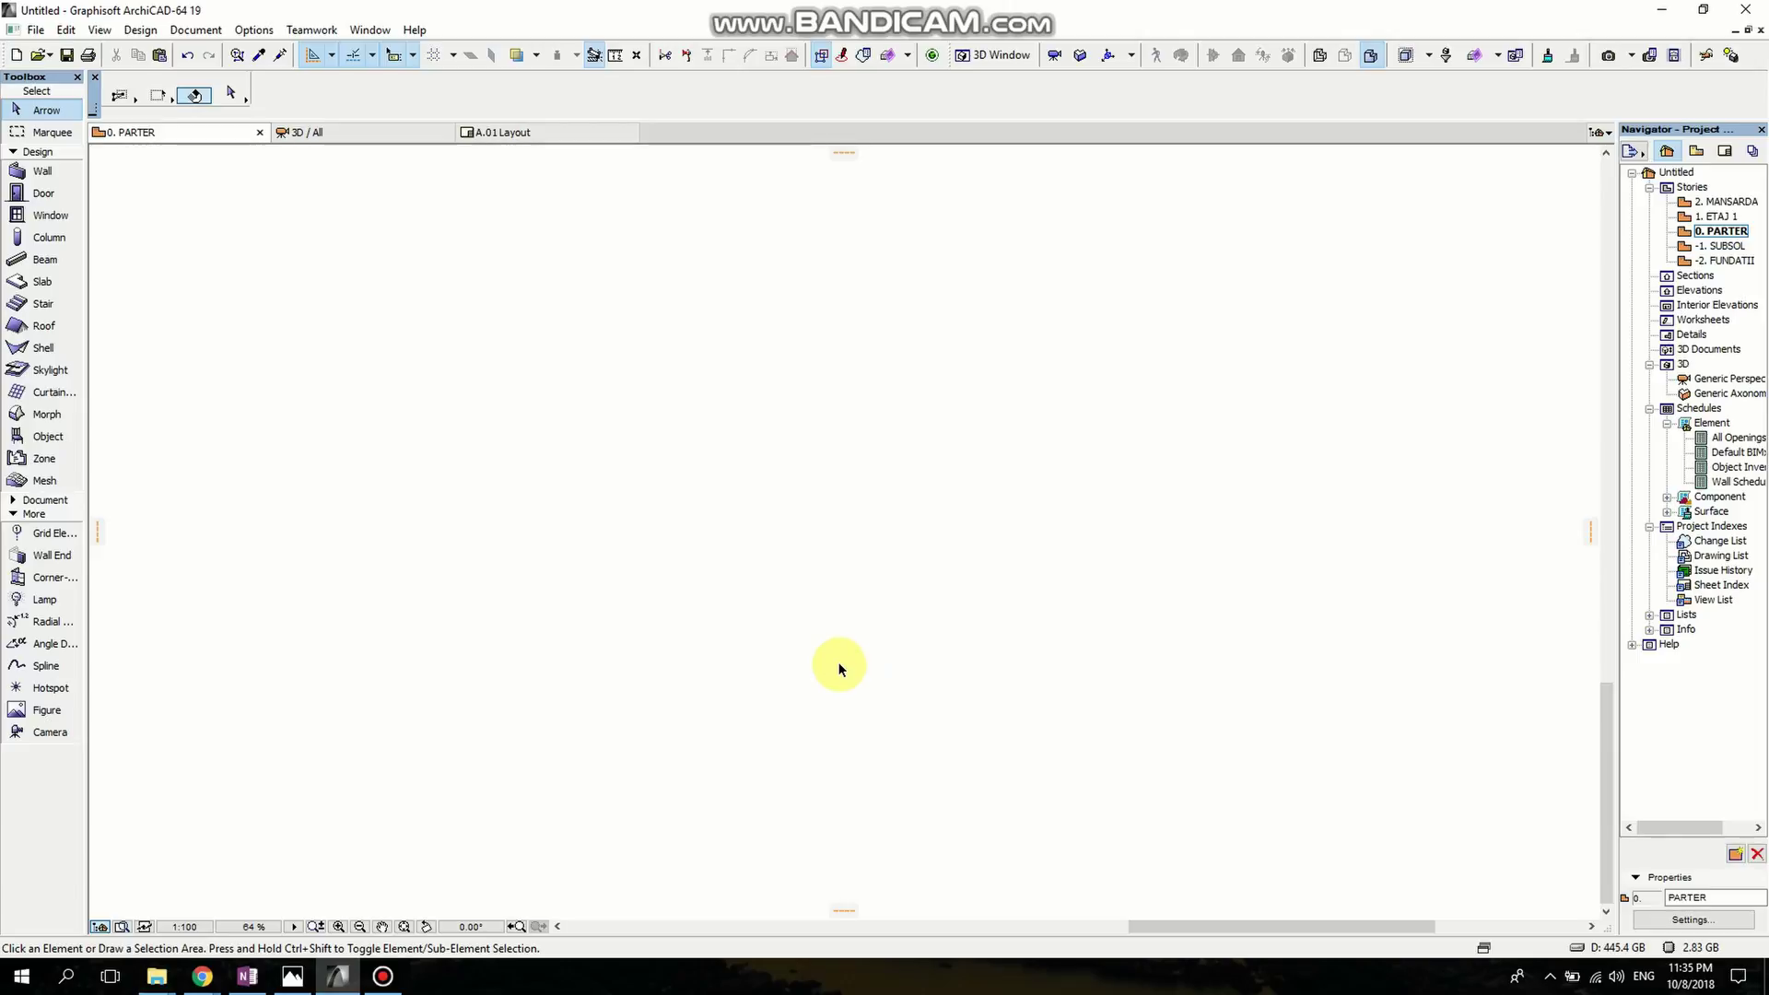
# Switch to the browser and examine the Gothic rose window reference image on the Pinterest pin.
pyautogui.hotkey('alt', 'Tab')
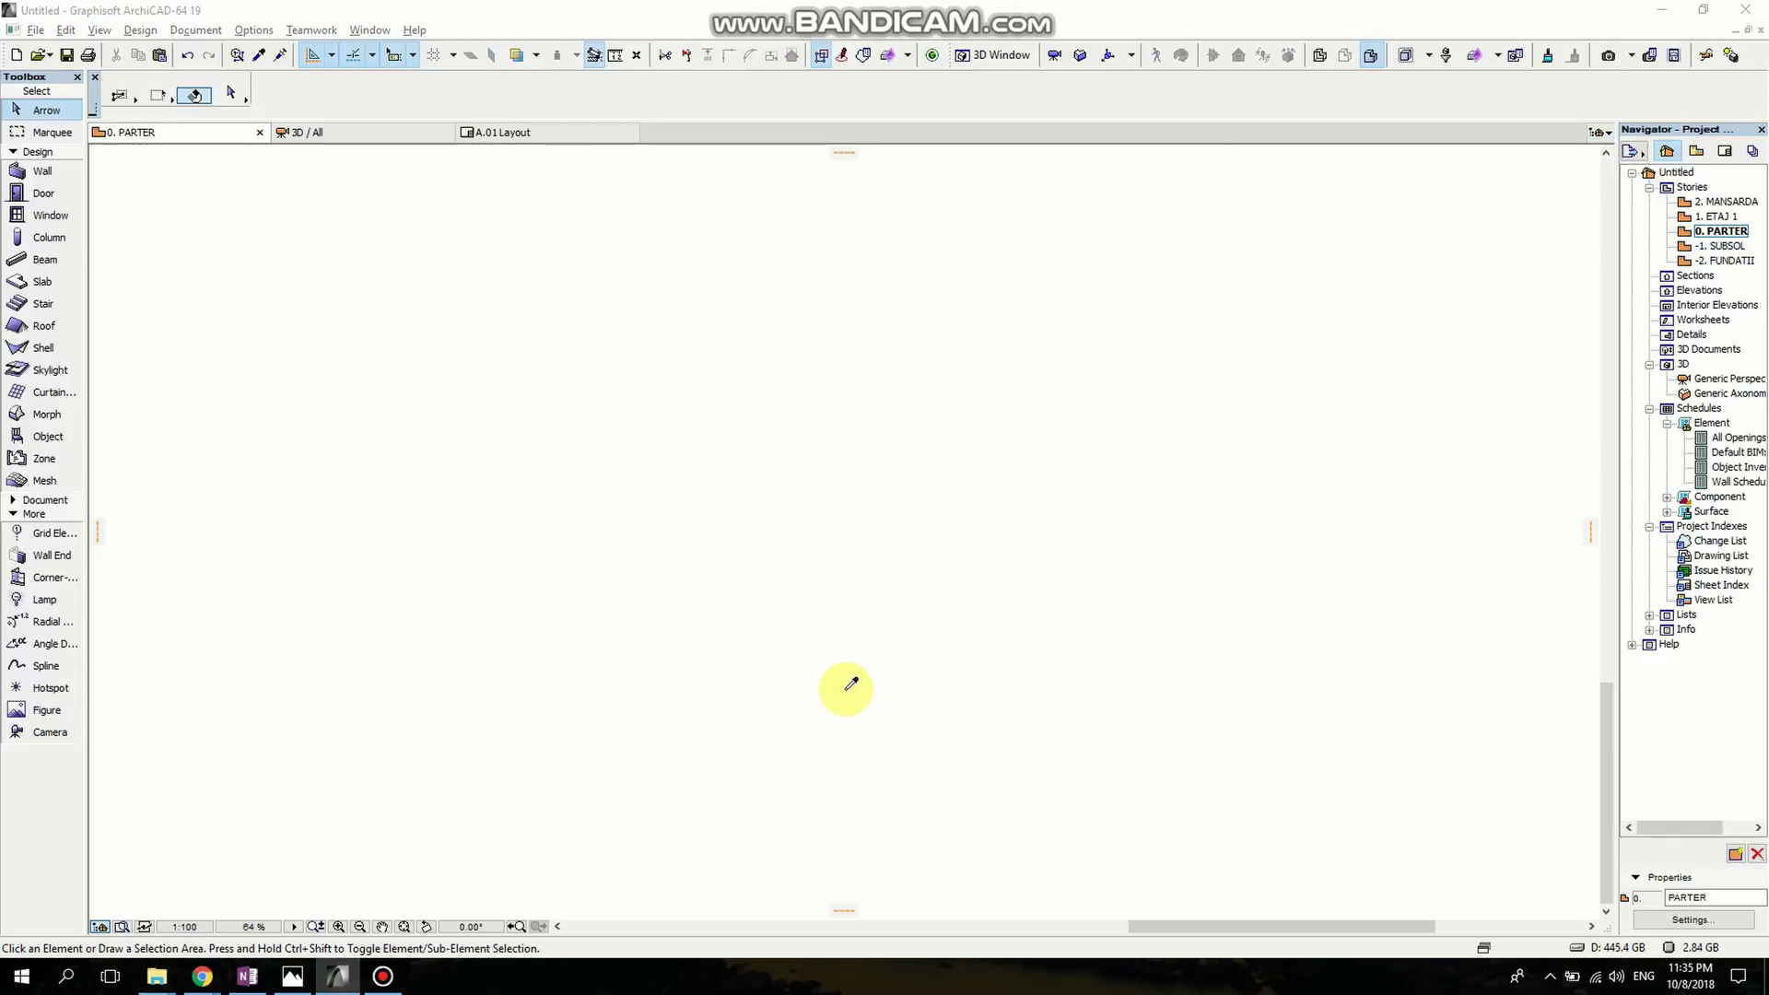
pyautogui.hotkey('alt', 'Tab')
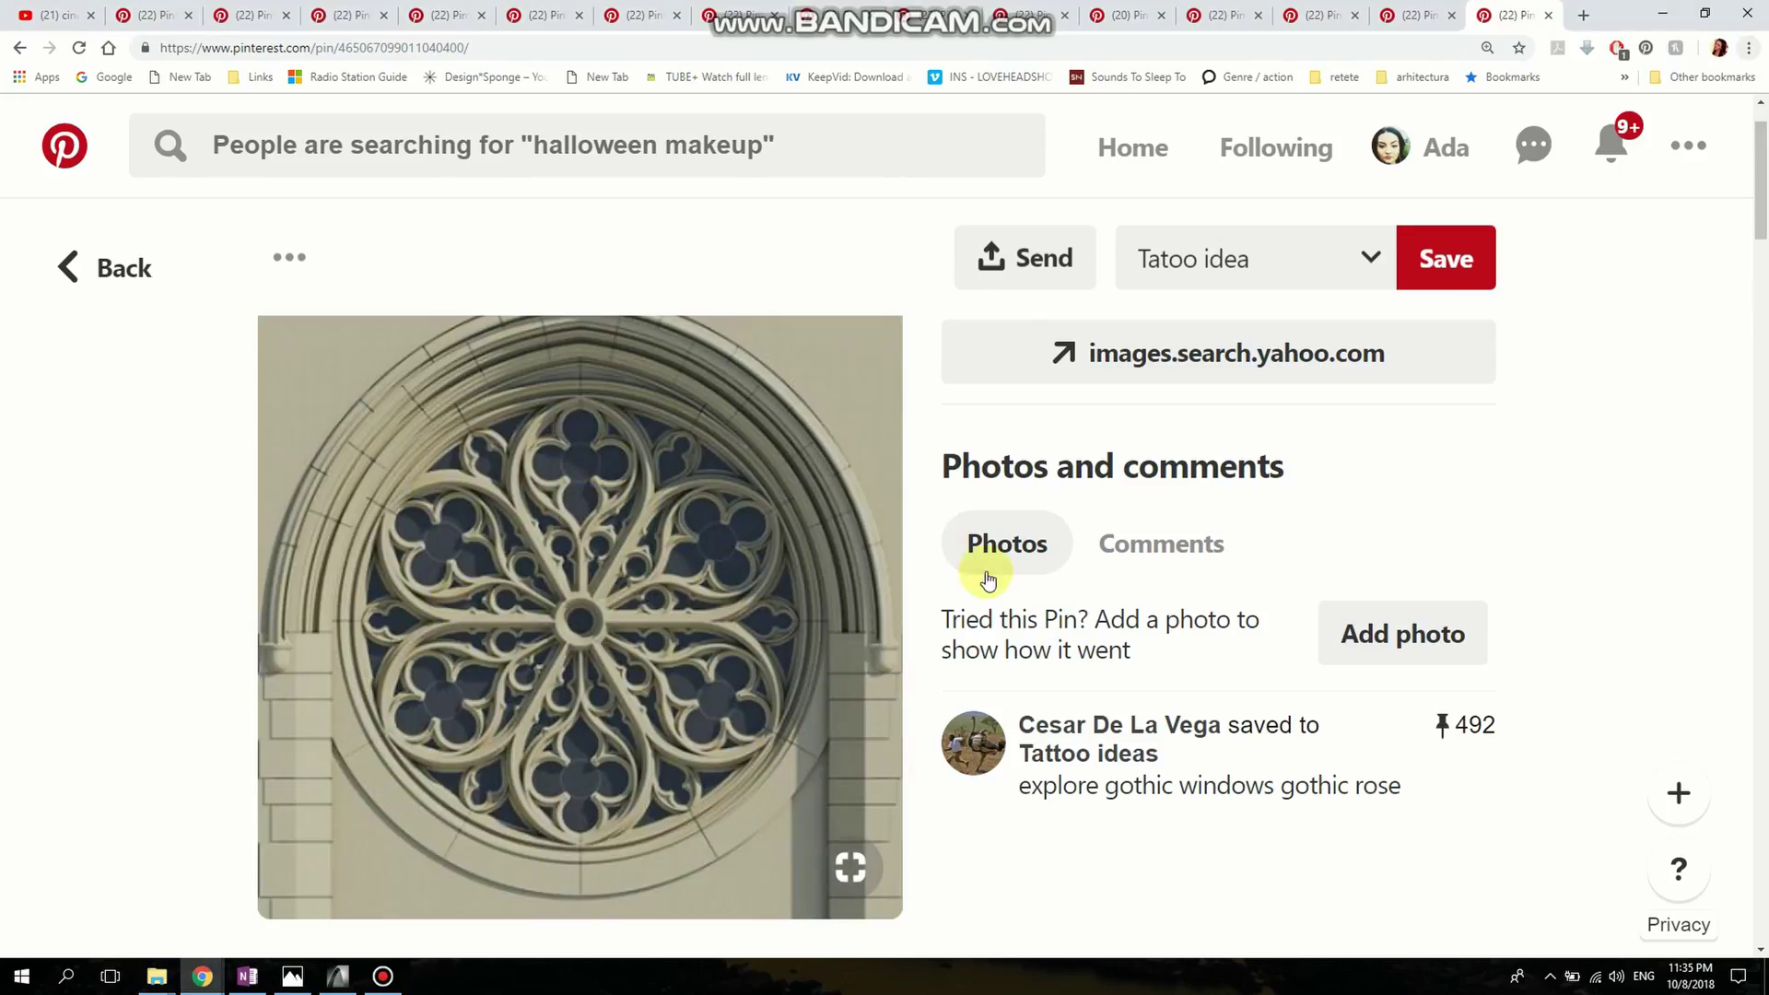
pyautogui.scroll(-3, 206, 691)
pyautogui.scroll(4, 175, 697)
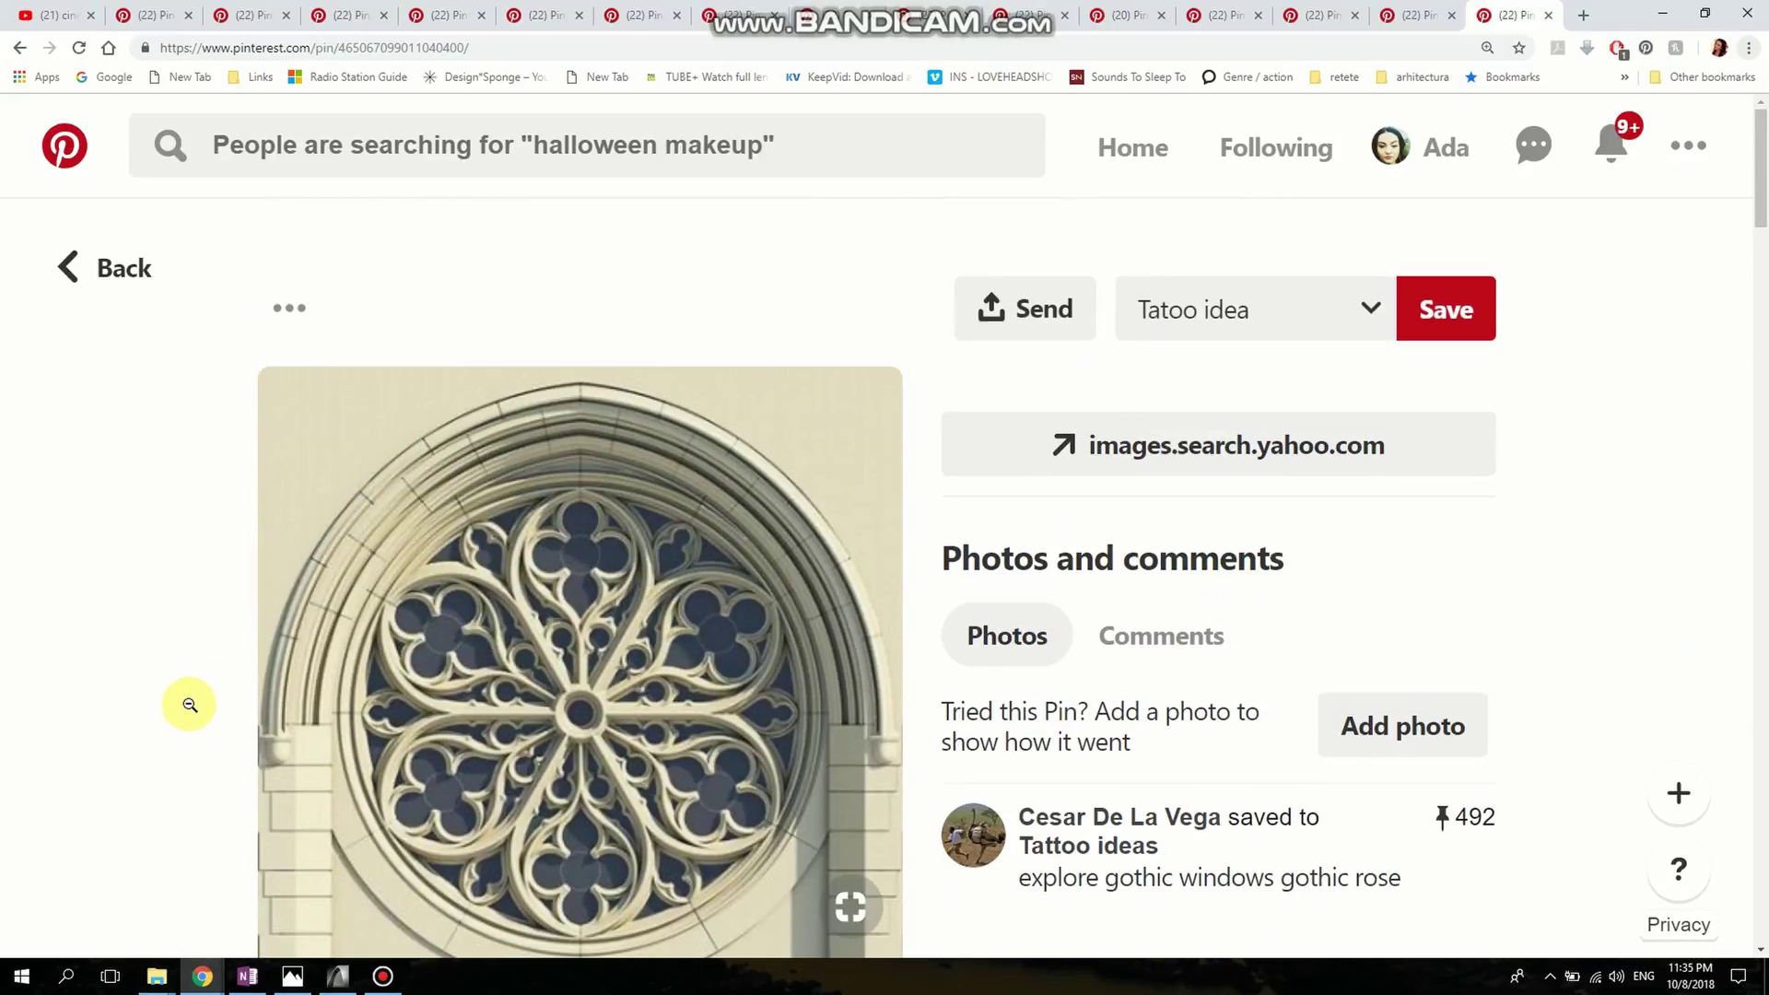
pyautogui.scroll(-1, 277, 738)
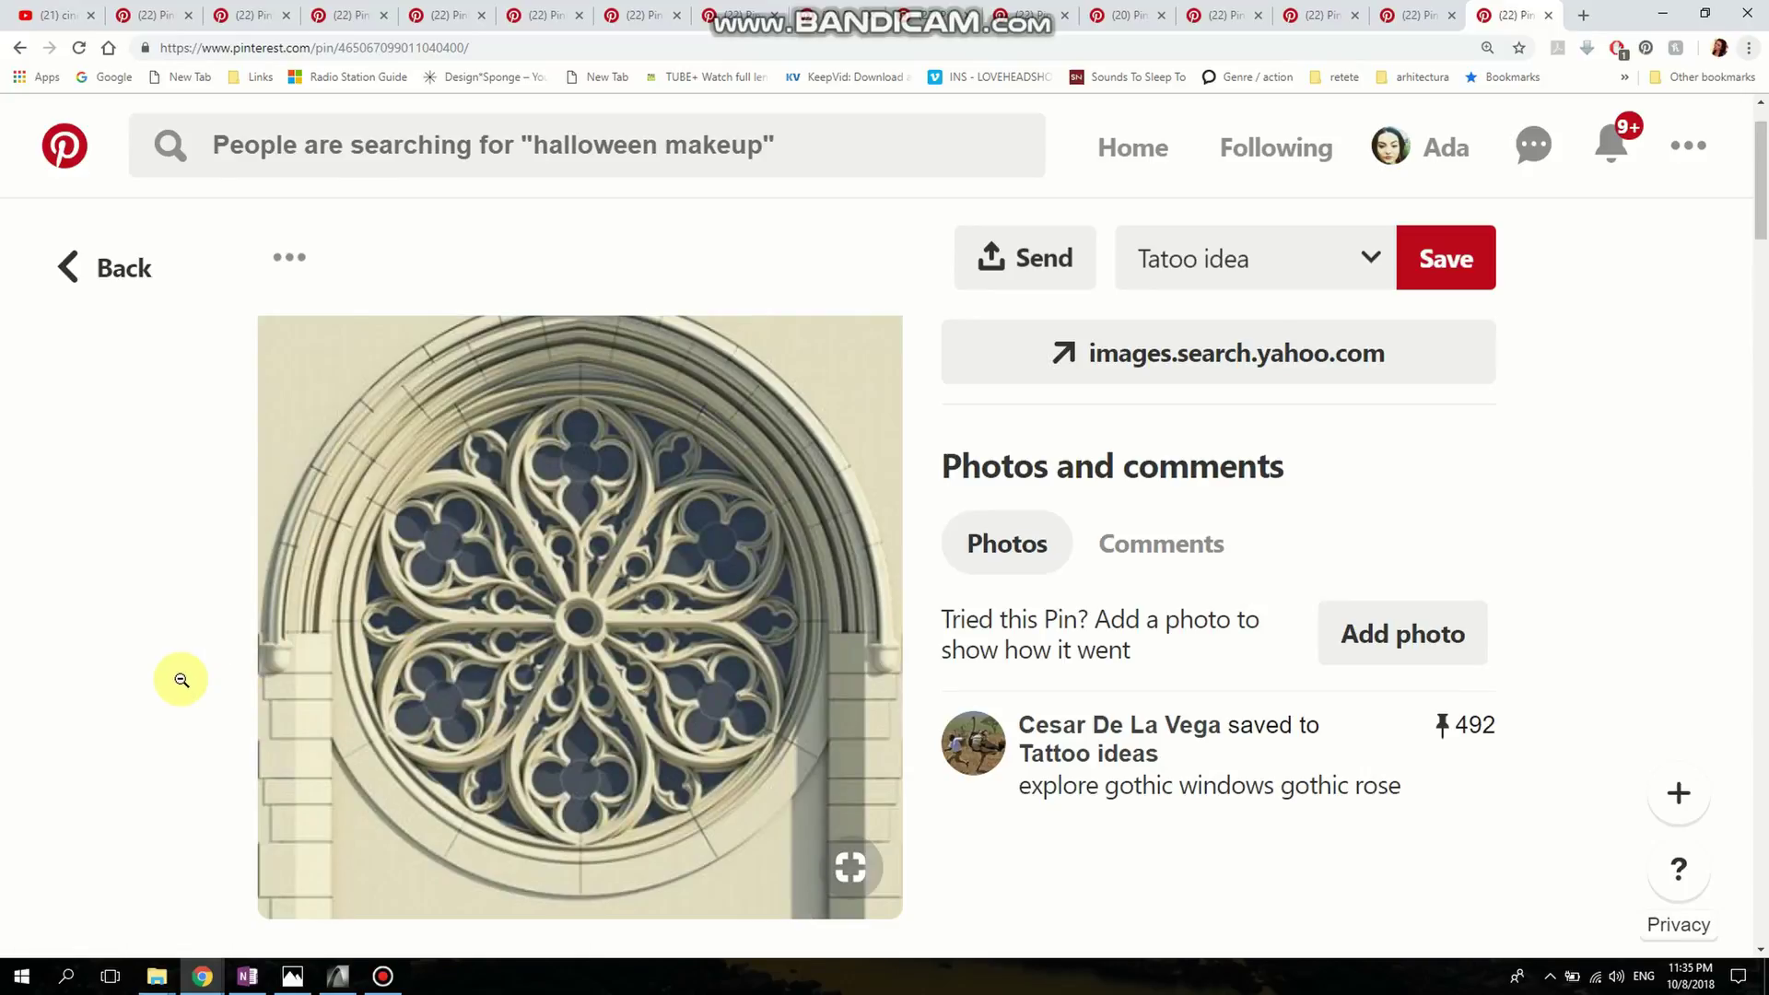
# Insert the rose window image from the furniture tutorials folder onto the 0. PARTER floor plan in ArchiCAD.
pyautogui.hotkey('alt', 'Tab')
pyautogui.hotkey('alt', 'Tab')
pyautogui.hotkey('alt', 'Tab')
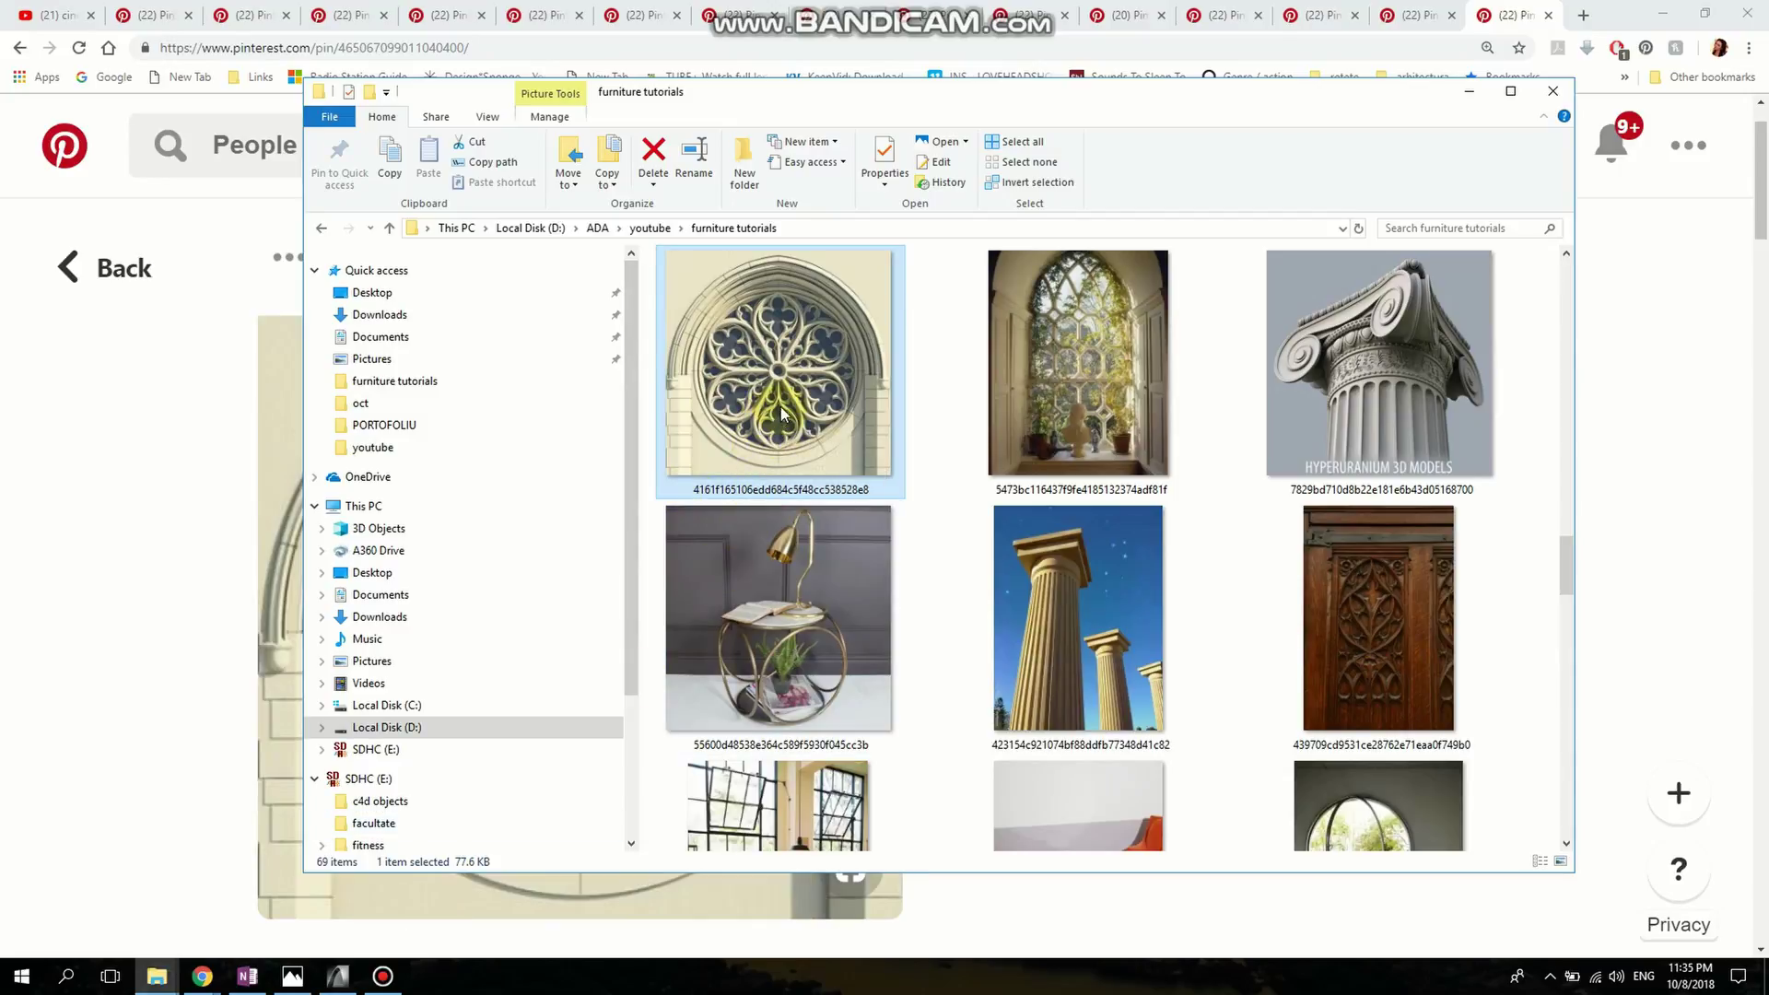
pyautogui.moveTo(781, 414); pyautogui.dragTo(566, 555)
pyautogui.hotkey('alt', 'Tab')
pyautogui.scroll(-3, 728, 635)
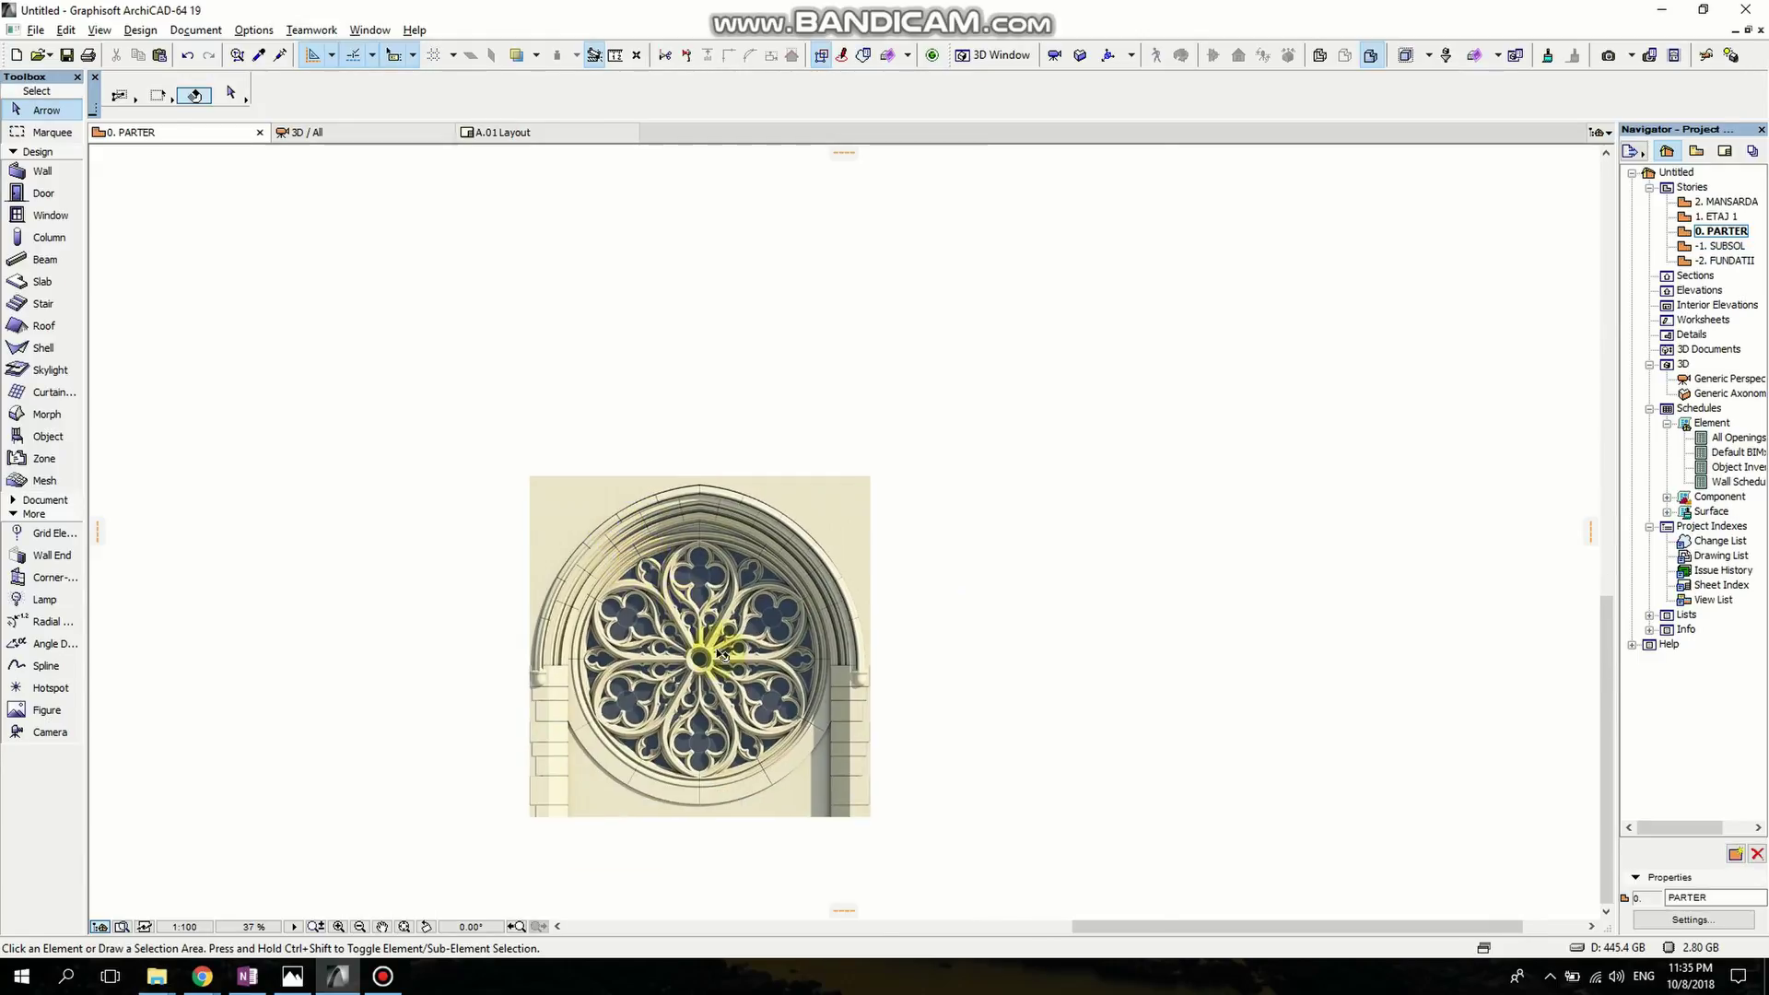
pyautogui.moveTo(721, 654); pyautogui.dragTo(668, 502)
pyautogui.click(948, 494)
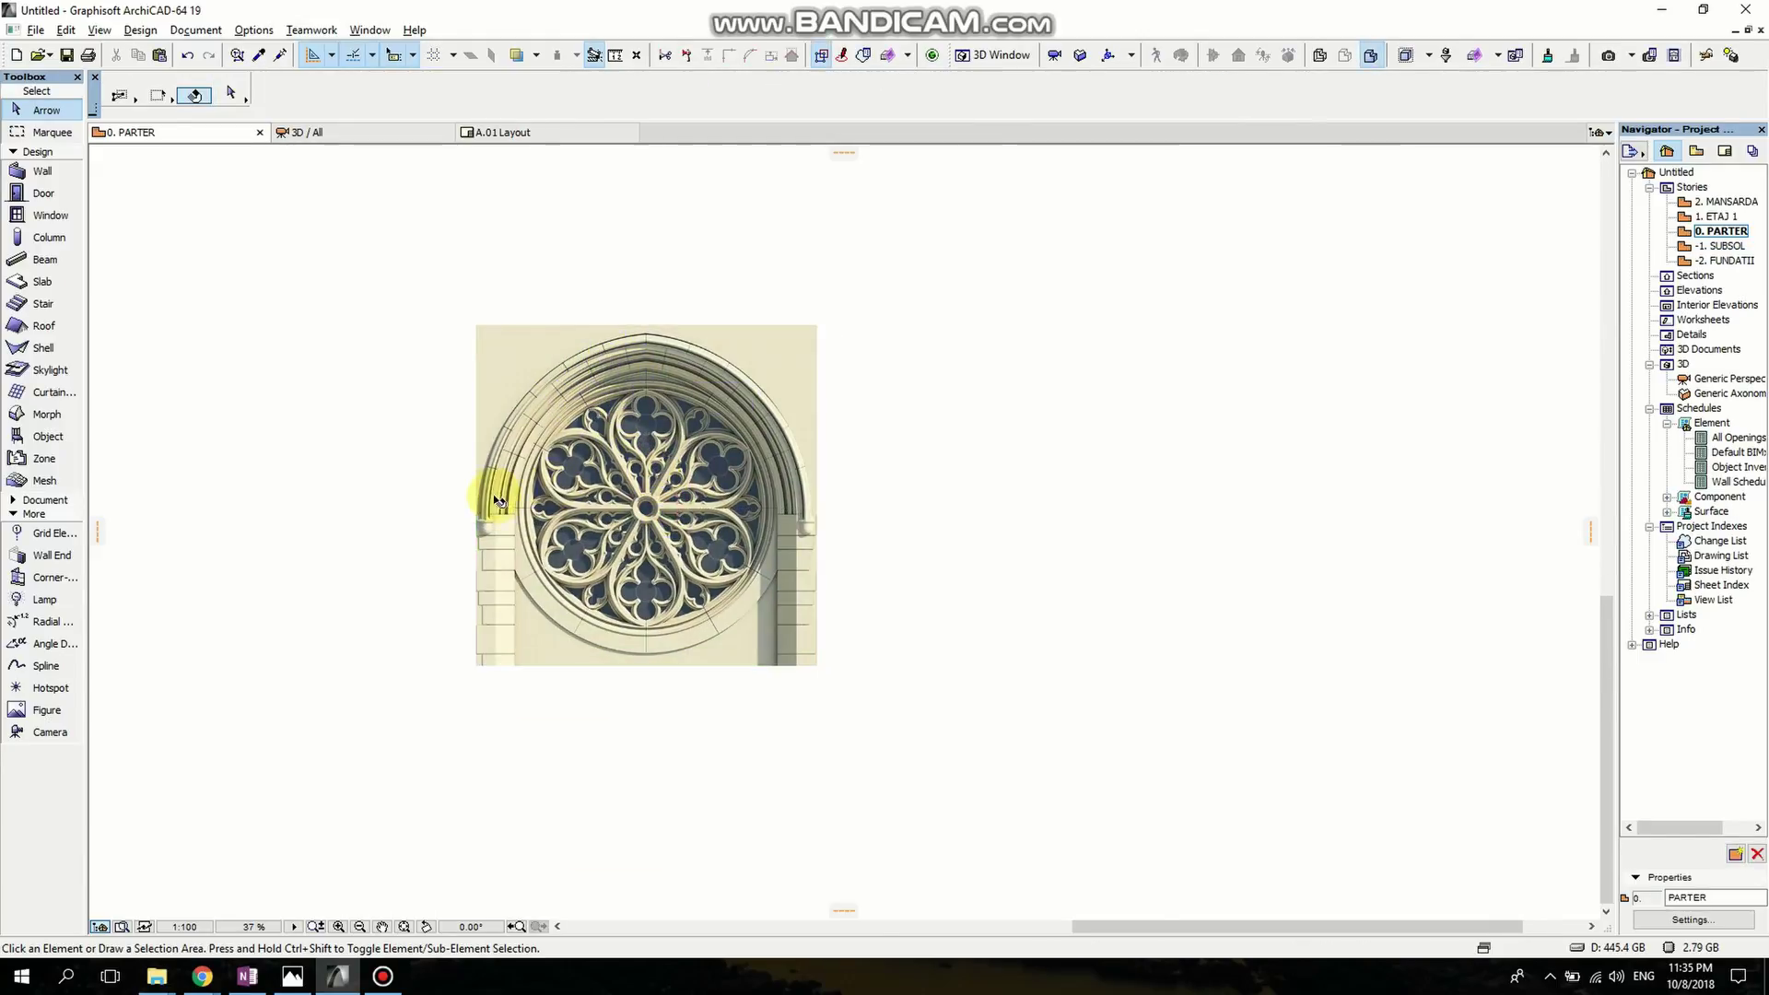
# Resize the rose window image graphically from the rosette's left tip to its right tip, bringing the figure to 22.13 × 22.13 m.
pyautogui.scroll(5, 495, 500)
pyautogui.moveTo(774, 580); pyautogui.dragTo(710, 704, button='middle')
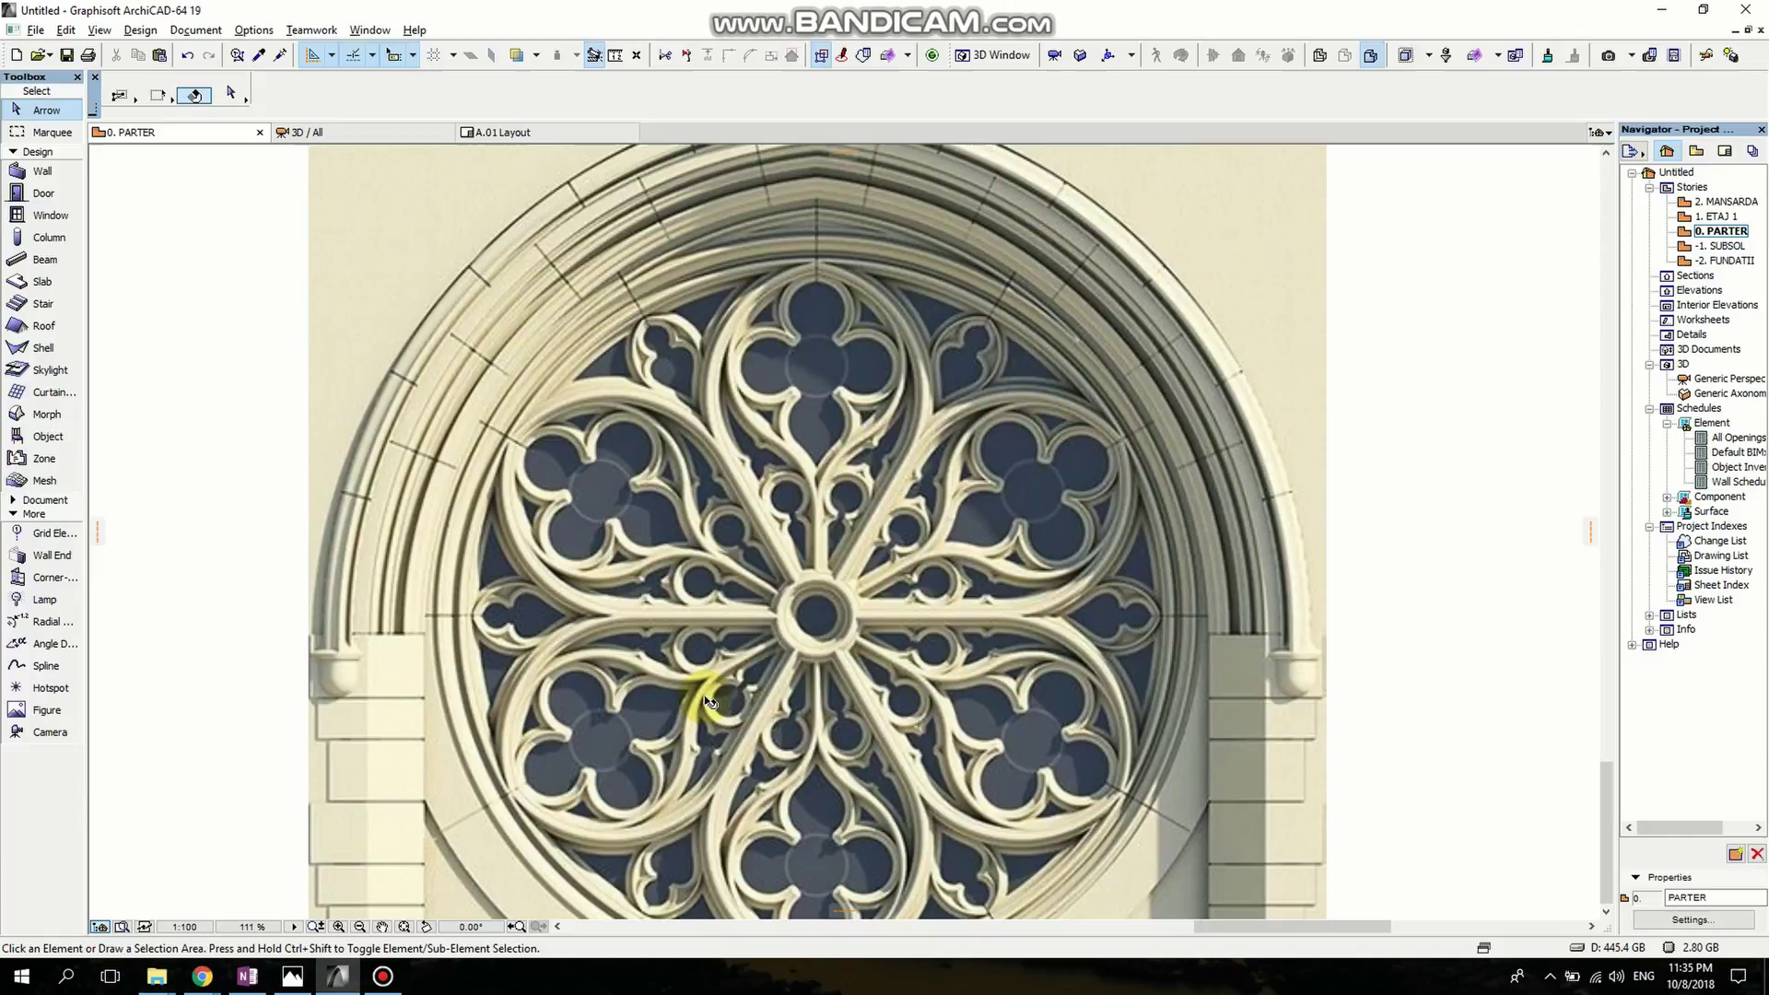
pyautogui.click(846, 609)
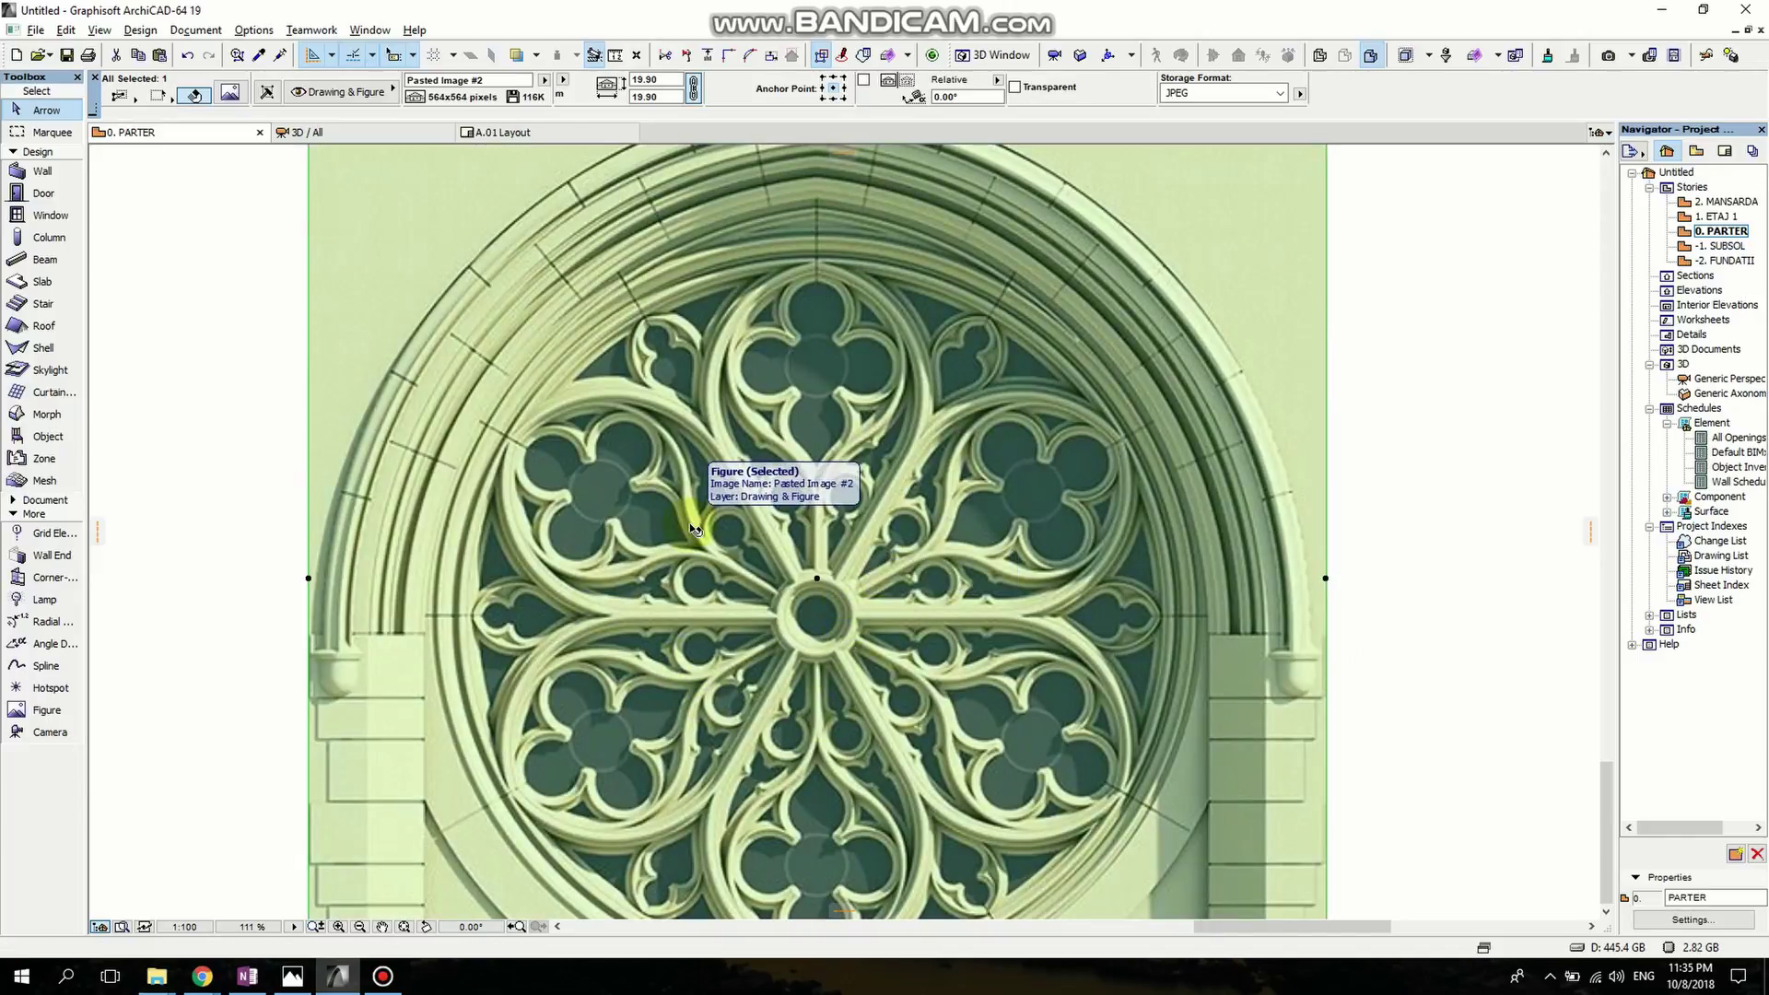
pyautogui.hotkey('ctrl', 'k')
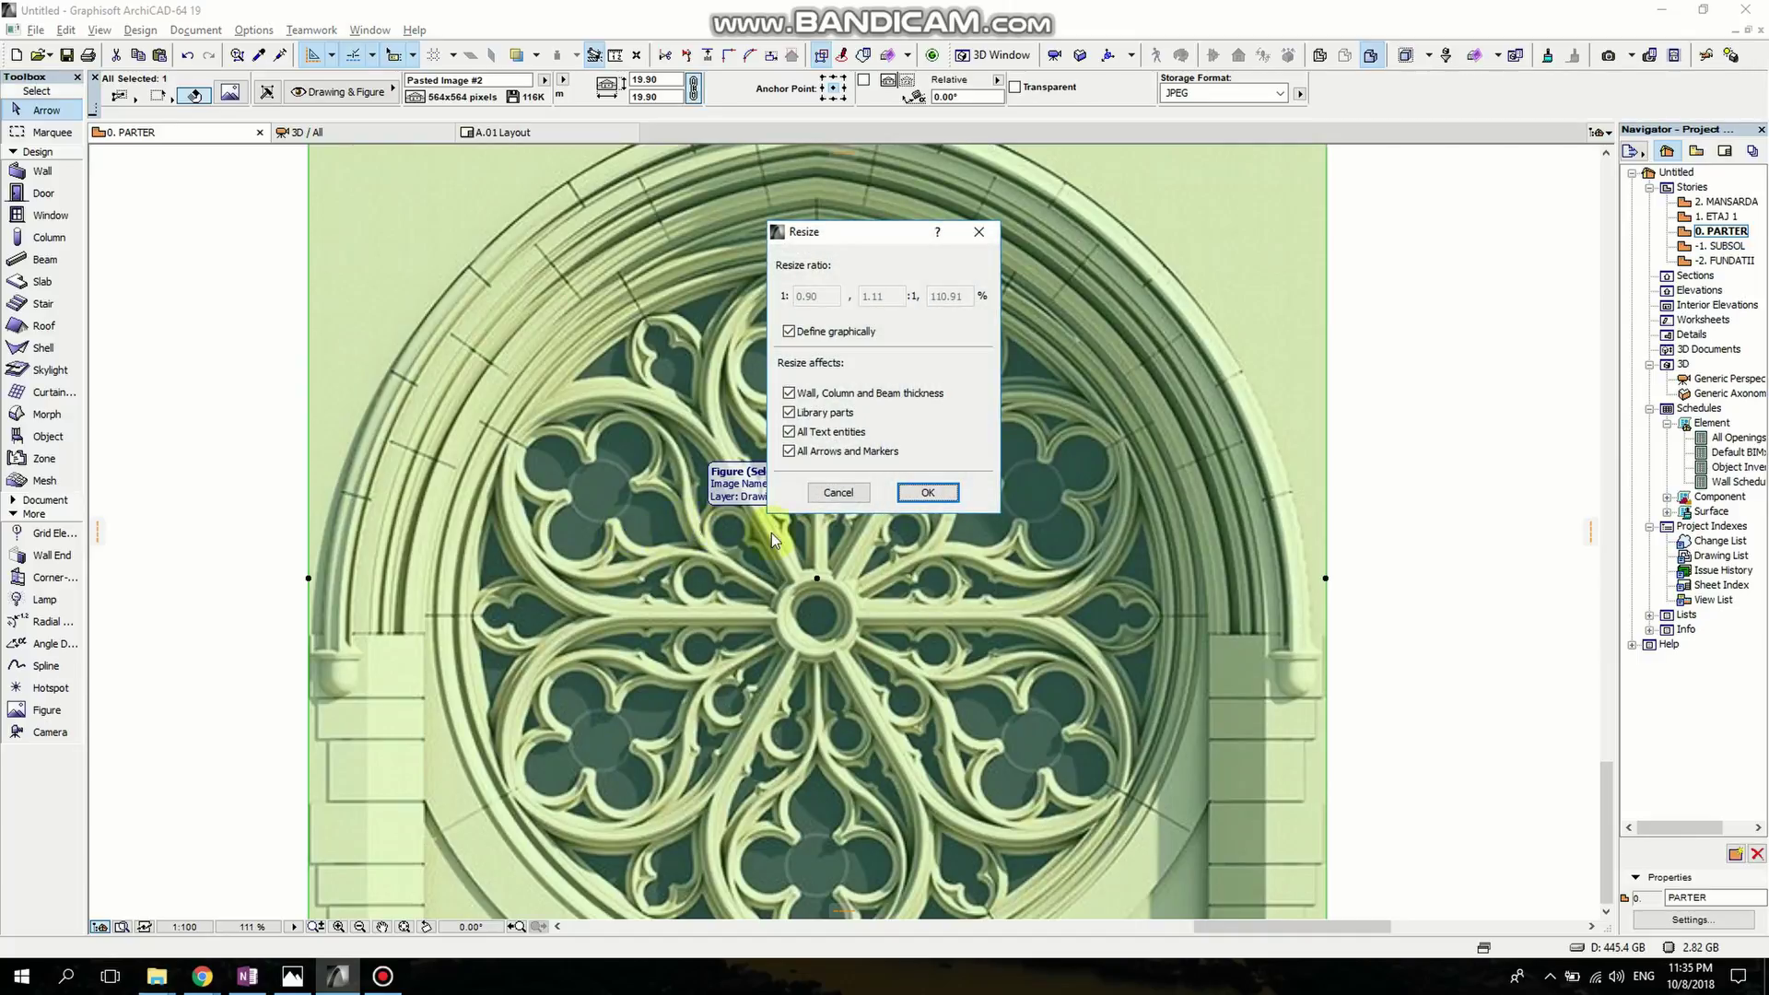
pyautogui.click(938, 492)
pyautogui.scroll(5, 494, 612)
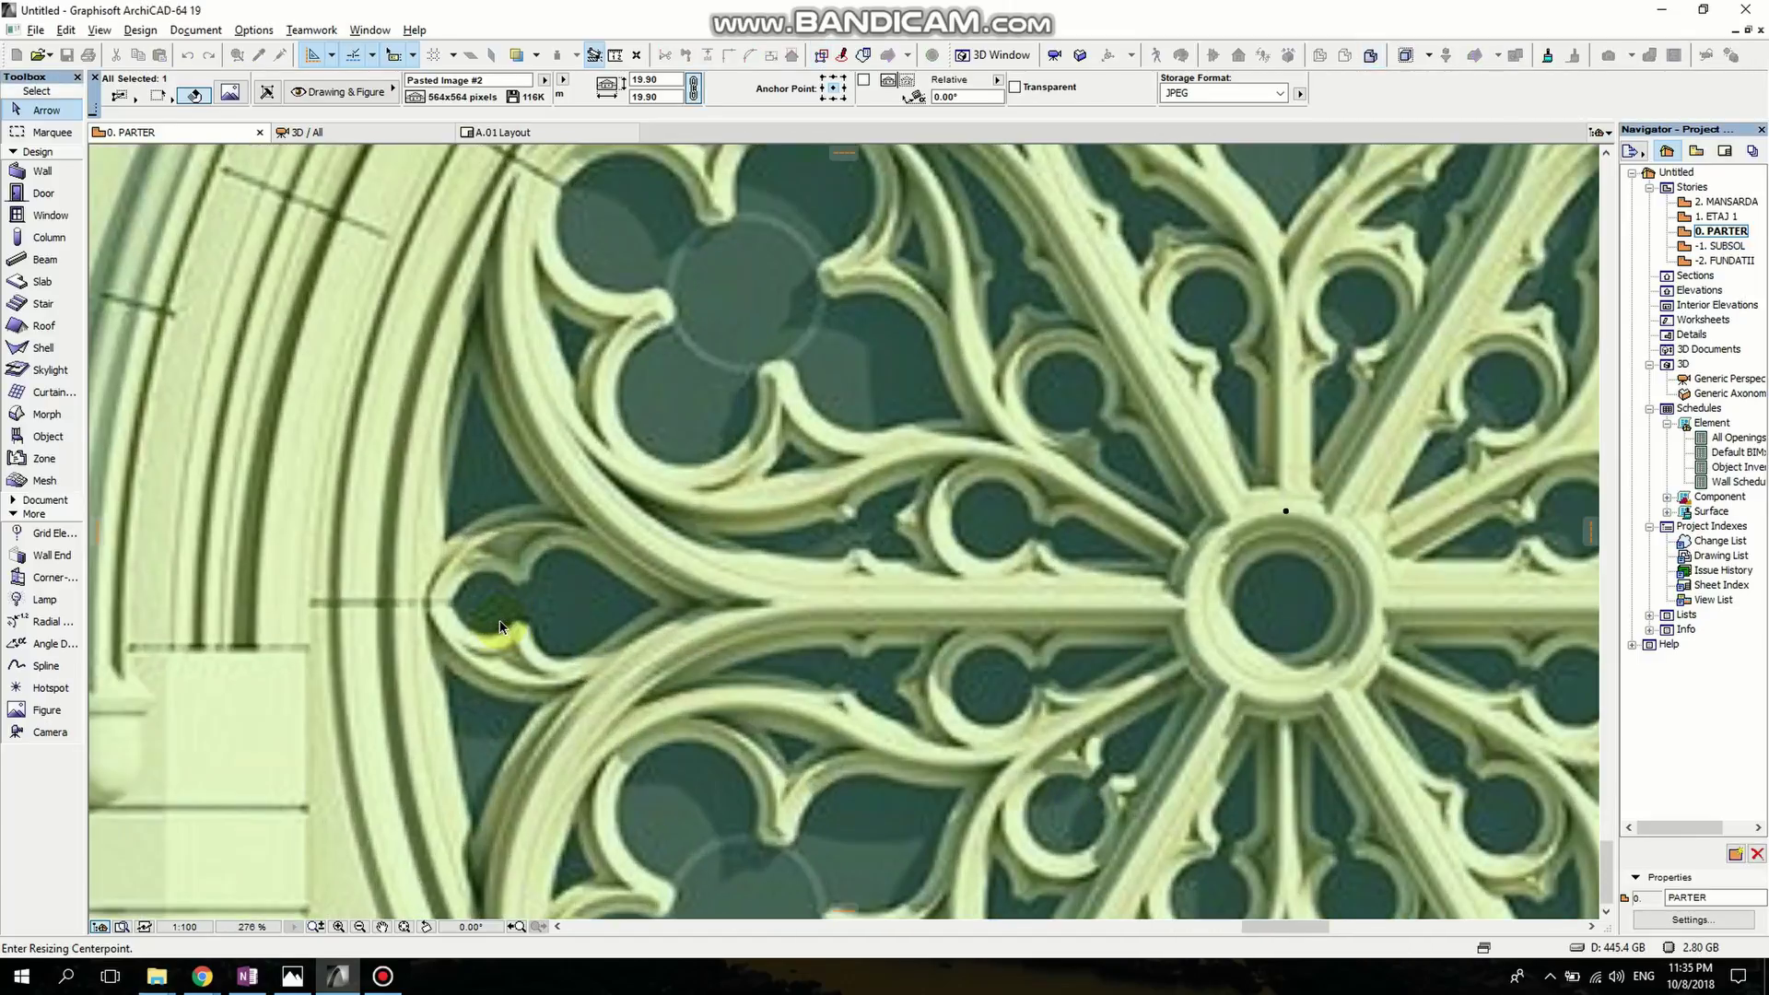
pyautogui.click(424, 605)
pyautogui.scroll(-8, 424, 605)
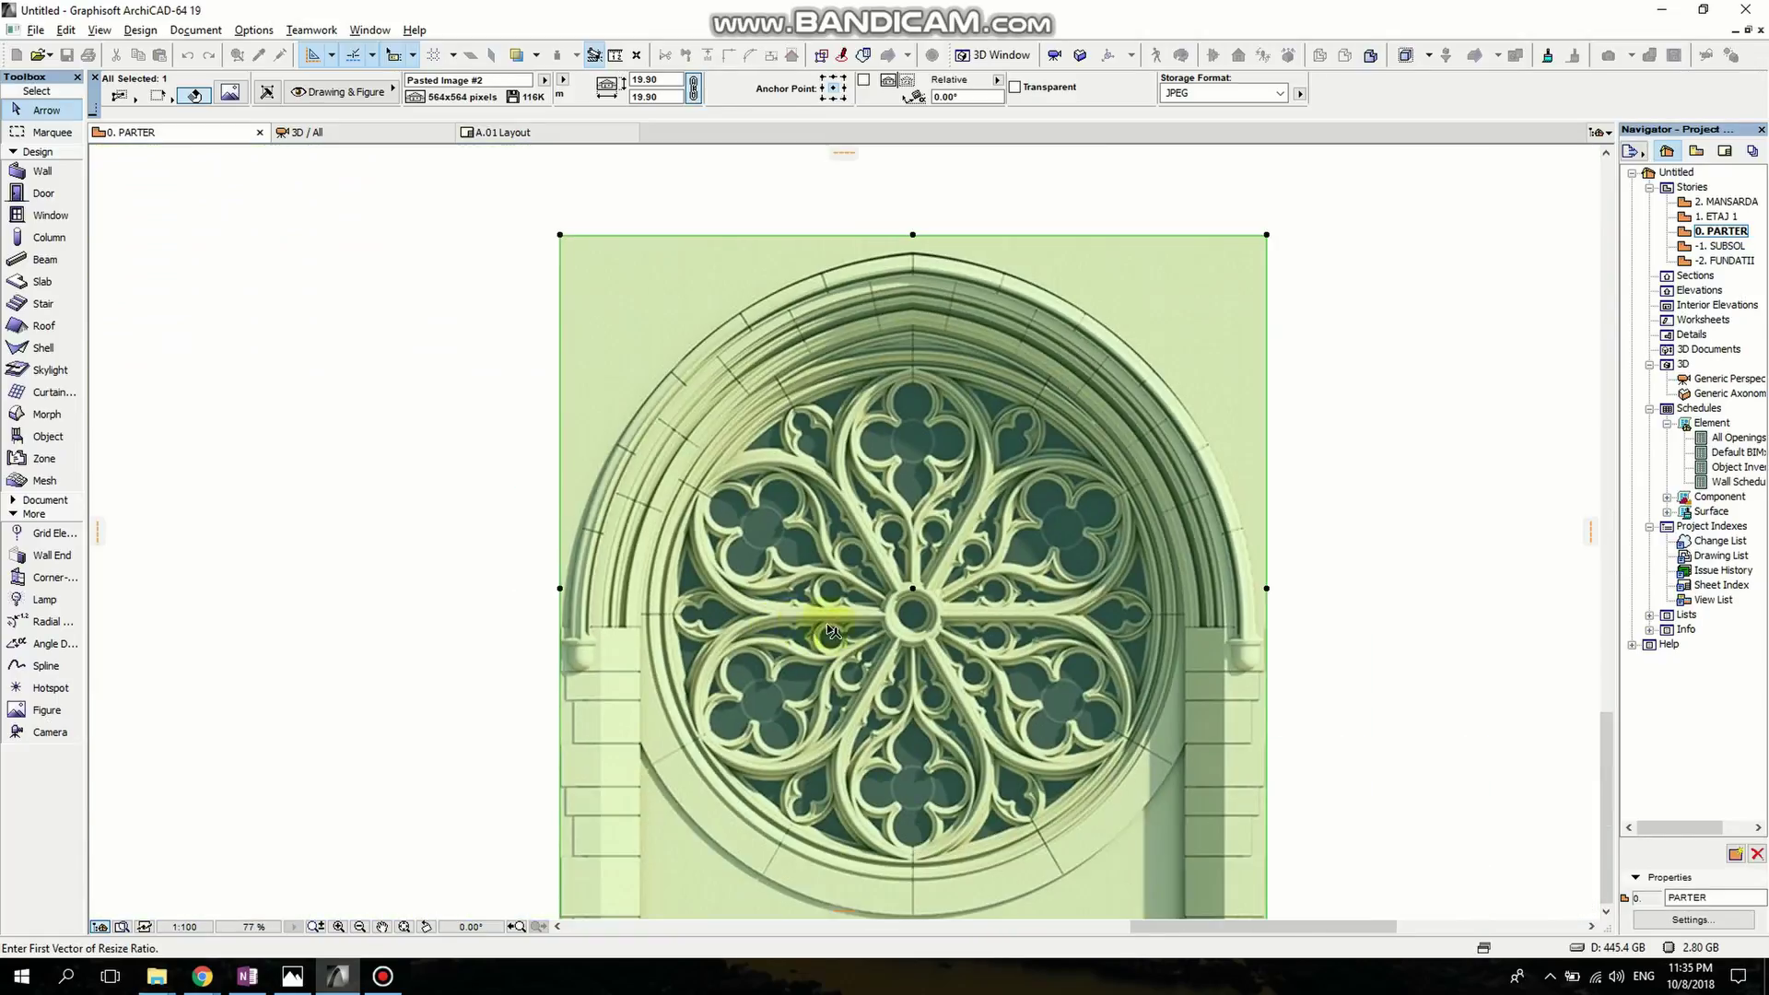
pyautogui.scroll(8, 968, 630)
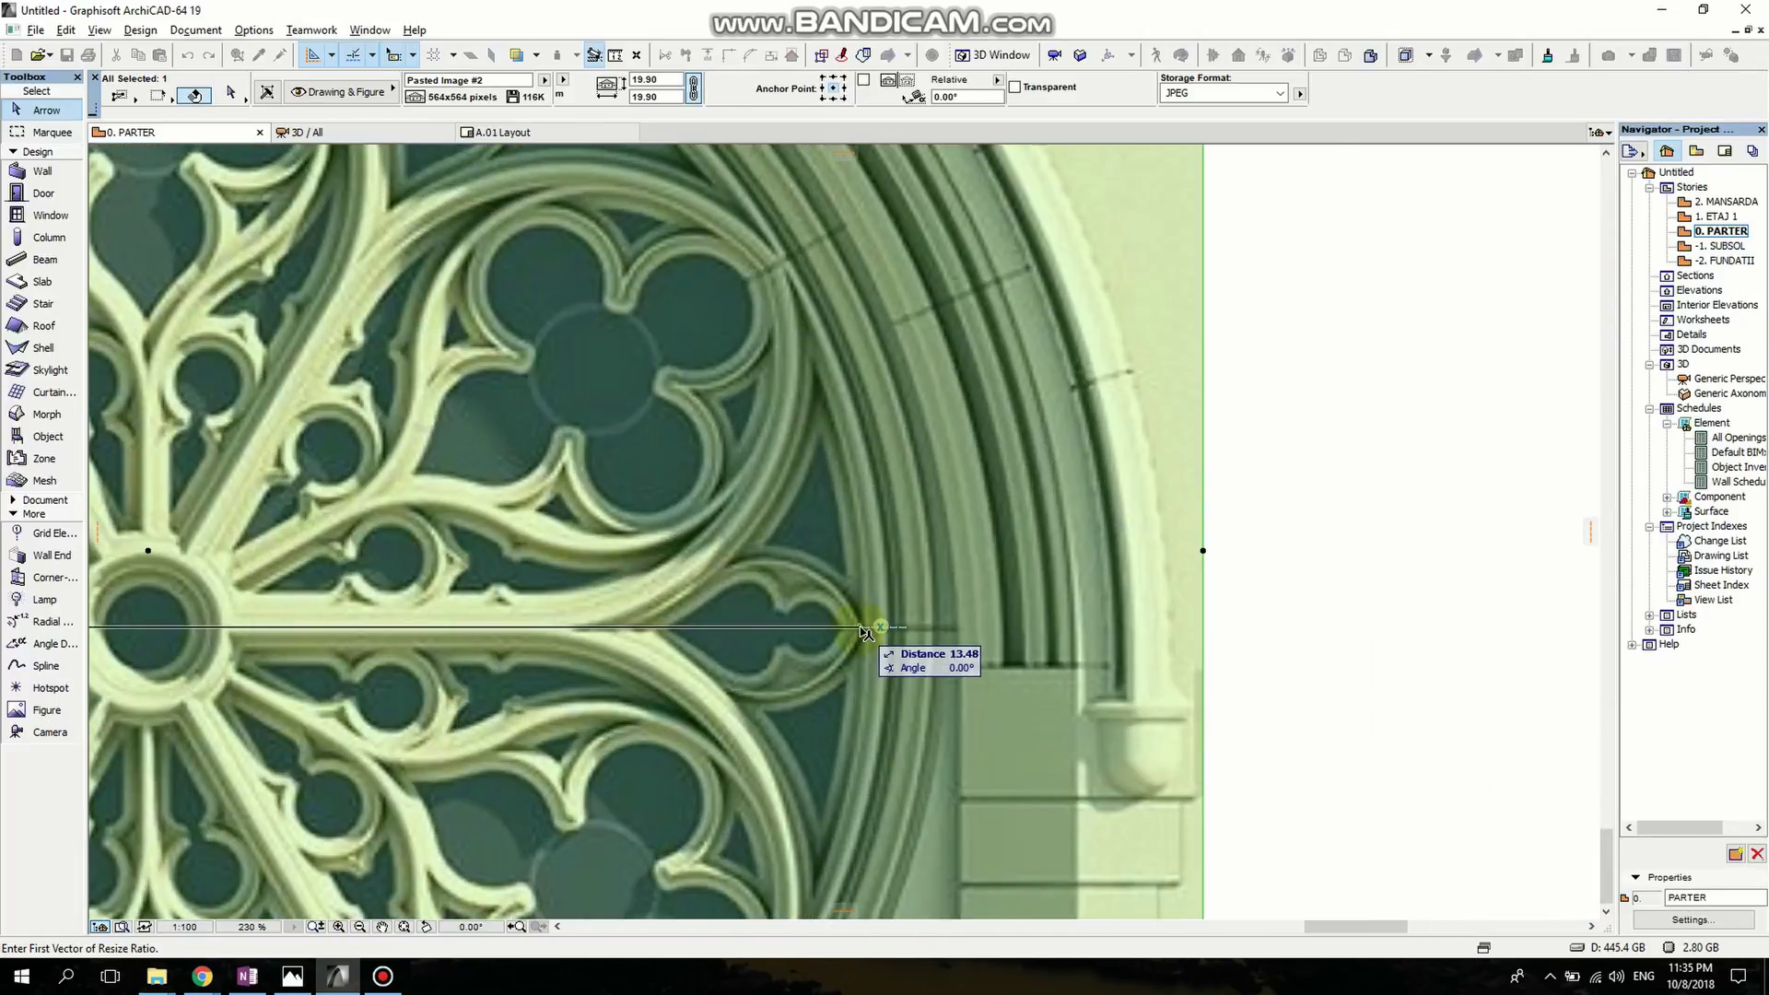
pyautogui.scroll(5, 862, 631)
pyautogui.click(865, 617)
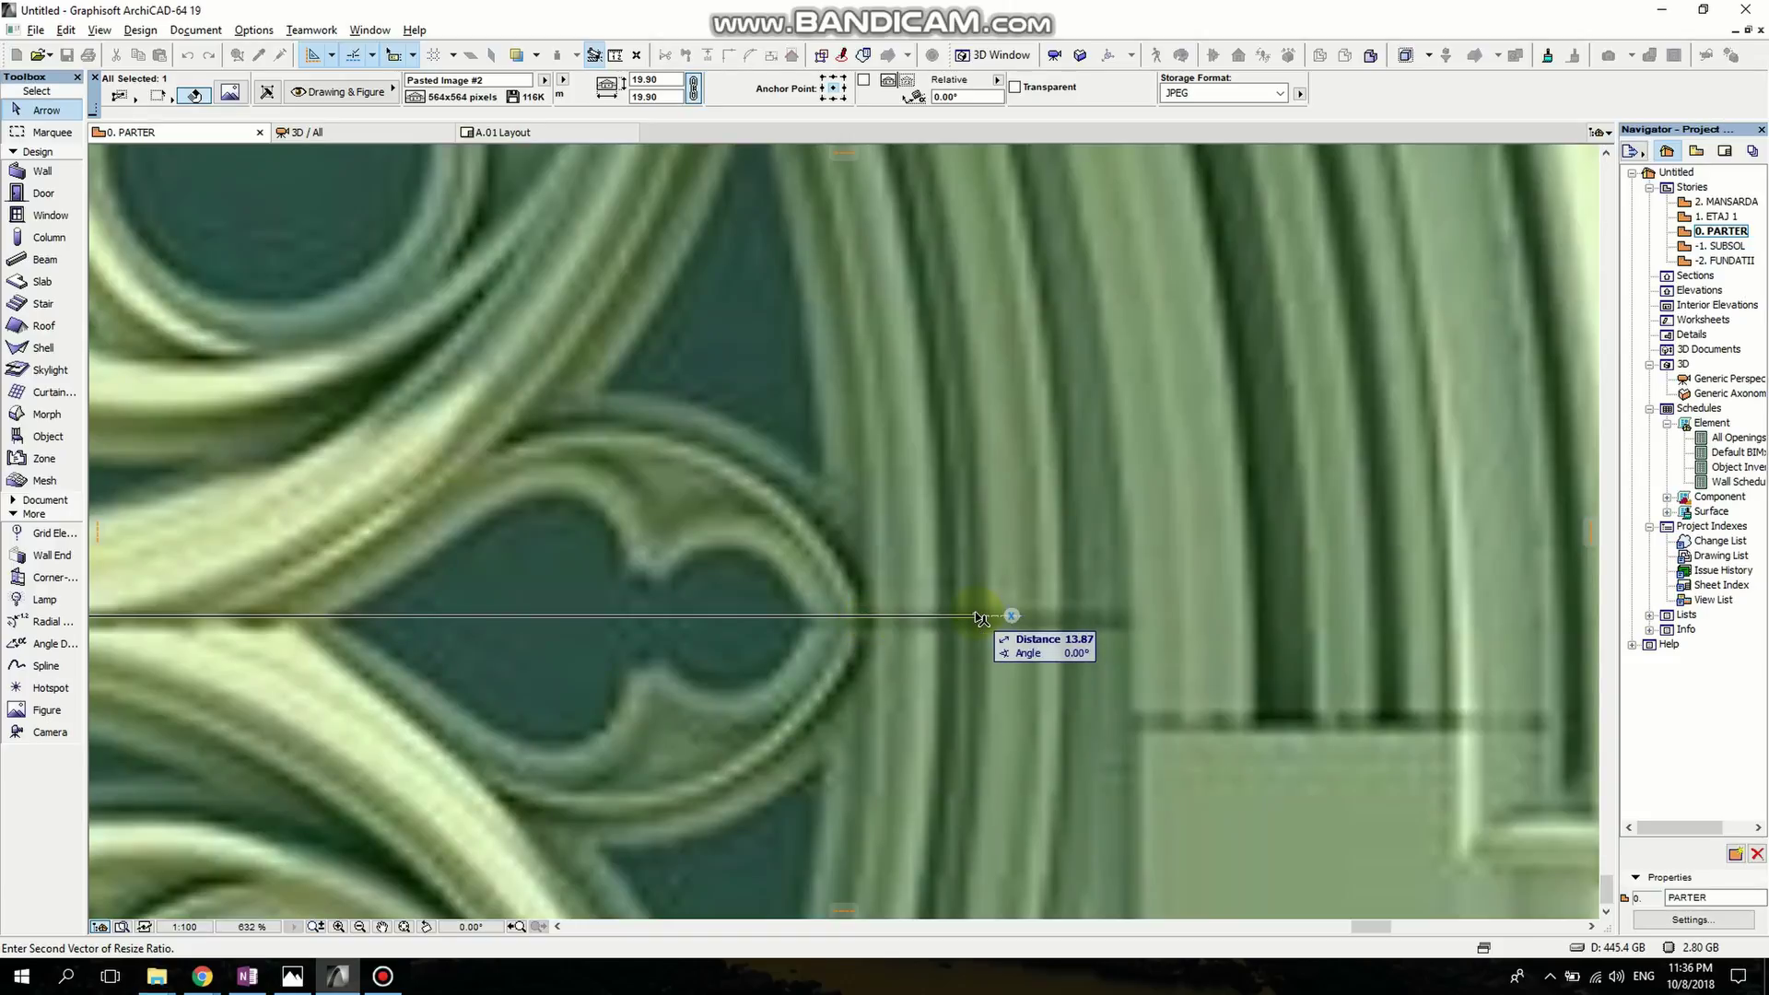
pyautogui.press('Tab')
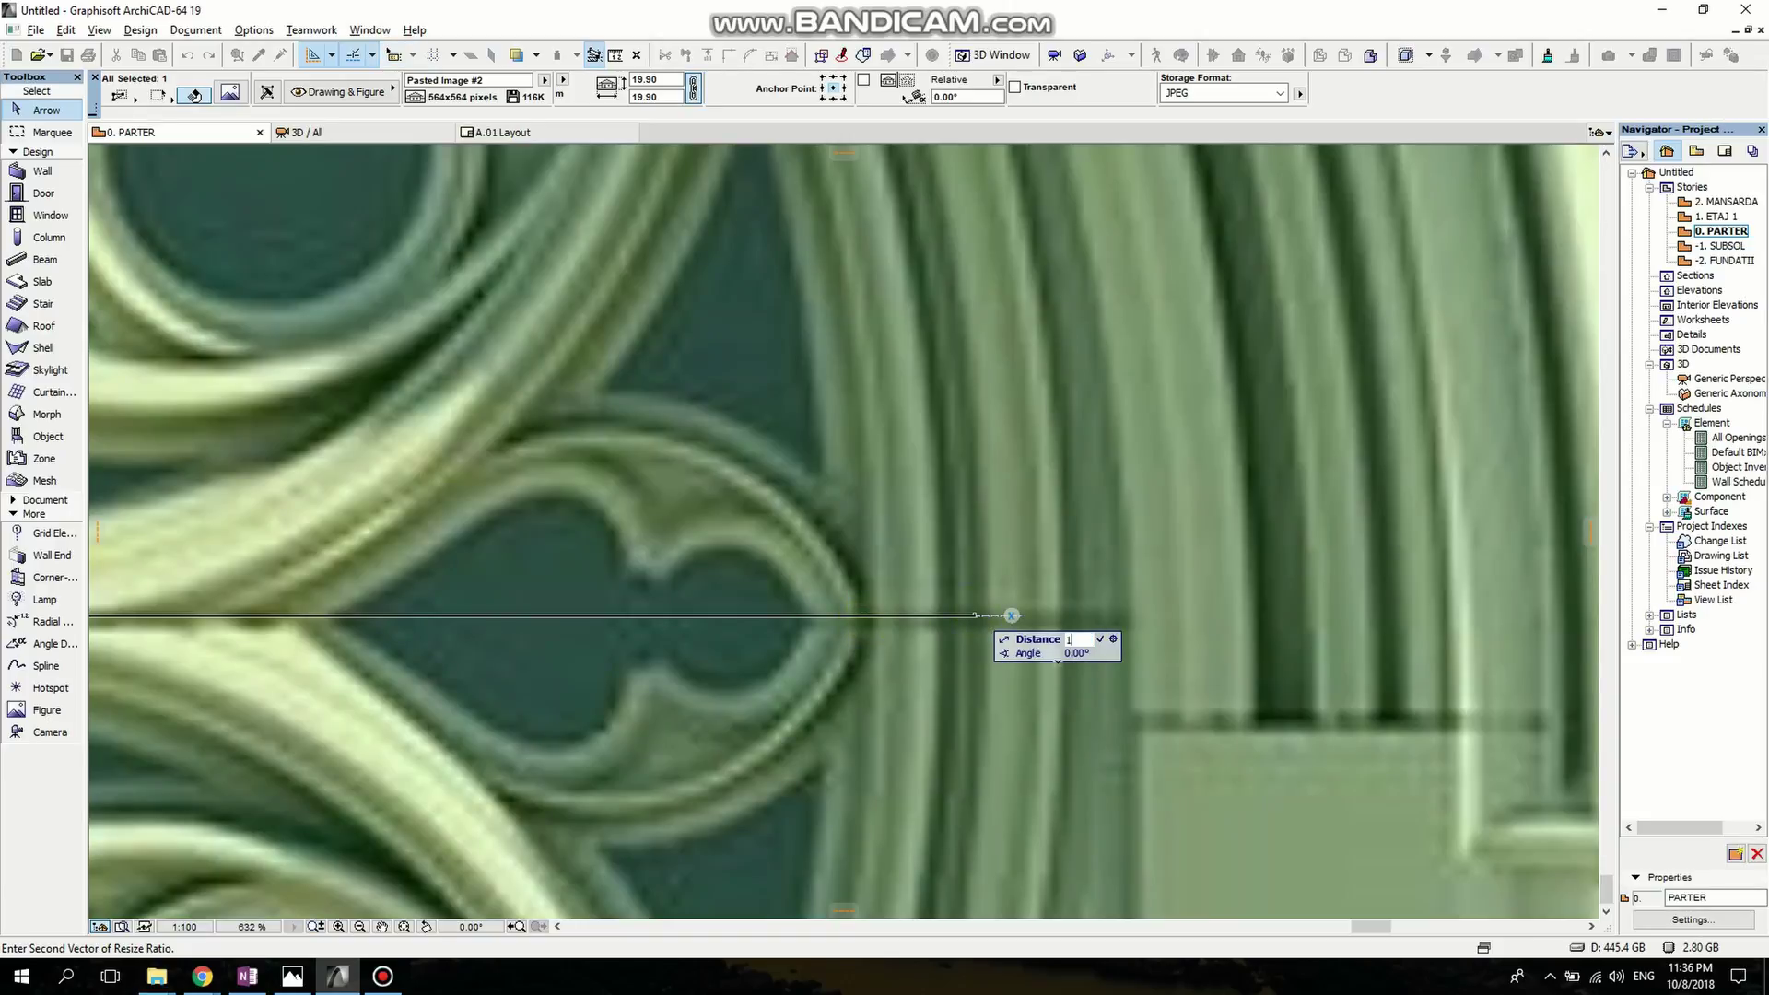
pyautogui.press('Return')
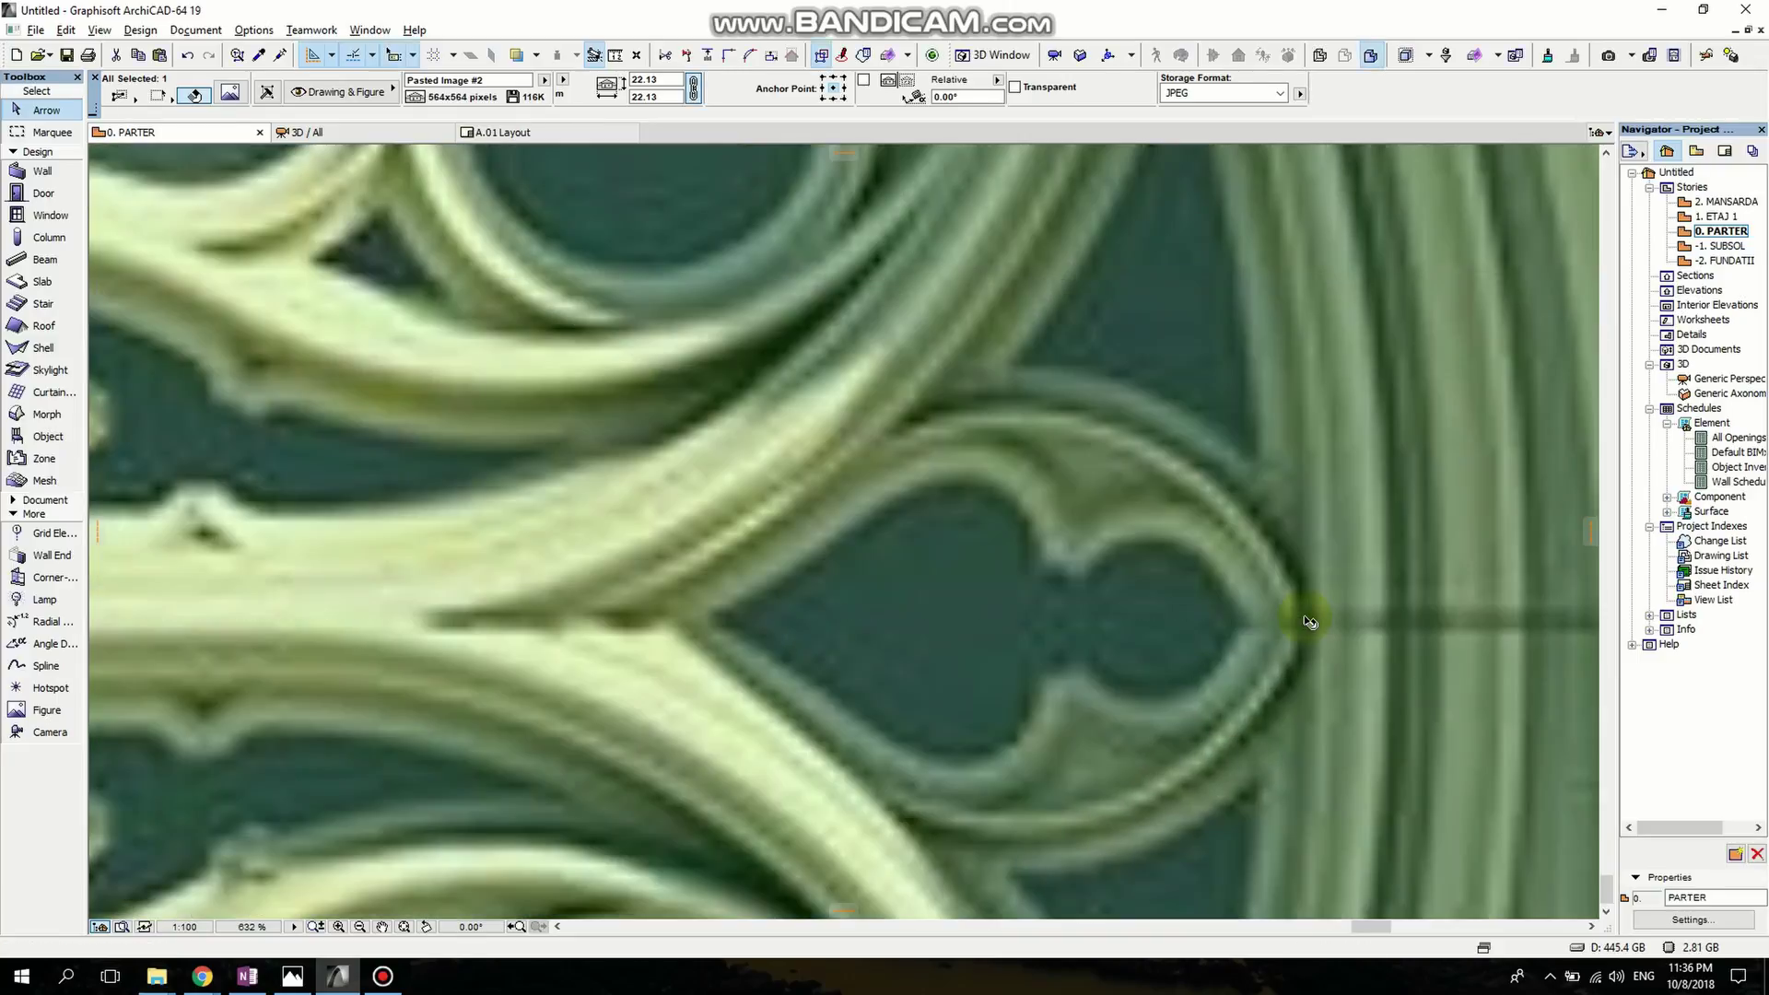
pyautogui.scroll(-10, 1260, 623)
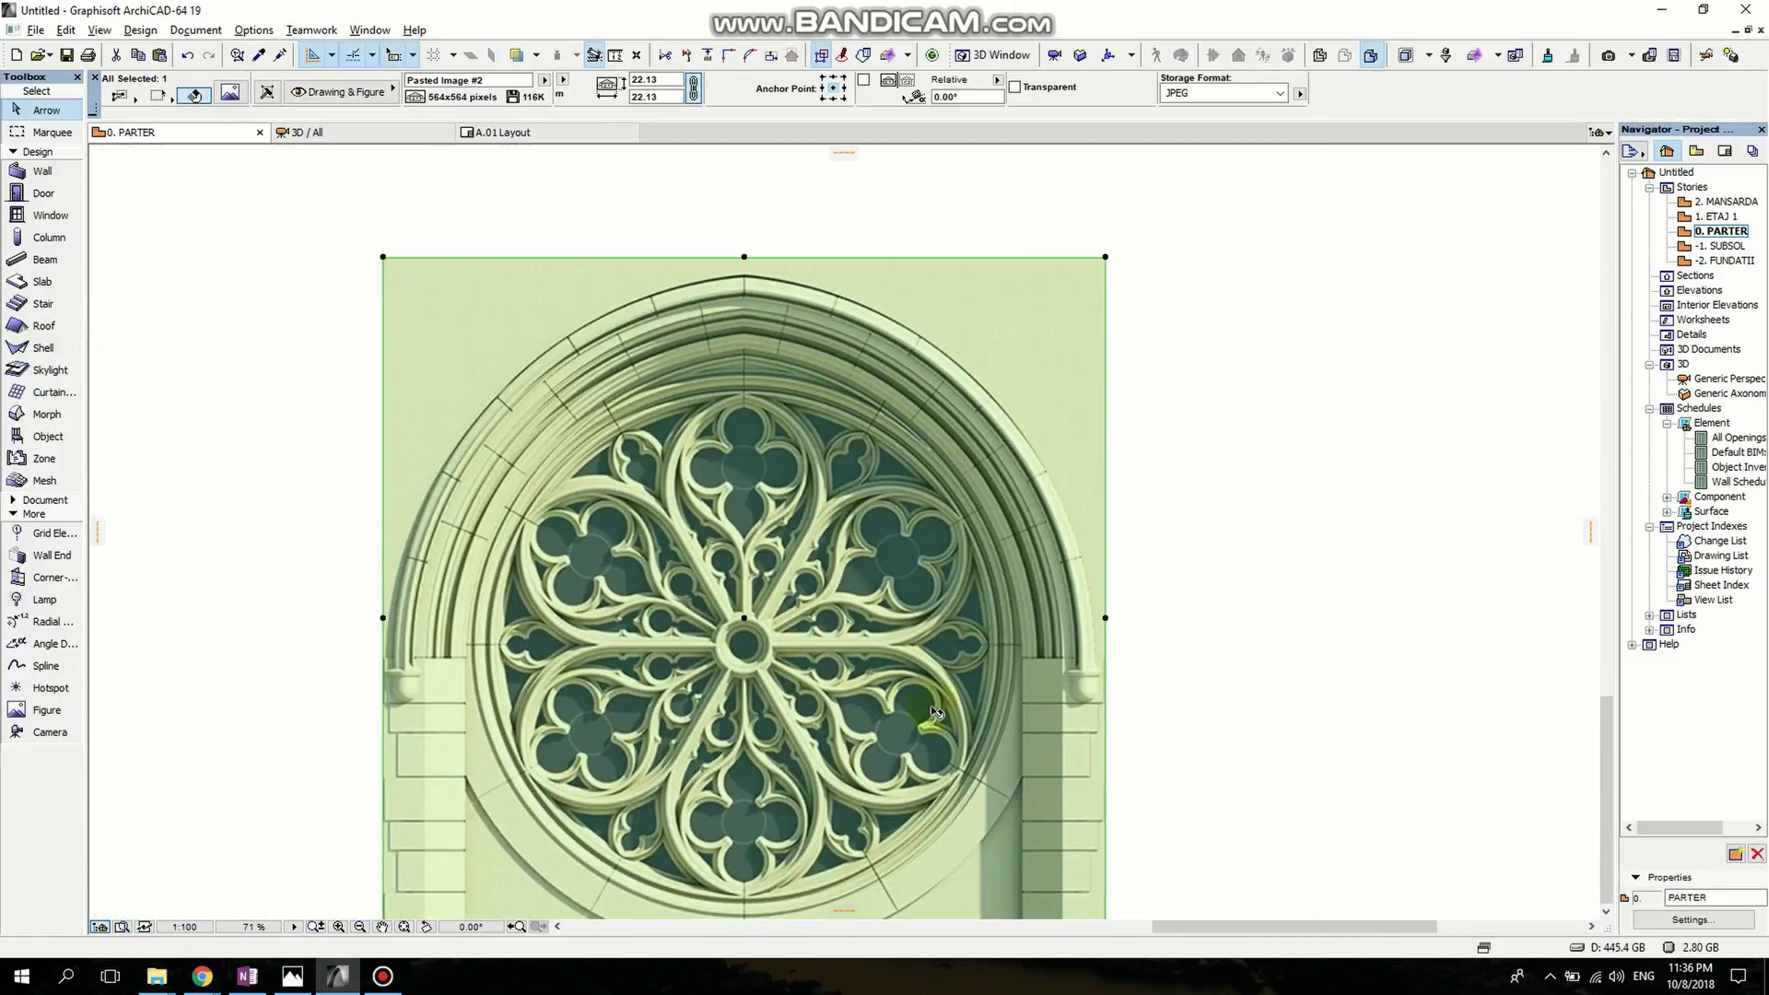
pyautogui.press('Escape')
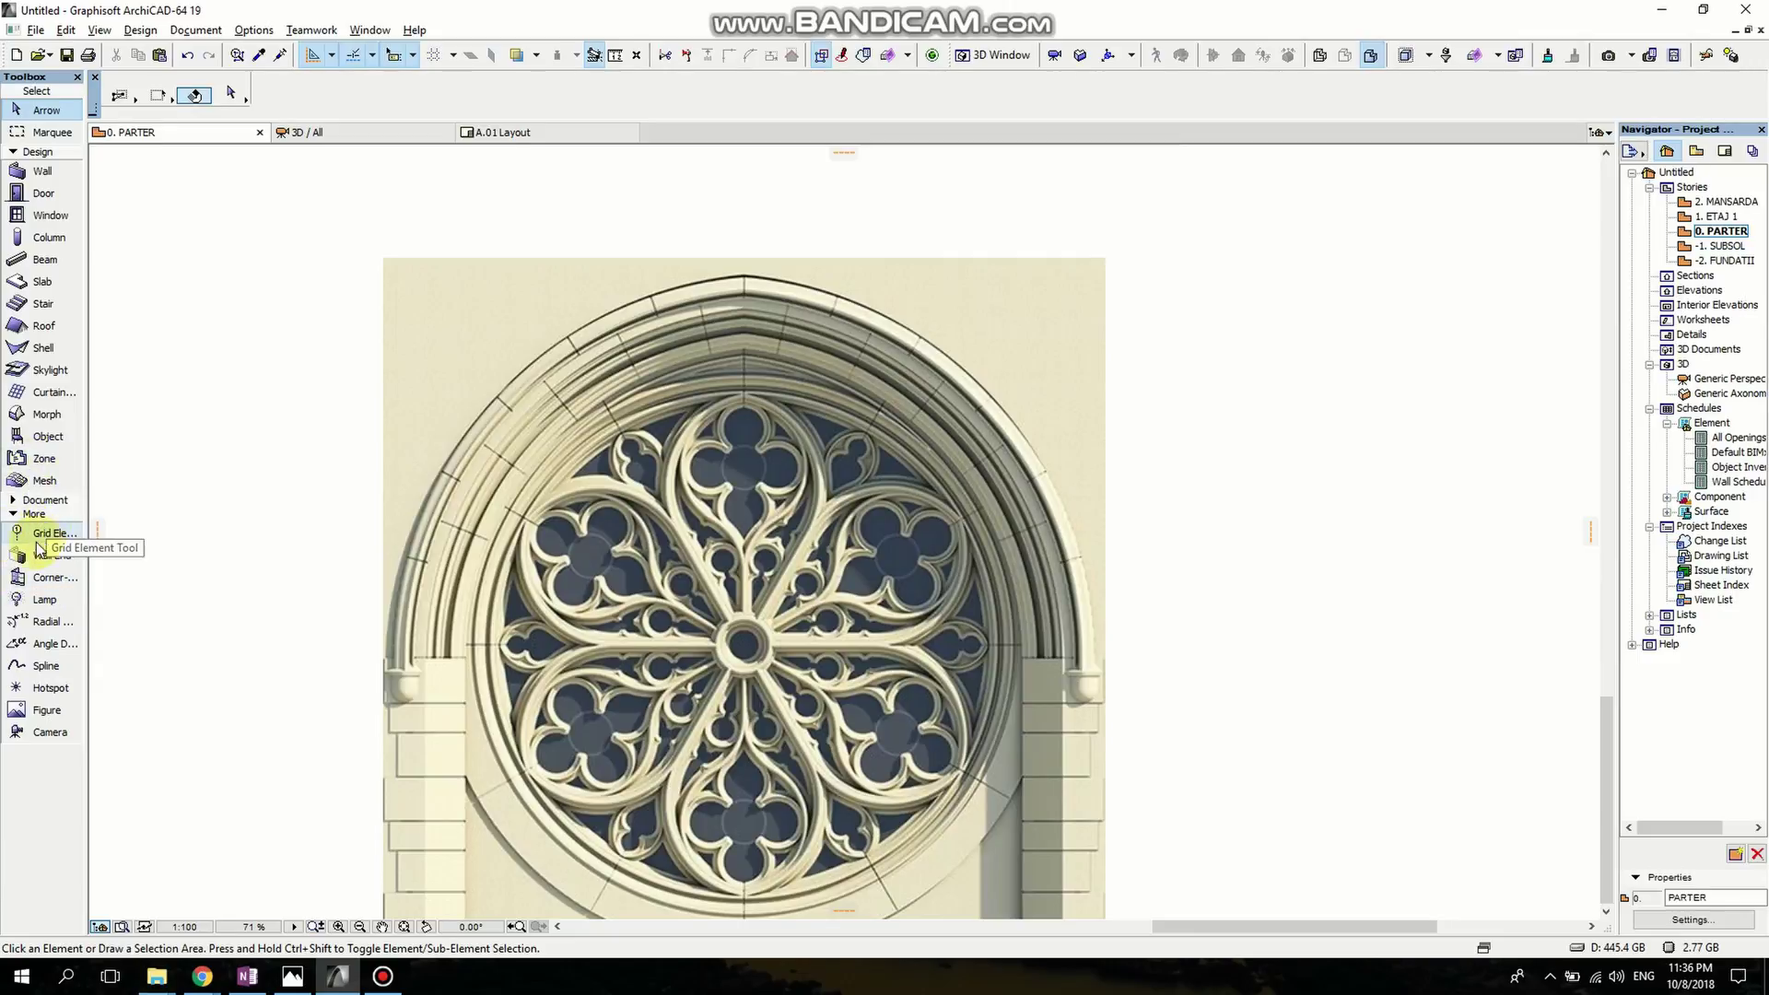
# Draw a full circle of radius 7.5 m around the rosette, centred on its hub, with red pen 20.
pyautogui.click(13, 502)
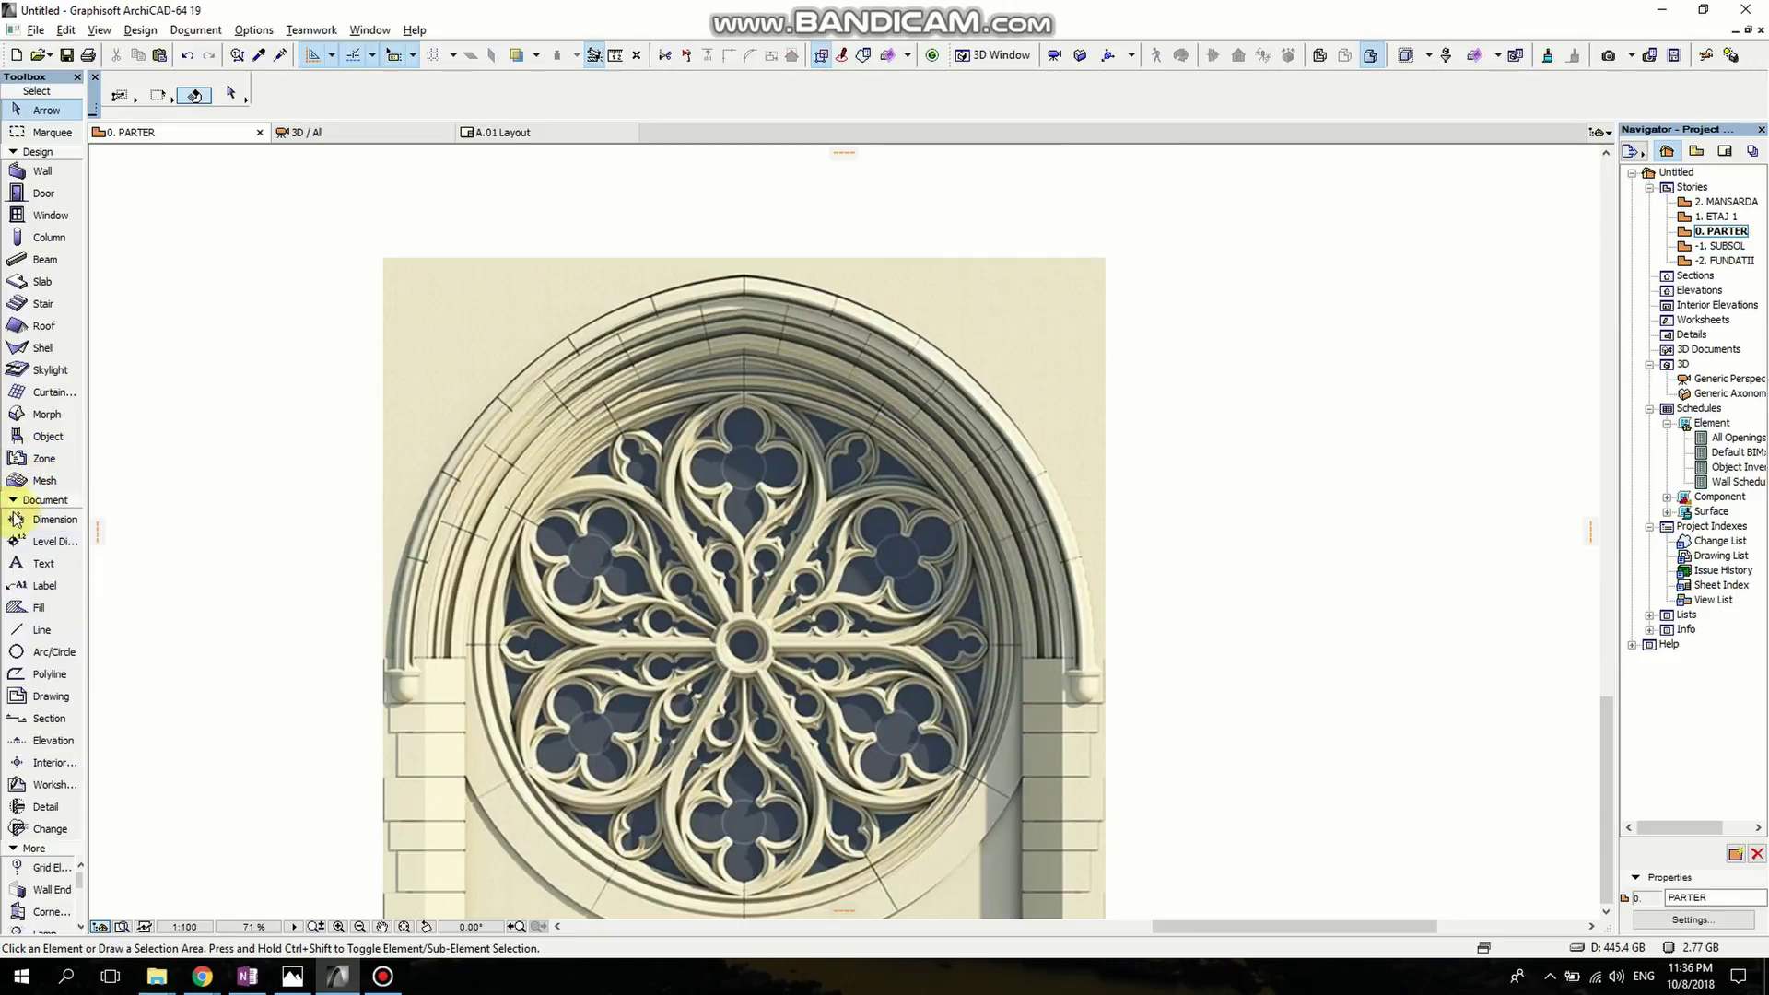
pyautogui.click(51, 654)
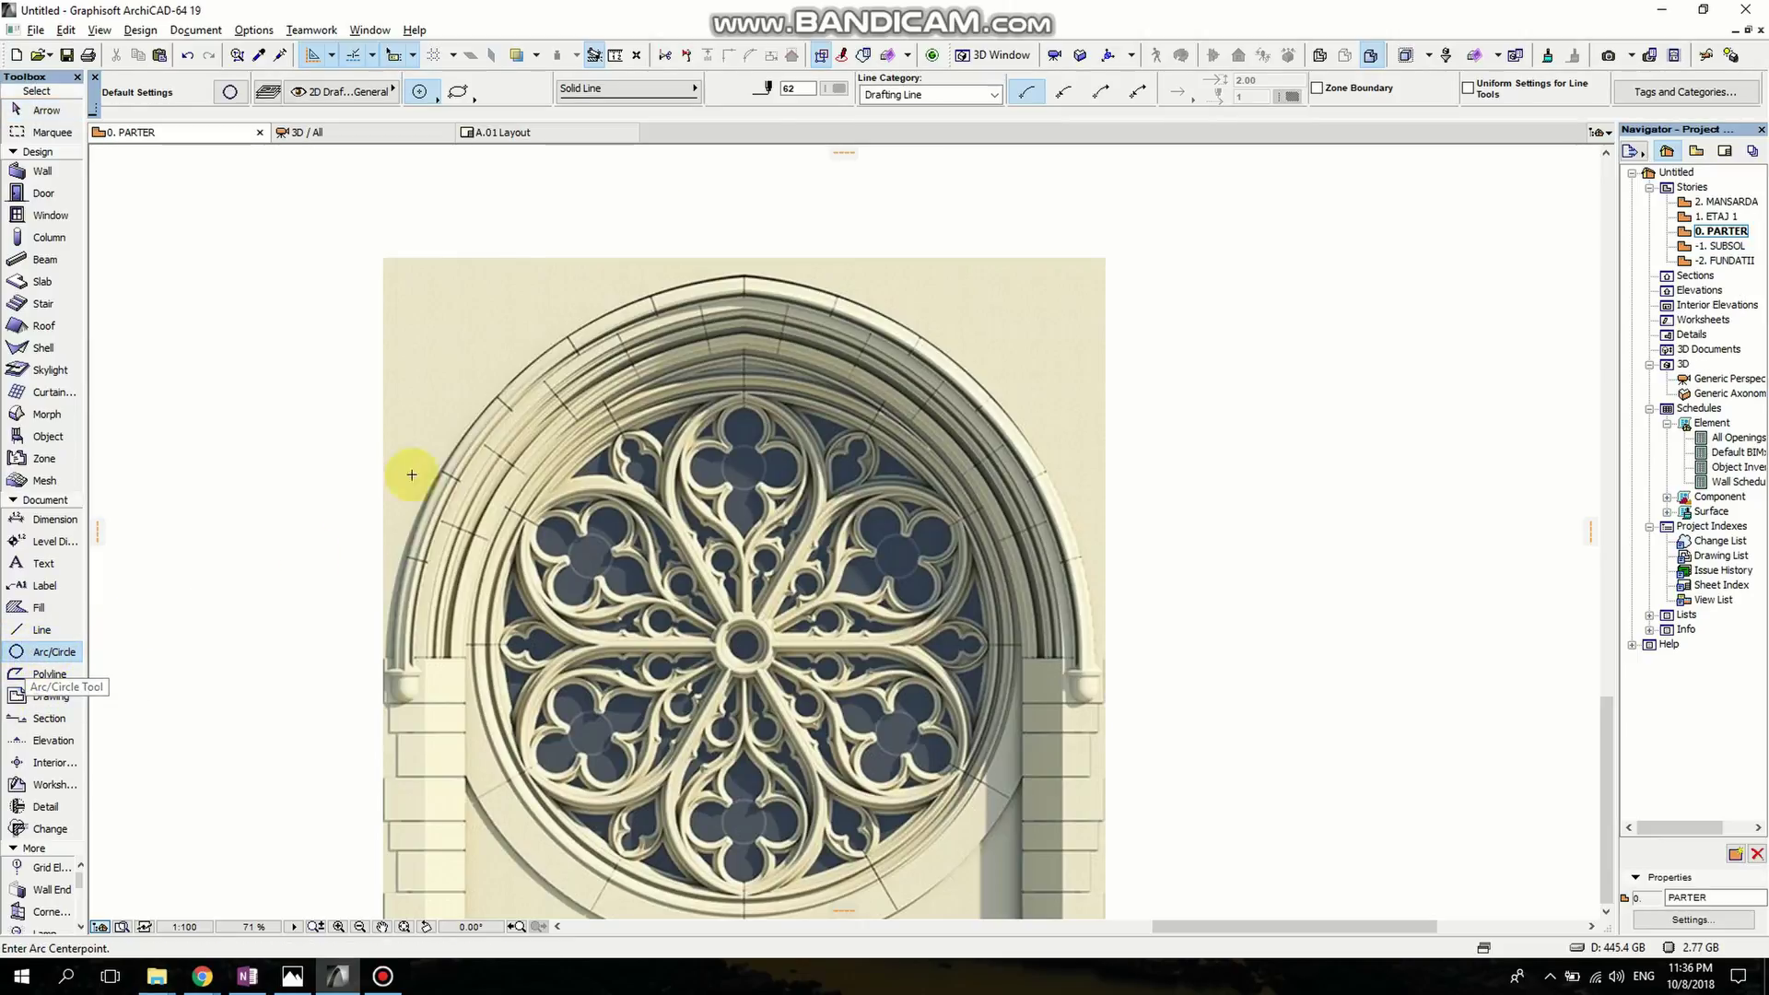
pyautogui.click(835, 88)
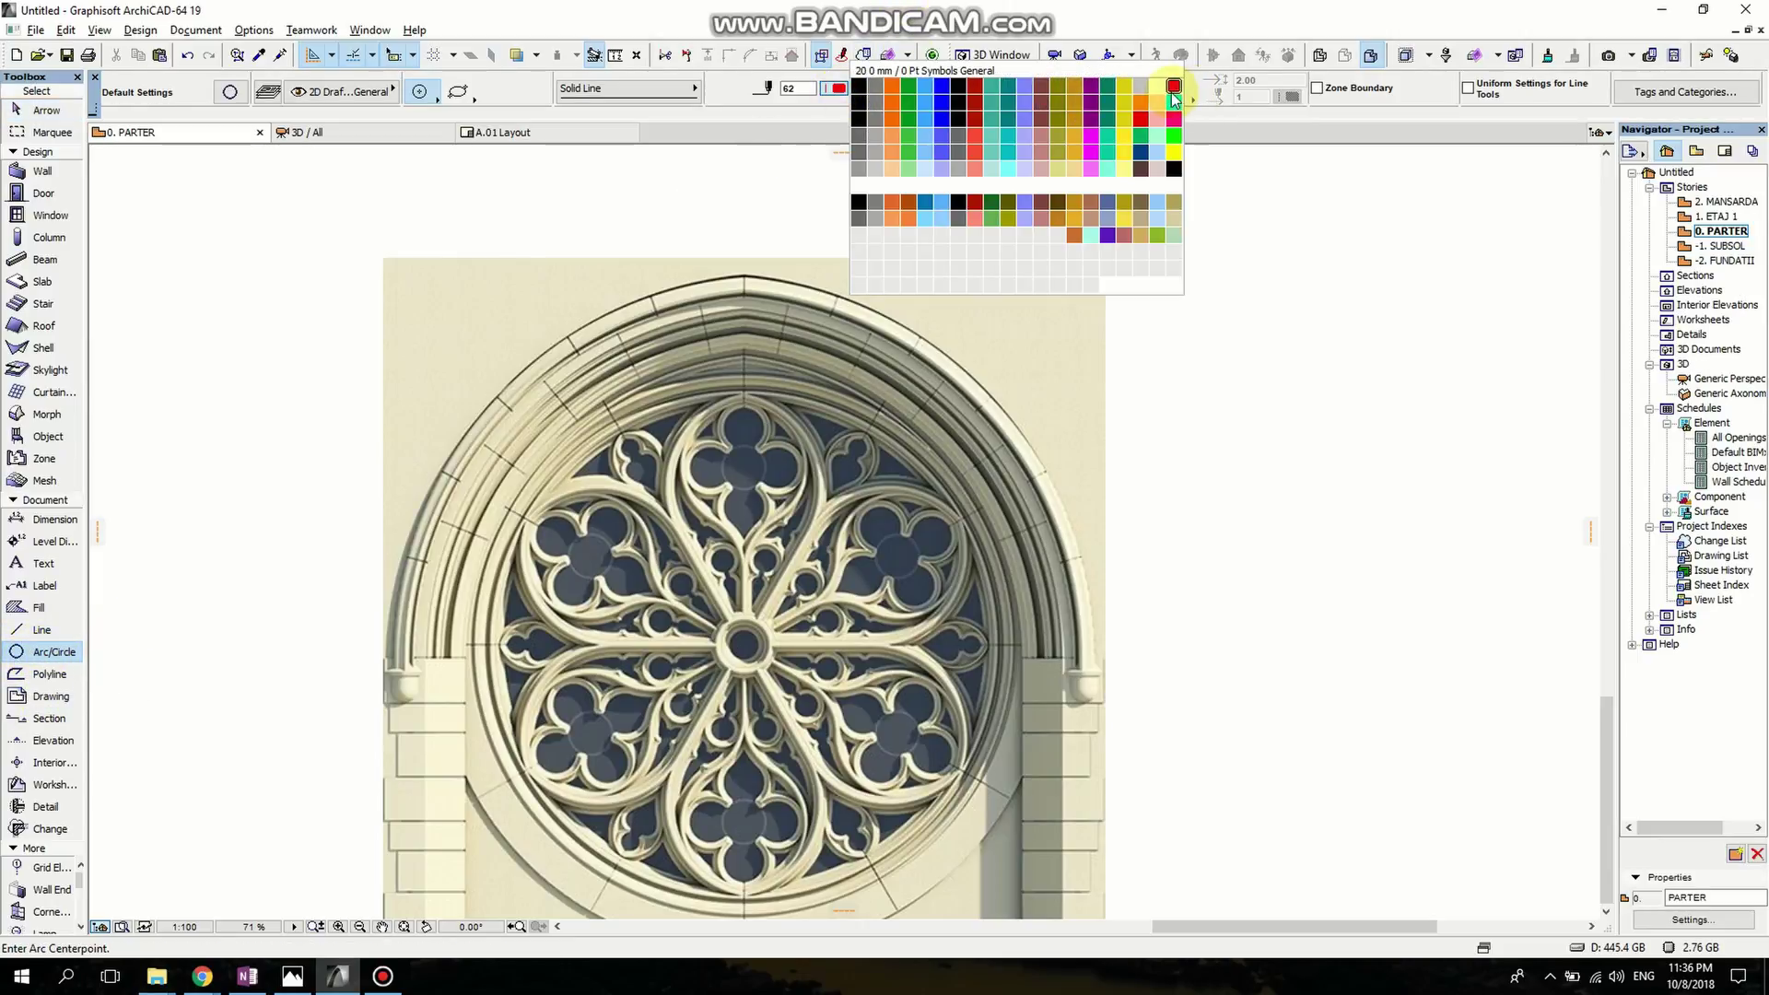
pyautogui.click(1174, 88)
pyautogui.scroll(1, 677, 633)
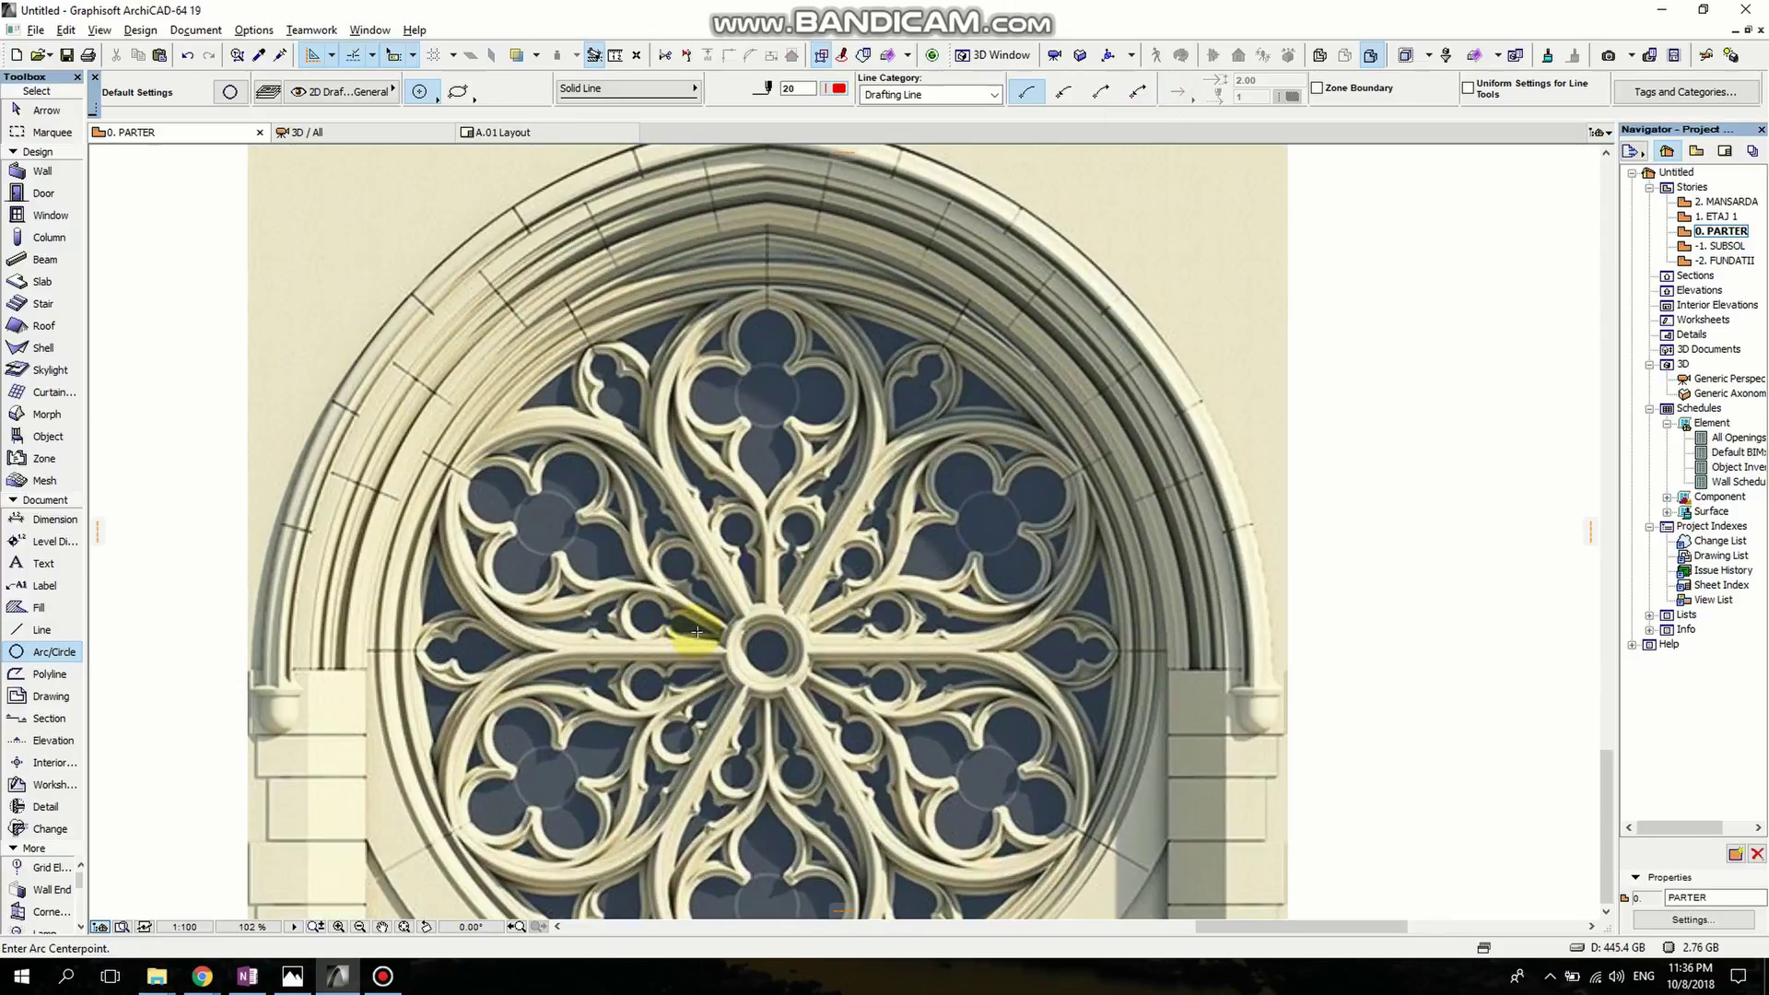
pyautogui.scroll(1, 802, 677)
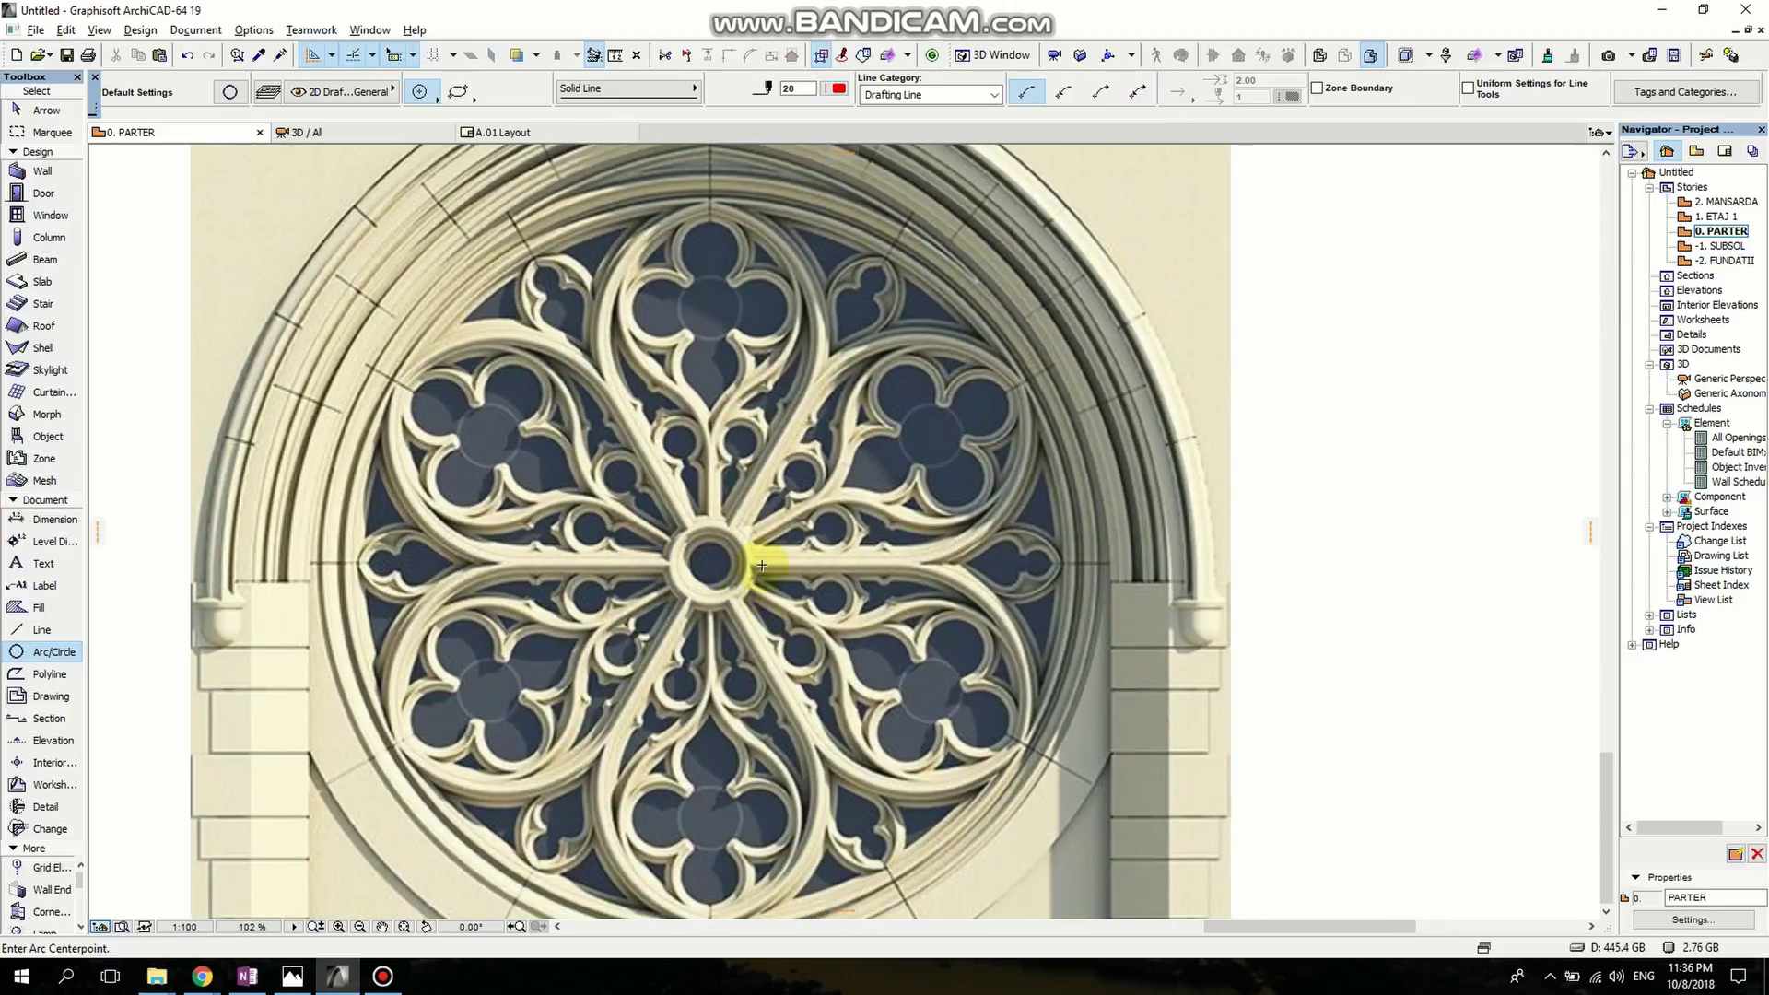
pyautogui.click(711, 561)
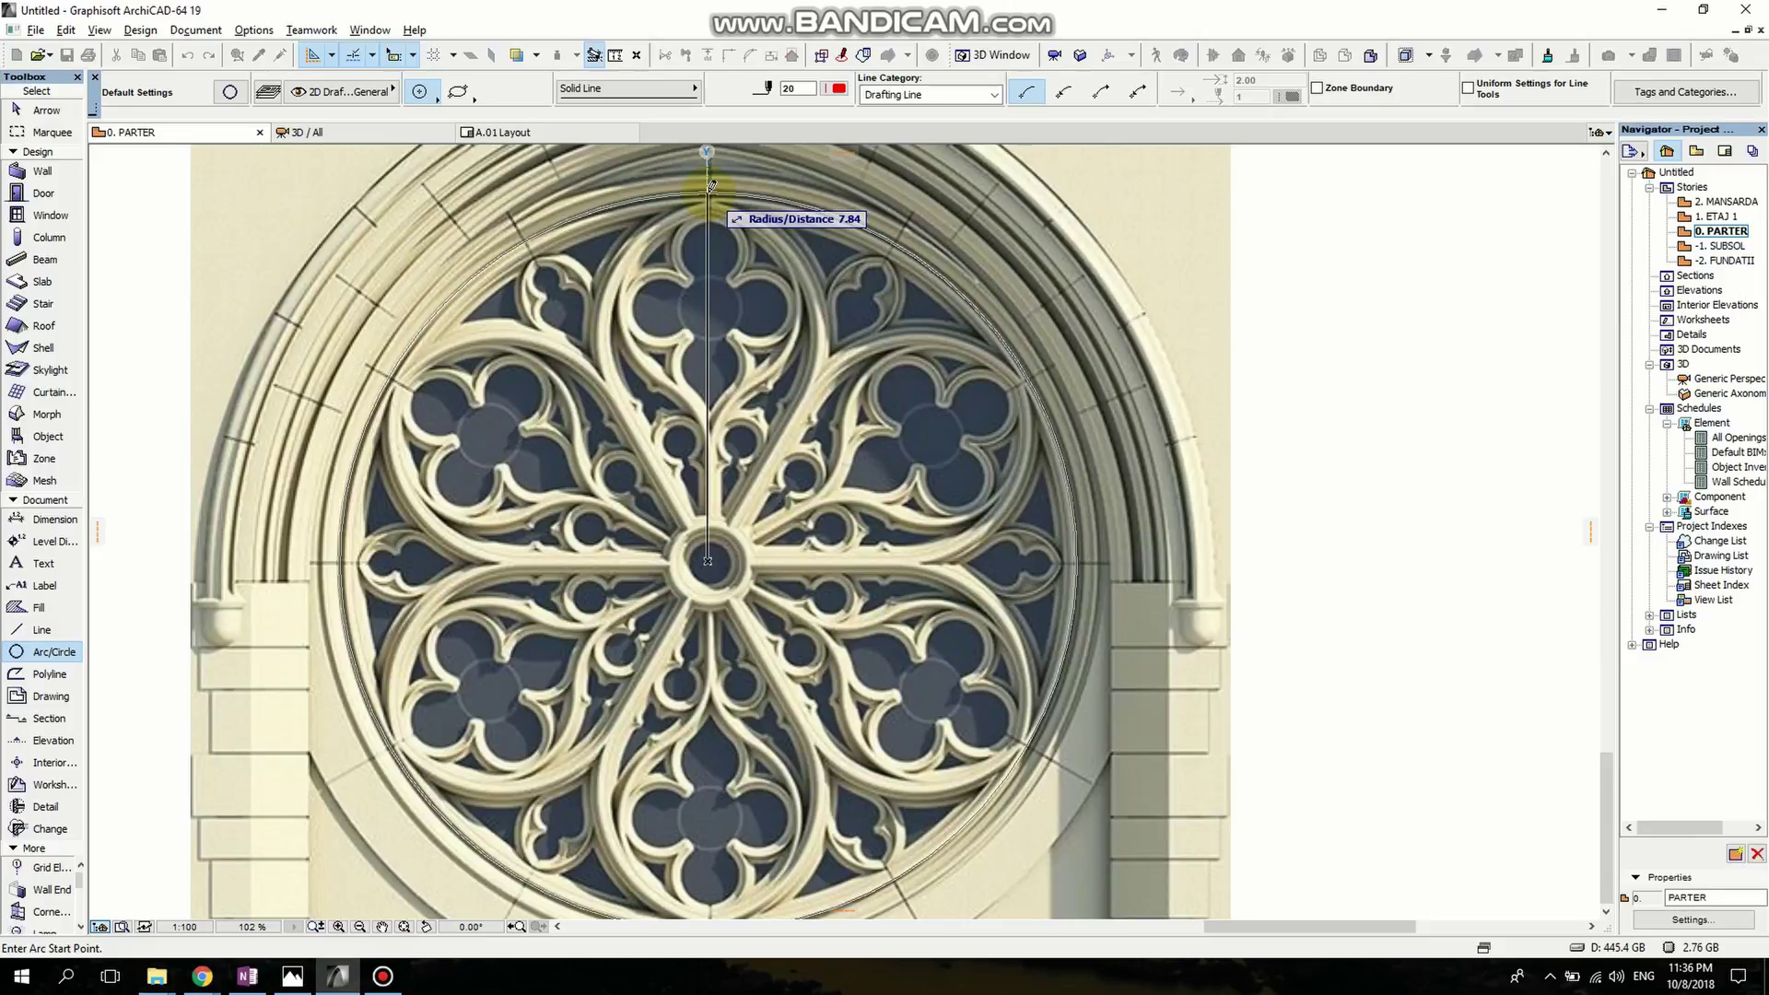
pyautogui.press('Tab')
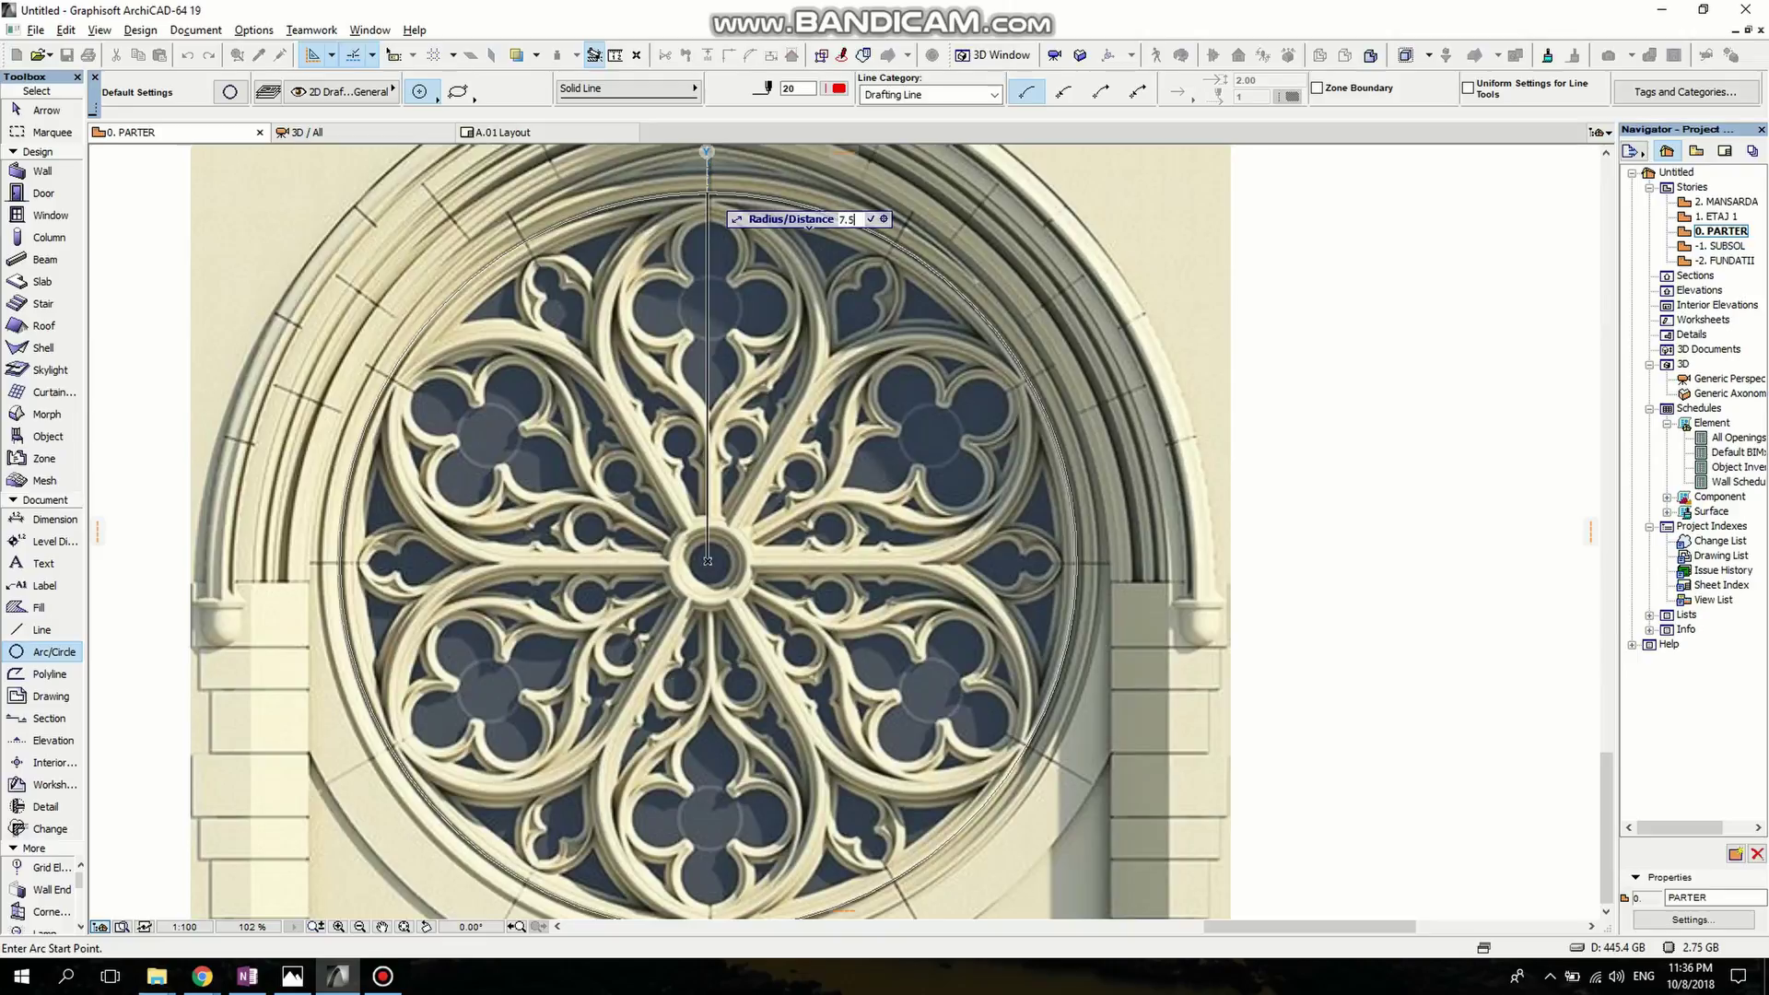
pyautogui.press('Return')
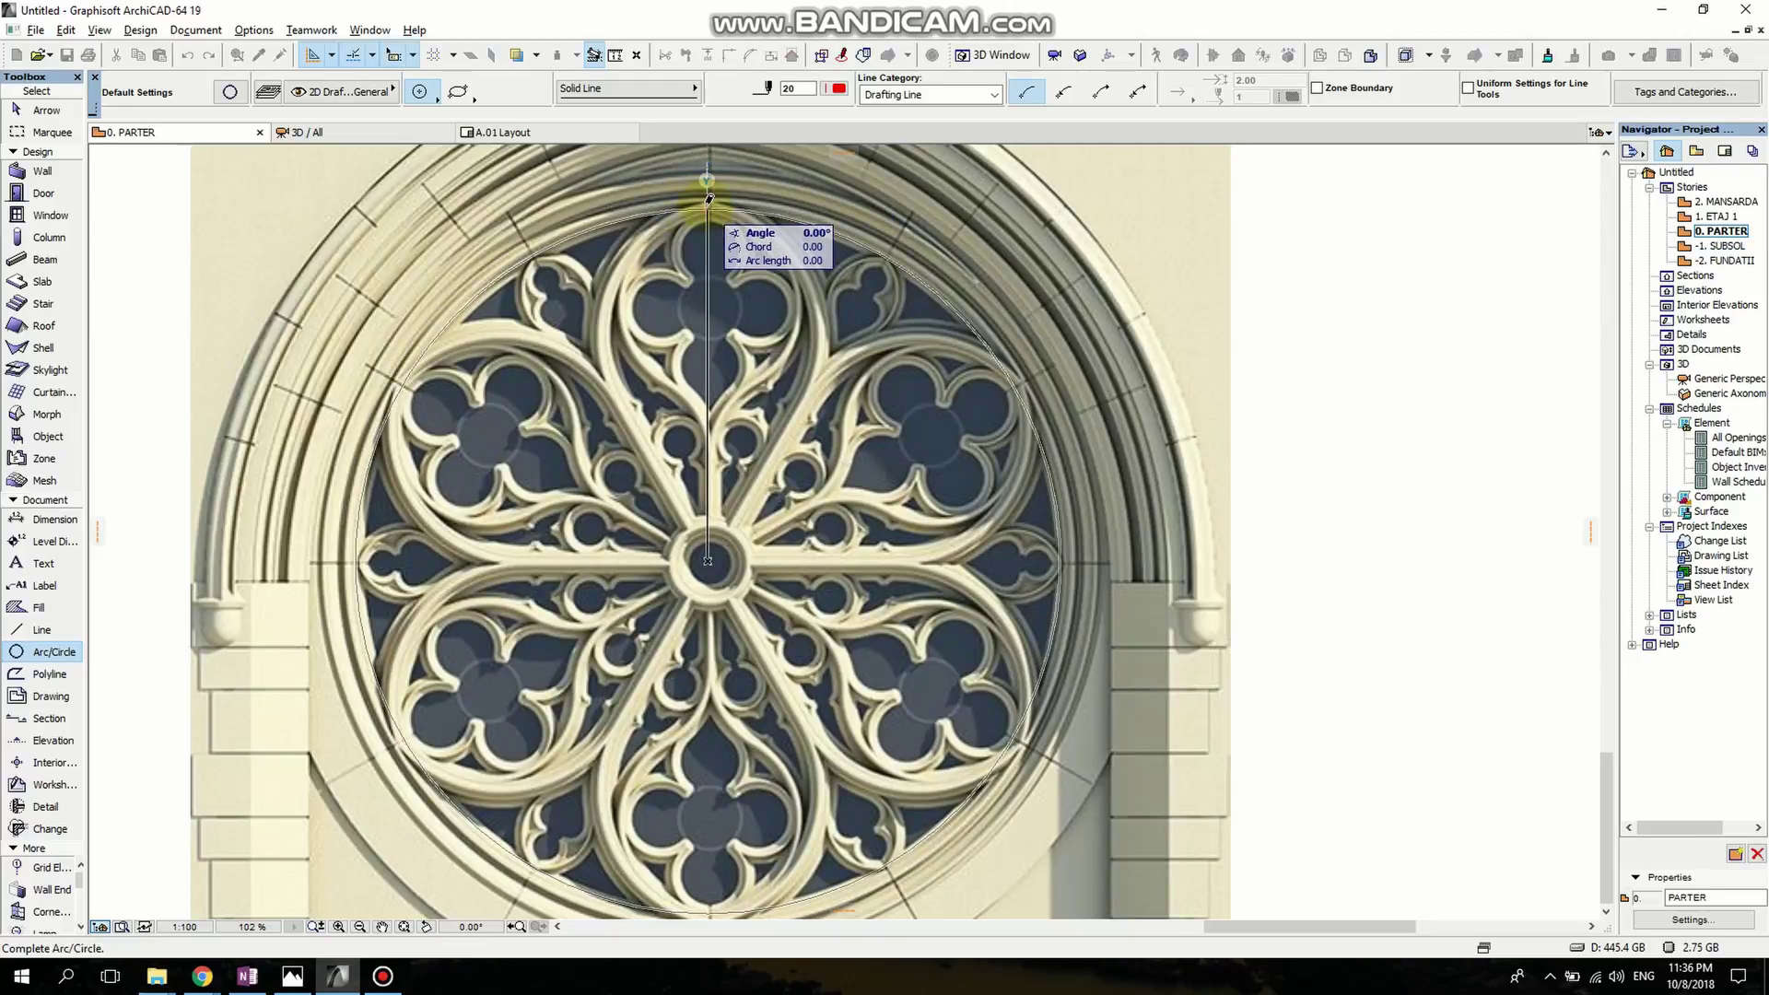
pyautogui.click(708, 198)
pyautogui.press('Escape')
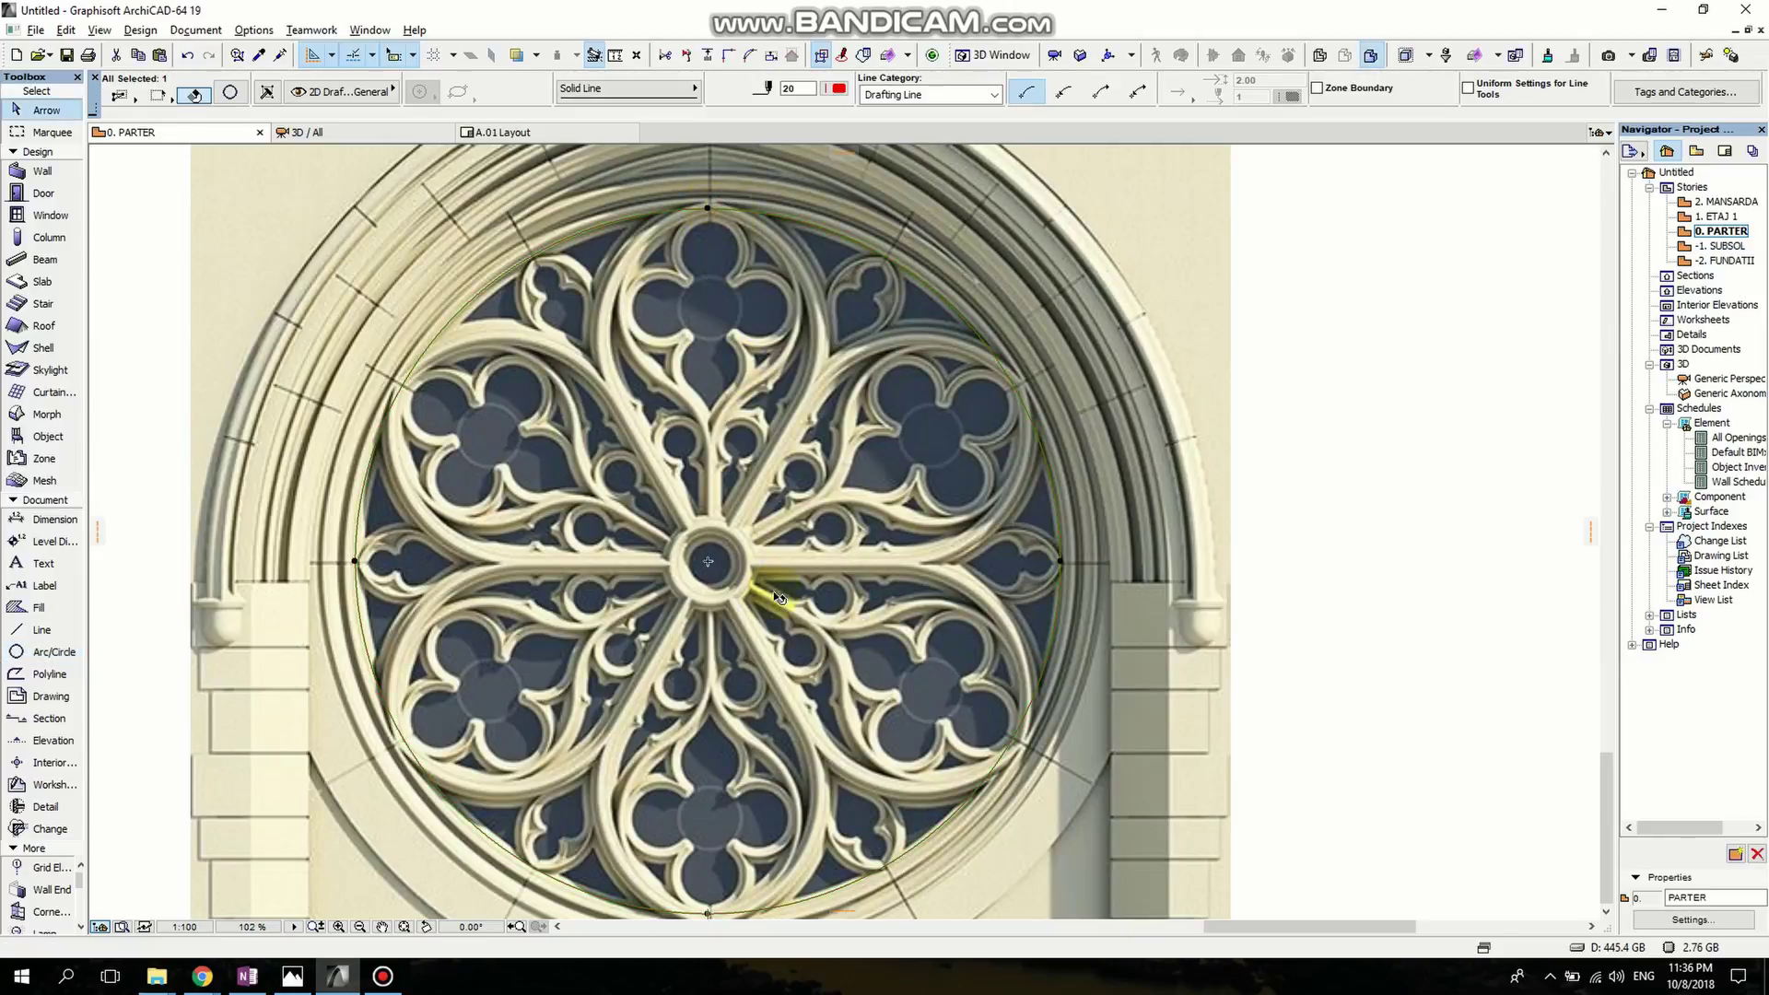
# Shift the circle slightly so its centre lines up with the middle of the rosette's hub.
pyautogui.moveTo(774, 593); pyautogui.dragTo(786, 520, button='middle')
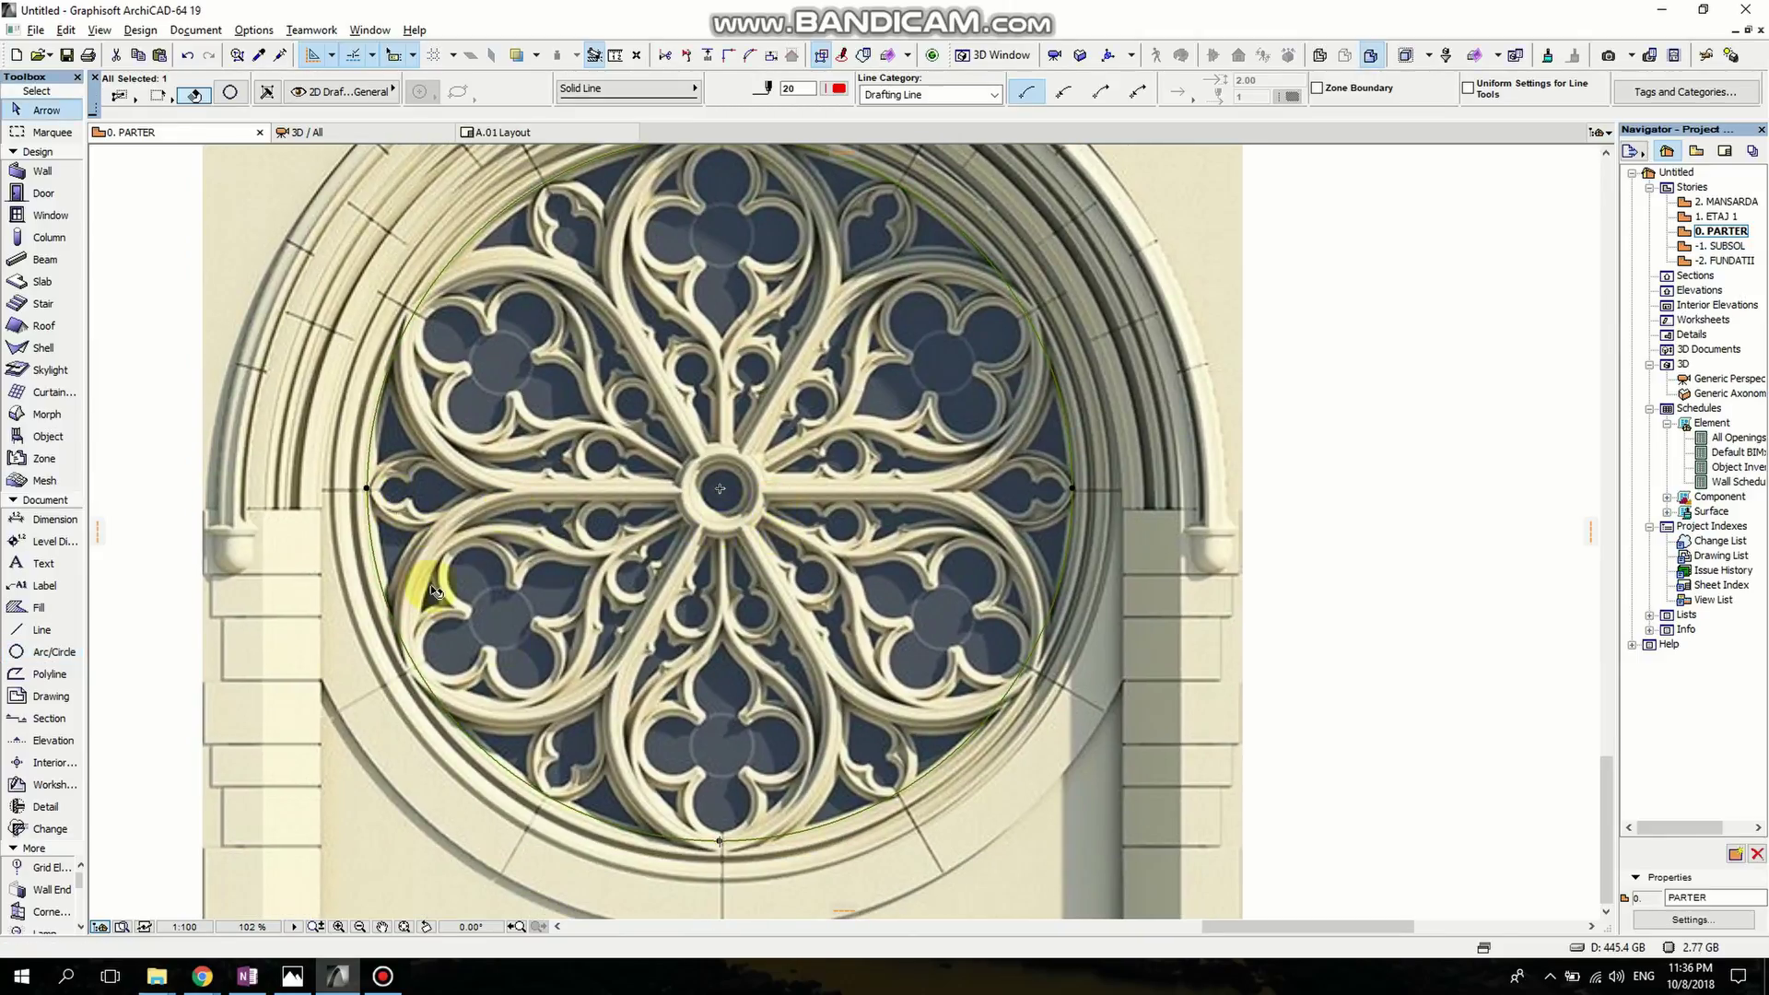
pyautogui.scroll(2, 724, 488)
pyautogui.hotkey('ctrl', 'd')
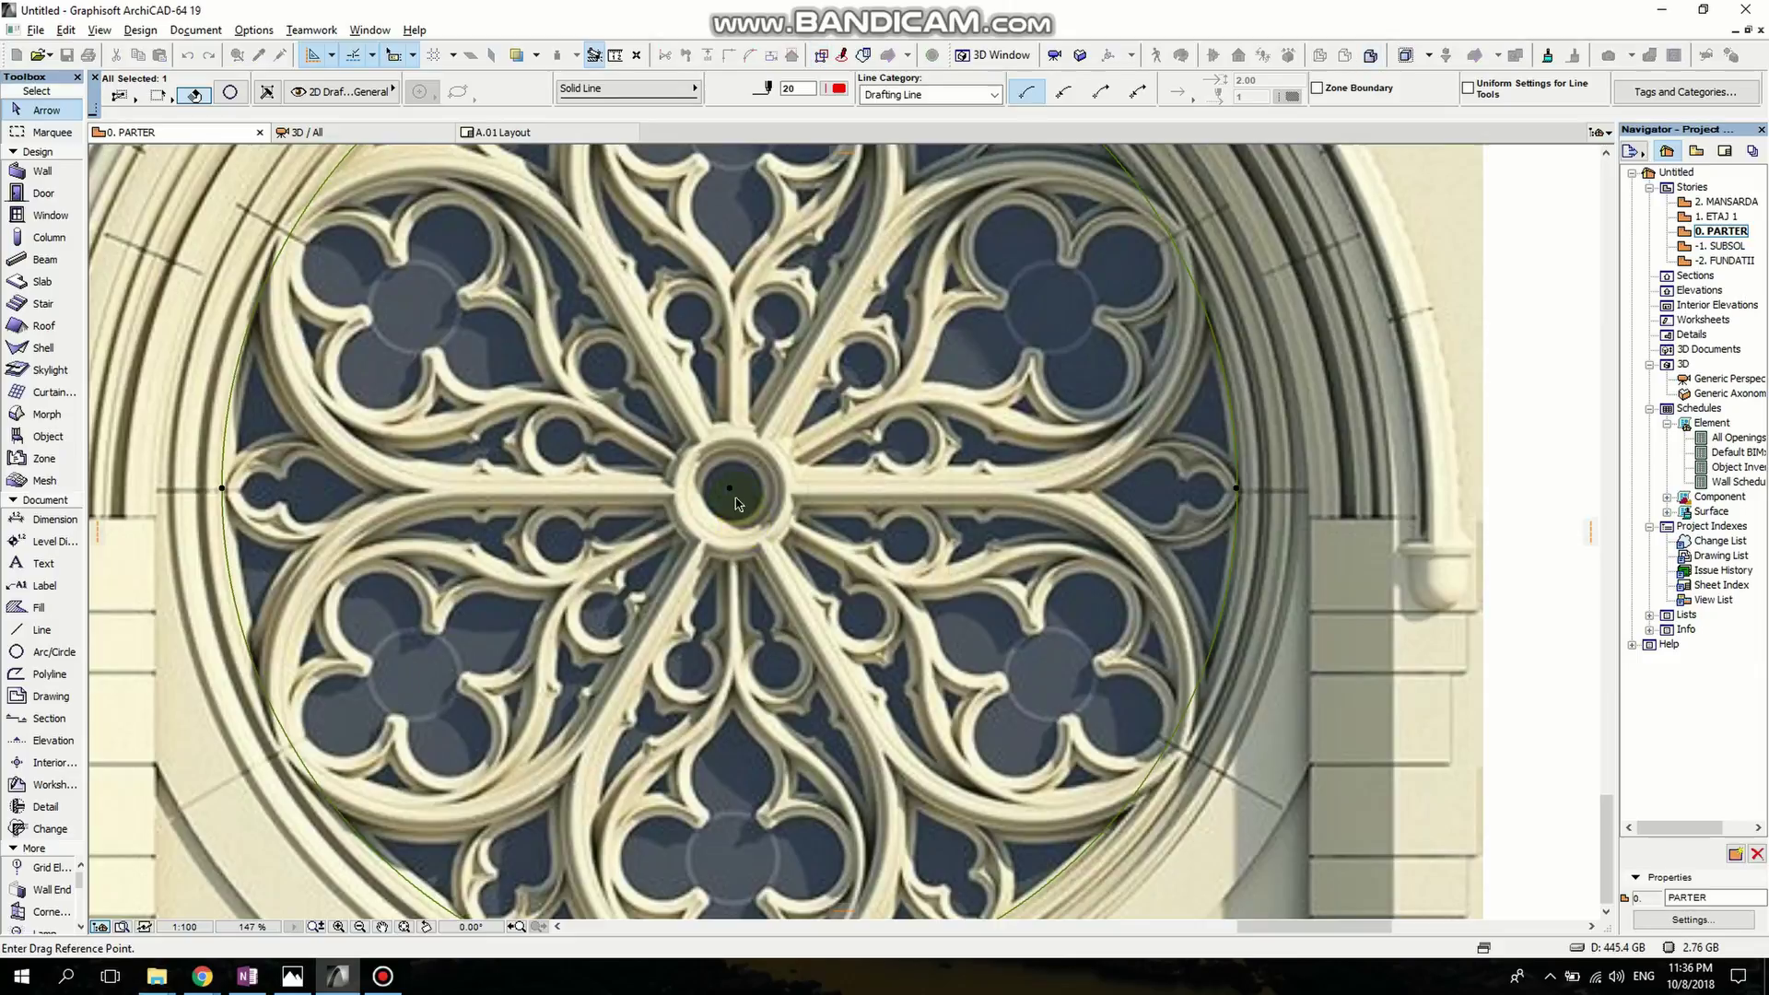
pyautogui.scroll(3, 726, 498)
pyautogui.click(732, 486)
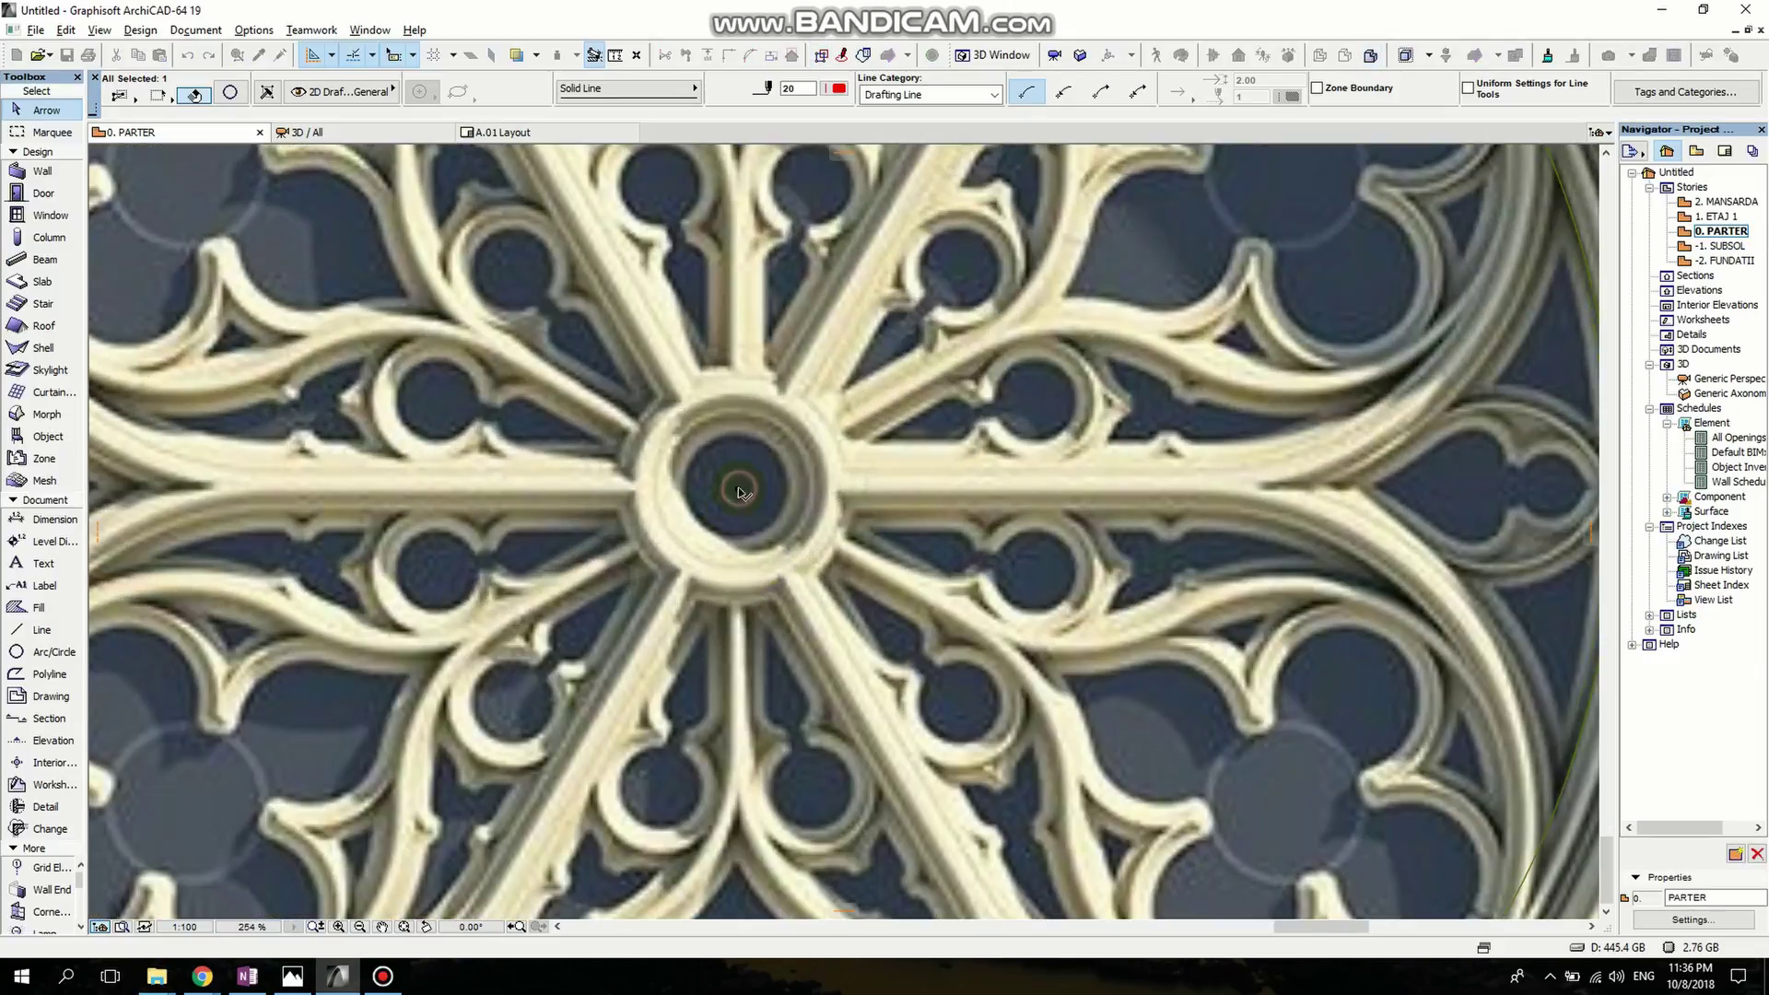
pyautogui.scroll(-5, 811, 516)
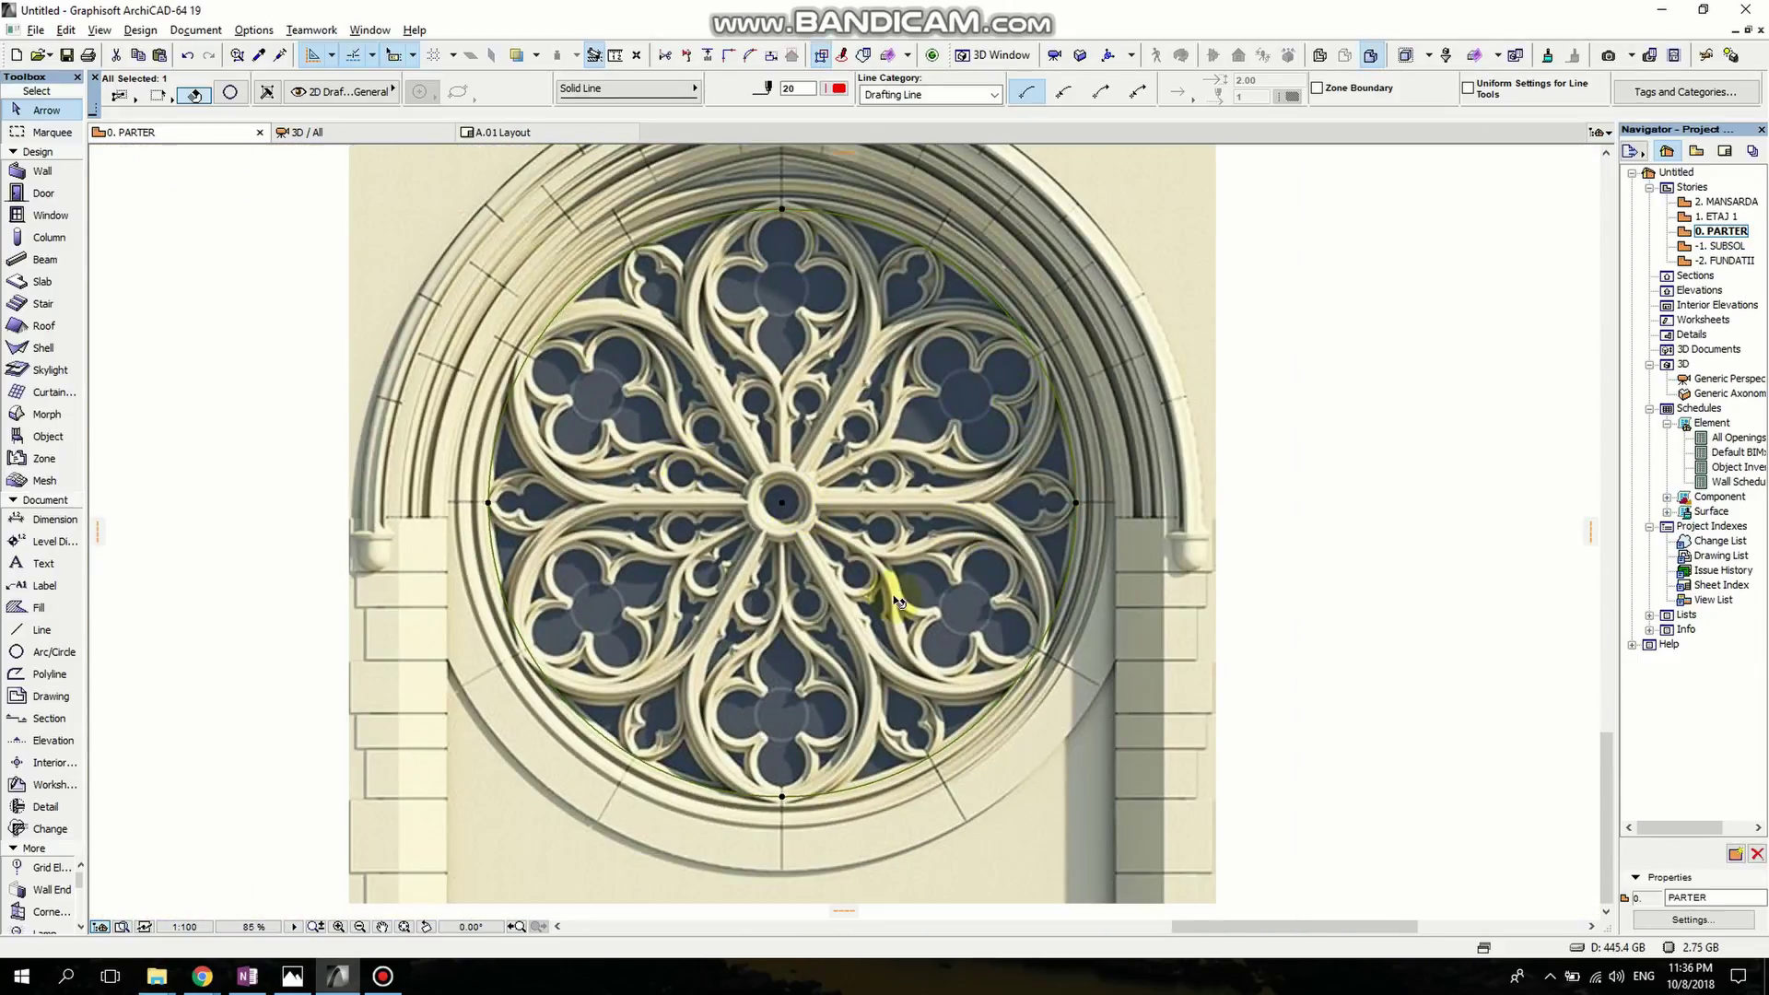
pyautogui.click(761, 608)
# Examine how closely the red circle follows the outer edge of the rosette, especially along its upper half.
pyautogui.moveTo(822, 720); pyautogui.dragTo(811, 755, button='middle')
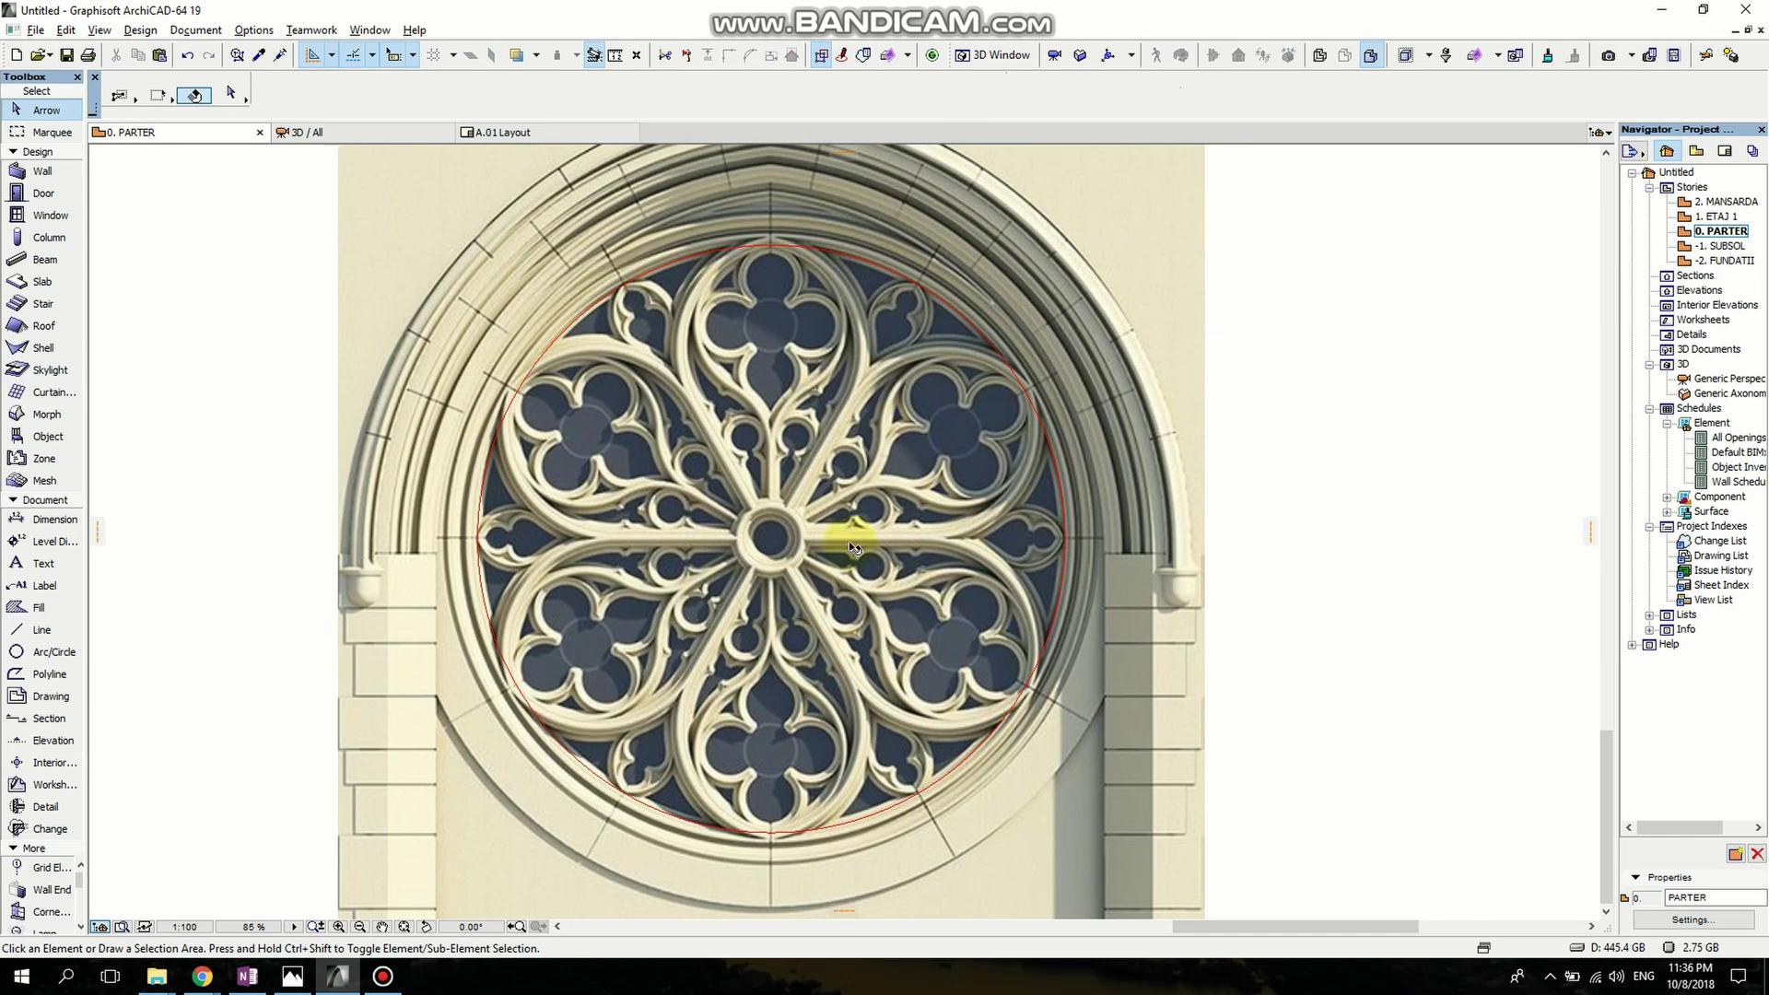
pyautogui.scroll(6, 1068, 529)
pyautogui.scroll(-4, 1066, 526)
pyautogui.moveTo(1033, 509); pyautogui.dragTo(1049, 677, button='middle')
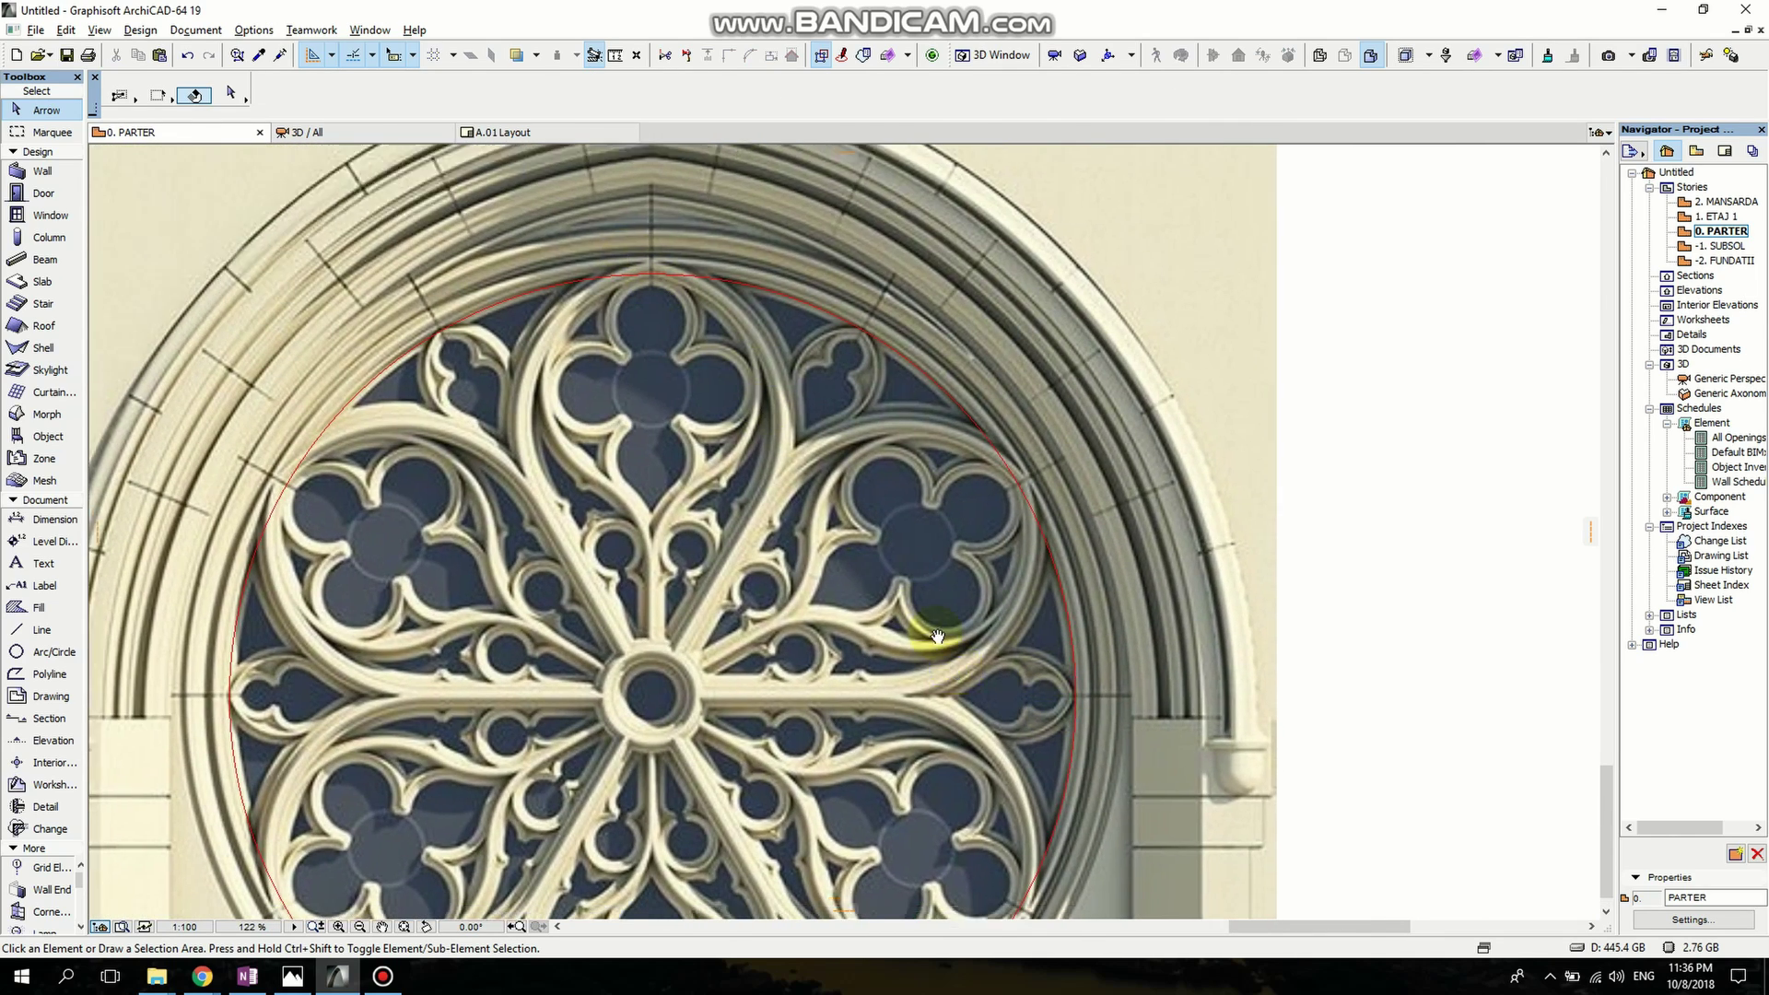
pyautogui.scroll(2, 806, 462)
pyautogui.moveTo(805, 461); pyautogui.dragTo(897, 473, button='middle')
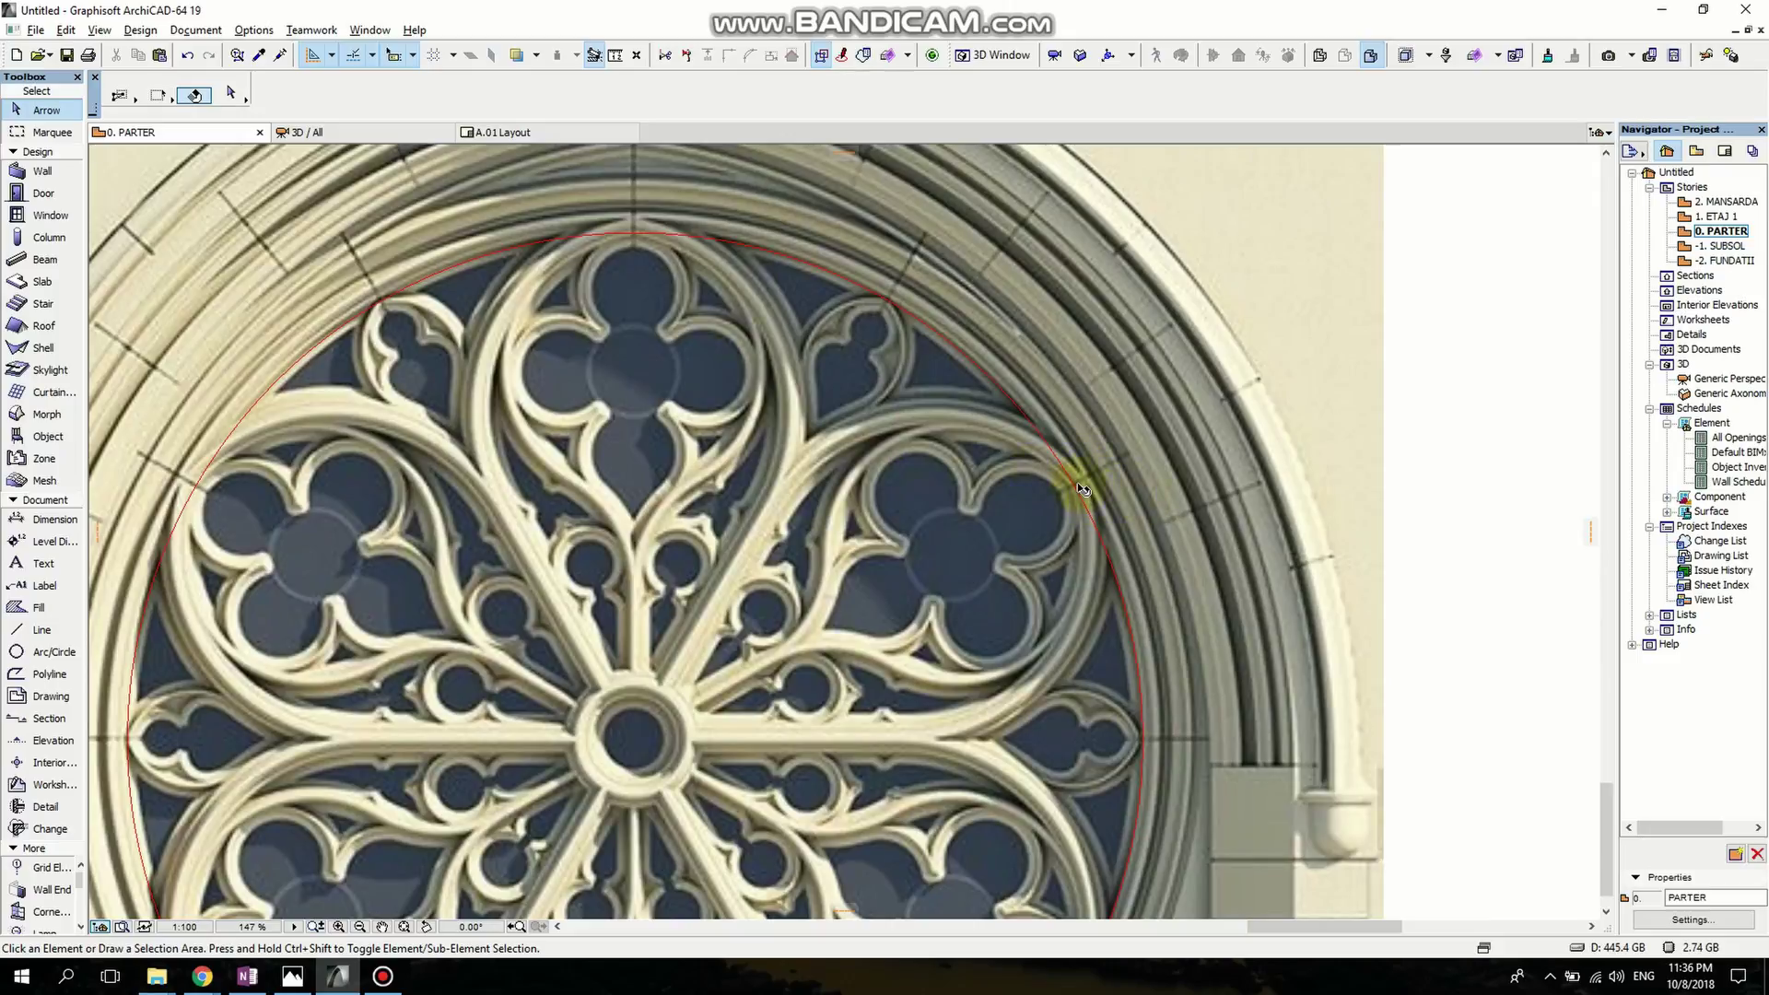
pyautogui.scroll(2, 1077, 483)
pyautogui.moveTo(796, 378); pyautogui.dragTo(904, 387, button='middle')
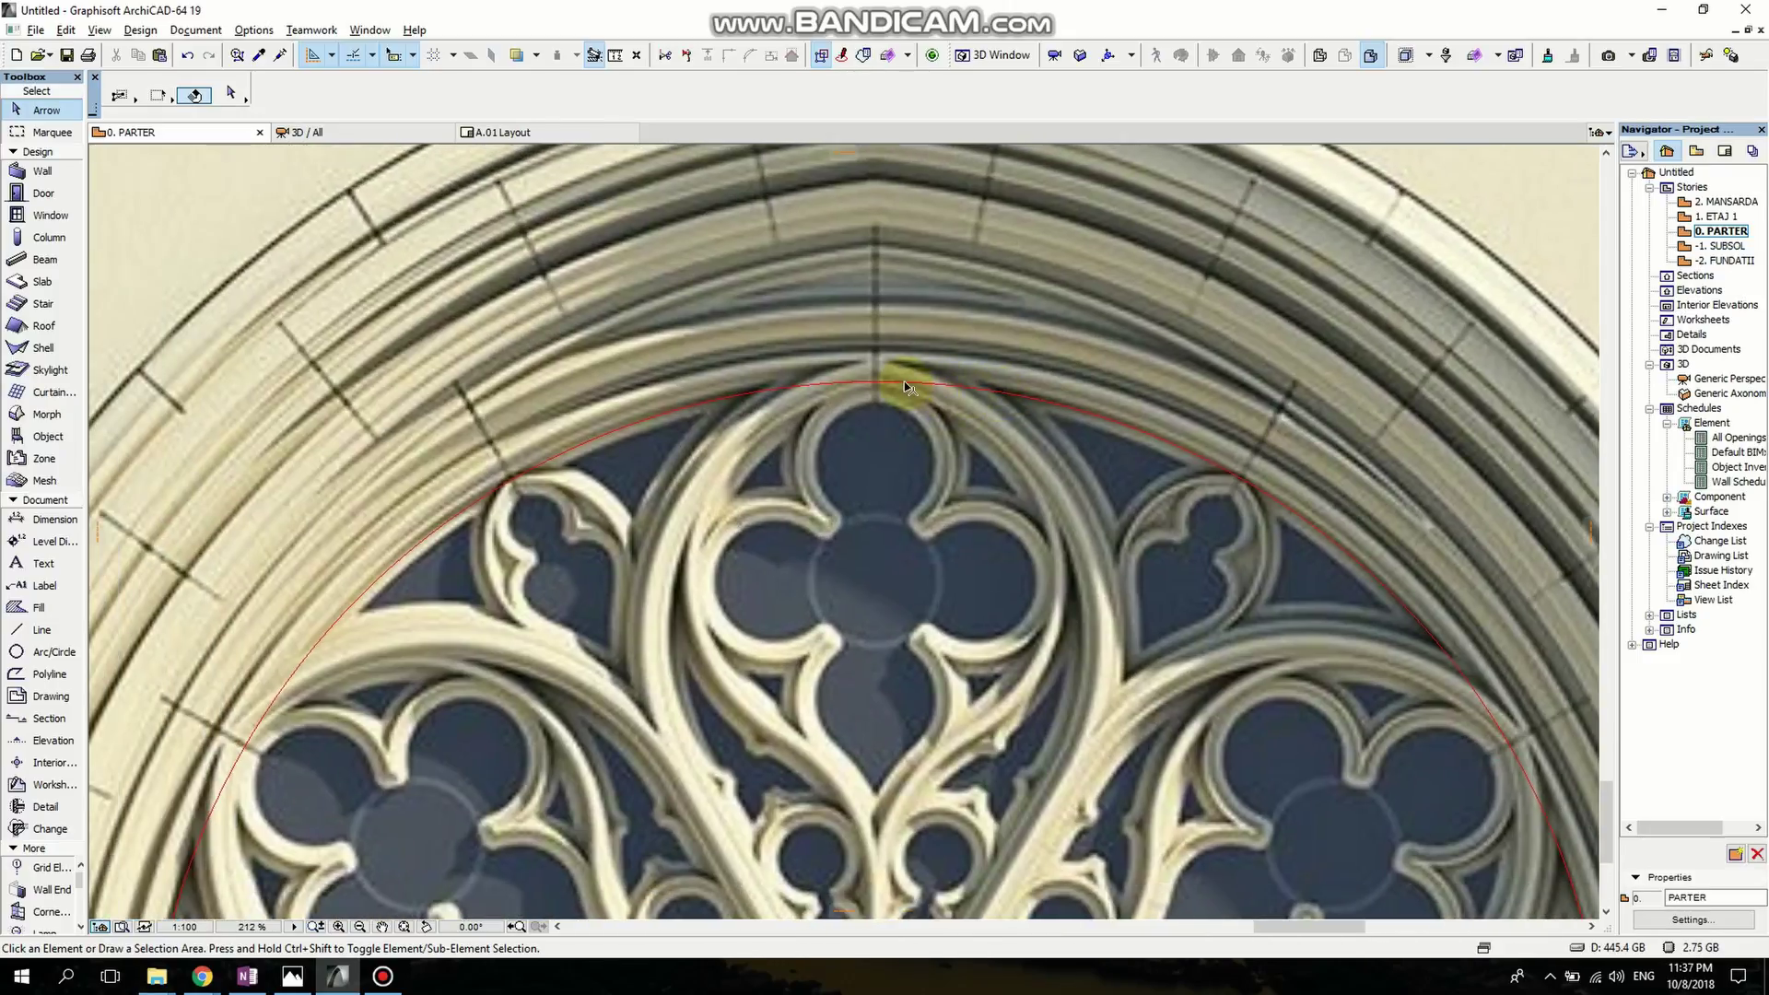
pyautogui.click(905, 387)
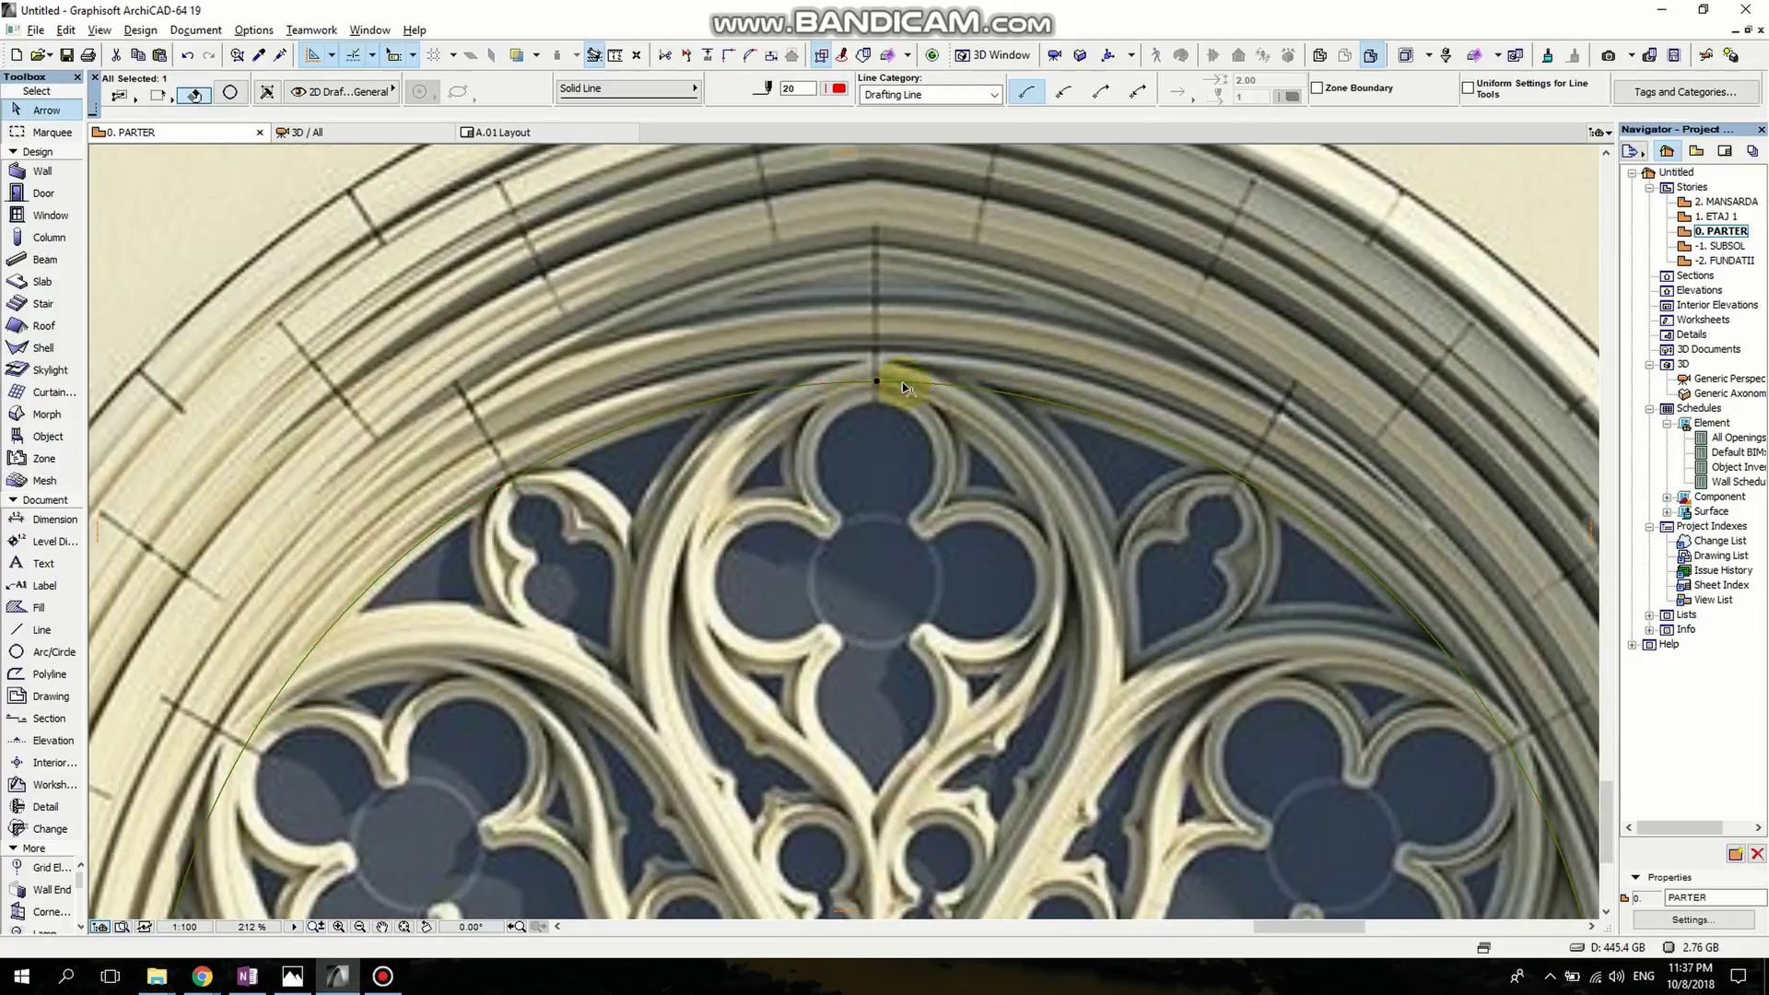
pyautogui.click(982, 381)
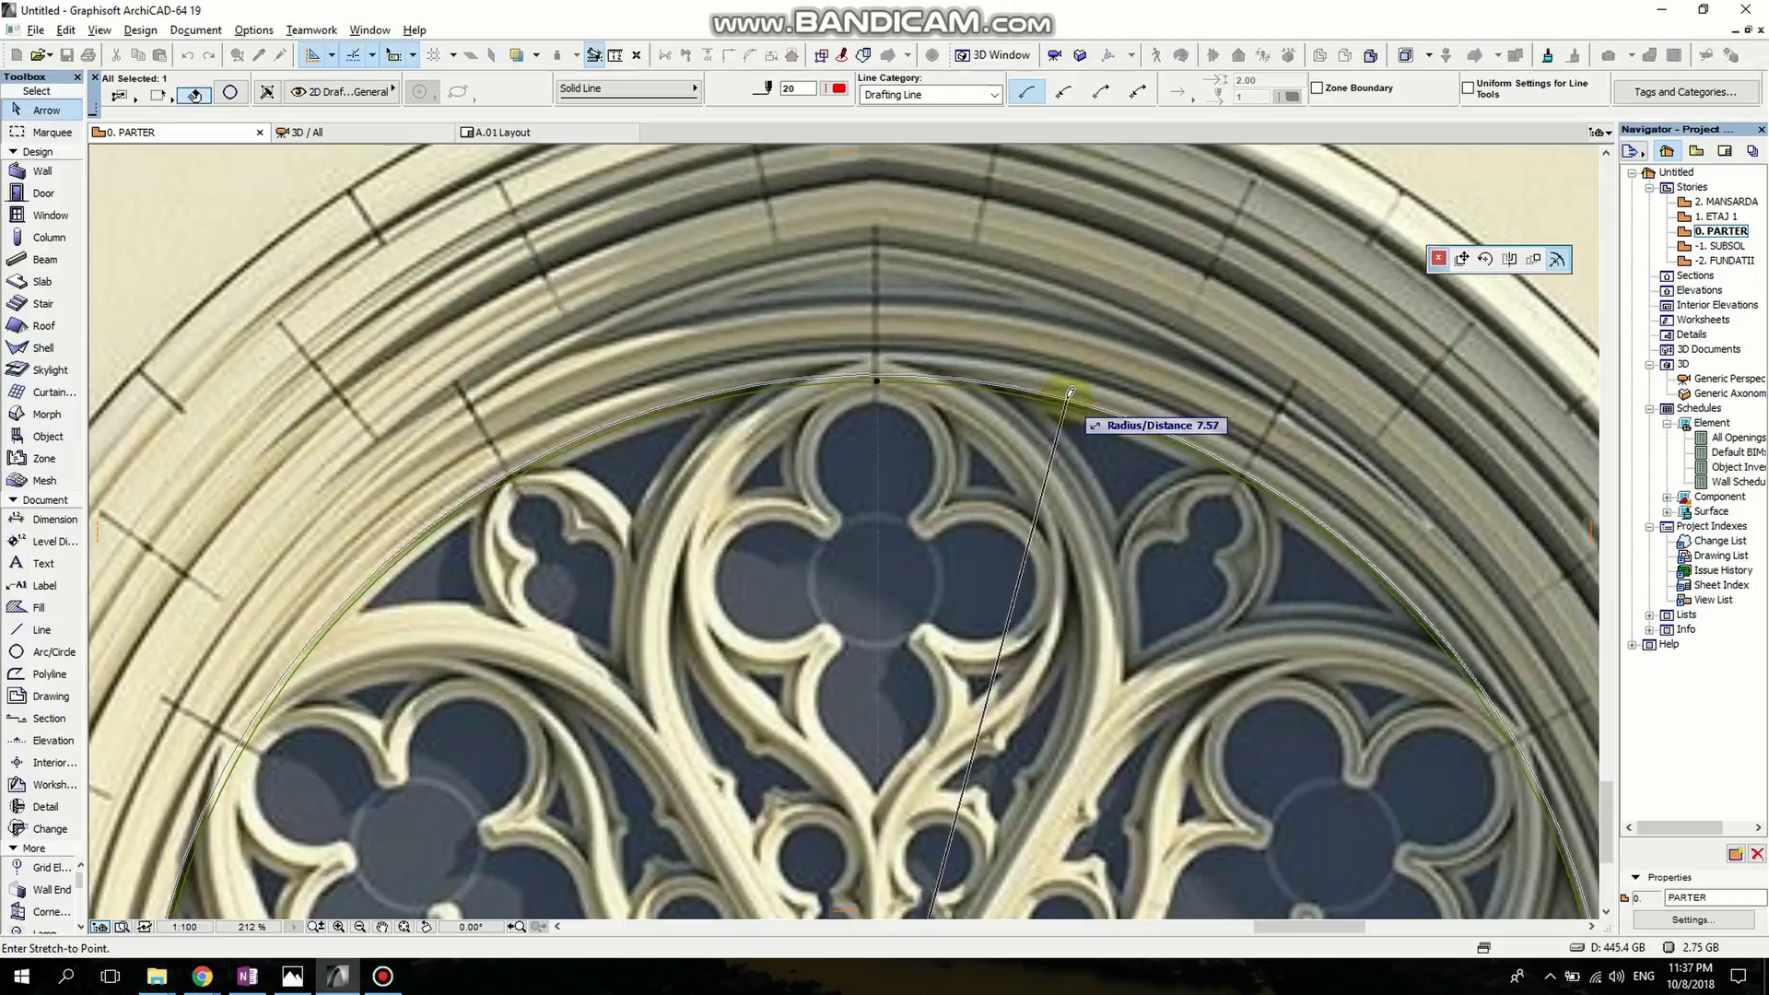
pyautogui.scroll(-2, 1069, 395)
pyautogui.scroll(-2, 1071, 392)
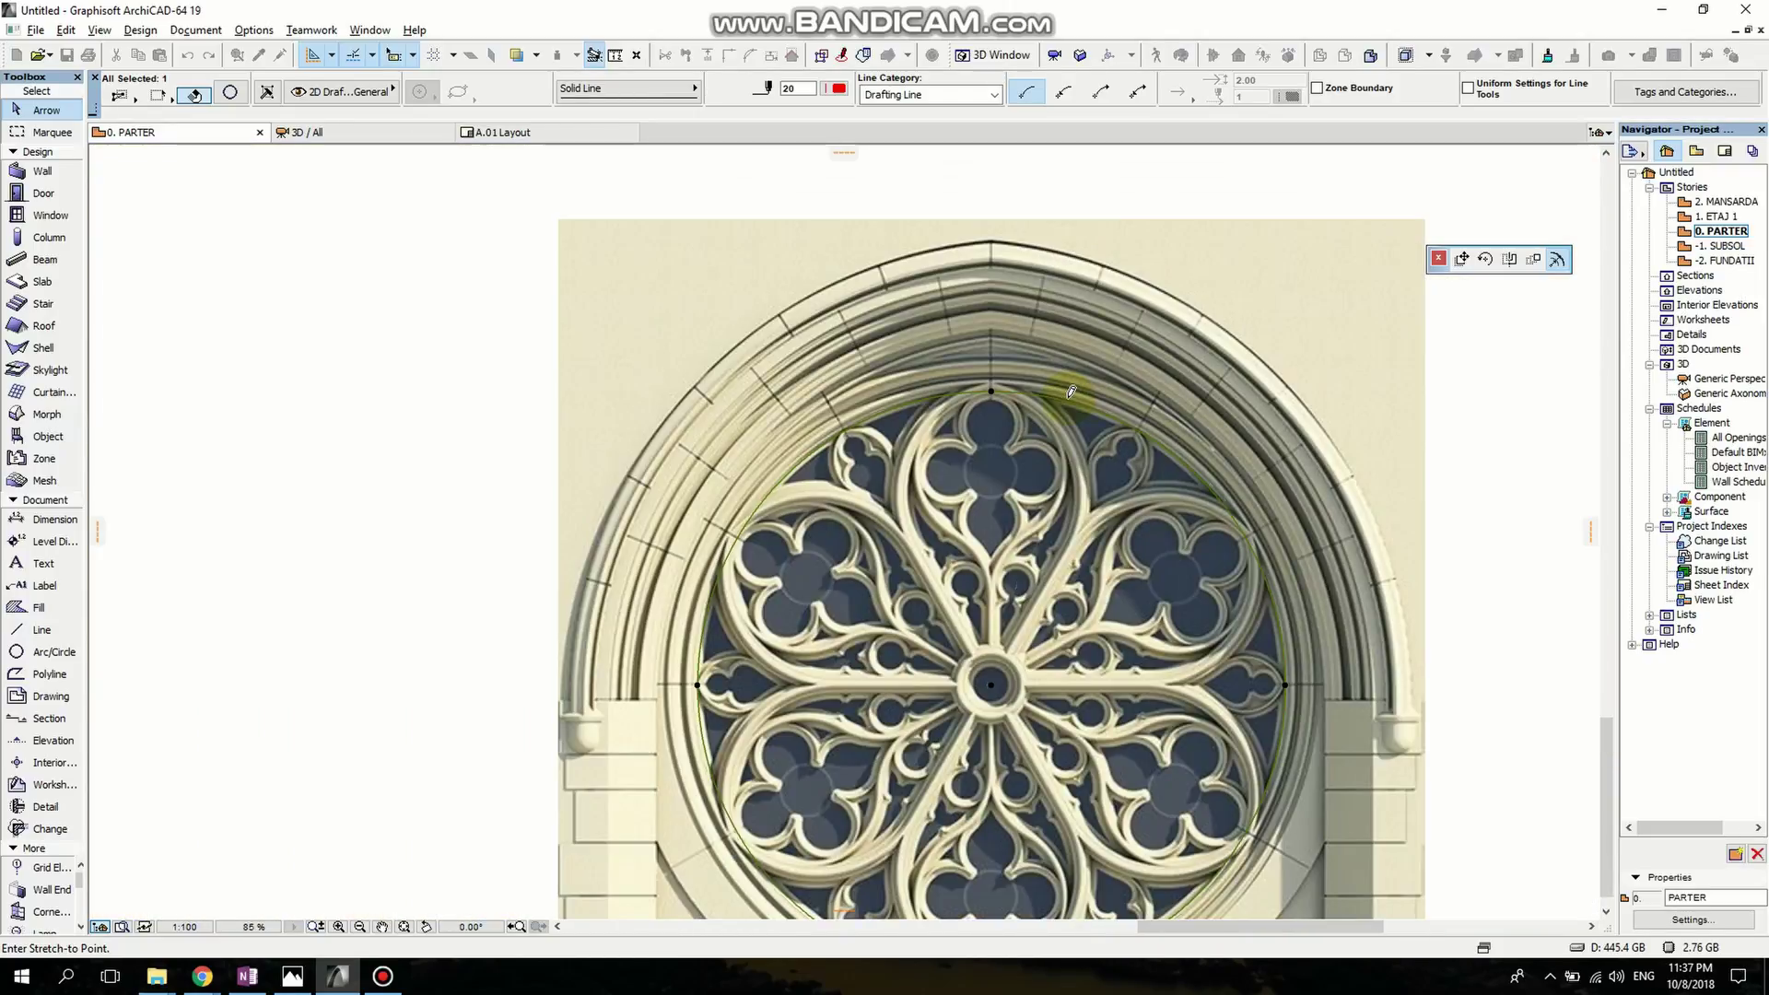
pyautogui.scroll(-1, 960, 265)
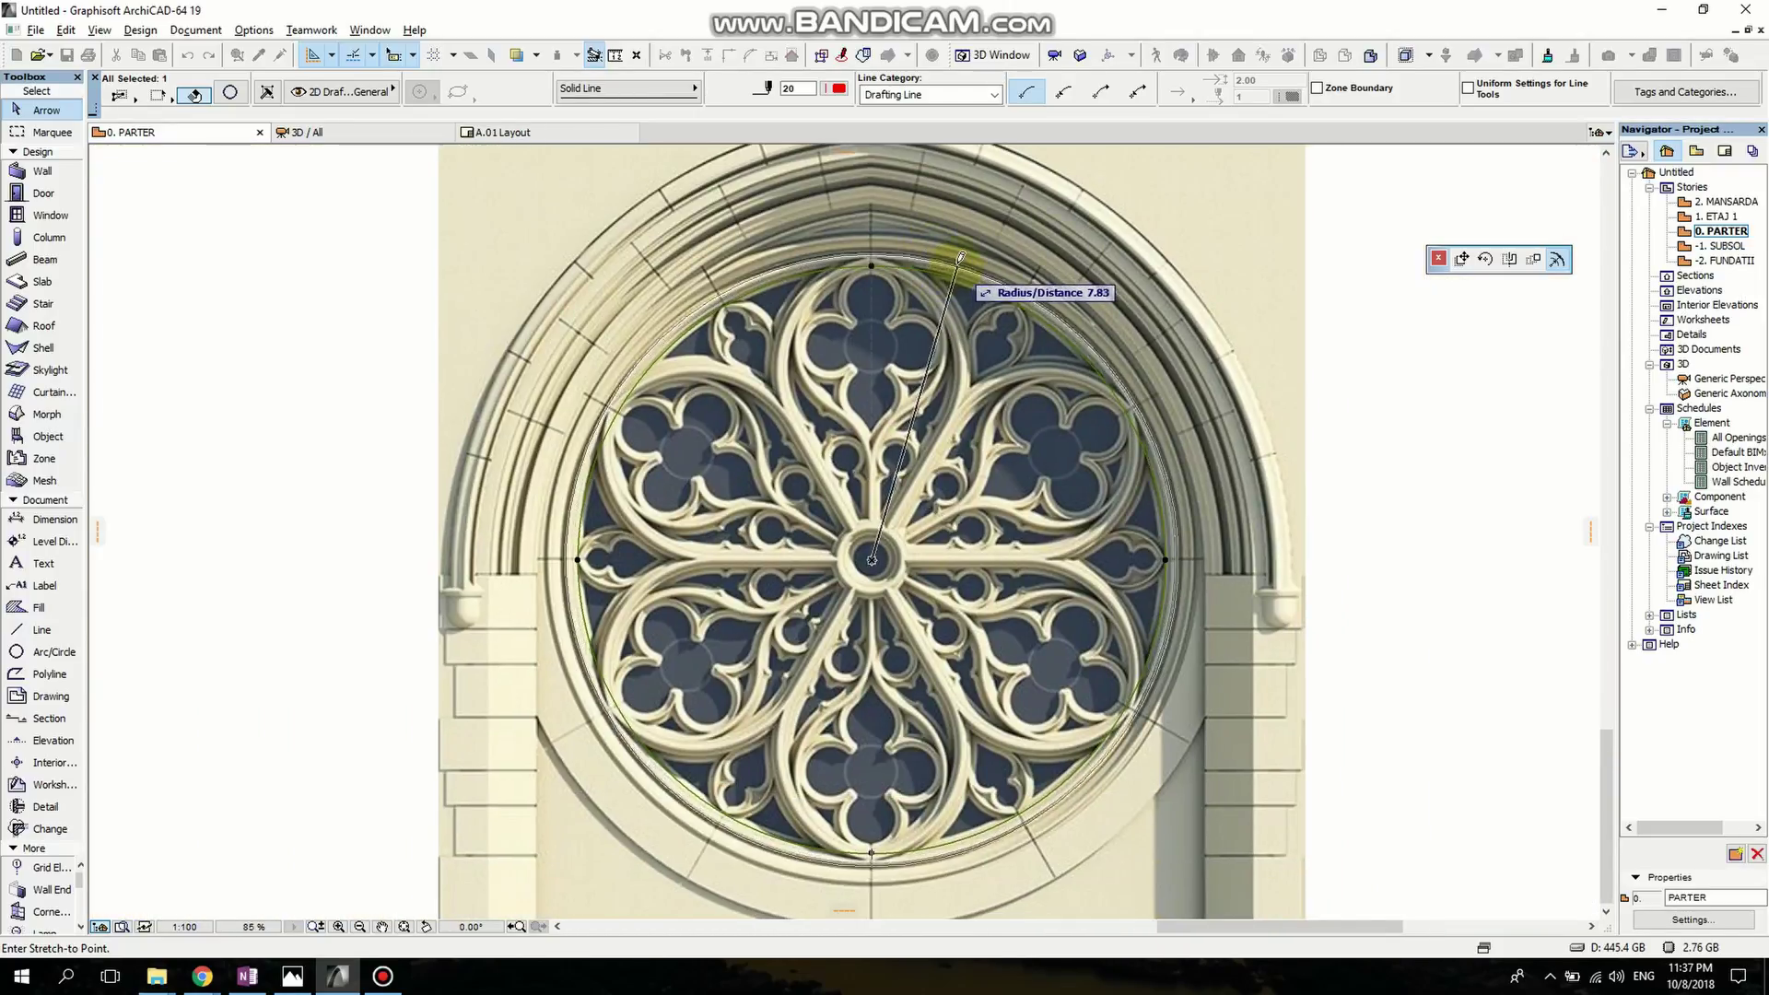
pyautogui.scroll(6, 959, 263)
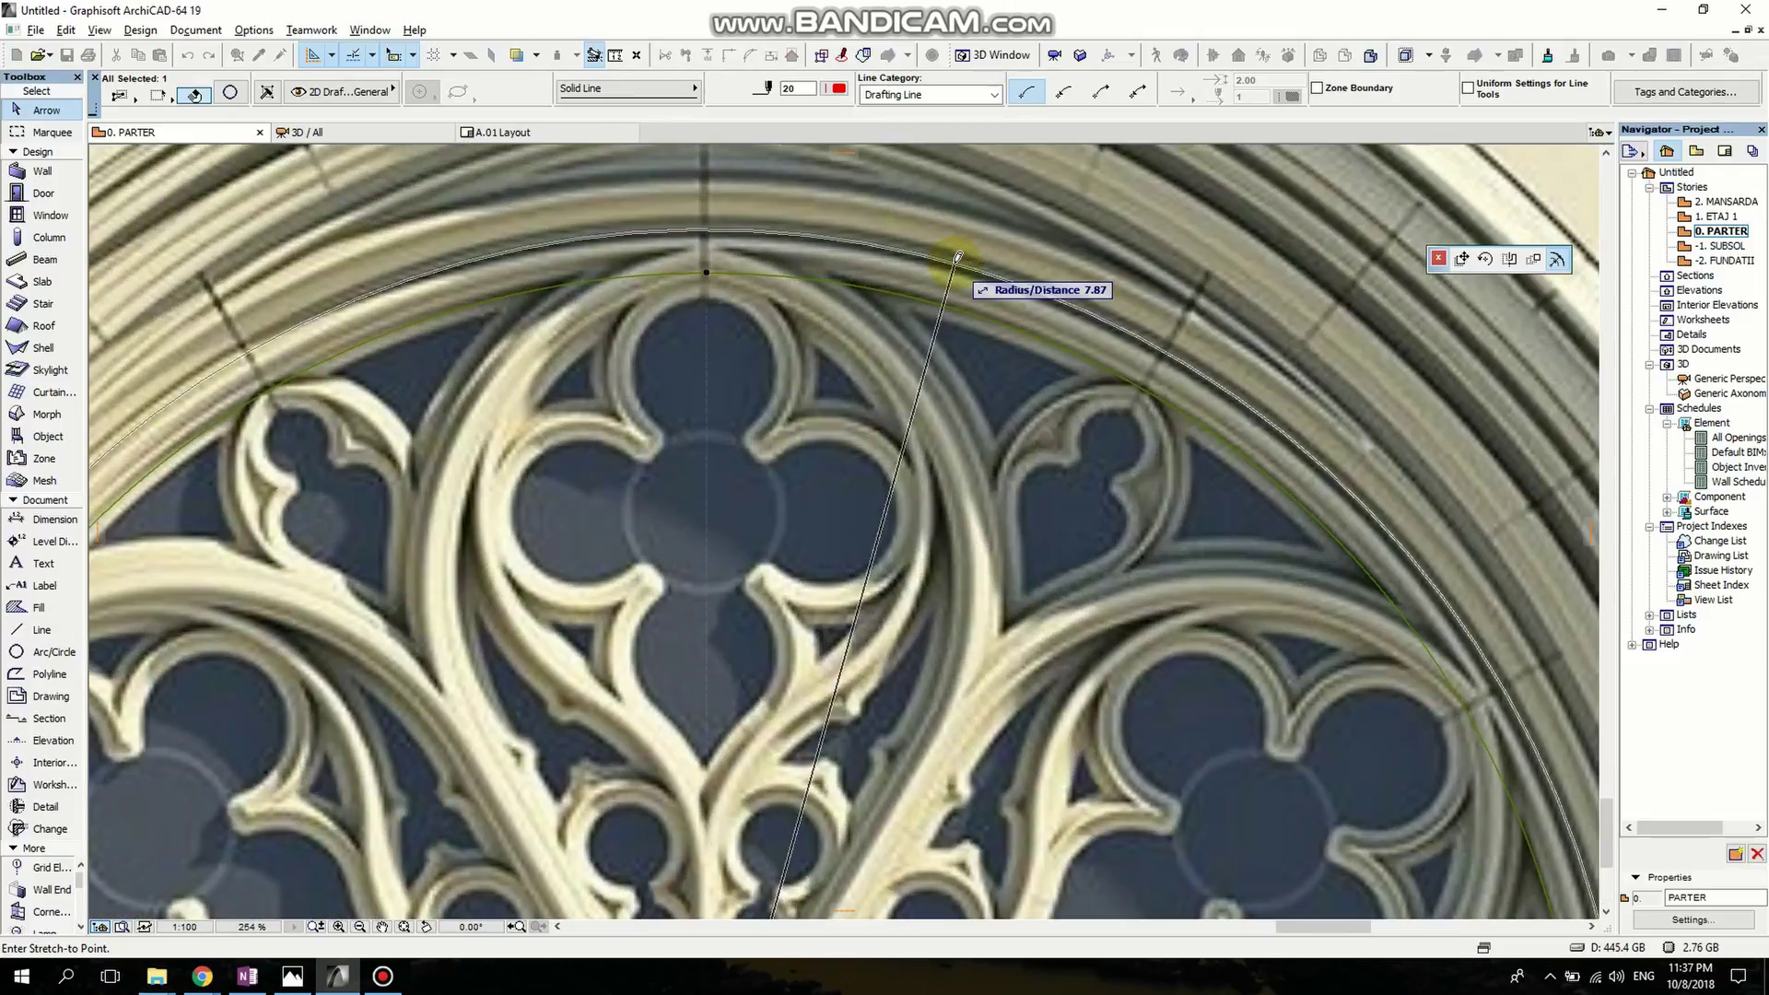
pyautogui.click(707, 274)
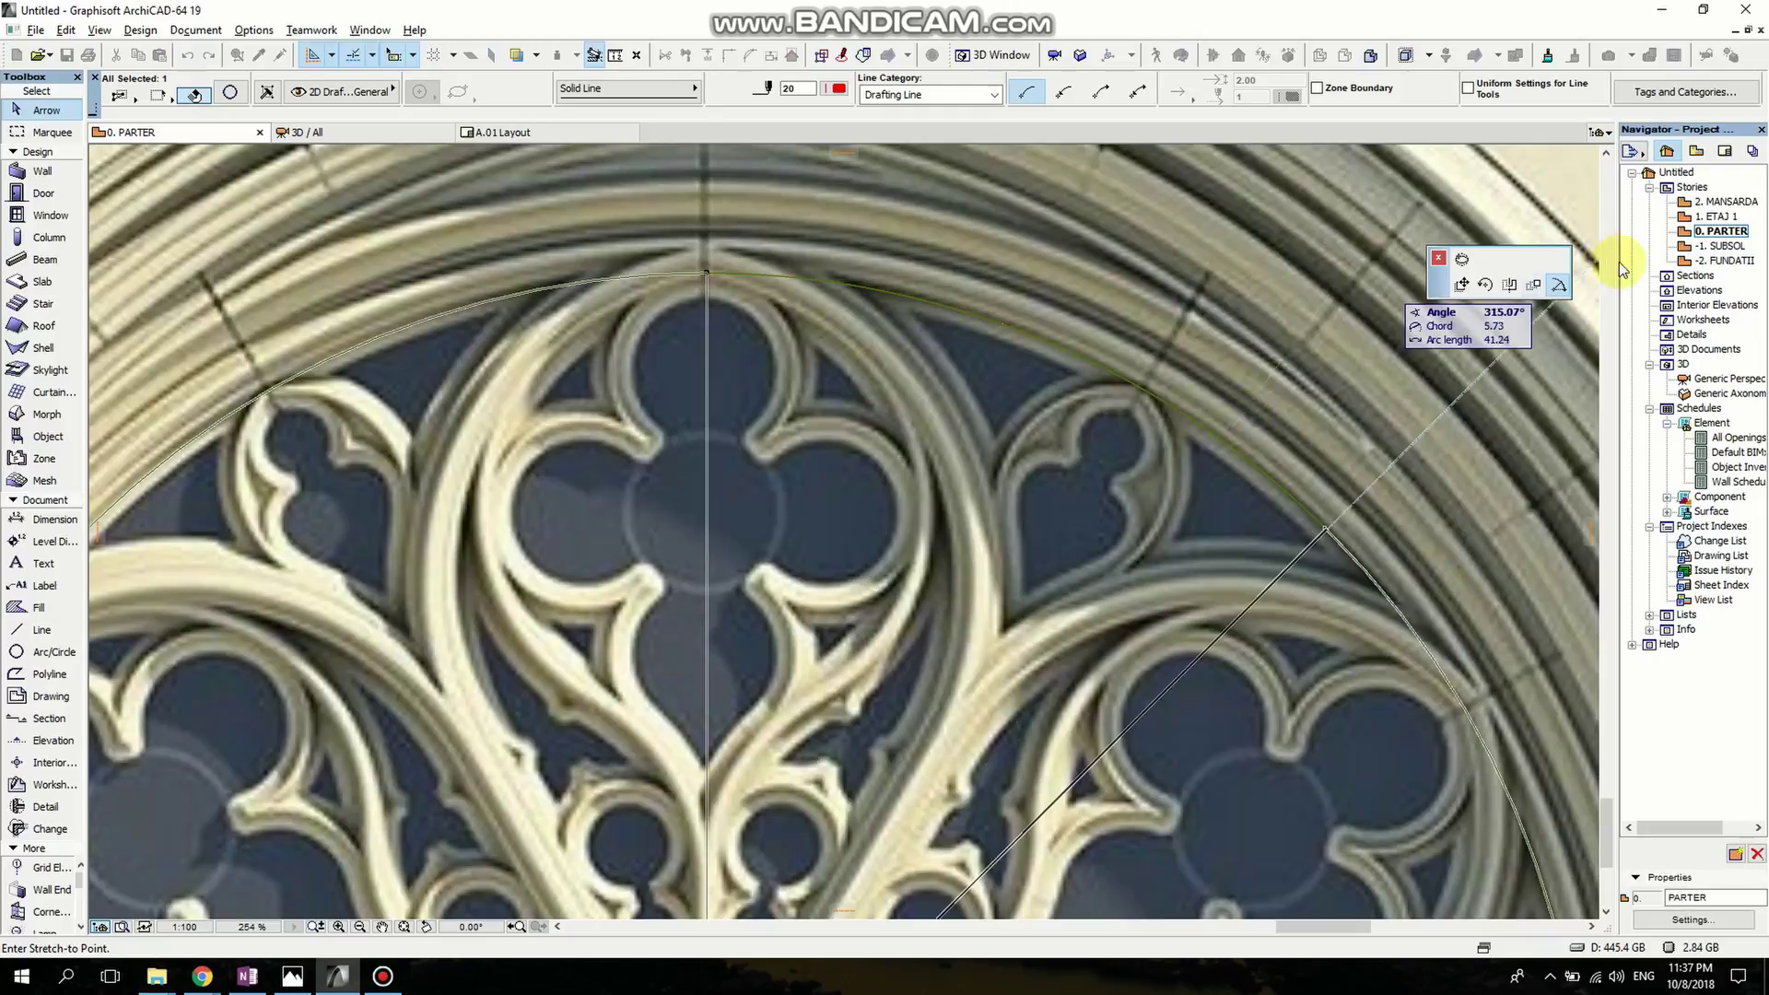
pyautogui.click(1397, 343)
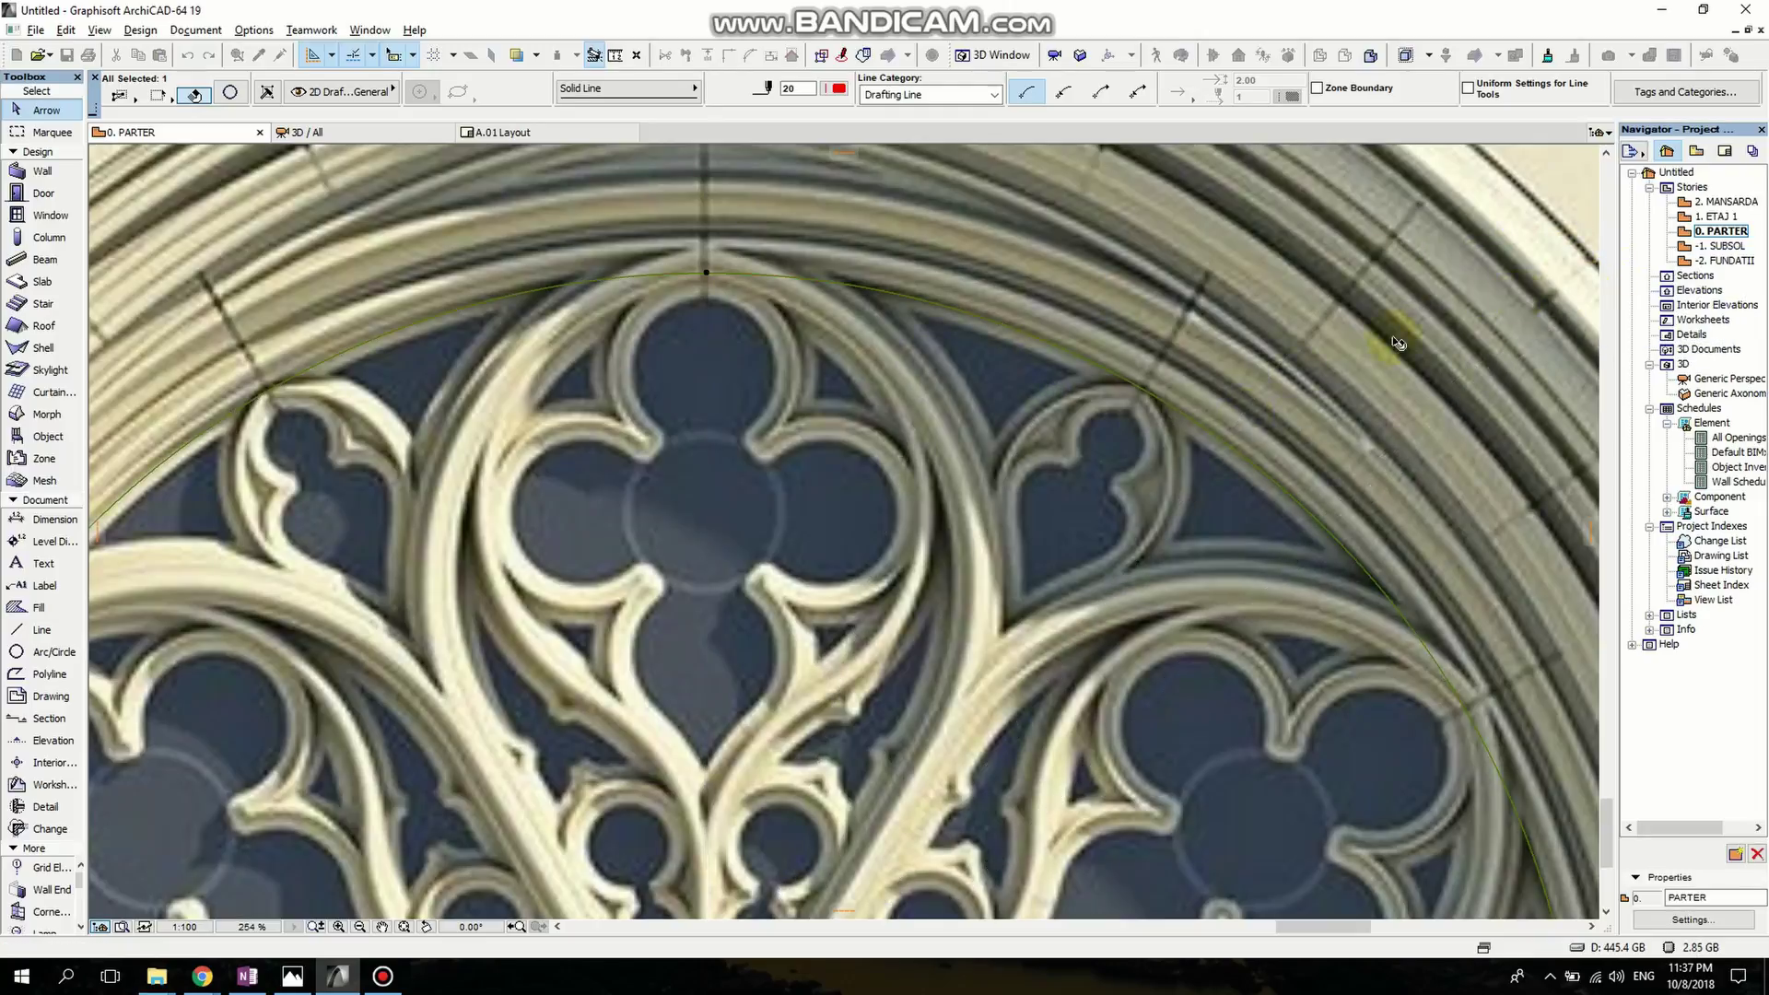
# Enlarge the red circle about its centre to a radius of about 7.8 m, following the rosette's outer moulding.
pyautogui.click(1081, 364)
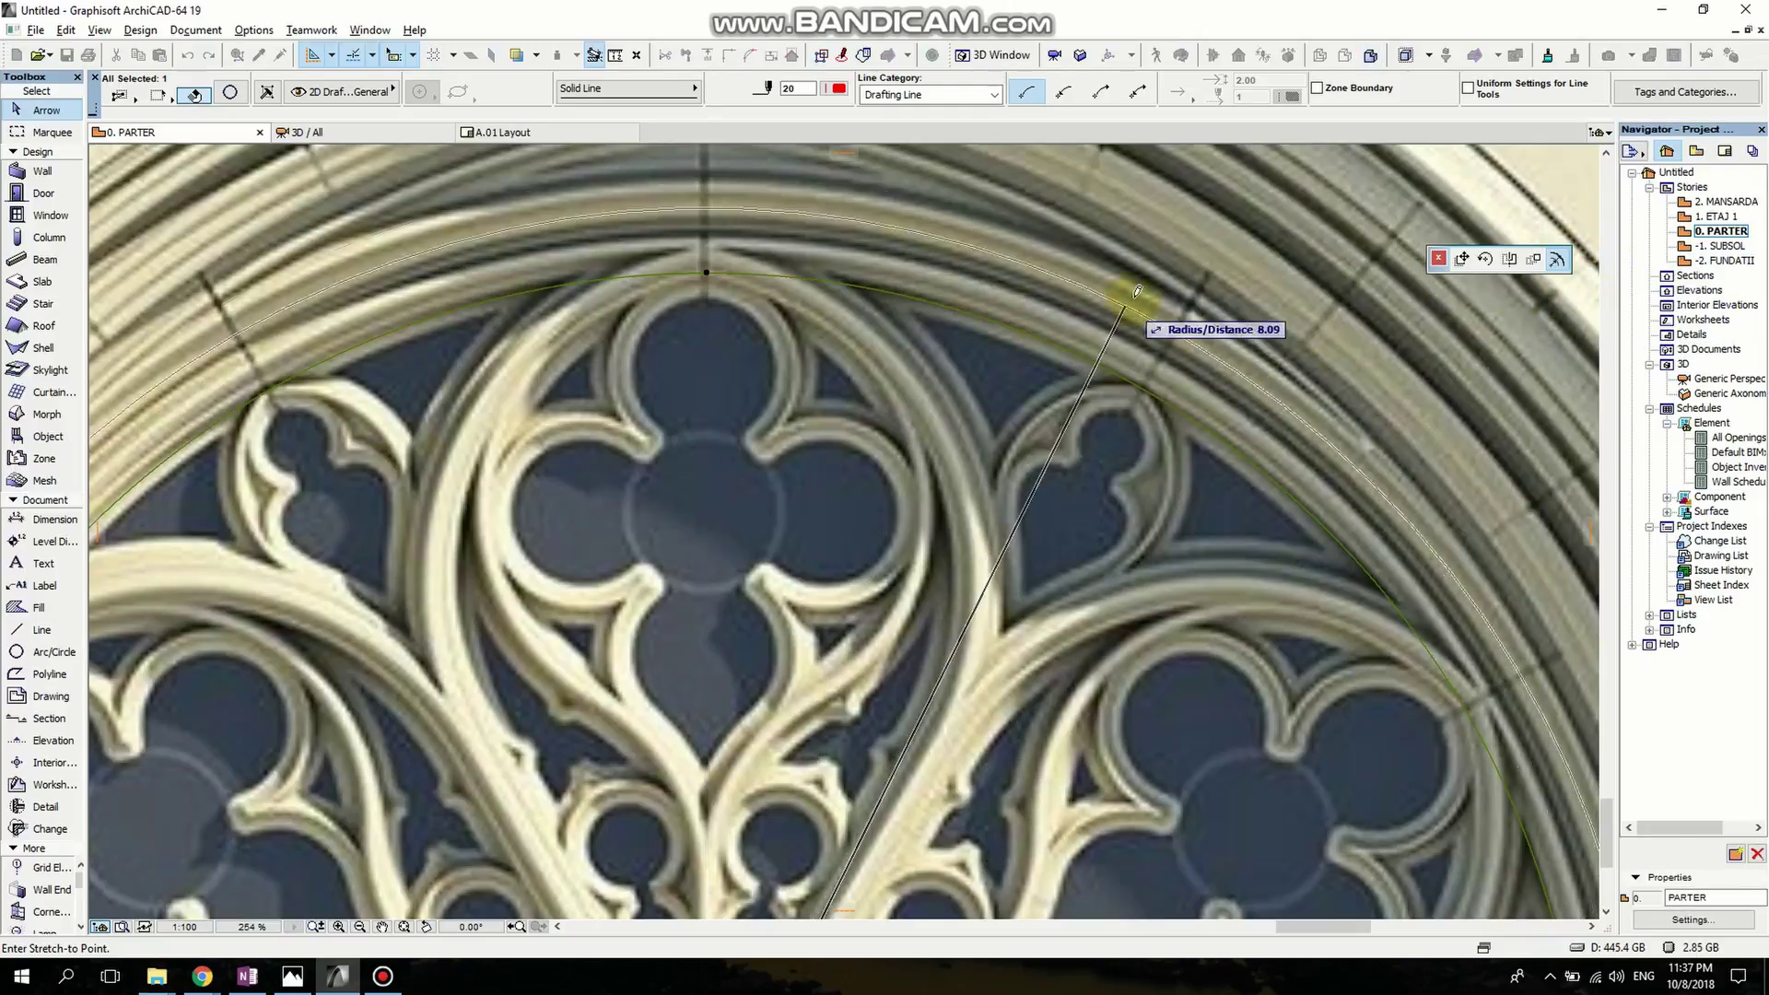
pyautogui.click(1558, 261)
pyautogui.scroll(-2, 1188, 288)
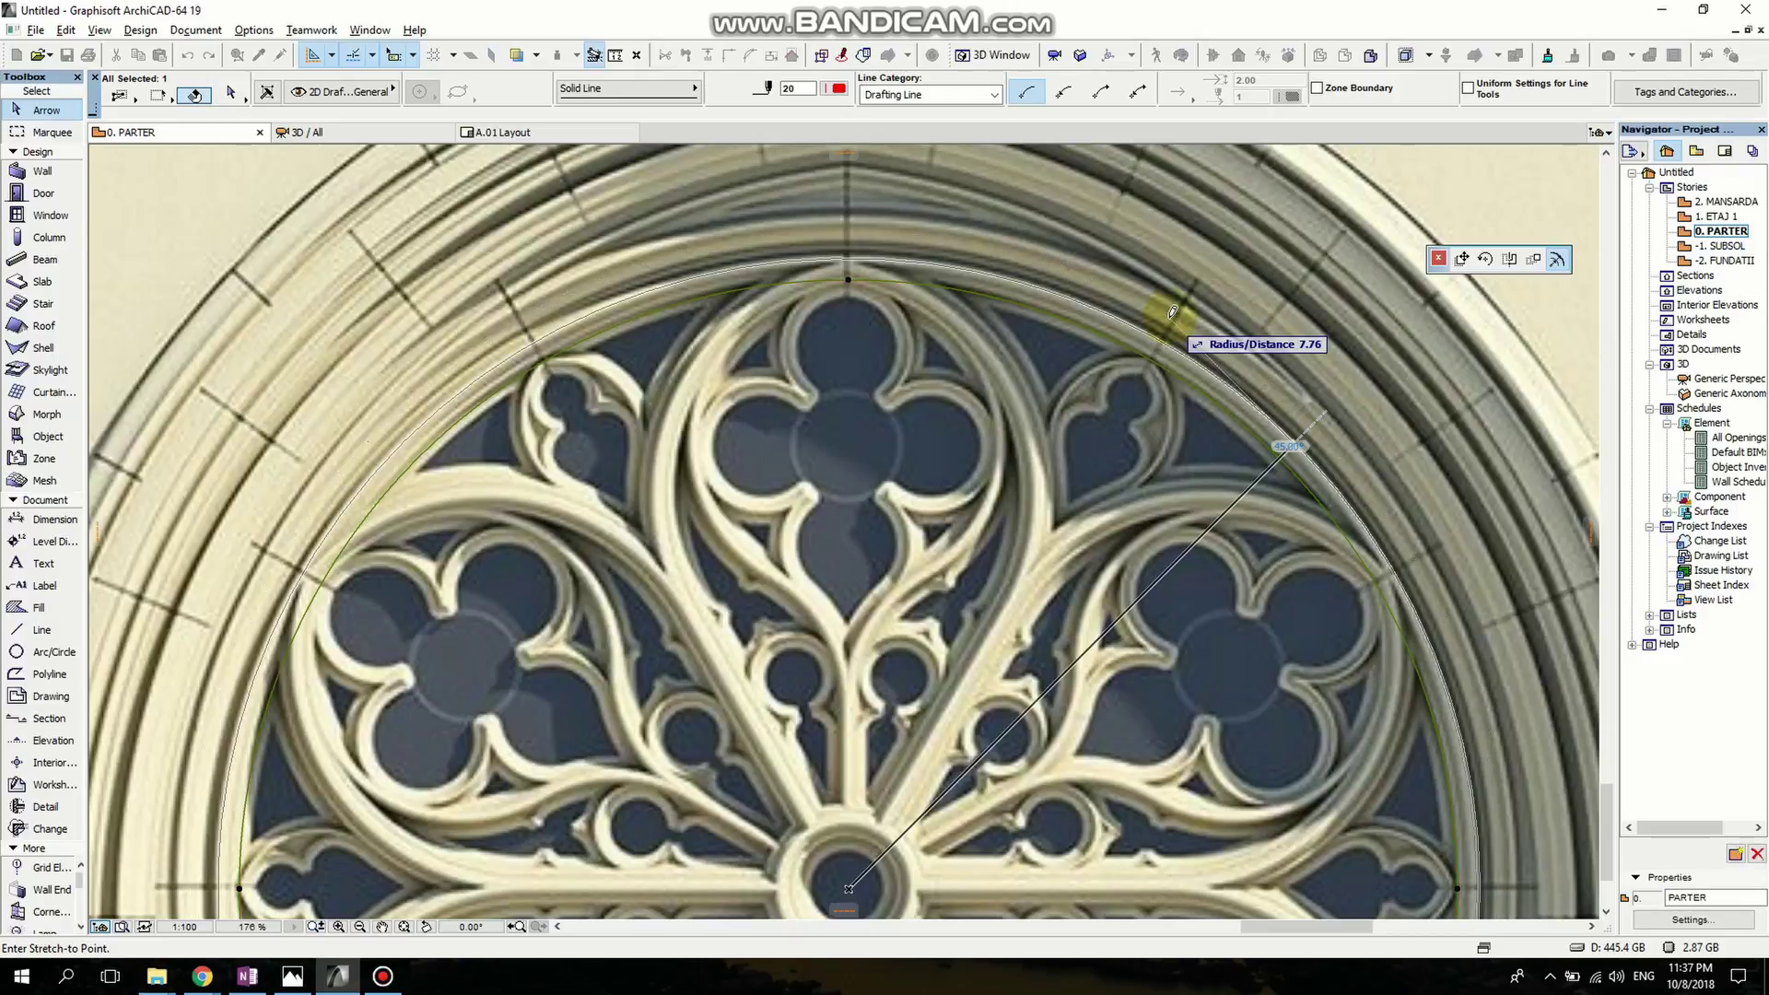
pyautogui.click(1417, 551)
pyautogui.scroll(-4, 1194, 490)
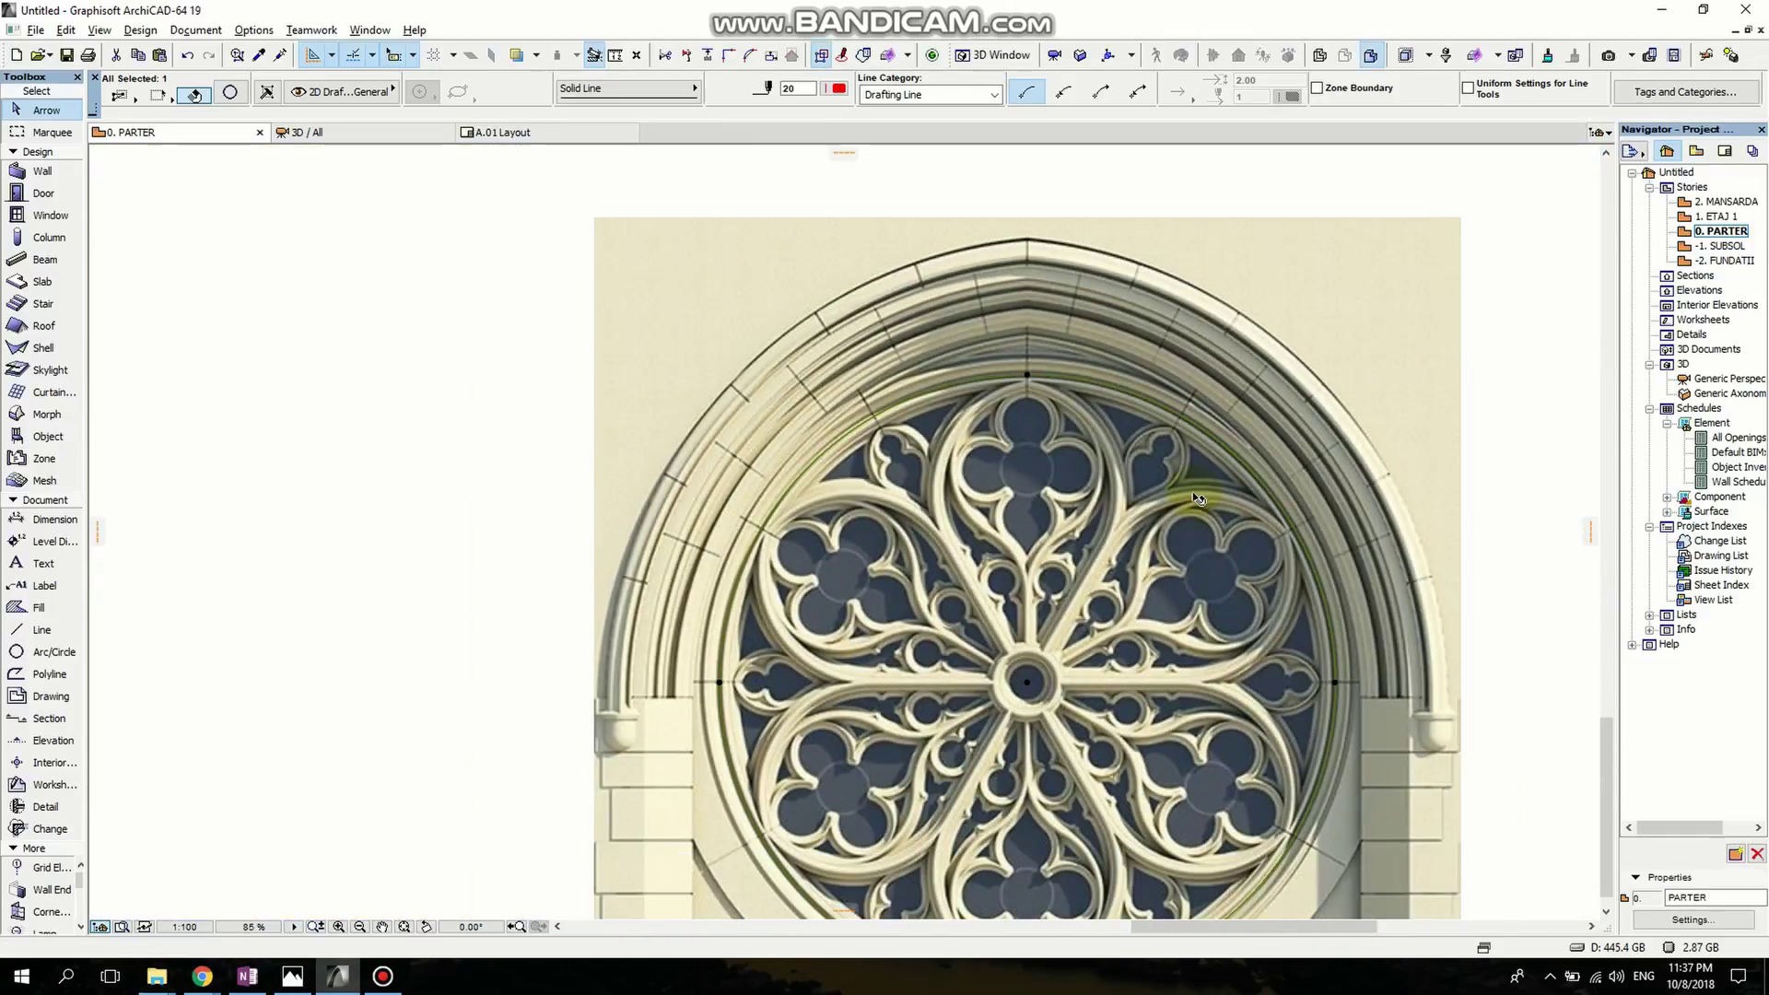
pyautogui.press('Escape')
# Turn on true line weight display for the floor plan.
pyautogui.moveTo(1163, 481); pyautogui.dragTo(1010, 423, button='middle')
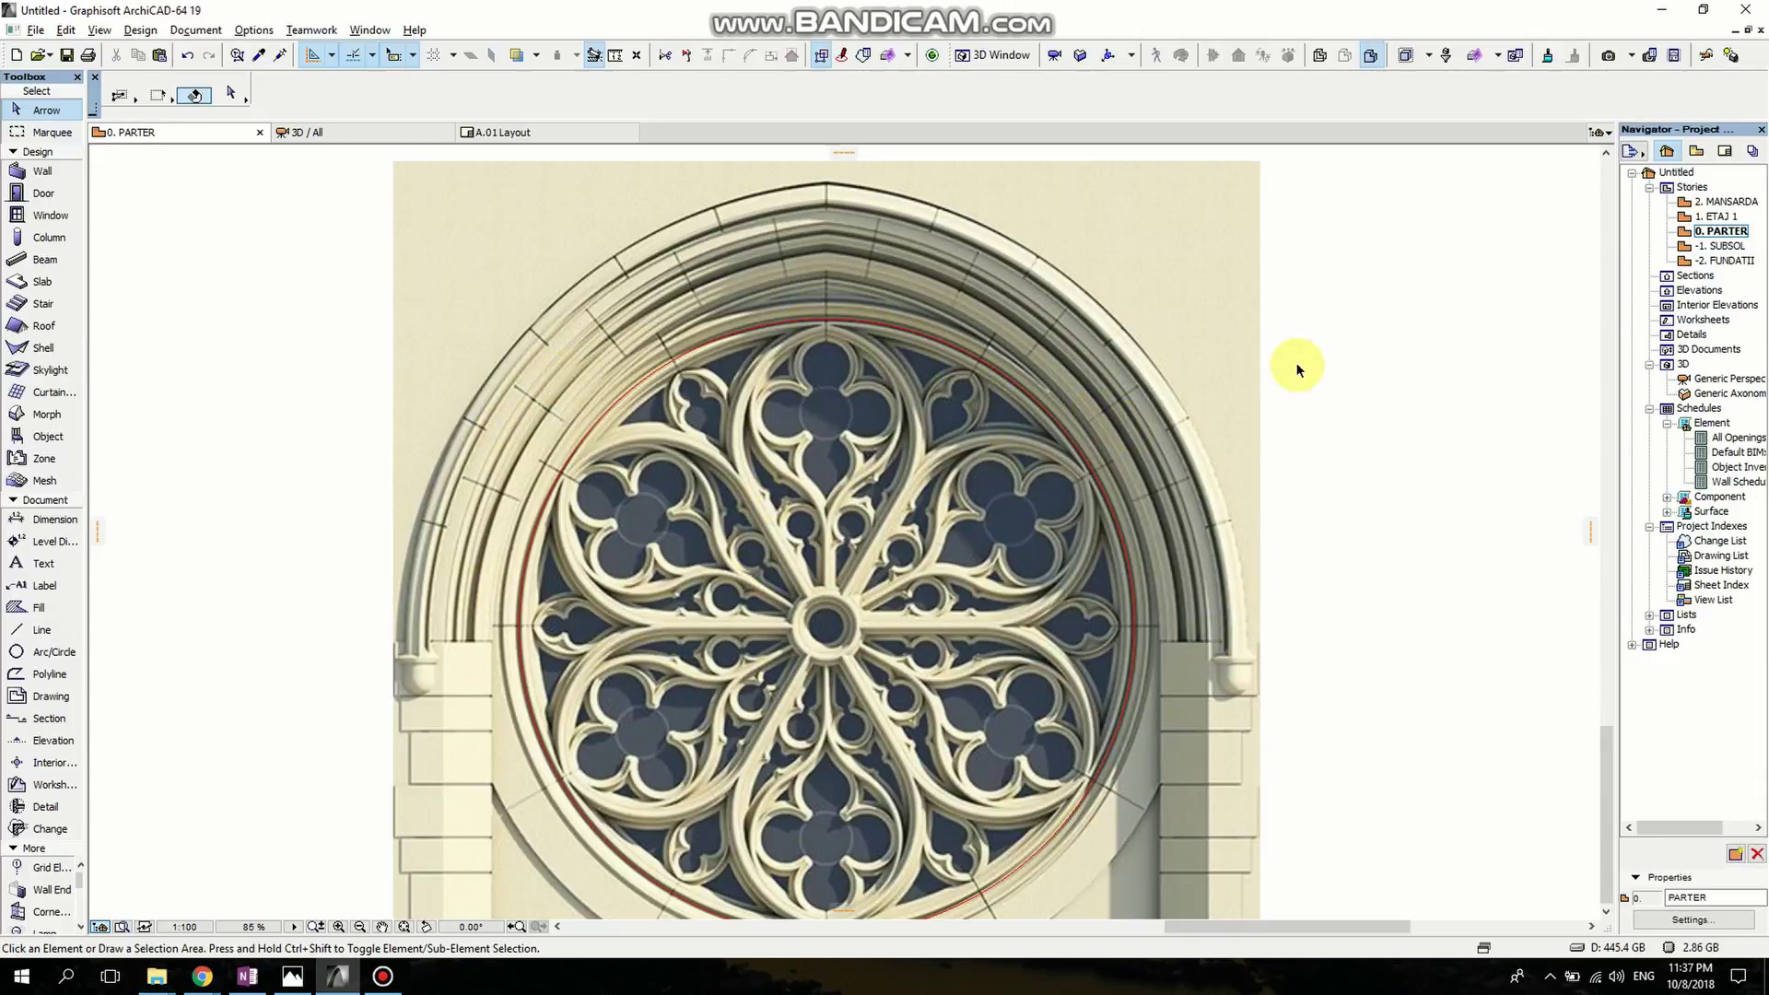
pyautogui.moveTo(1295, 367); pyautogui.dragTo(1176, 373, button='middle')
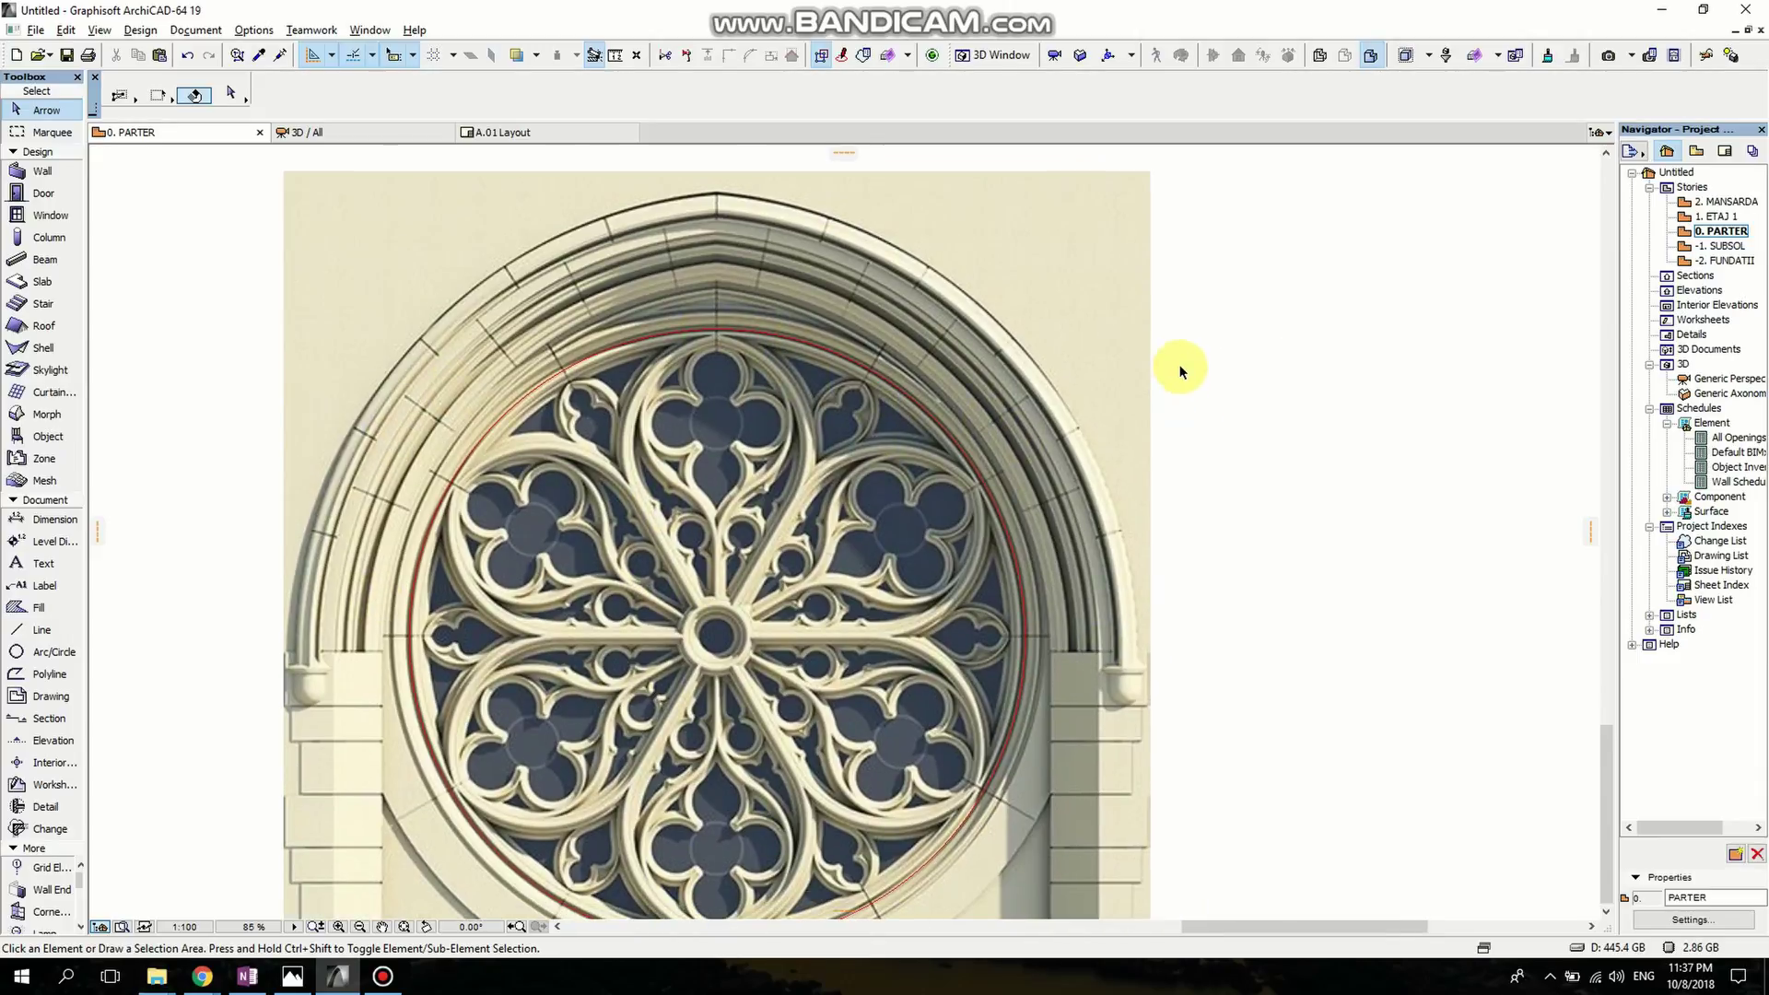
pyautogui.rightClick(1216, 291)
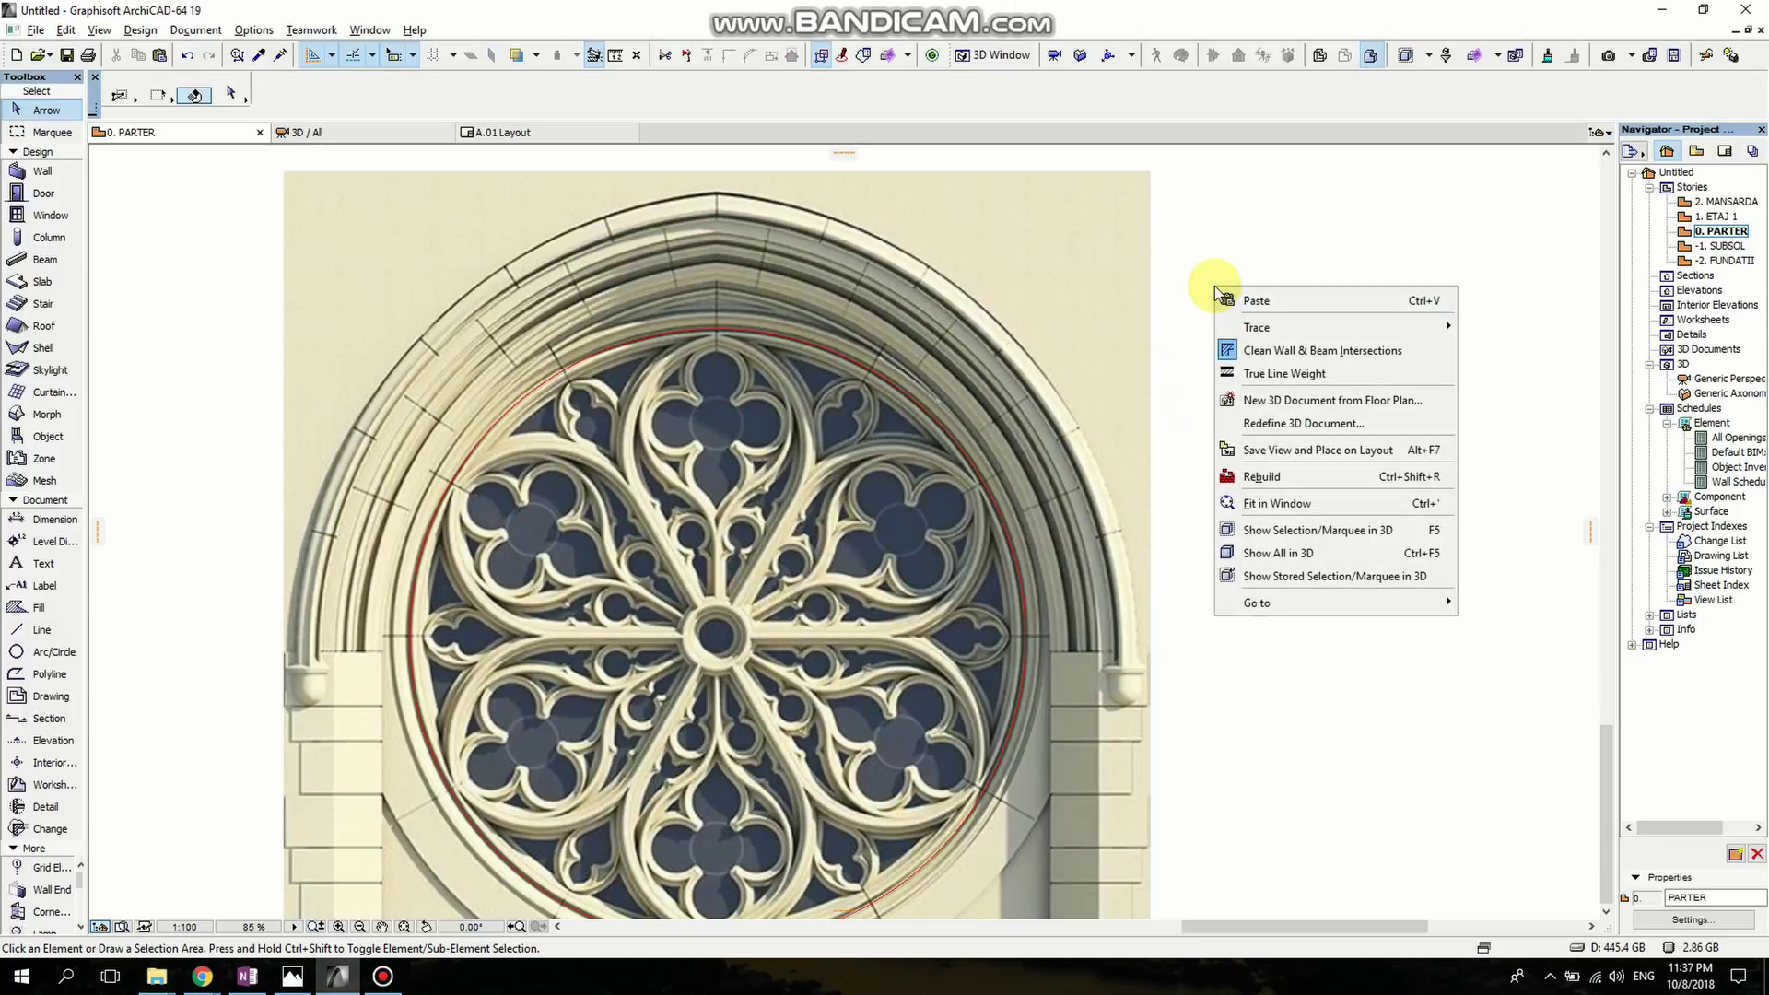
pyautogui.click(1256, 373)
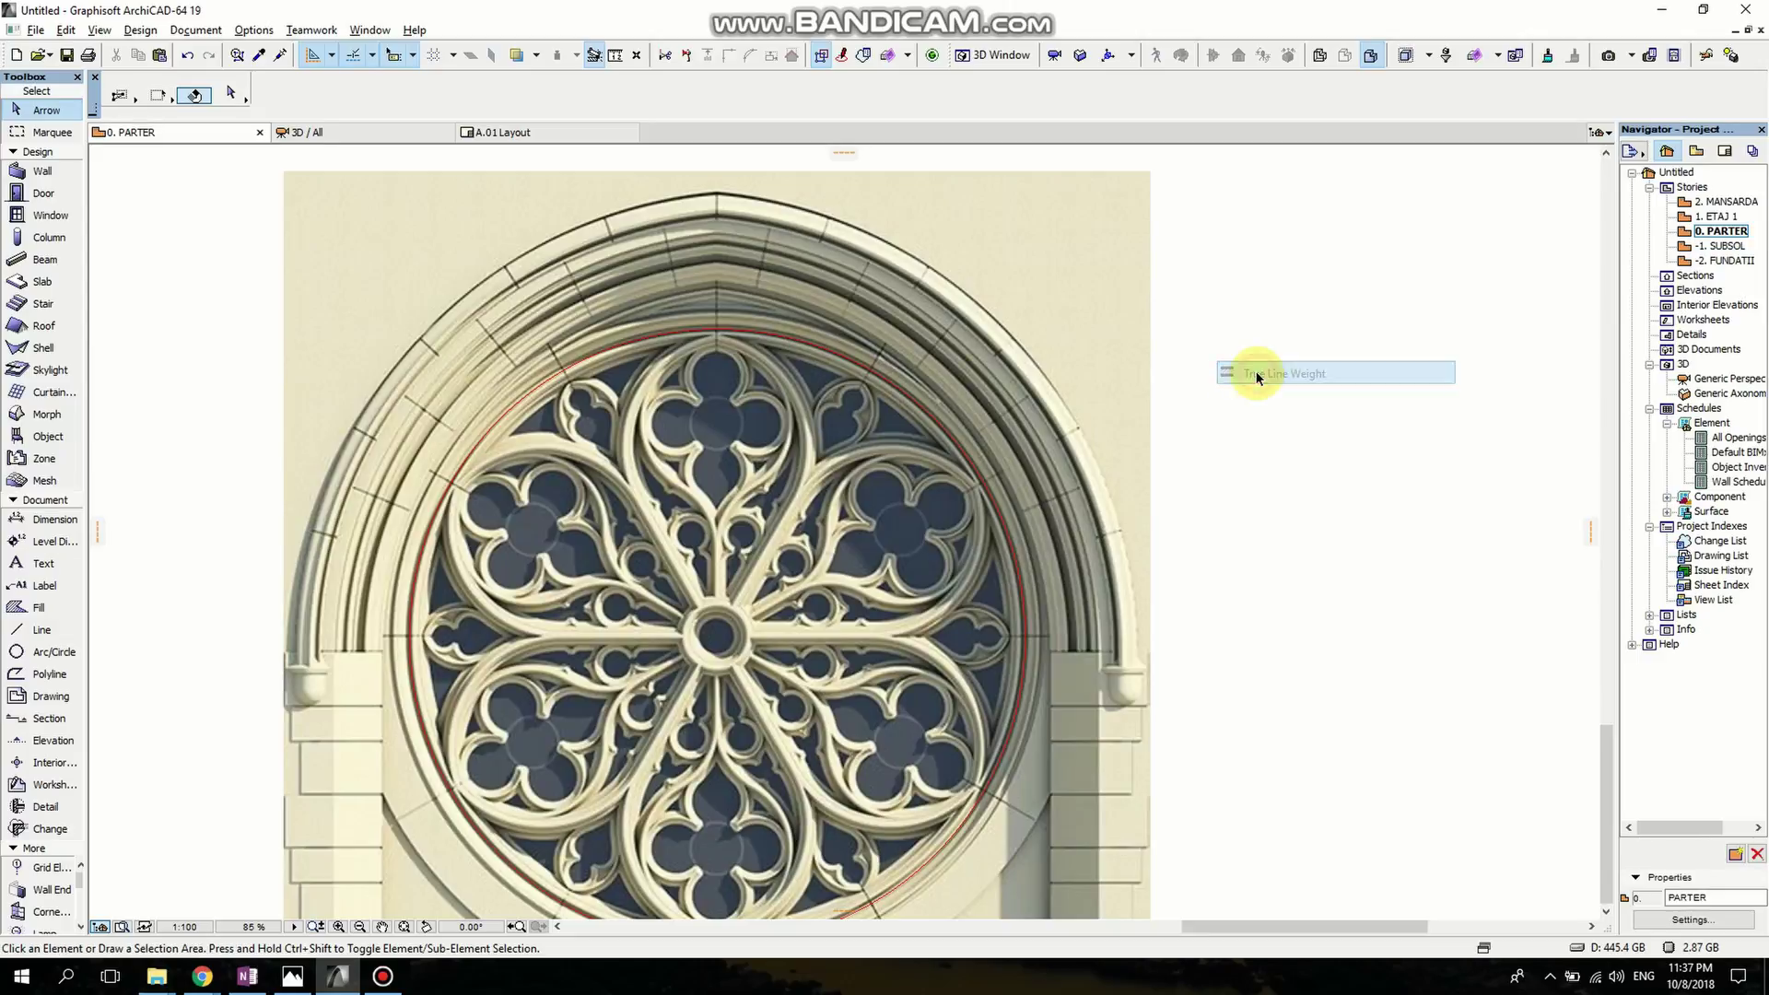
# Change the circle's pen to red pen 58, 0.25 mm, and check how it reads against the rosette.
pyautogui.click(815, 348)
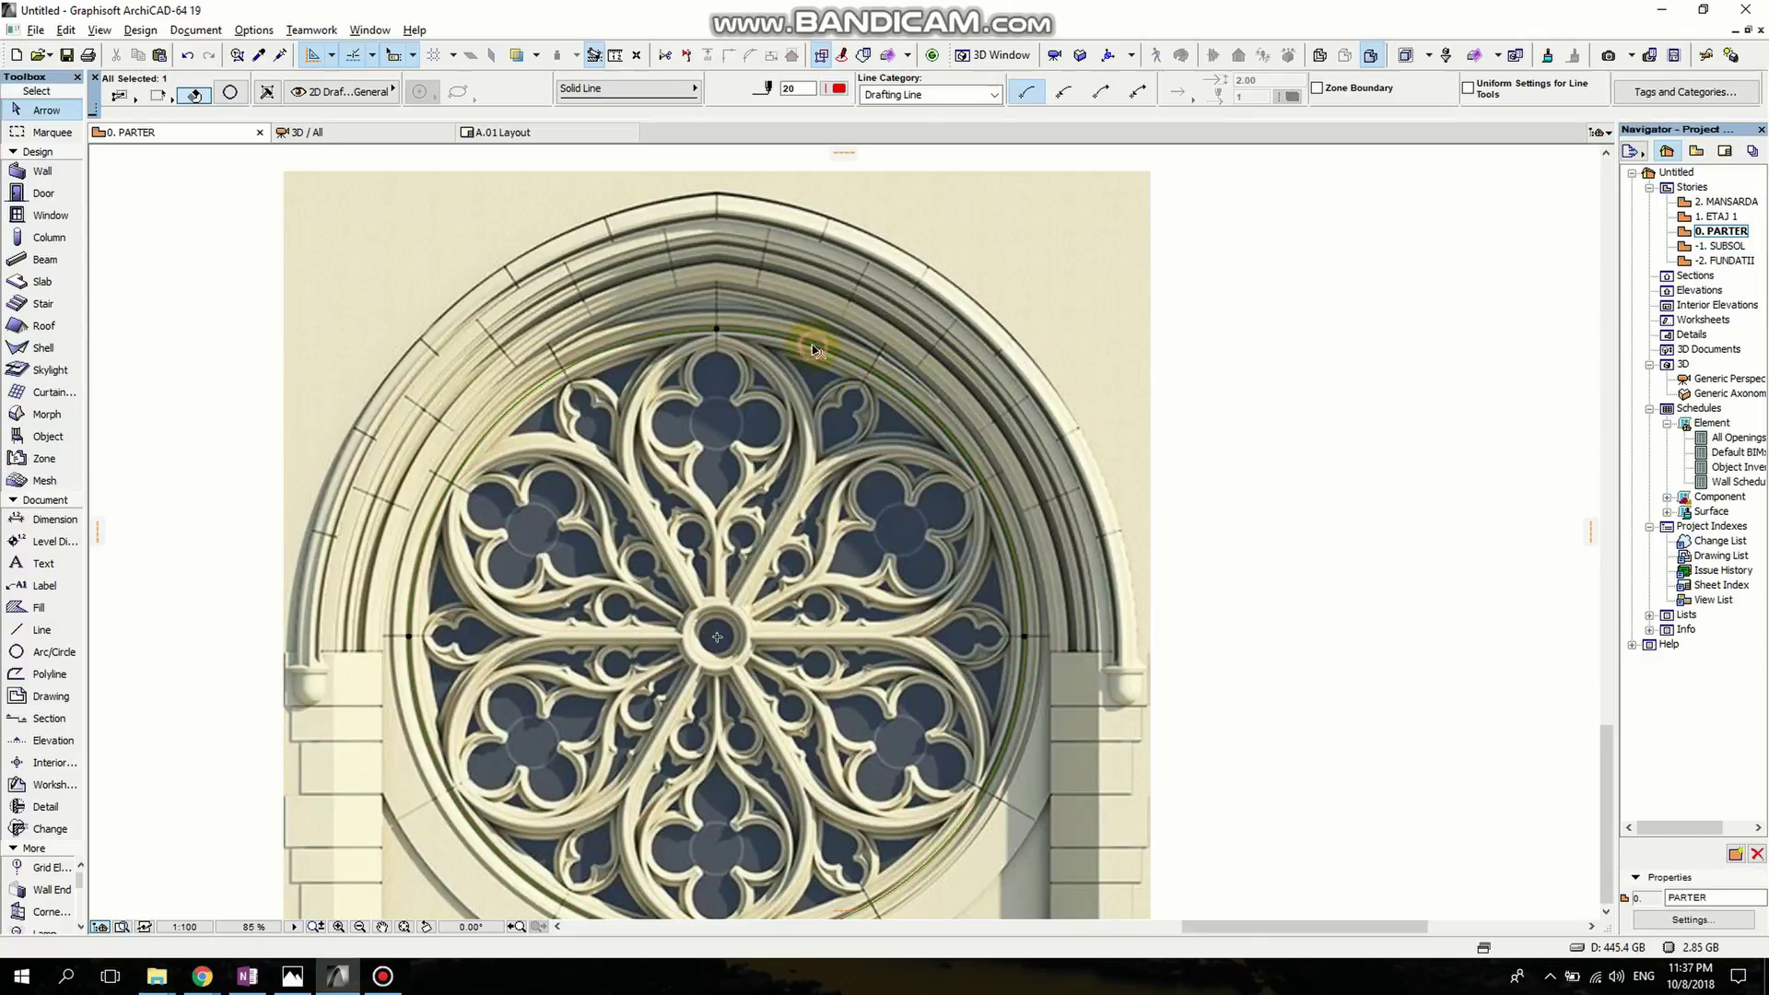
pyautogui.click(838, 88)
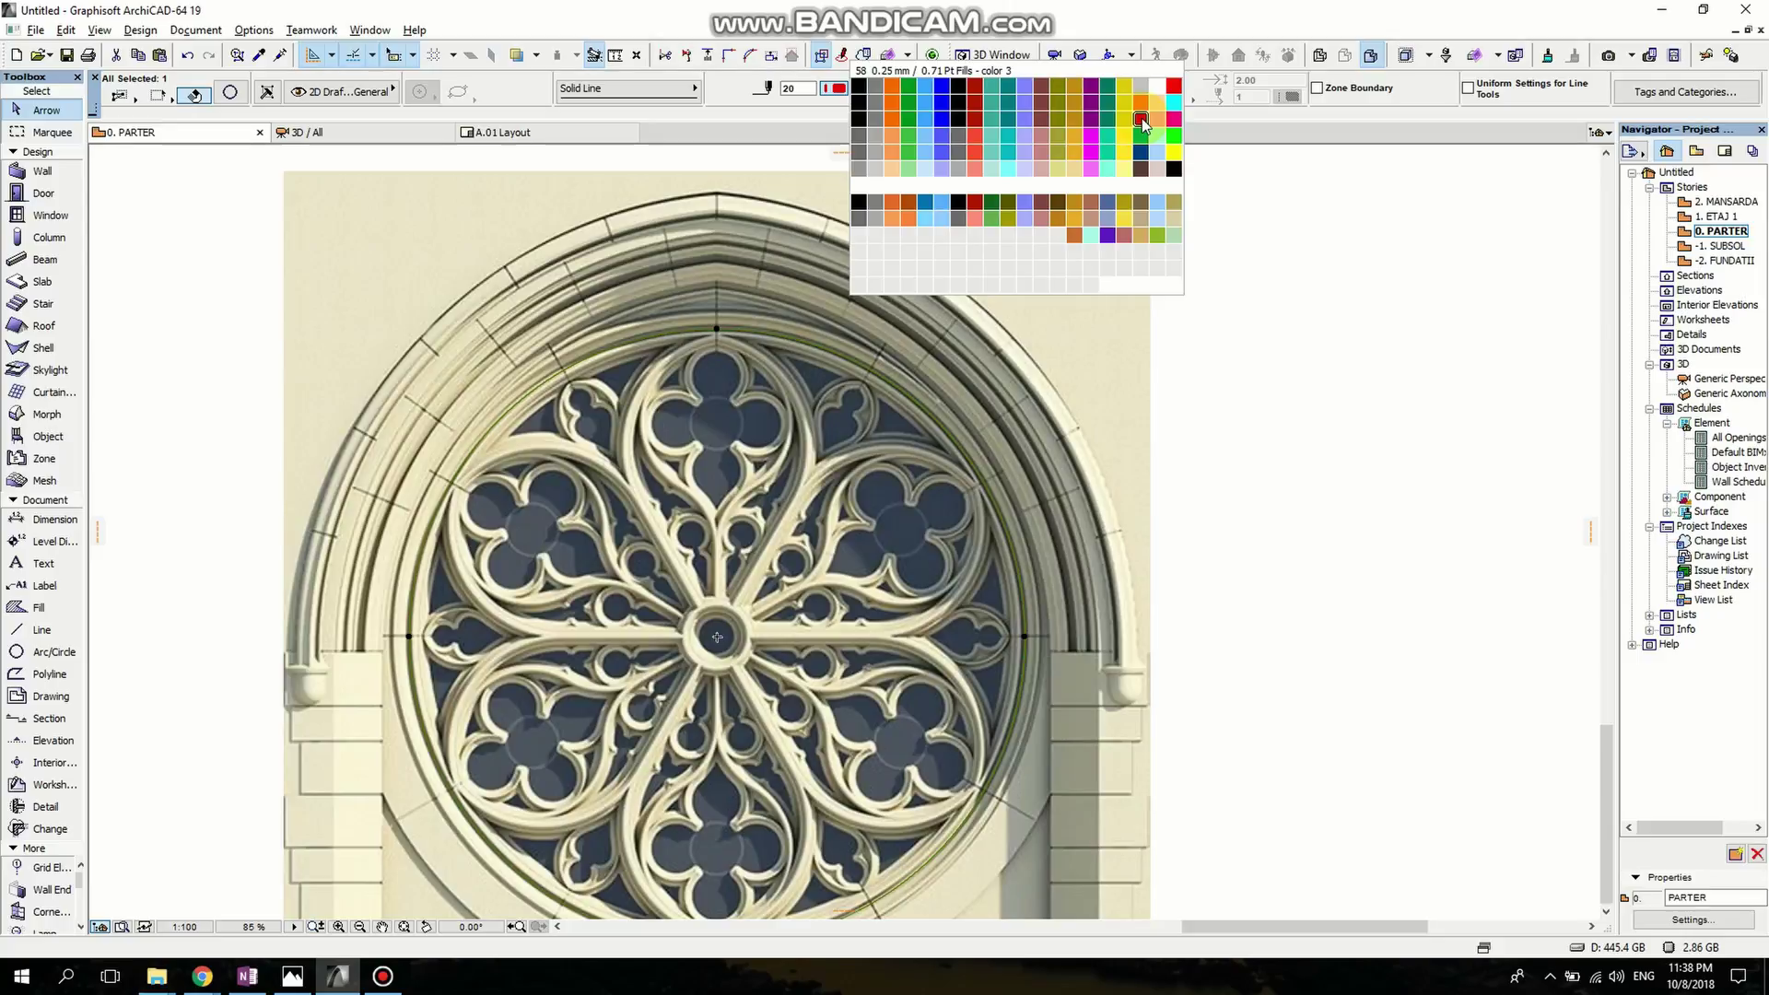
pyautogui.click(1143, 122)
pyautogui.click(1173, 368)
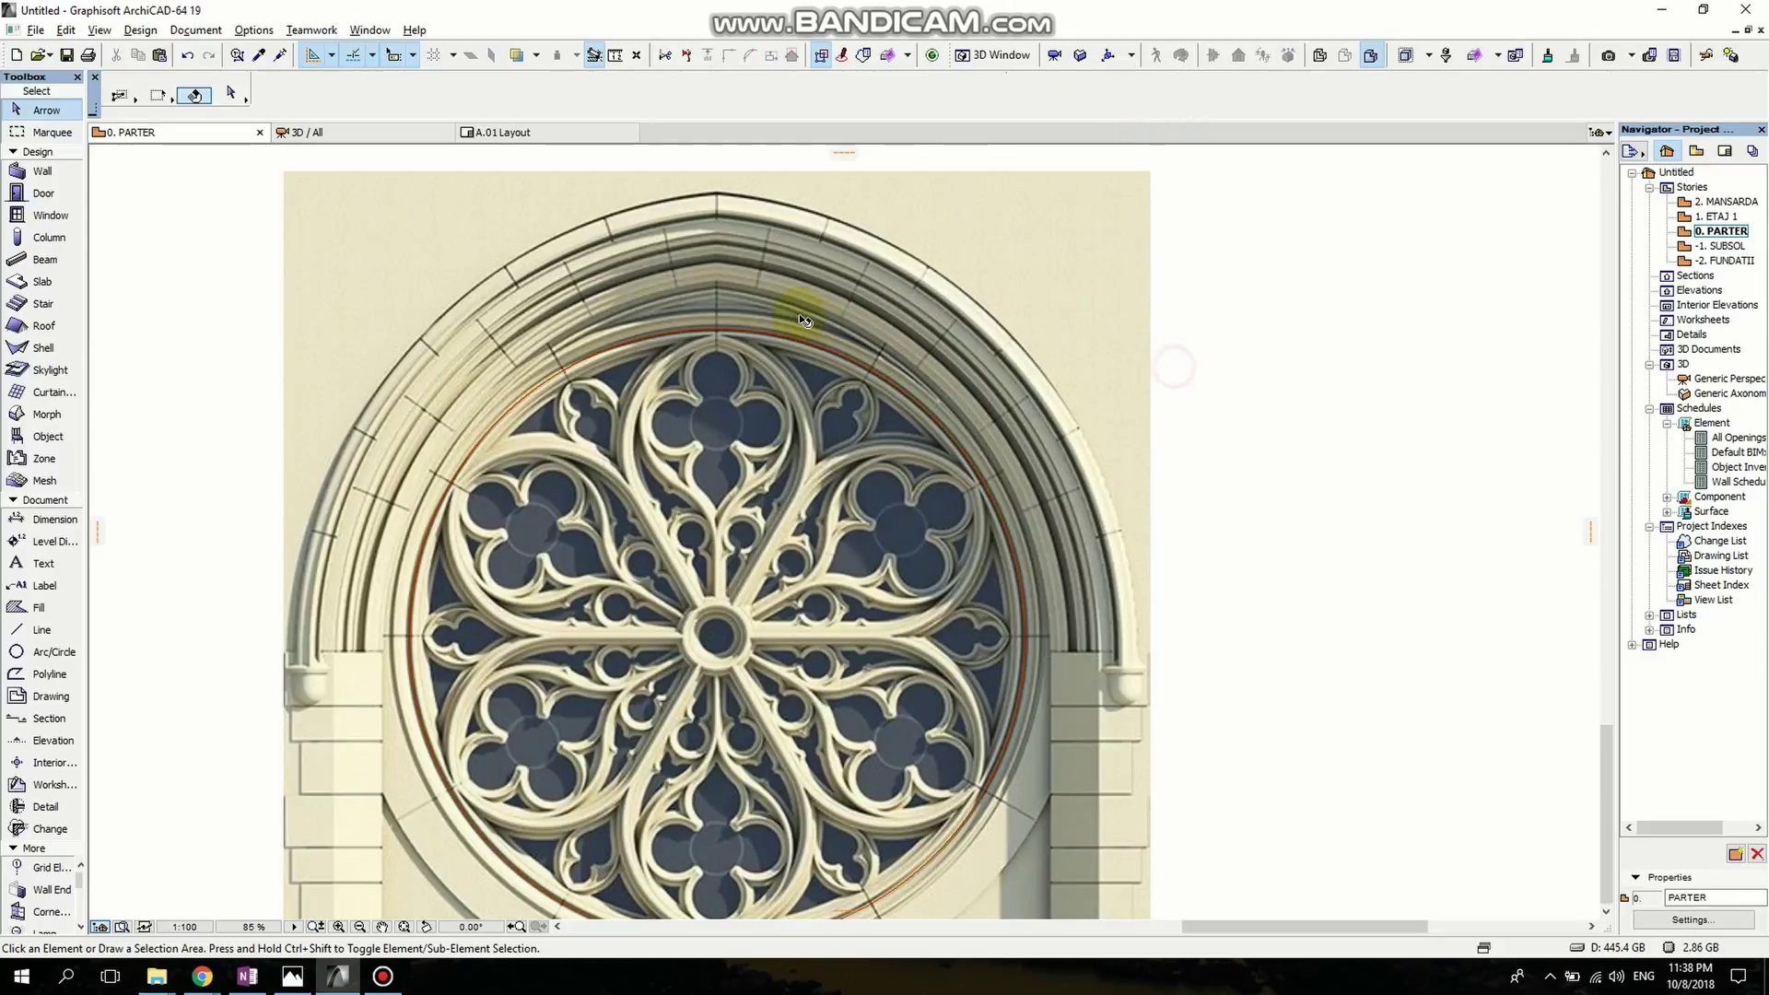
pyautogui.scroll(5, 799, 314)
pyautogui.scroll(-3, 744, 339)
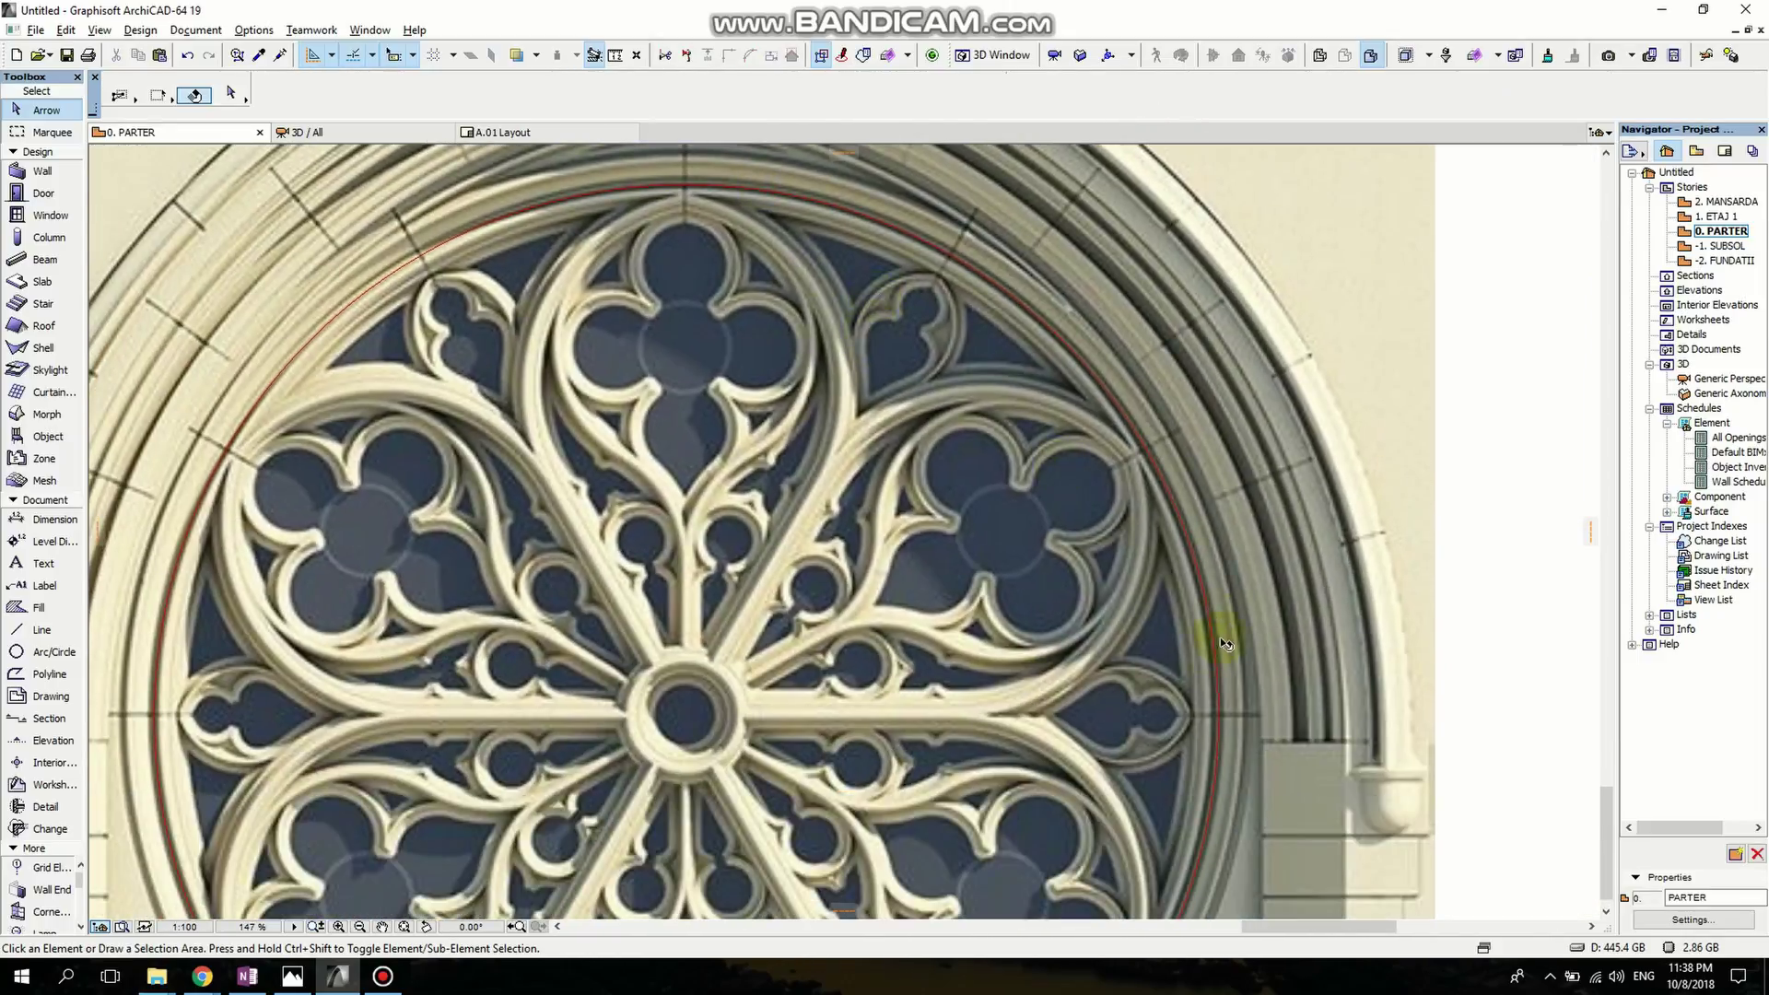
pyautogui.scroll(5, 1219, 659)
pyautogui.scroll(-6, 1209, 637)
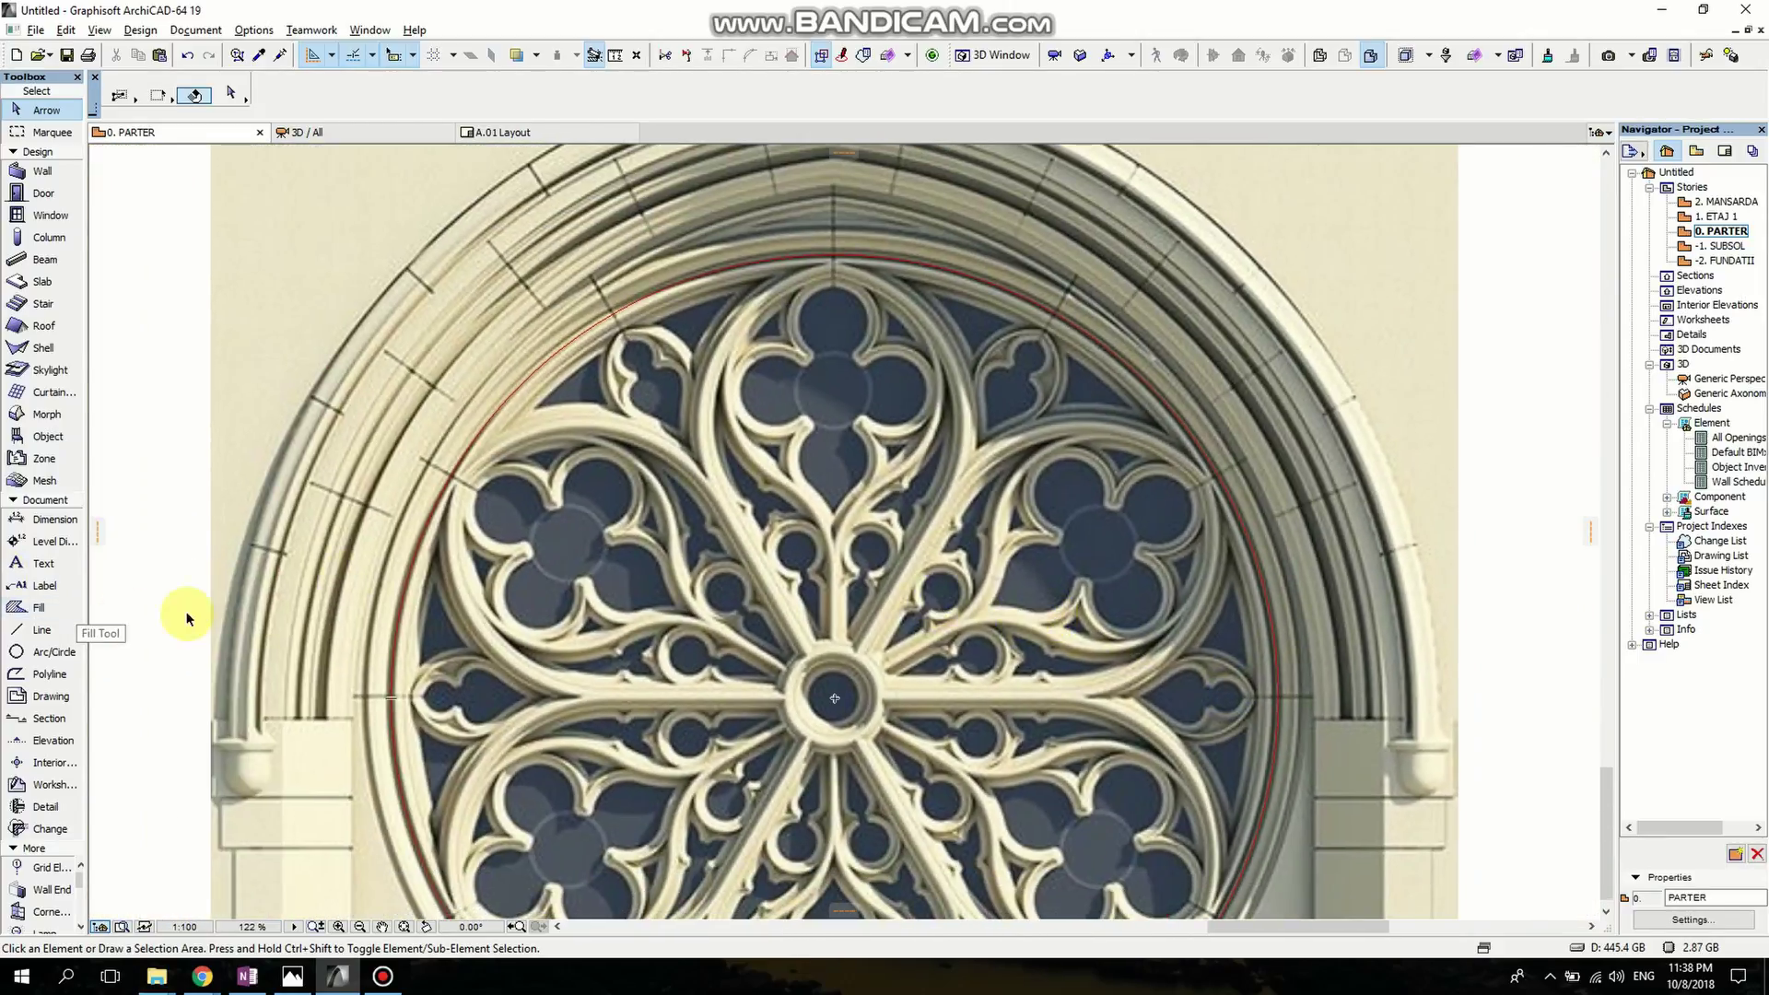
pyautogui.moveTo(776, 569); pyautogui.dragTo(654, 551, button='middle')
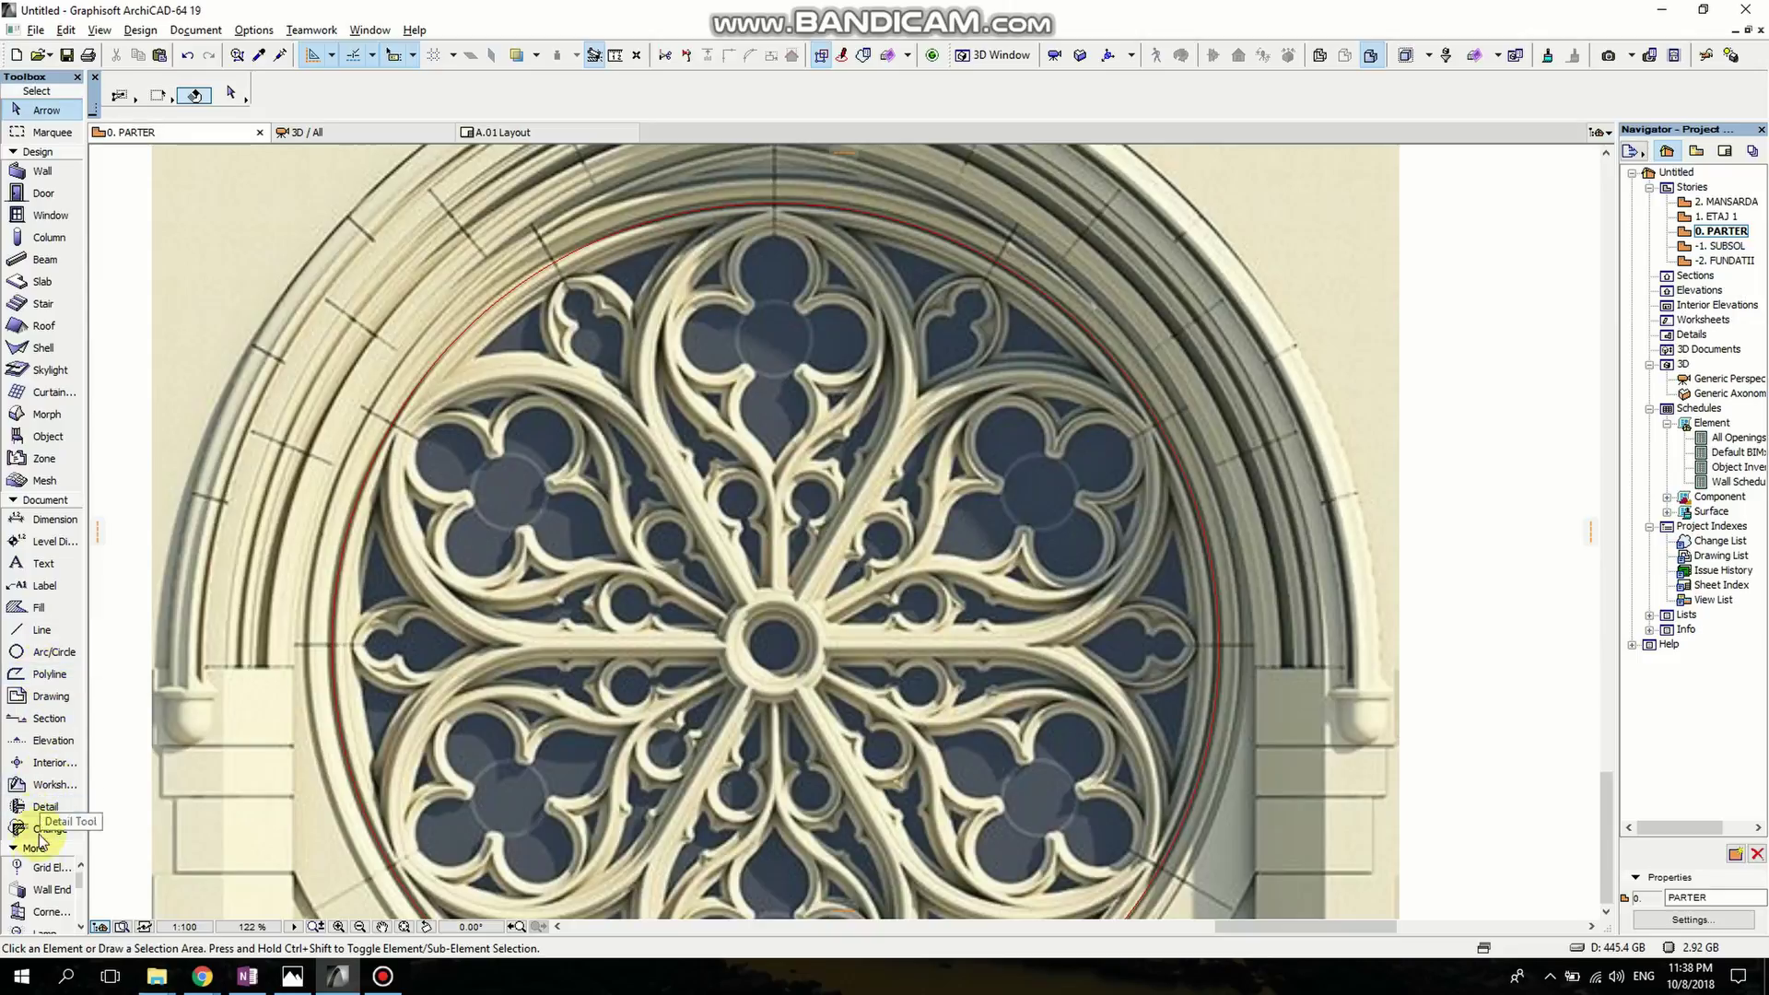
pyautogui.click(12, 501)
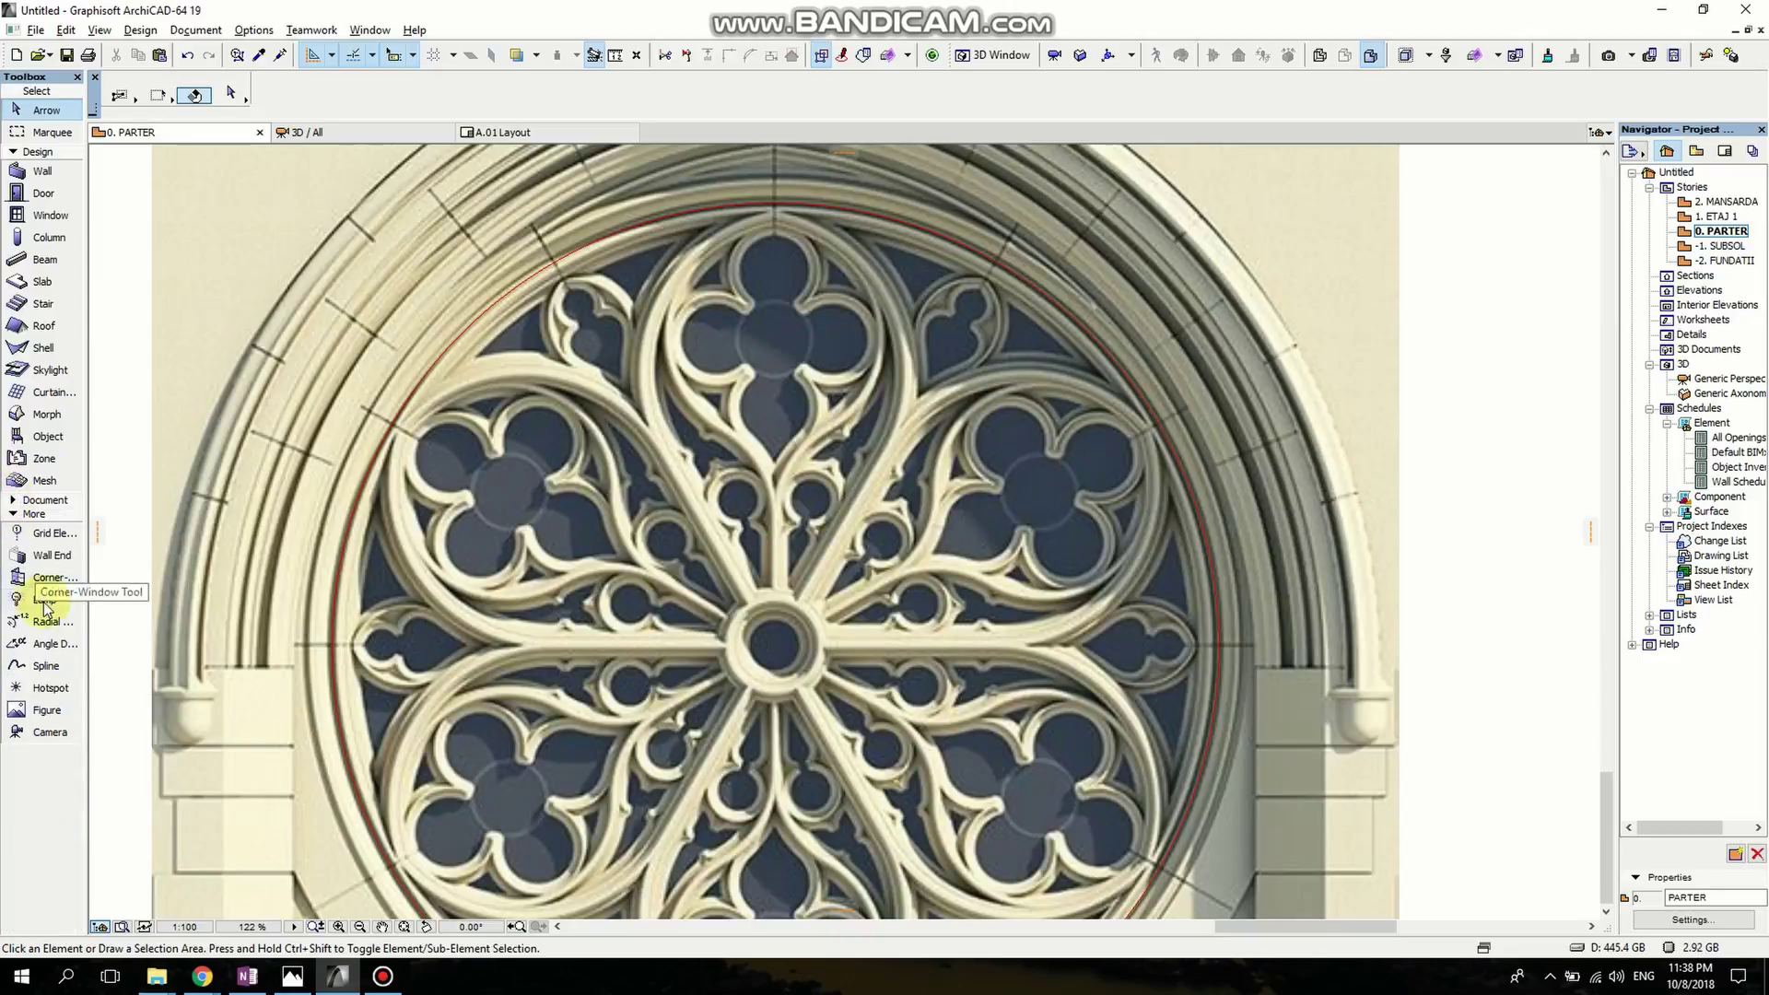
pyautogui.click(46, 665)
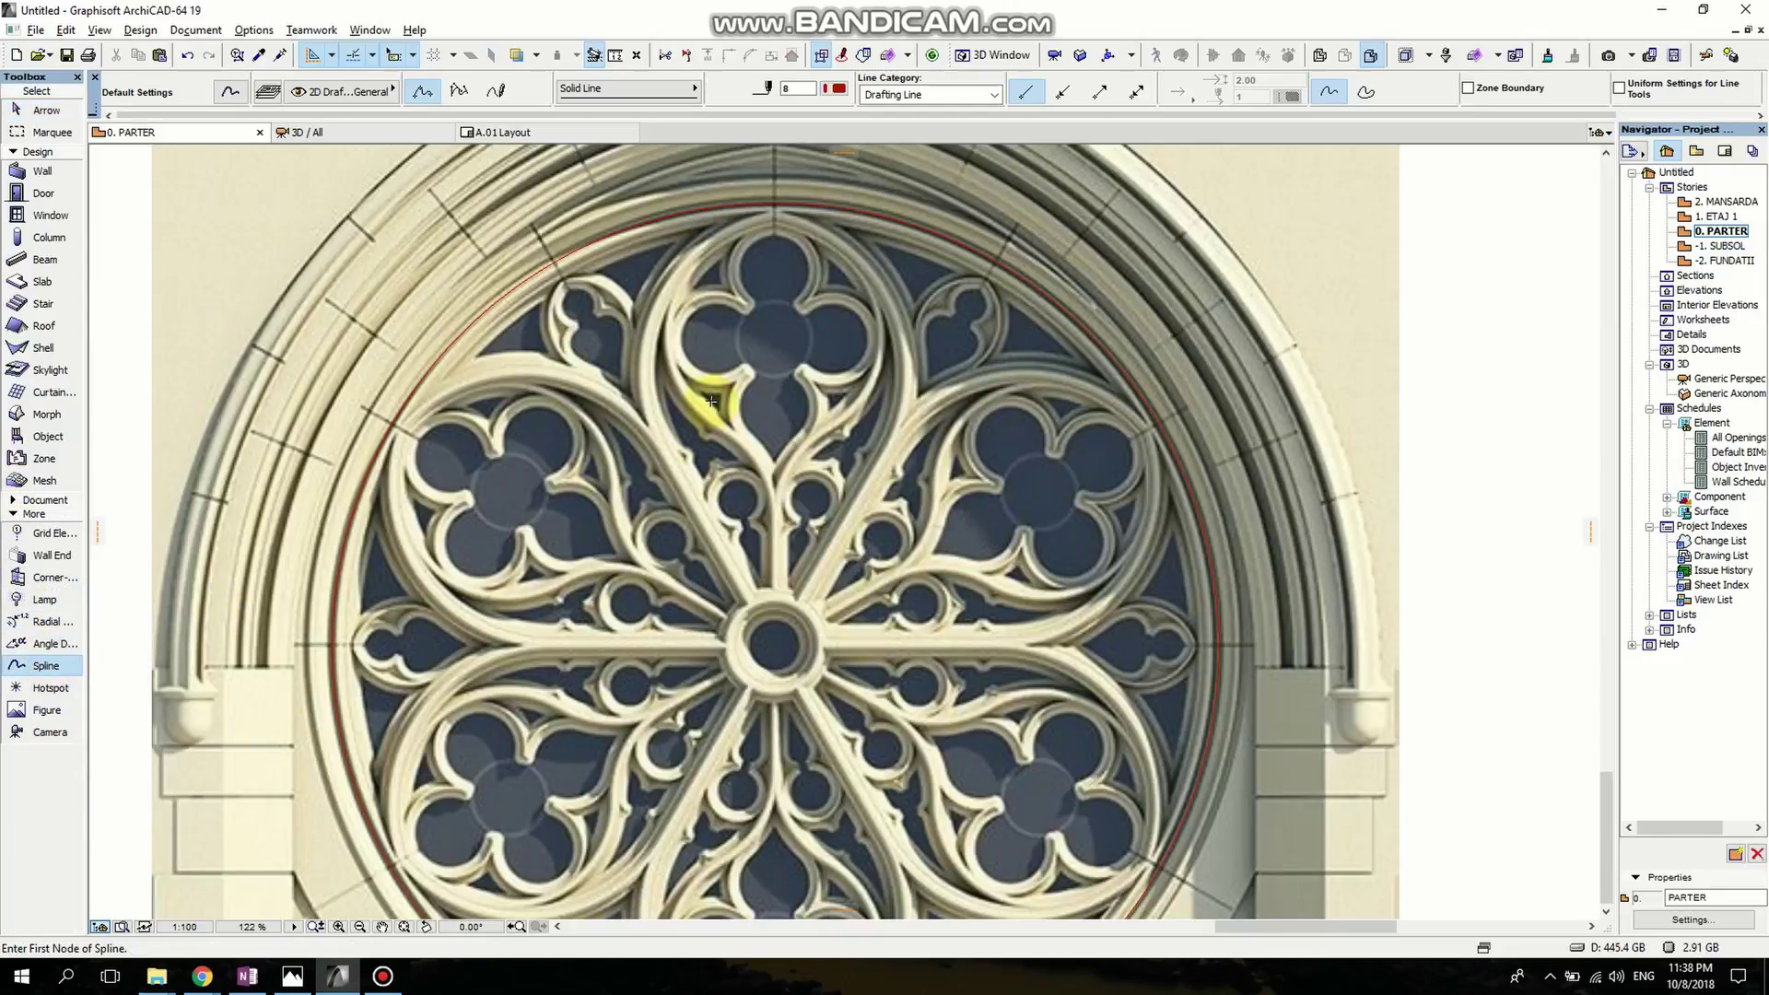
pyautogui.scroll(5, 672, 576)
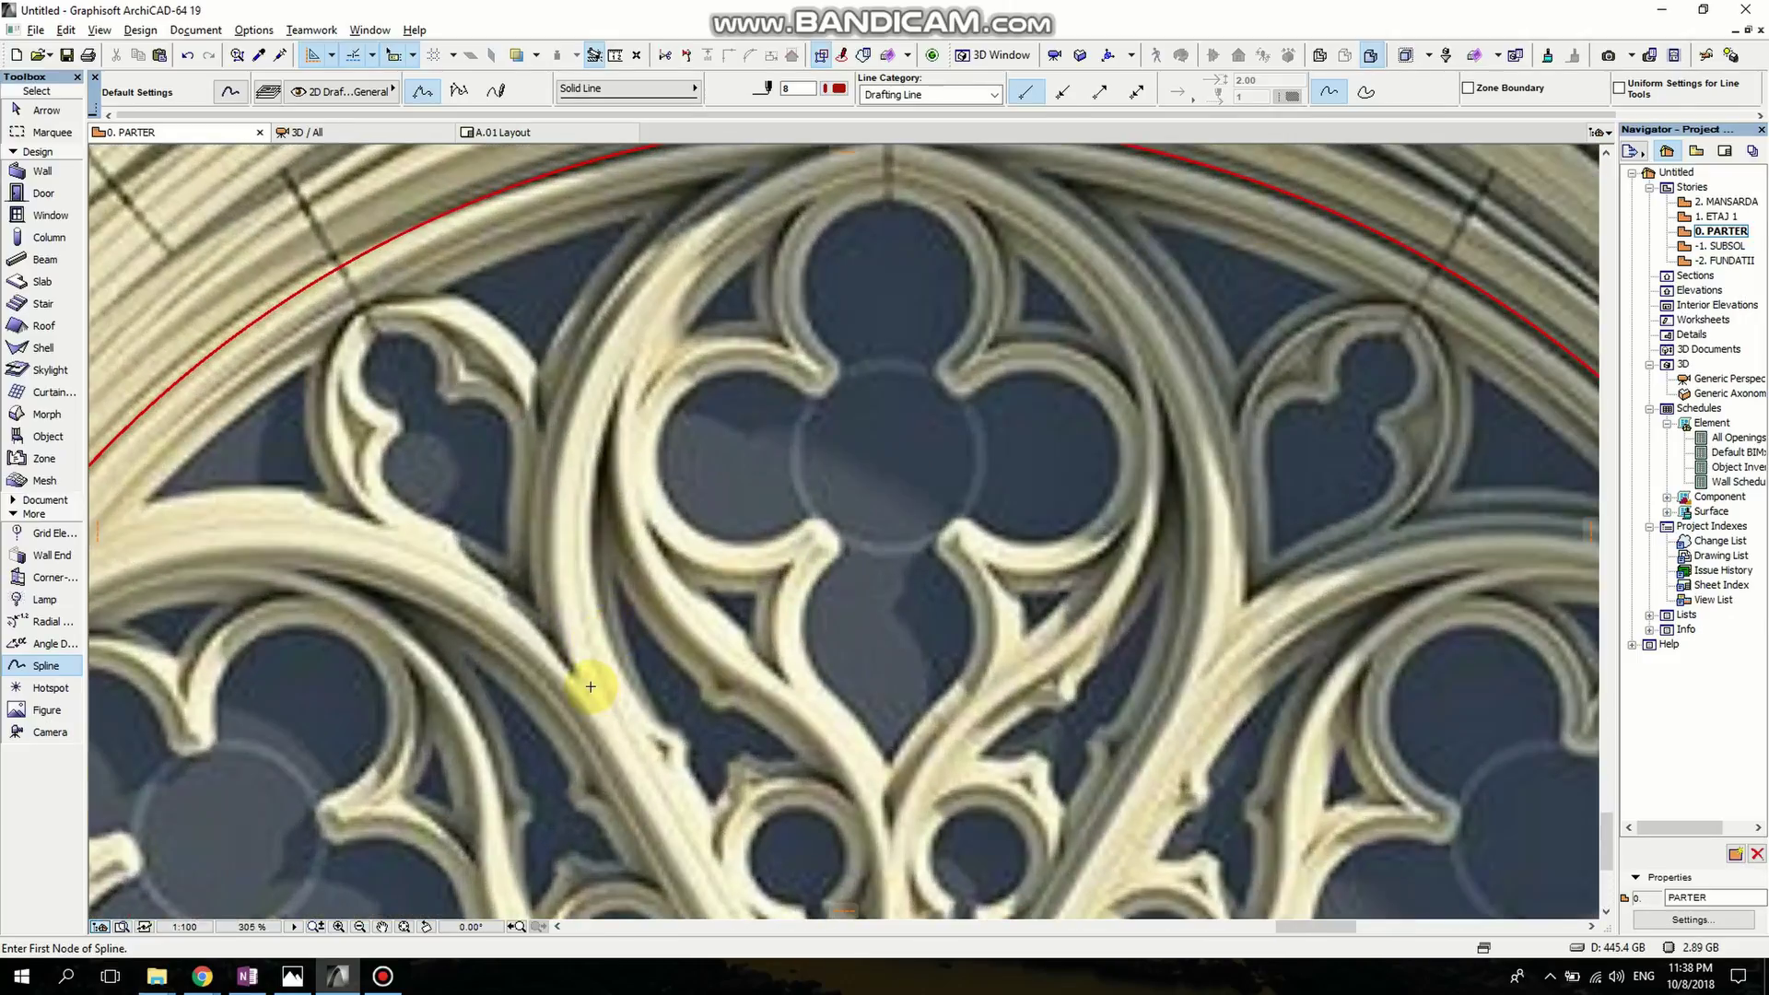
pyautogui.scroll(-1, 645, 604)
pyautogui.scroll(-6, 873, 332)
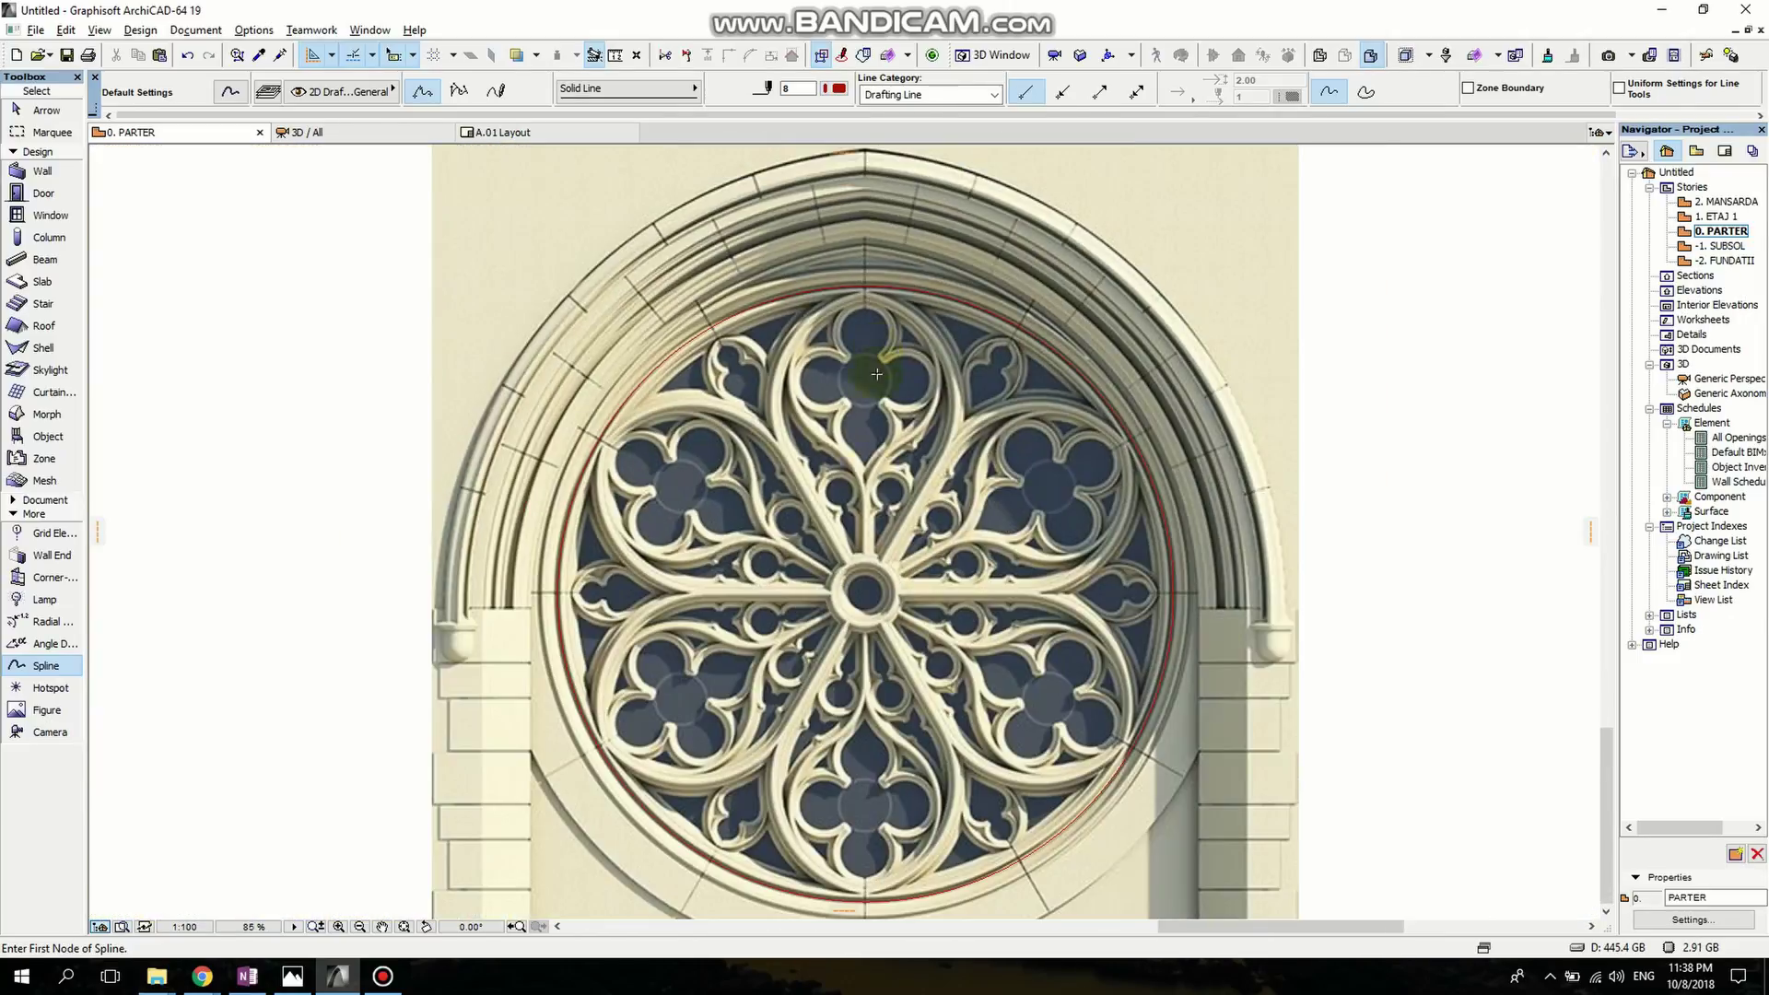
# Set the Polyline tool's default pen to yellow pen 100.
pyautogui.click(42, 500)
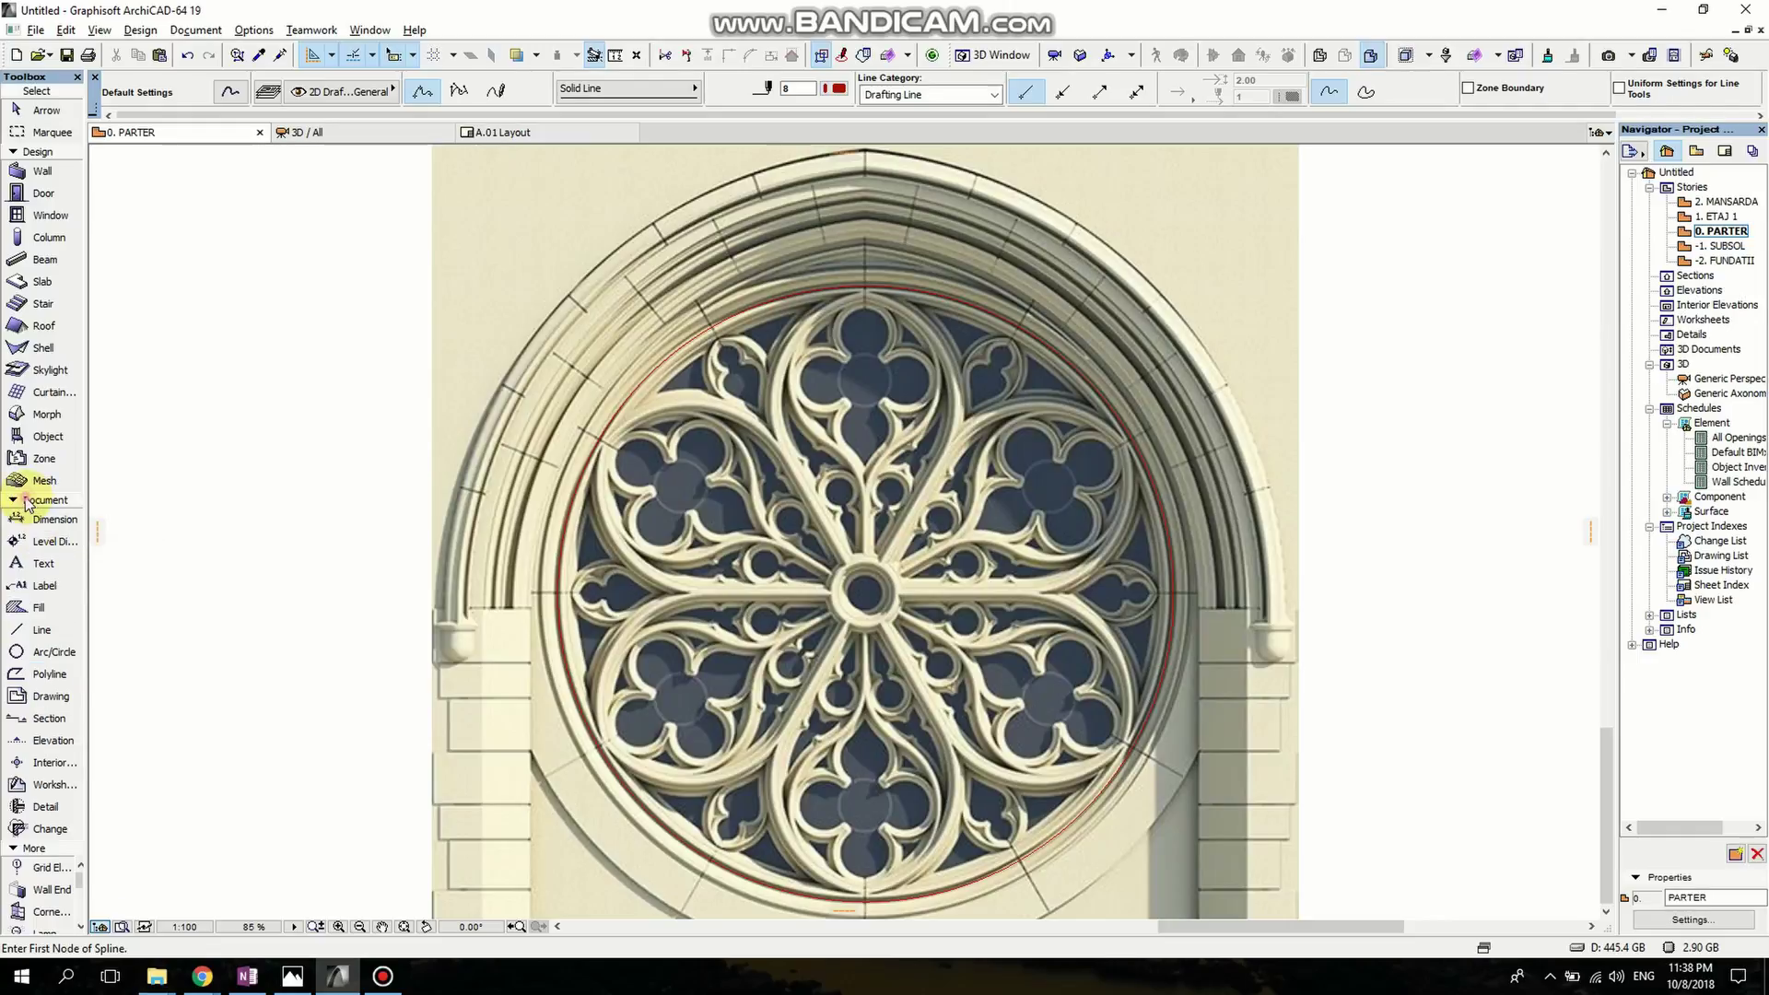
pyautogui.click(49, 674)
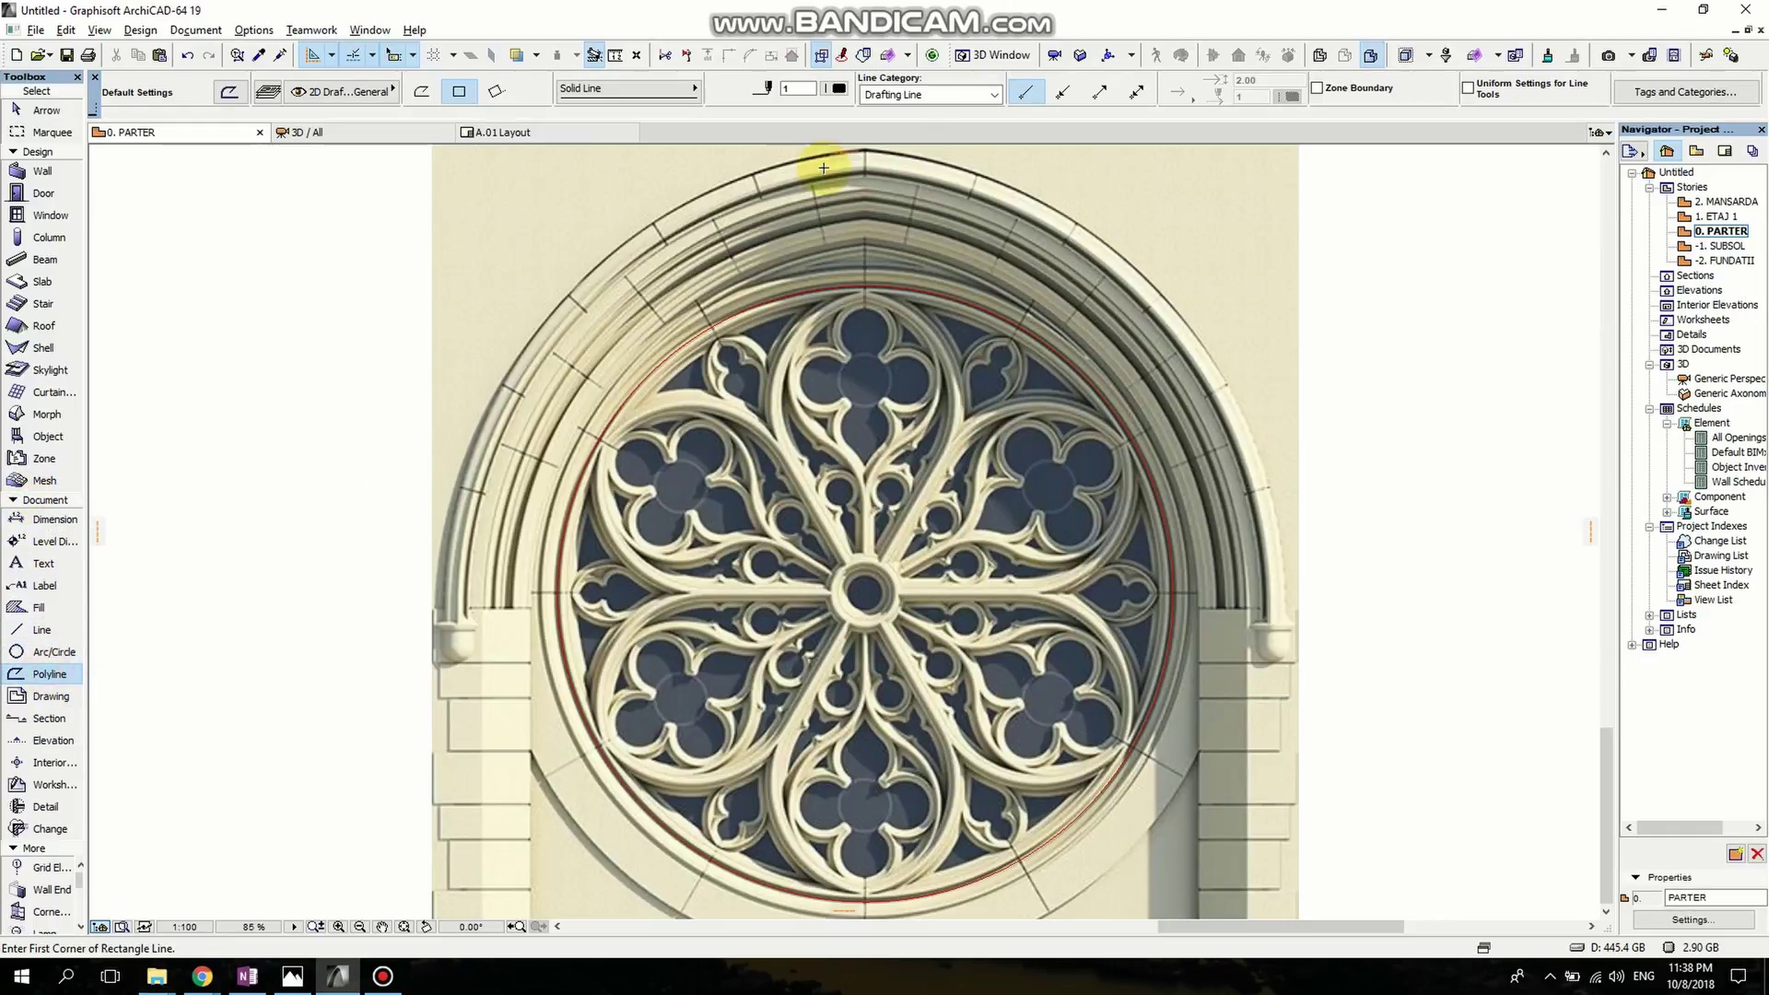
pyautogui.click(839, 89)
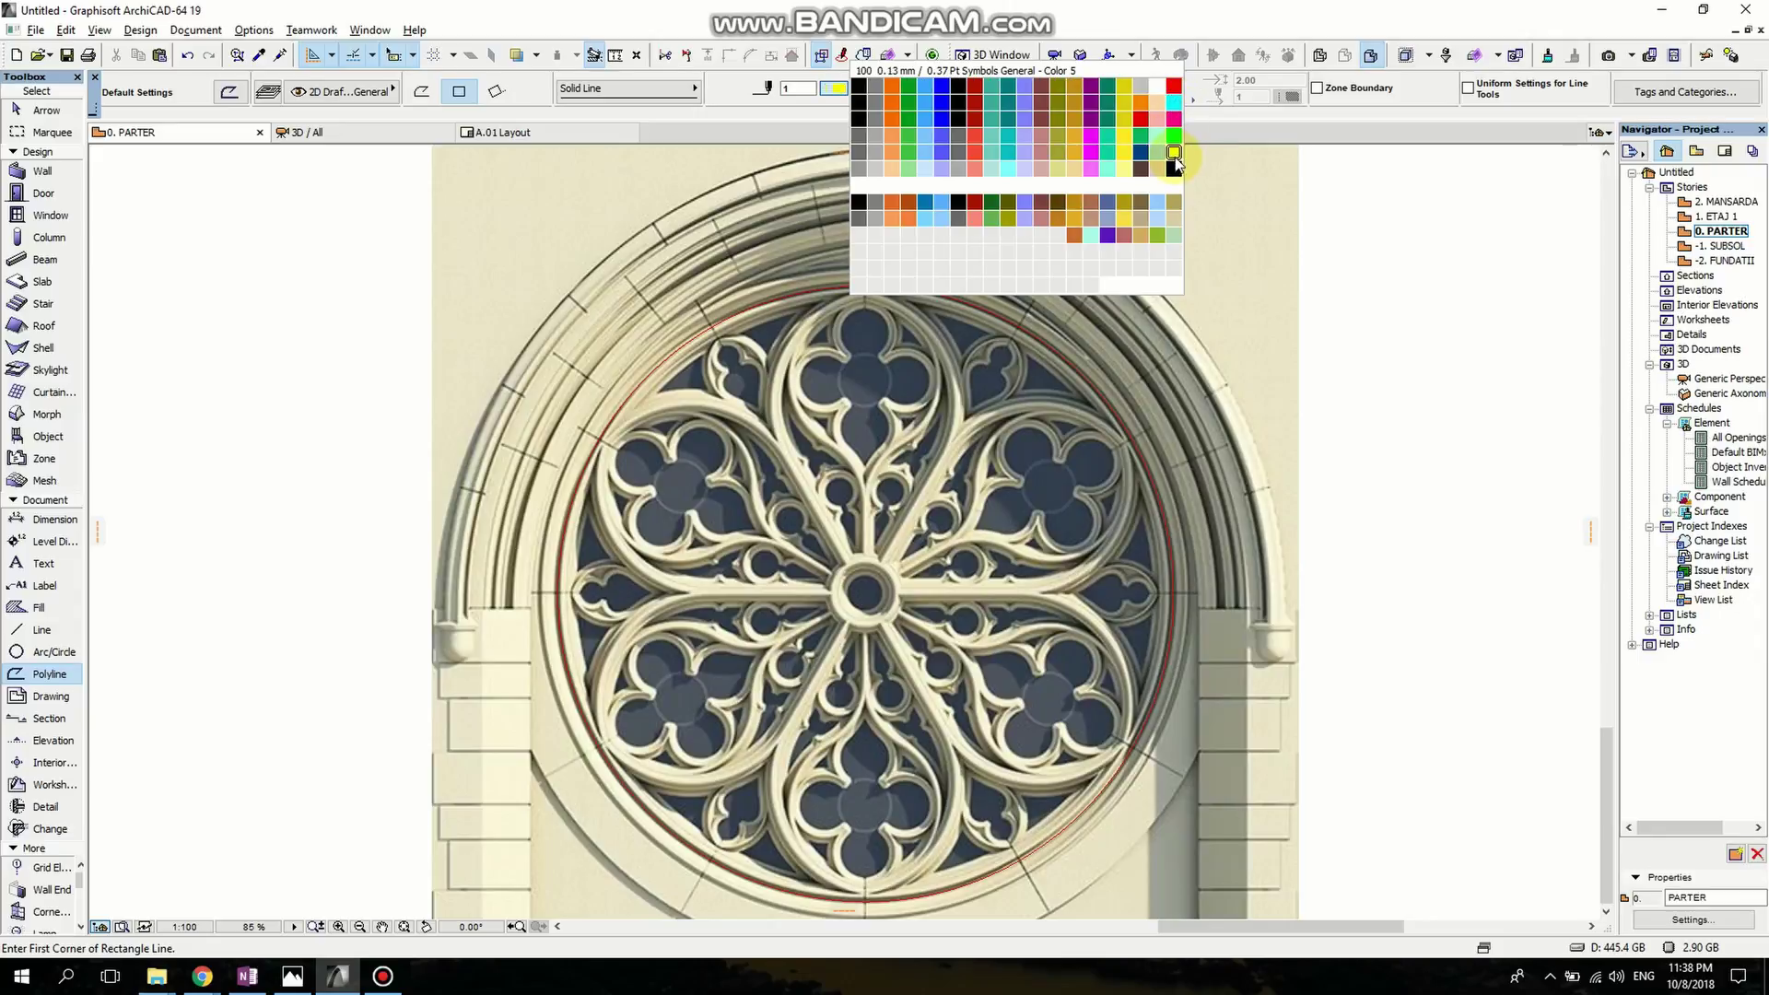
pyautogui.click(1174, 153)
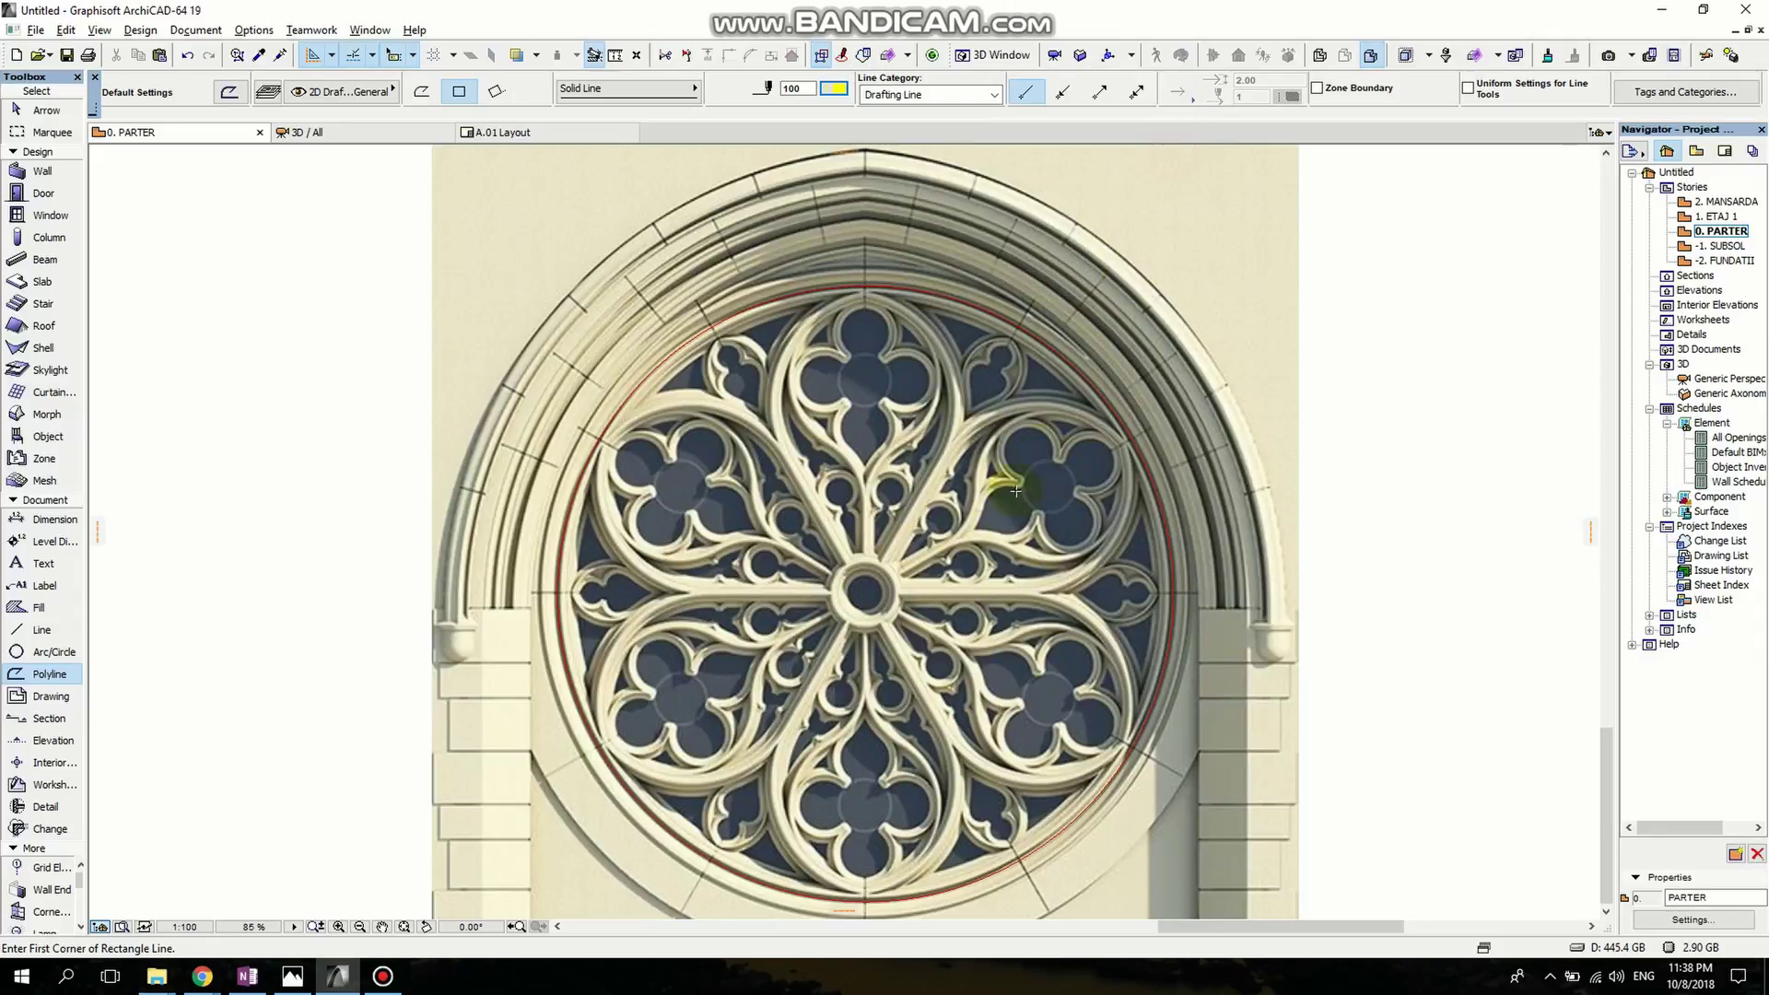
pyautogui.scroll(2, 870, 293)
pyautogui.press('Escape')
pyautogui.click(872, 282)
pyautogui.scroll(-3, 883, 367)
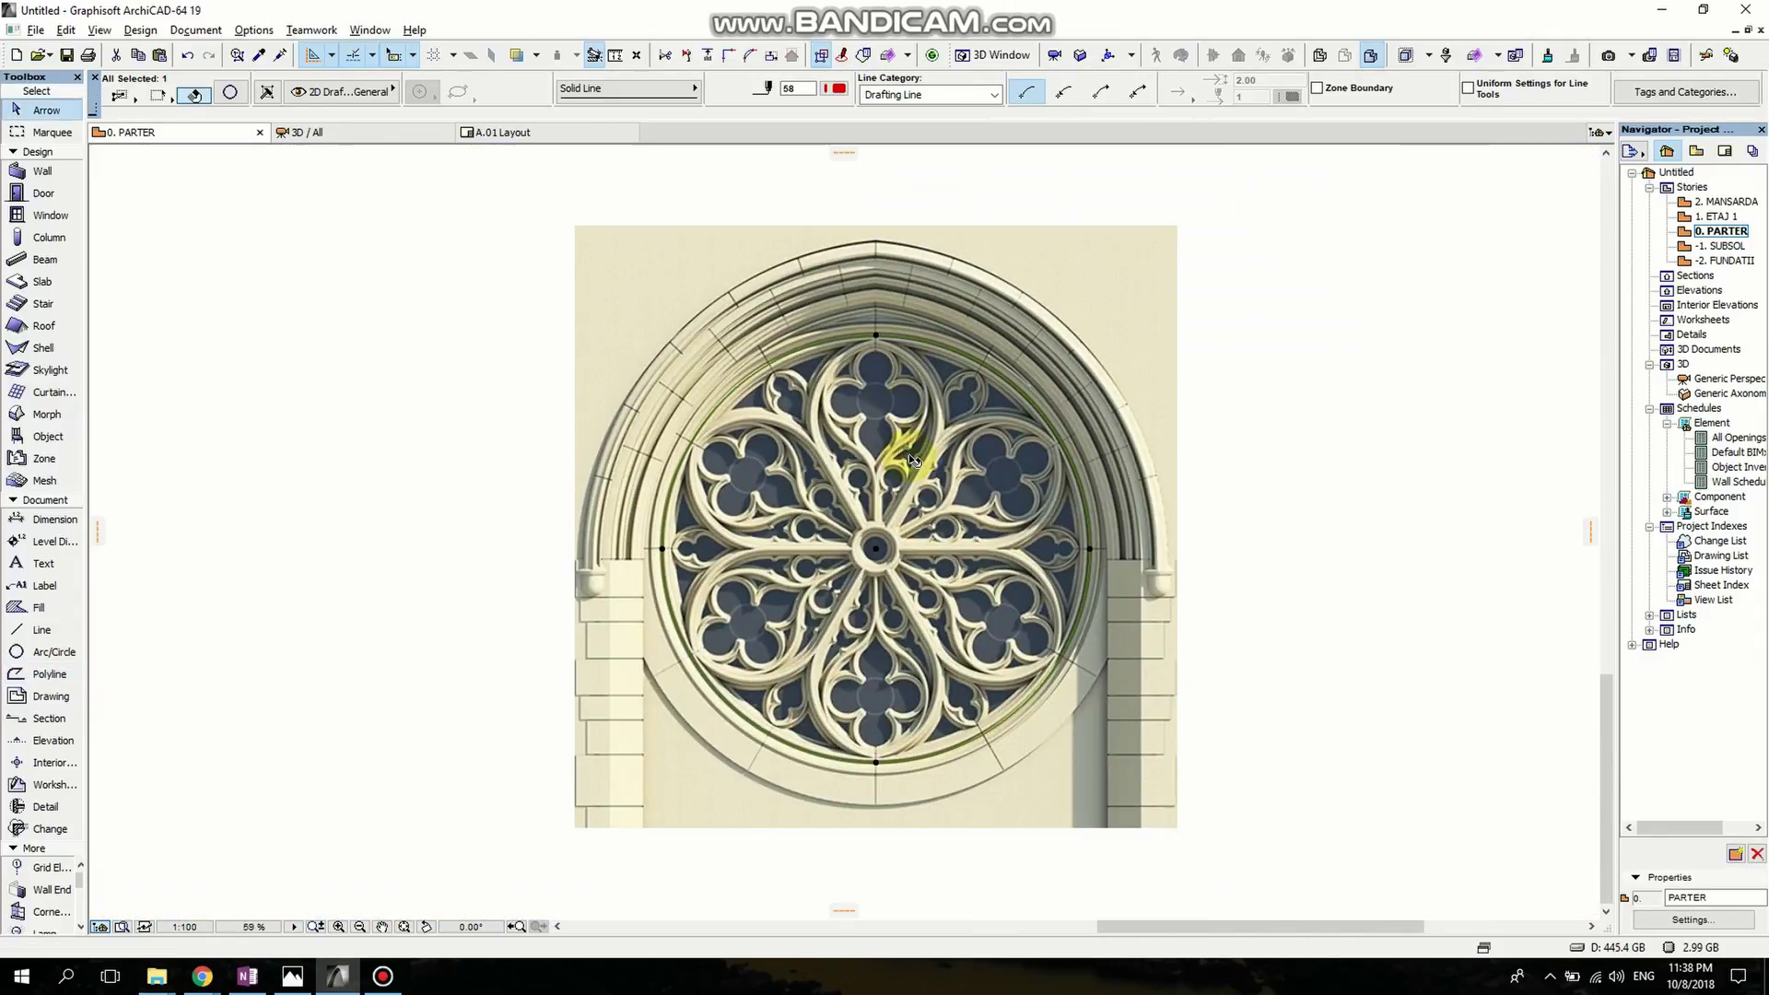
pyautogui.scroll(3, 881, 550)
pyautogui.press('Escape')
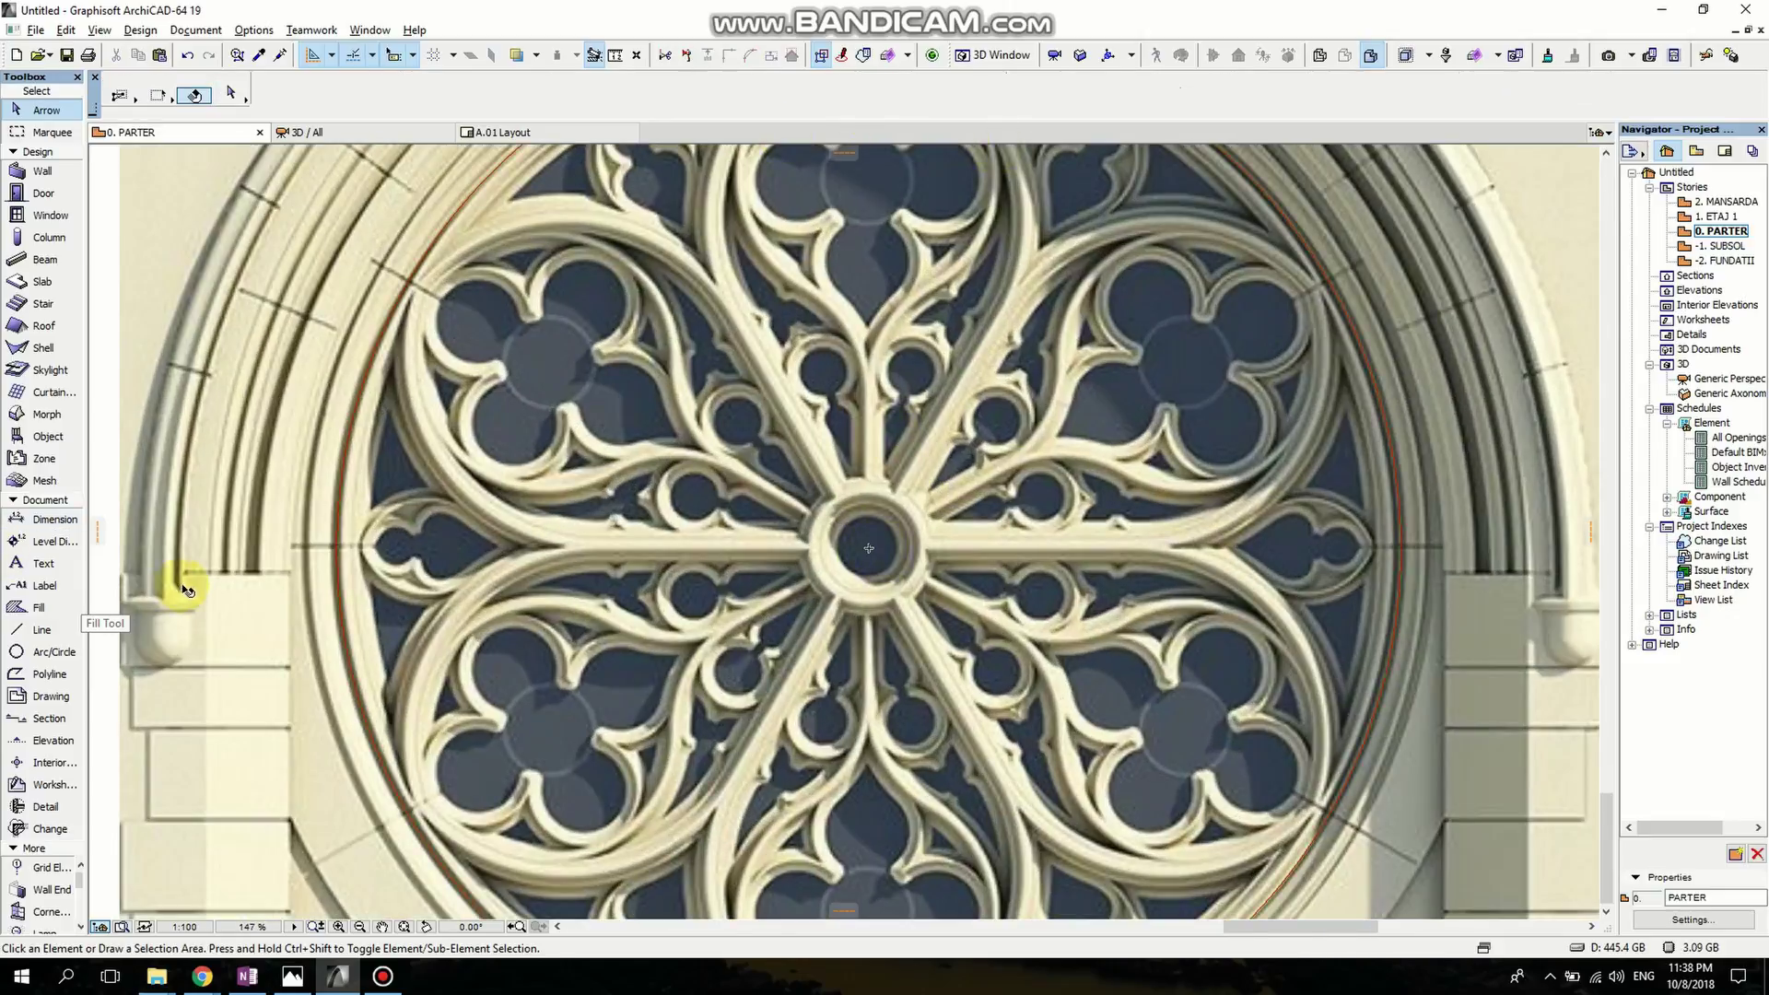
# Draw a vertical line from the centre of the rosette's hub up past the image's upper edge.
pyautogui.click(41, 629)
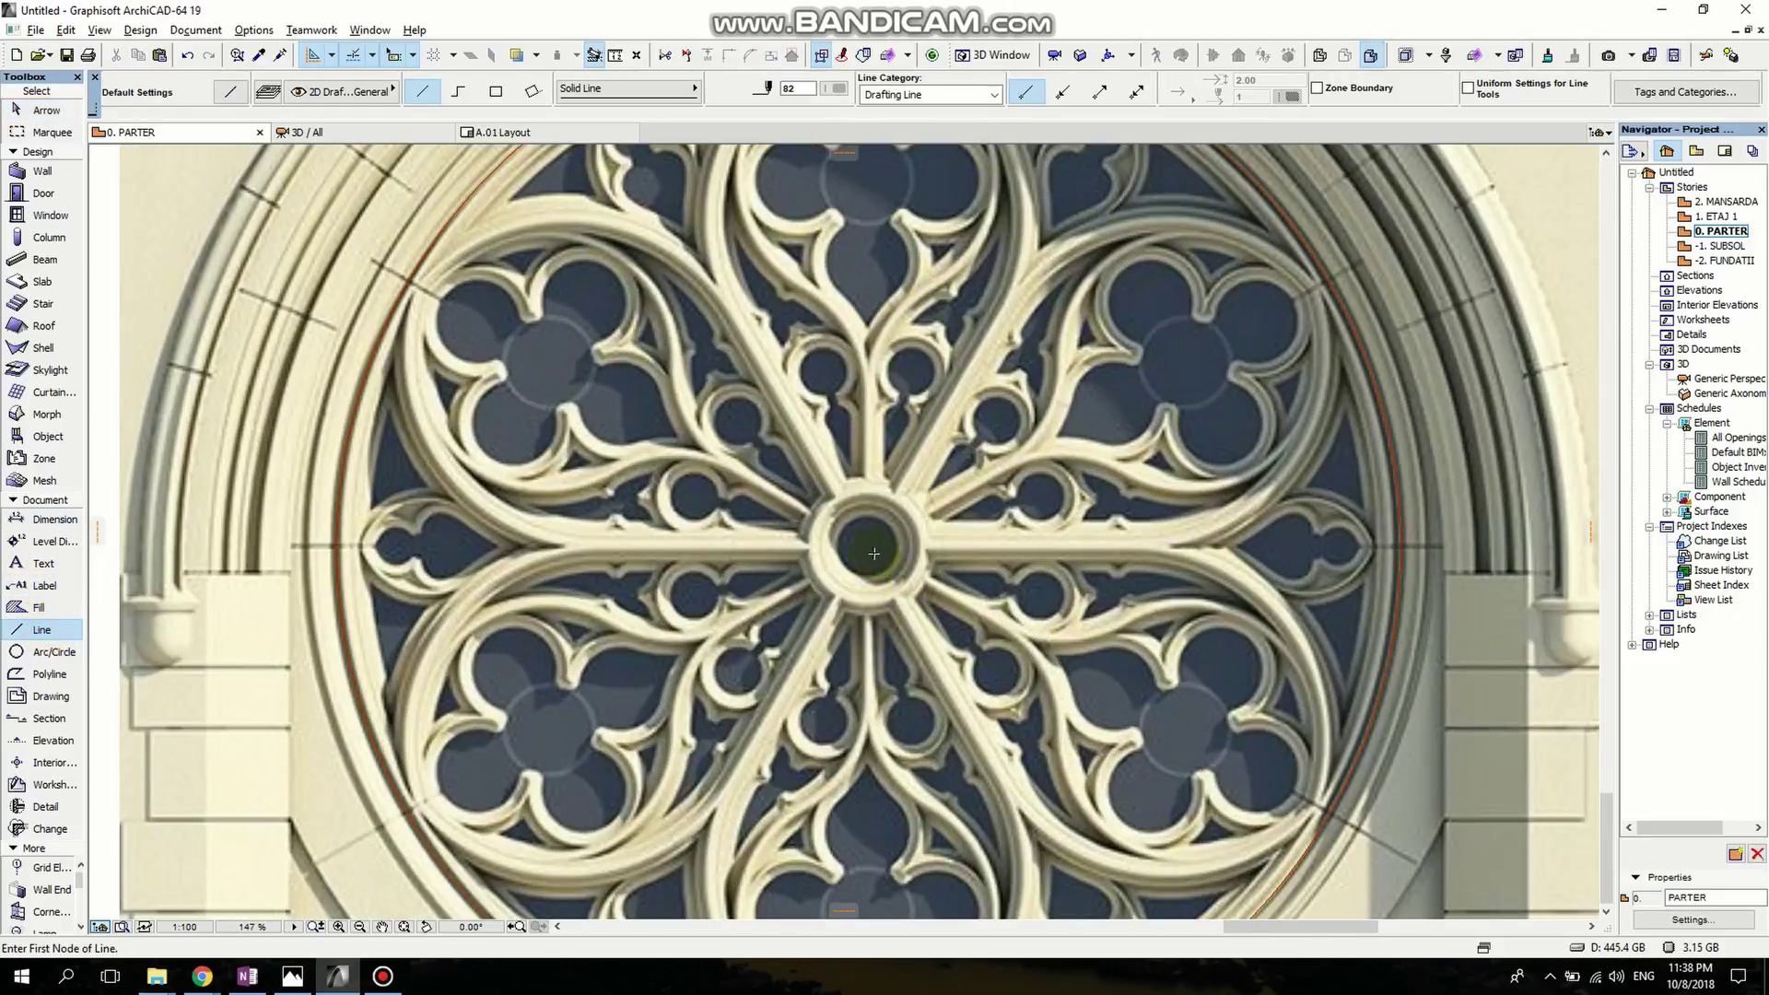
pyautogui.click(870, 541)
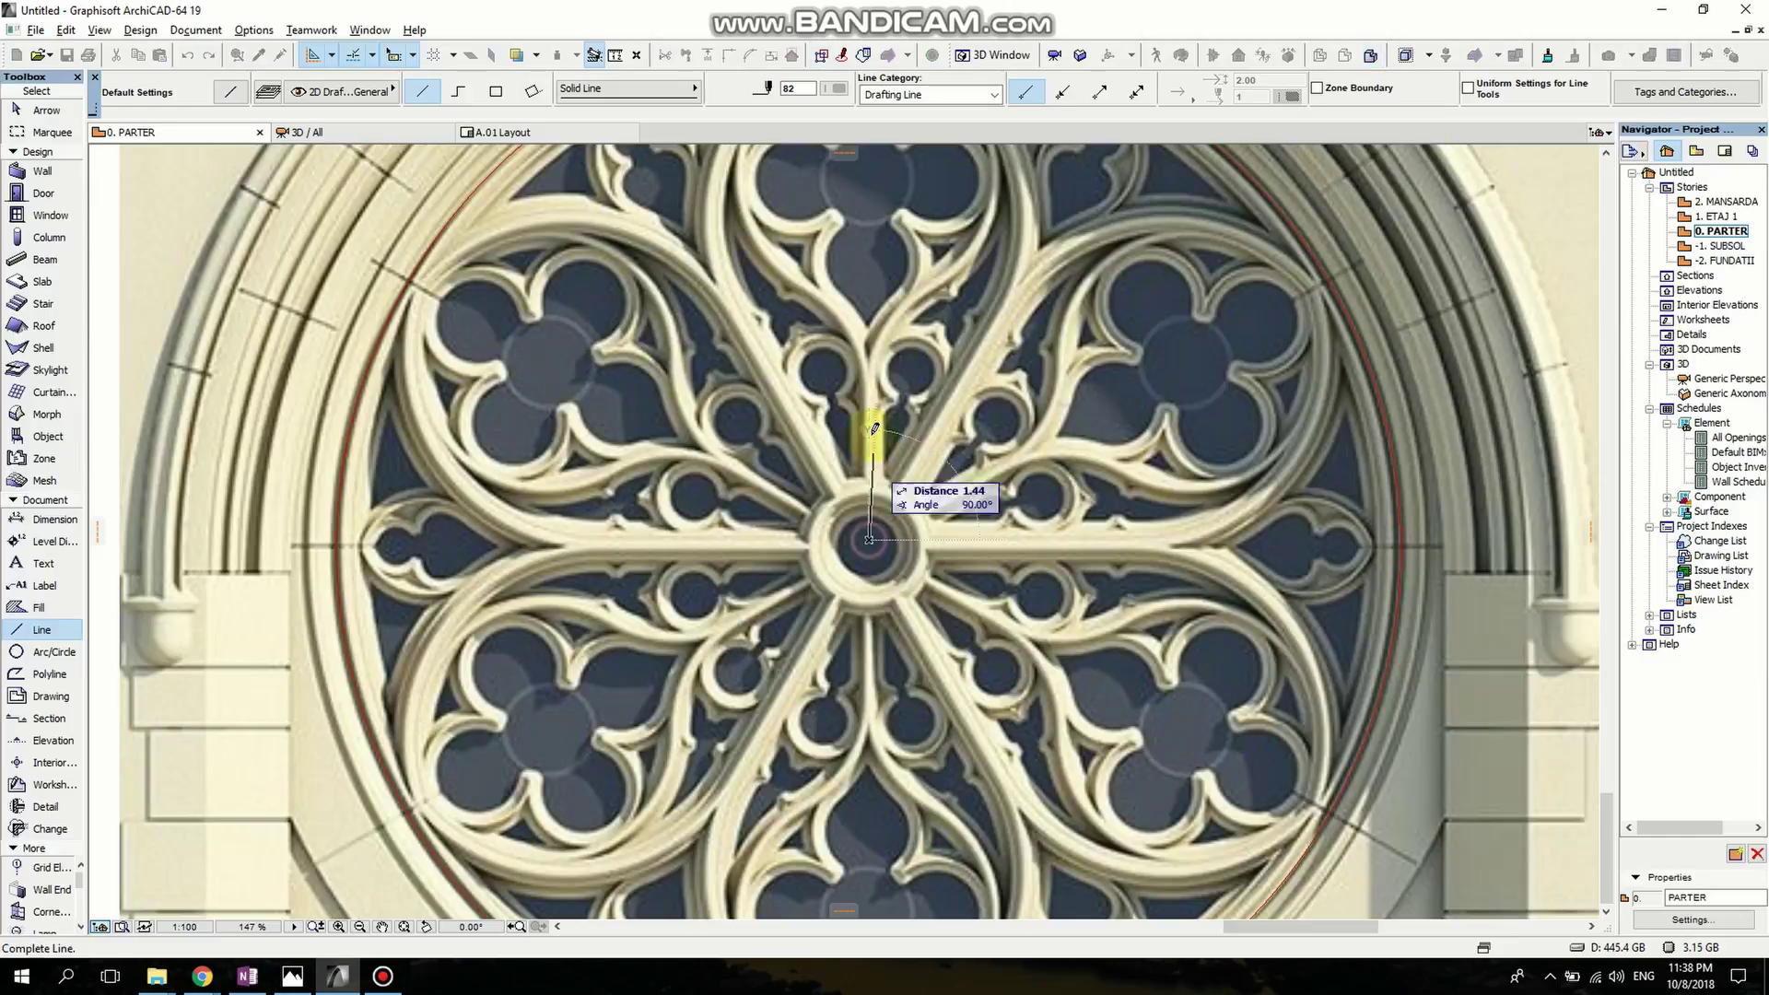
pyautogui.scroll(-4, 857, 516)
pyautogui.click(845, 268)
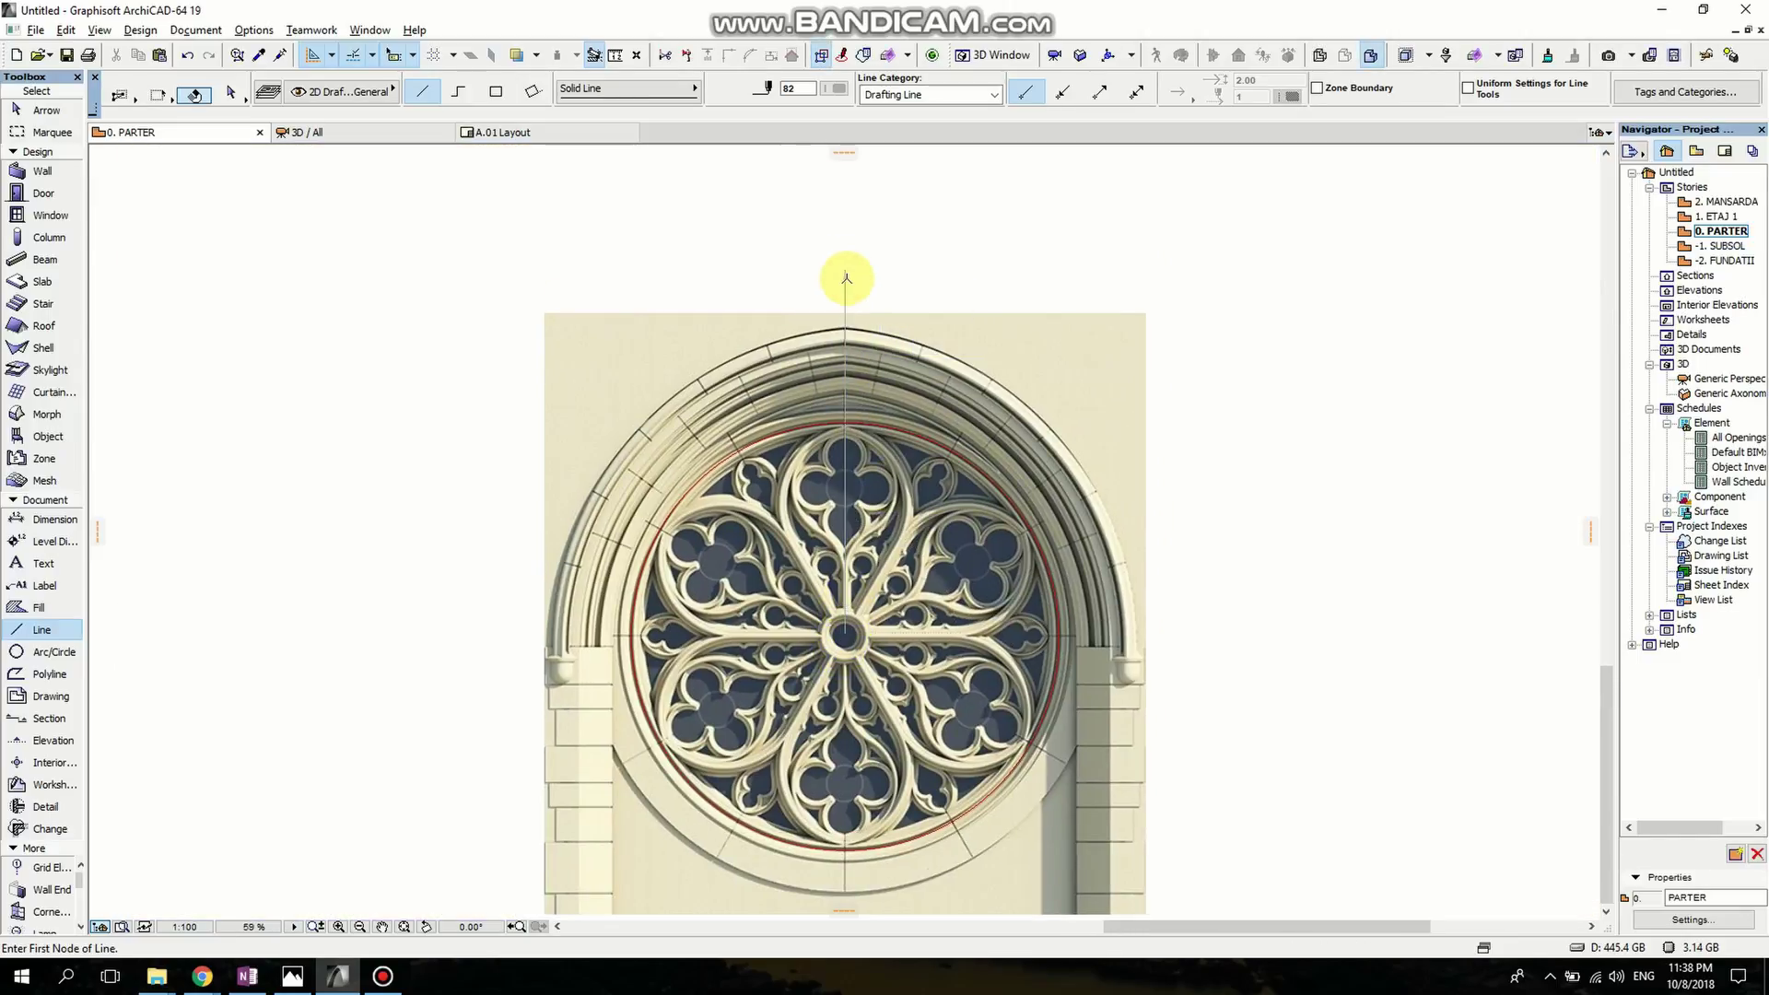
# Stretch the vertical line's lower end to the bottom of the red outer circle and its upper end to the circle's top.
pyautogui.press('Escape')
pyautogui.click(845, 285)
pyautogui.moveTo(861, 572); pyautogui.dragTo(844, 452, button='middle')
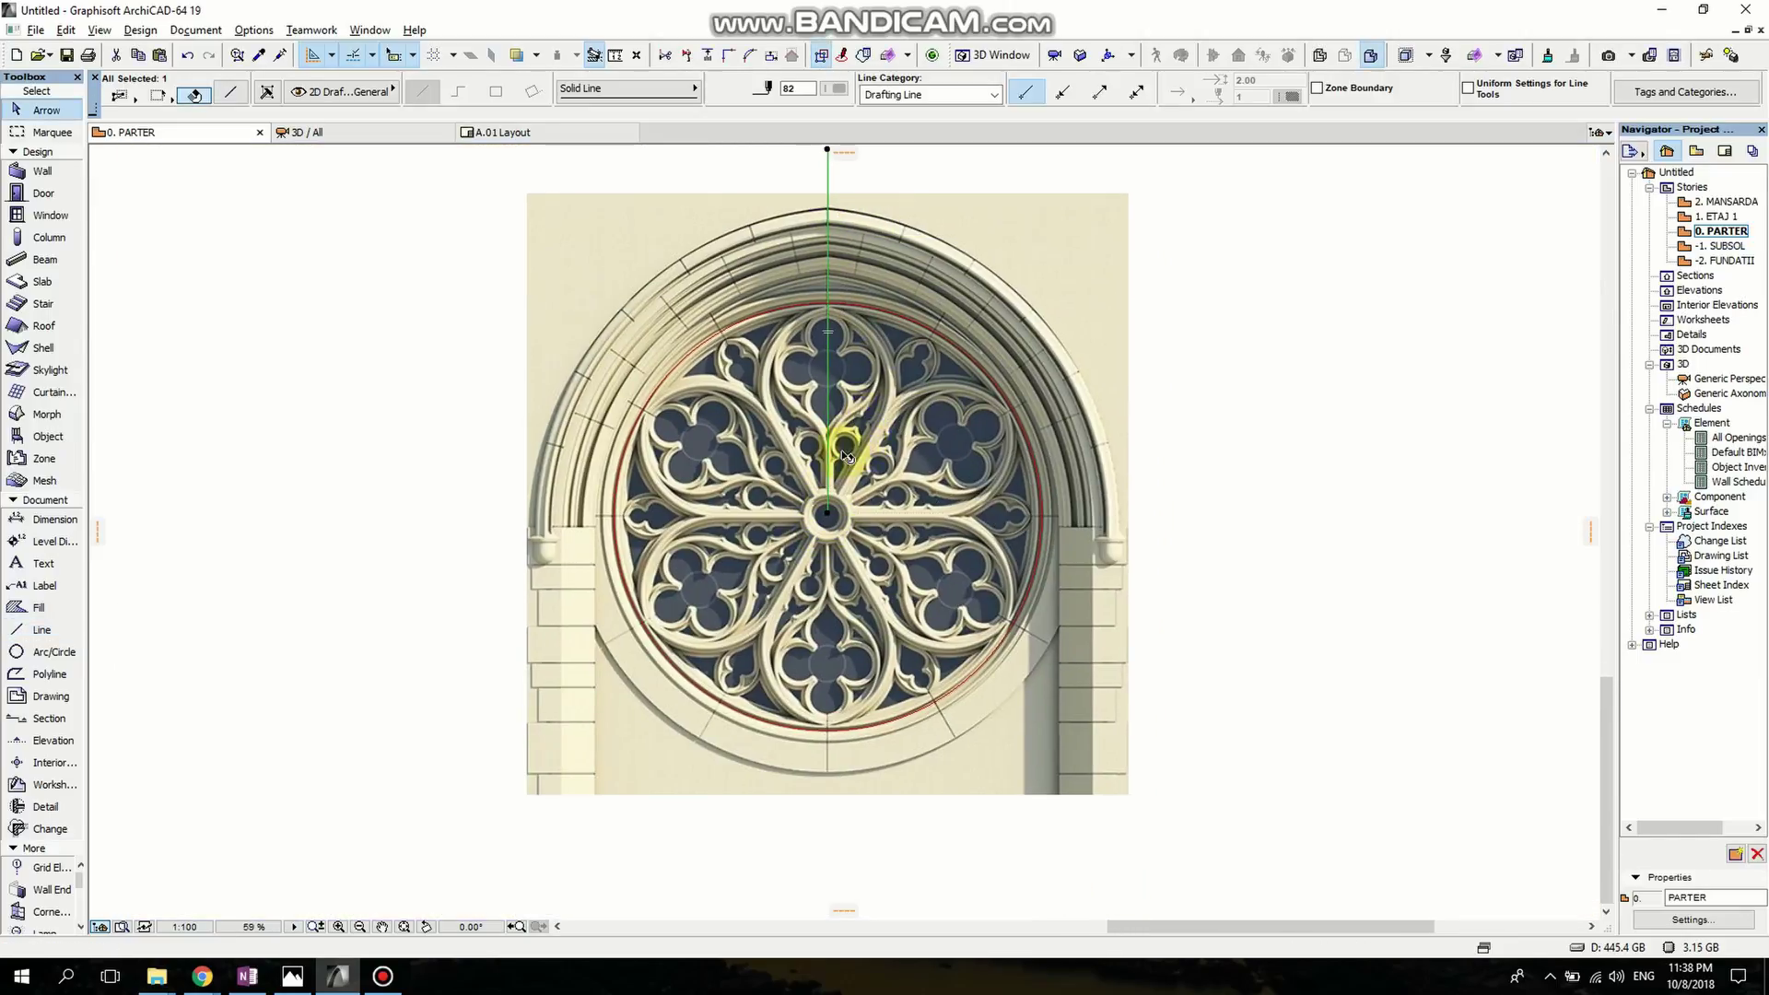
pyautogui.click(829, 505)
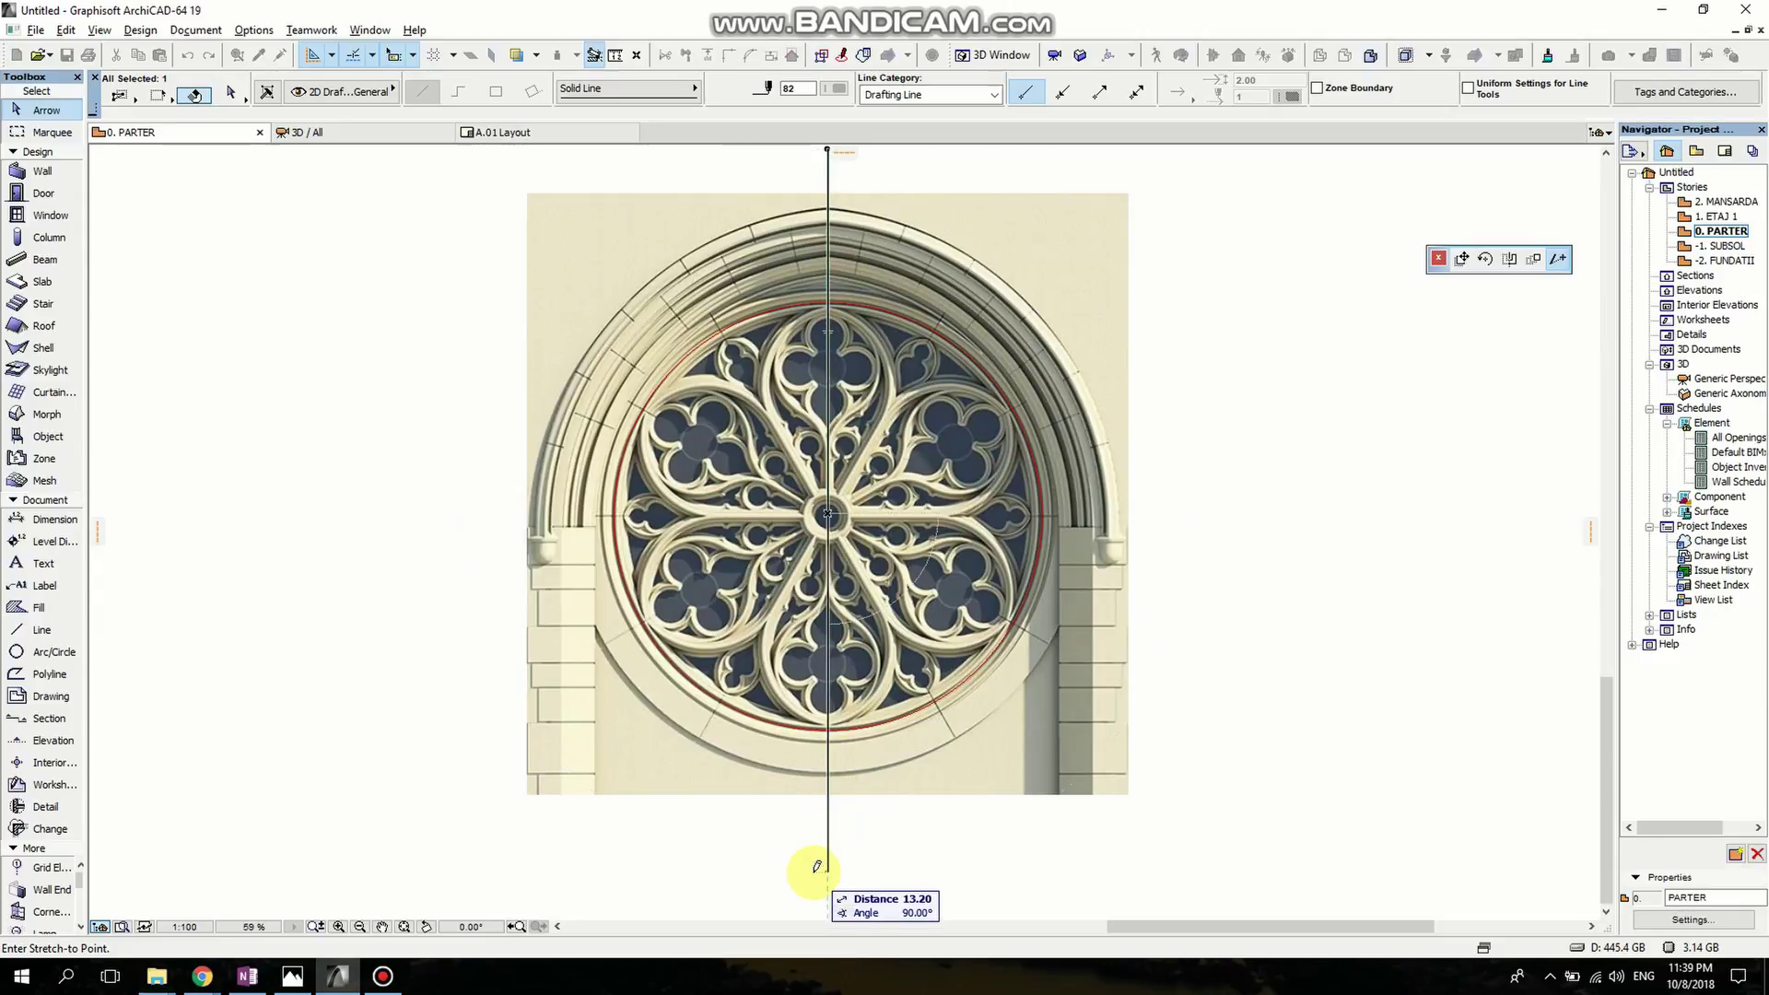
pyautogui.click(828, 729)
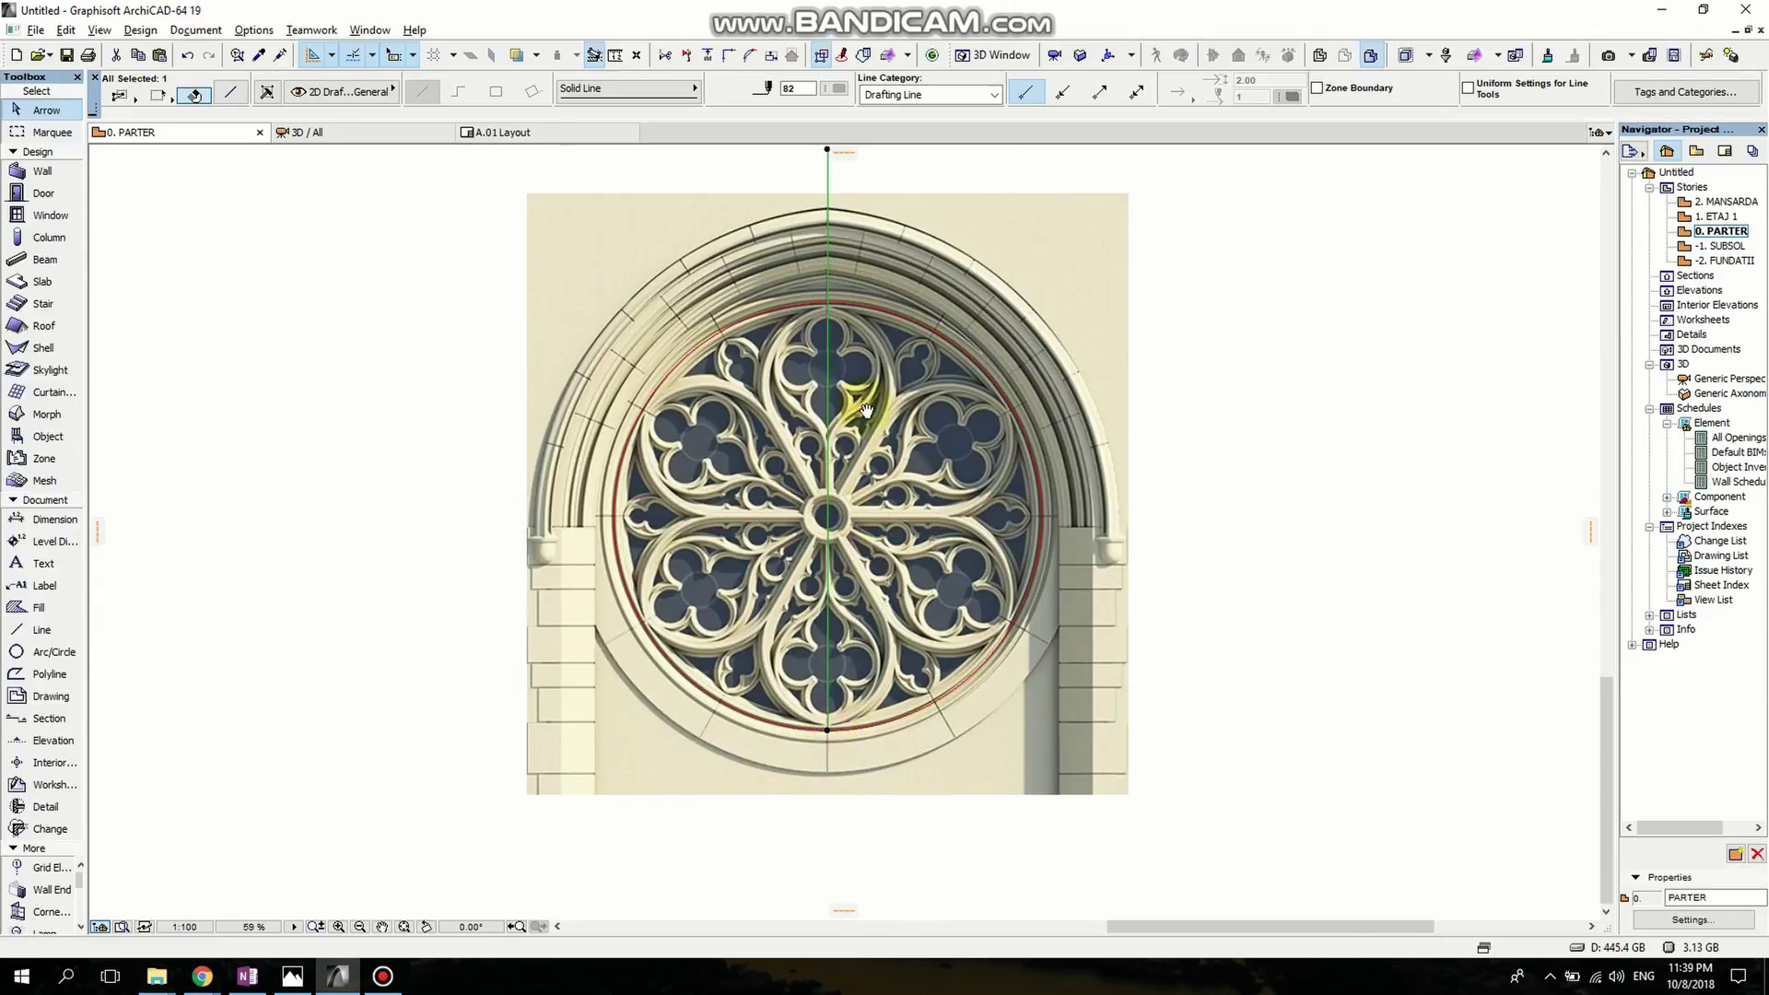
pyautogui.moveTo(867, 411); pyautogui.dragTo(857, 514, button='middle')
pyautogui.click(816, 252)
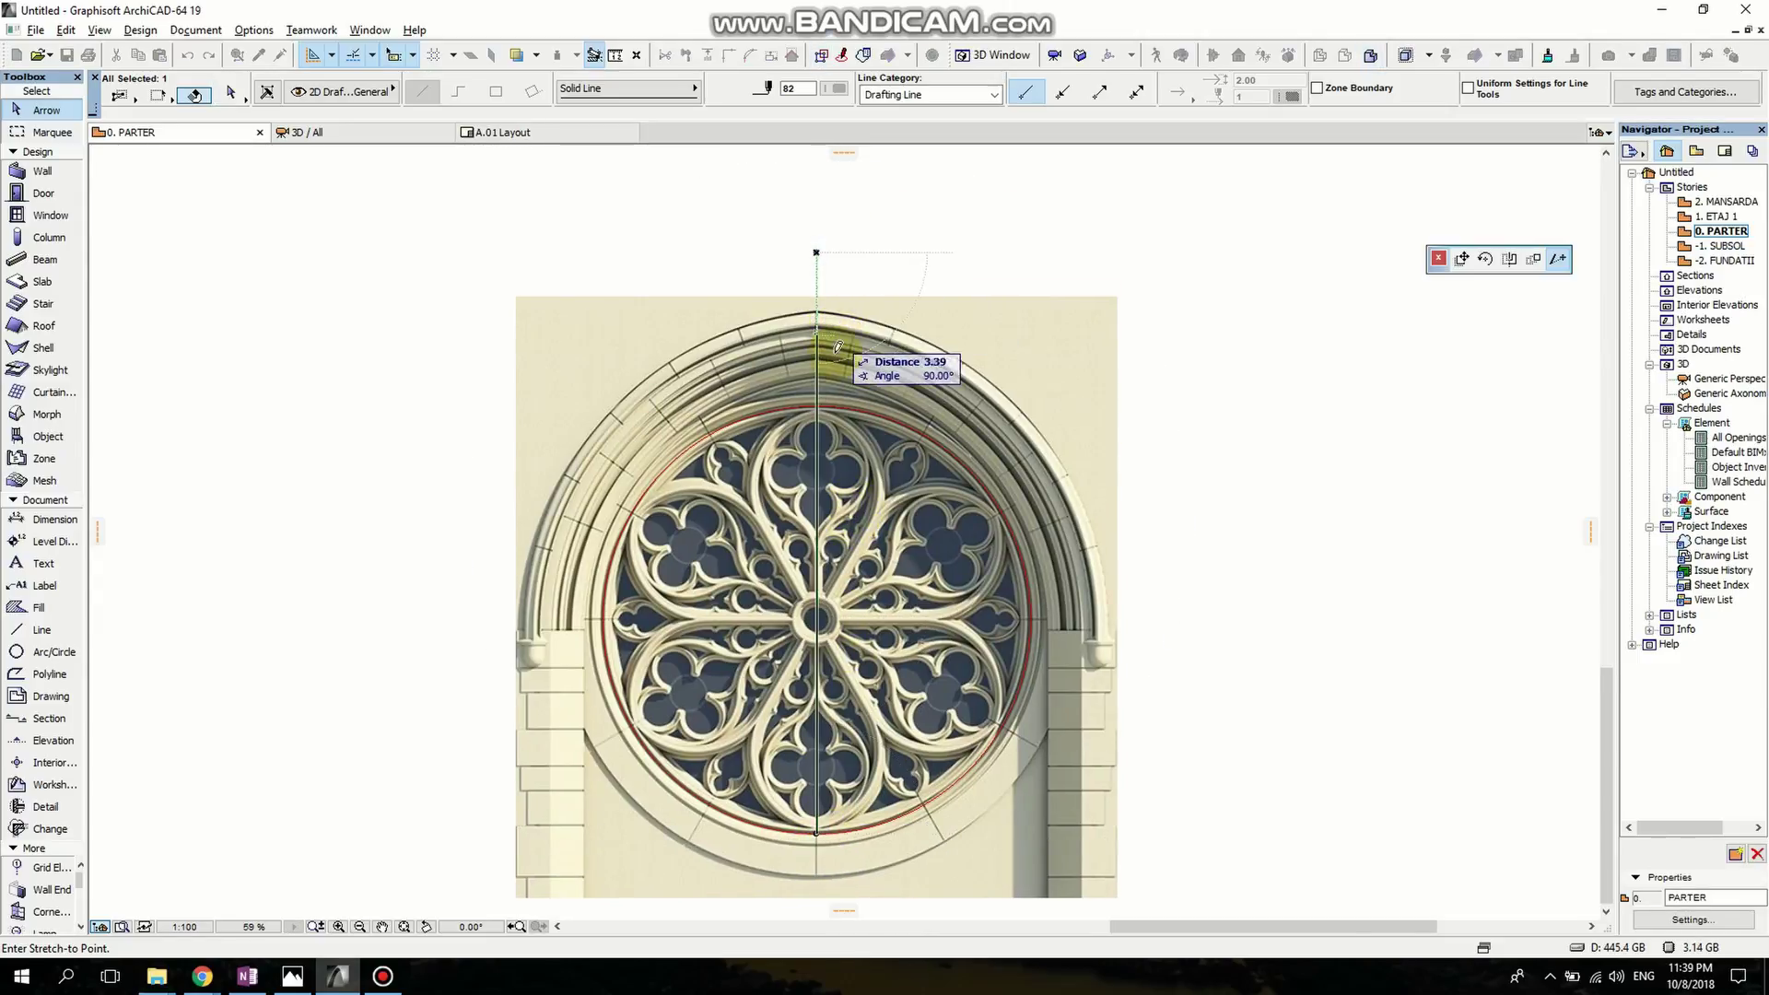
pyautogui.click(816, 406)
pyautogui.scroll(4, 846, 548)
pyautogui.moveTo(838, 579); pyautogui.dragTo(867, 484, button='middle')
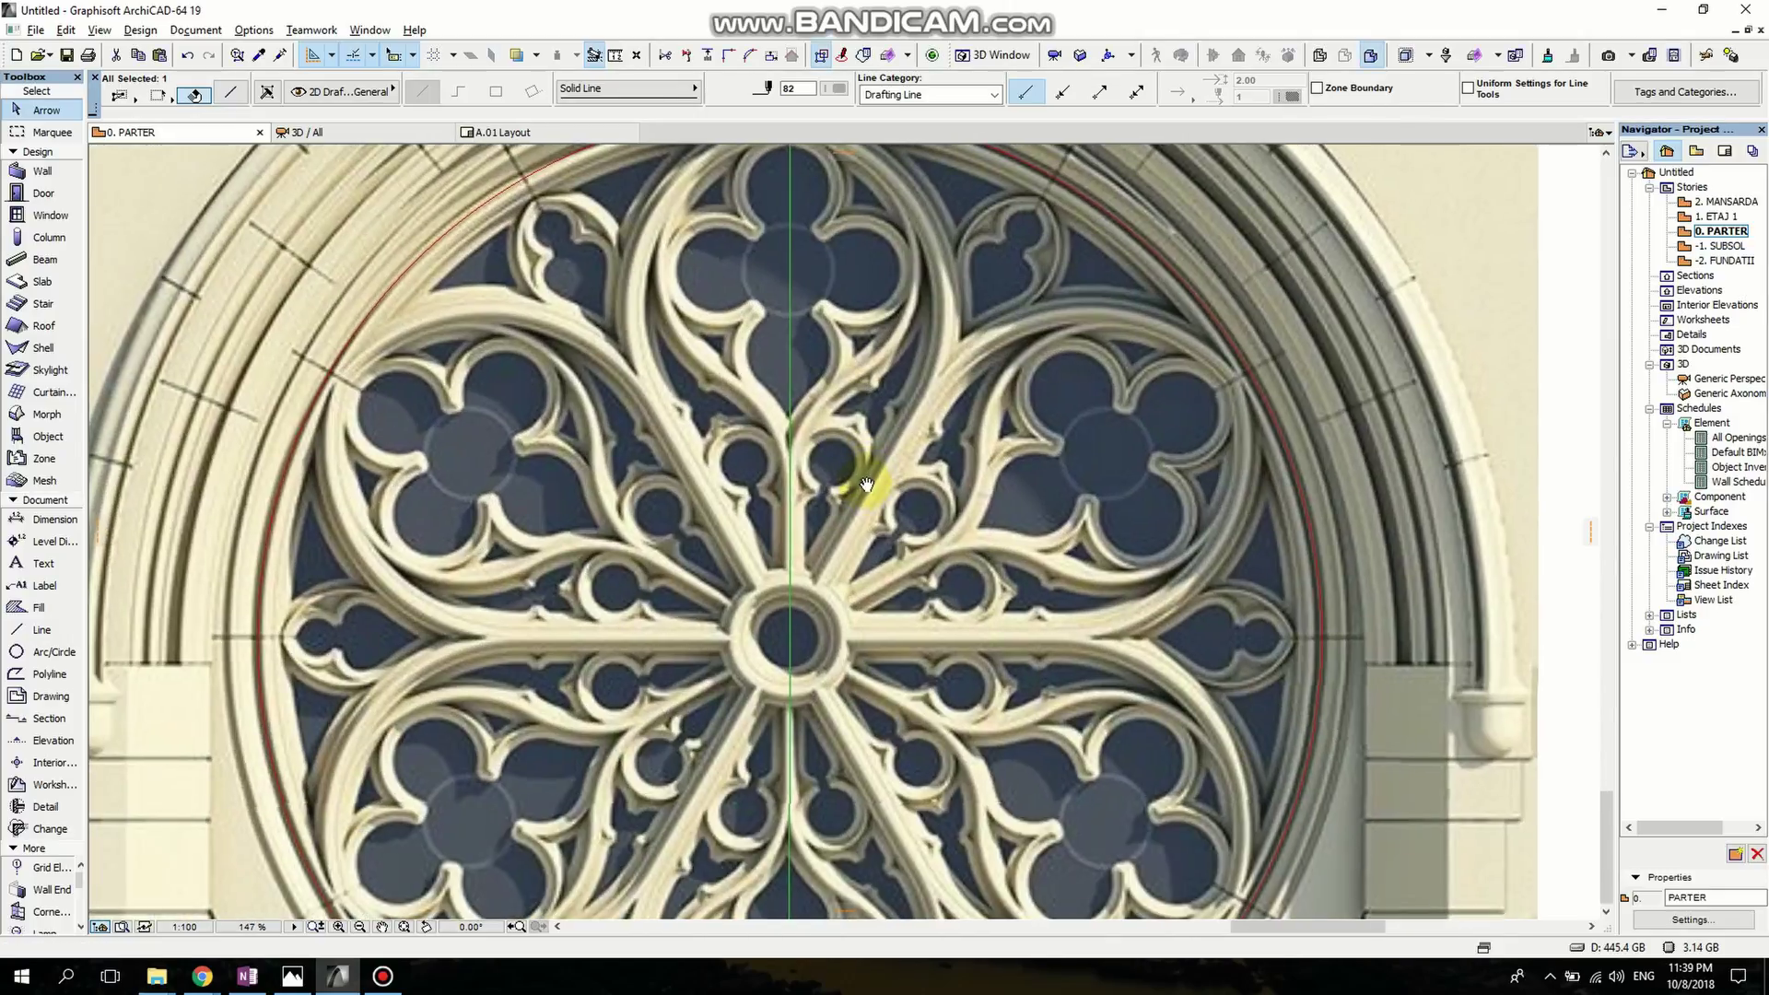
pyautogui.hotkey('ctrl', 'alt', 'e')
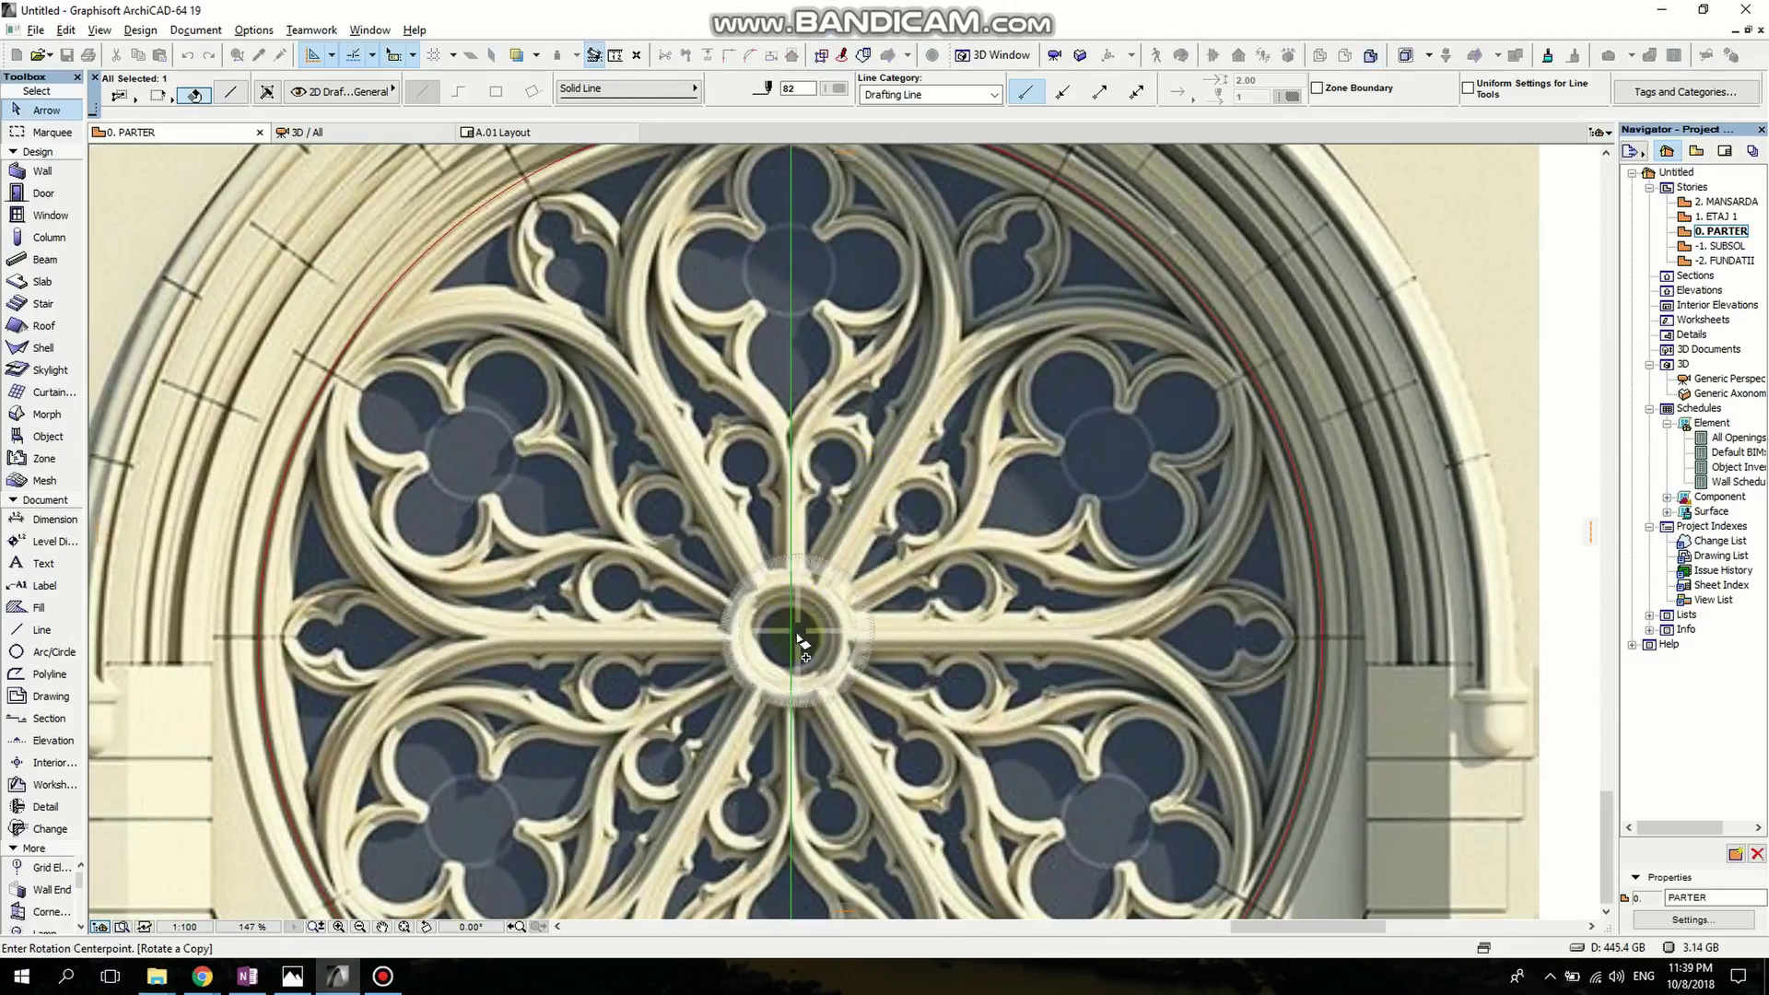
pyautogui.scroll(-3, 857, 525)
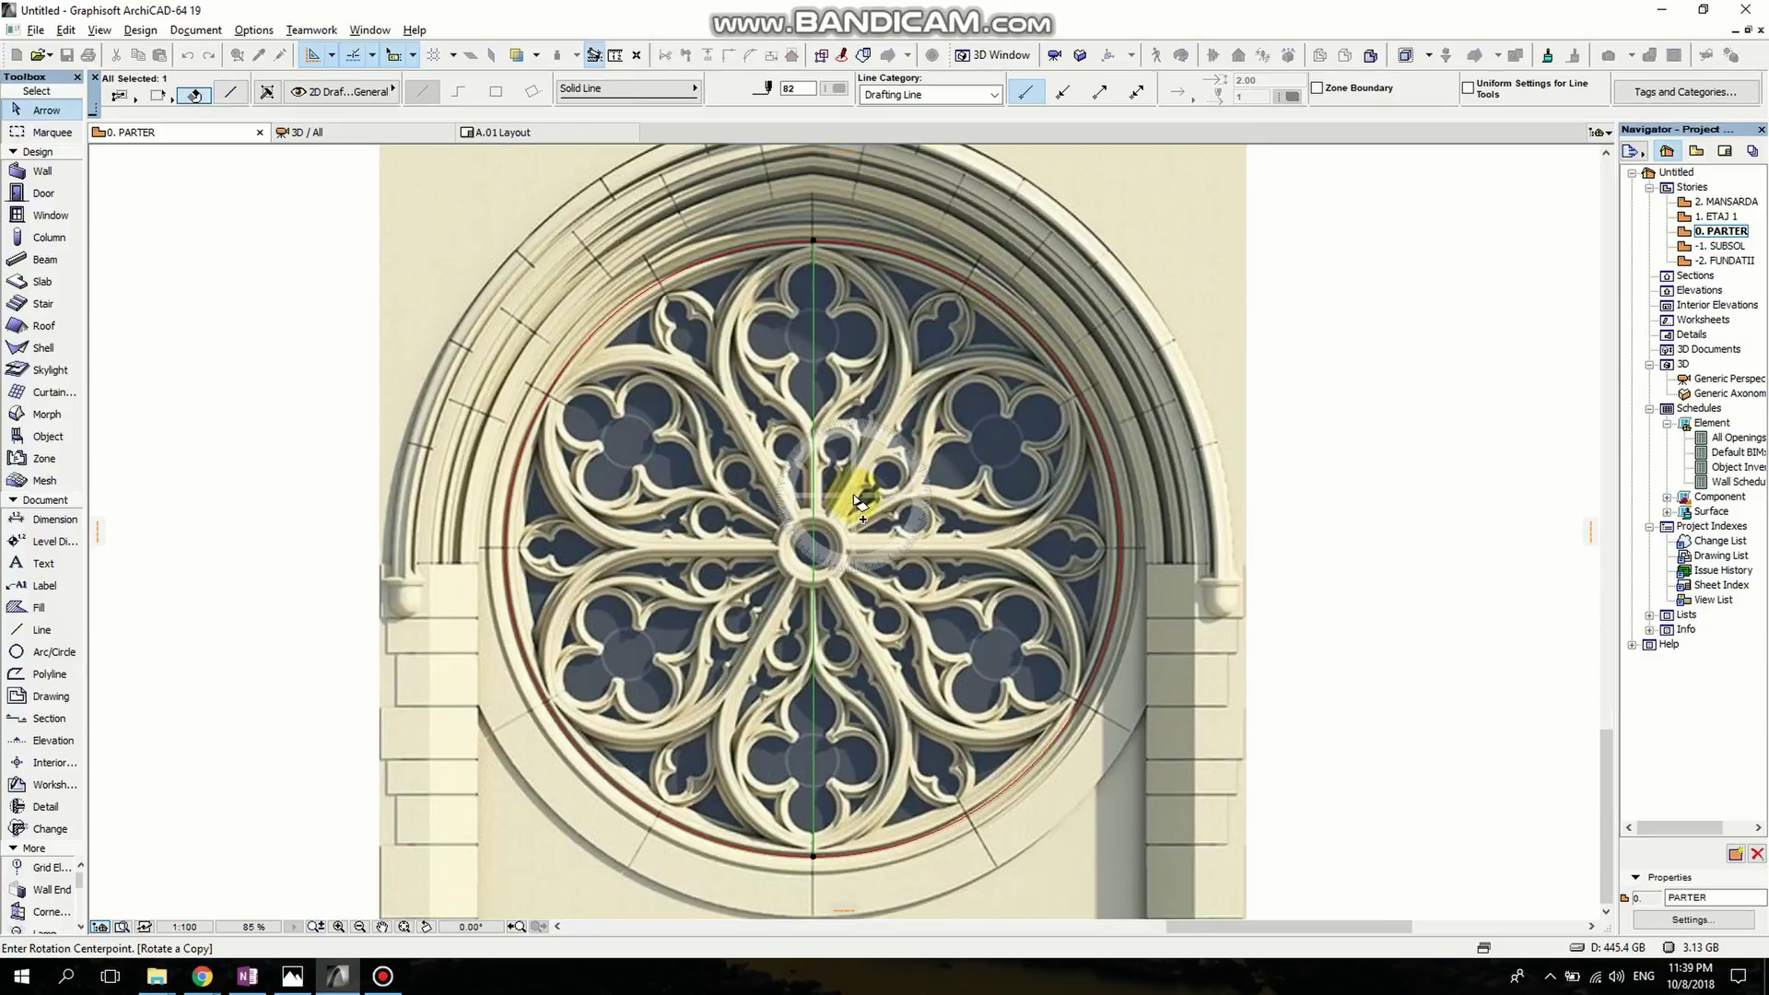
pyautogui.scroll(4, 822, 549)
pyautogui.press('Escape')
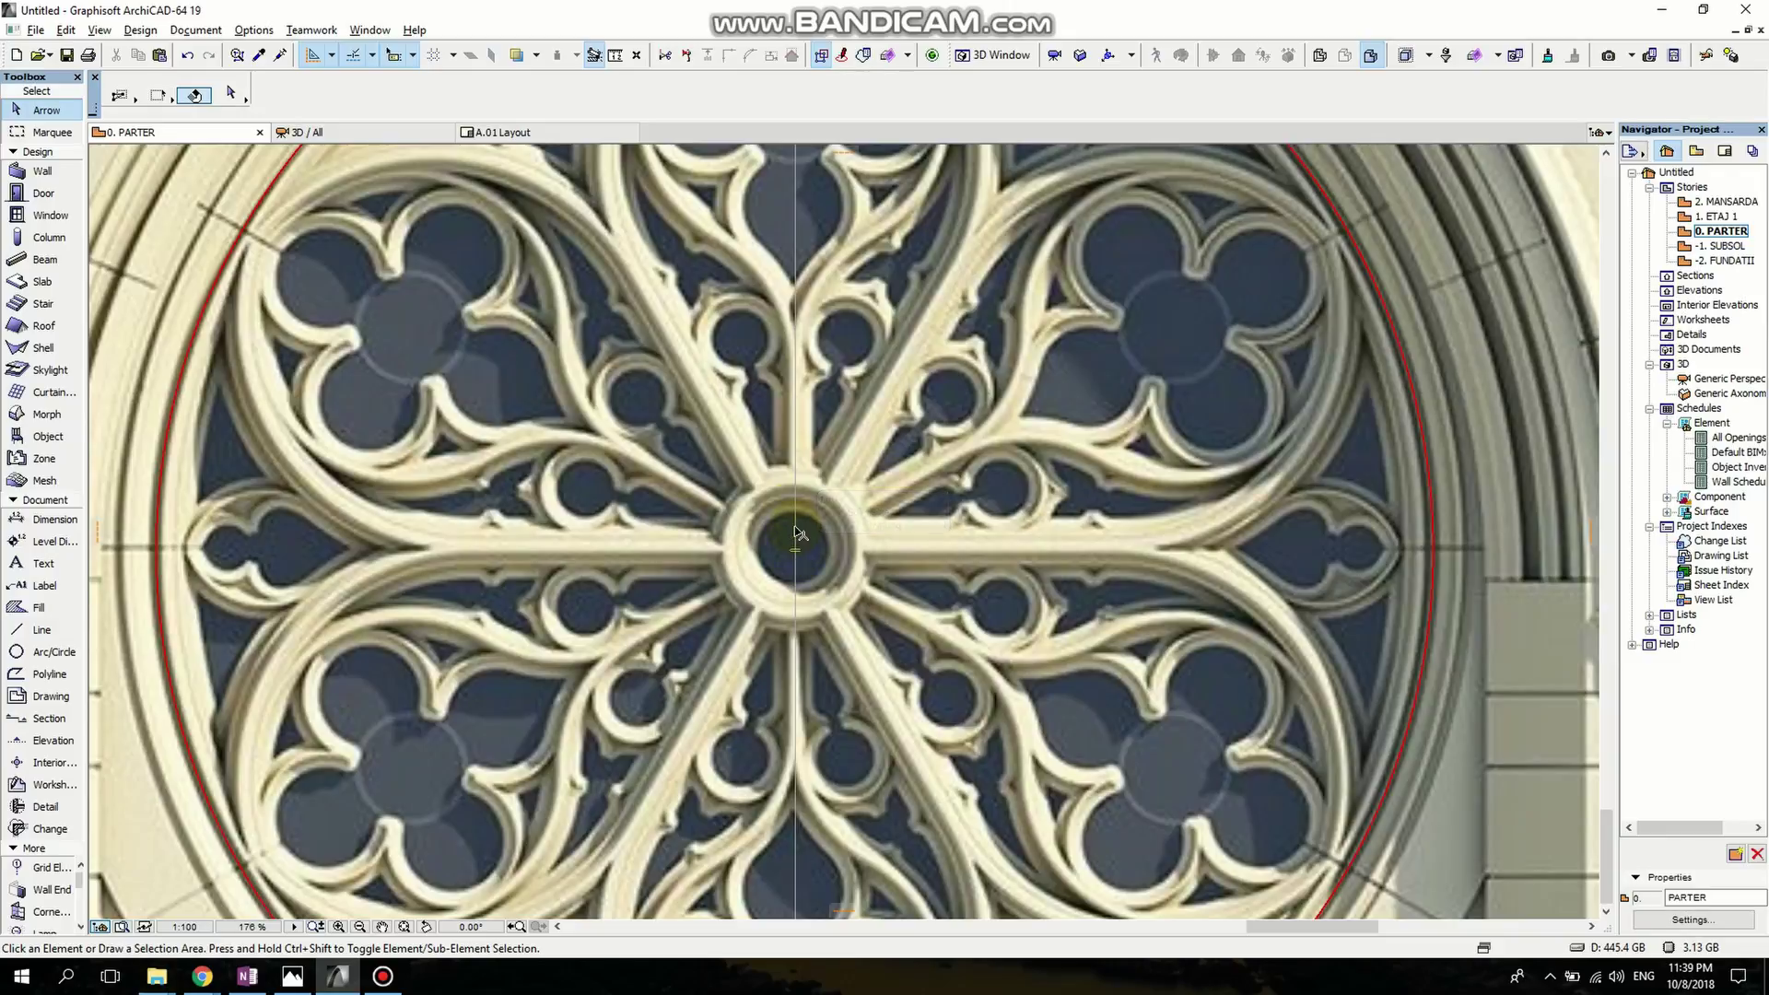
# Rotate a copy of the vertical line by 90° about the centre of the hub to form the horizontal axis.
pyautogui.click(795, 555)
pyautogui.scroll(2, 803, 558)
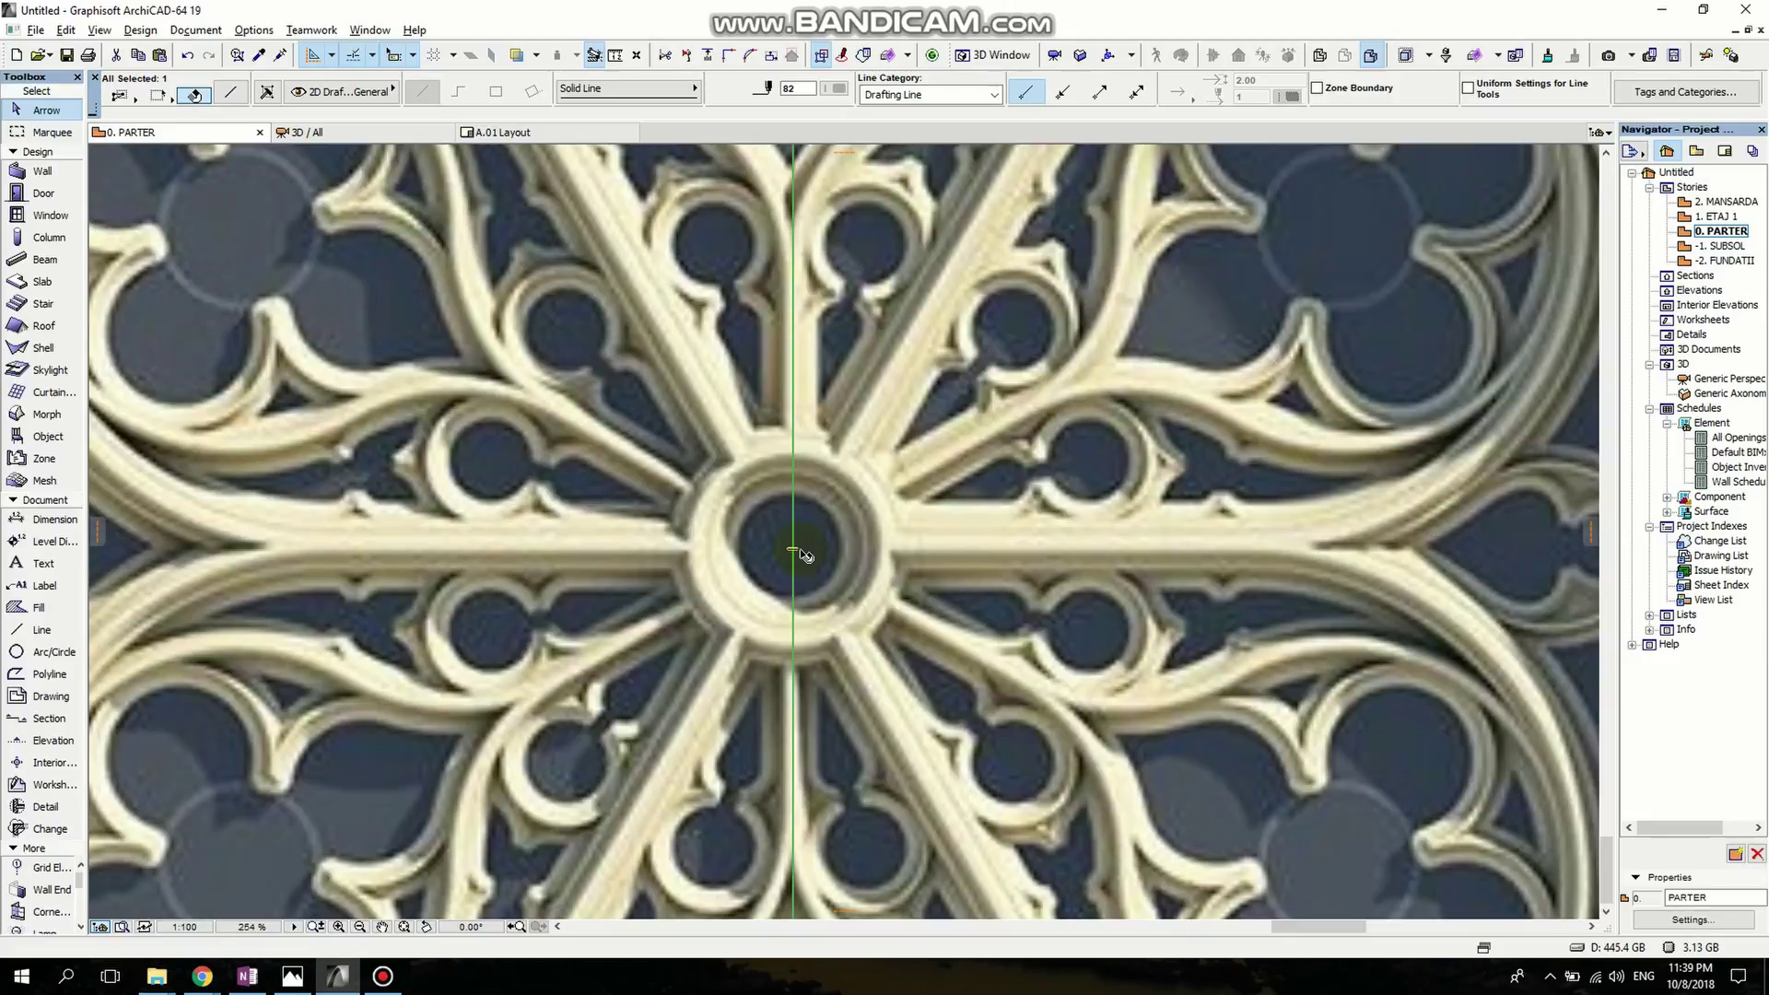
pyautogui.hotkey('ctrl', 'alt', 'e')
pyautogui.click(793, 551)
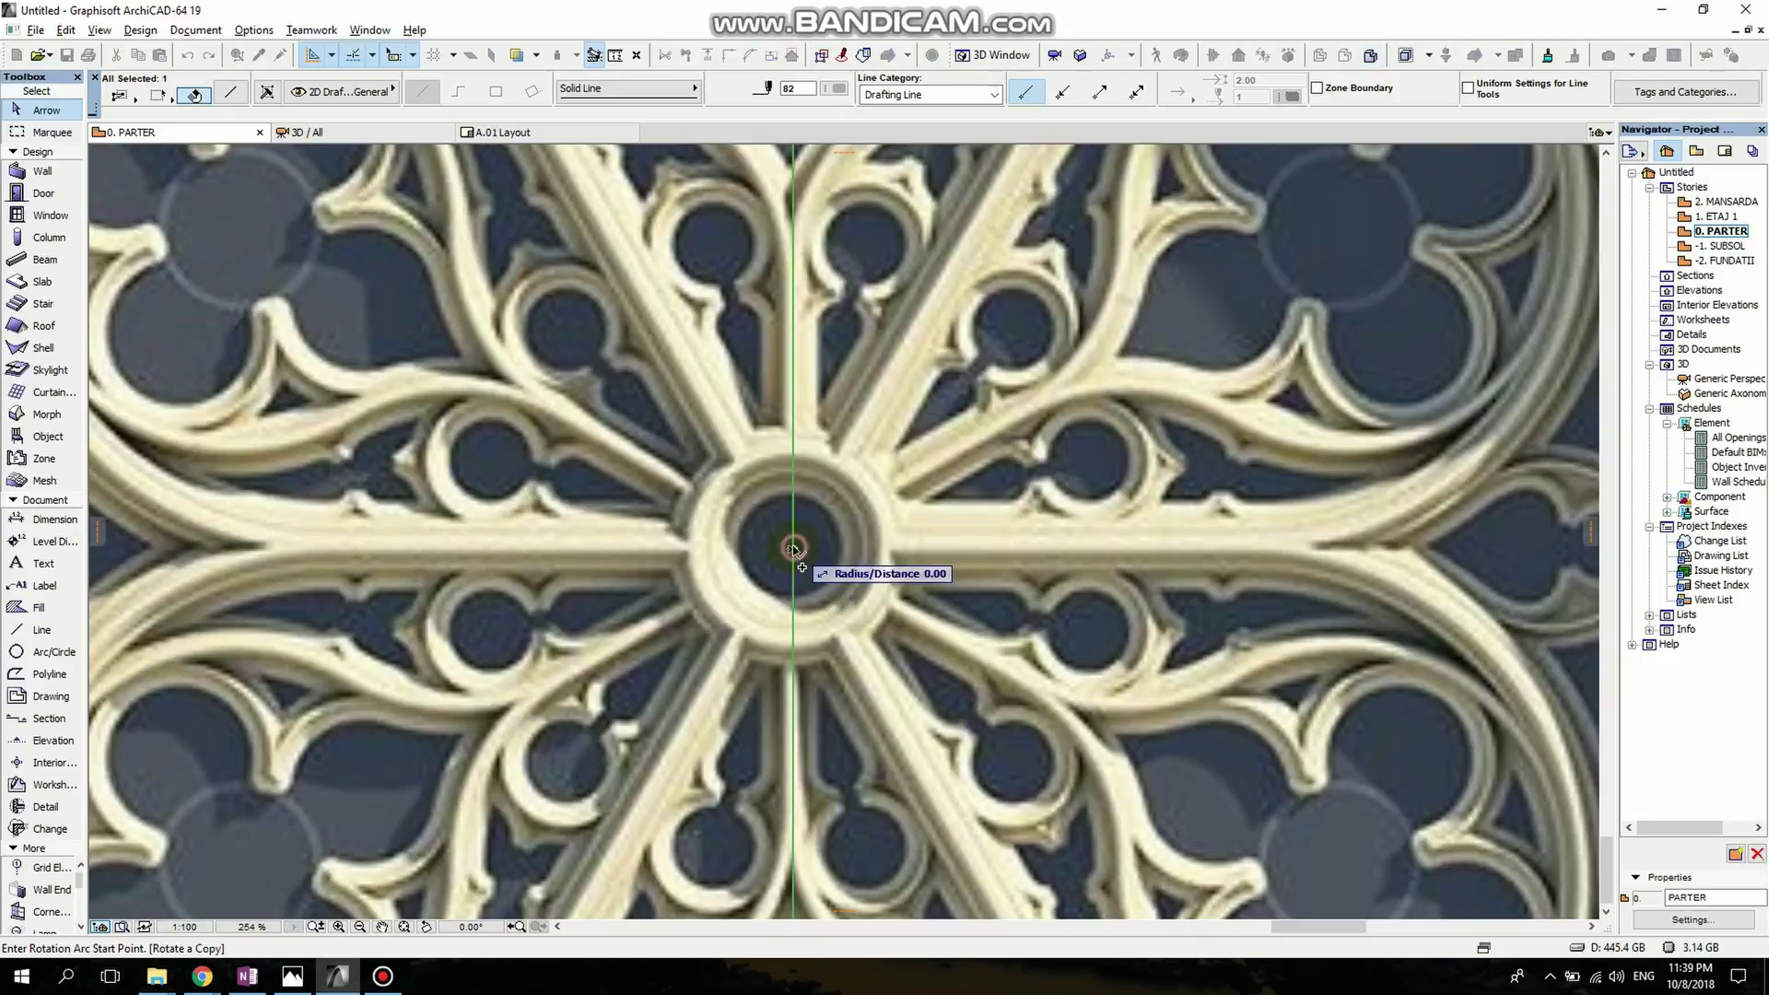
pyautogui.click(792, 399)
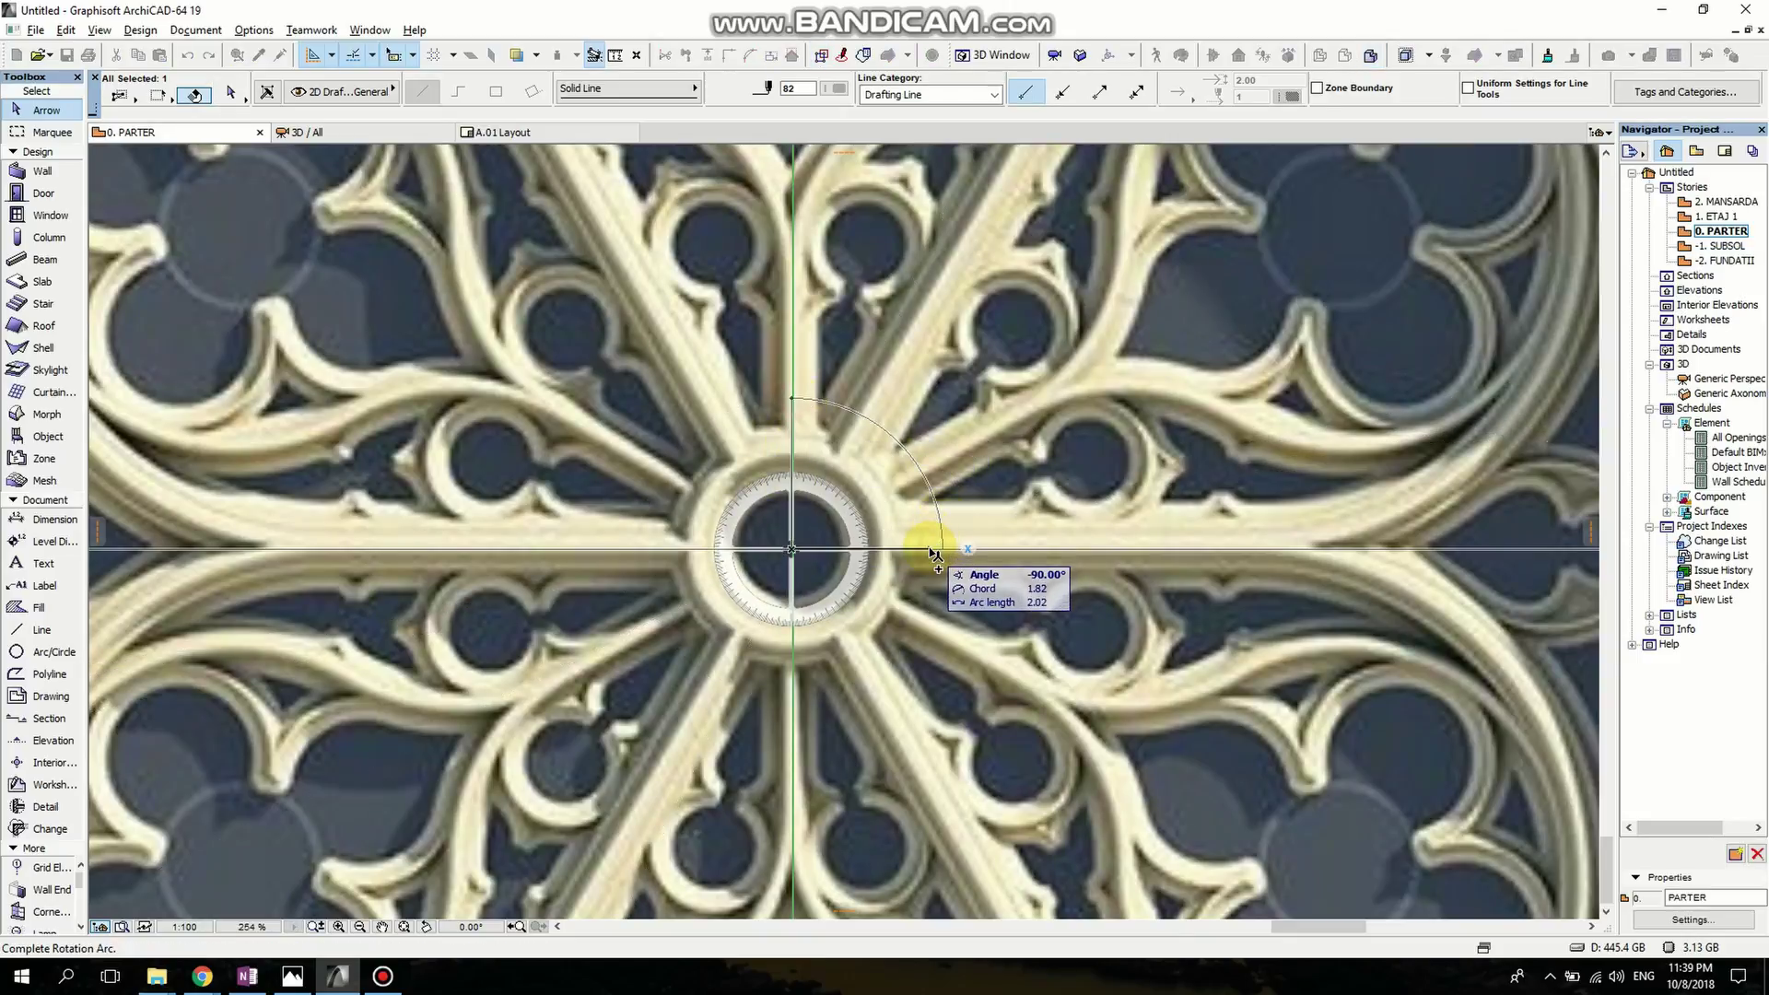
pyautogui.click(936, 554)
pyautogui.scroll(-7, 912, 564)
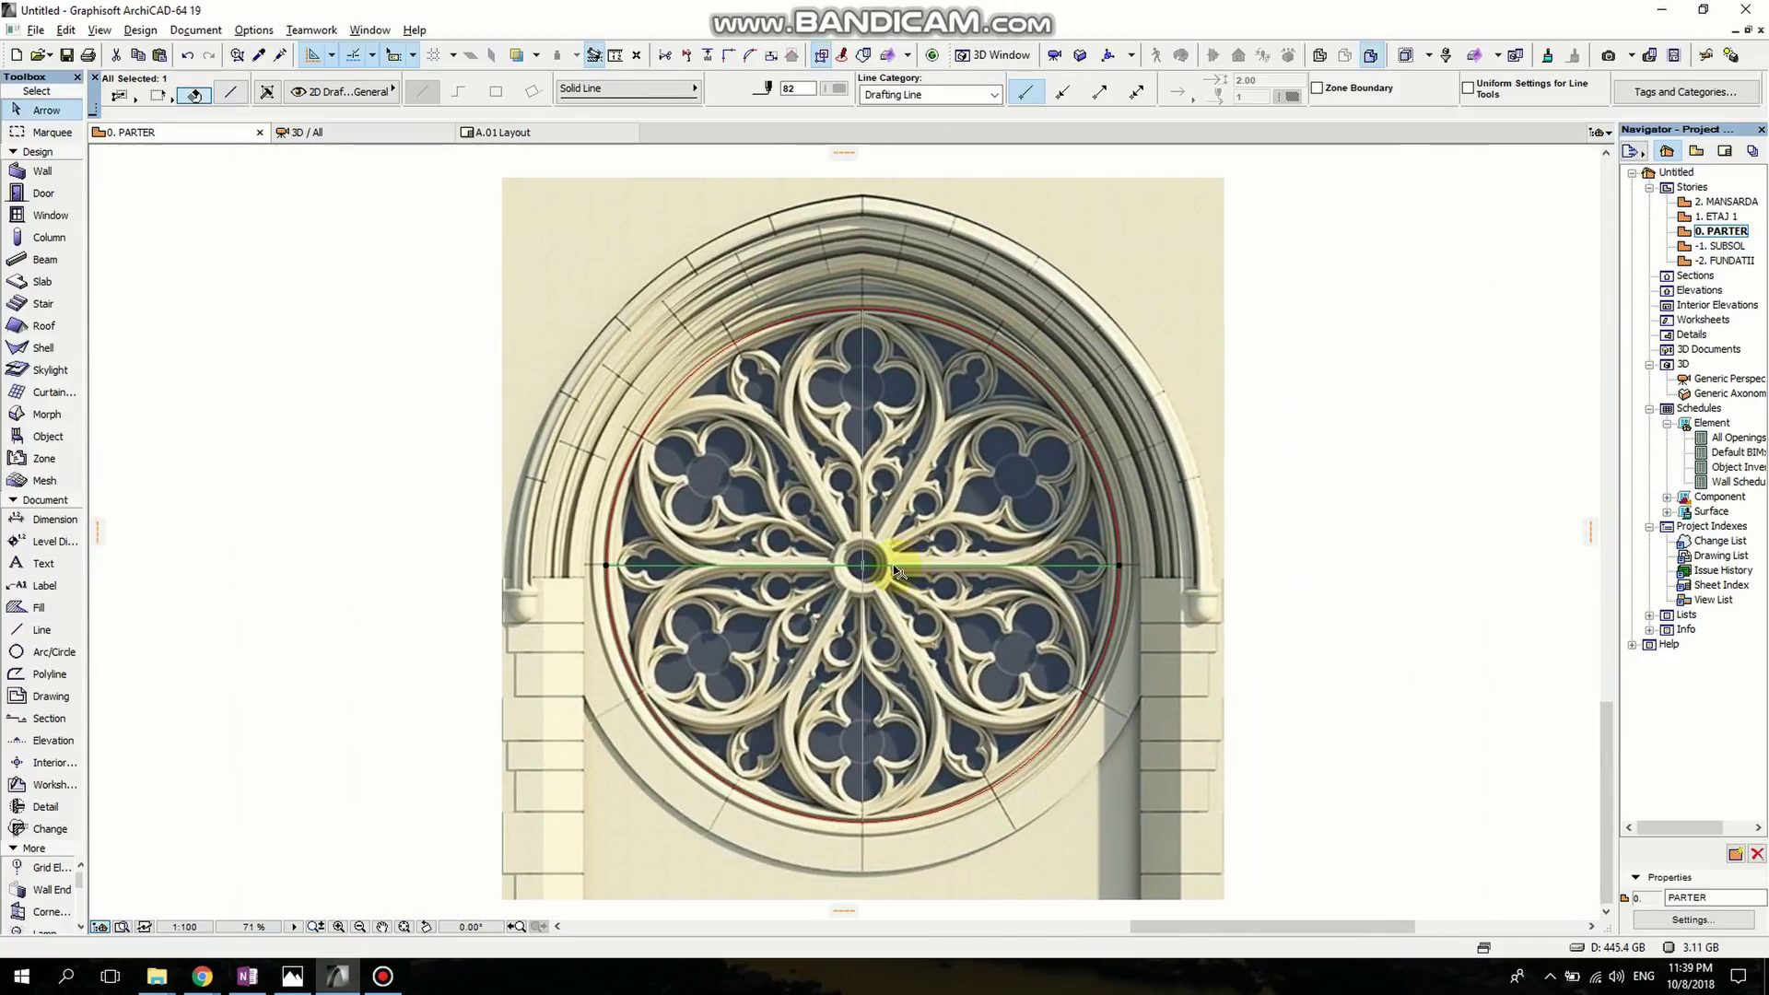
pyautogui.moveTo(788, 619)
pyautogui.mouseDown(button='middle')
pyautogui.moveTo(727, 677)
pyautogui.moveTo(797, 590)
pyautogui.mouseUp(button='middle')
pyautogui.press('Escape')
# Change the pen of both the vertical and horizontal axis lines to magenta pen 60, 0.25 mm.
pyautogui.scroll(4, 832, 626)
pyautogui.scroll(-3, 600, 634)
pyautogui.click(754, 533)
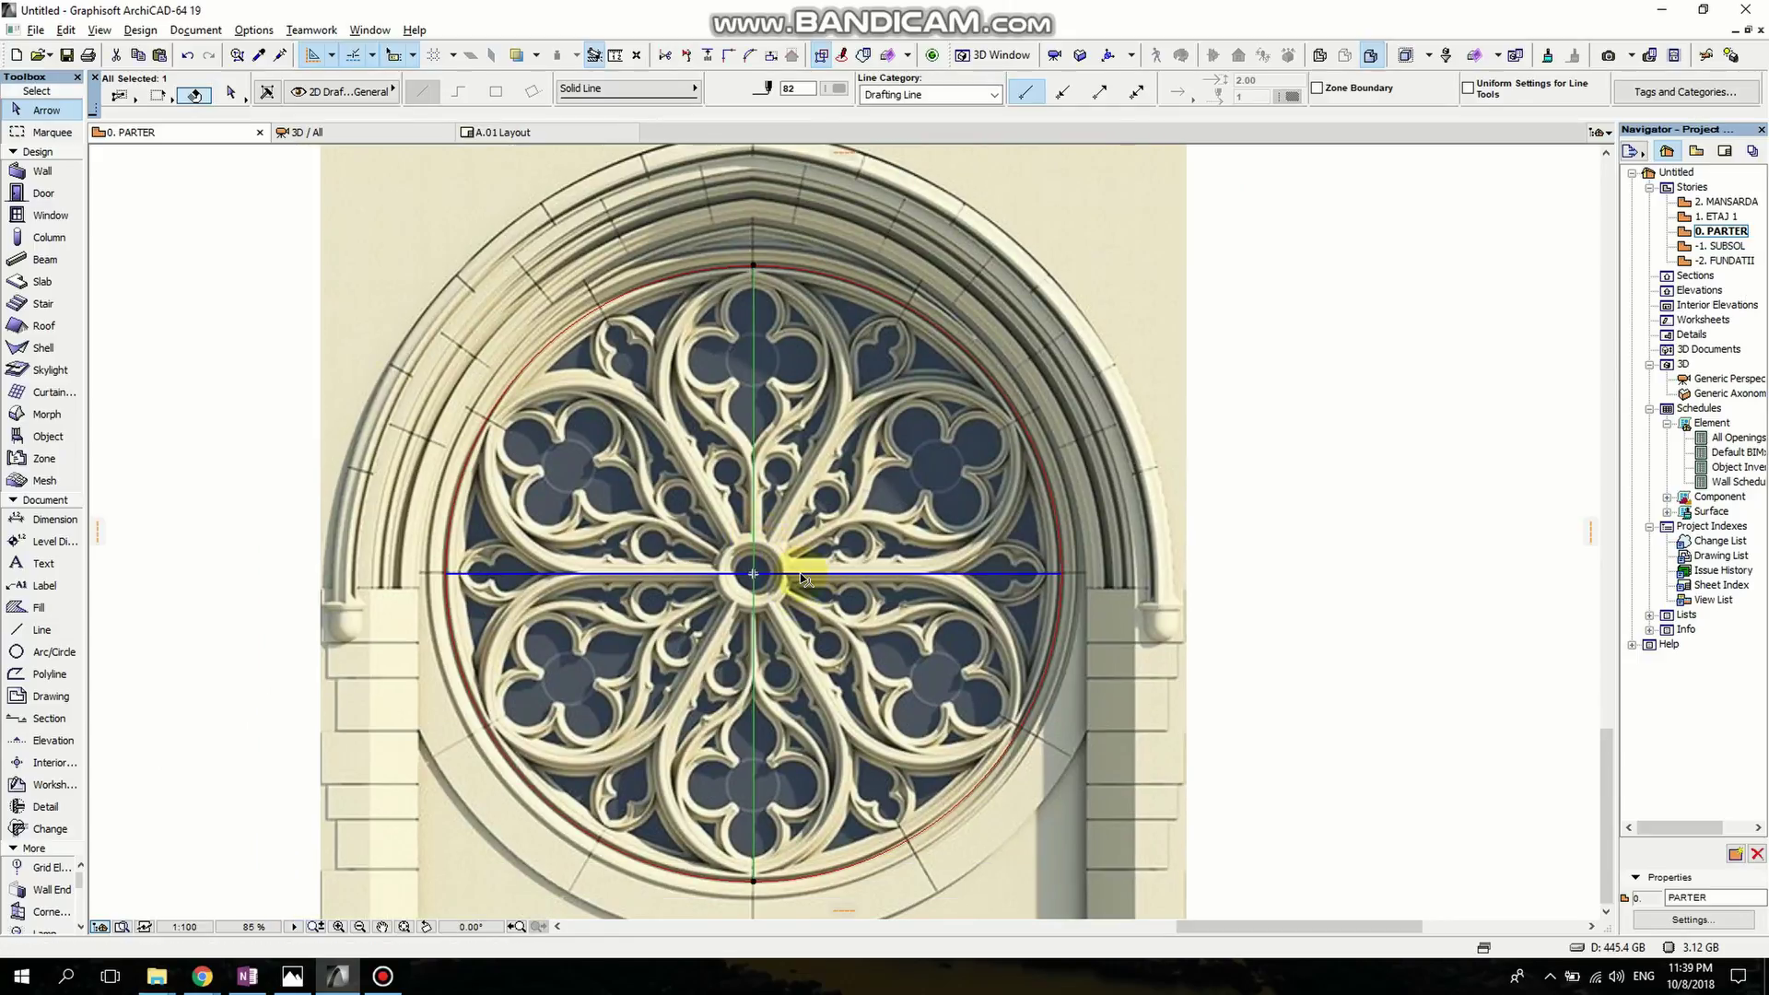
pyautogui.keyDown('shift'); pyautogui.click(803, 574); pyautogui.keyUp('shift')
pyautogui.click(840, 89)
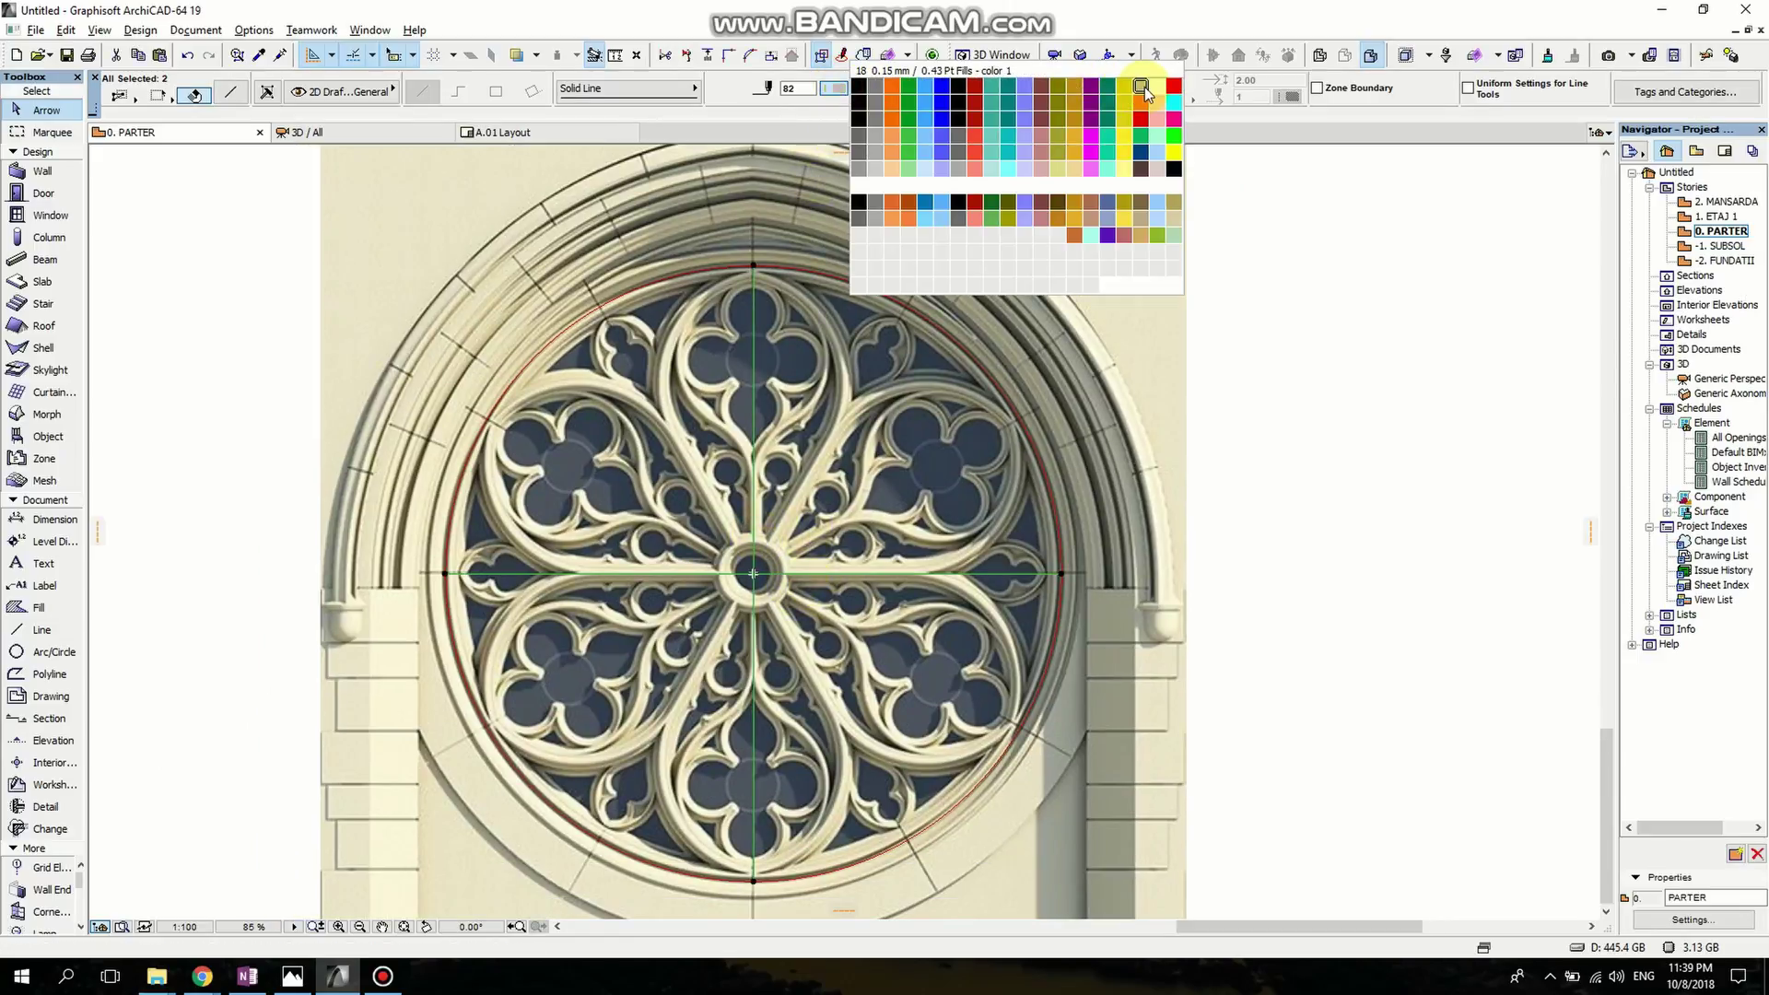
pyautogui.click(1042, 90)
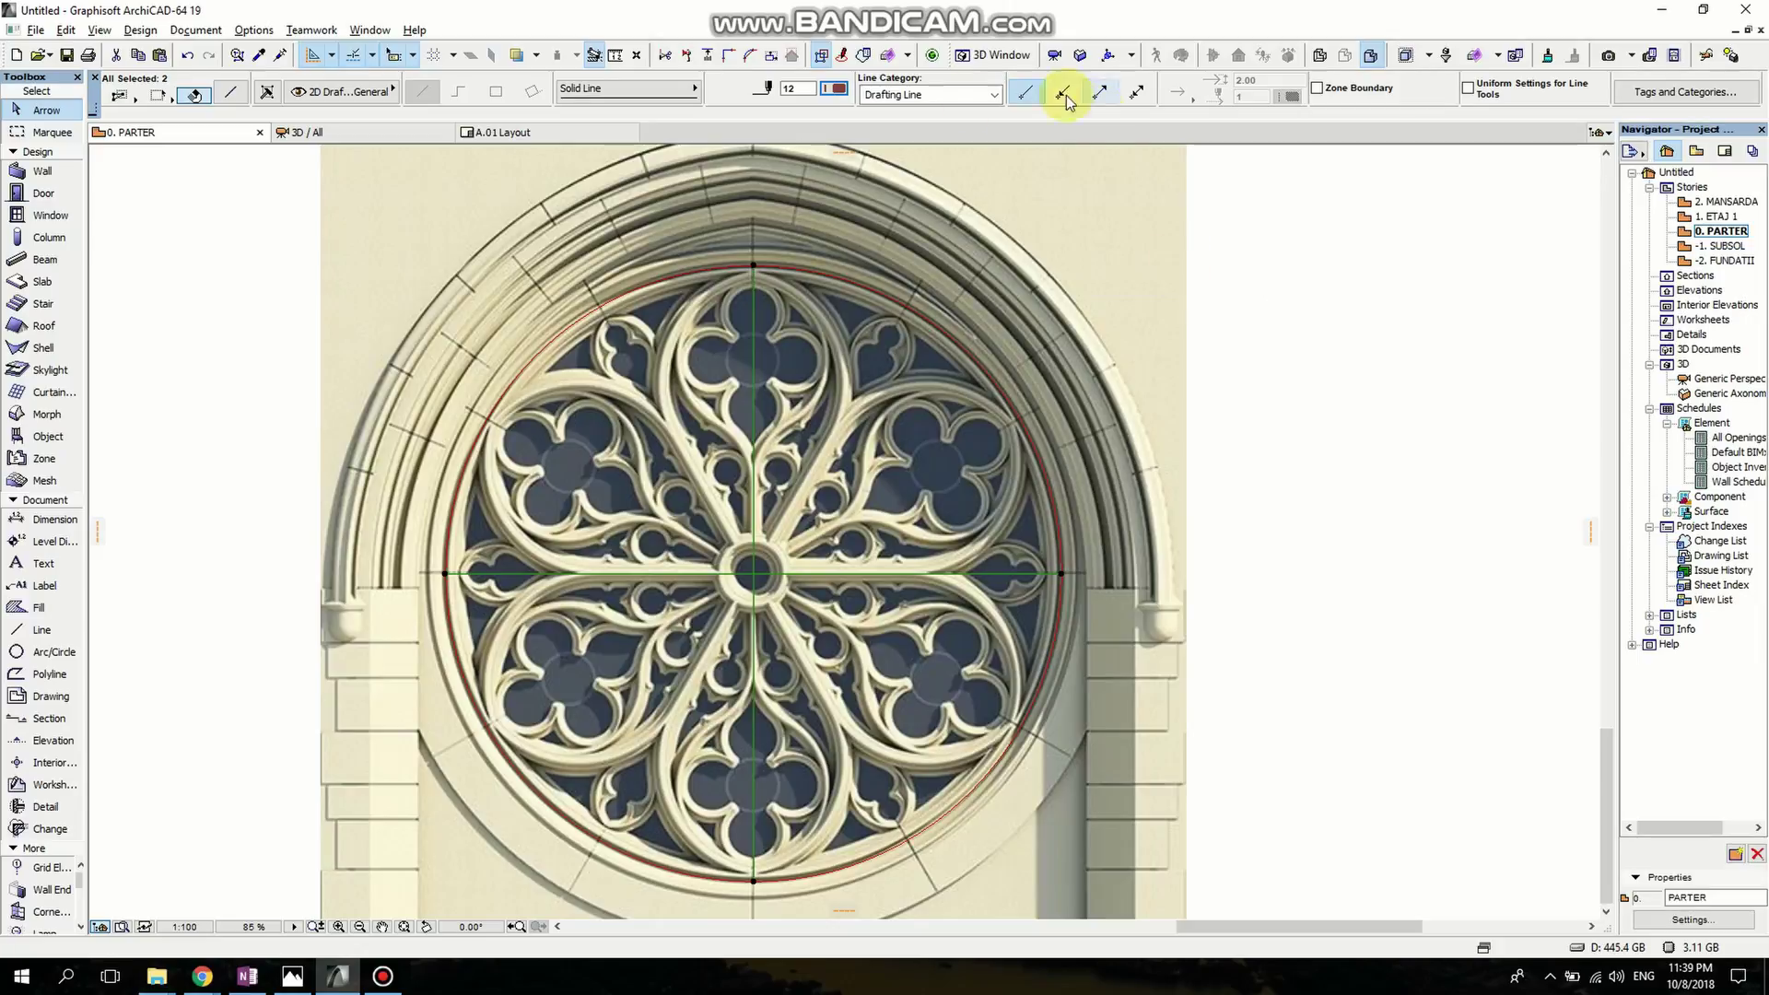
pyautogui.click(839, 89)
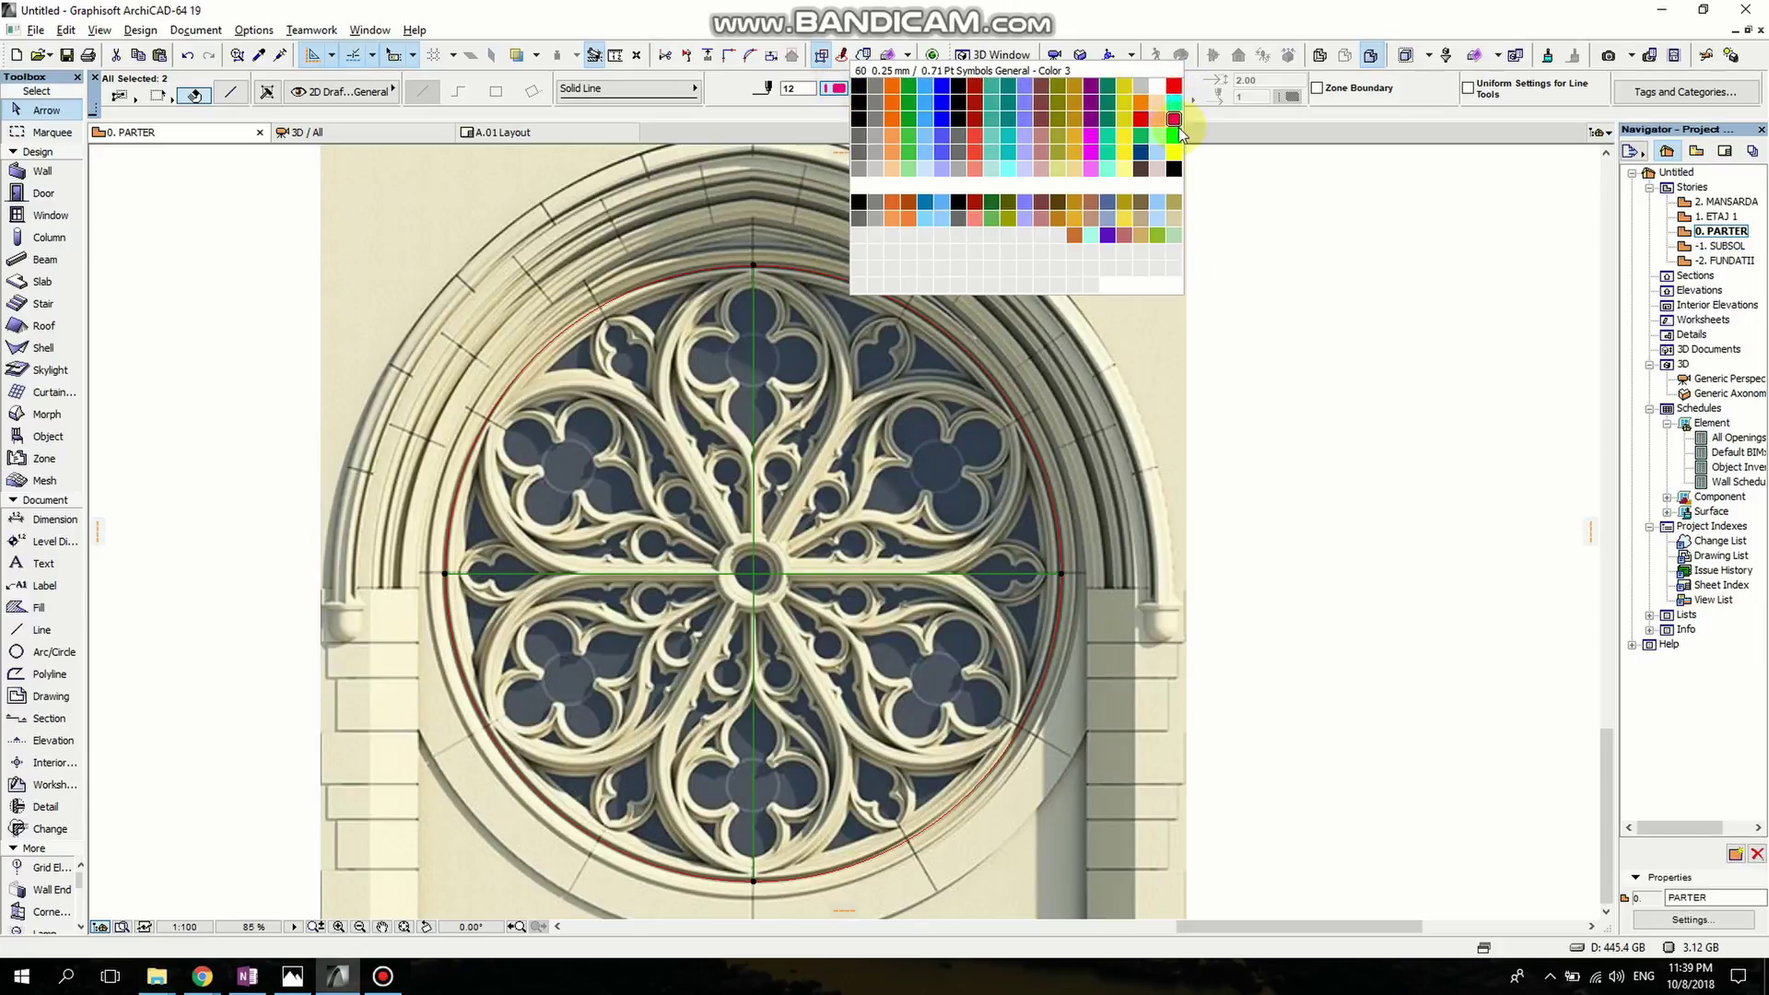
pyautogui.click(1175, 125)
pyautogui.click(1315, 387)
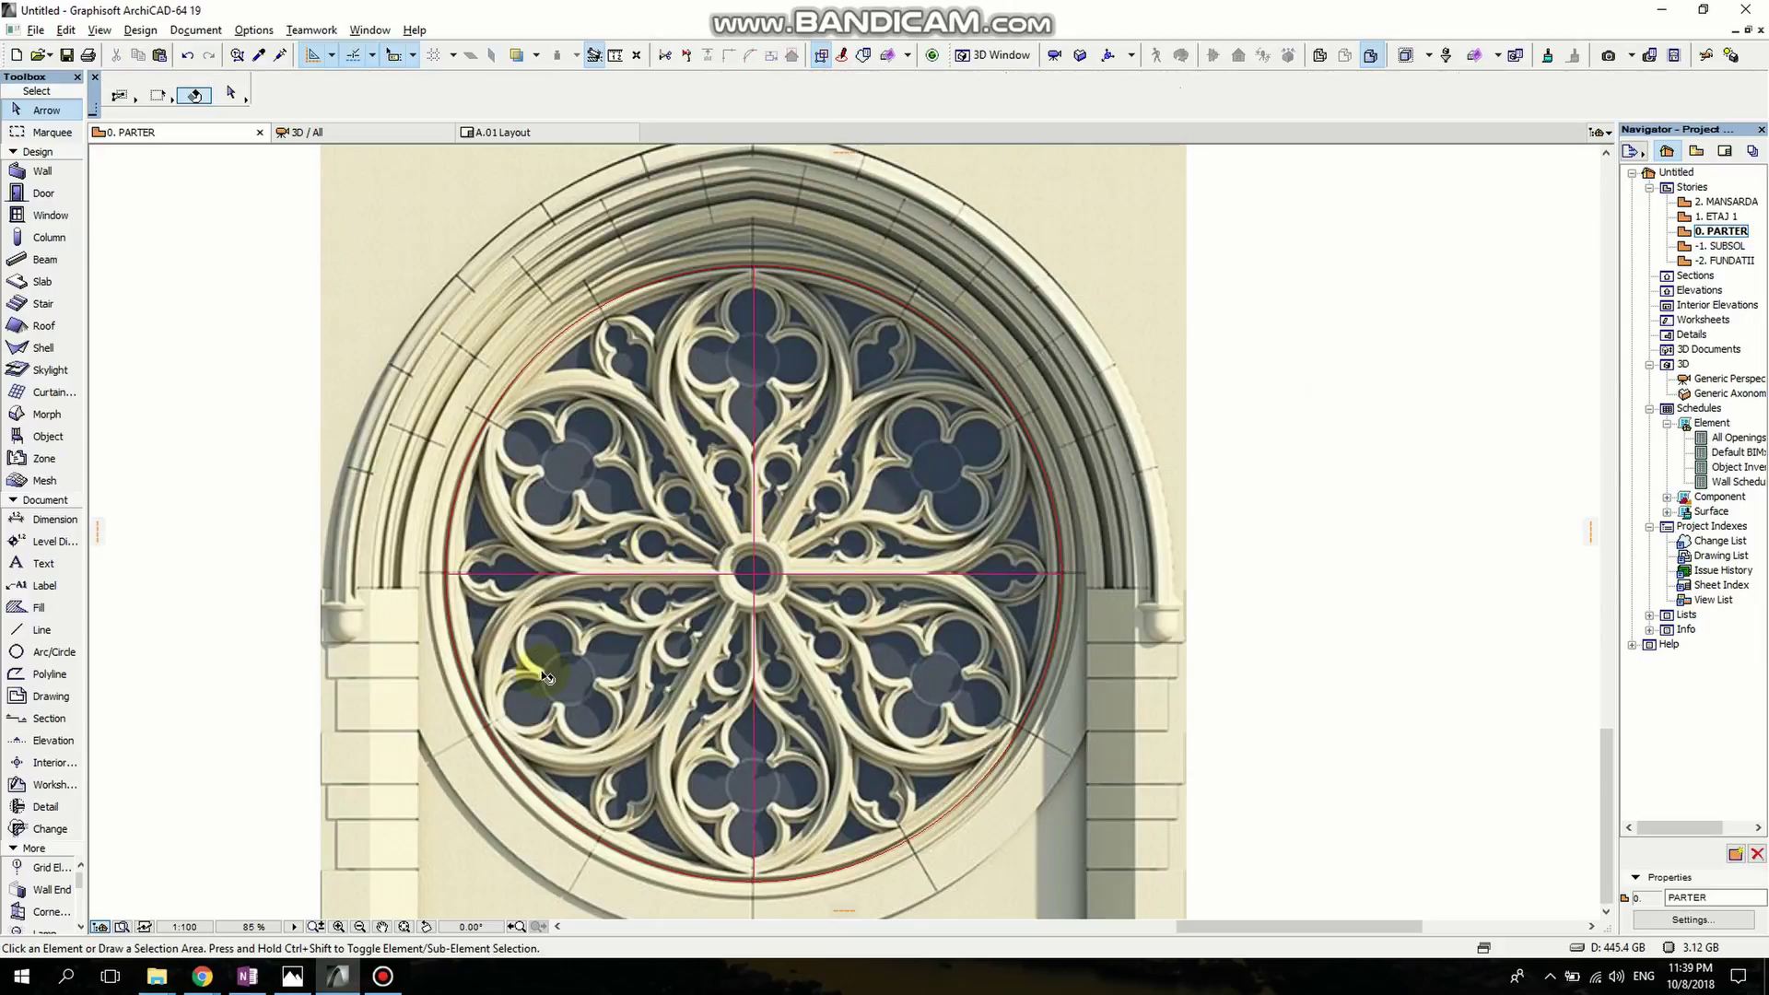
# Trace the left outer curve of the top petal with a spline, from its lower left side up to its tip on the vertical axis.
pyautogui.moveTo(546, 678); pyautogui.dragTo(567, 655, button='middle')
pyautogui.moveTo(815, 594); pyautogui.dragTo(807, 702, button='middle')
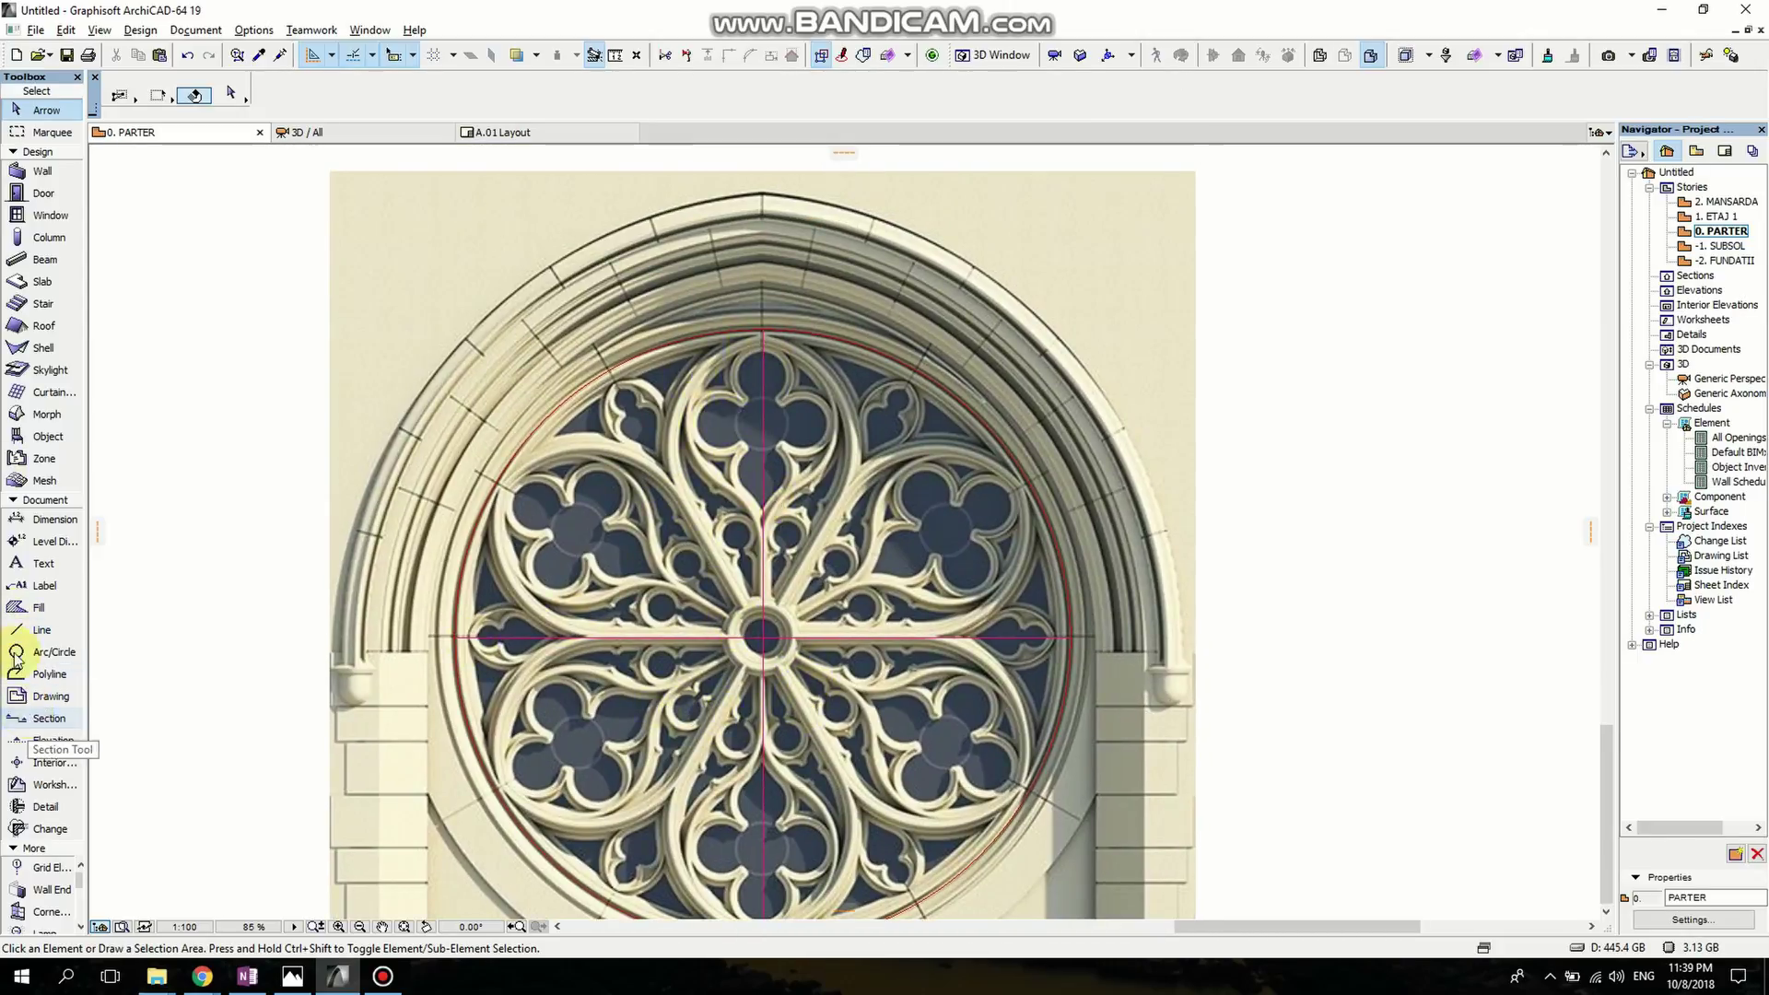
pyautogui.click(25, 503)
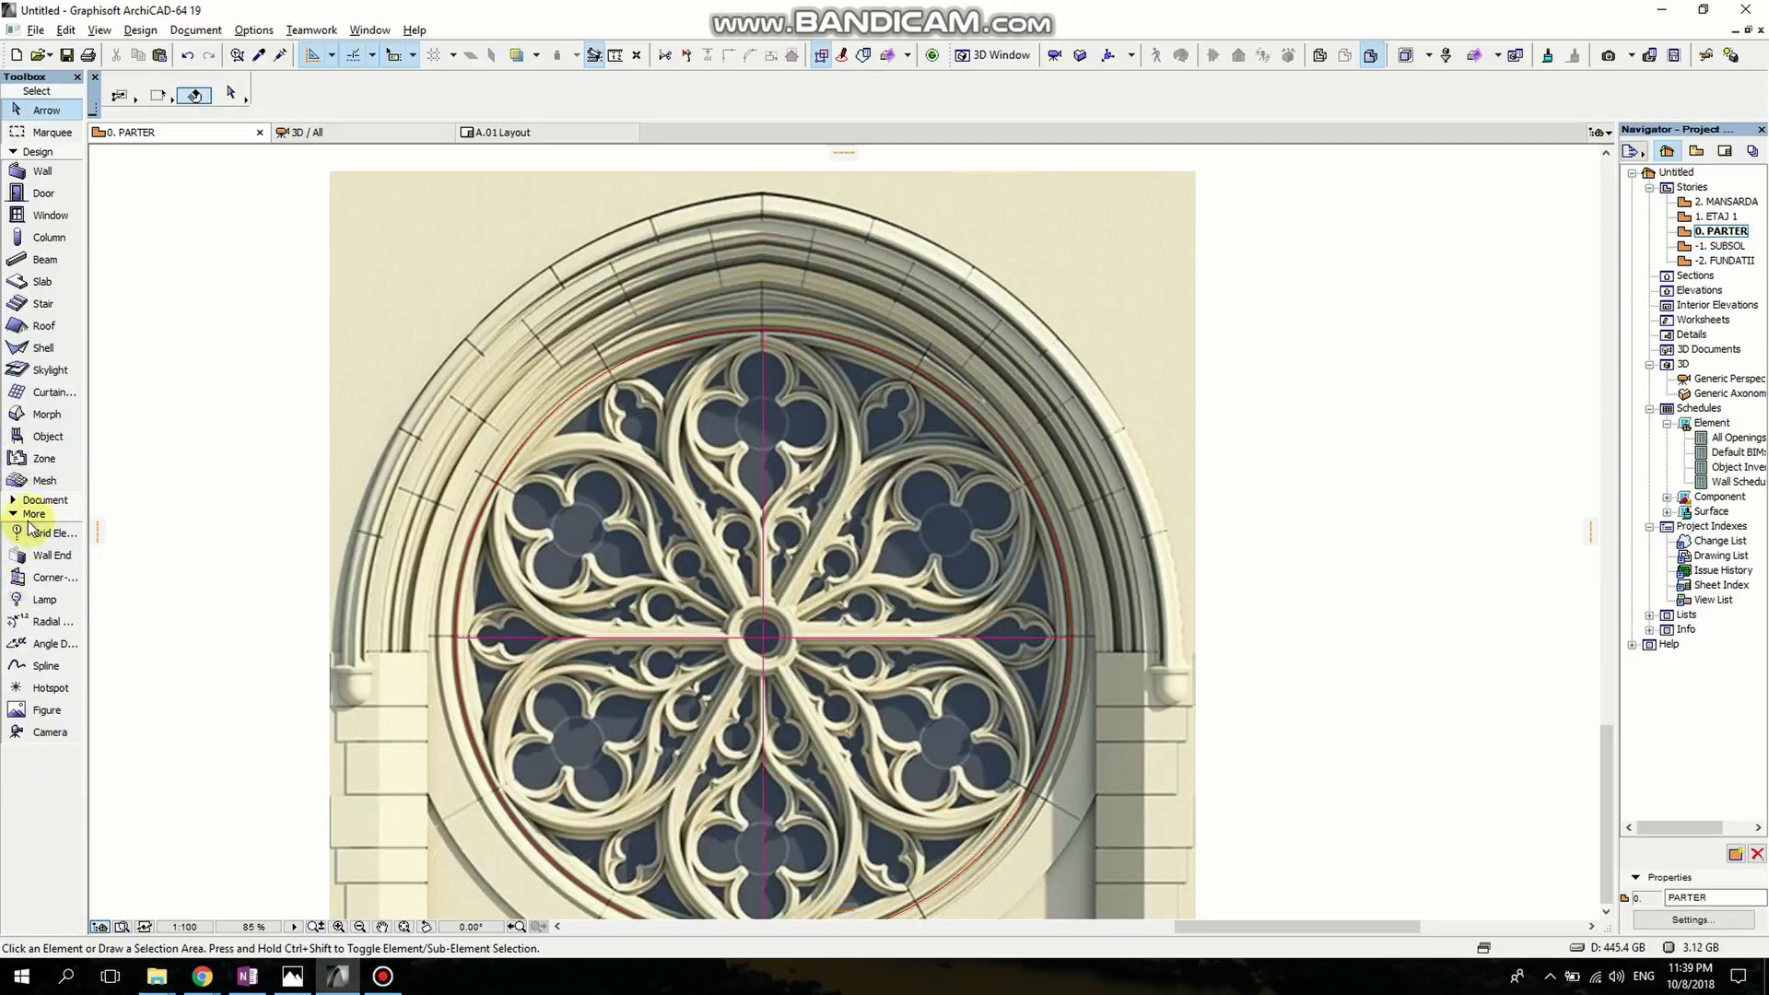
pyautogui.click(46, 665)
pyautogui.scroll(4, 711, 506)
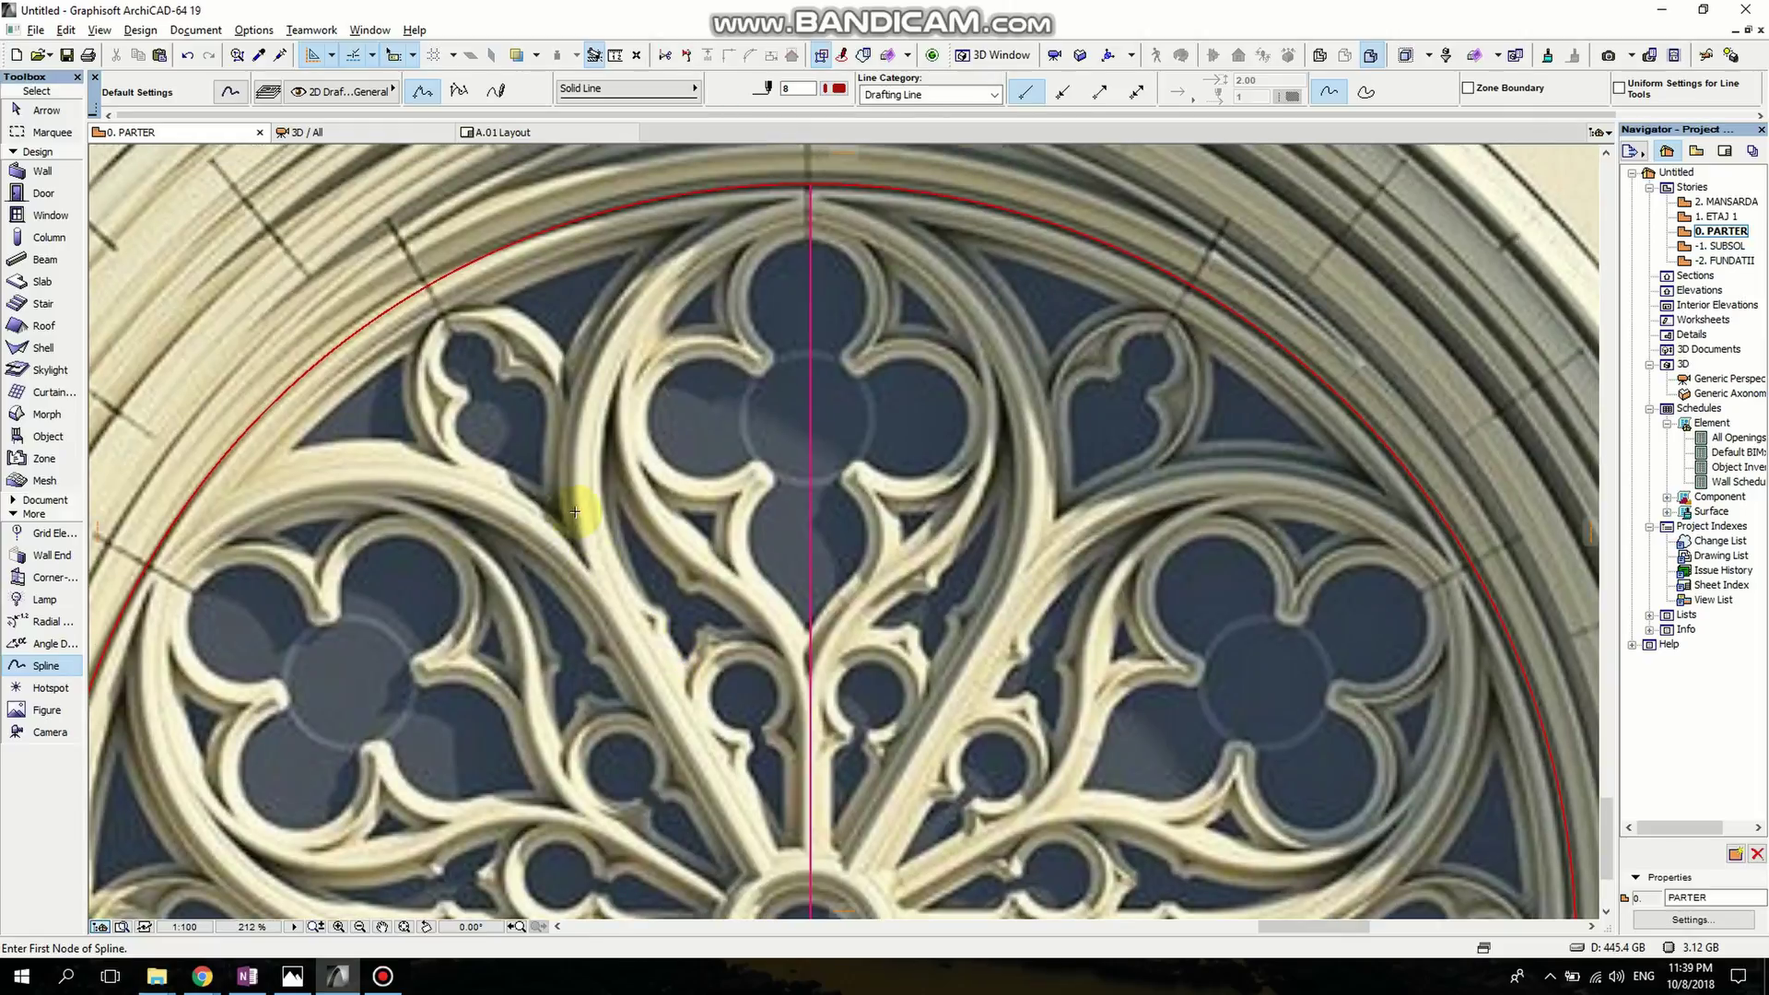
pyautogui.click(597, 576)
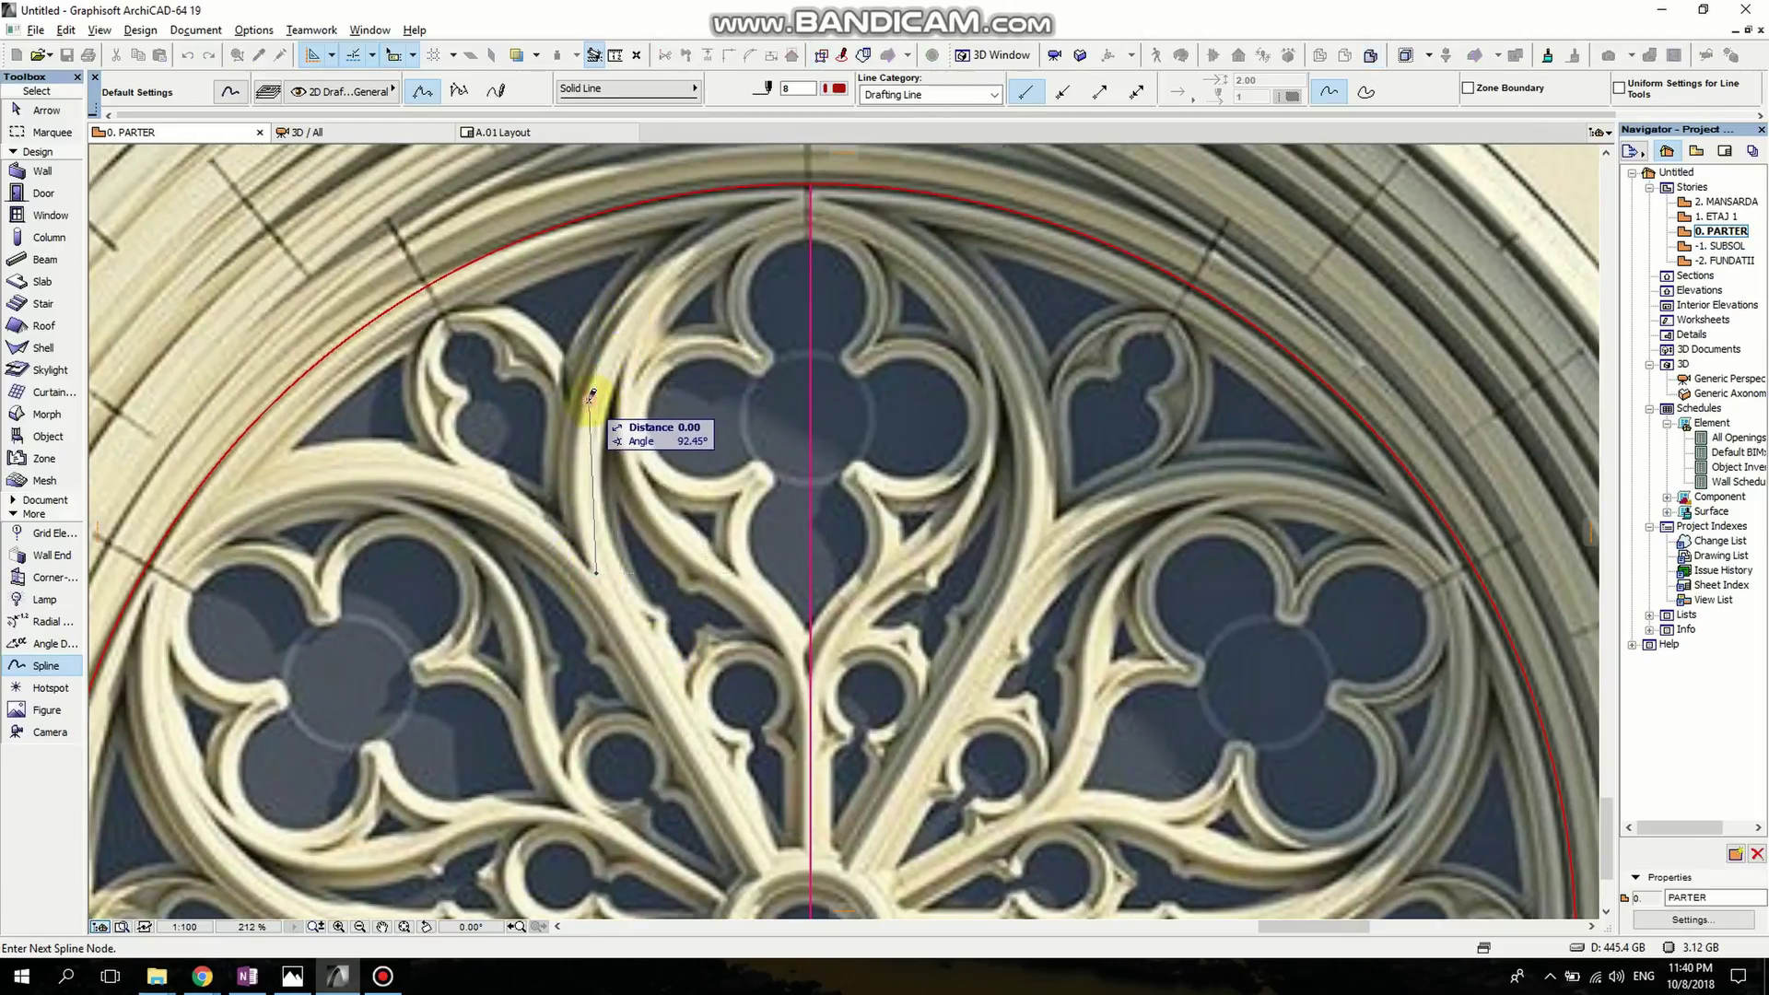
pyautogui.moveTo(591, 397); pyautogui.dragTo(610, 339)
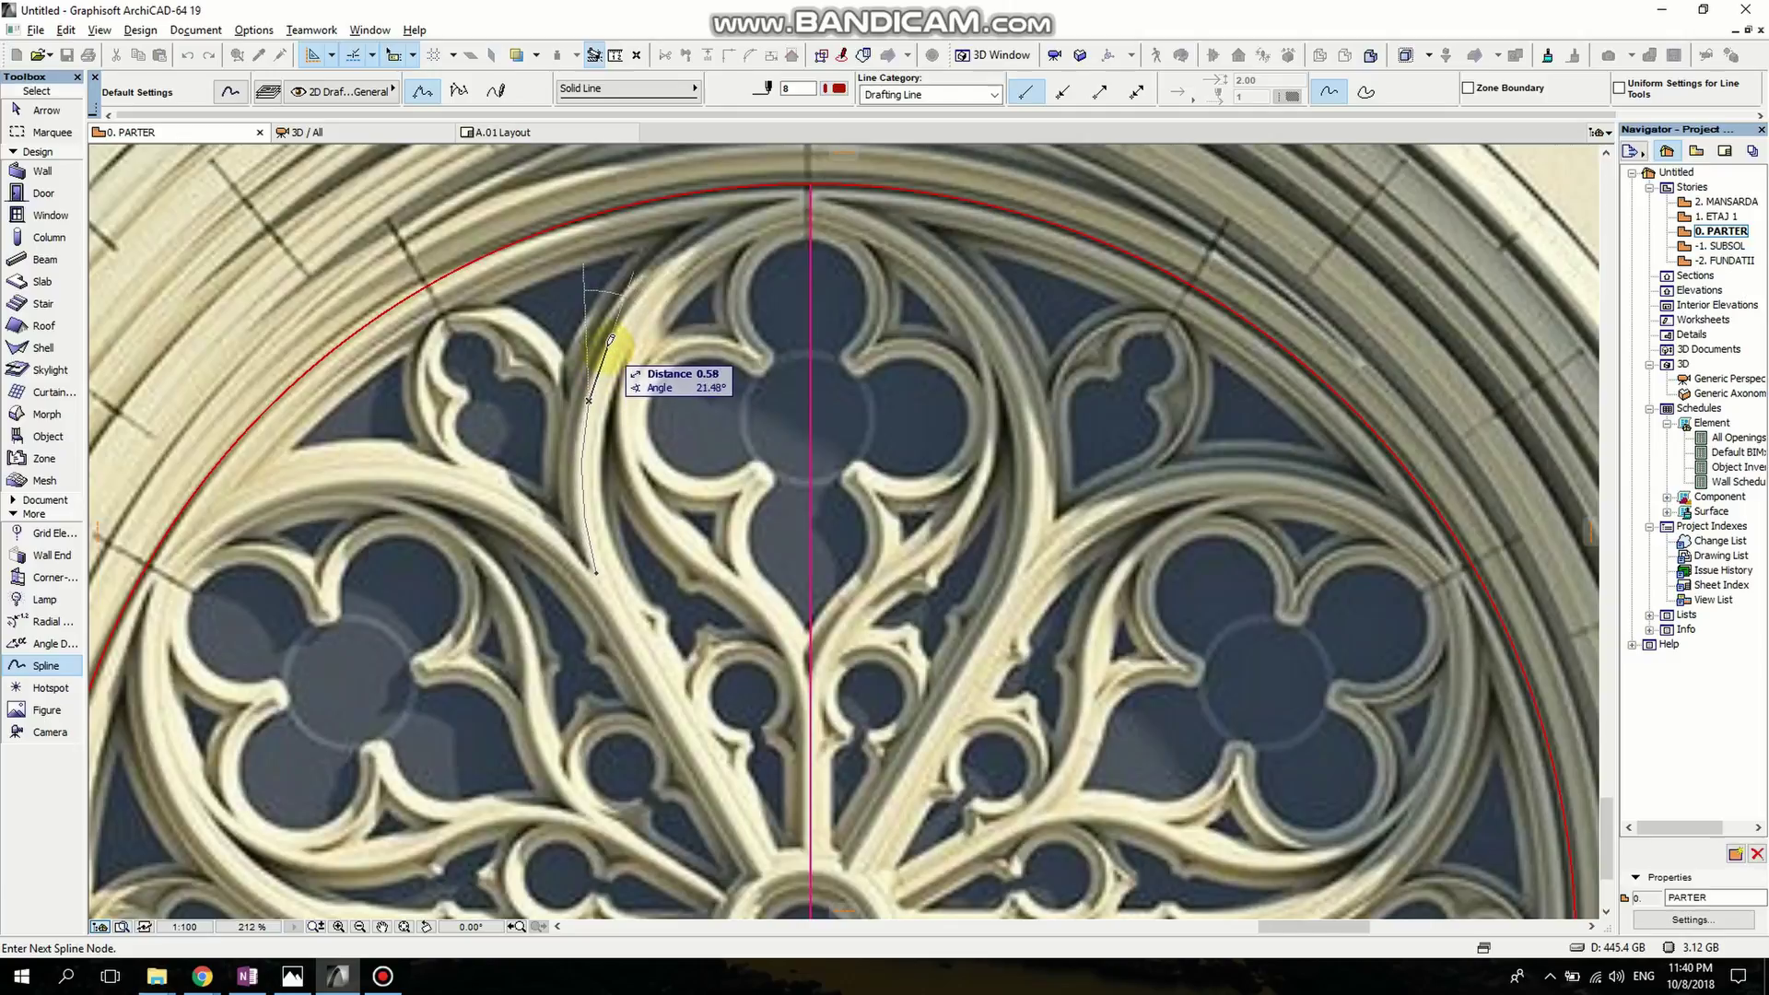
pyautogui.click(617, 345)
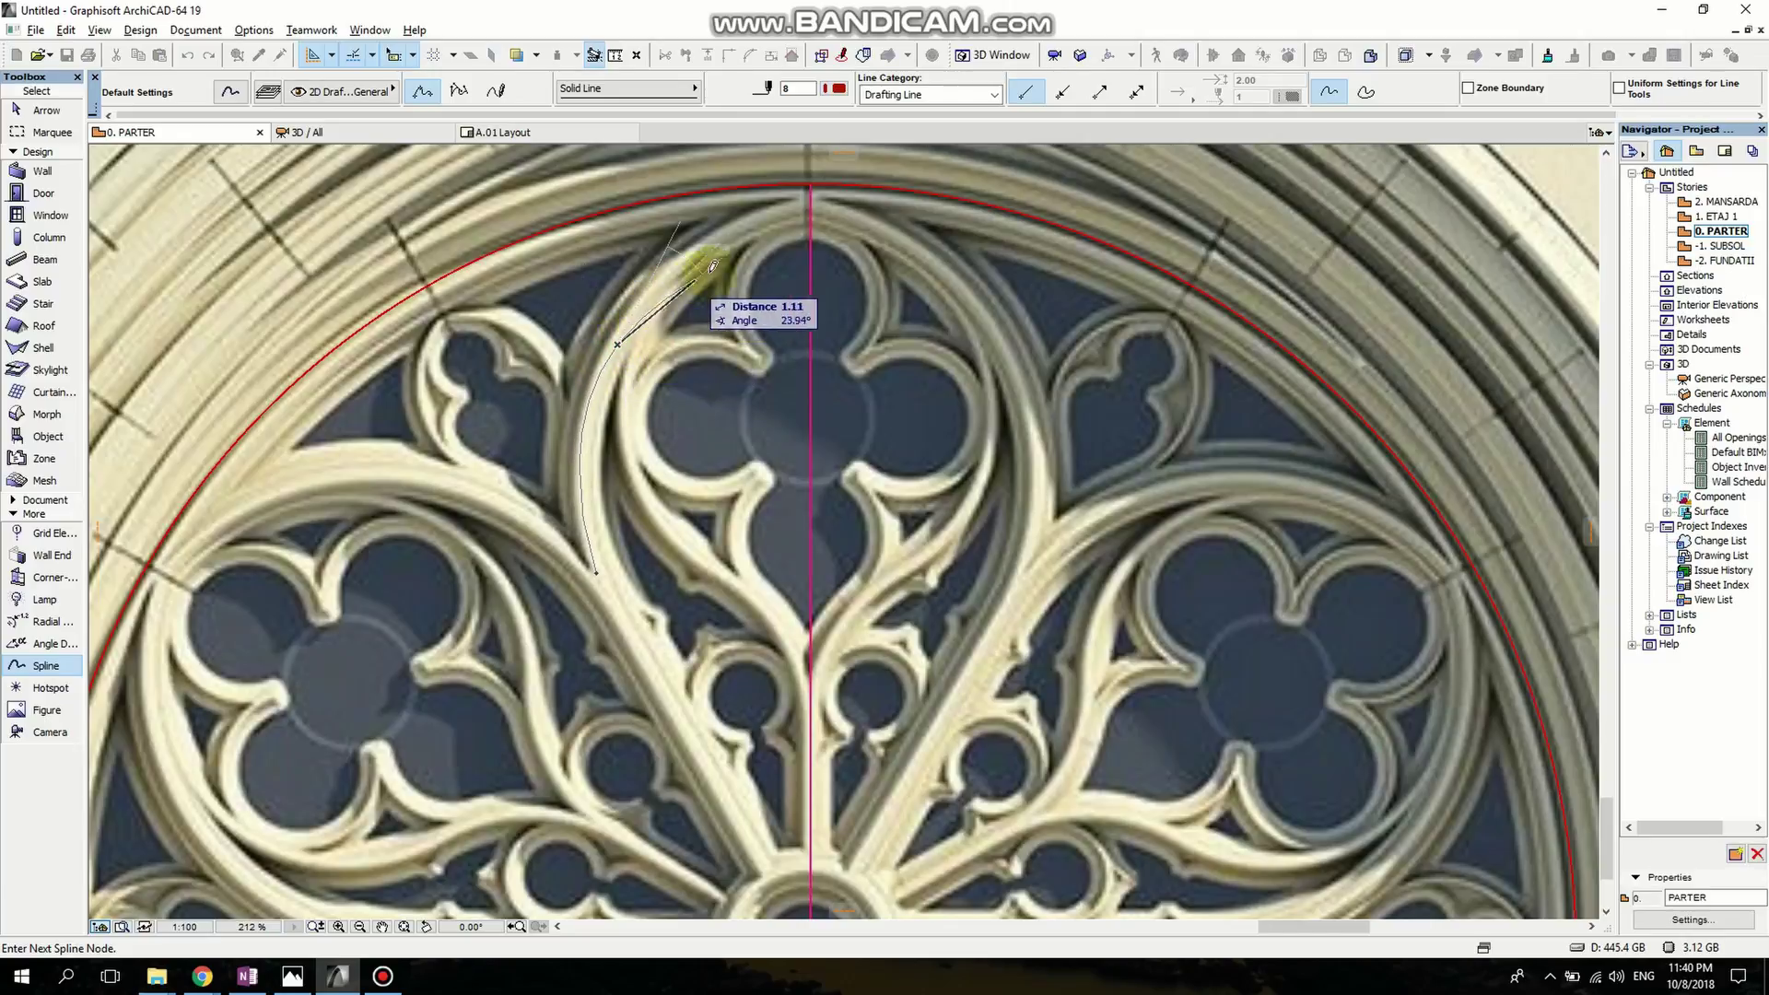
pyautogui.moveTo(713, 266); pyautogui.dragTo(813, 193)
pyautogui.scroll(5, 817, 195)
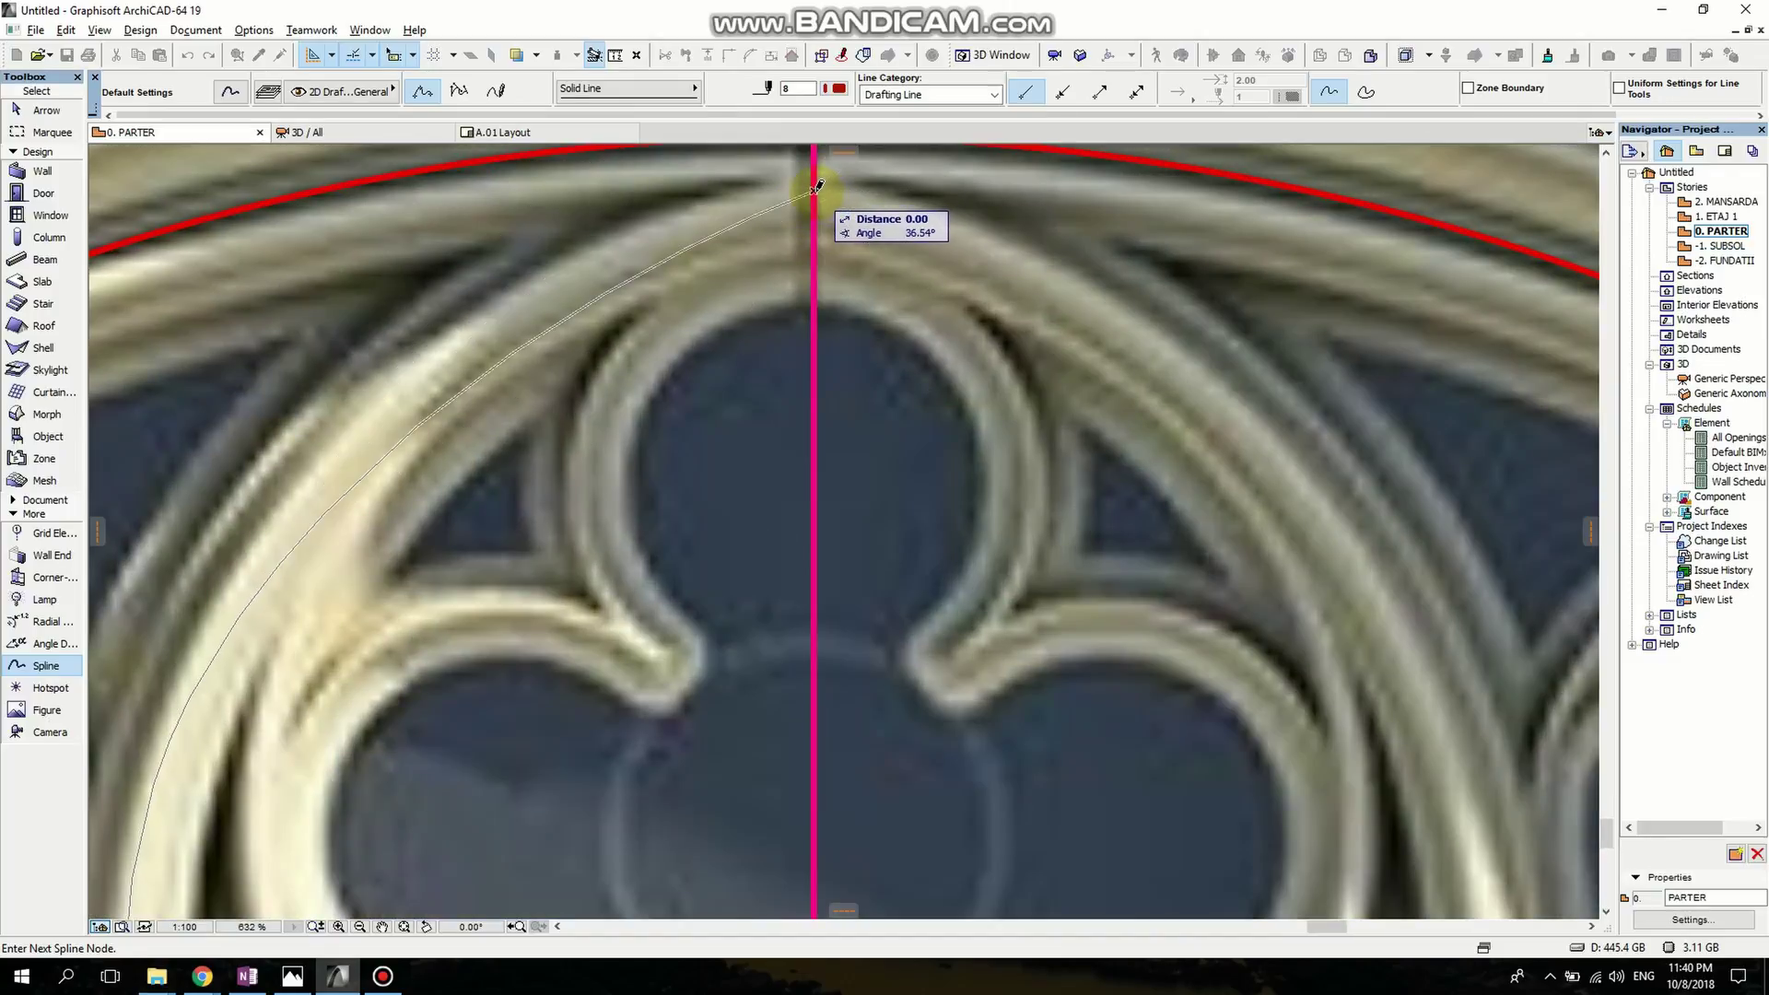
pyautogui.doubleClick(814, 190)
pyautogui.scroll(-5, 819, 189)
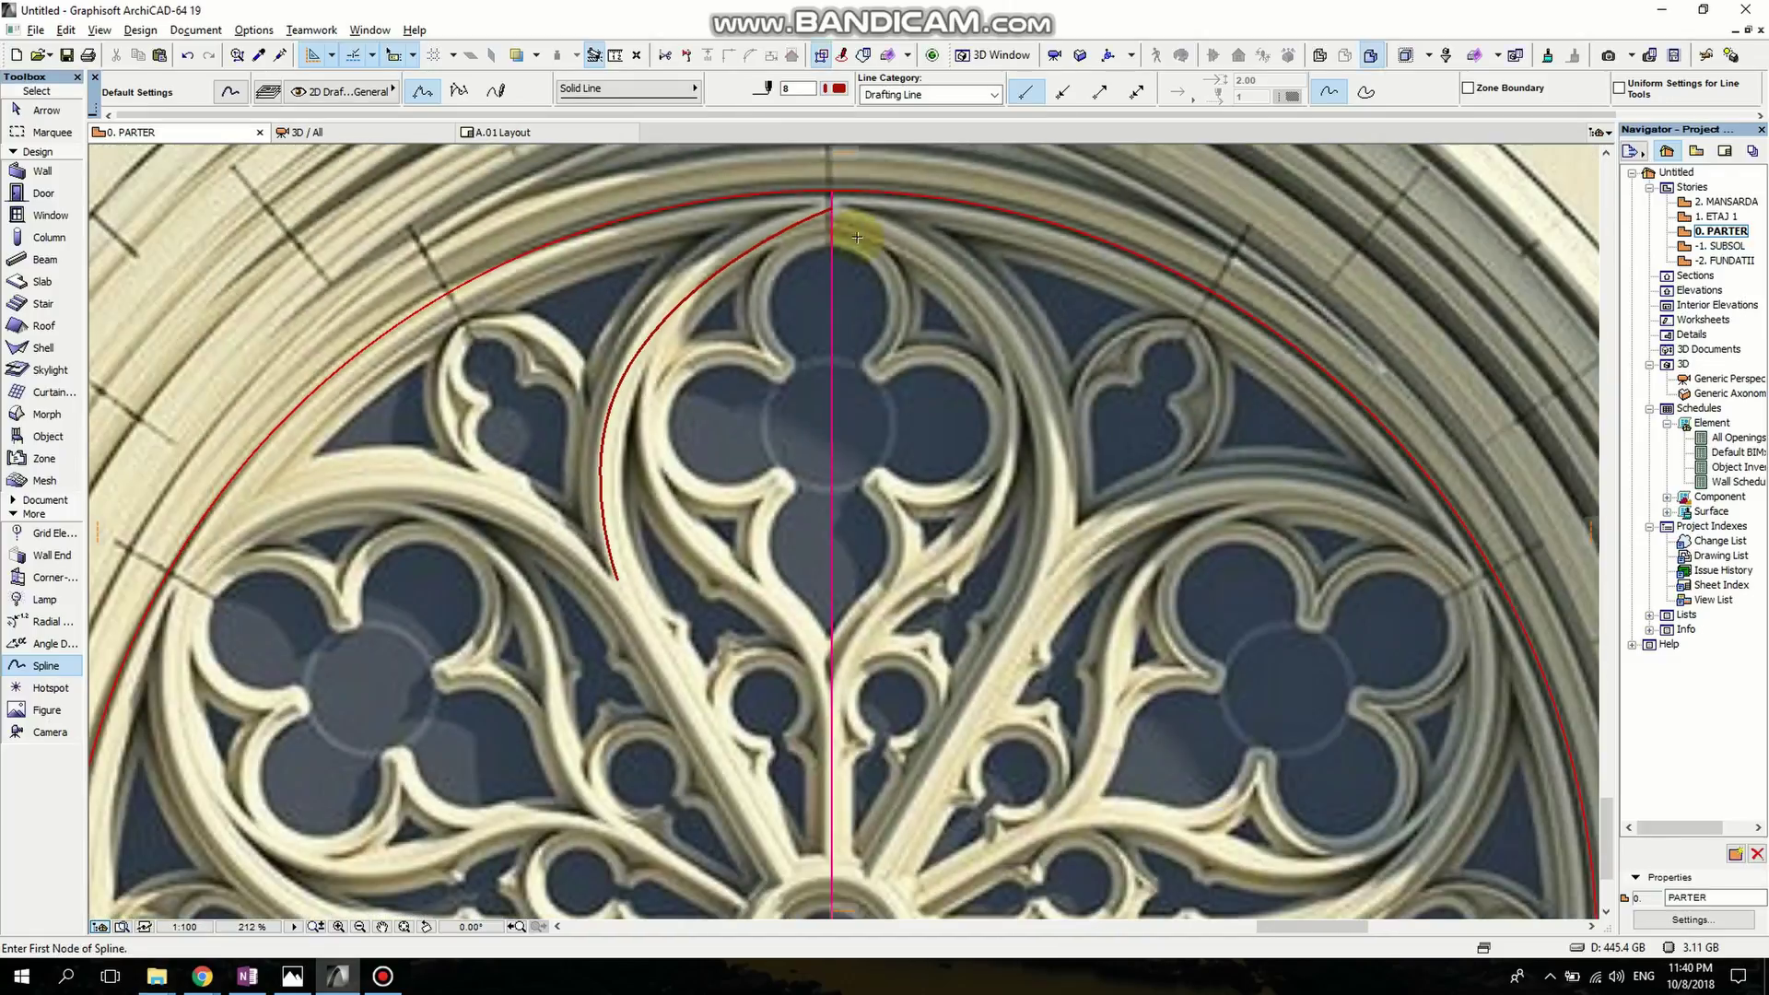
pyautogui.press('Escape')
# Move the upper intermediate node of the petal spline up and to the right to follow the stone moulding.
pyautogui.moveTo(791, 445); pyautogui.dragTo(732, 482, button='middle')
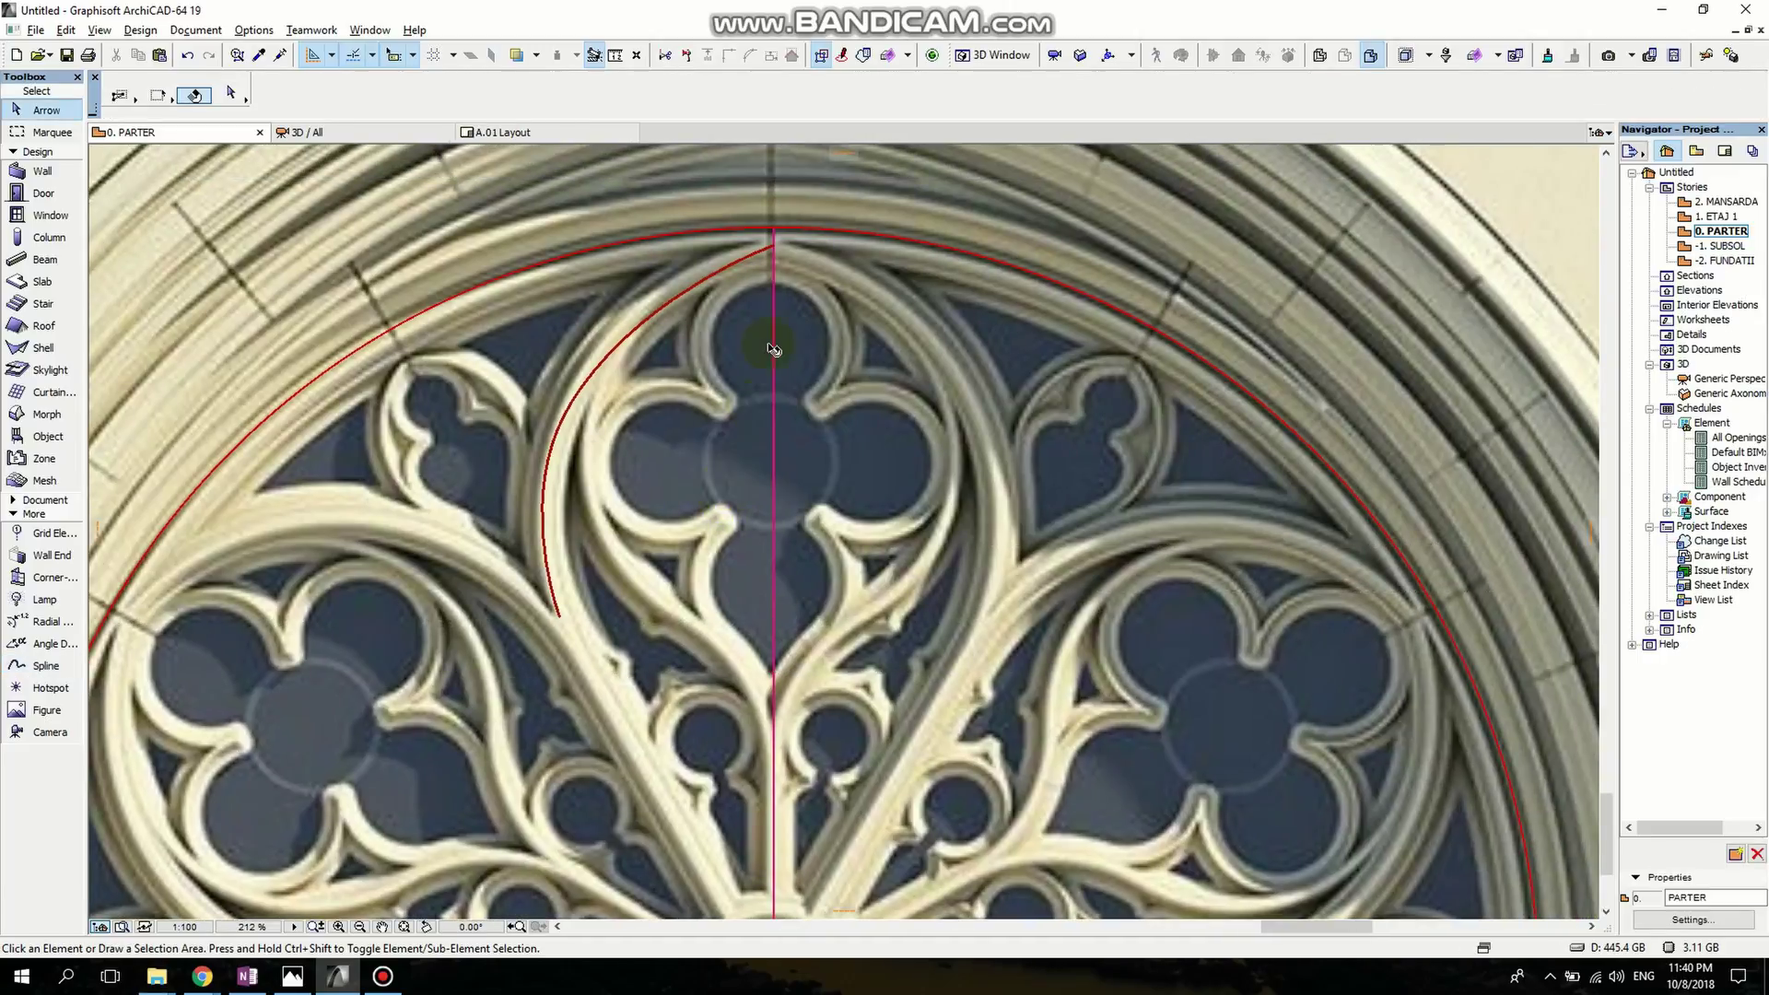
pyautogui.click(726, 271)
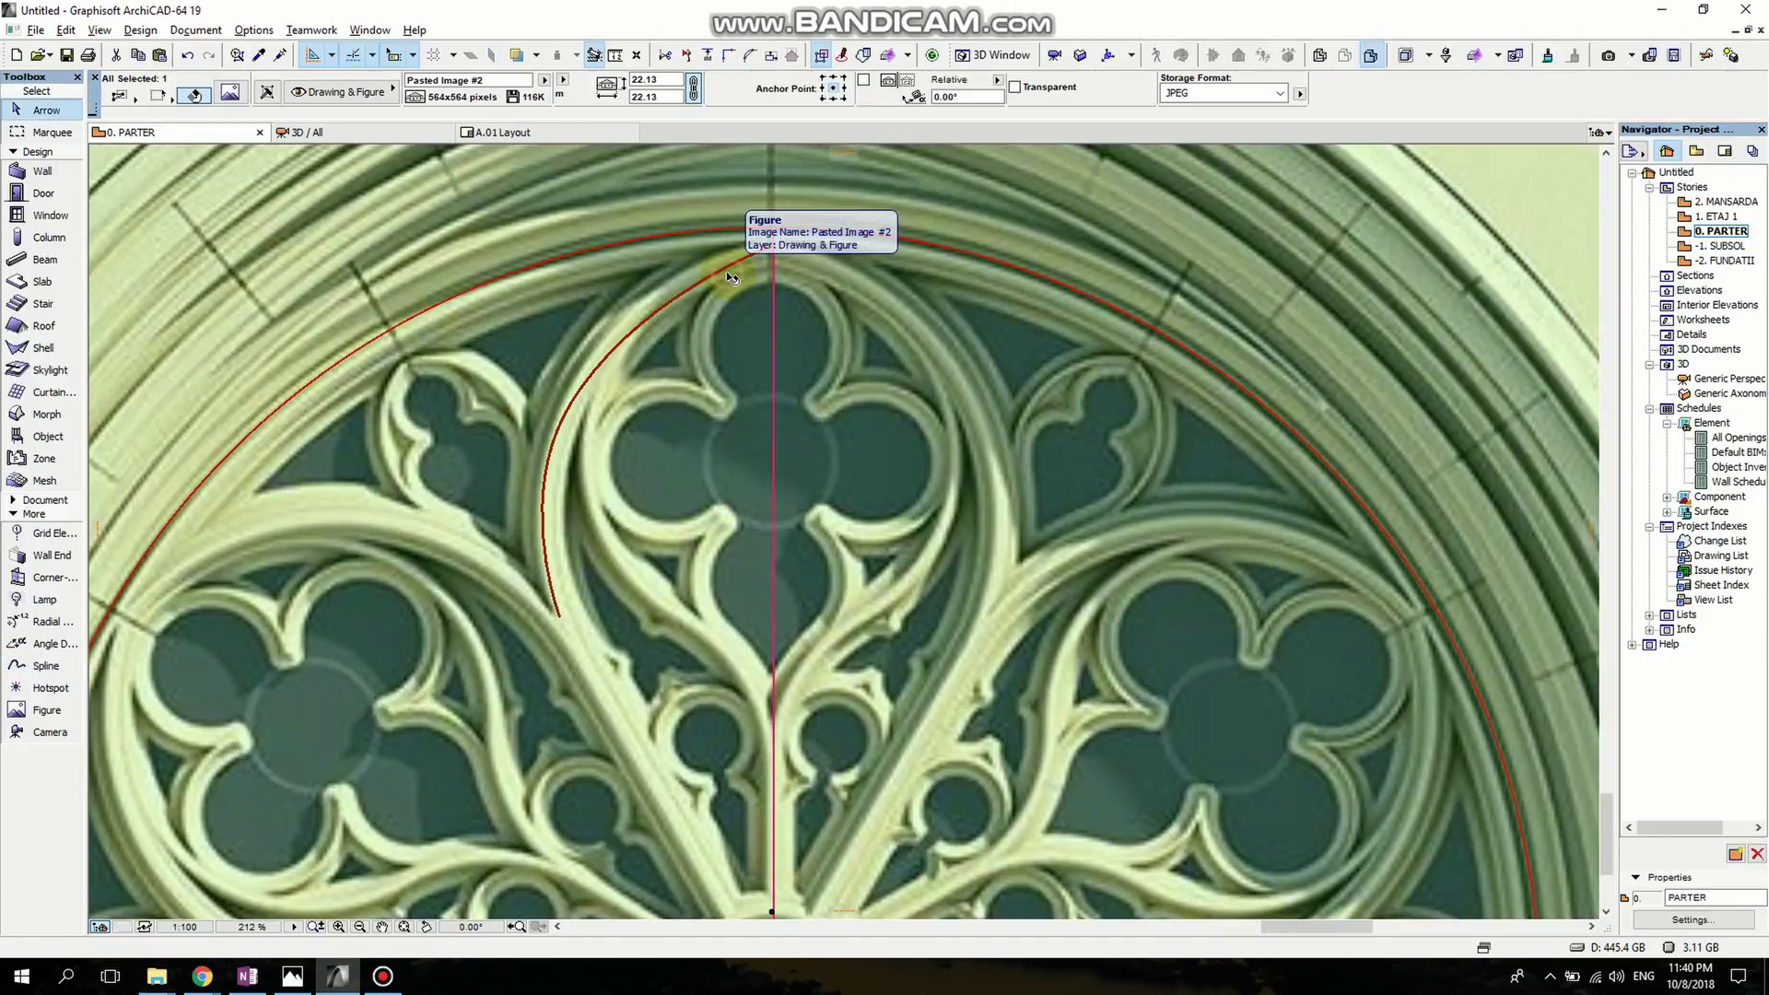
pyautogui.scroll(1, 649, 322)
pyautogui.click(569, 401)
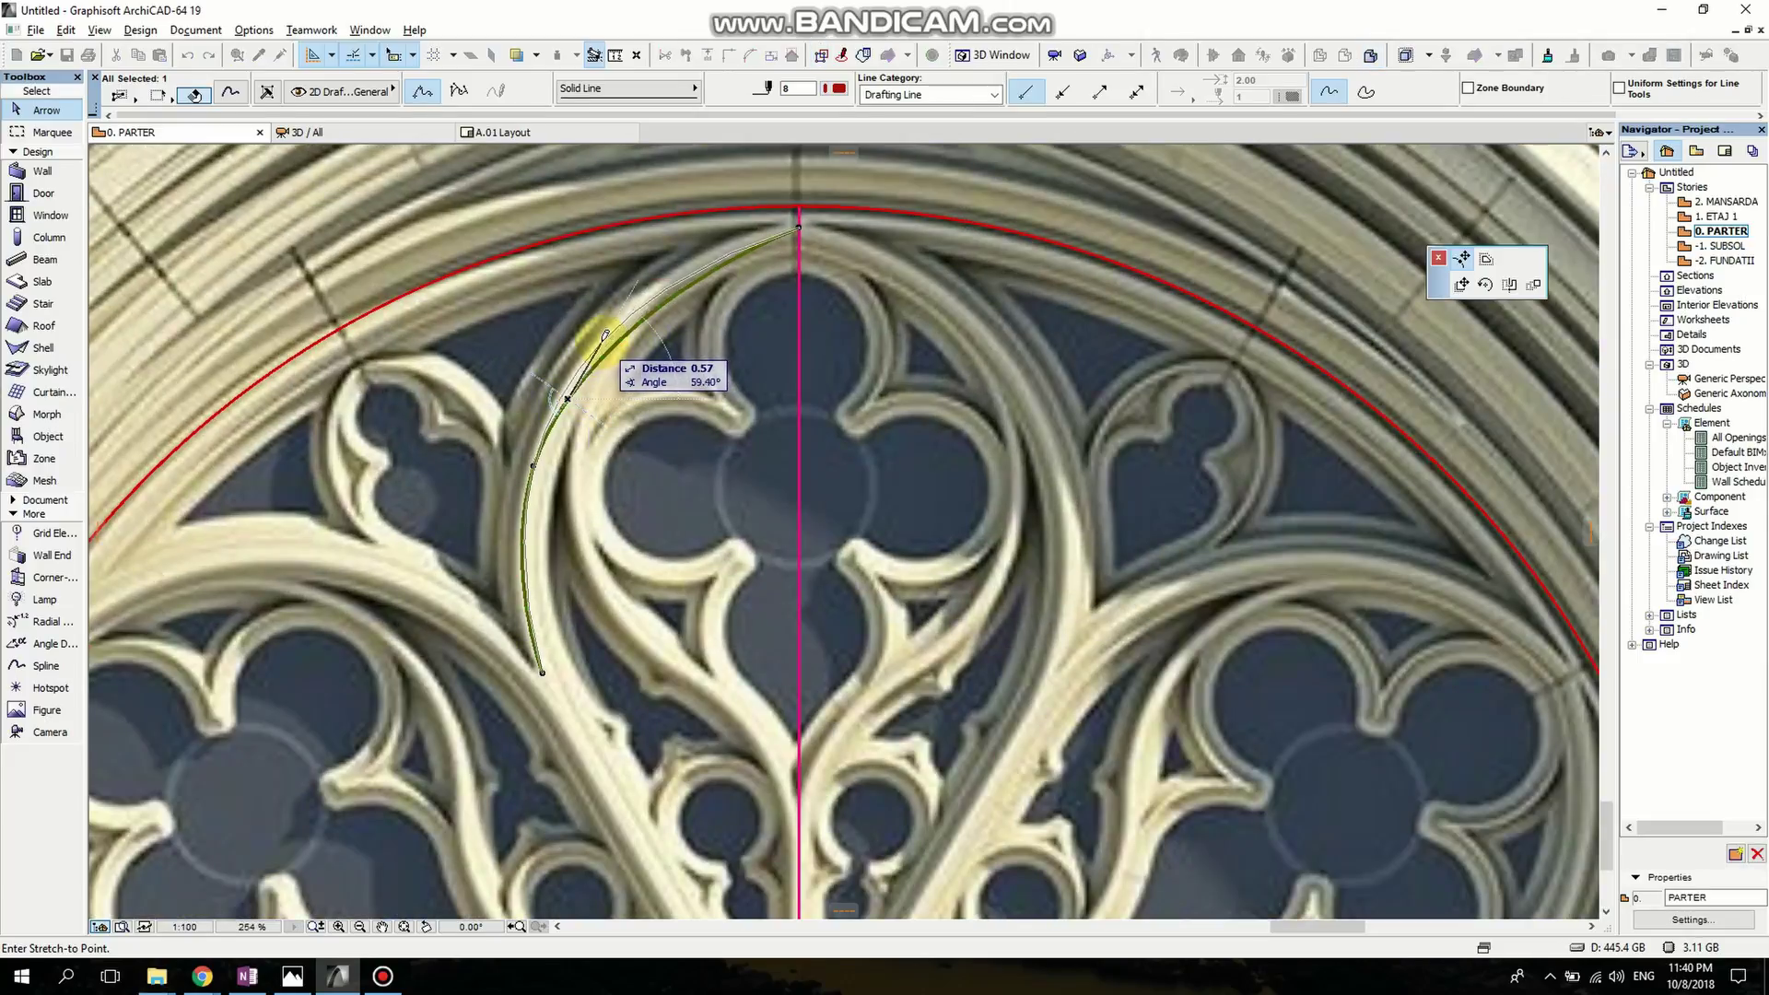
pyautogui.click(602, 341)
pyautogui.scroll(-2, 691, 424)
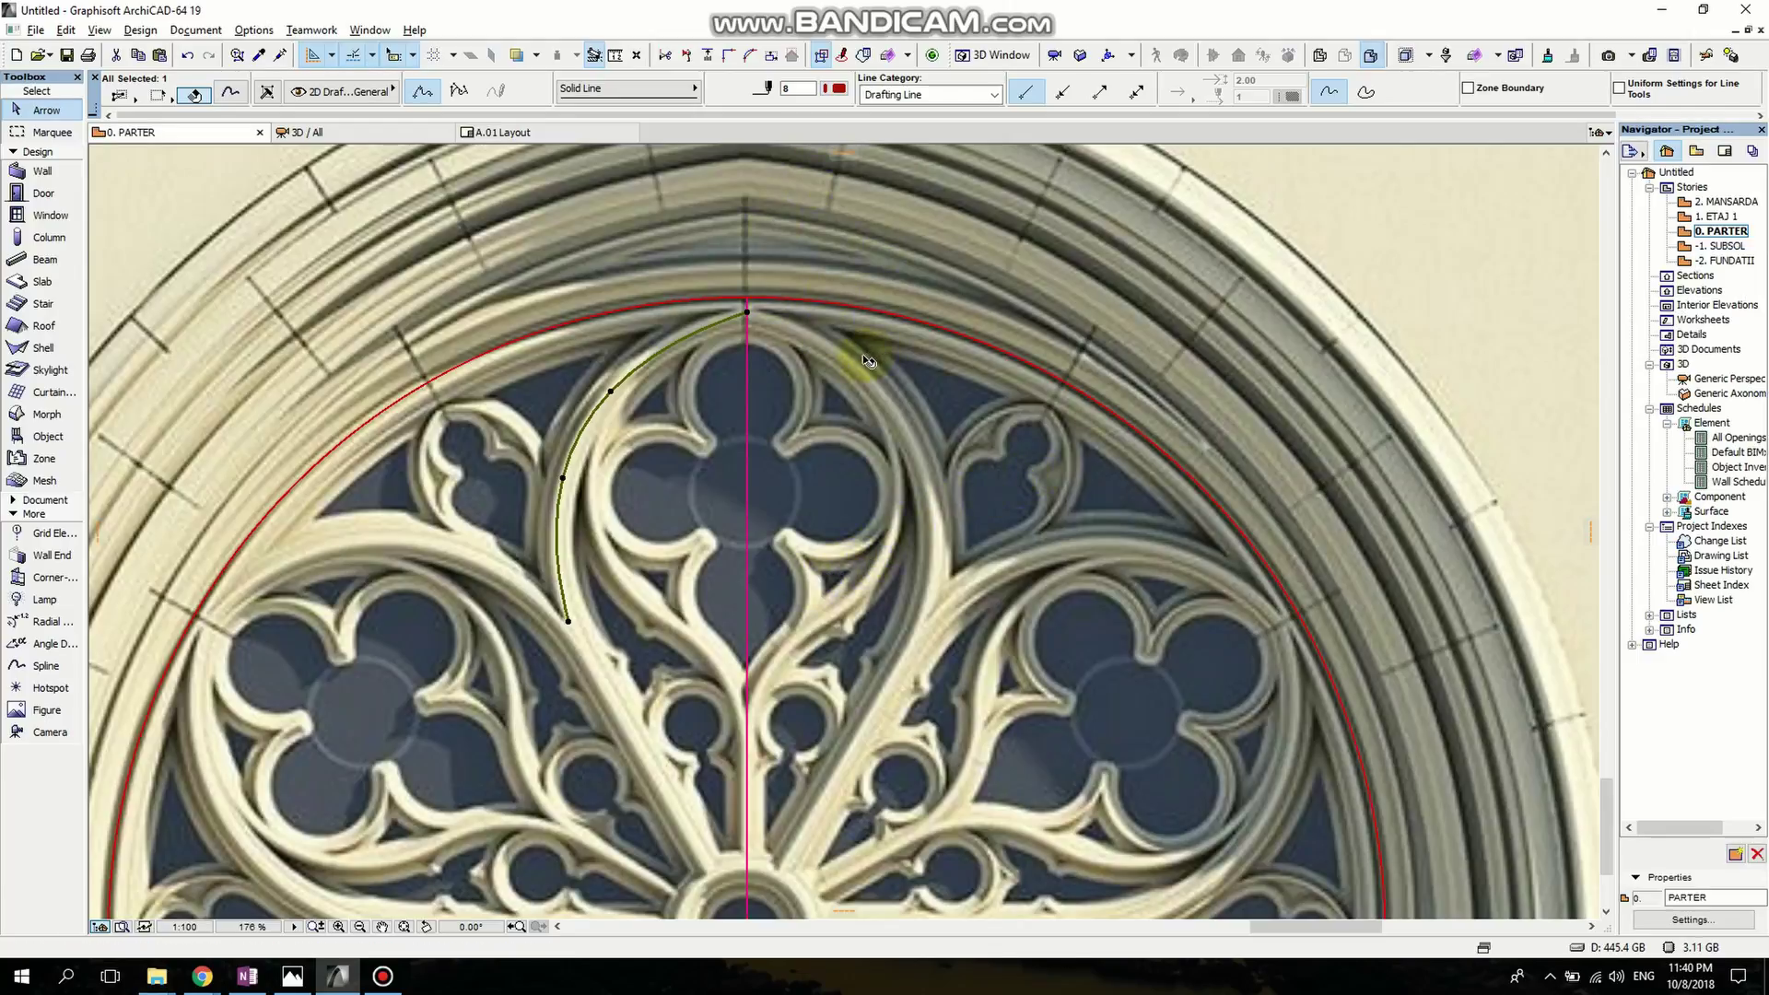
# Mirror a copy of the petal spline about the vertical axis to outline the petal's right side.
pyautogui.hotkey('ctrl', 'shift', 'm')
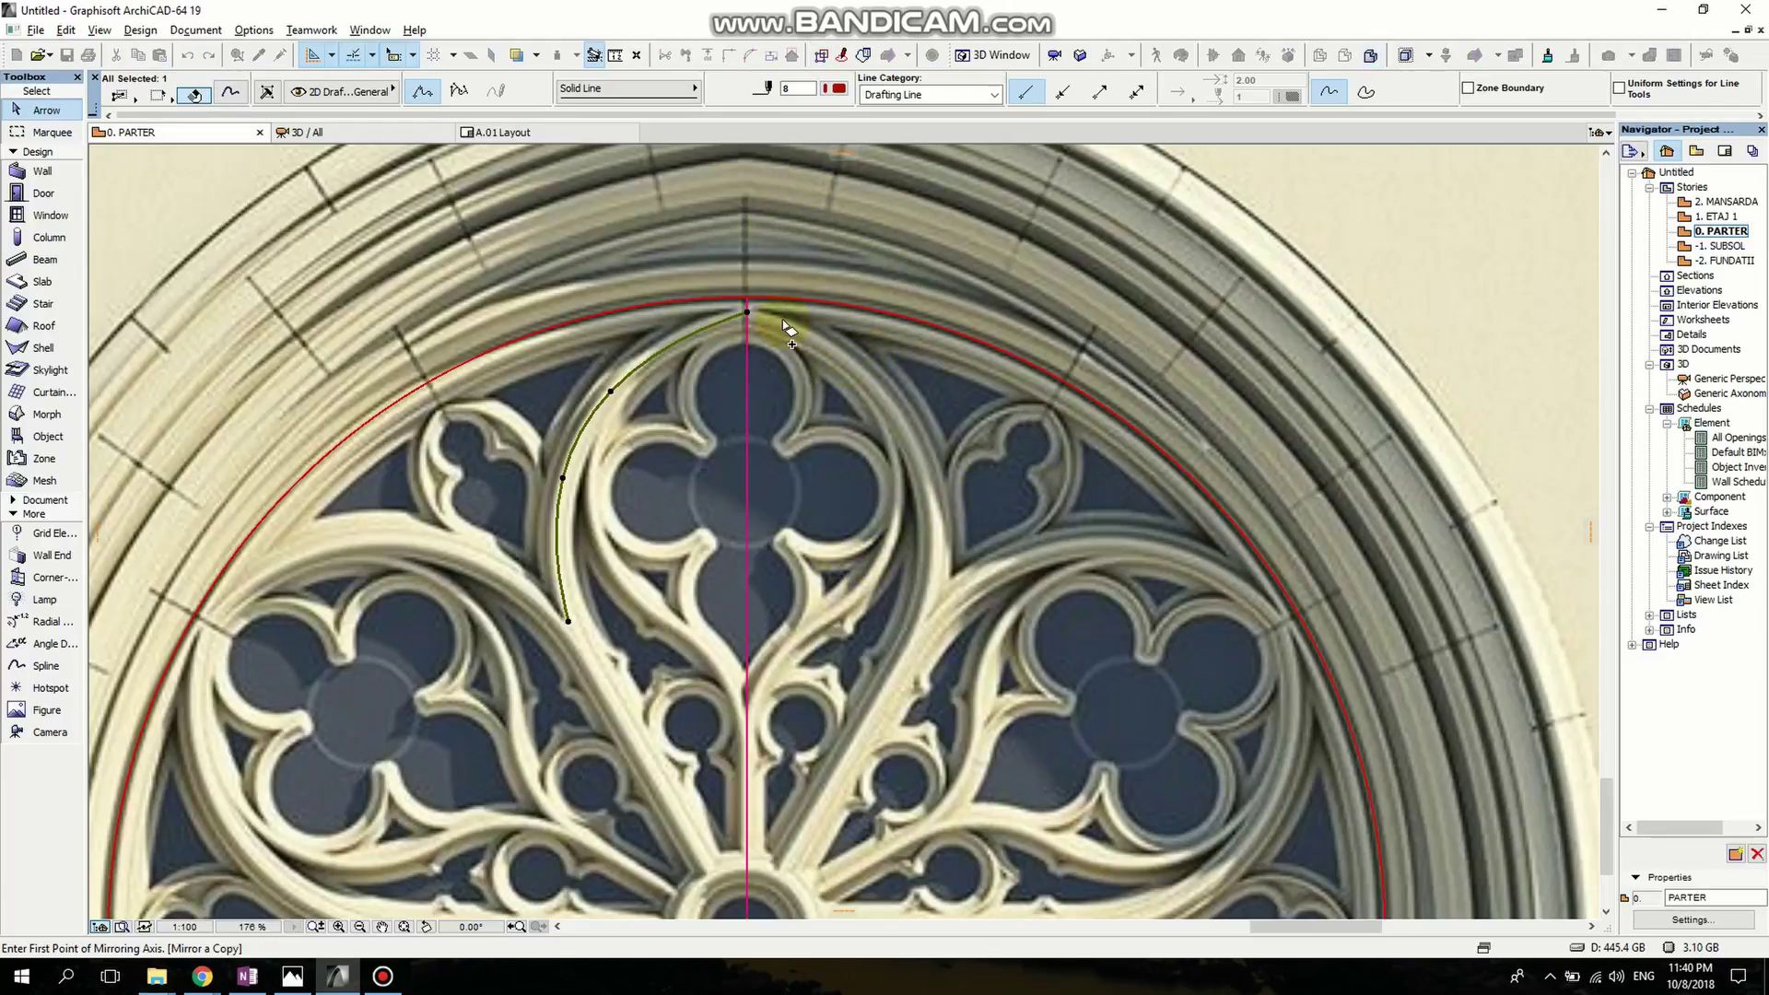
pyautogui.click(747, 313)
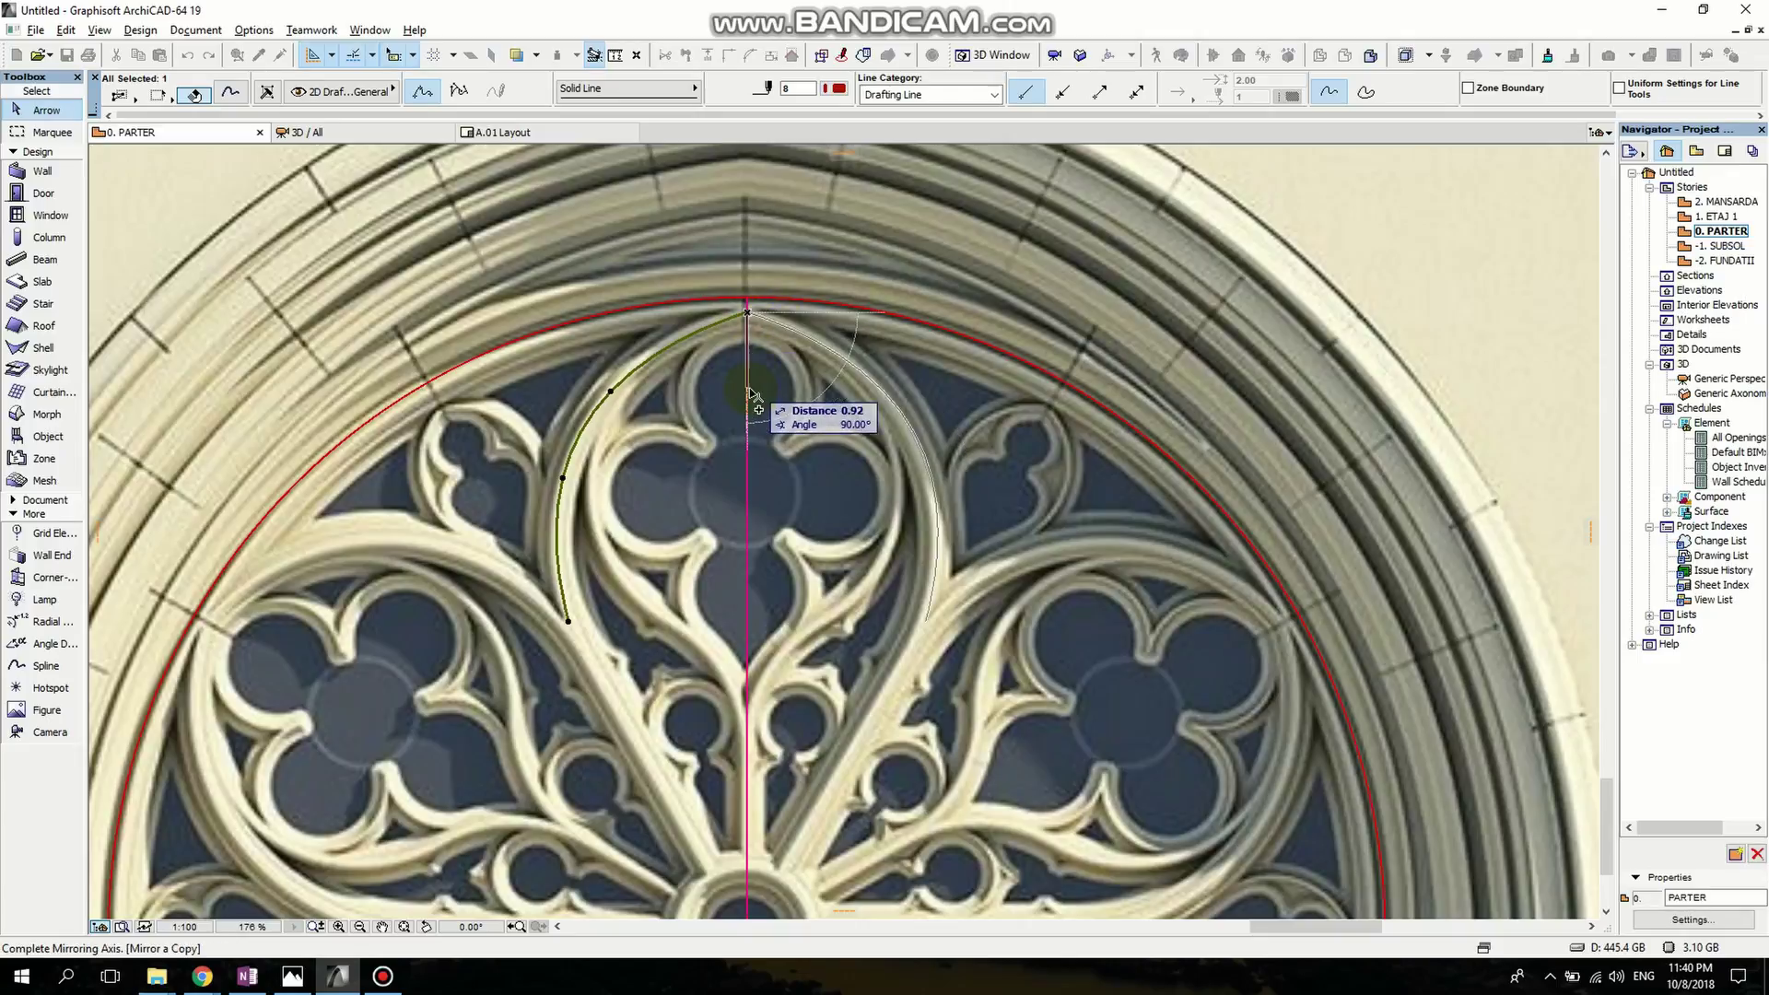
pyautogui.click(746, 441)
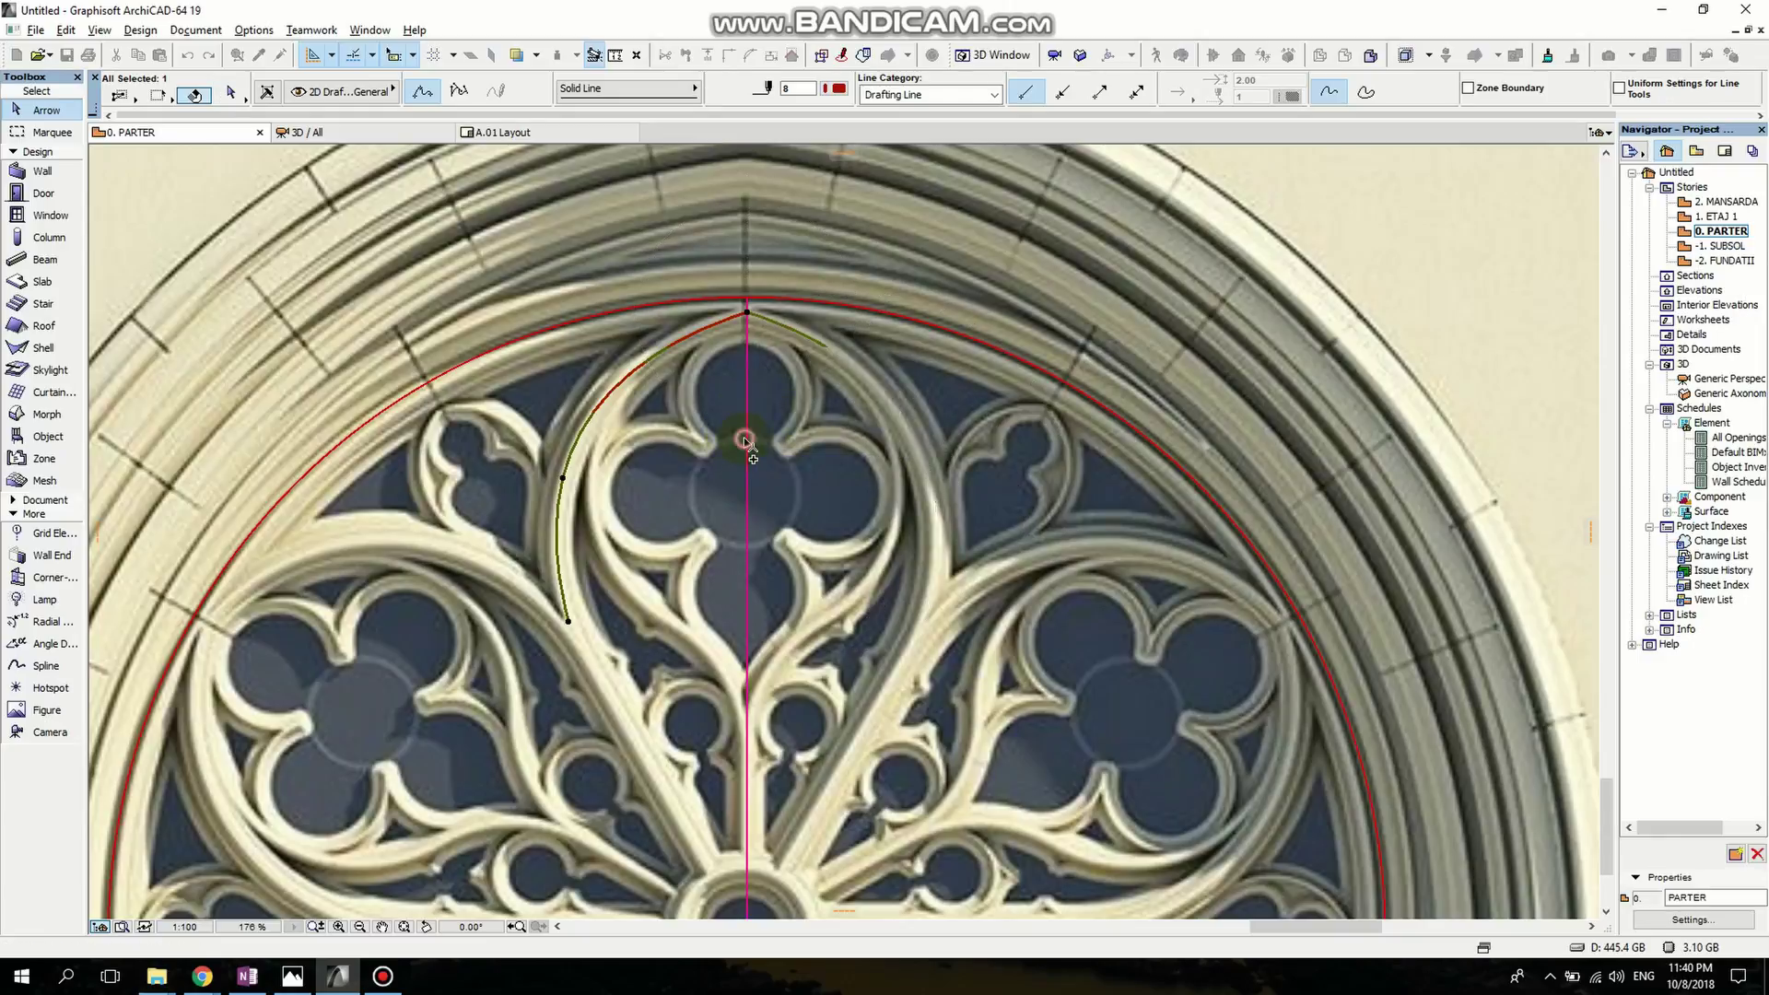
pyautogui.press('Escape')
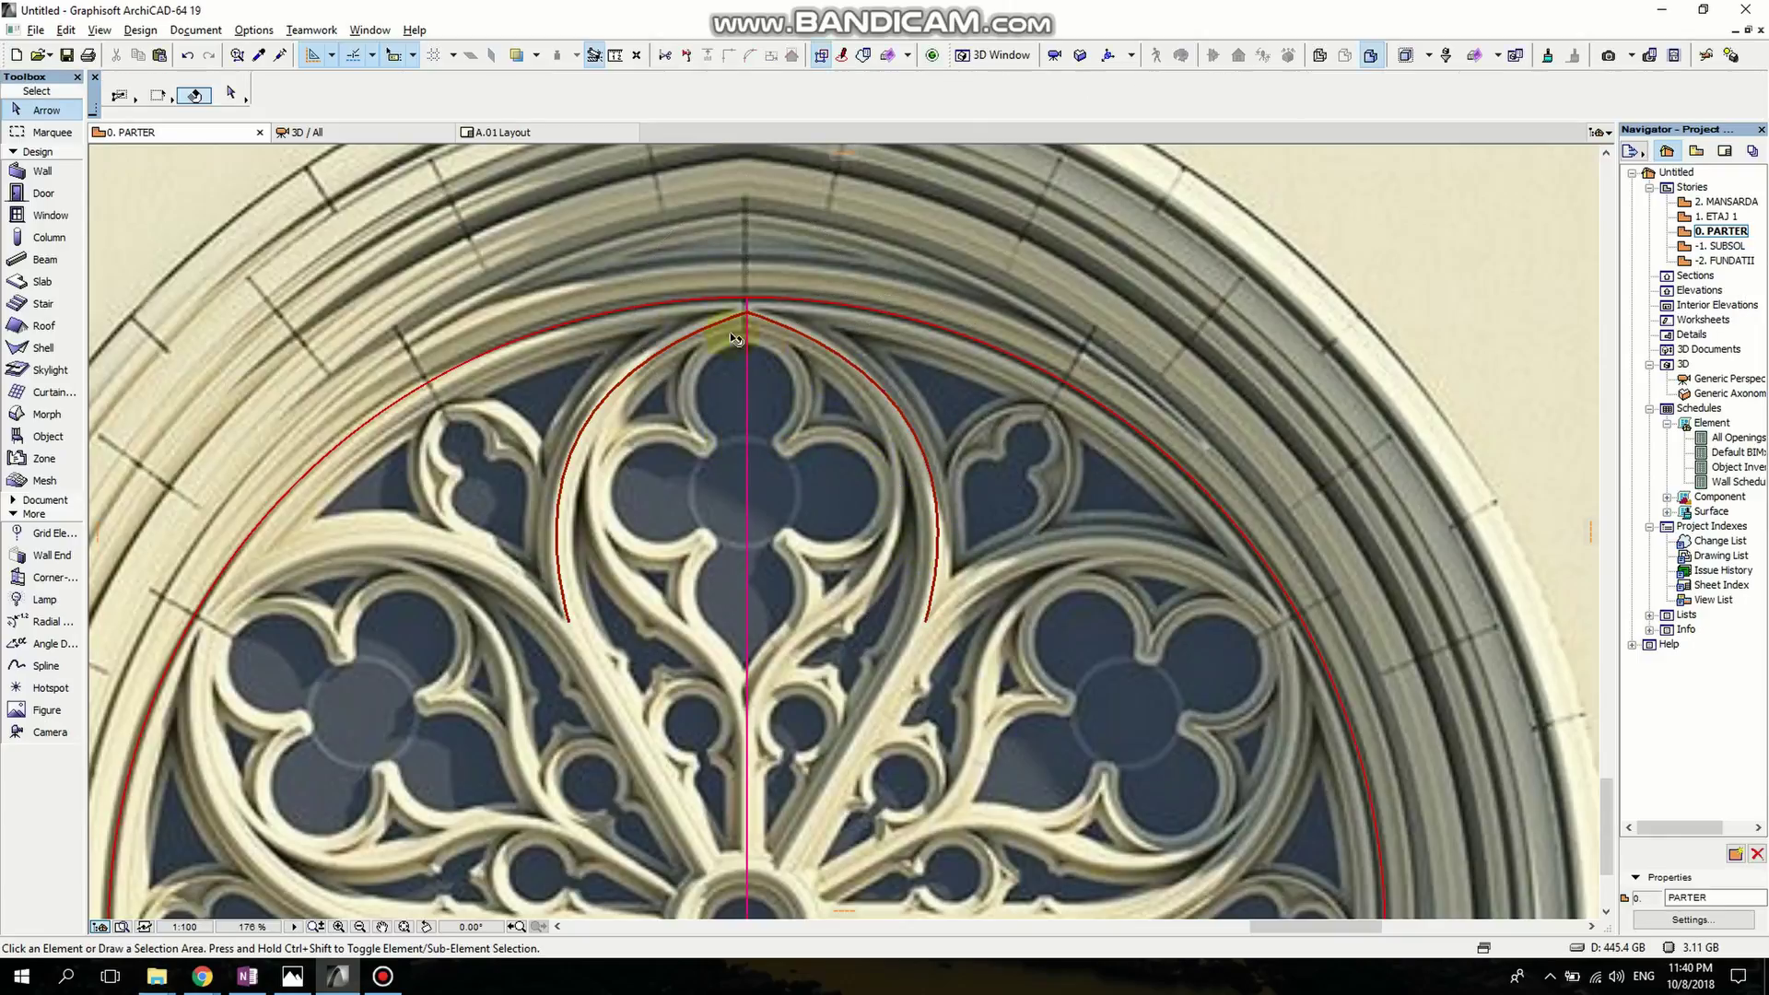
# Mirror a copy of both top petal splines about the horizontal axis to outline the bottom petal.
pyautogui.scroll(4, 749, 378)
pyautogui.scroll(-4, 699, 197)
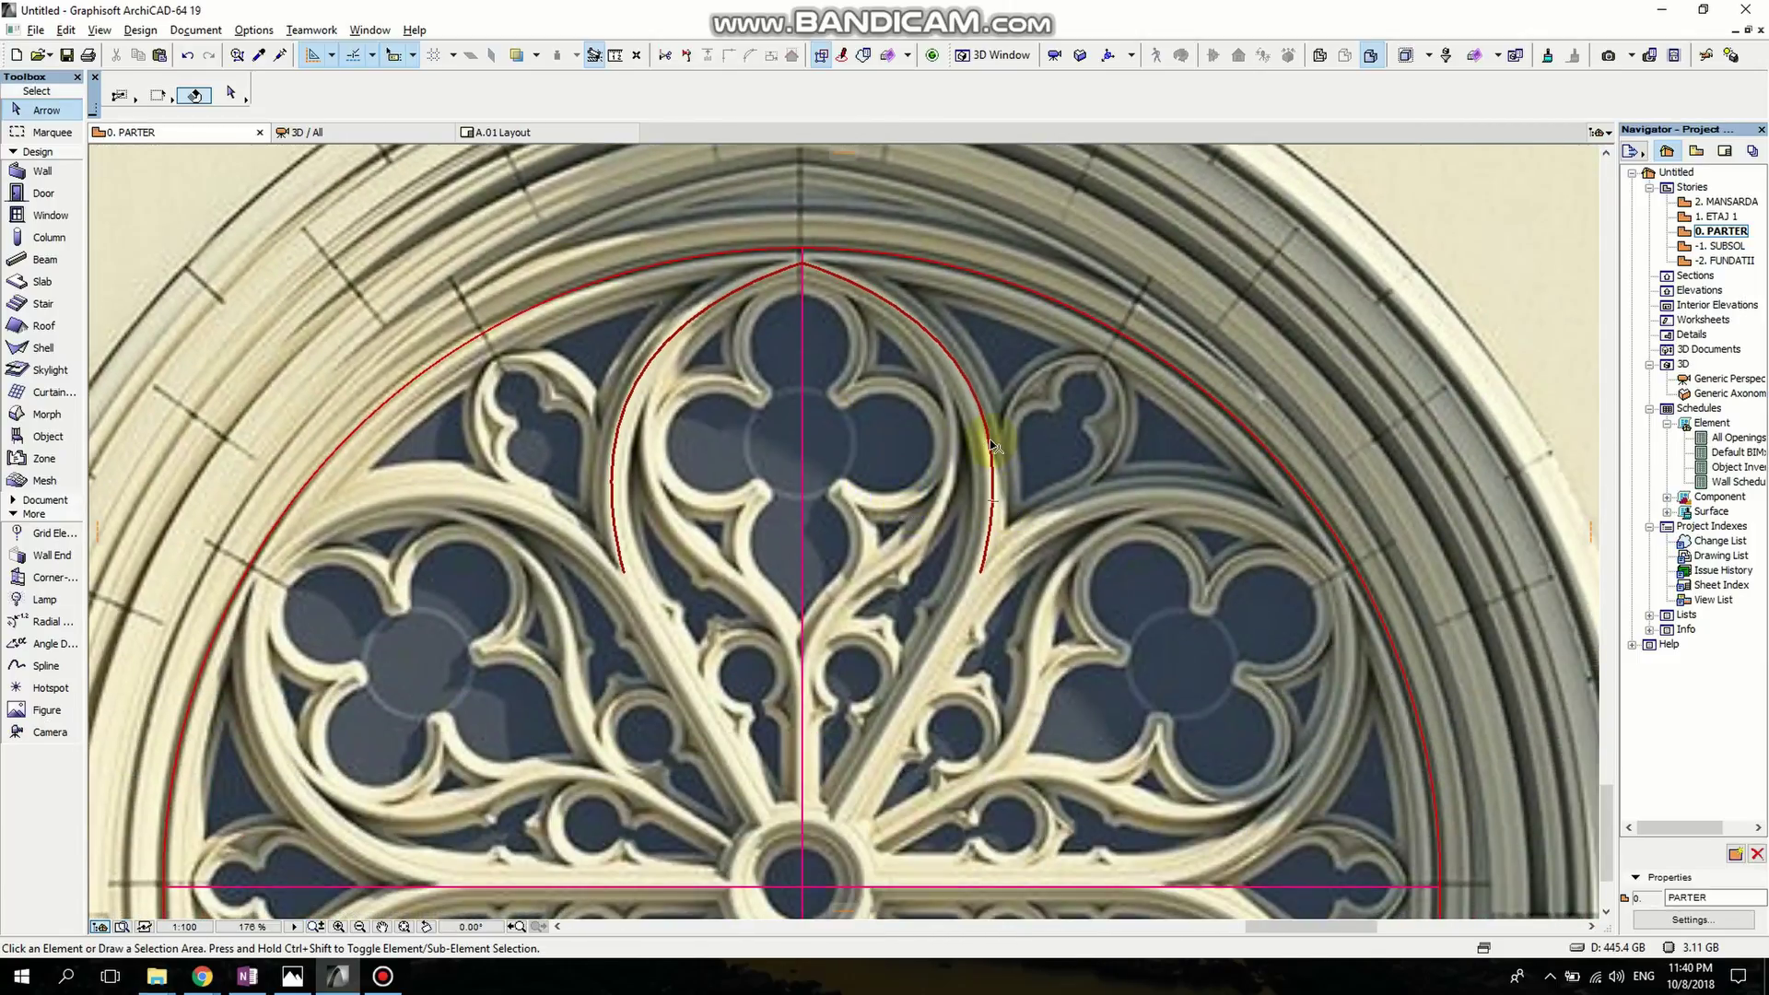
pyautogui.click(992, 446)
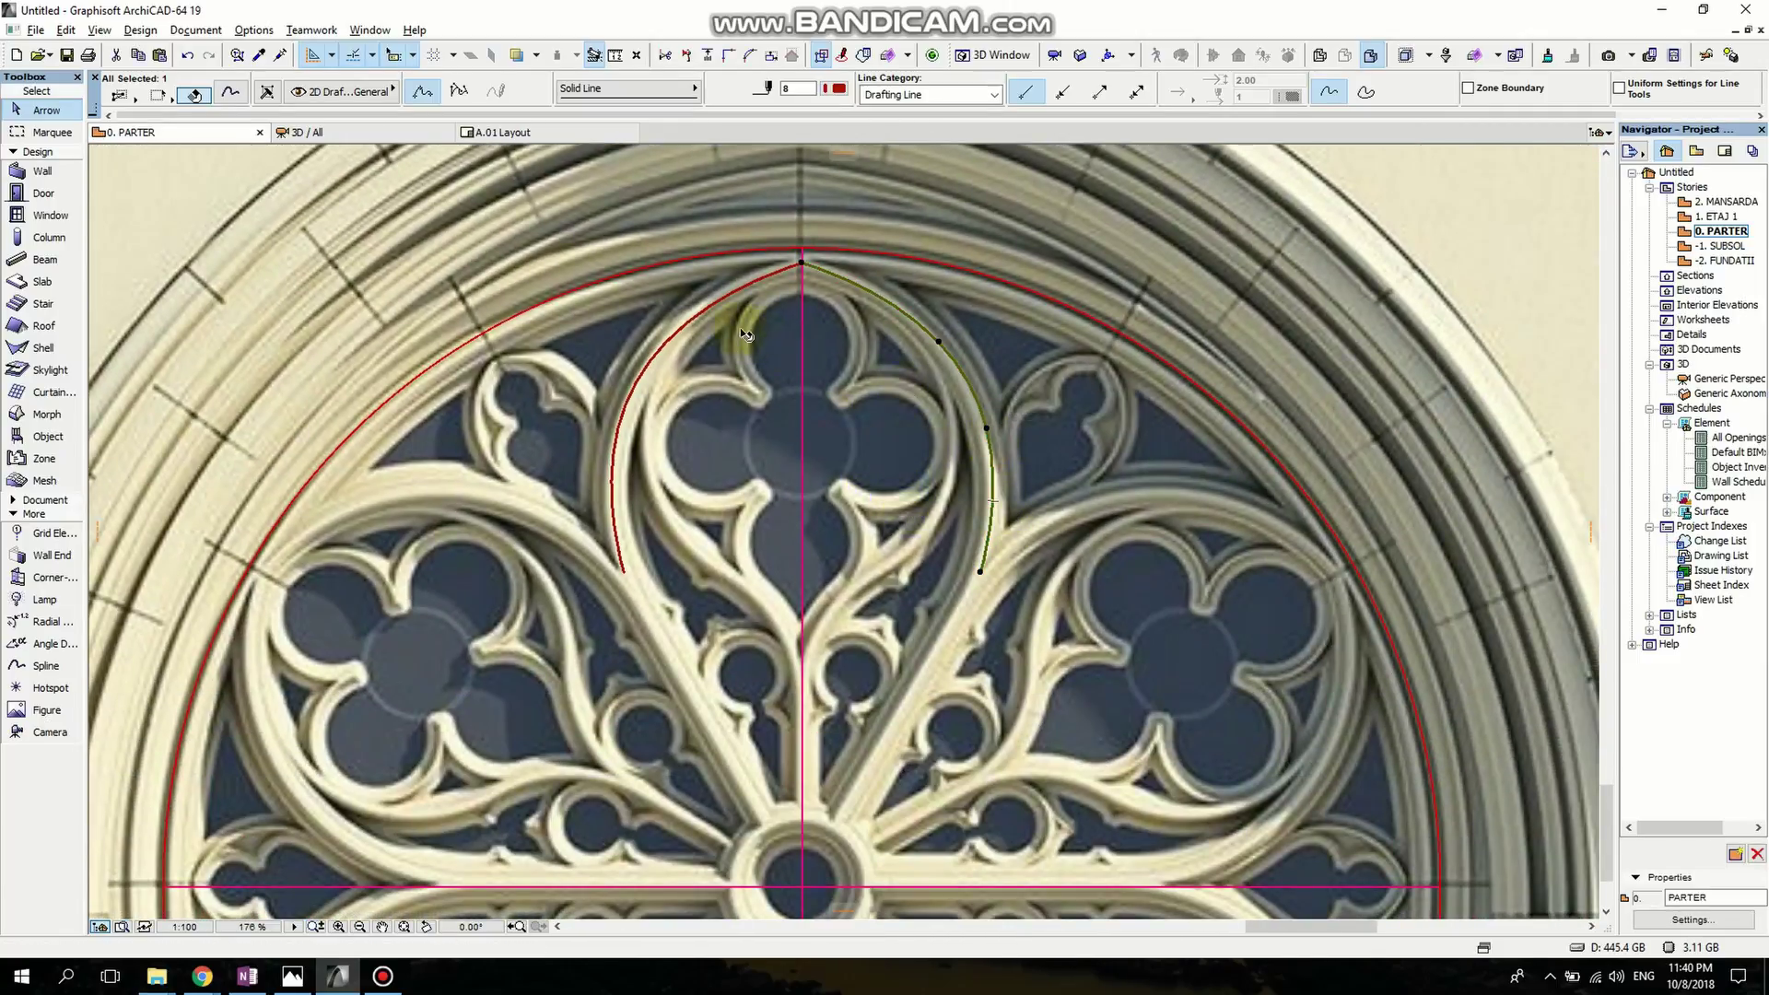
pyautogui.keyDown('shift'); pyautogui.click(703, 316); pyautogui.keyUp('shift')
pyautogui.scroll(-3, 854, 514)
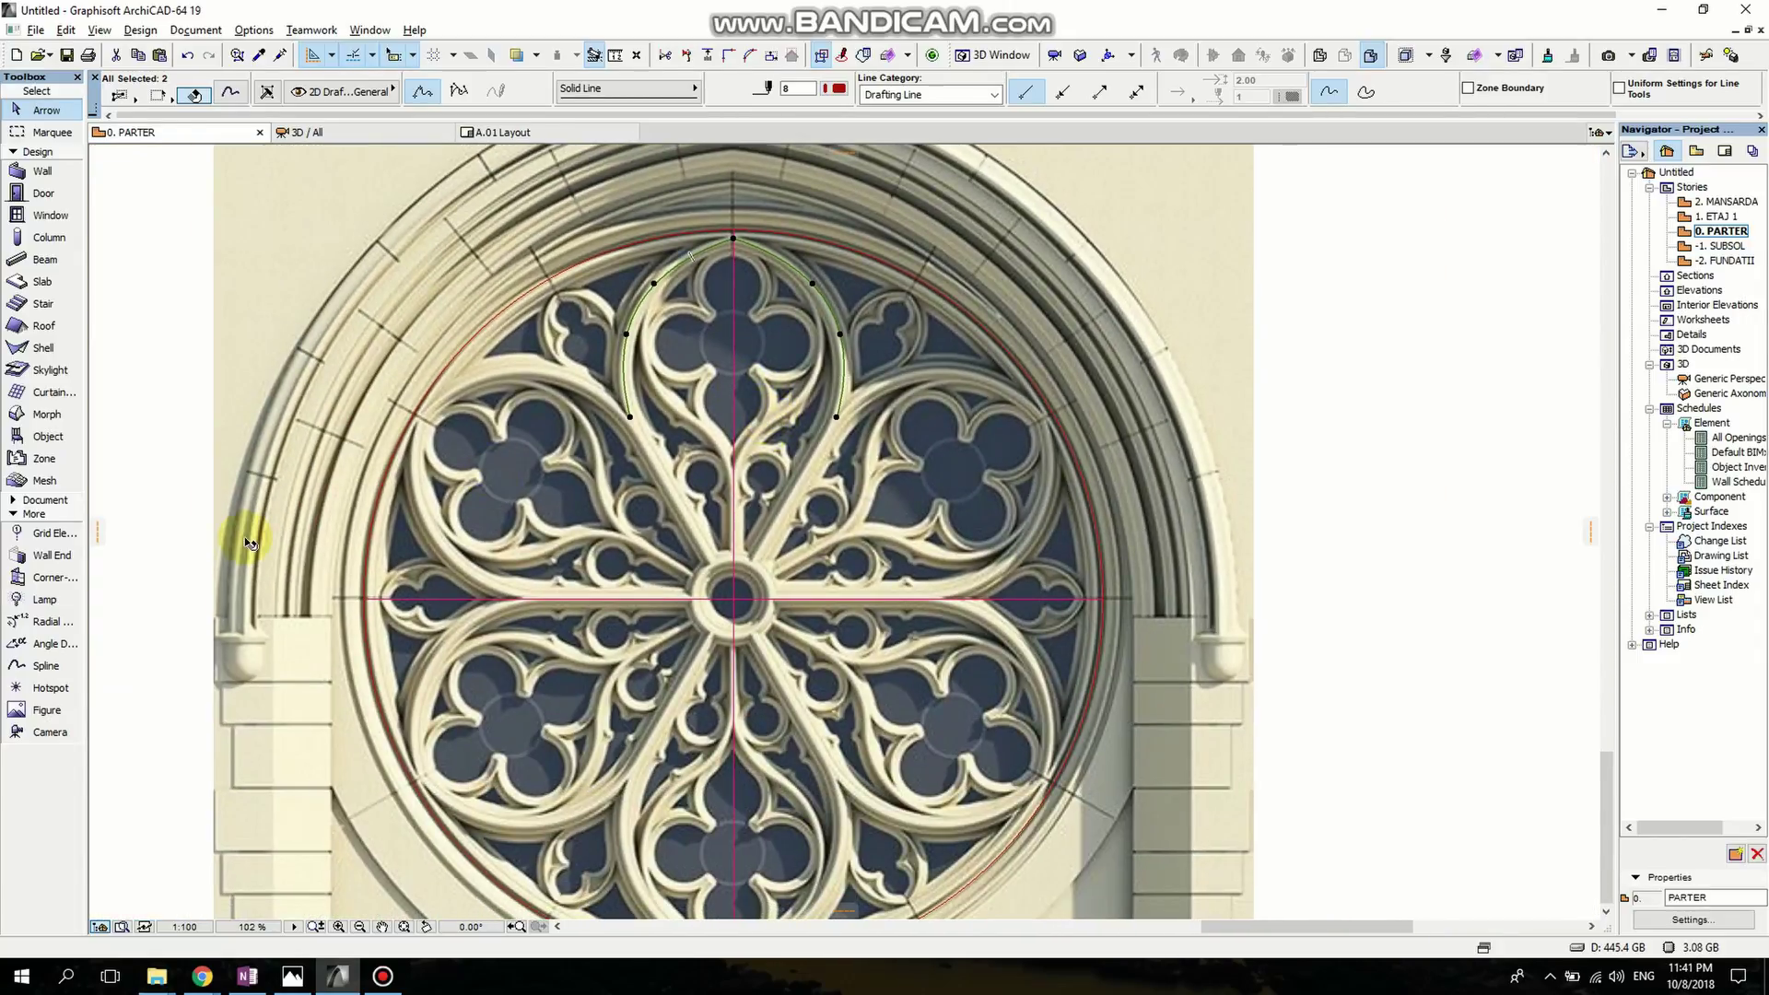
pyautogui.moveTo(795, 298); pyautogui.dragTo(815, 371, button='middle')
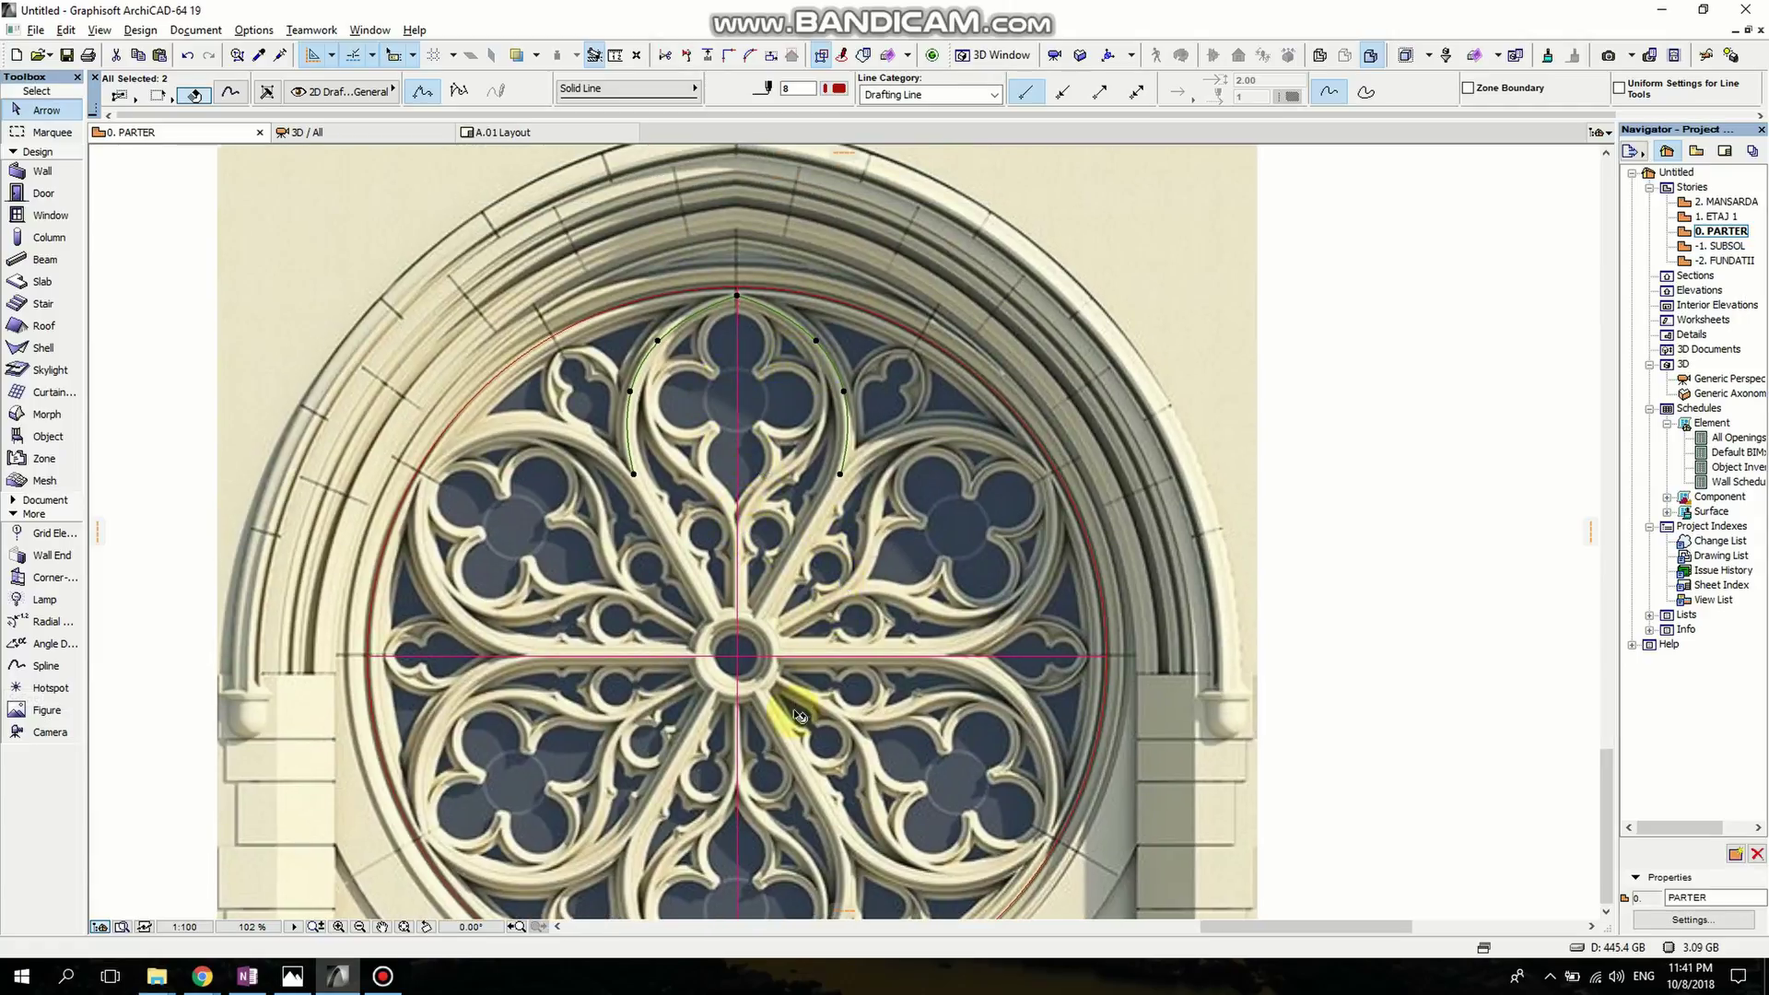
pyautogui.moveTo(793, 709); pyautogui.dragTo(765, 615, button='middle')
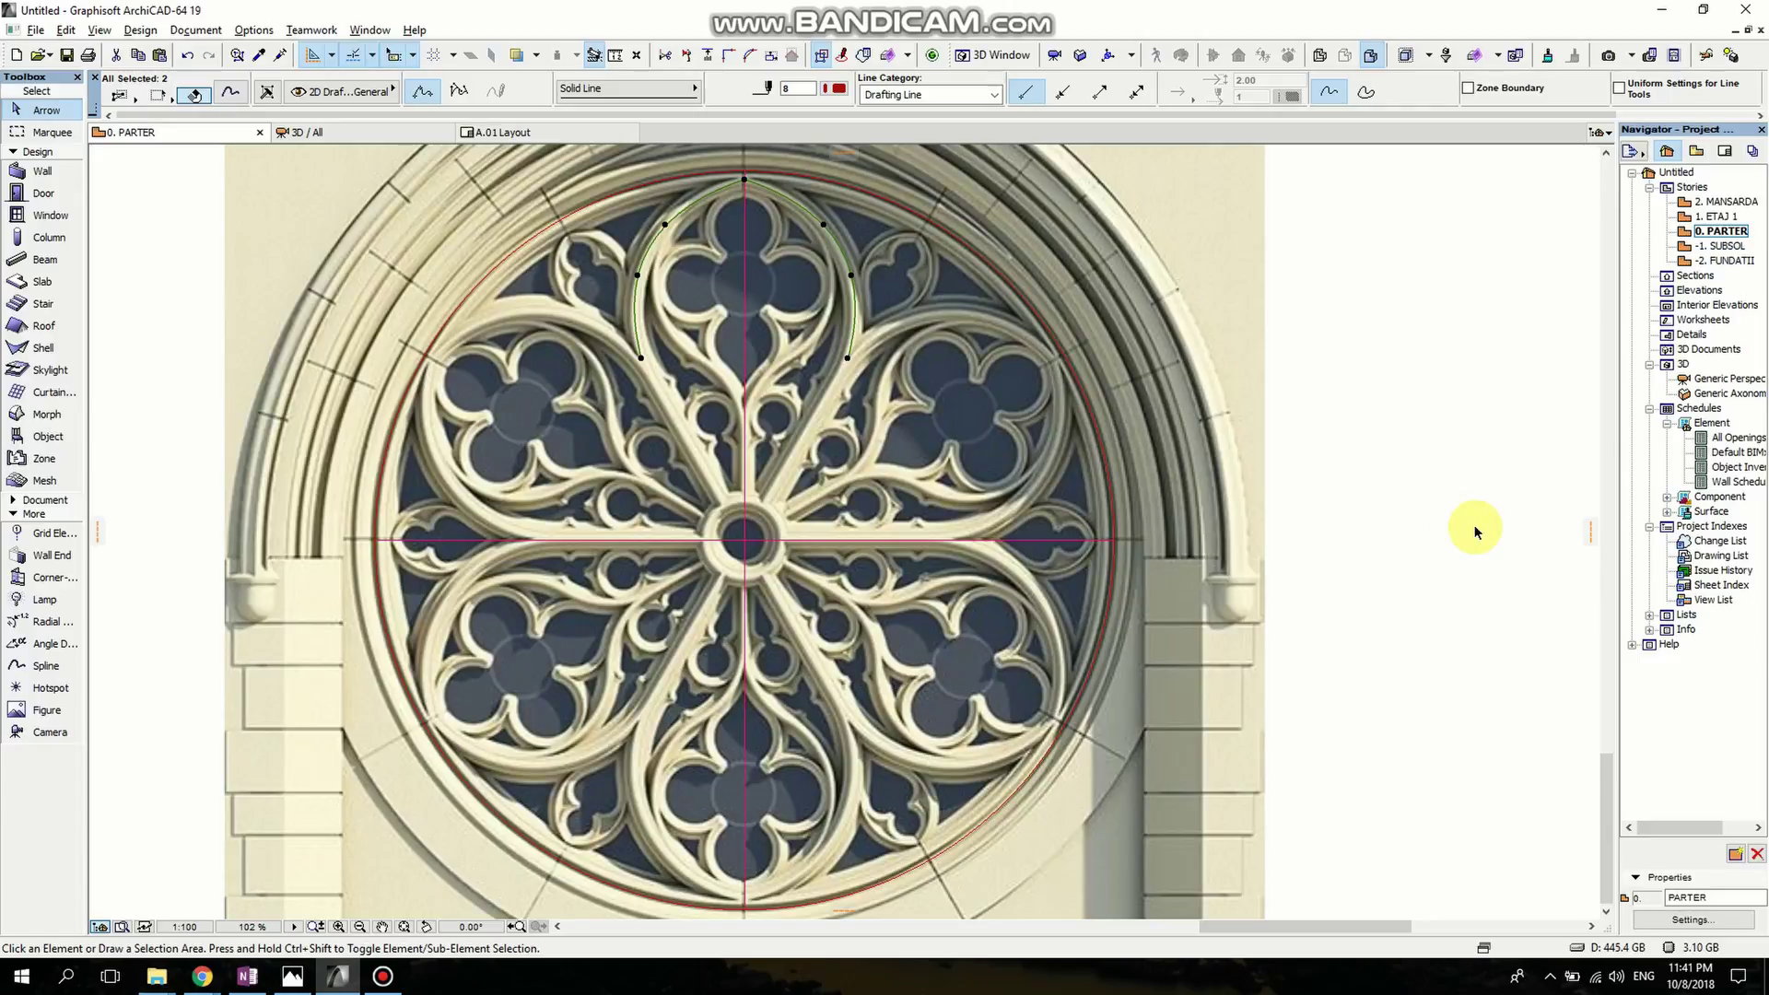
pyautogui.hotkey('ctrl', 'shift', 'm')
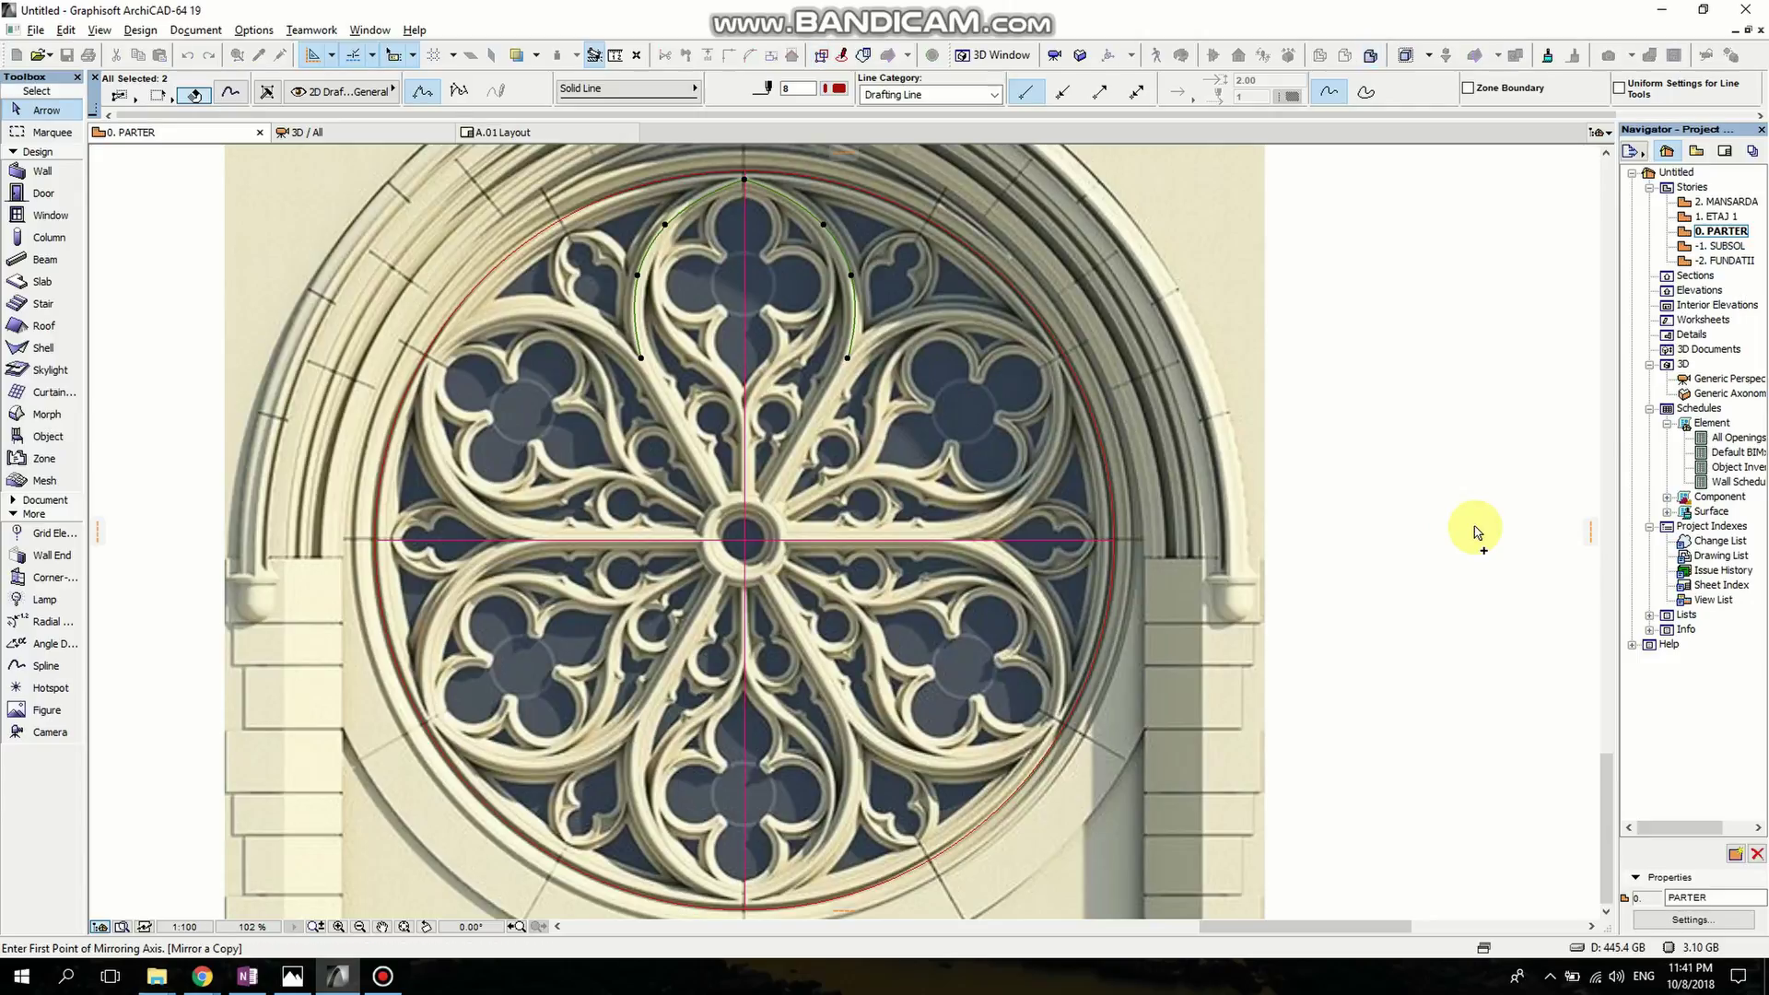
pyautogui.click(745, 541)
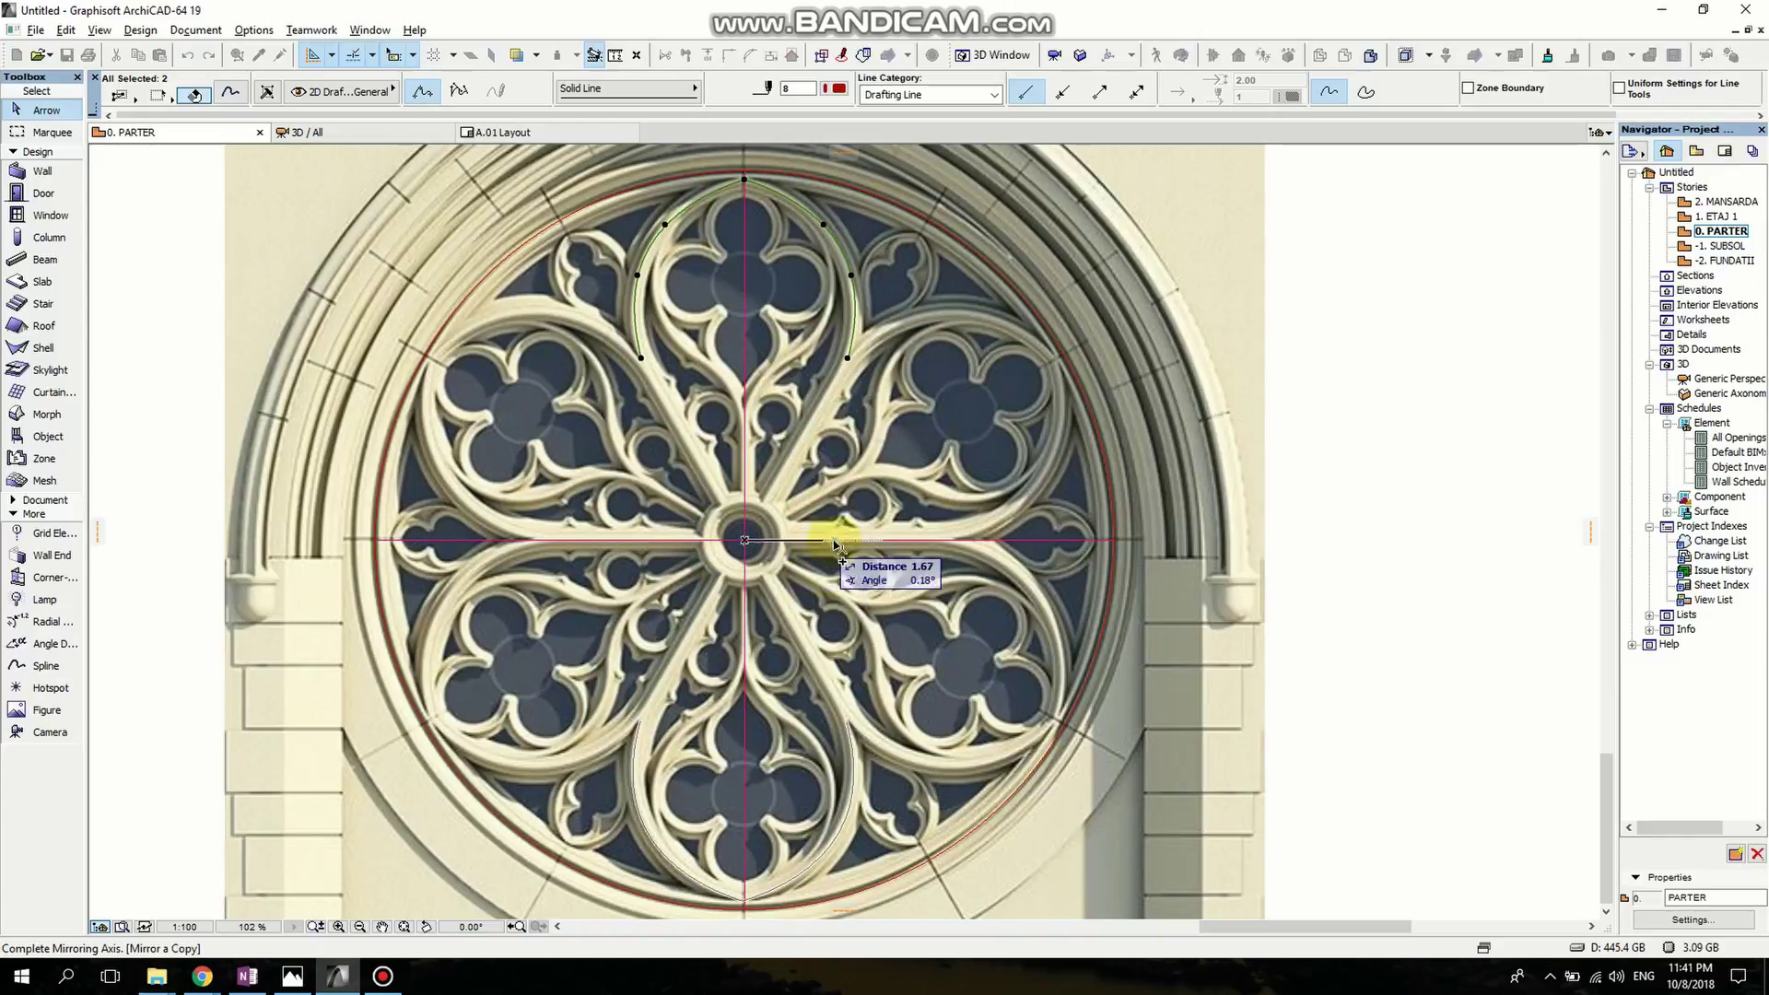
pyautogui.click(1034, 544)
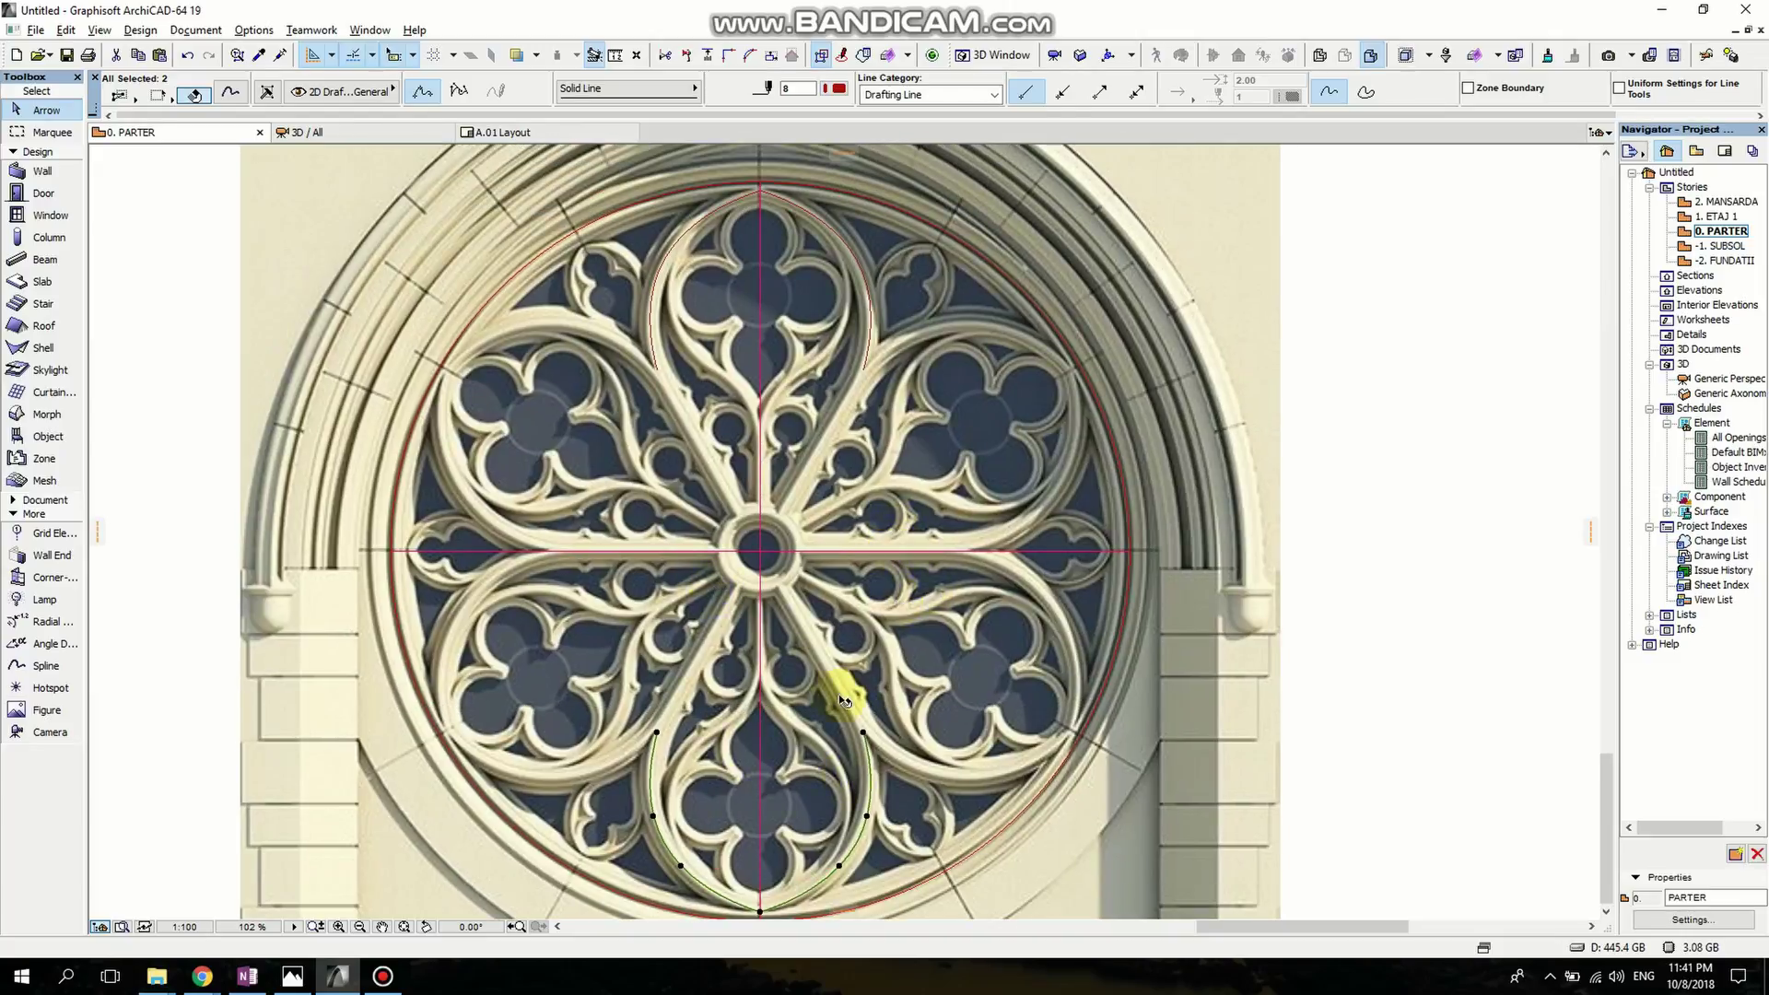
pyautogui.moveTo(854, 800); pyautogui.dragTo(853, 736, button='middle')
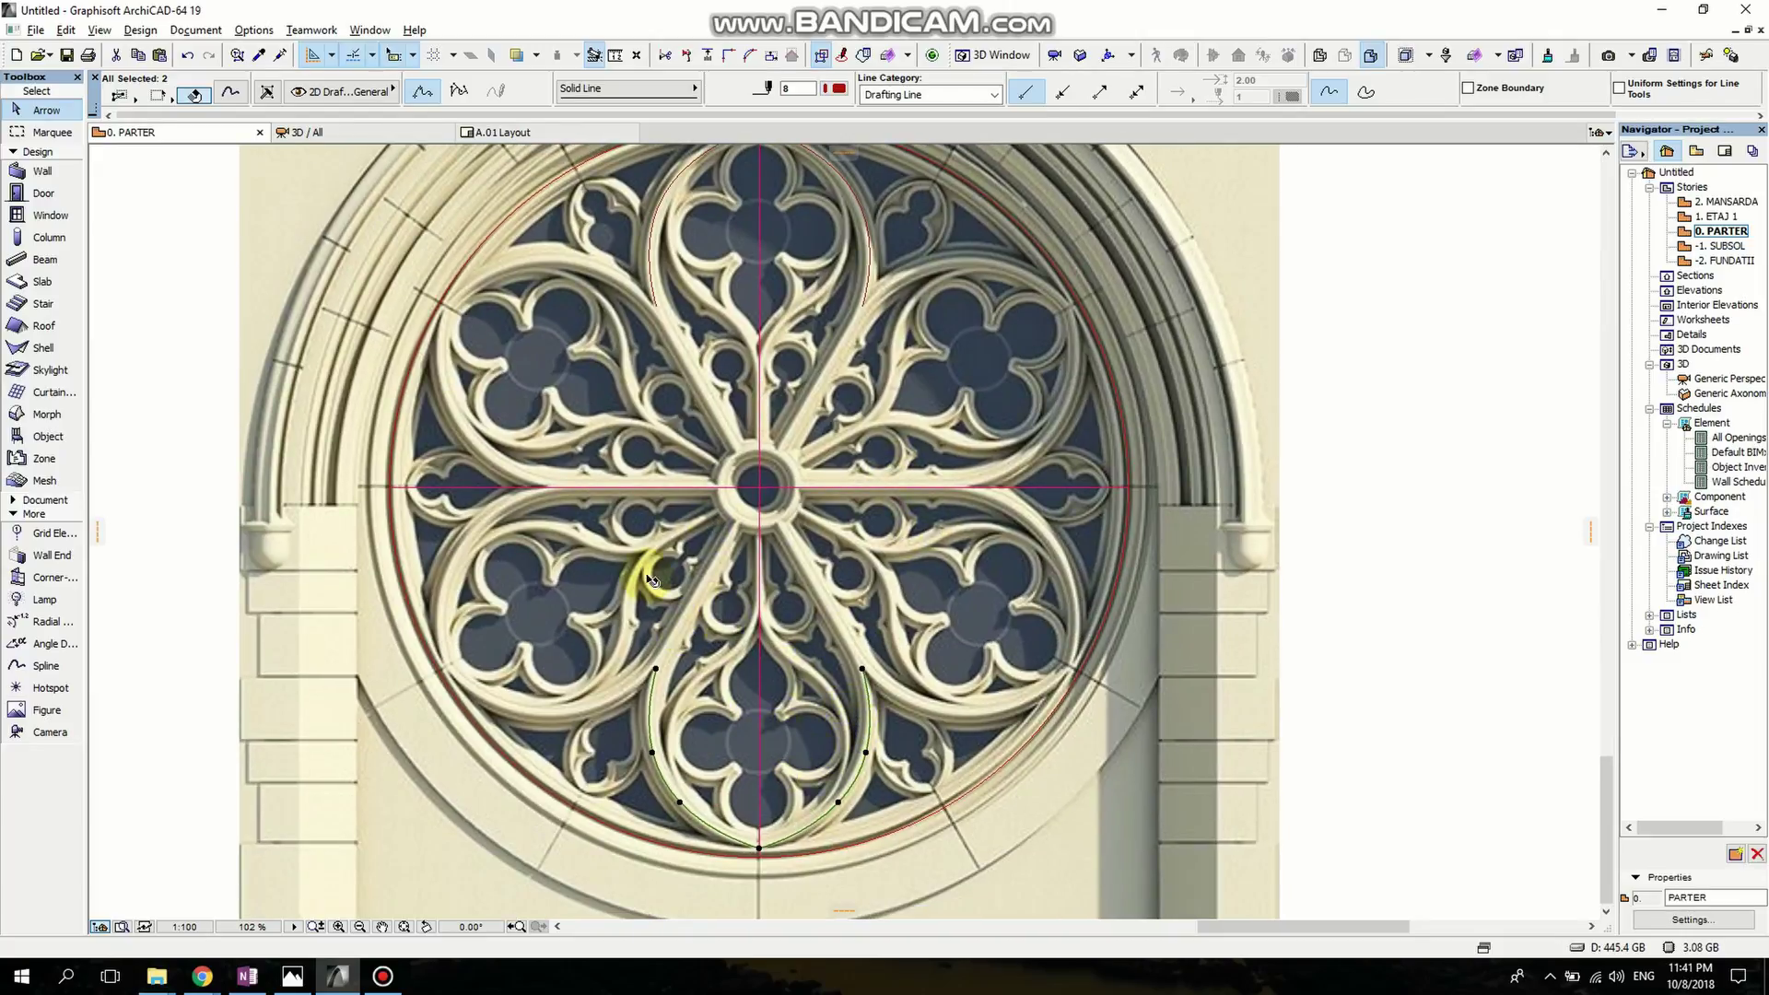
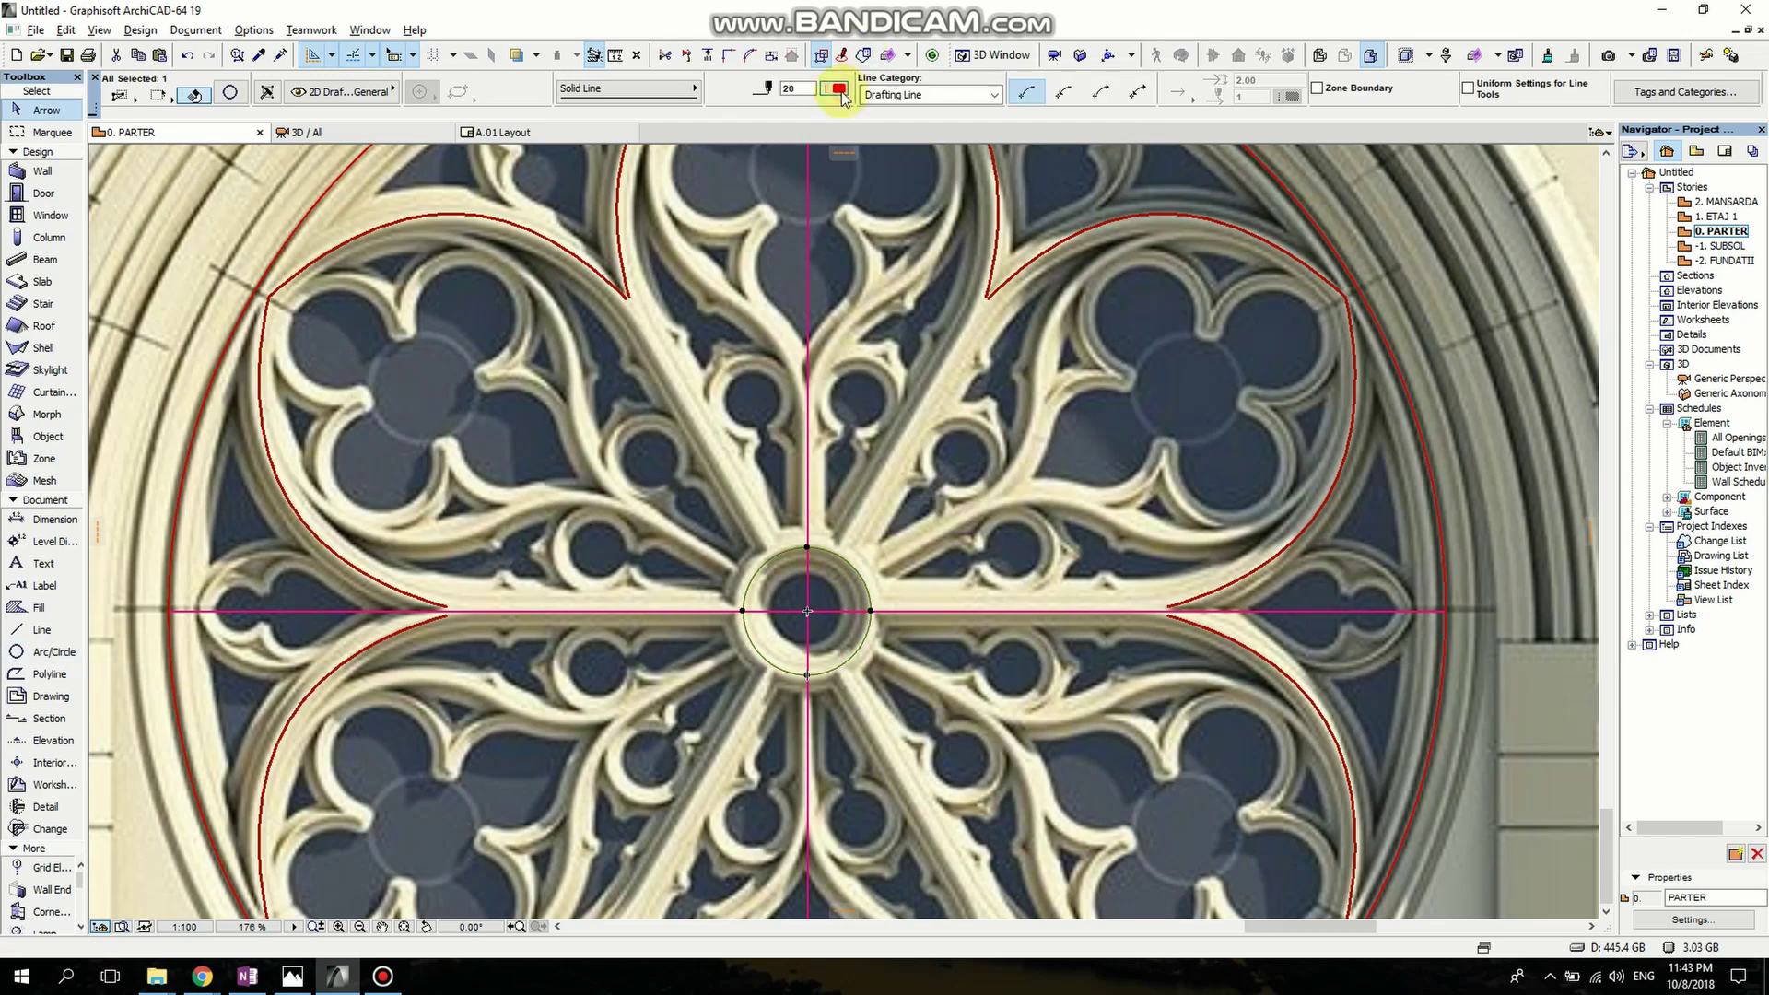
# Draw a polyline with red pen 58 from the junction of the top and upper-left petals to the hub circle's centre.
pyautogui.press('Escape')
pyautogui.scroll(-2, 810, 593)
pyautogui.click(37, 674)
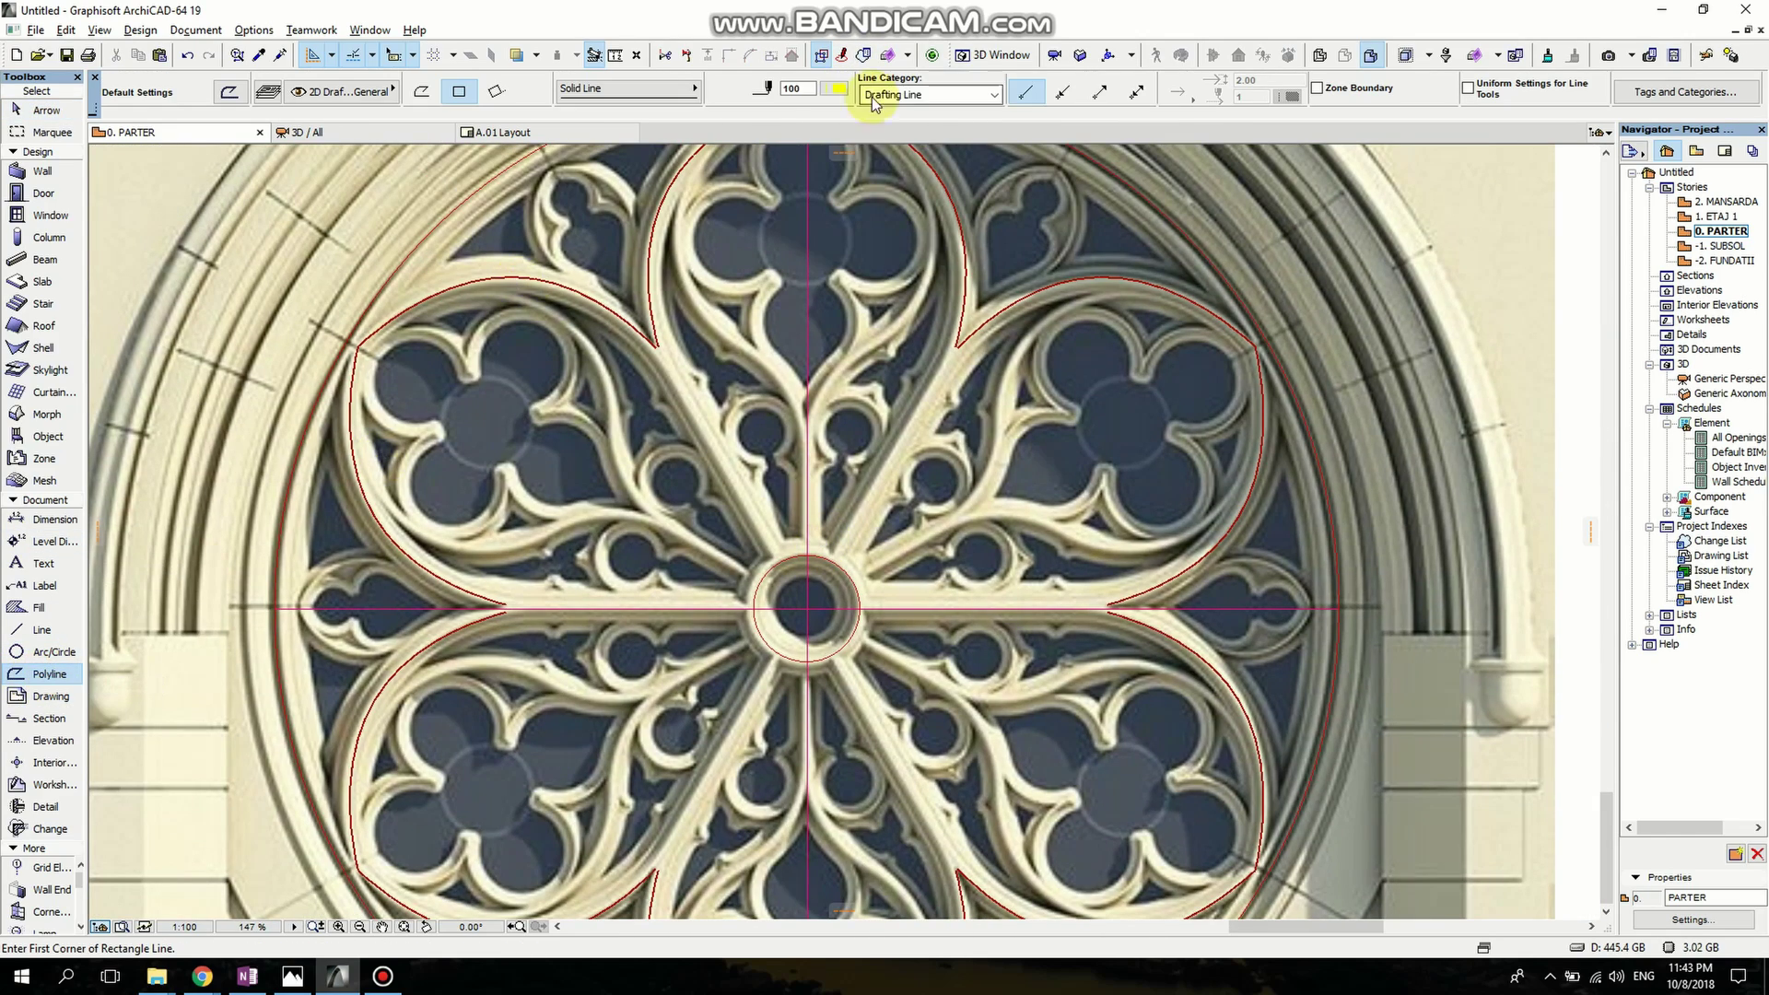
pyautogui.click(837, 87)
pyautogui.click(1116, 140)
pyautogui.scroll(3, 642, 324)
pyautogui.click(634, 317)
pyautogui.scroll(-2, 634, 317)
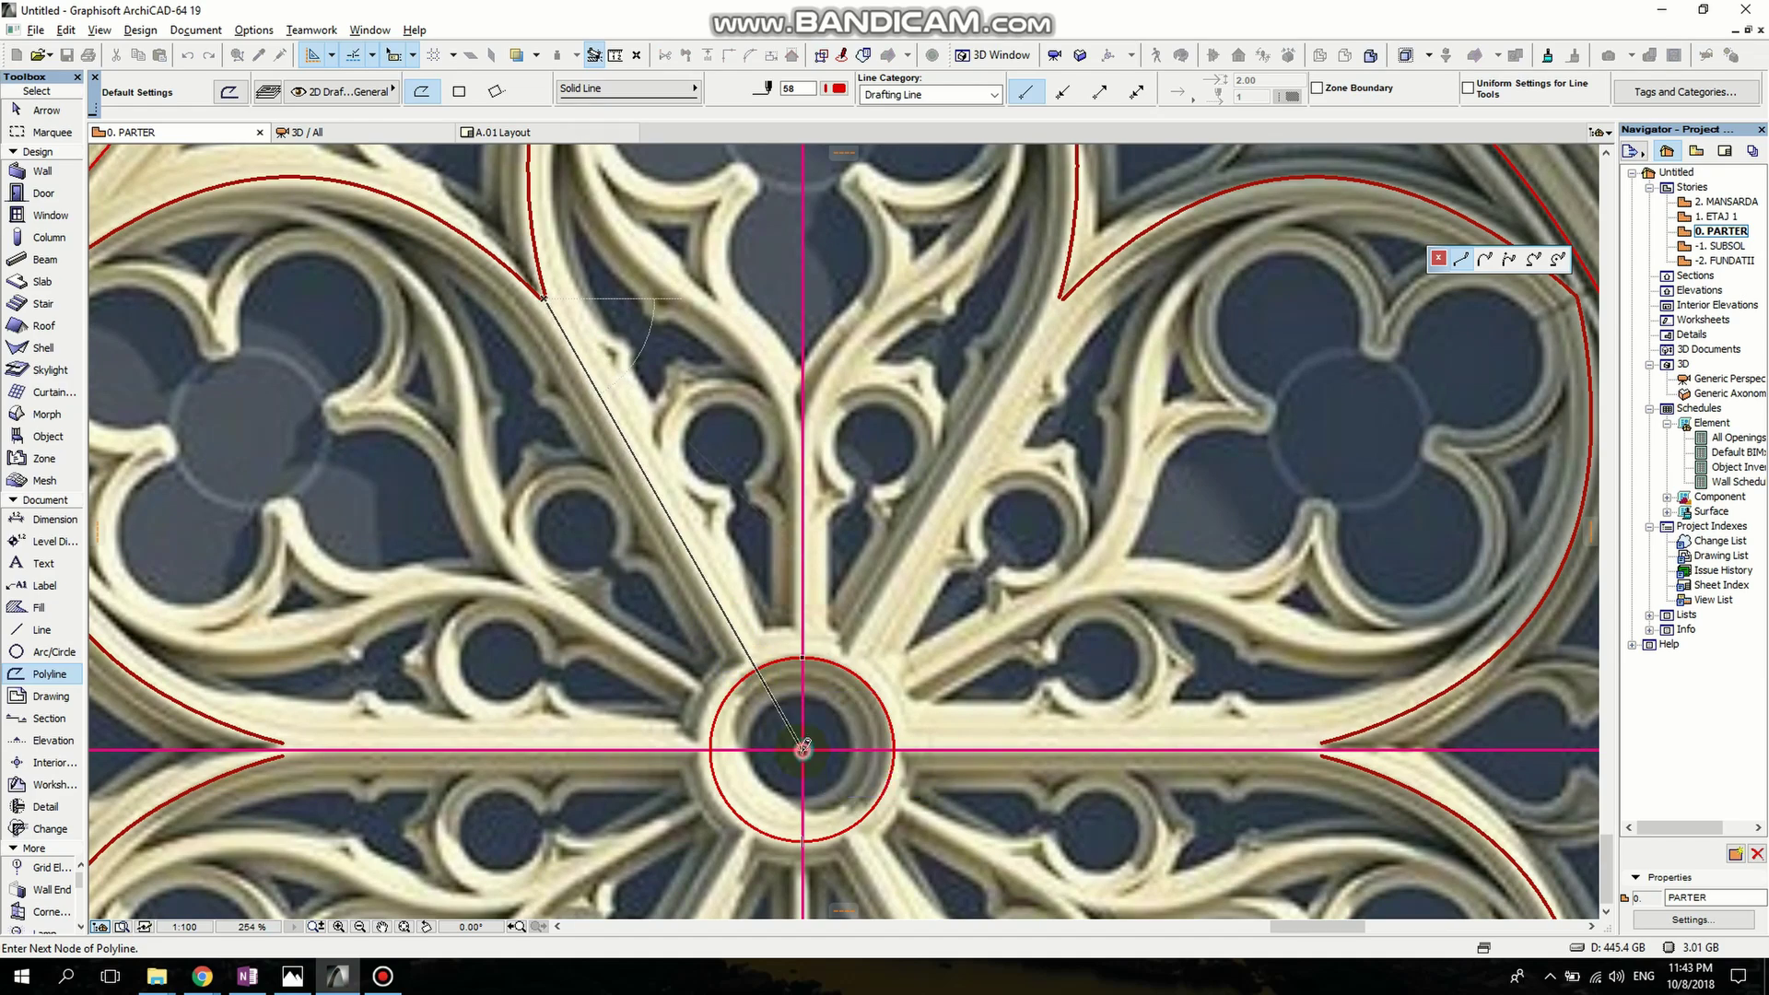
pyautogui.doubleClick(803, 750)
pyautogui.press('Escape')
# Trim away the part of the upper-left spoke line that lies inside the hub circle.
pyautogui.click(789, 726)
pyautogui.scroll(-3, 631, 448)
pyautogui.scroll(3, 723, 604)
pyautogui.press('Escape')
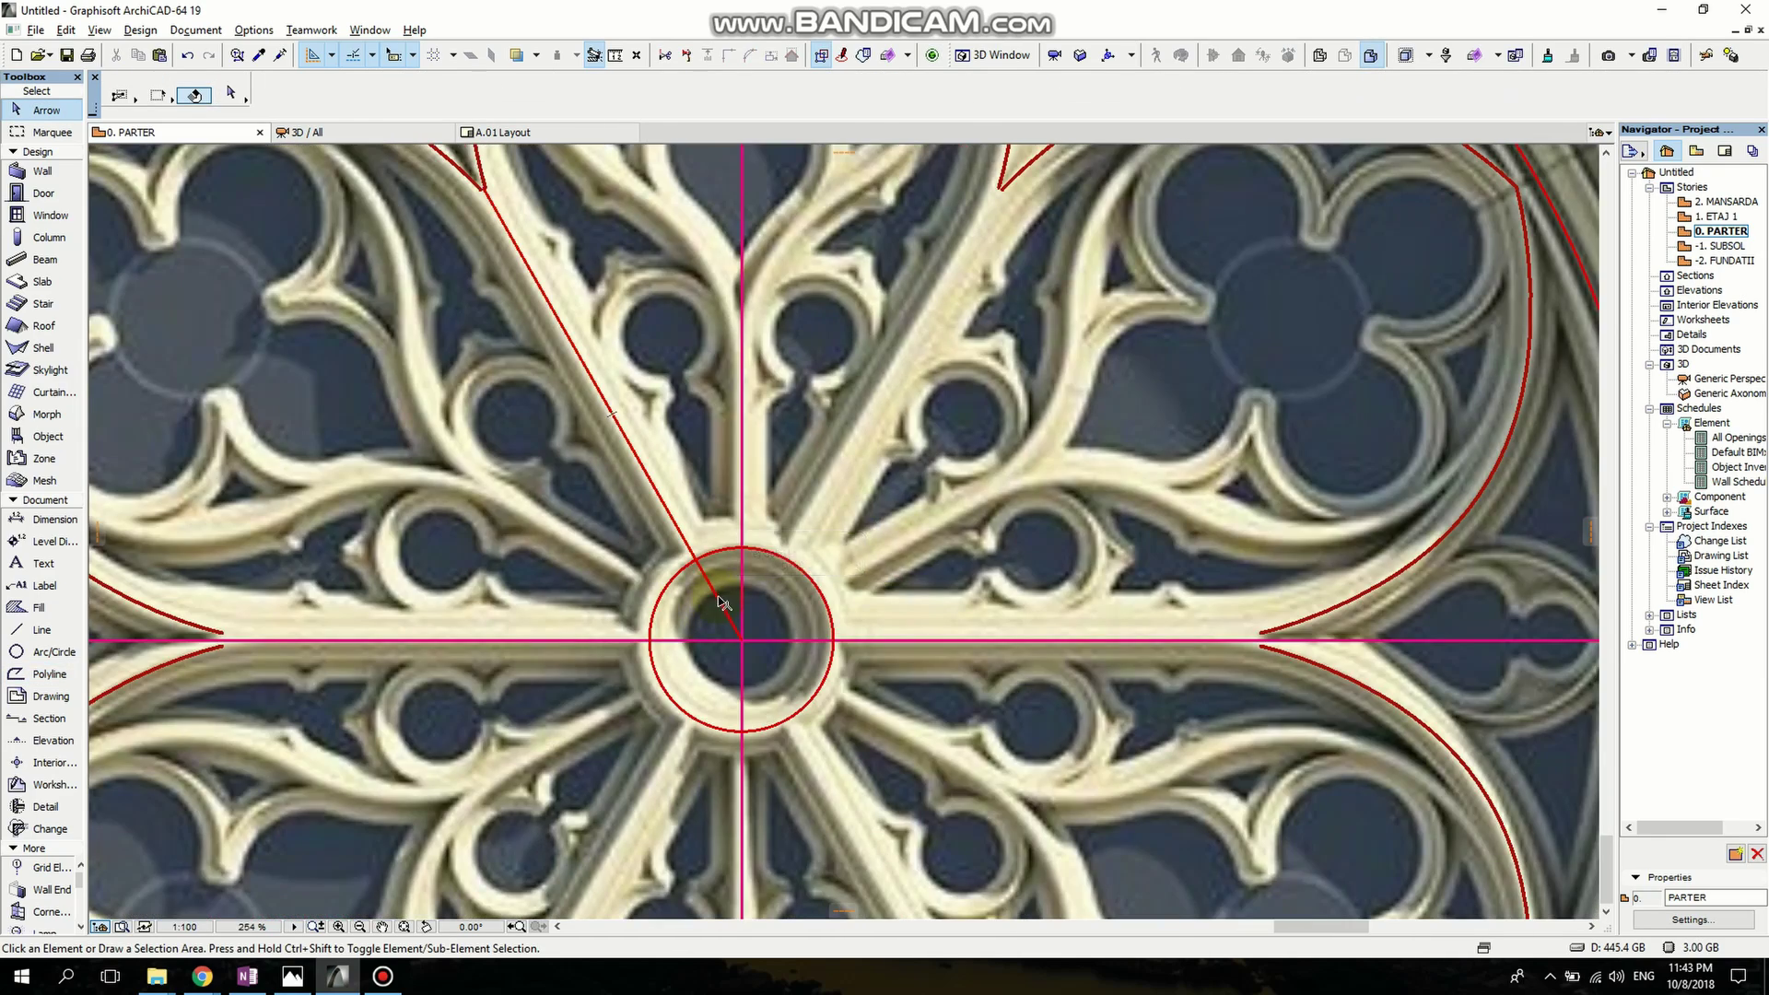
pyautogui.click(723, 604)
pyautogui.scroll(-3, 724, 604)
pyautogui.scroll(3, 730, 745)
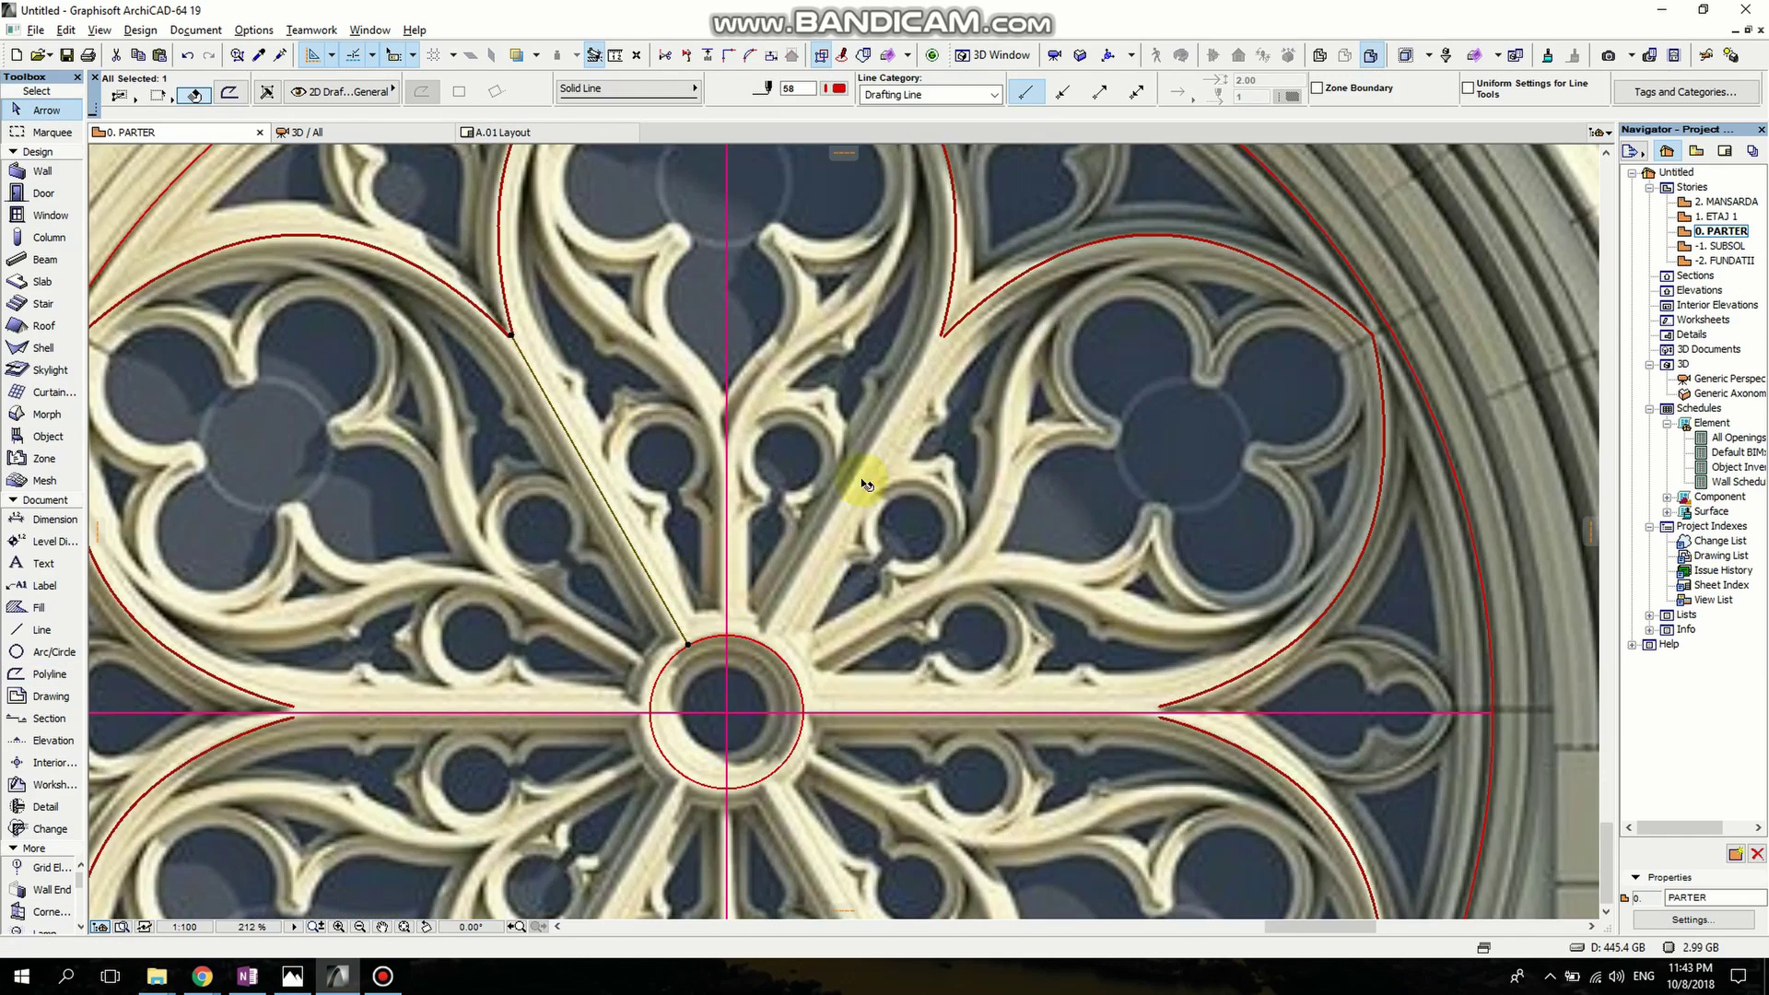
# Rotate a copy of the upper-left spoke line about the hub centre to the junction of the top and upper-right petals.
pyautogui.hotkey('ctrl', 'shift', 'e')
pyautogui.click(726, 712)
pyautogui.click(687, 644)
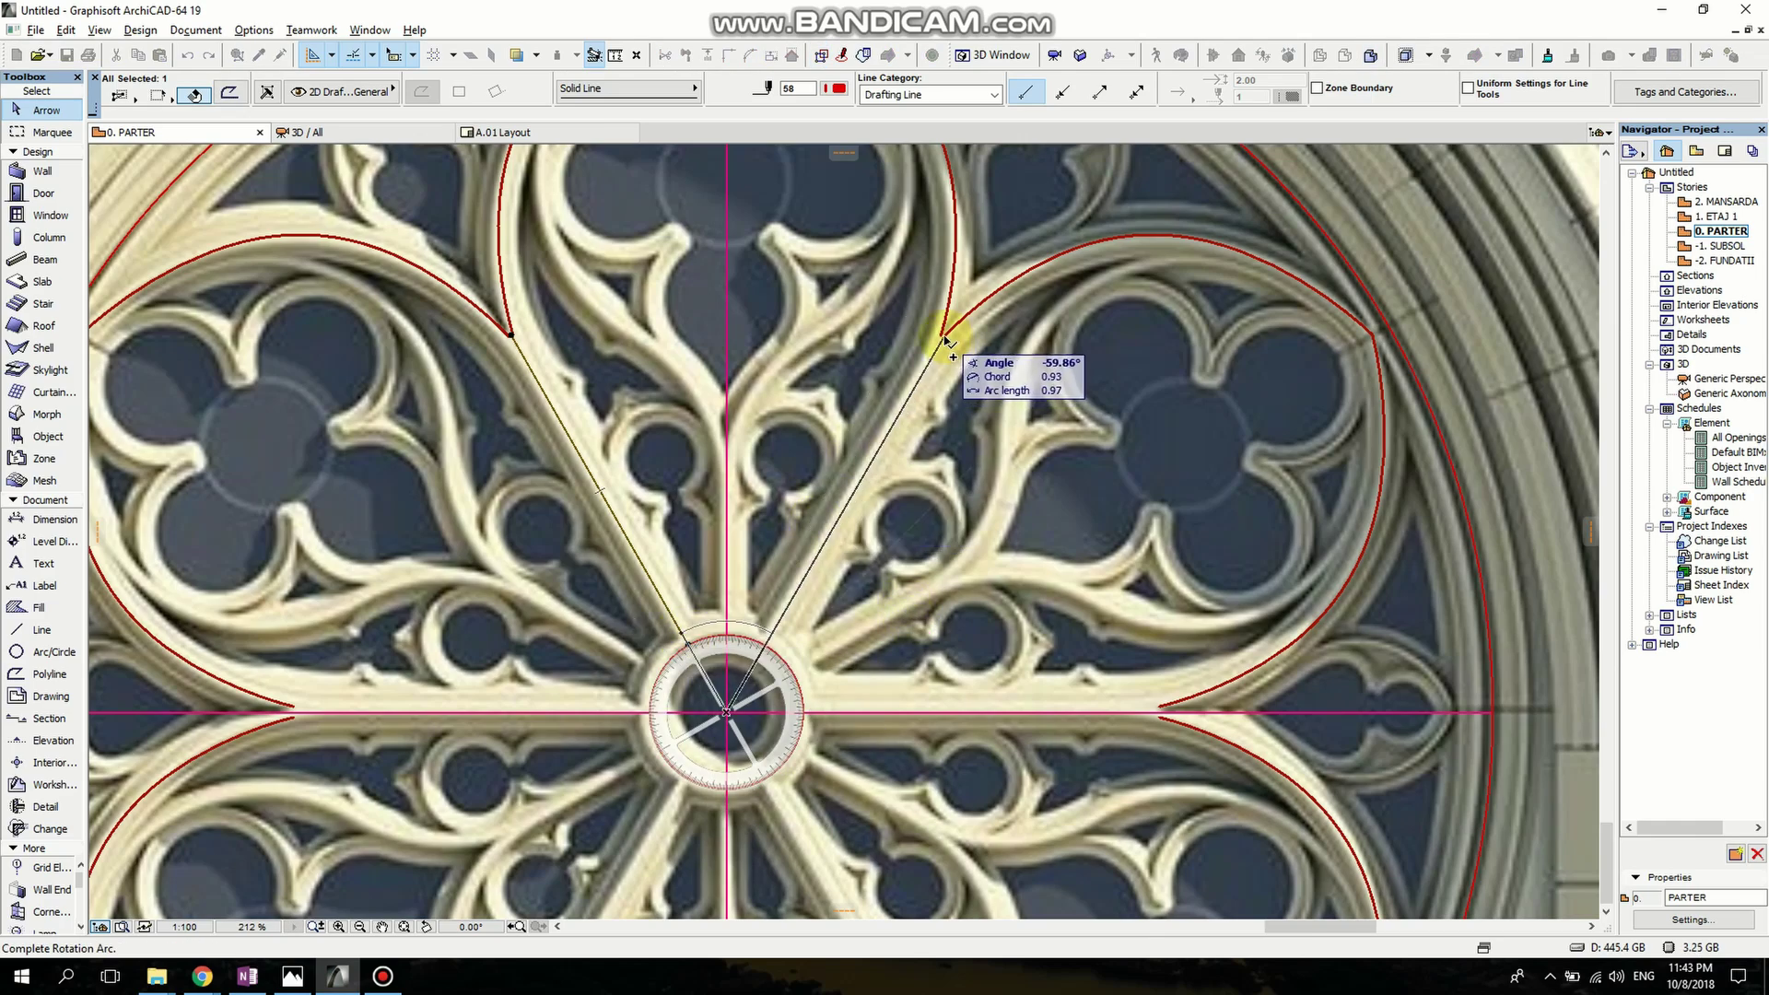
pyautogui.scroll(9, 943, 337)
pyautogui.click(933, 334)
pyautogui.scroll(-8, 902, 408)
pyautogui.scroll(-4, 804, 574)
pyautogui.scroll(3, 802, 562)
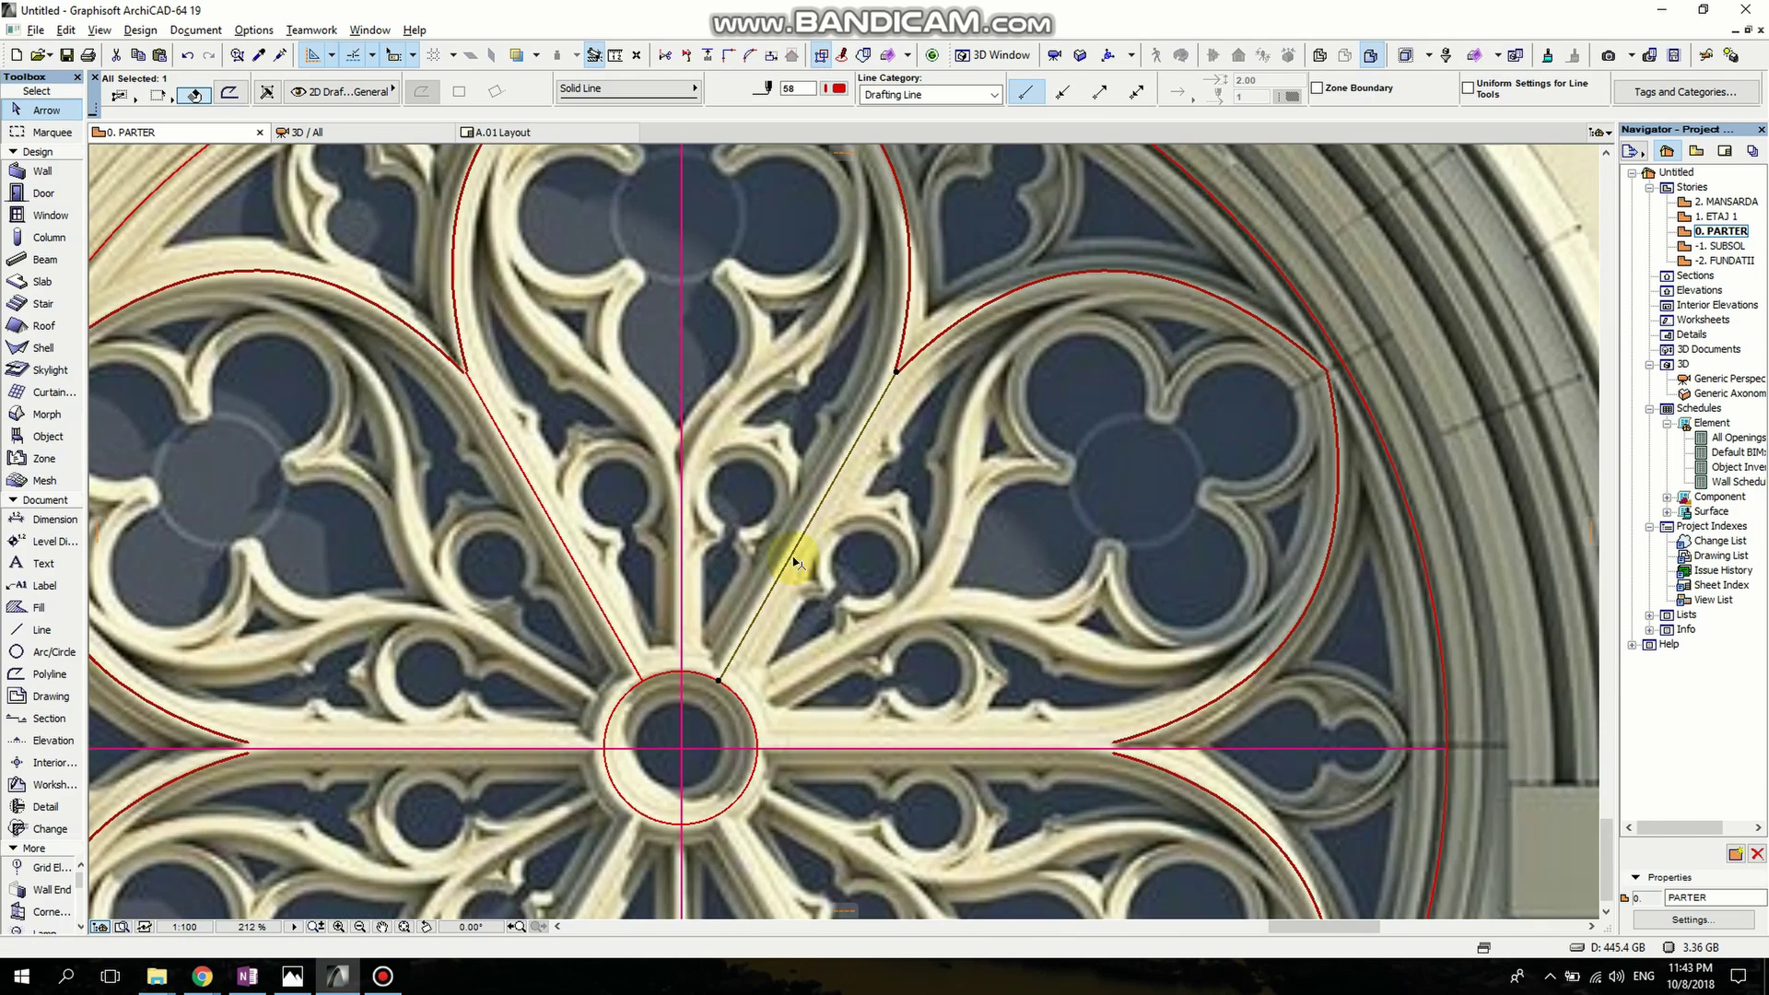
# Rotate a copy of the upper-right spoke line about the hub centre onto the right half of the horizontal axis.
pyautogui.hotkey('ctrl', 'shift', 'e')
pyautogui.click(681, 749)
pyautogui.click(897, 371)
pyautogui.scroll(7, 1134, 792)
pyautogui.click(1012, 527)
pyautogui.scroll(-8, 1017, 528)
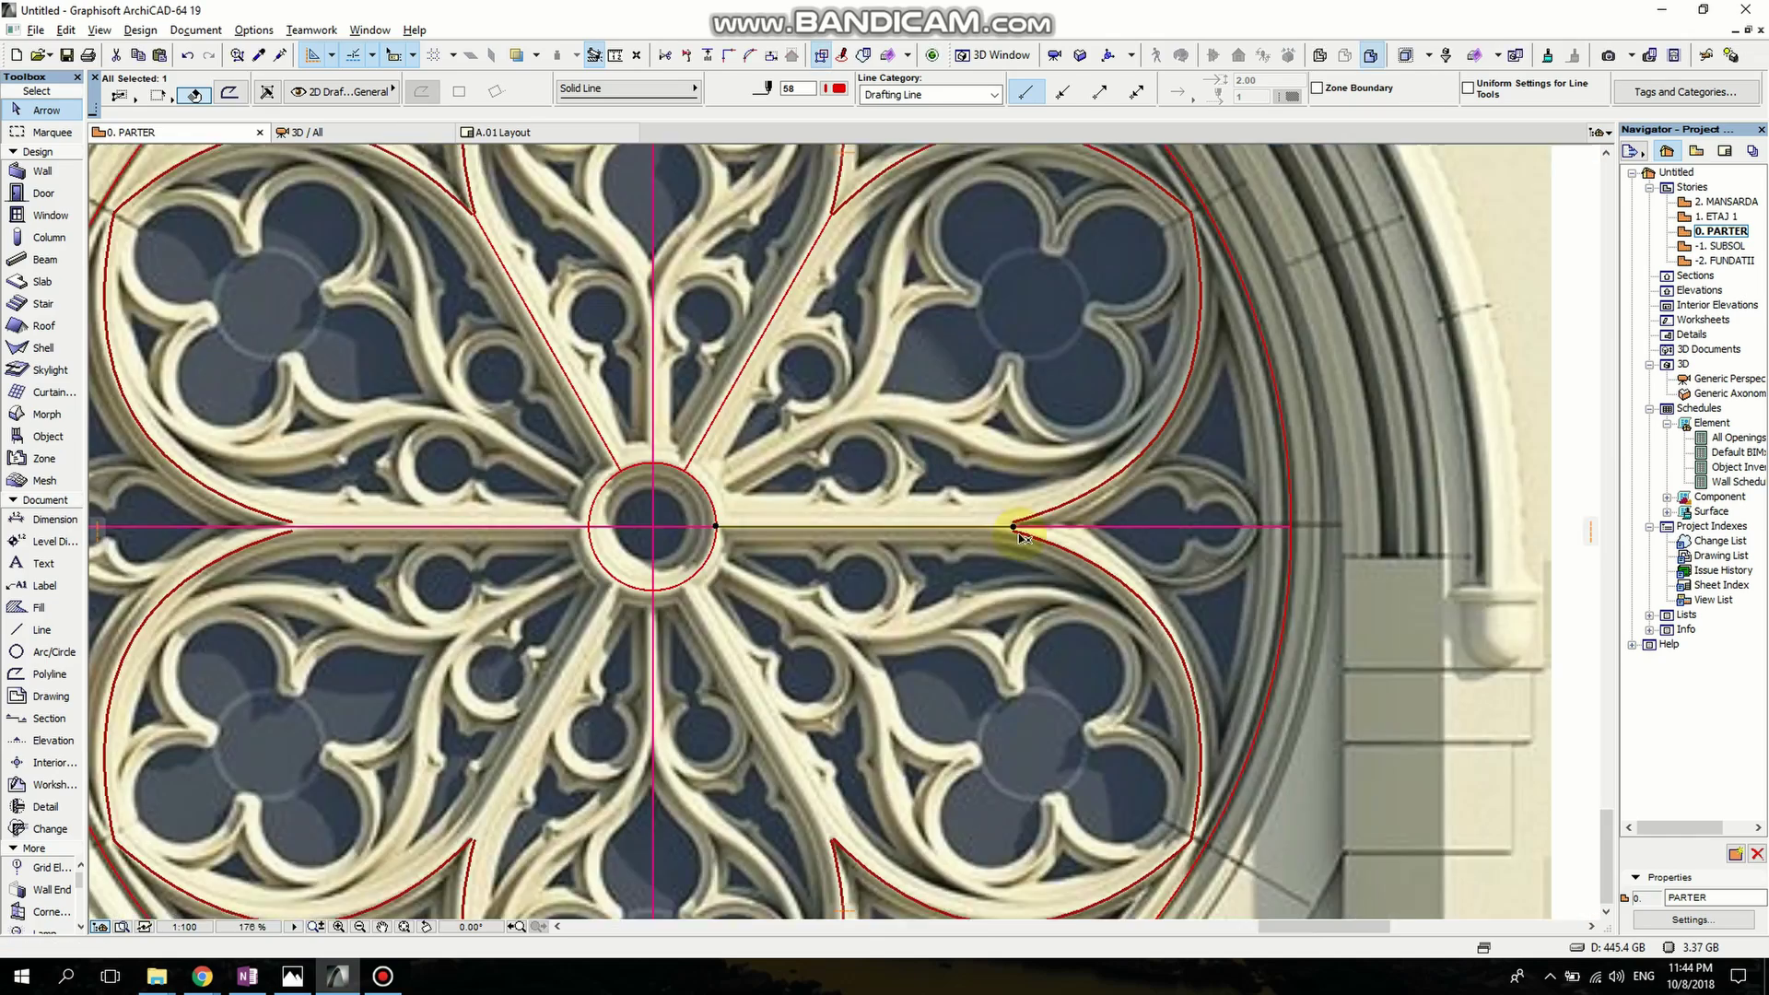
pyautogui.moveTo(1018, 528); pyautogui.dragTo(1034, 500, button='middle')
# Rotate a copy of the right horizontal spoke line about the hub centre to the lower-right petal junction.
pyautogui.hotkey('ctrl', 'shift', 'e')
pyautogui.scroll(2, 680, 509)
pyautogui.click(665, 496)
pyautogui.click(1183, 496)
pyautogui.moveTo(1145, 645); pyautogui.dragTo(1163, 387, button='middle')
pyautogui.scroll(6, 941, 687)
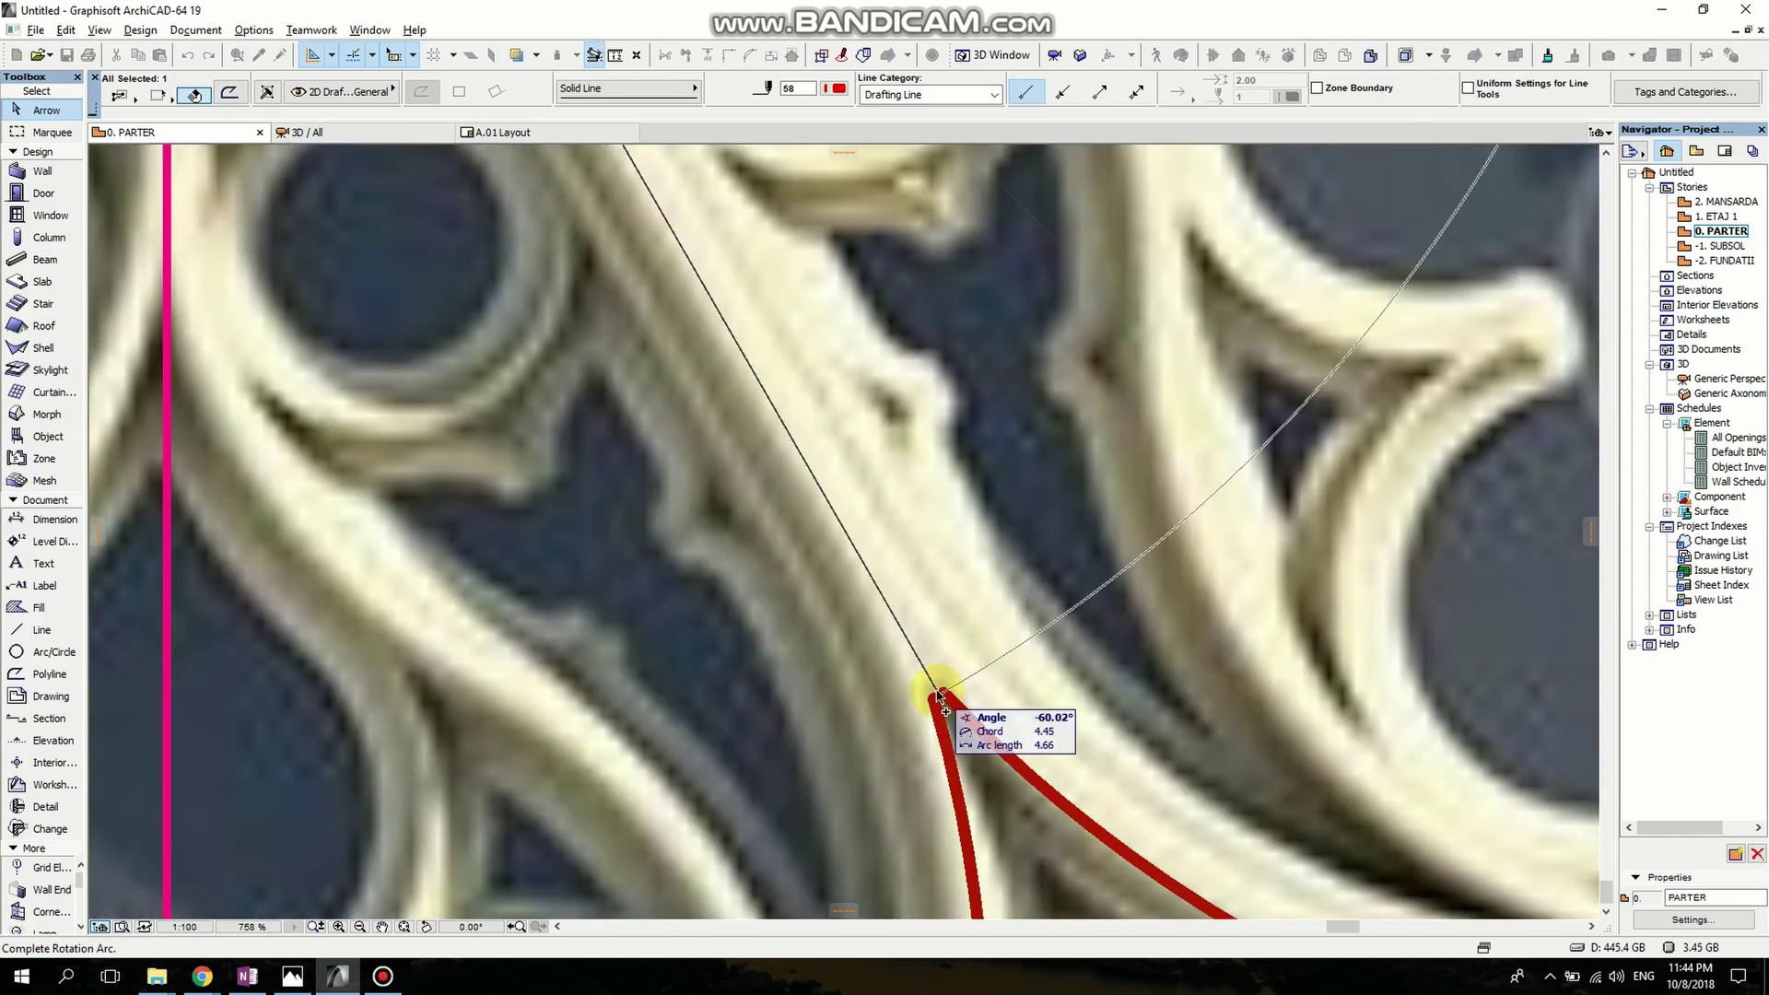
pyautogui.click(937, 688)
pyautogui.scroll(-6, 953, 694)
pyautogui.scroll(-4, 963, 697)
# Rotate a copy of the lower-right spoke line about the hub centre to the lower-left petal junction.
pyautogui.hotkey('ctrl', 'shift', 'e')
pyautogui.scroll(4, 723, 349)
pyautogui.click(719, 341)
pyautogui.click(984, 790)
pyautogui.scroll(6, 449, 798)
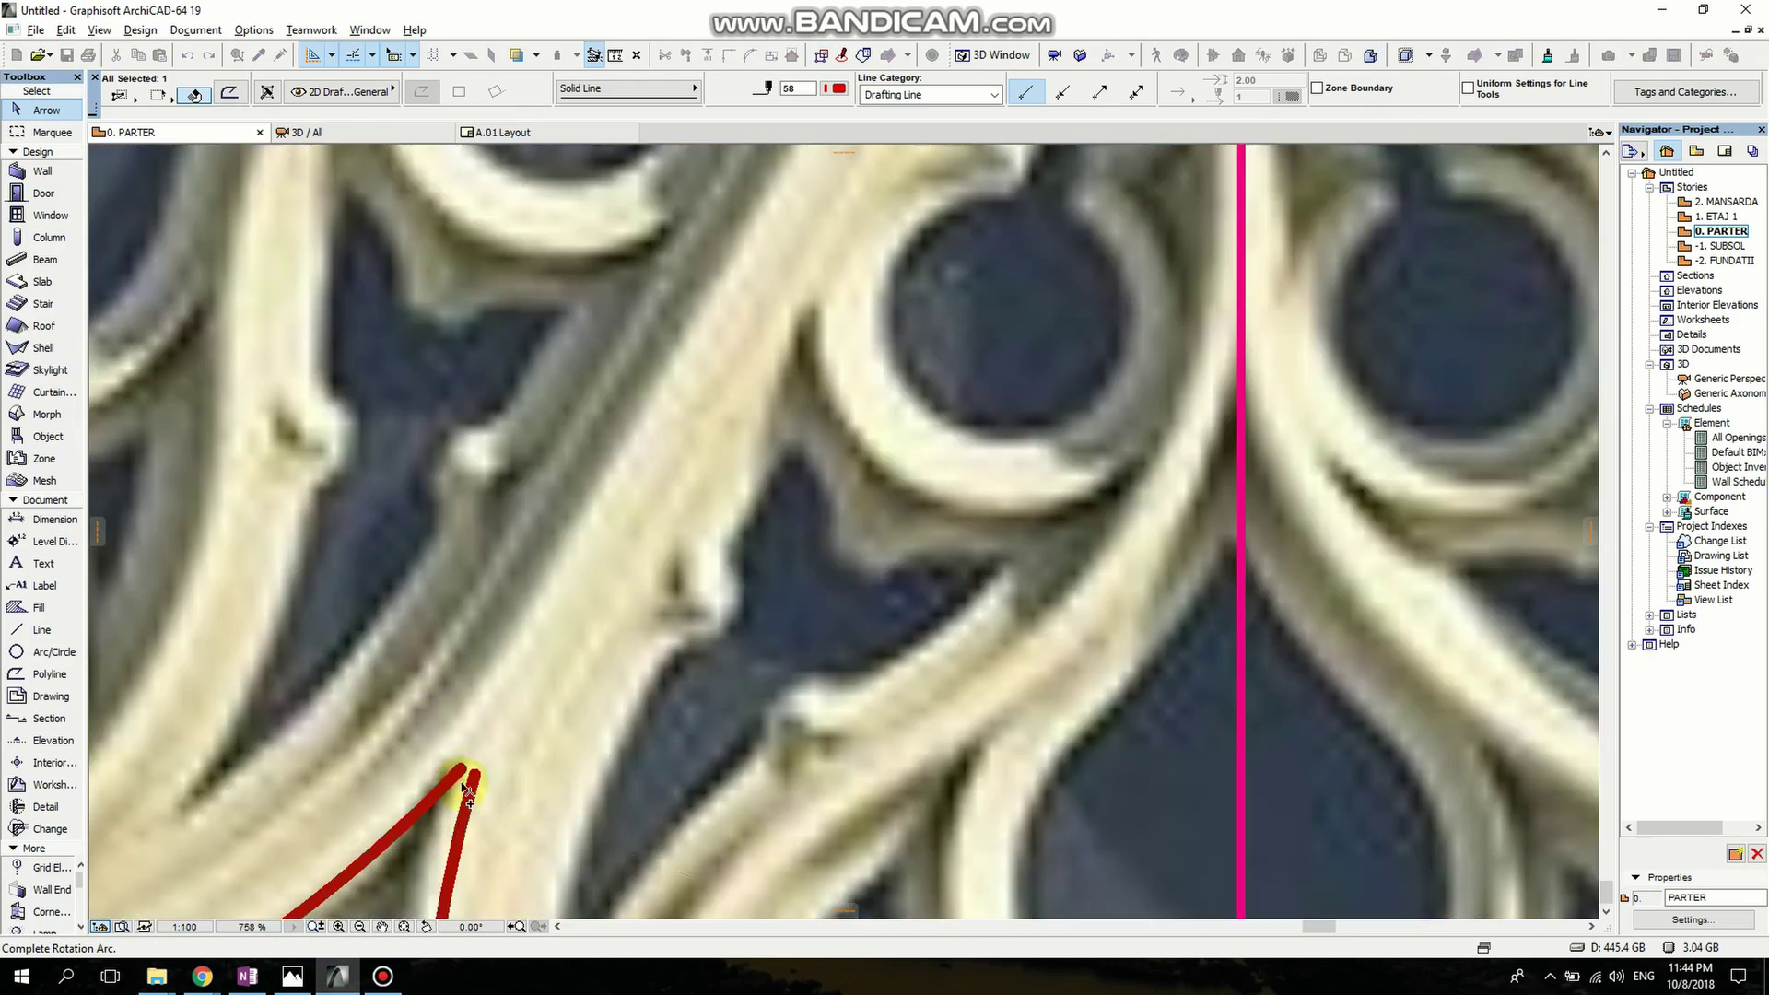
pyautogui.click(470, 768)
pyautogui.scroll(-10, 474, 769)
# Rotate a copy of the lower-left spoke line about the hub centre onto the left half of the horizontal axis.
pyautogui.hotkey('ctrl', 'shift', 'e')
pyautogui.scroll(5, 677, 571)
pyautogui.scroll(5, 900, 510)
pyautogui.click(901, 510)
pyautogui.click(734, 801)
pyautogui.scroll(-9, 516, 597)
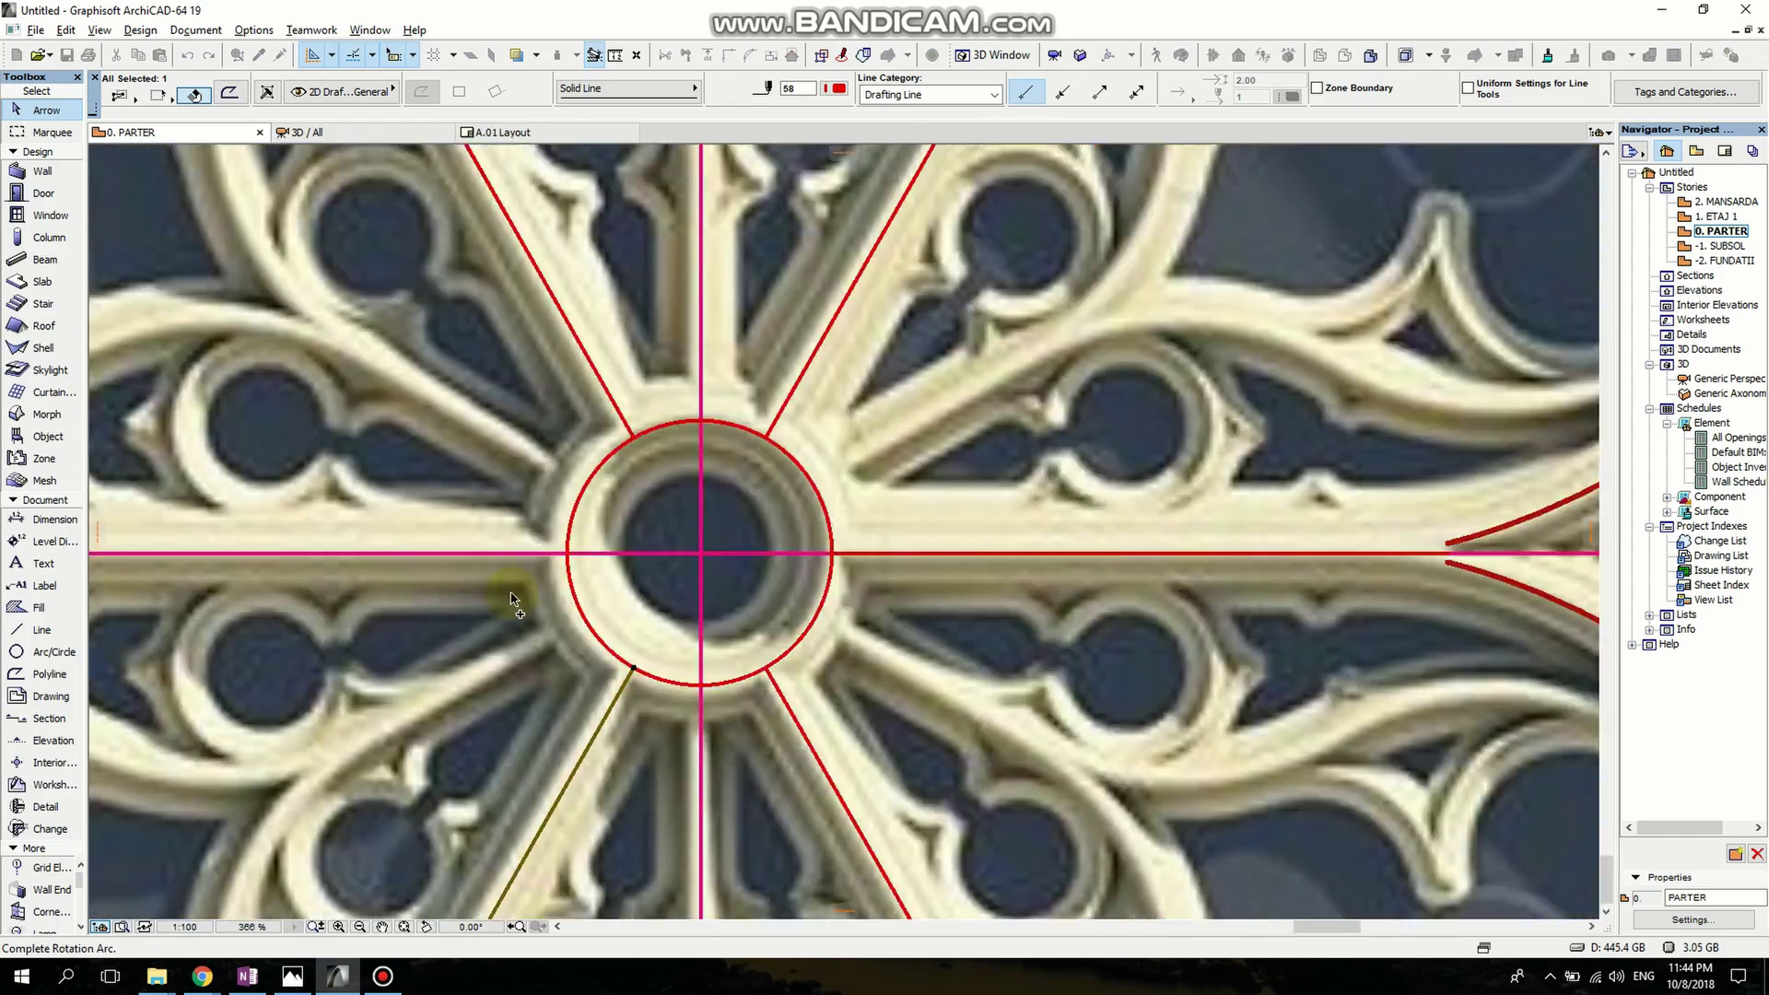
pyautogui.scroll(9, 300, 587)
pyautogui.click(310, 565)
pyautogui.scroll(-10, 590, 599)
pyautogui.press('Escape')
# Stretch the end nodes of the two left petal splines onto the outer end of the left horizontal spoke line.
pyautogui.scroll(11, 552, 585)
pyautogui.click(514, 572)
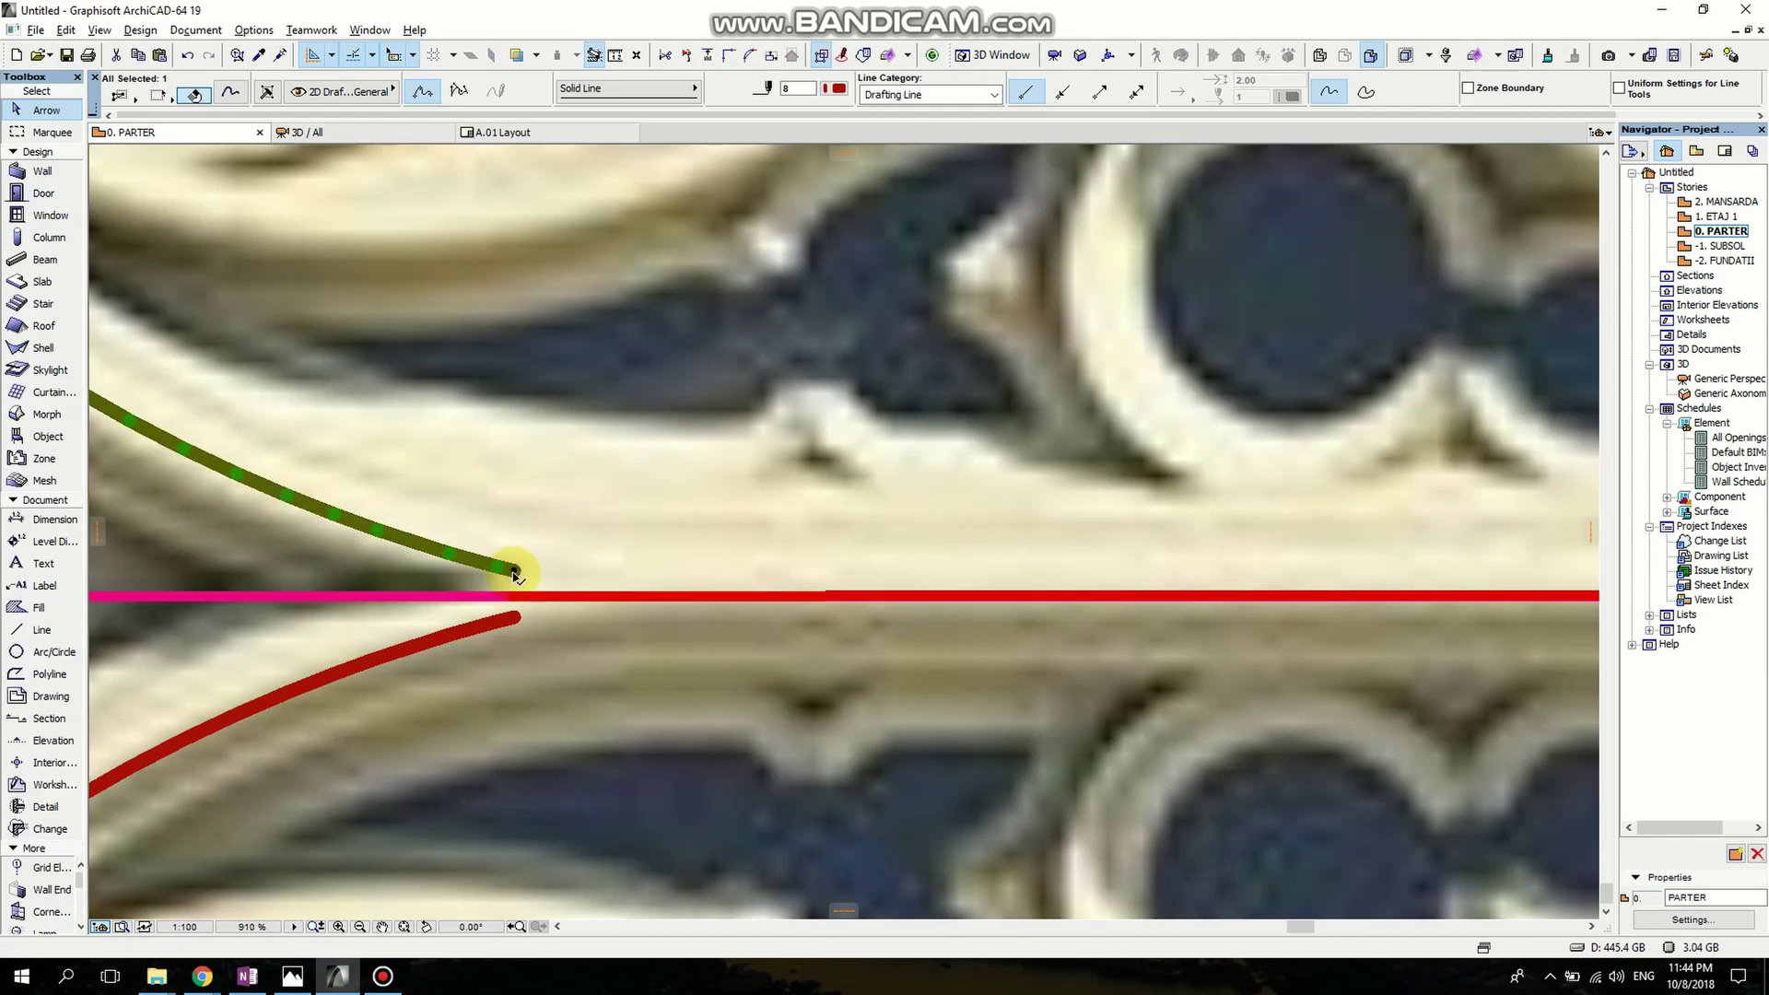
pyautogui.click(516, 622)
pyautogui.click(515, 619)
pyautogui.click(512, 597)
pyautogui.scroll(-11, 580, 594)
pyautogui.press('Escape')
# Stretch the petal spline ends at the upper-left and upper-right junctions onto the outer ends of their spoke lines.
pyautogui.moveTo(561, 454); pyautogui.dragTo(672, 517, button='middle')
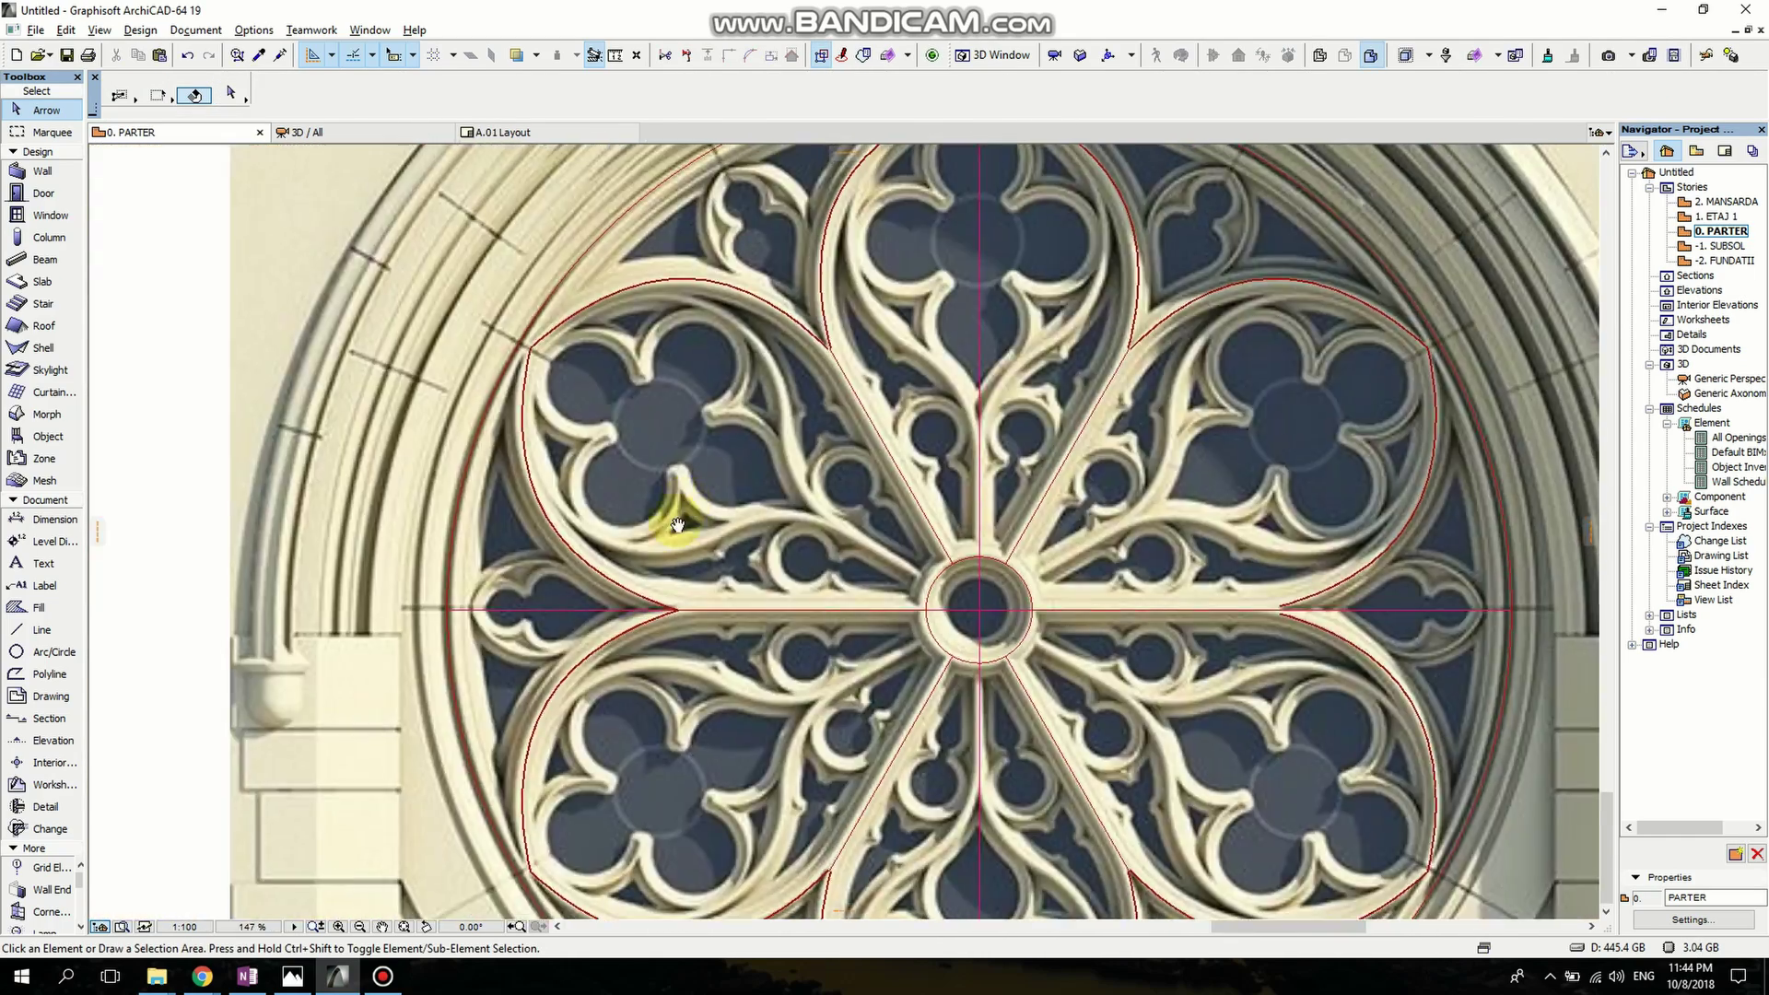
pyautogui.scroll(14, 834, 368)
pyautogui.click(851, 503)
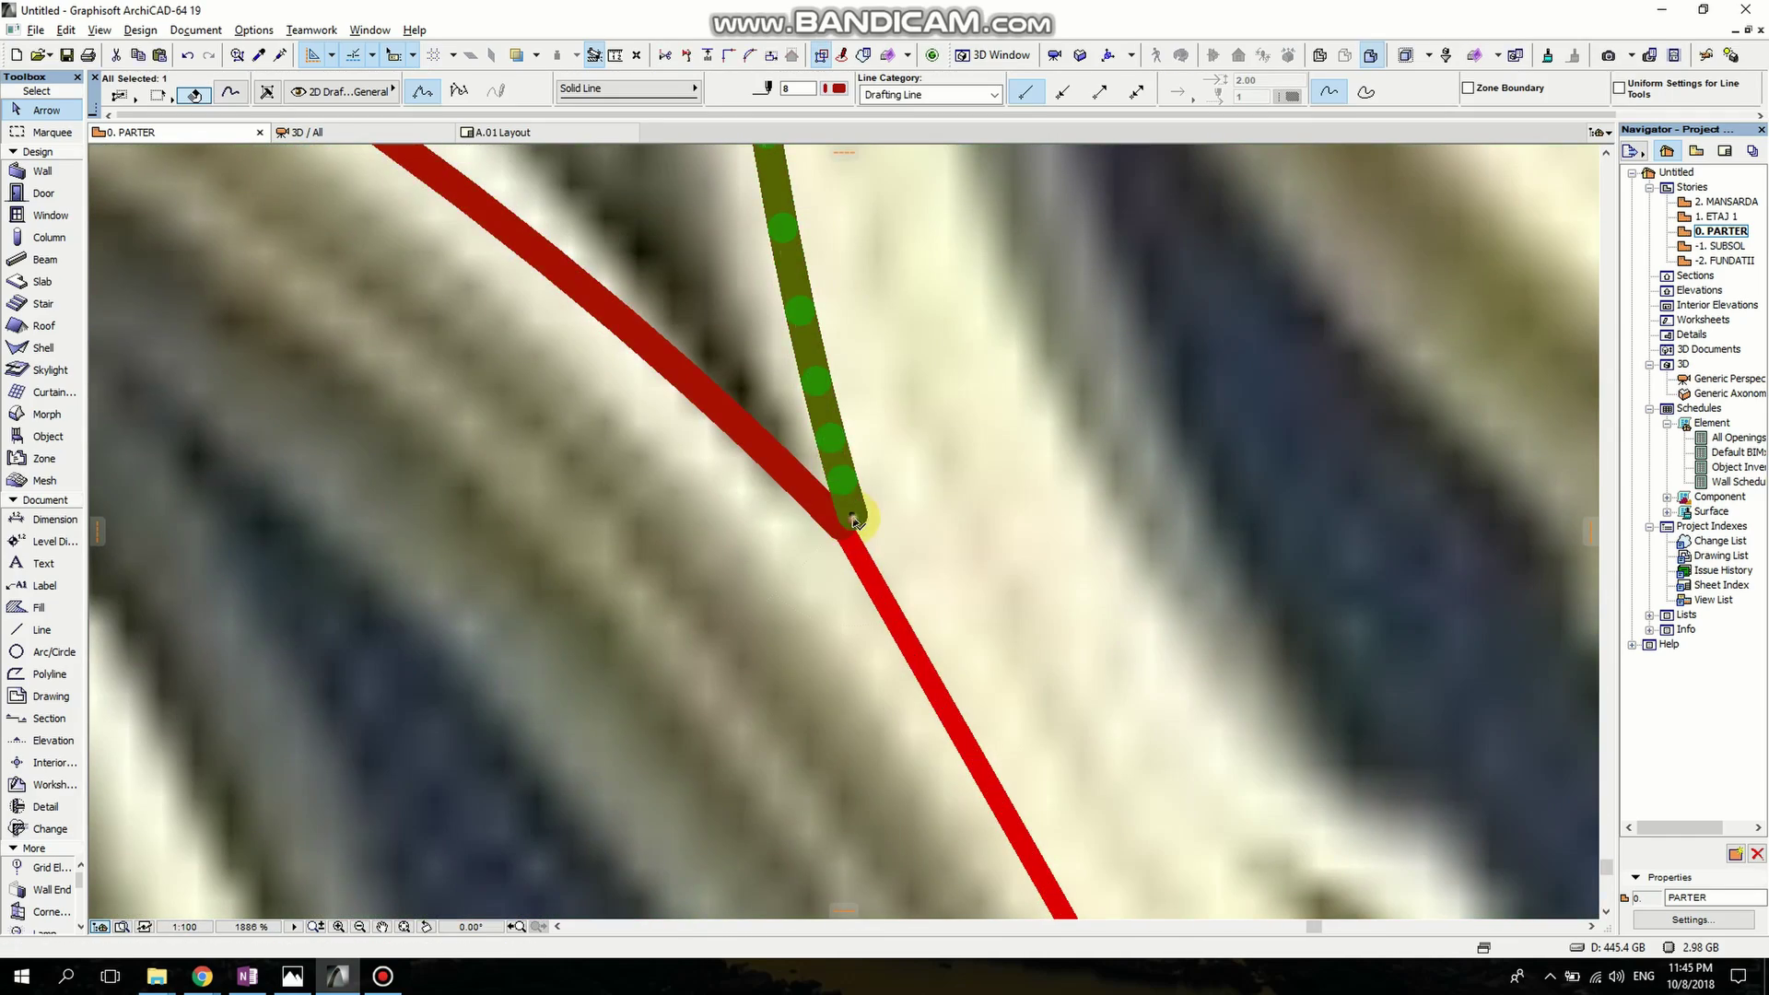
pyautogui.scroll(-10, 871, 548)
pyautogui.scroll(11, 877, 558)
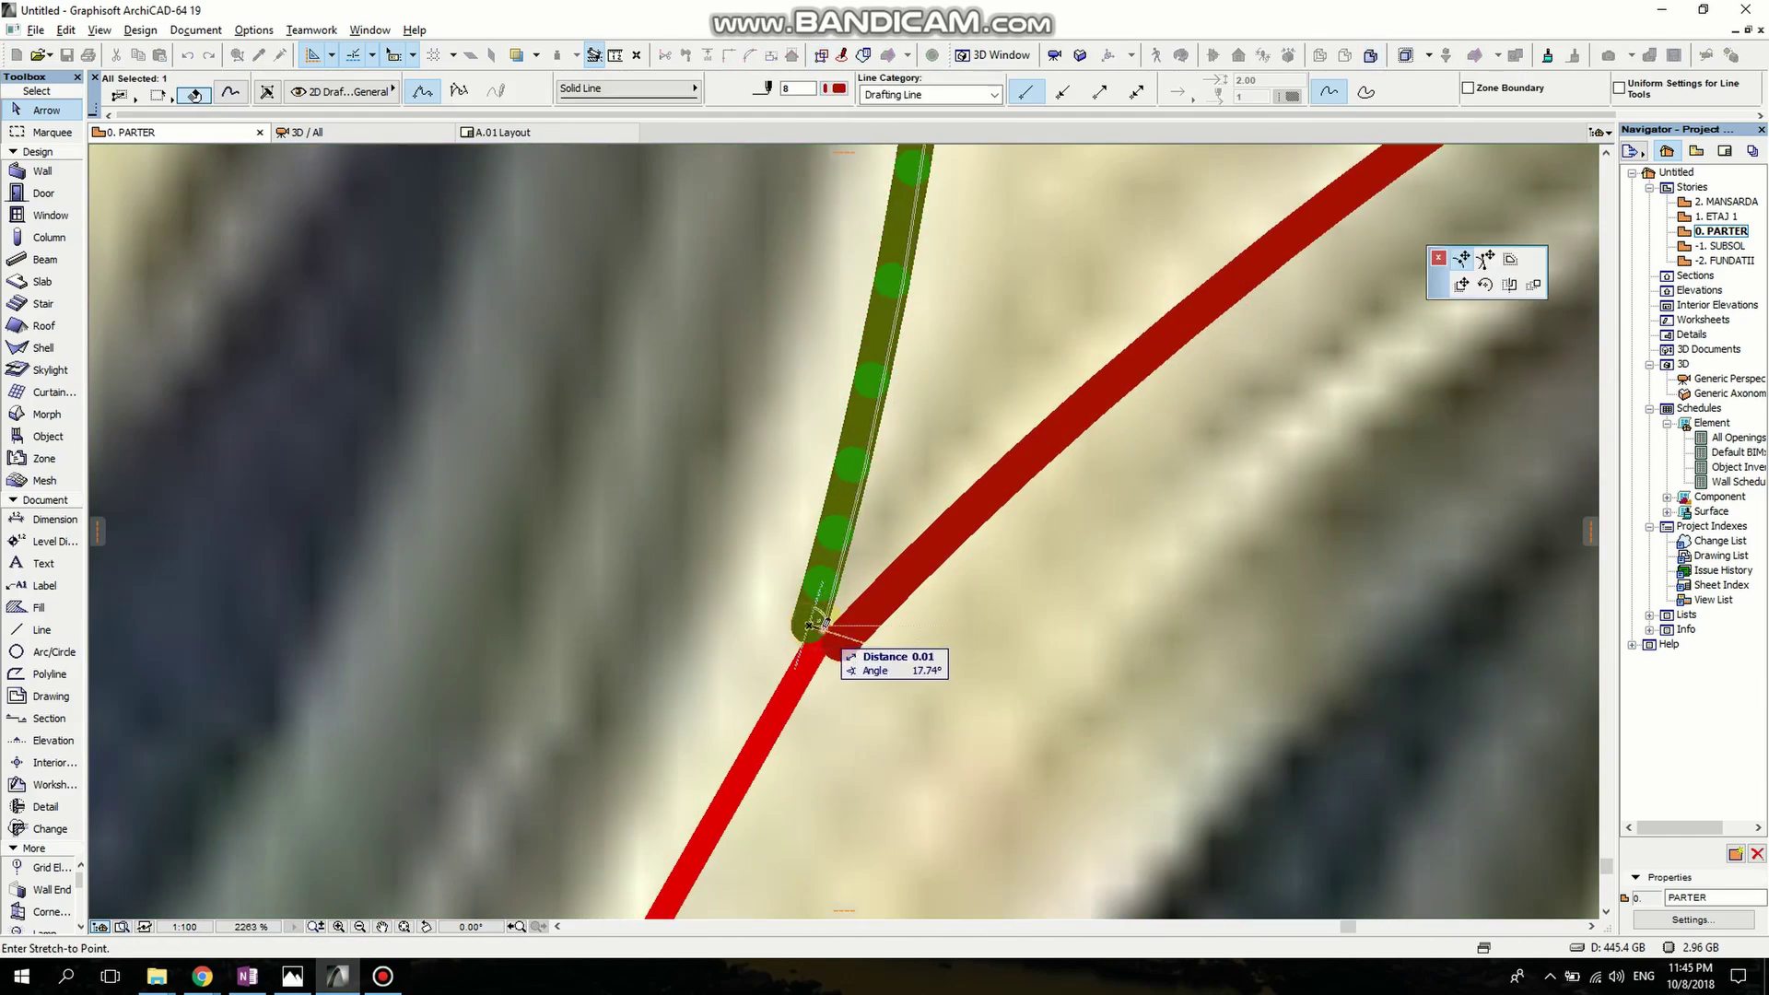
# Stretch the end nodes of both right petal splines onto the outer end of the right horizontal spoke line.
pyautogui.scroll(-10, 882, 608)
pyautogui.scroll(11, 792, 465)
pyautogui.press('Escape')
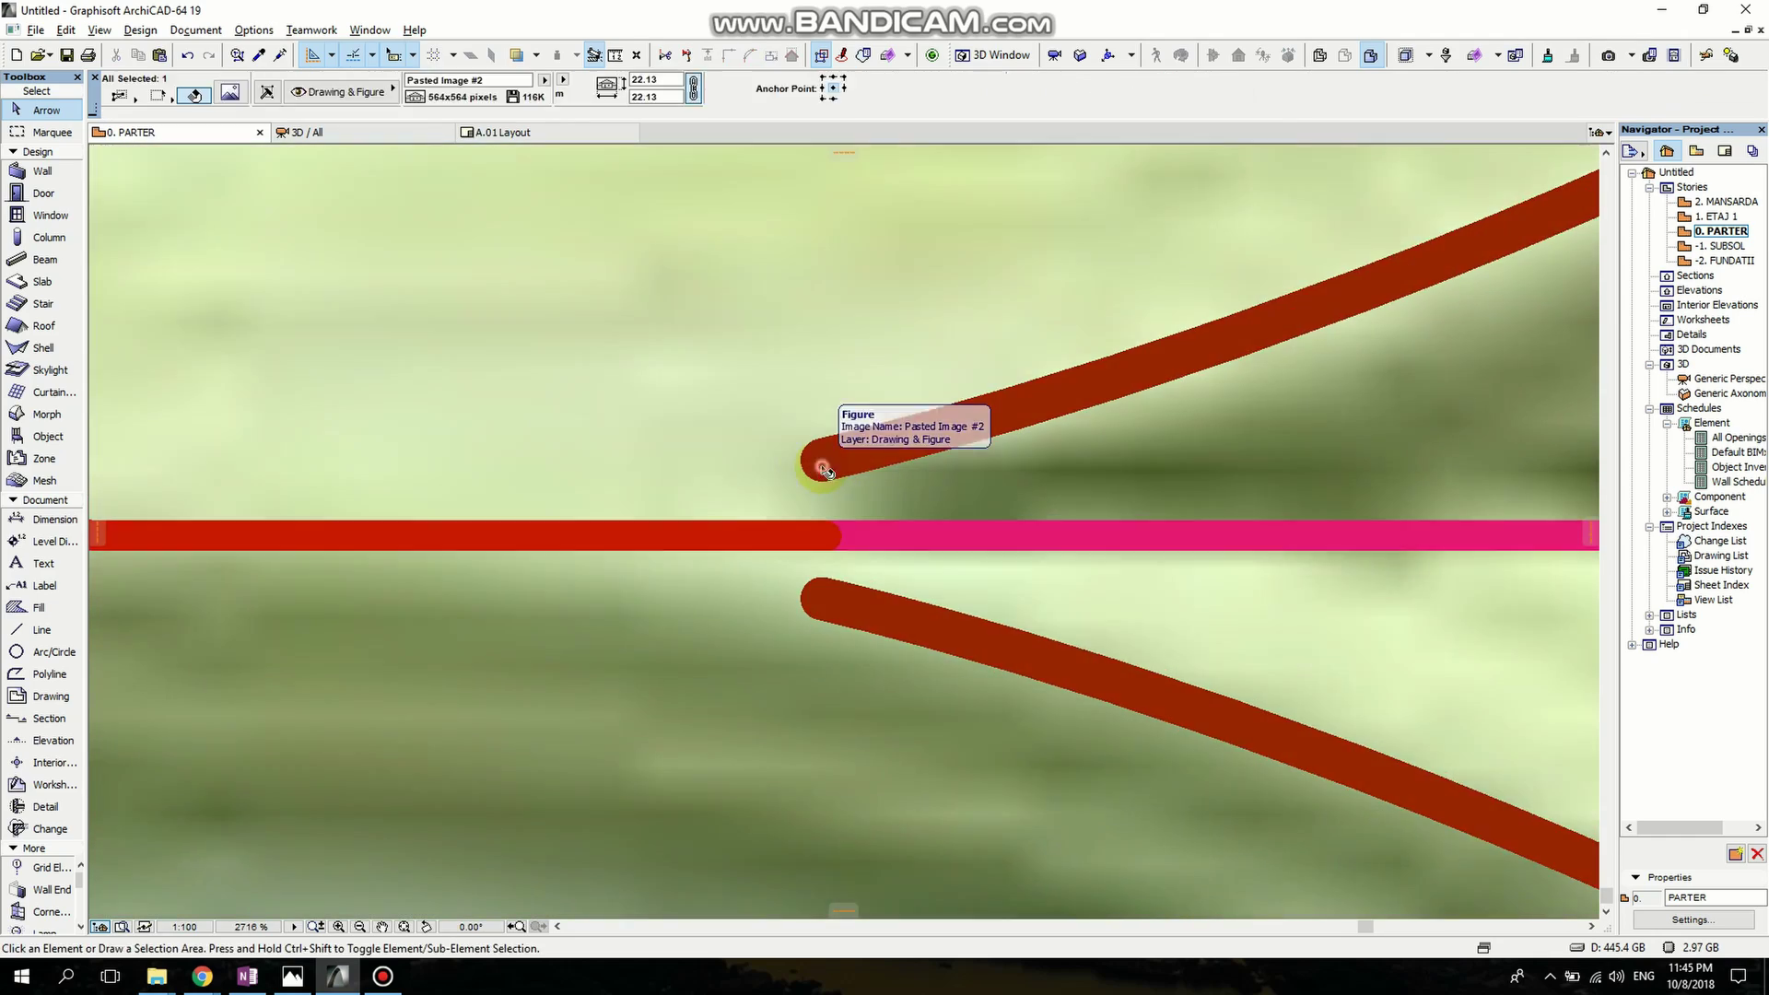
pyautogui.scroll(-4, 837, 493)
pyautogui.click(874, 457)
pyautogui.click(822, 475)
pyautogui.click(833, 512)
pyautogui.press('Escape')
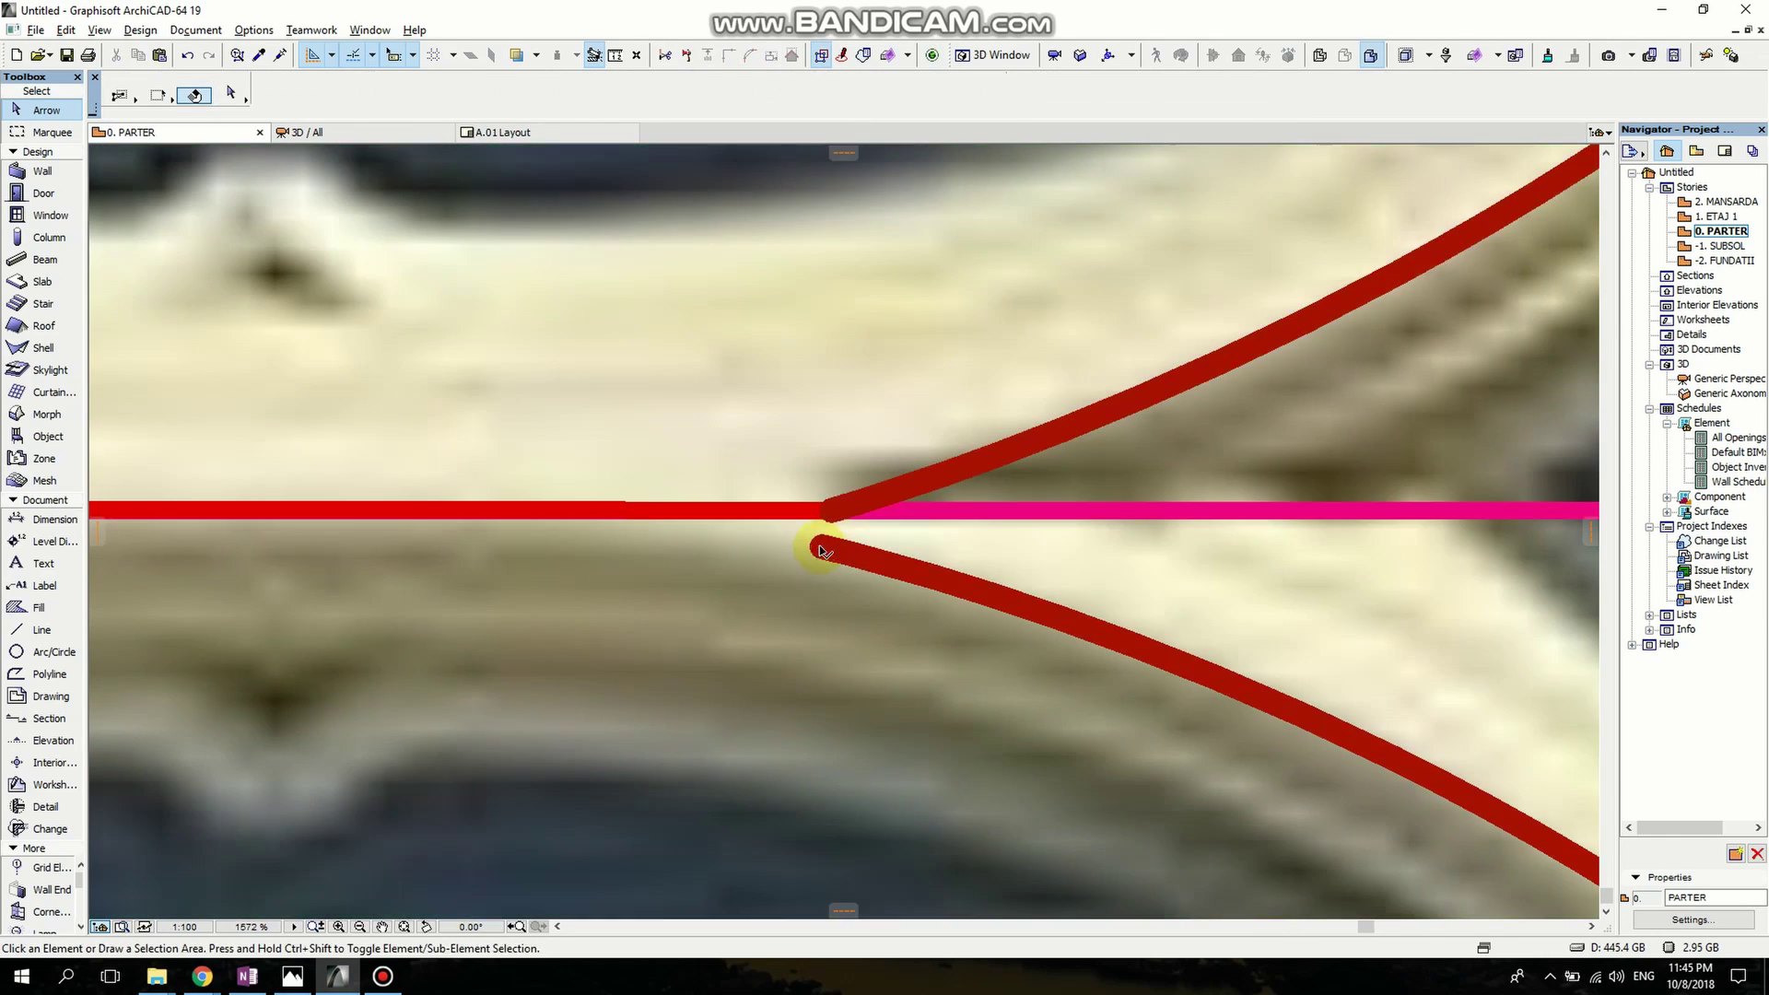
pyautogui.click(822, 543)
pyautogui.click(822, 544)
pyautogui.click(833, 515)
# Stretch the petal spline ends at the lower-right junction onto the outer end of that spoke line.
pyautogui.scroll(-8, 837, 524)
pyautogui.scroll(11, 773, 494)
pyautogui.press('Escape')
pyautogui.scroll(-3, 773, 468)
pyautogui.click(794, 505)
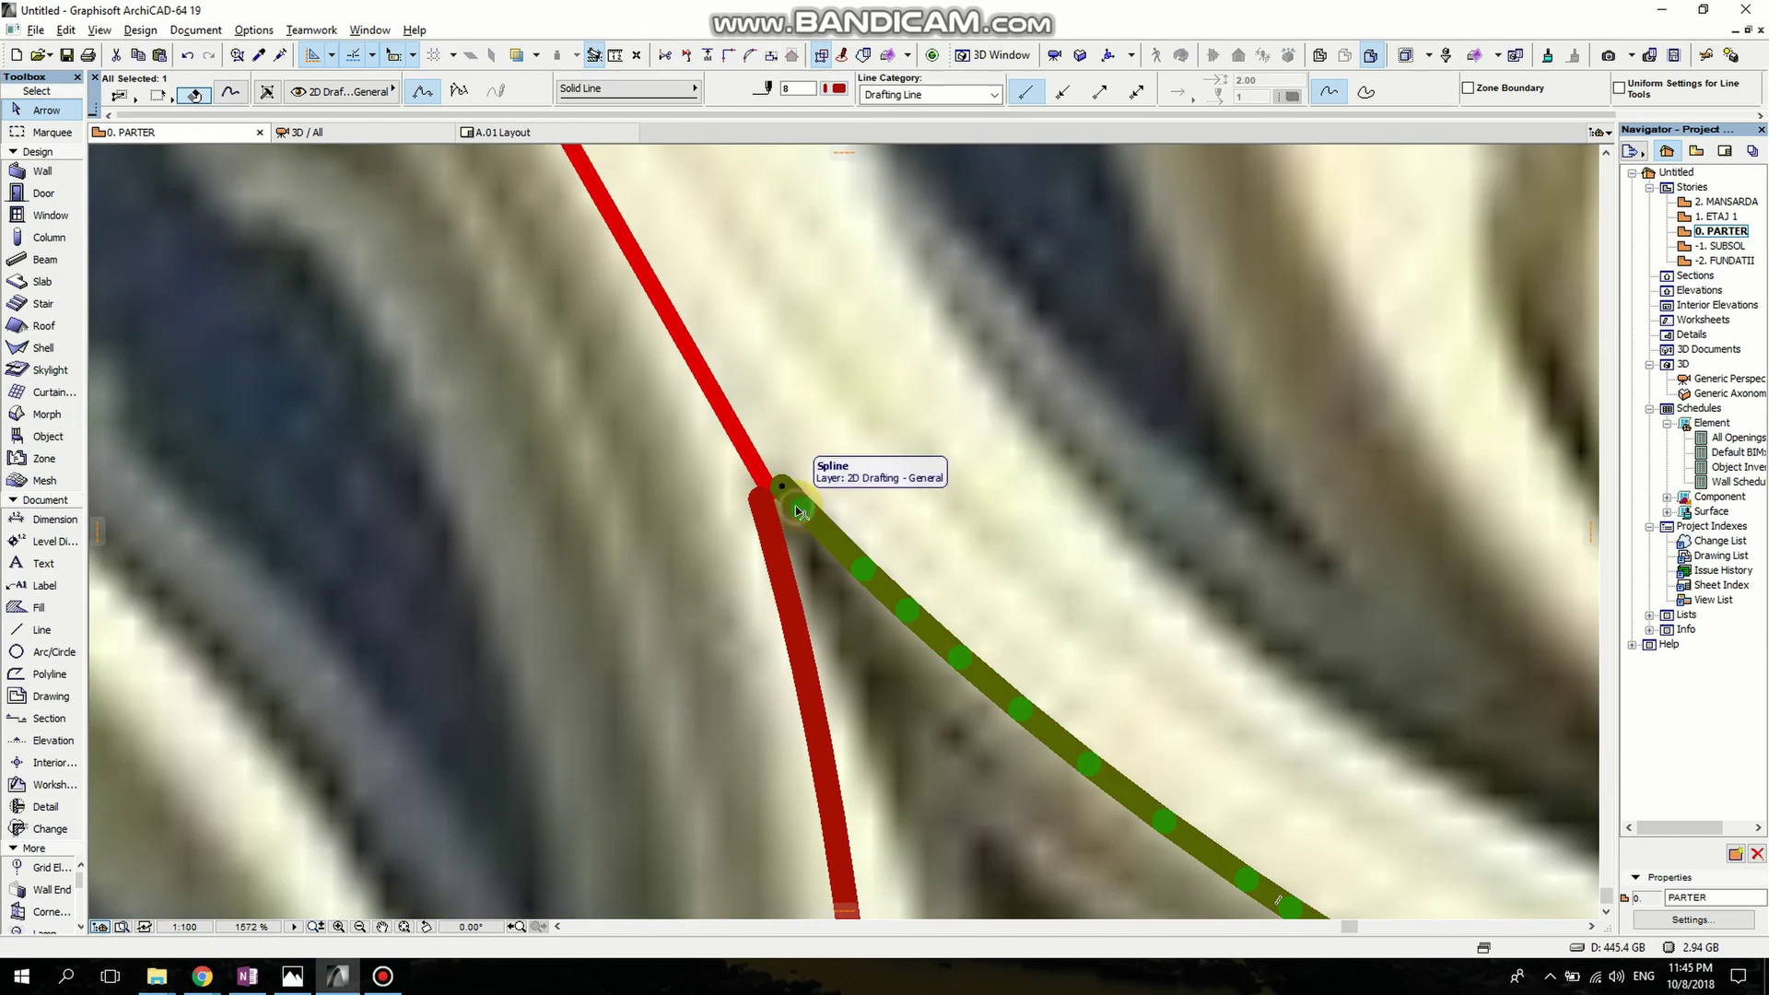
pyautogui.click(781, 488)
pyautogui.click(774, 493)
pyautogui.click(776, 551)
# Stretch the petal spline ends at the lower-left junction so they meet at the outer end of that spoke line.
pyautogui.scroll(-6, 508, 389)
pyautogui.scroll(8, 607, 418)
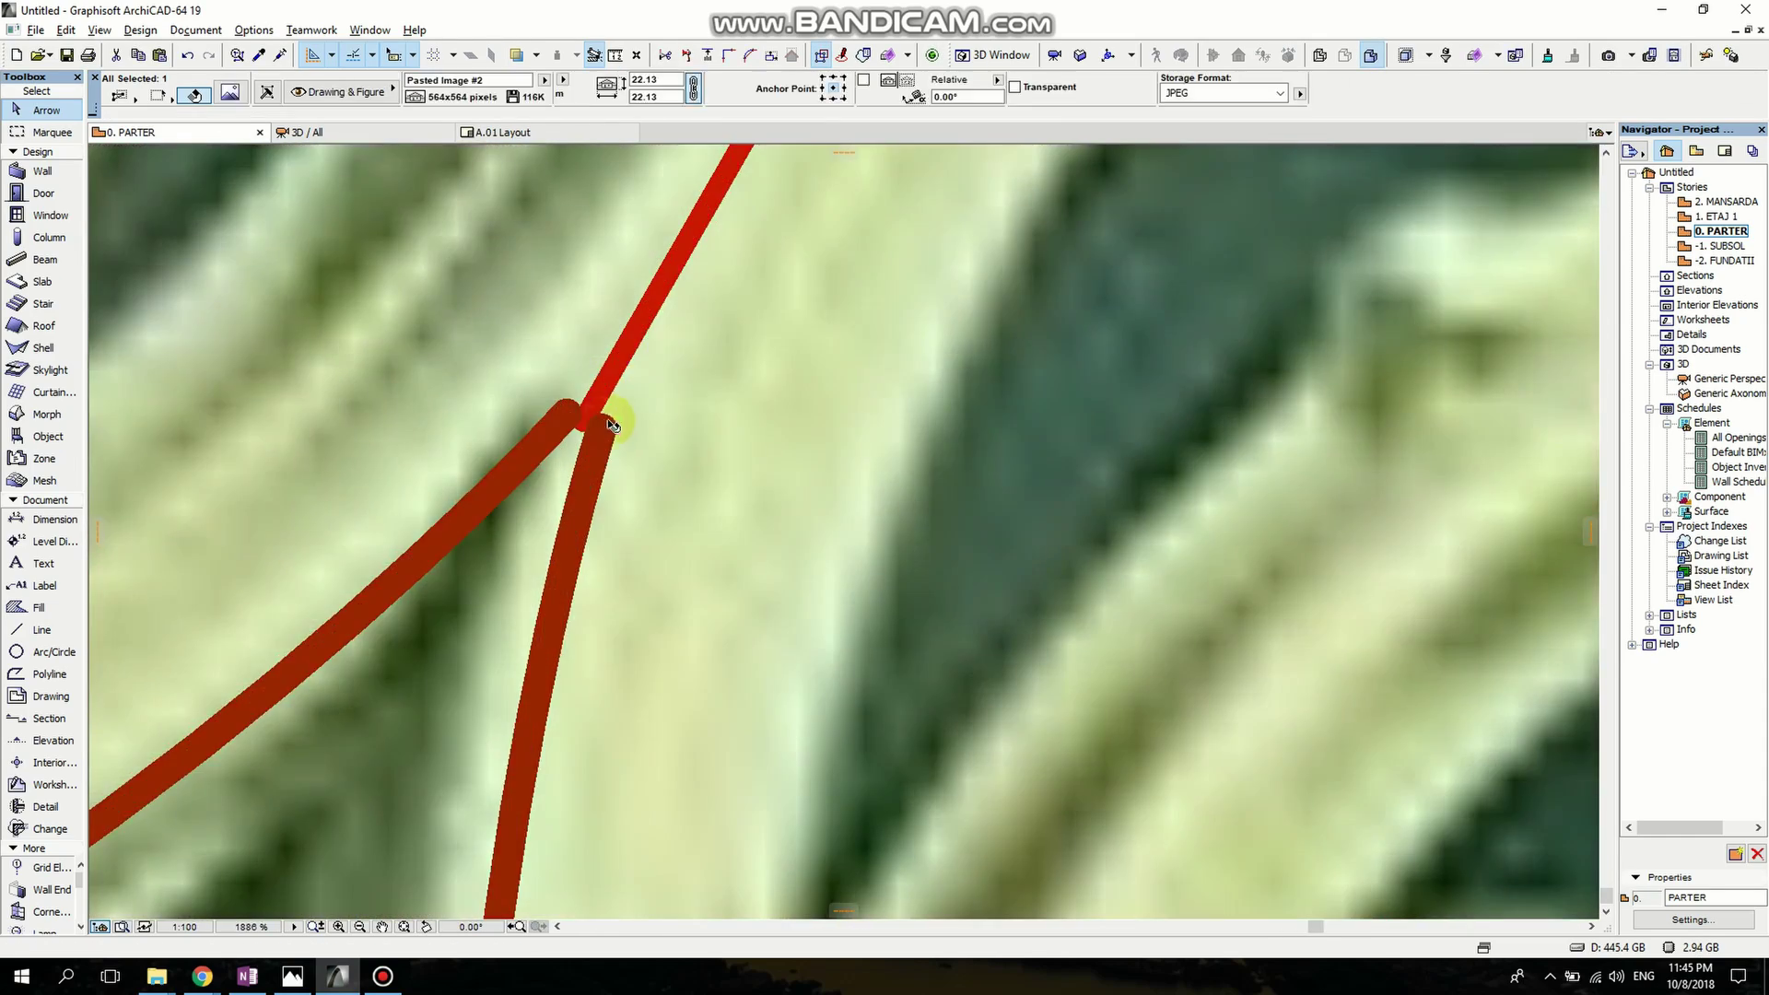
pyautogui.press('Escape')
pyautogui.click(738, 522)
pyautogui.press('Escape')
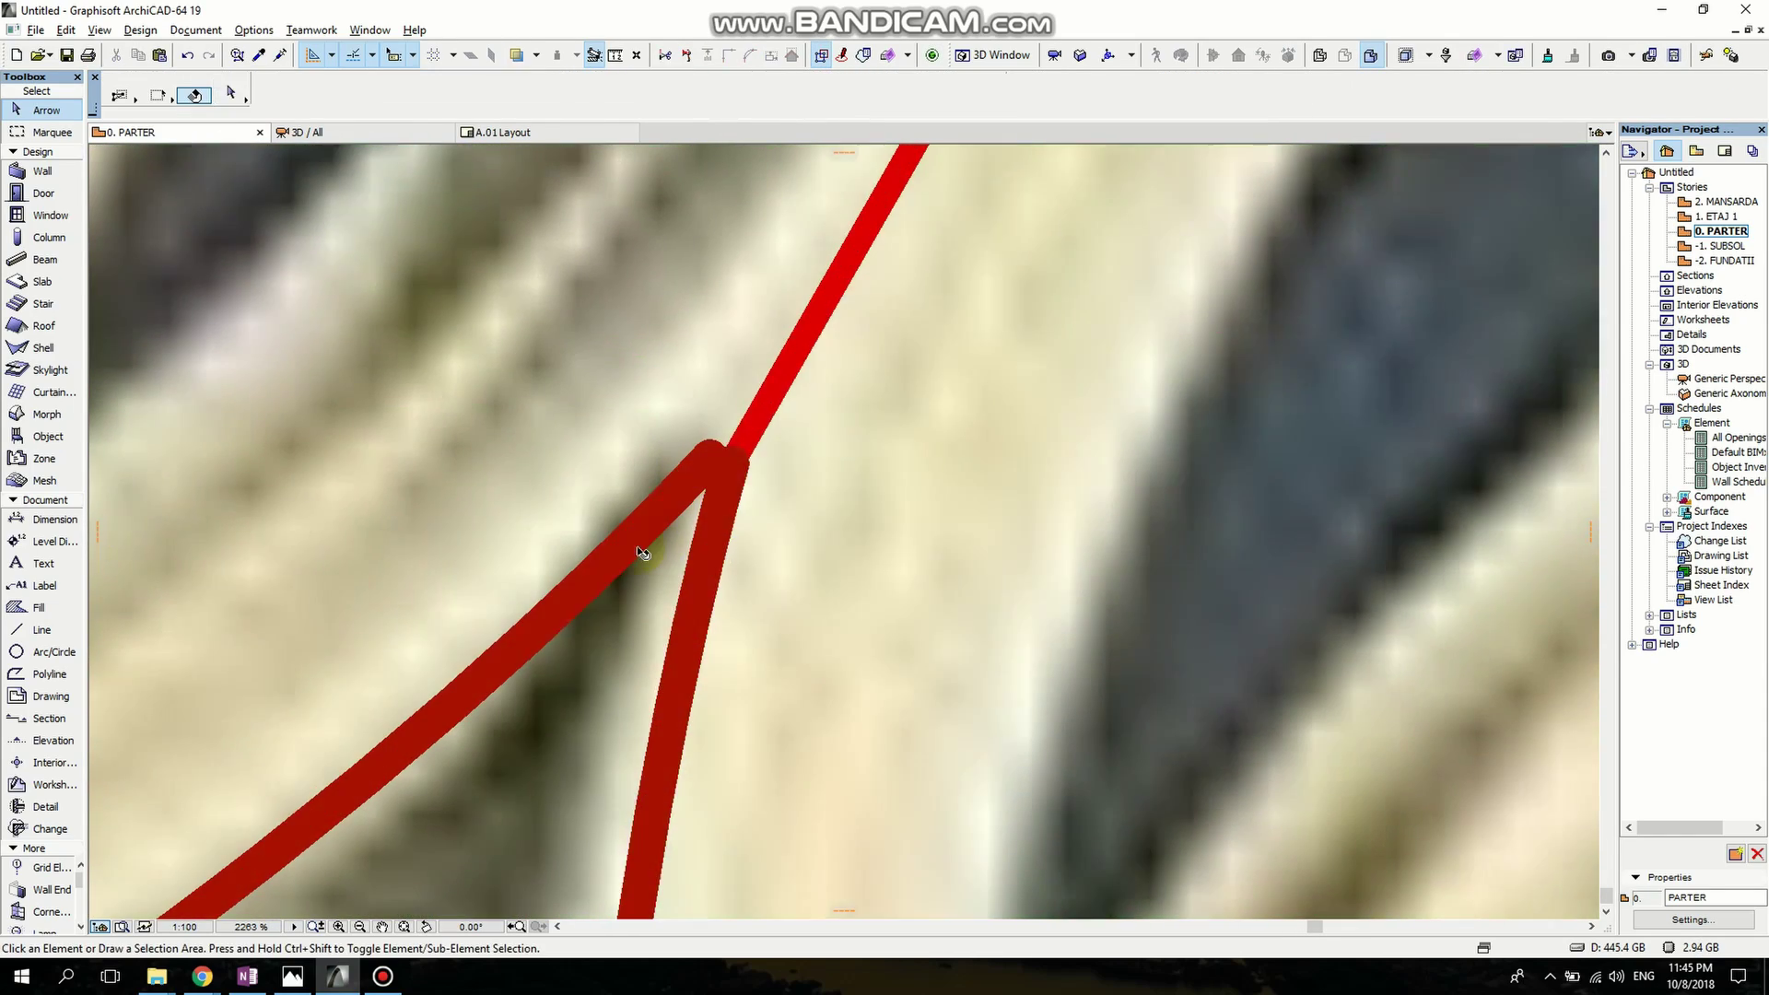
pyautogui.scroll(-3, 638, 540)
pyautogui.click(680, 496)
pyautogui.scroll(-8, 700, 487)
pyautogui.press('Escape')
pyautogui.scroll(2, 908, 644)
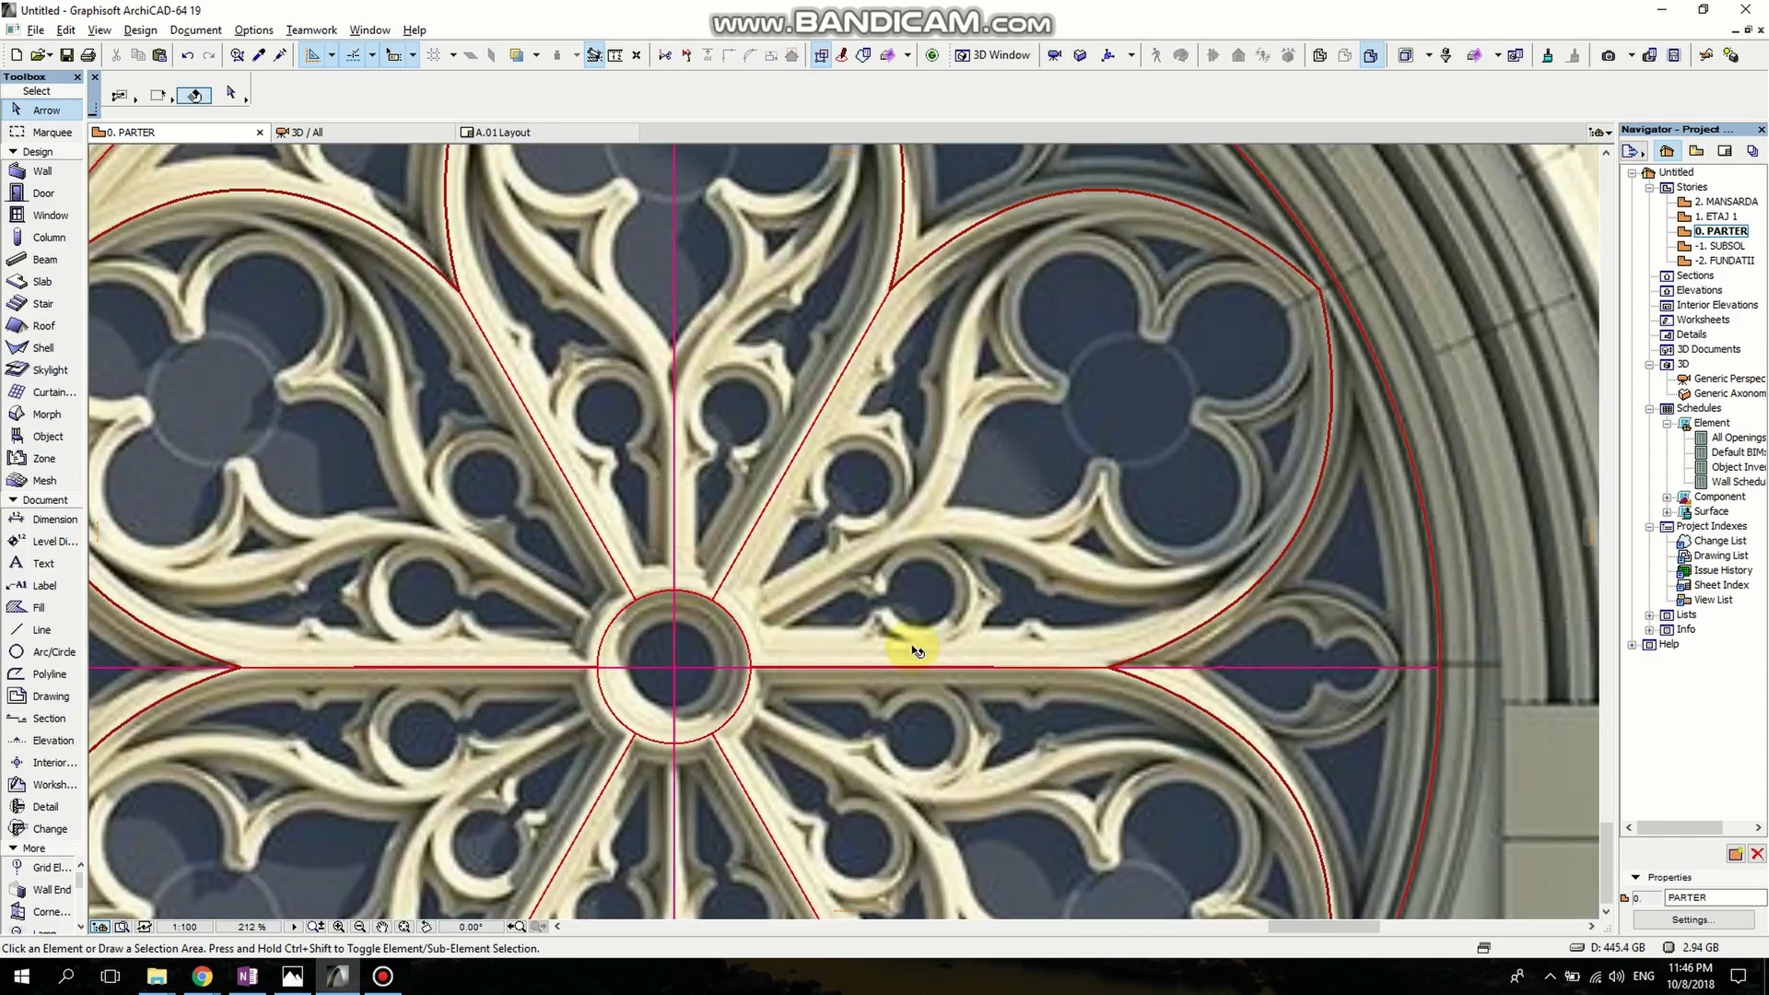
pyautogui.scroll(-1, 734, 472)
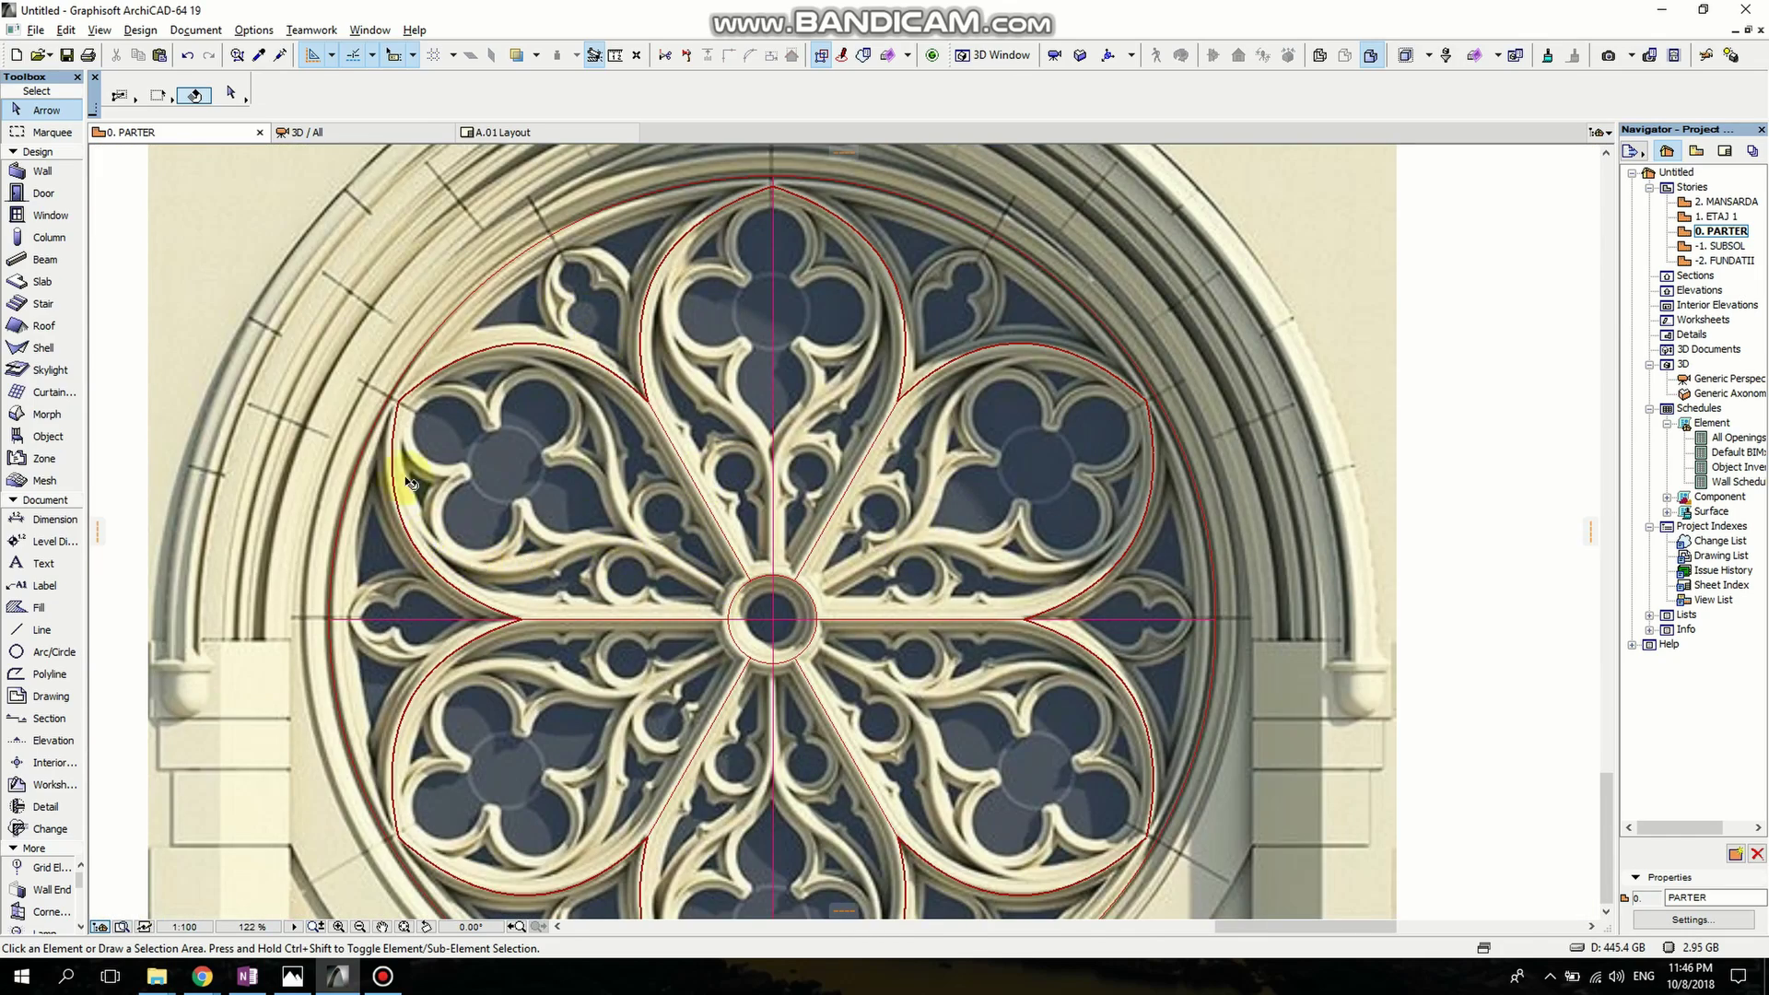
pyautogui.scroll(5, 652, 581)
pyautogui.scroll(-3, 880, 783)
pyautogui.click(35, 500)
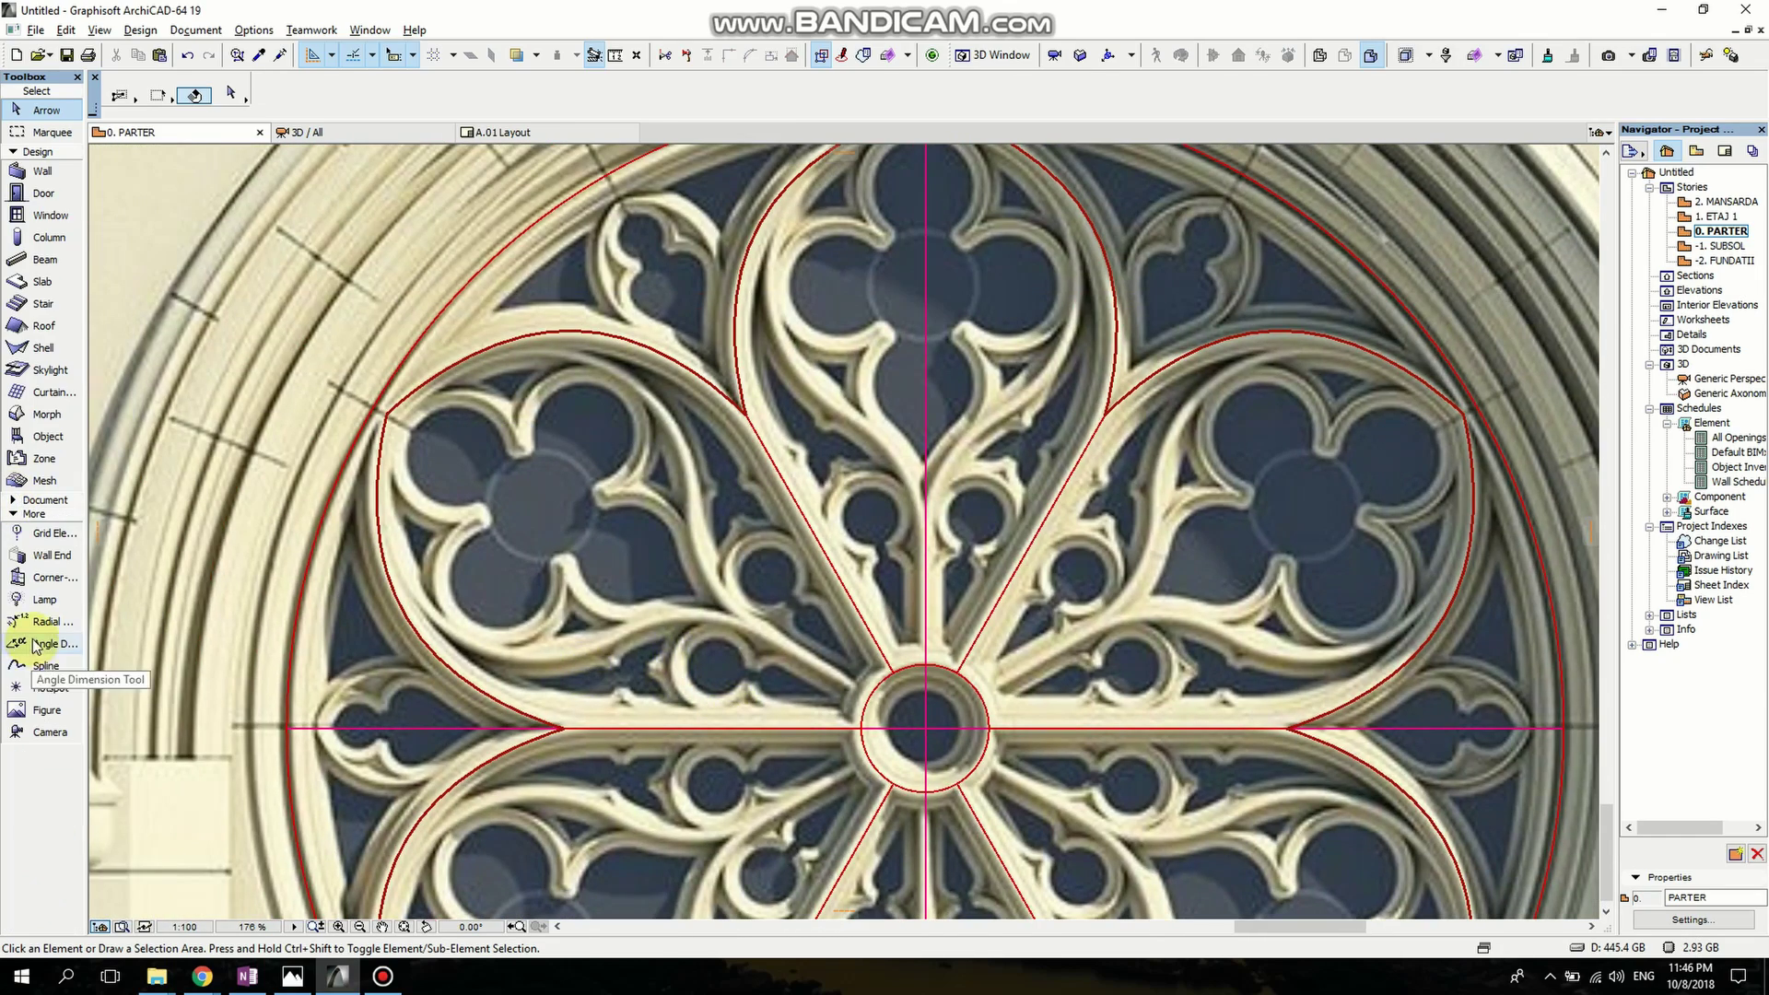
pyautogui.click(42, 667)
pyautogui.scroll(4, 1060, 358)
pyautogui.scroll(-5, 837, 693)
pyautogui.press('Escape')
pyautogui.click(817, 446)
pyautogui.scroll(-4, 818, 448)
pyautogui.moveTo(824, 512); pyautogui.dragTo(784, 391, button='middle')
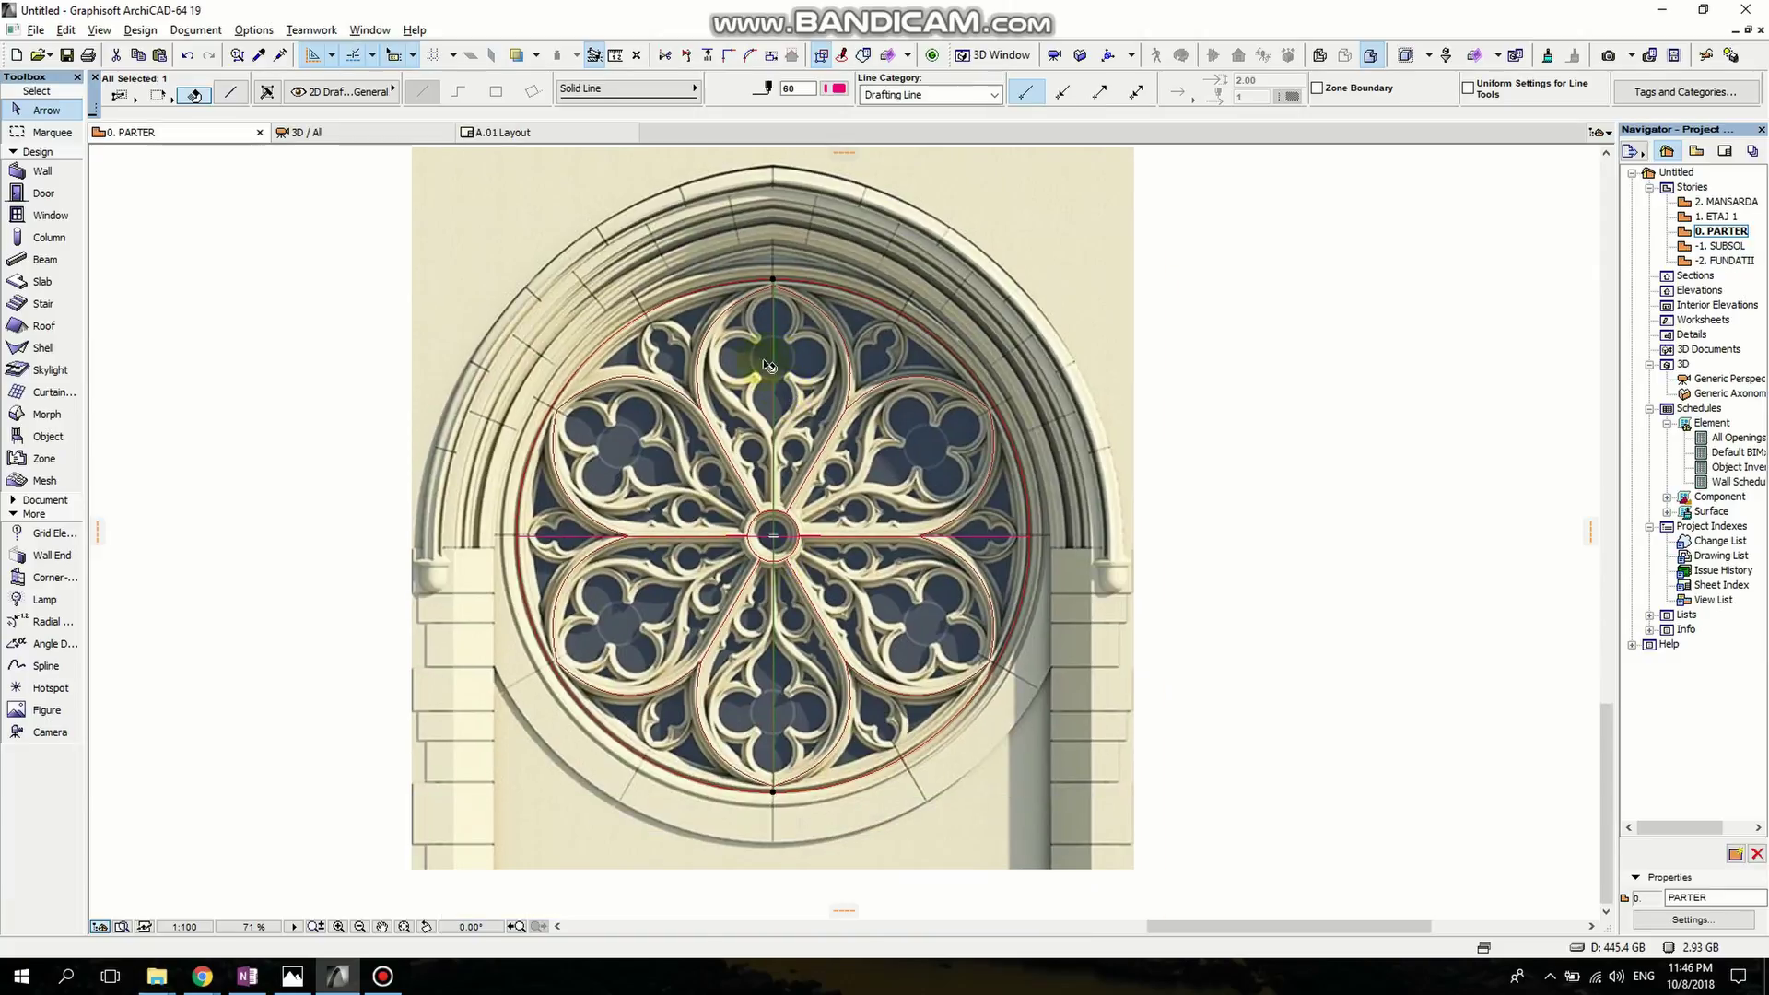
pyautogui.press('Escape')
# Trace the left side of the top petal's inner teardrop frame with a spline from its lower point to its apex on the vertical axis.
pyautogui.click(46, 666)
pyautogui.scroll(6, 773, 359)
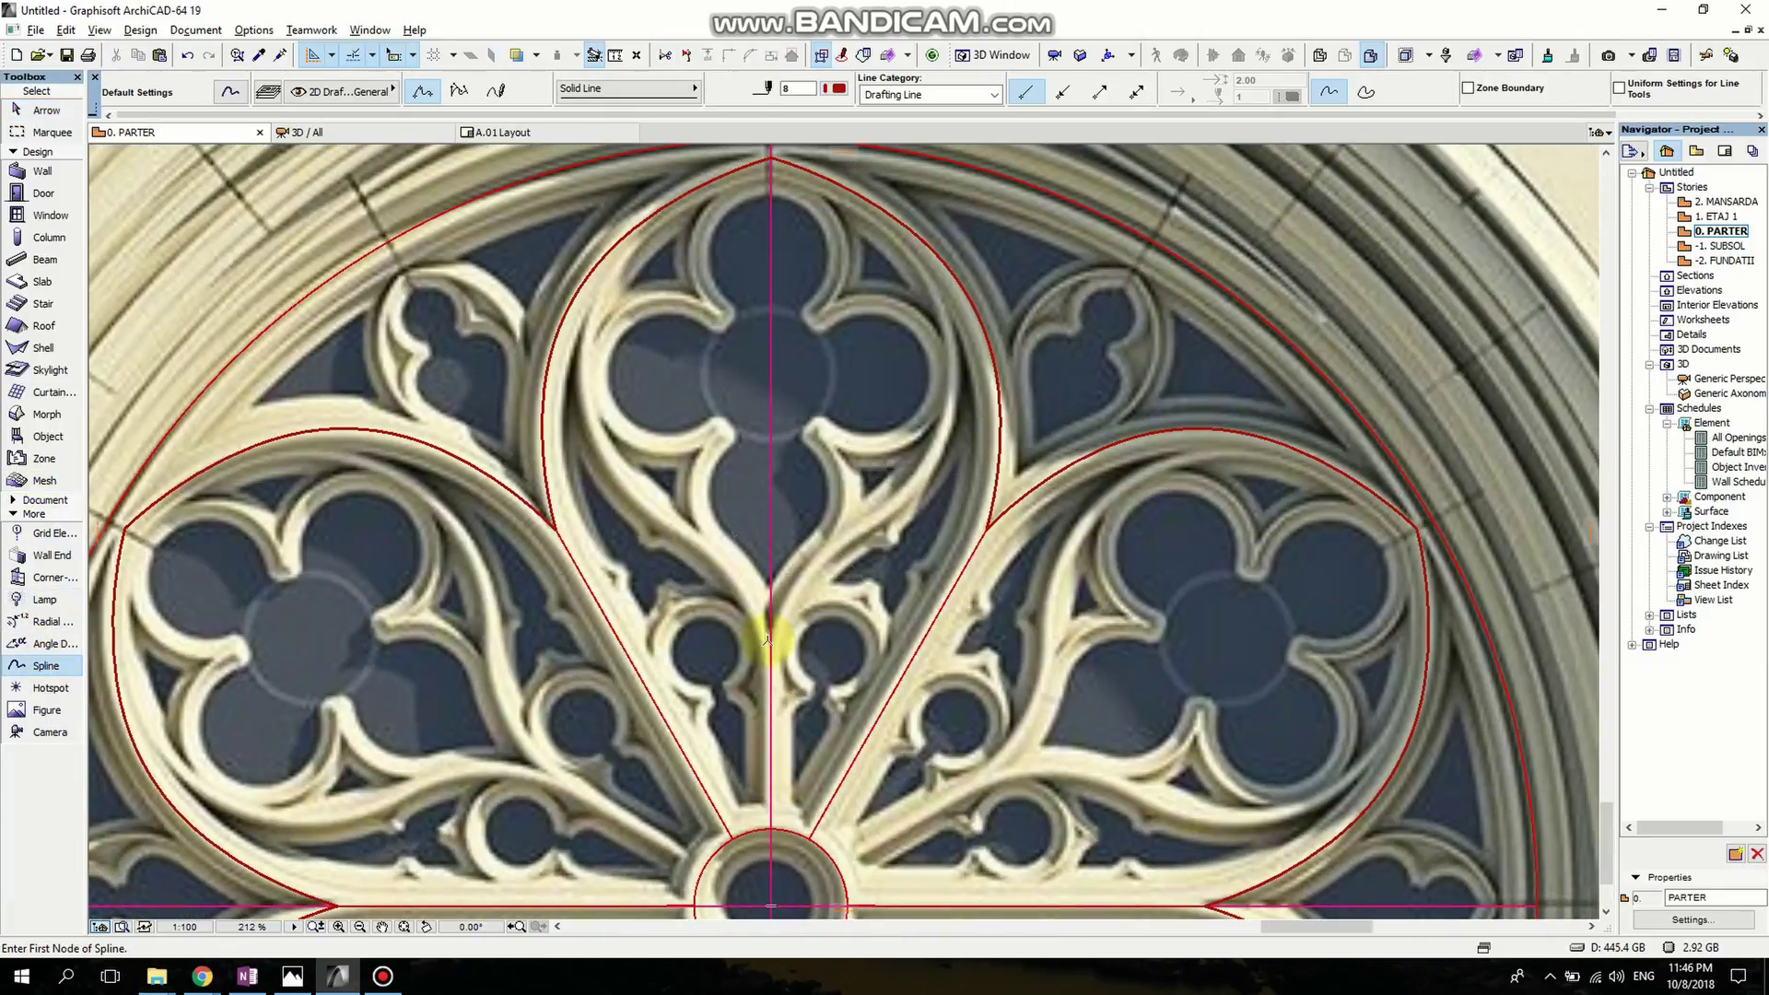
pyautogui.click(770, 639)
pyautogui.scroll(6, 636, 510)
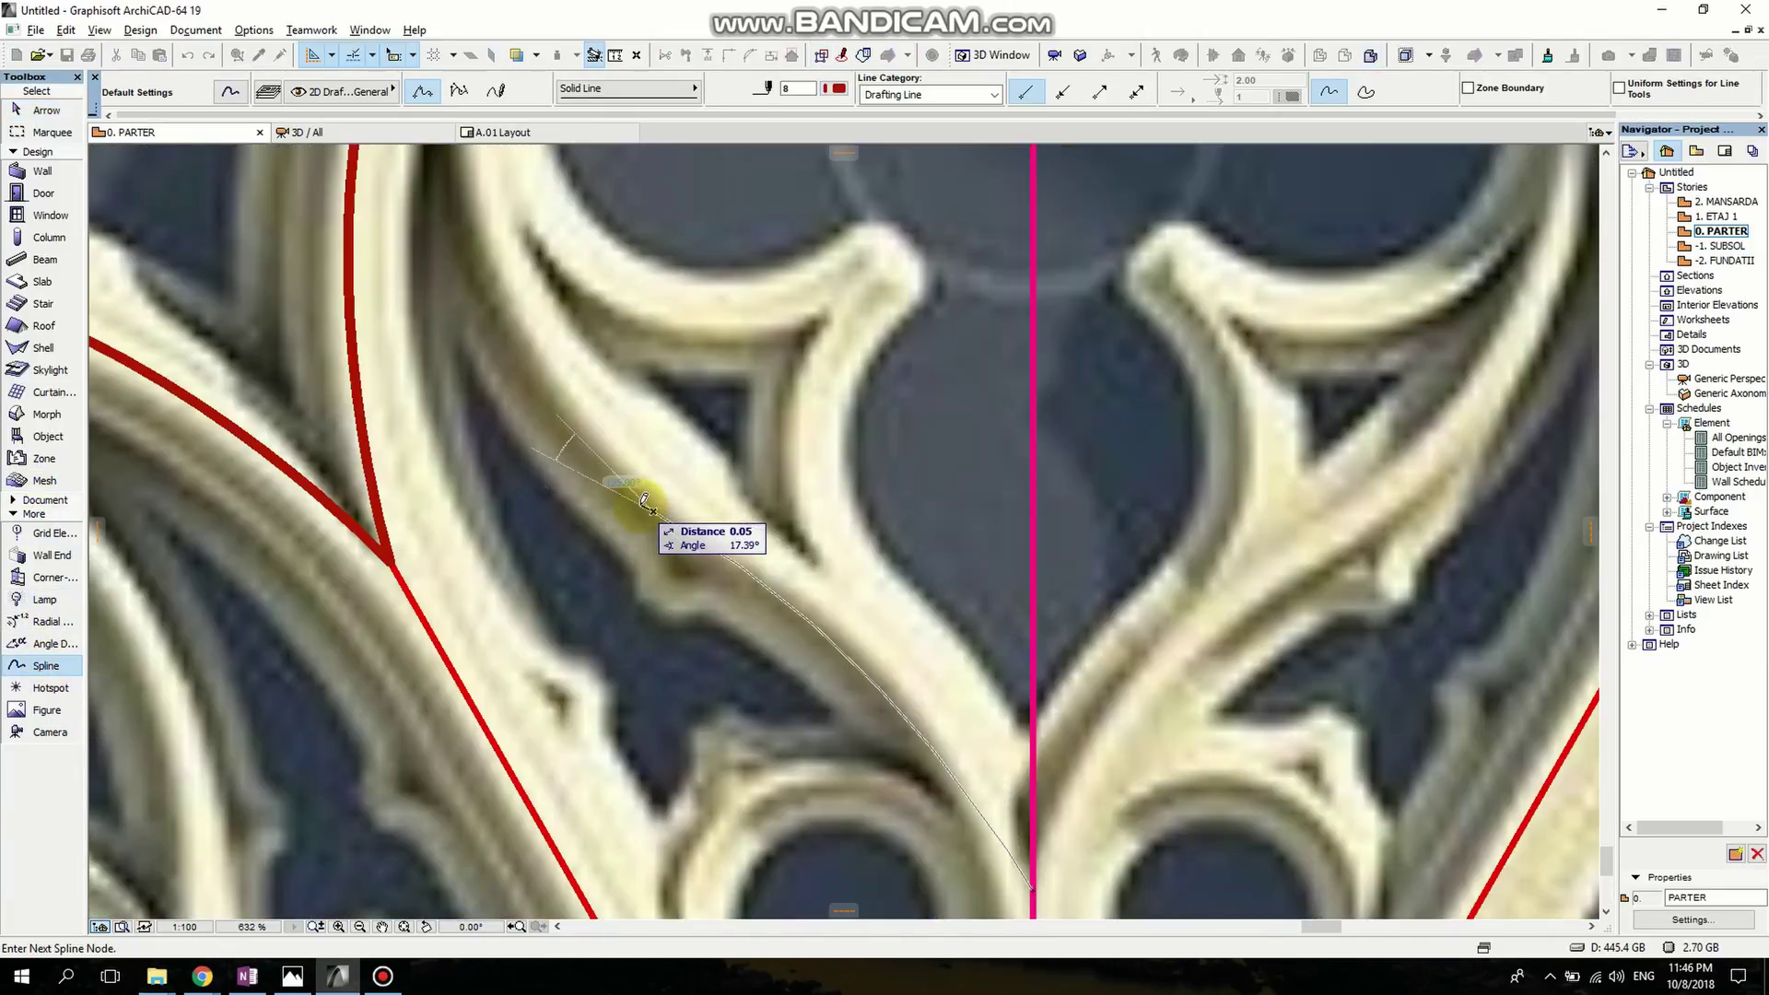
pyautogui.moveTo(594, 405); pyautogui.dragTo(678, 702, button='middle')
pyautogui.click(583, 274)
pyautogui.scroll(-2, 583, 274)
pyautogui.moveTo(589, 262); pyautogui.dragTo(550, 512, button='middle')
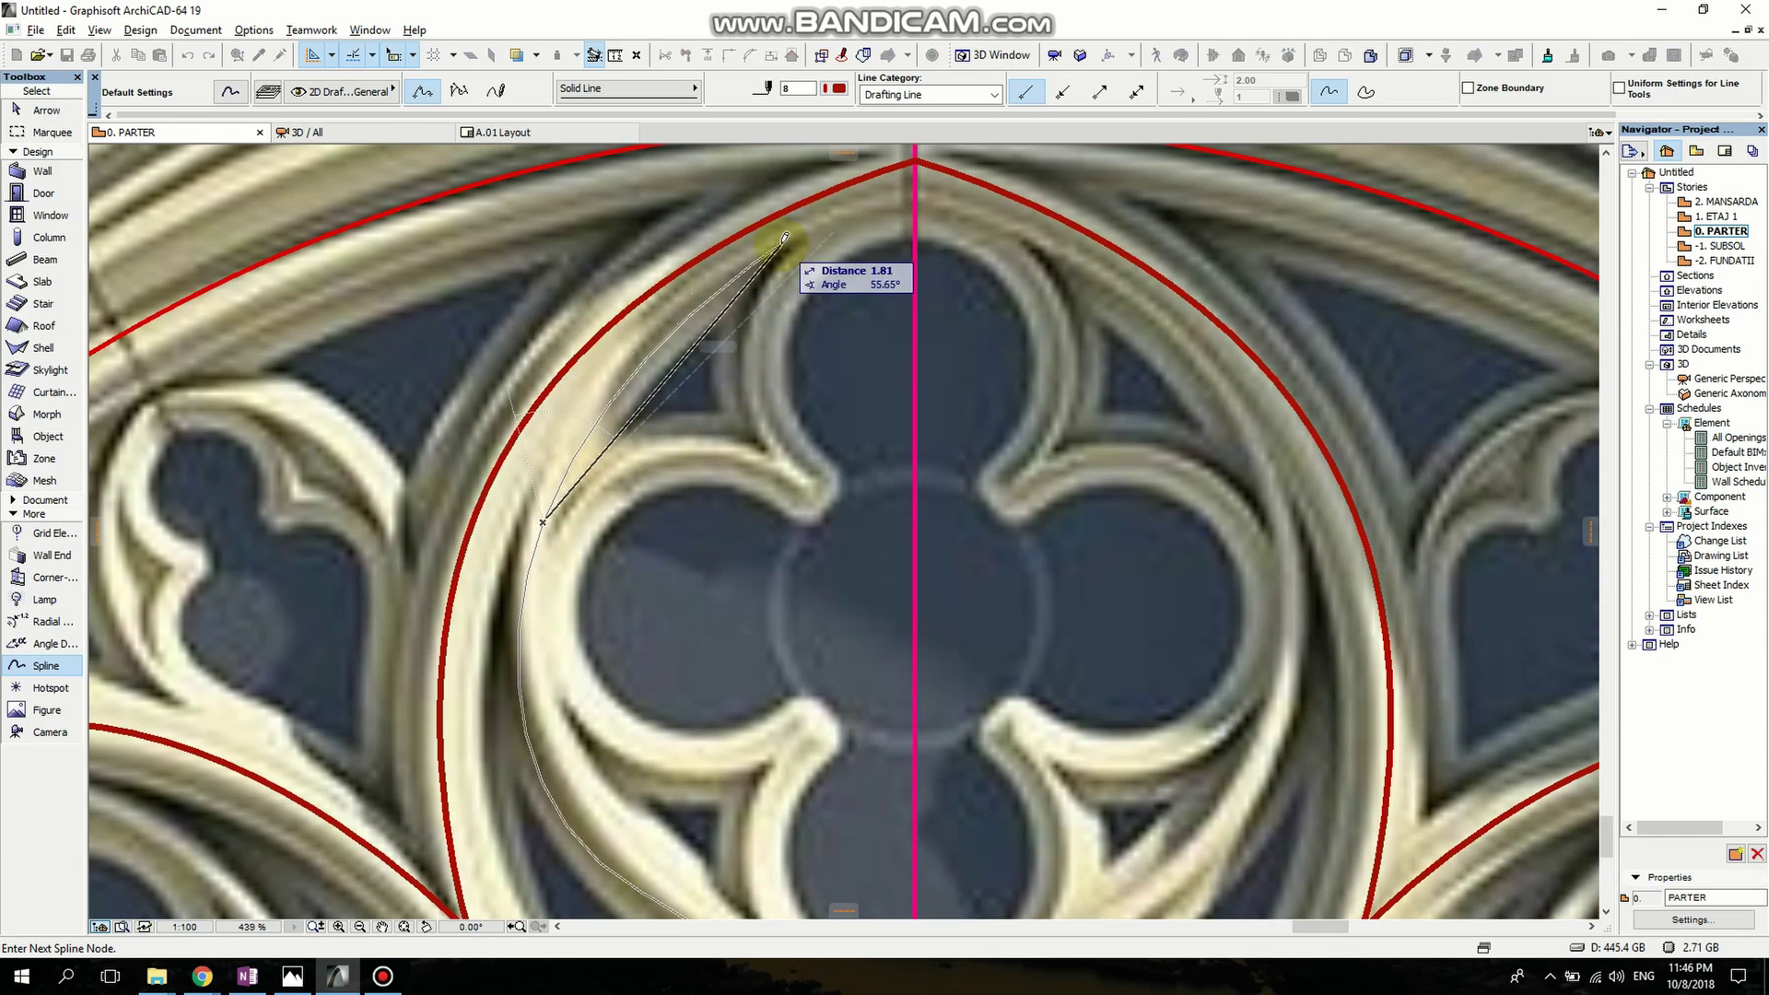
pyautogui.doubleClick(914, 179)
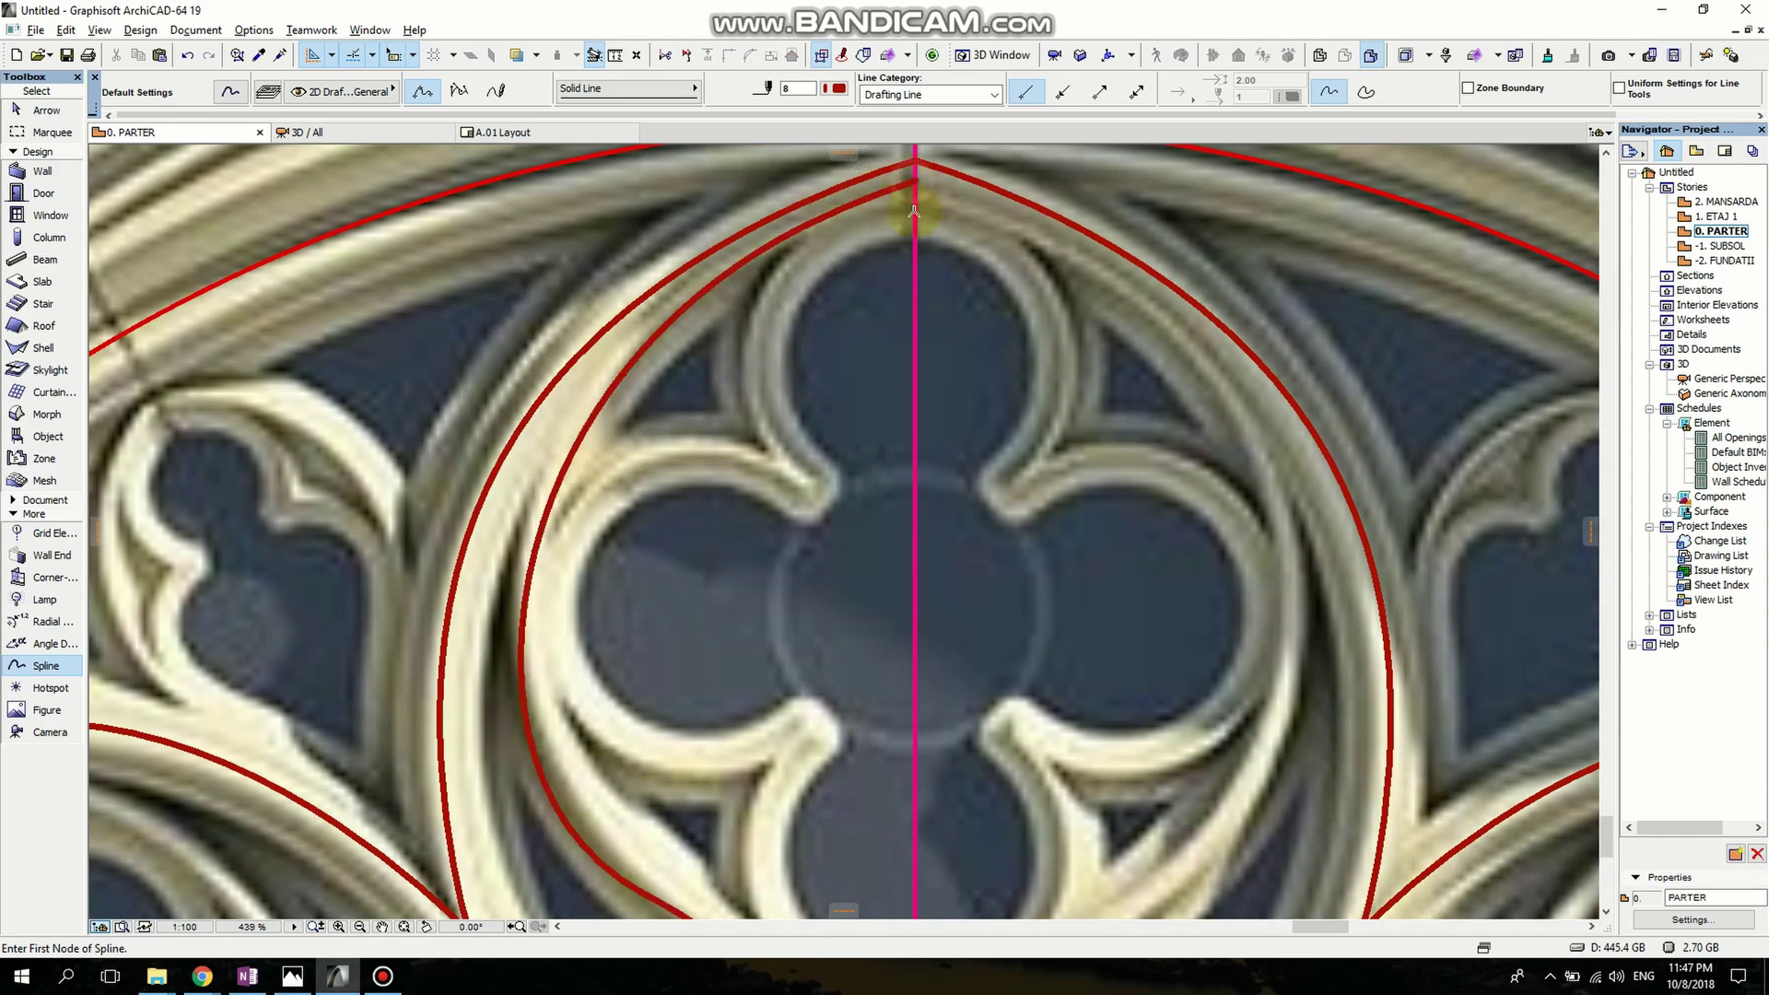
pyautogui.press('Escape')
# Mirror a copy of the left teardrop frame spline about the vertical axis.
pyautogui.scroll(-2, 914, 184)
pyautogui.click(778, 557)
pyautogui.moveTo(816, 727); pyautogui.dragTo(673, 763, button='middle')
pyautogui.hotkey('ctrl', 'shift', 'm')
pyautogui.click(794, 785)
pyautogui.click(798, 706)
pyautogui.scroll(-4, 801, 682)
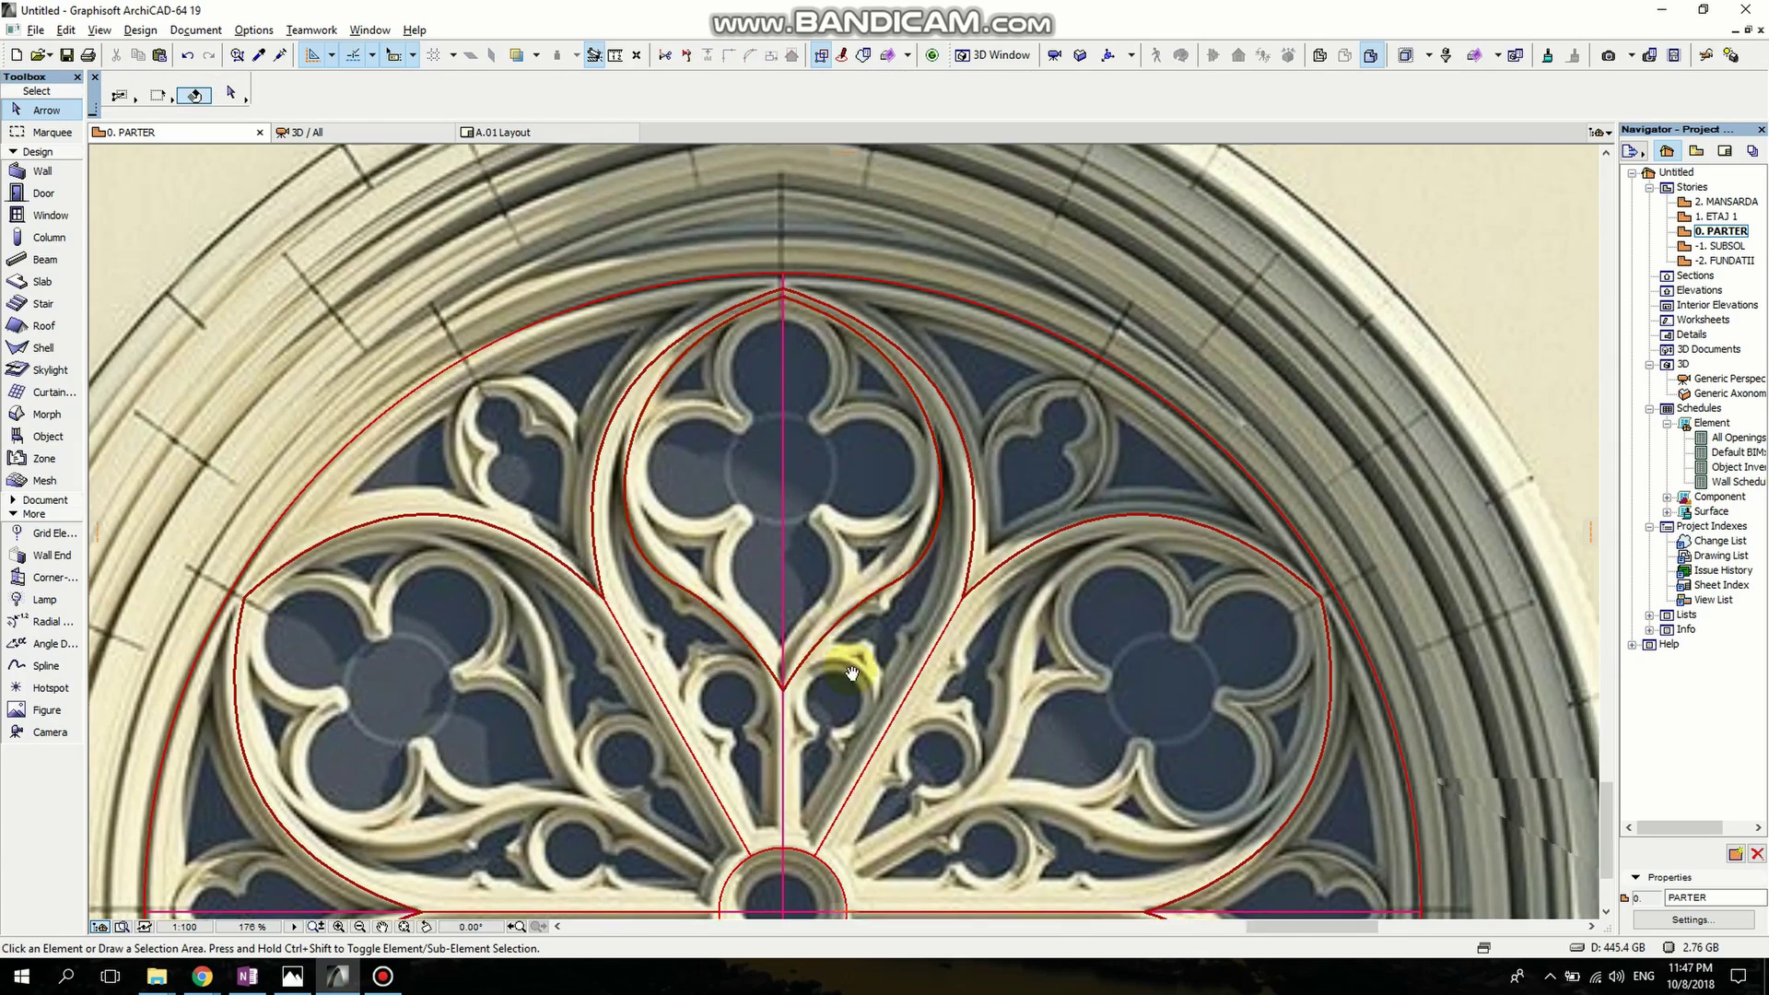
# Draw a spline along the left half of the quatrefoil's top lobe, from the vertical axis to the upper-left cusp.
pyautogui.scroll(4, 853, 674)
pyautogui.moveTo(853, 673); pyautogui.dragTo(898, 588, button='middle')
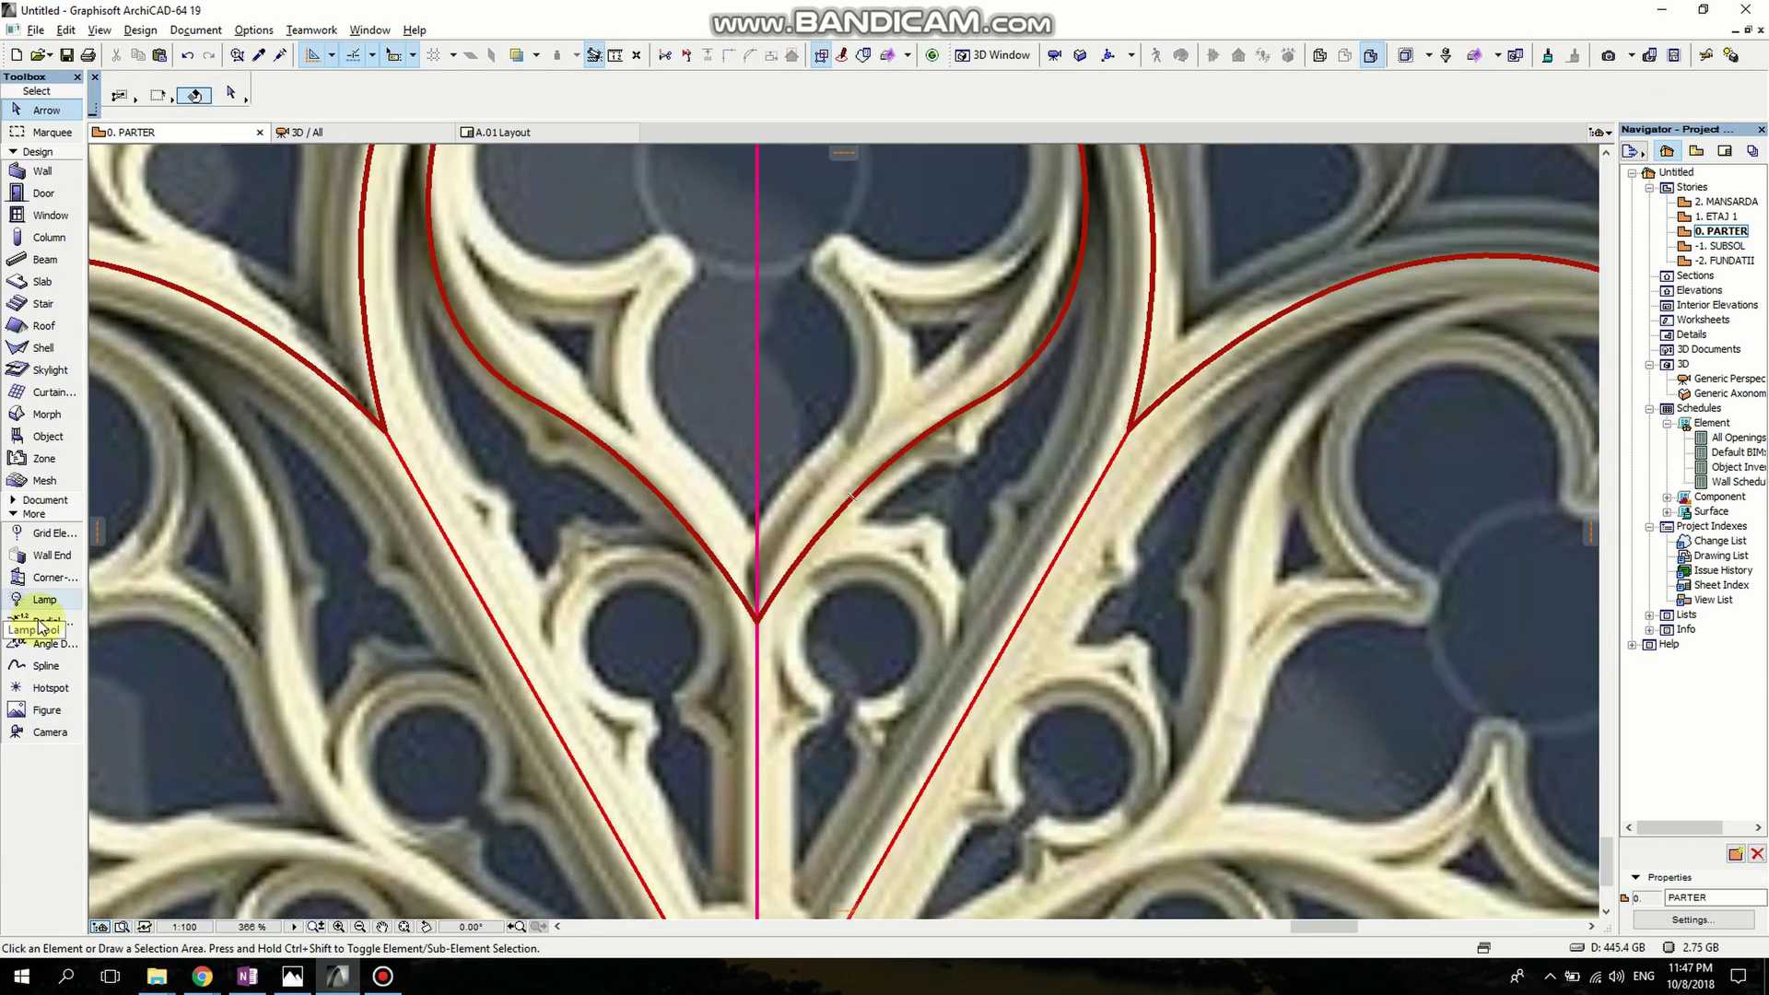
pyautogui.click(44, 665)
pyautogui.scroll(-2, 815, 539)
pyautogui.moveTo(815, 539); pyautogui.dragTo(808, 761, button='middle')
pyautogui.scroll(2, 715, 584)
pyautogui.scroll(-2, 854, 593)
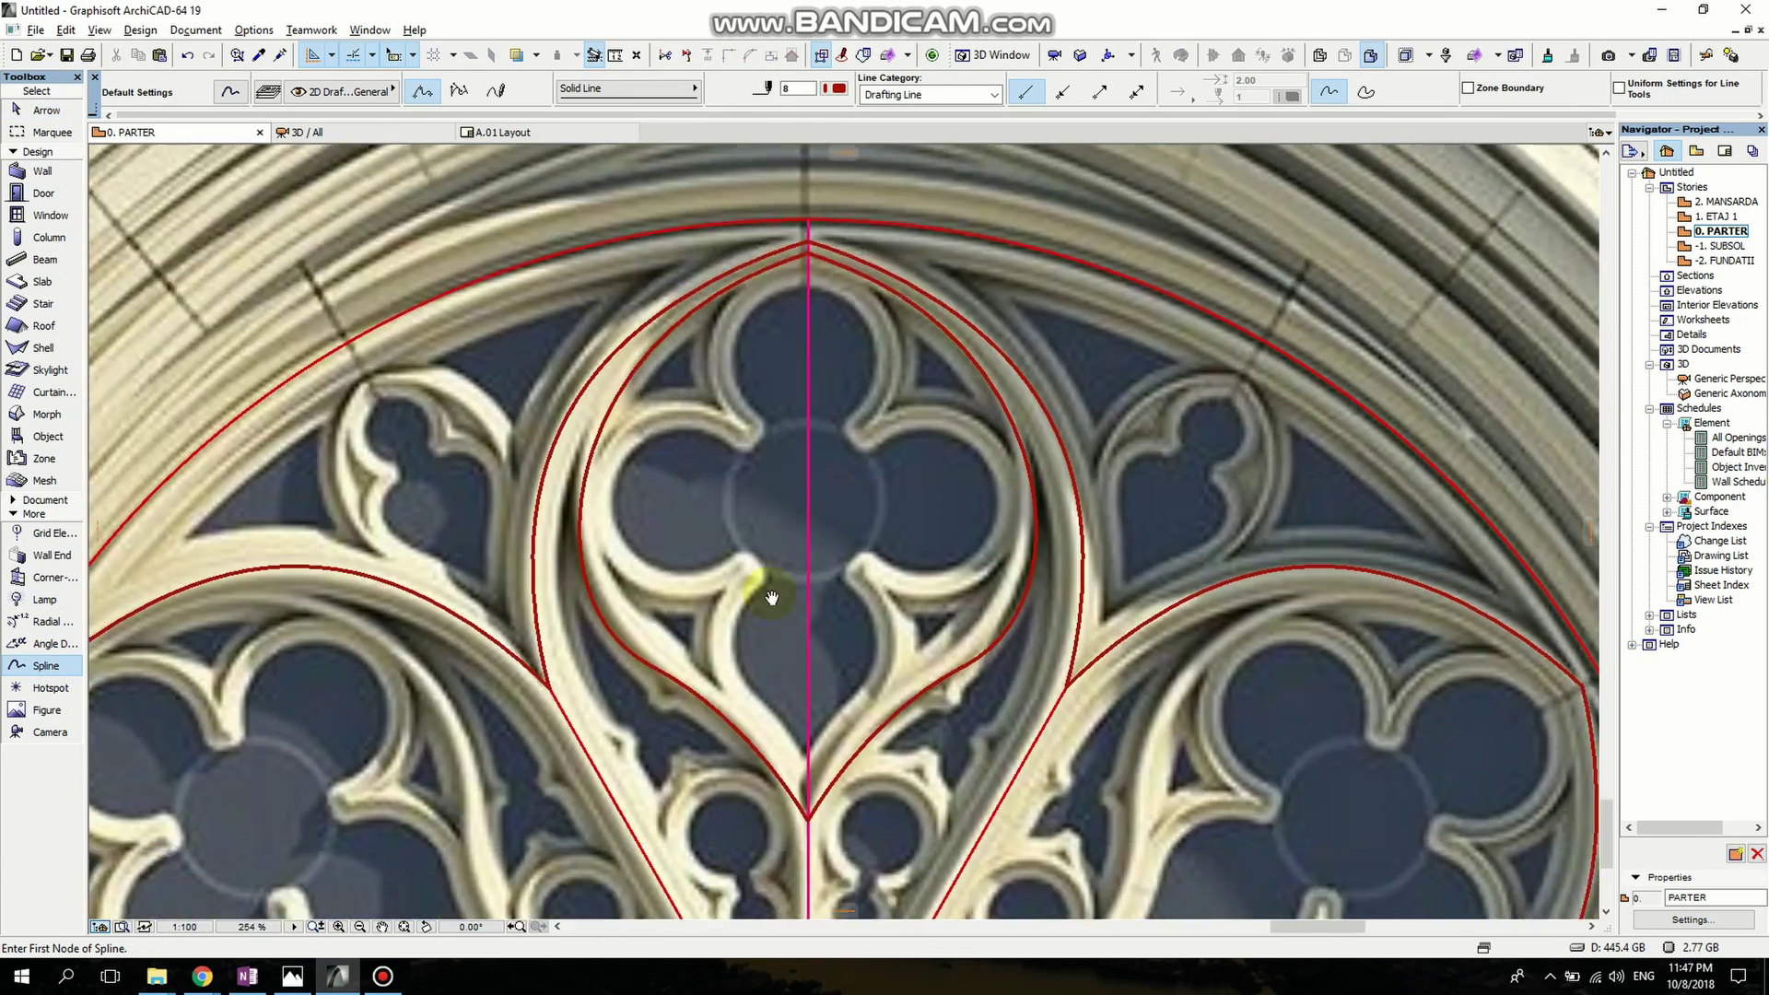
pyautogui.scroll(3, 830, 387)
pyautogui.click(828, 425)
pyautogui.click(679, 495)
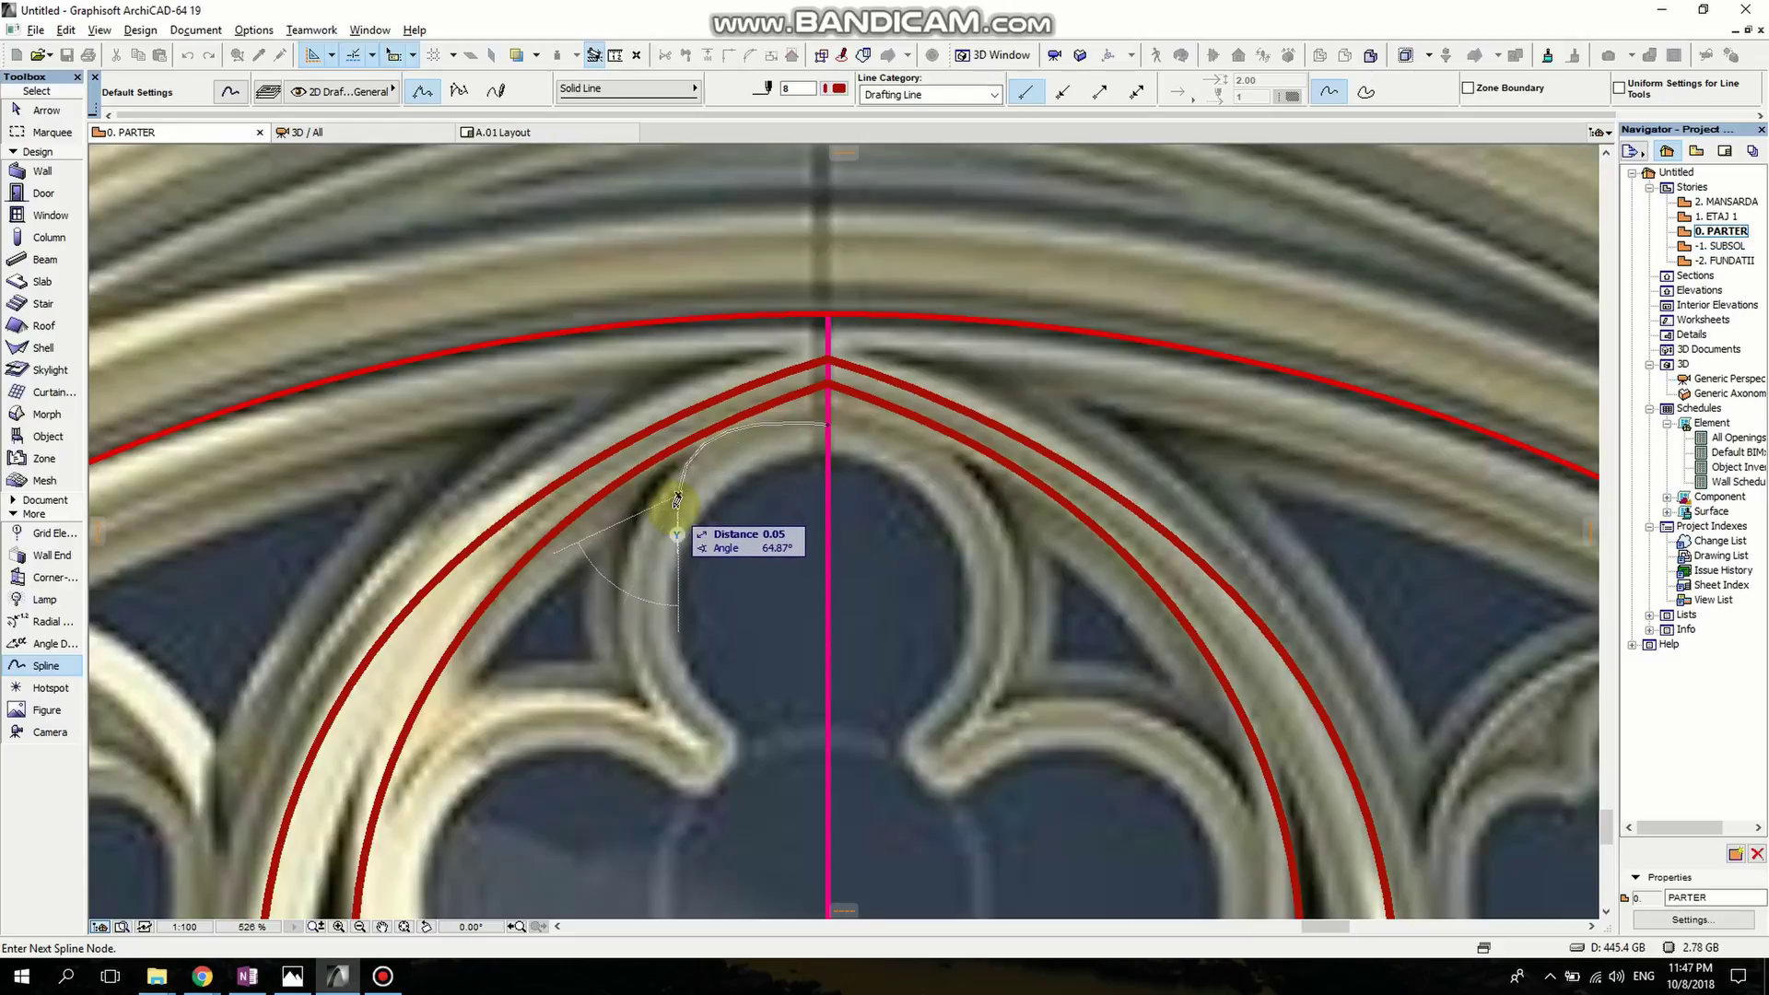
pyautogui.click(655, 576)
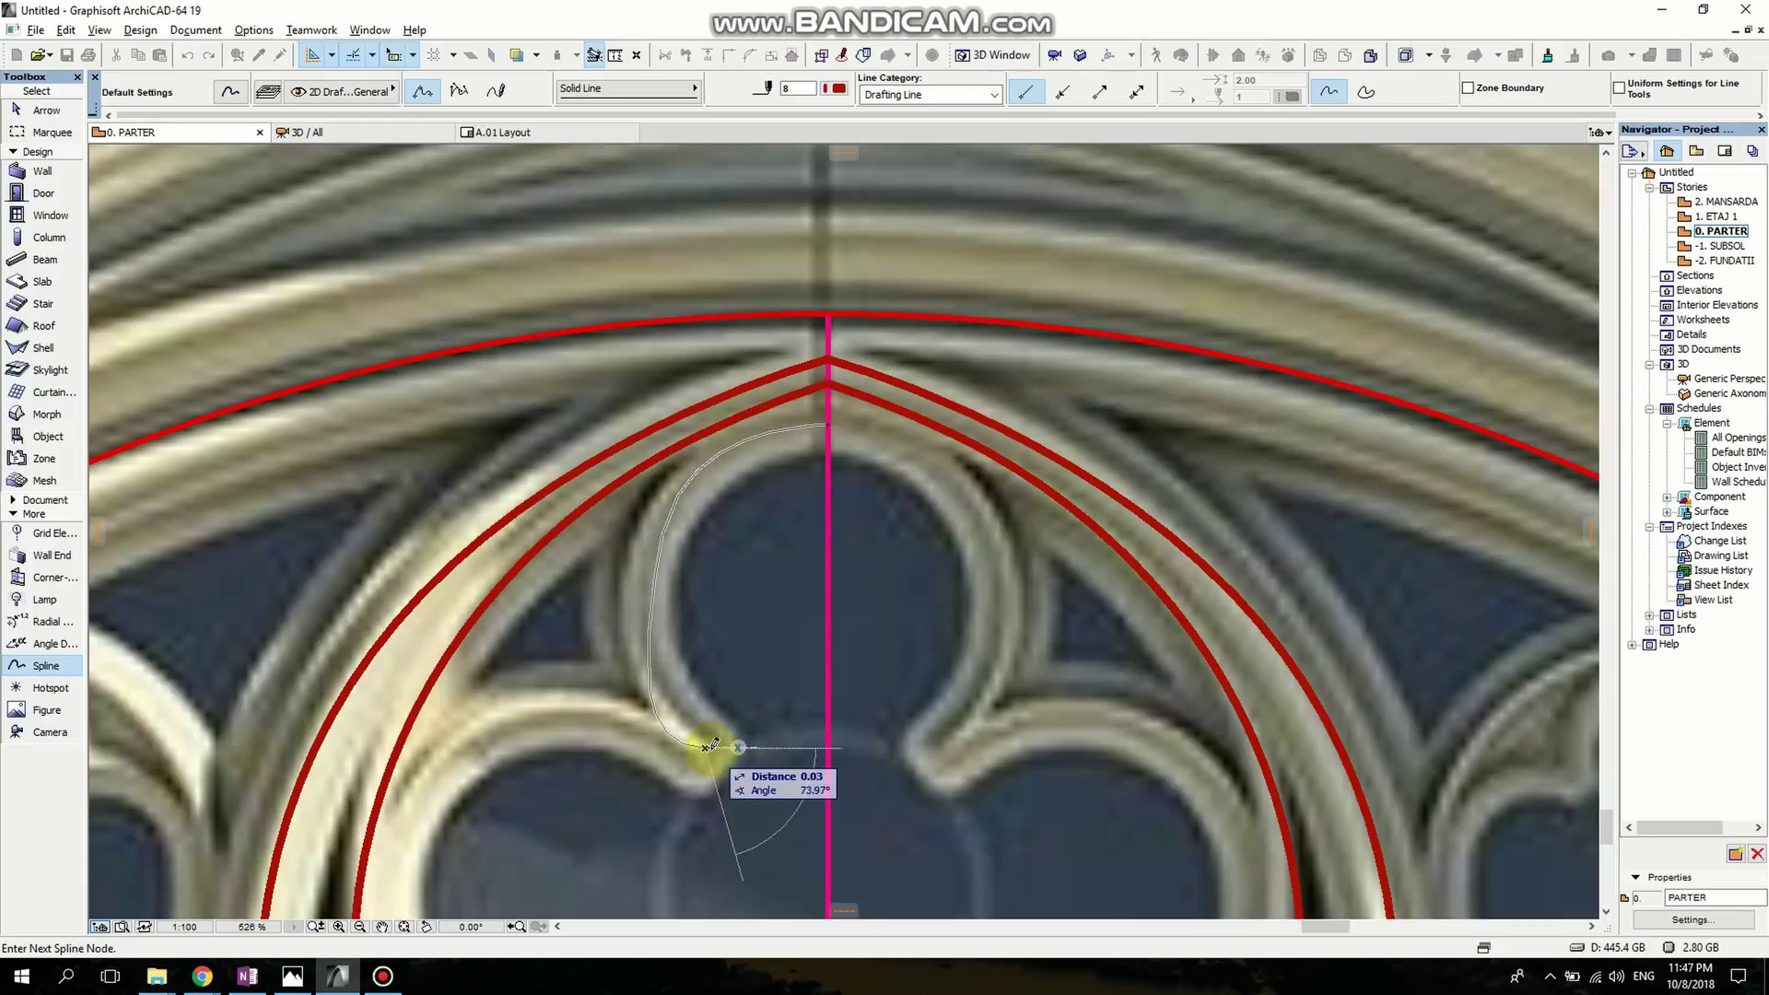
pyautogui.doubleClick(706, 749)
pyautogui.press('Escape')
# Stretch the top lobe spline's side node outward and fit its cusp end to the reference image.
pyautogui.click(656, 580)
pyautogui.click(655, 579)
pyautogui.click(639, 599)
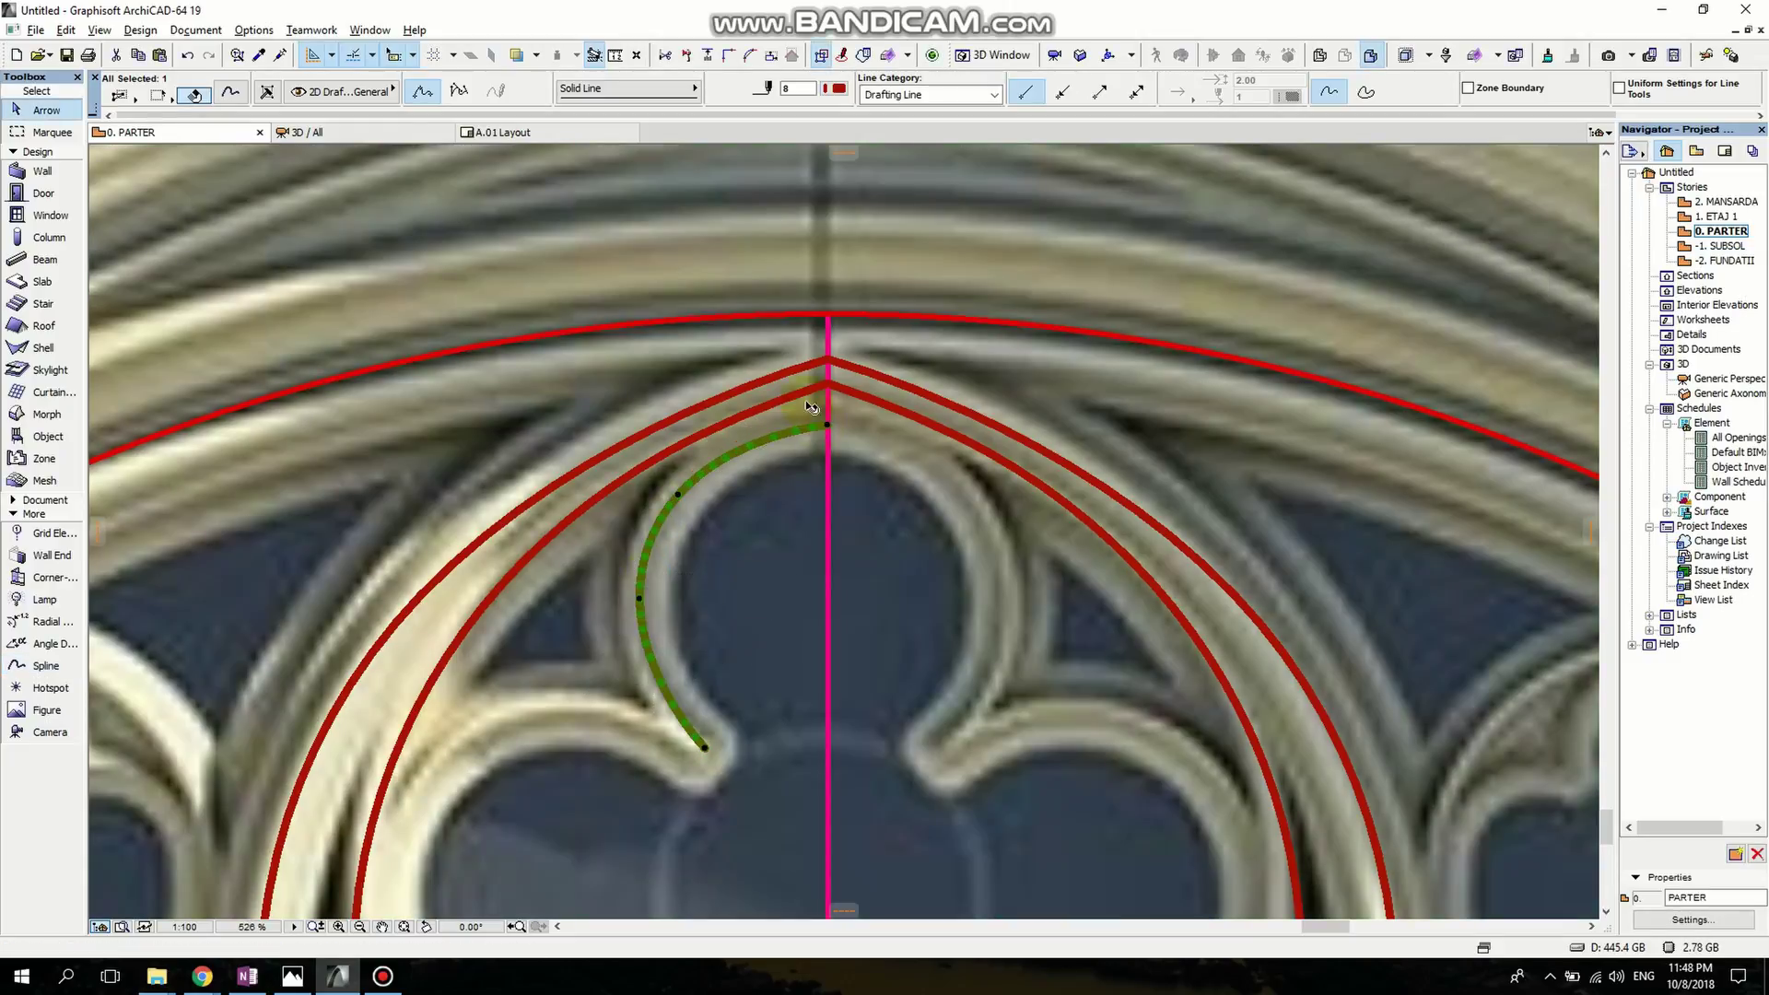
pyautogui.scroll(2, 701, 697)
pyautogui.moveTo(768, 687); pyautogui.dragTo(839, 443, button='middle')
pyautogui.click(716, 698)
pyautogui.scroll(-4, 720, 698)
pyautogui.scroll(4, 721, 698)
pyautogui.click(716, 697)
pyautogui.scroll(-2, 635, 656)
# Mirror a copy of the half-lobe spline about the vertical axis to complete the top lobe.
pyautogui.hotkey('ctrl', 'shift', 'm')
pyautogui.click(778, 358)
pyautogui.click(778, 420)
pyautogui.scroll(-2, 848, 635)
# Rotate a copy of both top lobe splines about the quatrefoil's centre to form the left lobe.
pyautogui.hotkey('ctrl', 'shift', 'e')
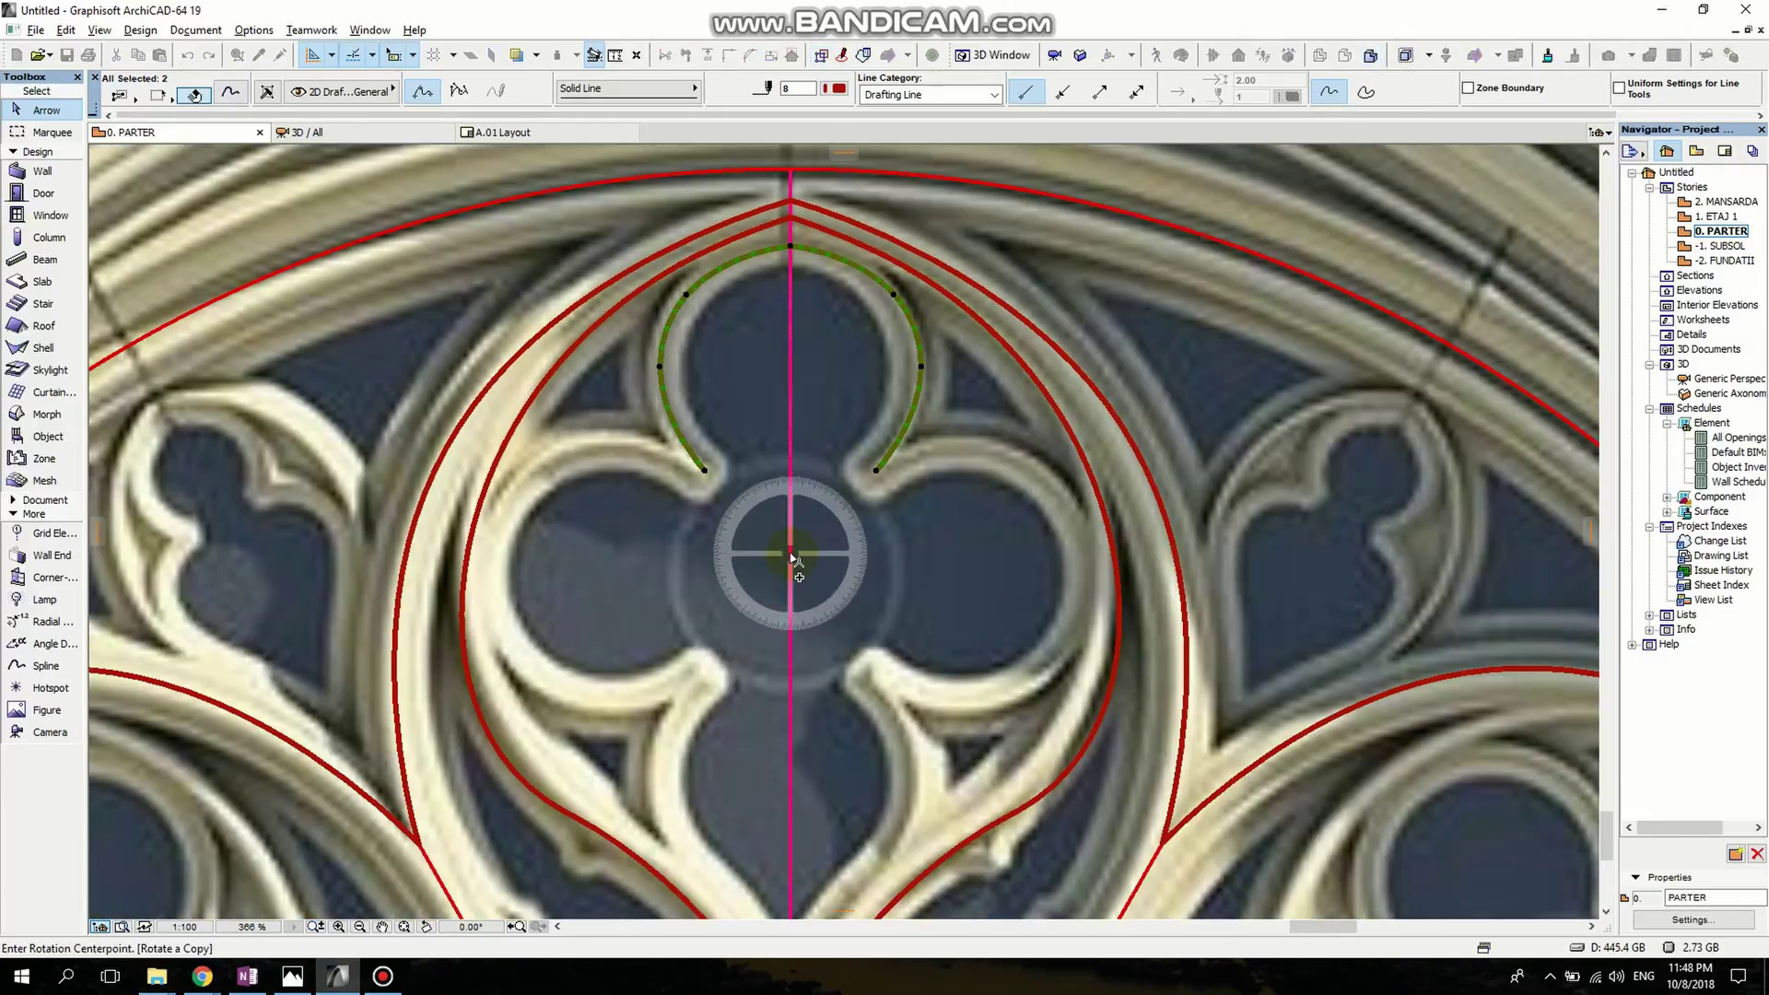
pyautogui.click(790, 555)
pyautogui.click(790, 224)
pyautogui.click(560, 576)
pyautogui.scroll(3, 705, 474)
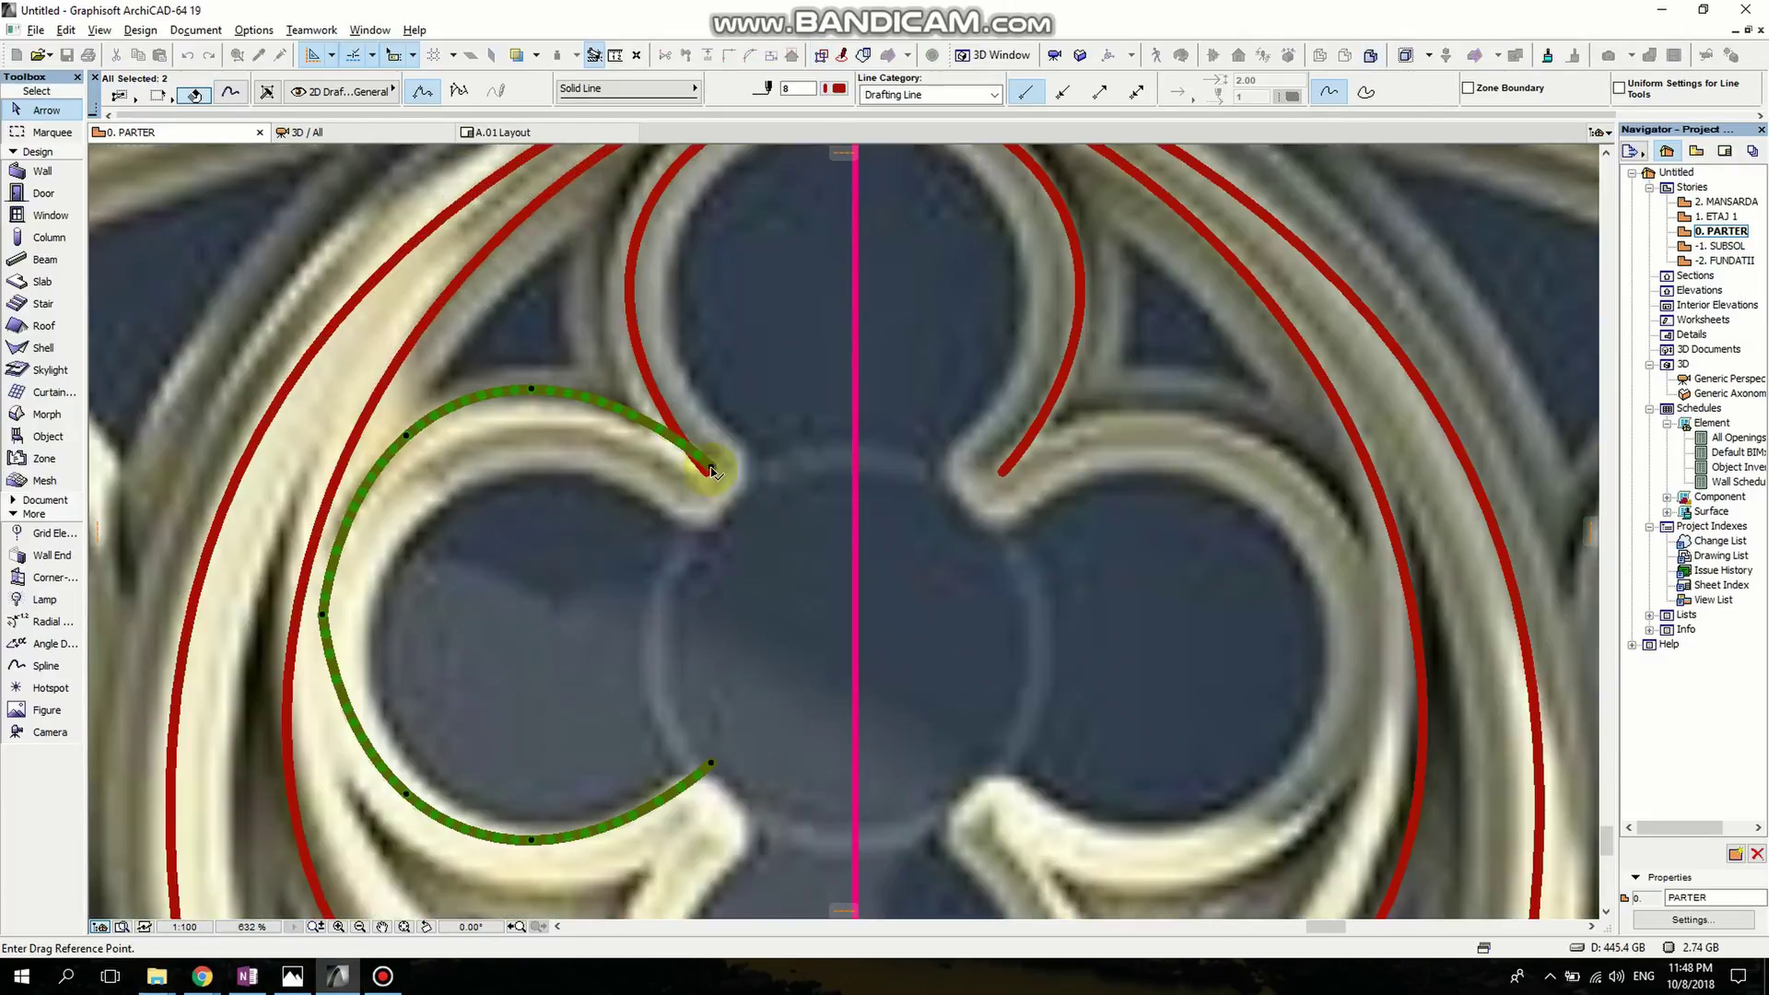
# Drag the left lobe splines to meet the top lobe at the upper-left cusp and fit their lower end to the lower-left cusp.
pyautogui.click(708, 481)
pyautogui.click(707, 473)
pyautogui.scroll(-3, 708, 479)
pyautogui.scroll(3, 708, 654)
pyautogui.click(702, 660)
pyautogui.click(703, 690)
pyautogui.scroll(-2, 726, 679)
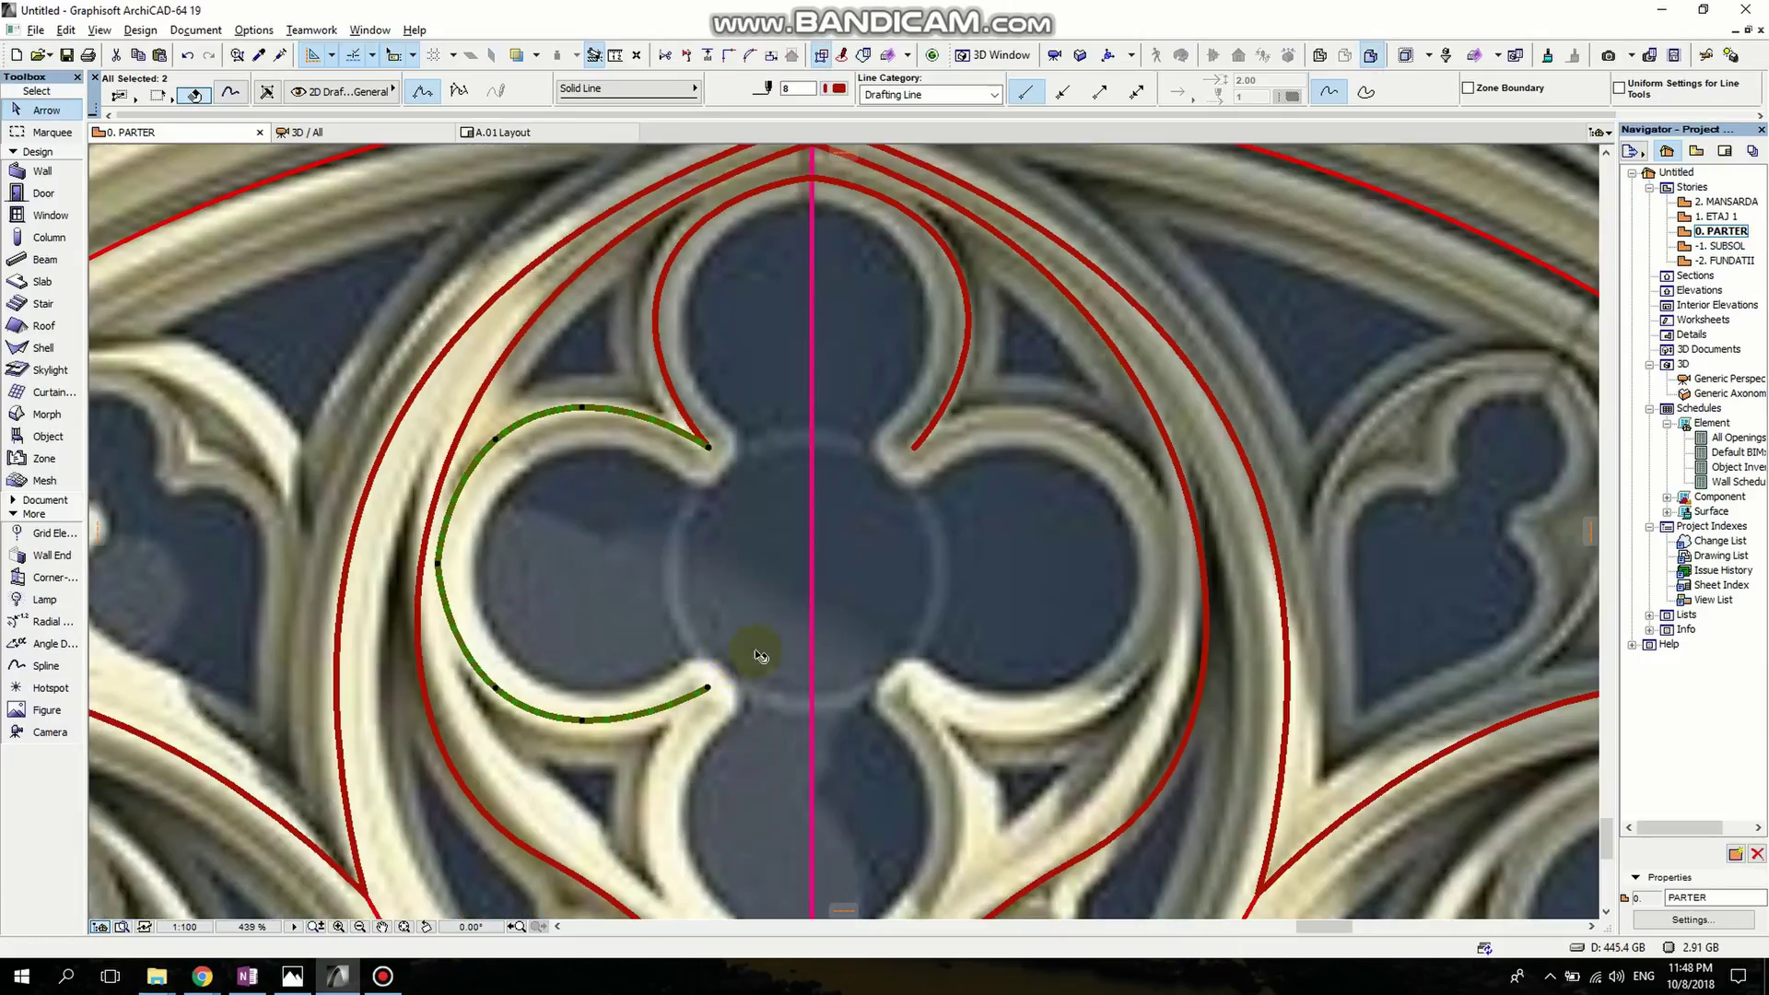
# Mirror a copy of the left lobe splines about the vertical axis to create the right lobe.
pyautogui.click(811, 483)
pyautogui.click(811, 571)
pyautogui.moveTo(884, 645); pyautogui.dragTo(880, 371, button='middle')
pyautogui.scroll(1, 880, 371)
pyautogui.press('Escape')
# Draw a spline from the quatrefoil's lower-left cusp down along the bottom lobe to the vertical axis.
pyautogui.click(46, 665)
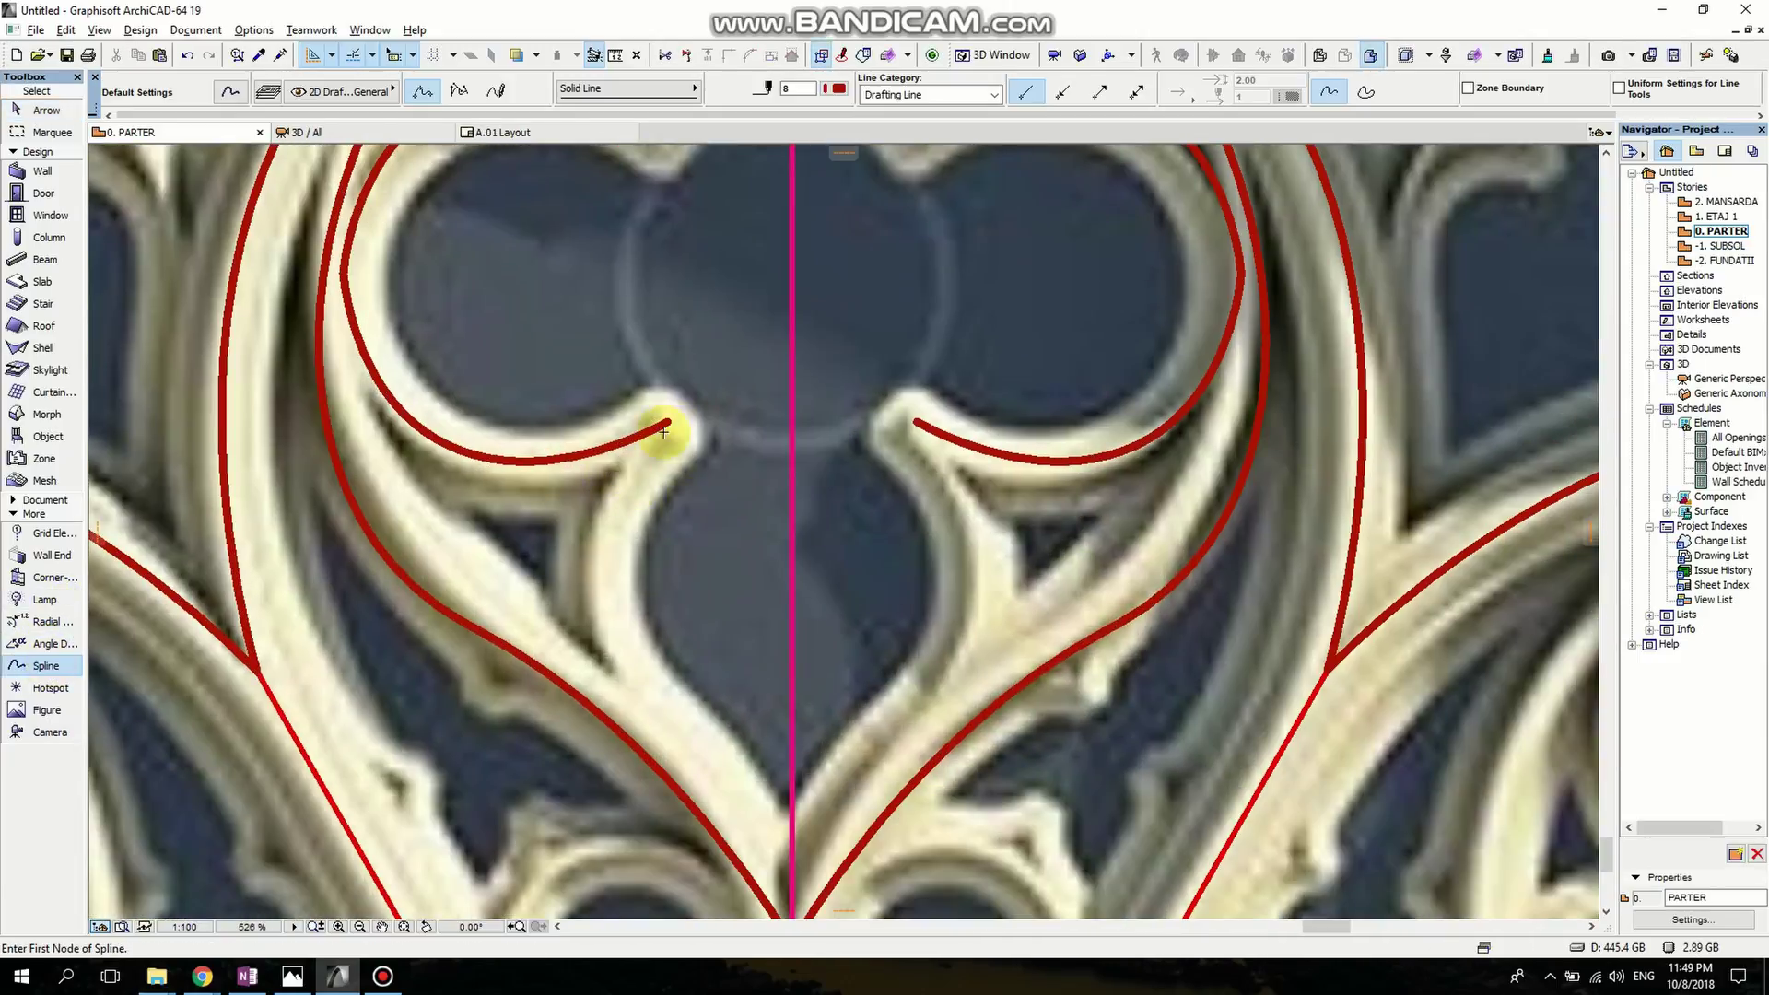
pyautogui.click(667, 422)
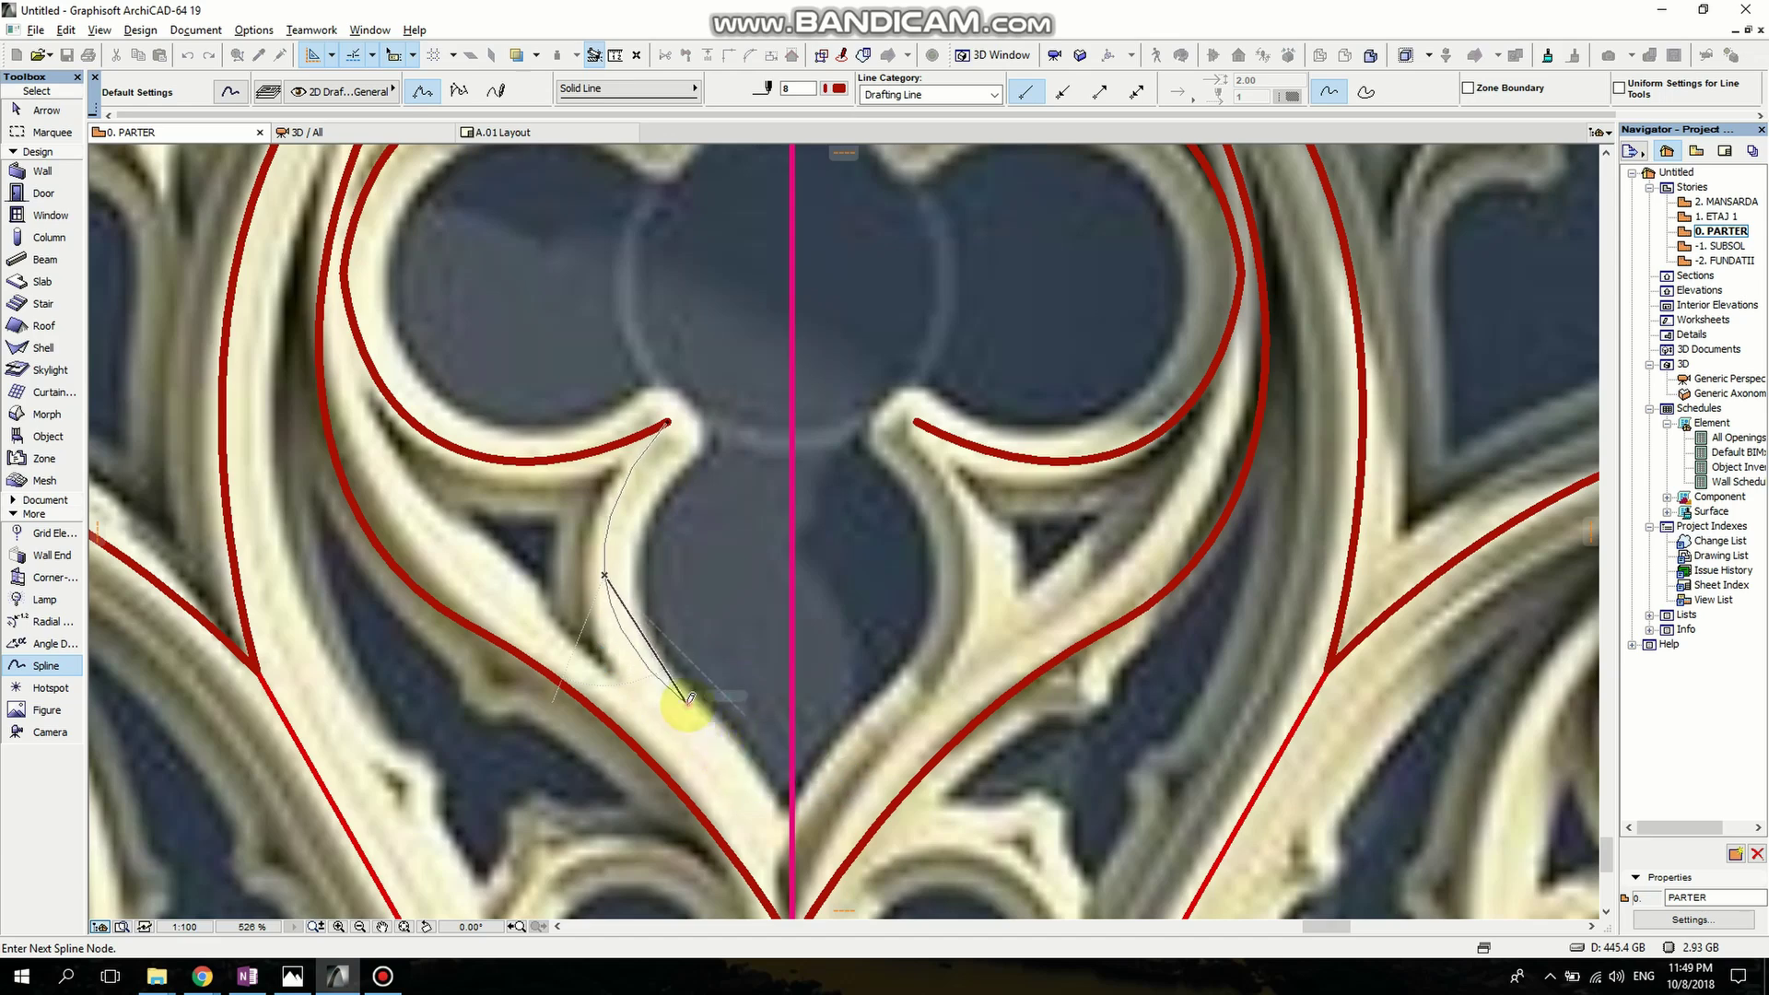
pyautogui.click(713, 731)
pyautogui.doubleClick(791, 874)
pyautogui.press('Escape')
# Mirror a copy of the bottom lobe spline about the vertical axis.
pyautogui.scroll(-1, 599, 551)
pyautogui.click(614, 535)
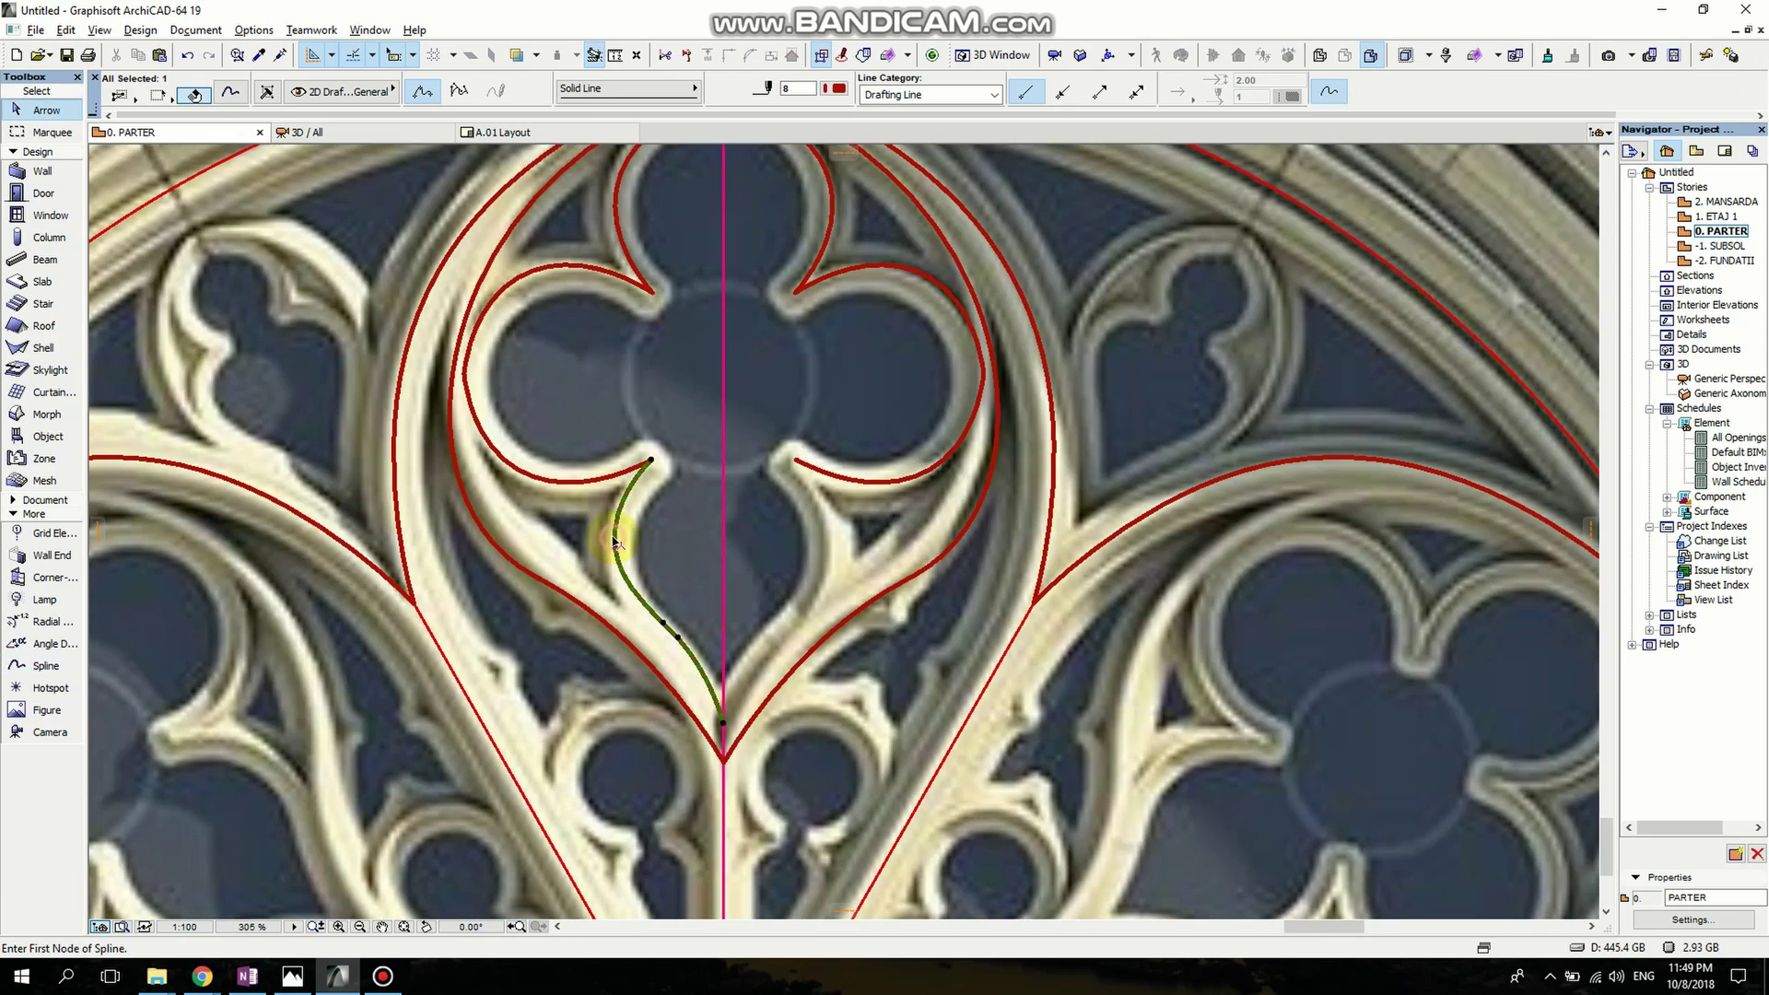
pyautogui.scroll(1, 649, 732)
pyautogui.click(782, 719)
pyautogui.click(782, 645)
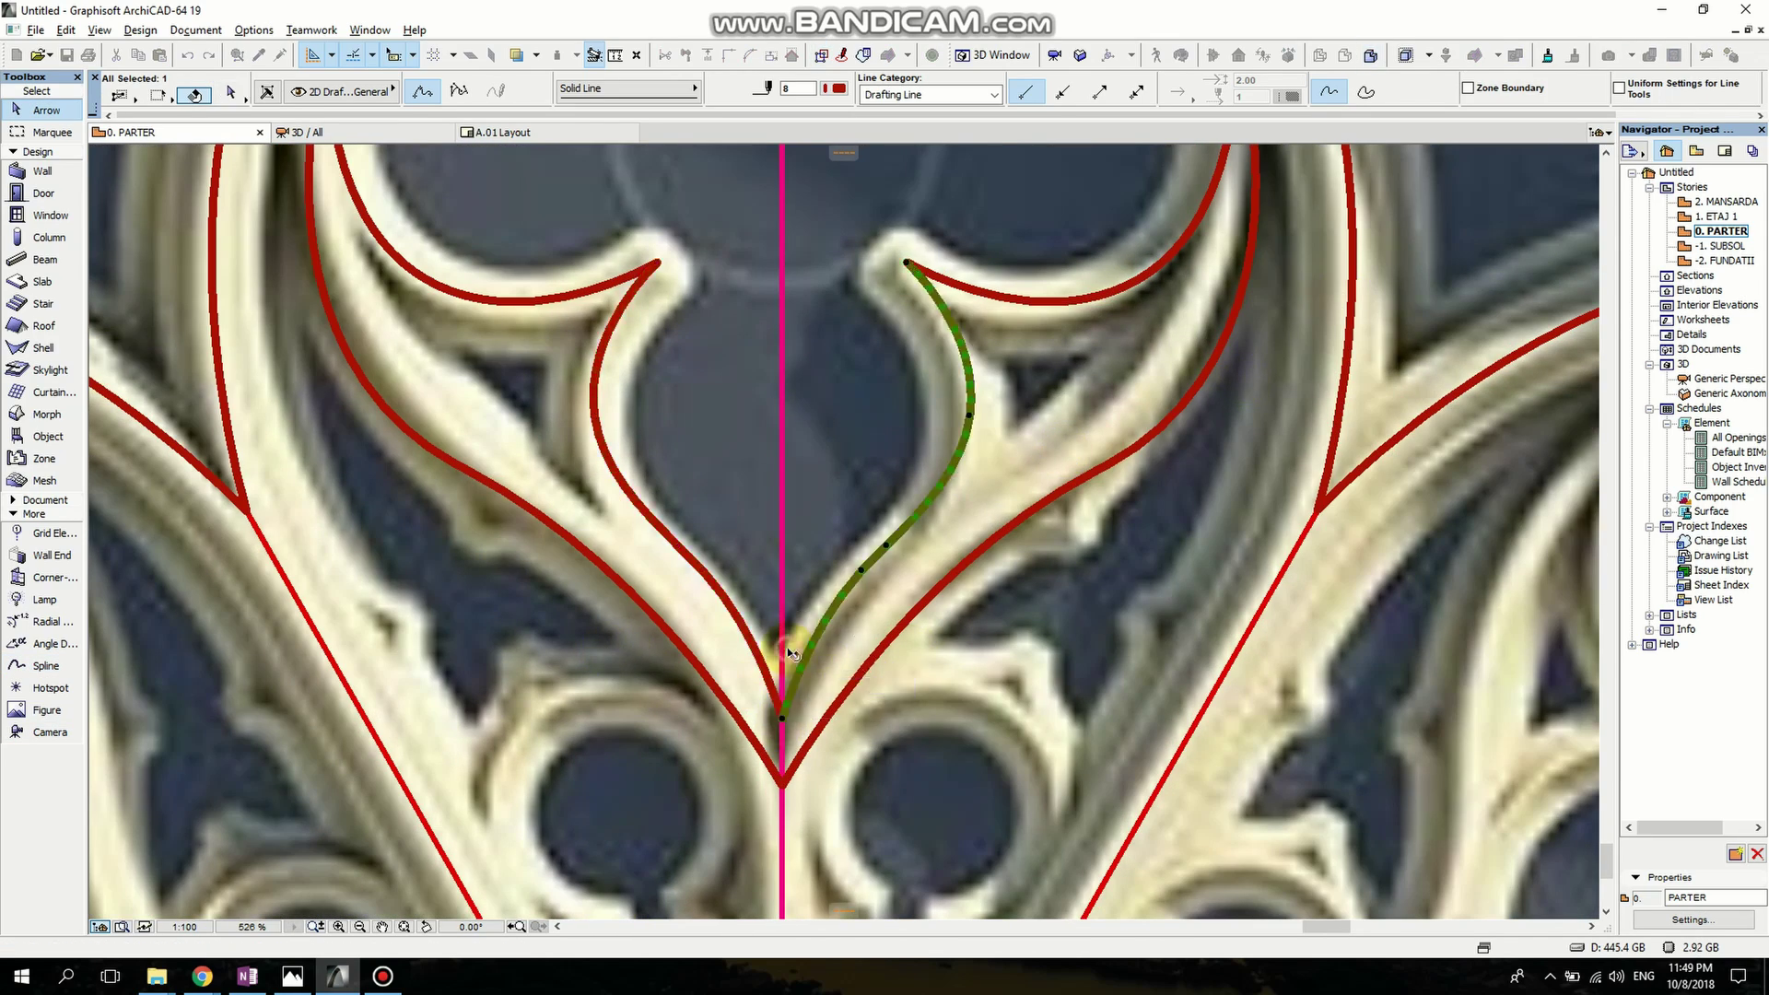
pyautogui.scroll(-7, 748, 636)
pyautogui.press('Escape')
# Trace the left edge of the keyhole opening's stem, just left of the vertical axis below the teardrop, with a spline.
pyautogui.scroll(5, 719, 665)
pyautogui.moveTo(725, 660); pyautogui.dragTo(672, 627, button='middle')
pyautogui.click(44, 666)
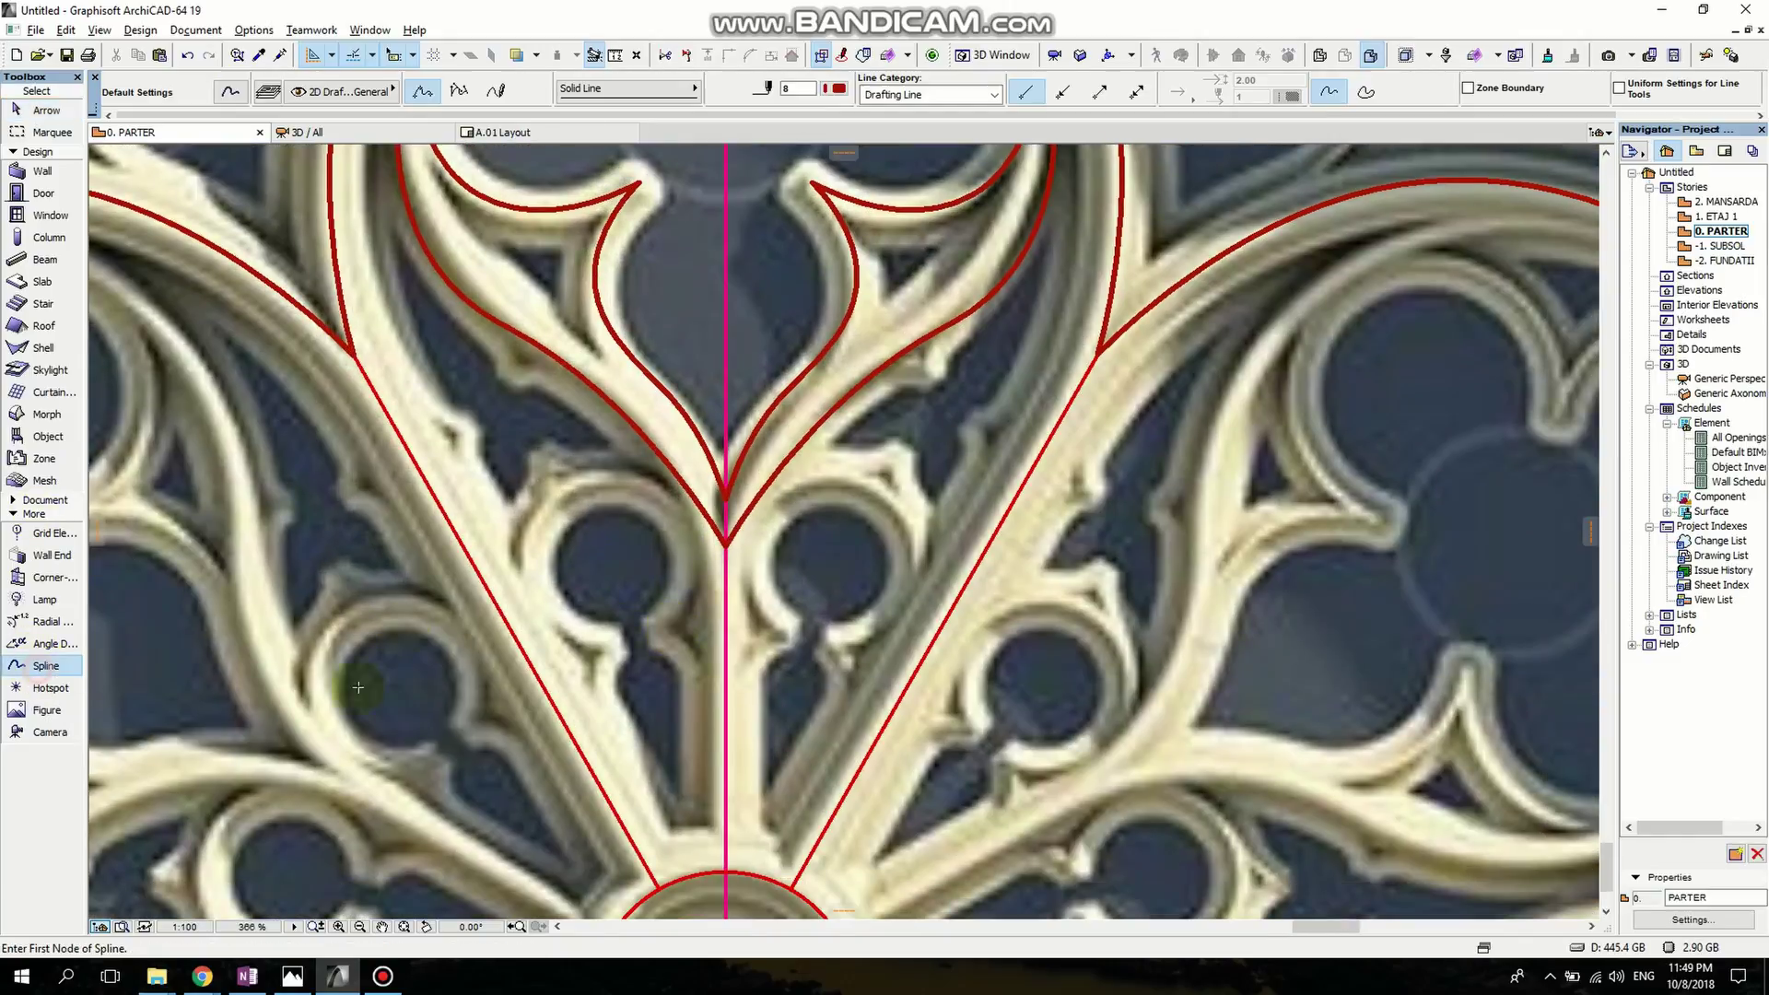
pyautogui.scroll(-3, 696, 754)
pyautogui.scroll(5, 813, 667)
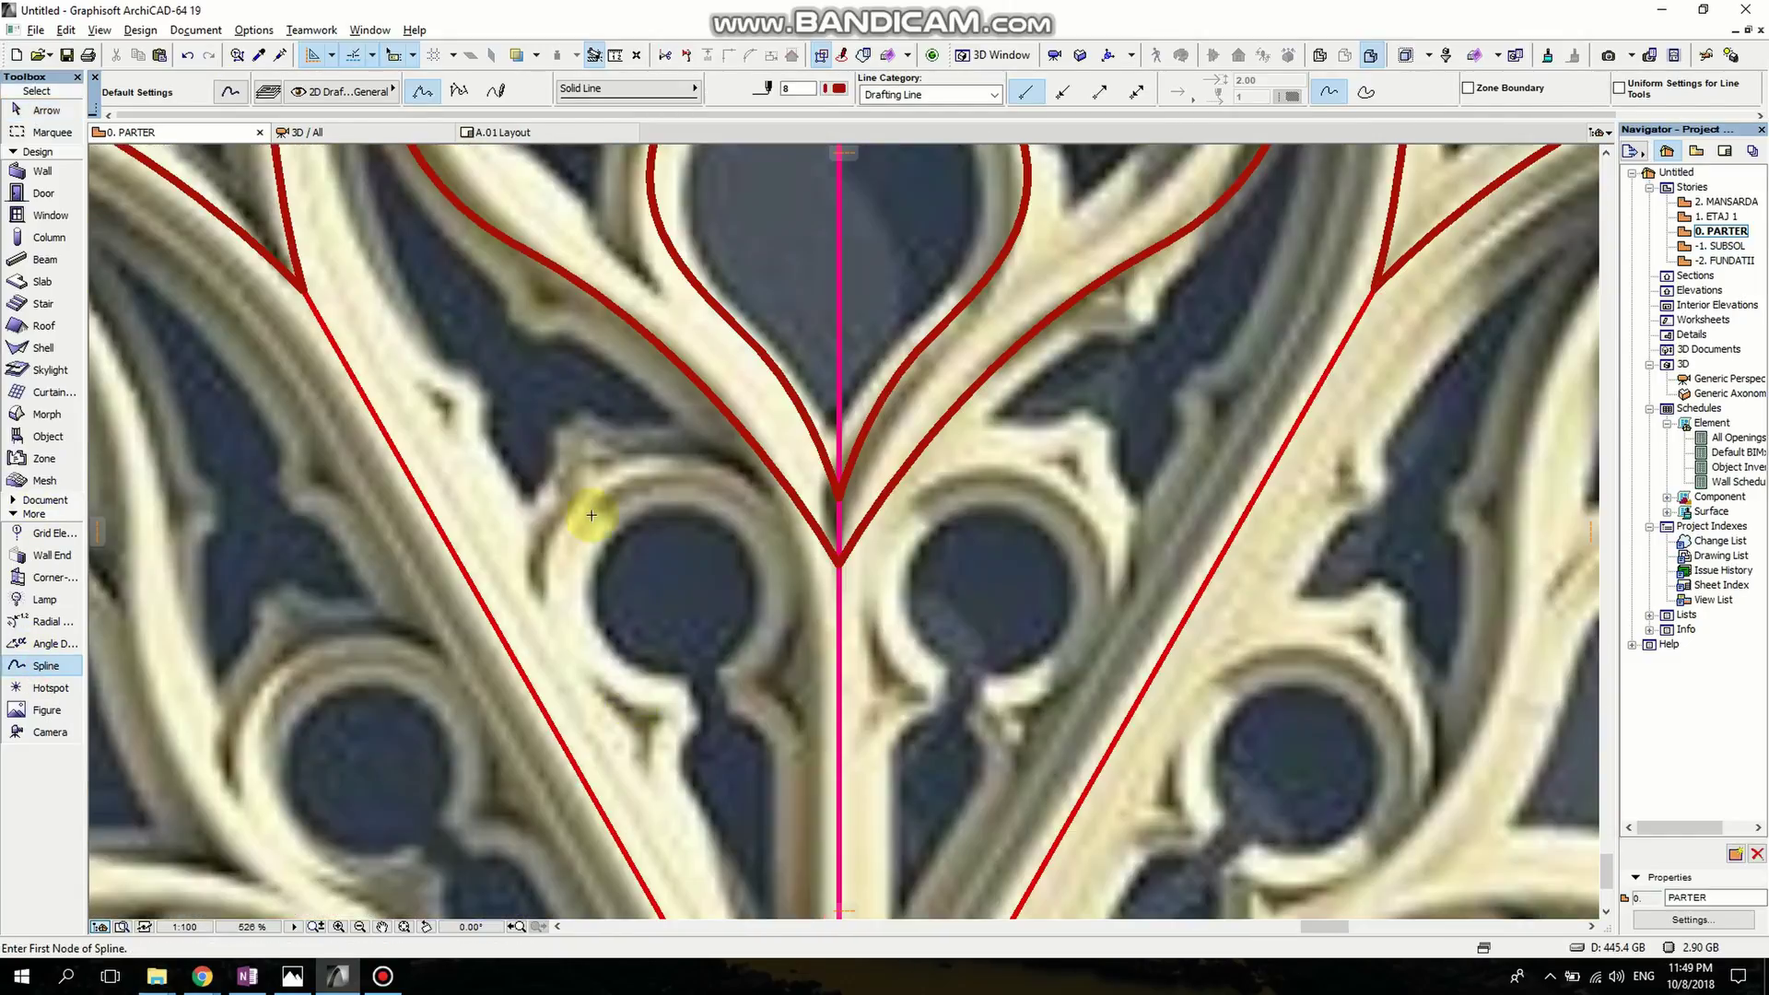
pyautogui.click(666, 586)
pyautogui.scroll(5, 559, 412)
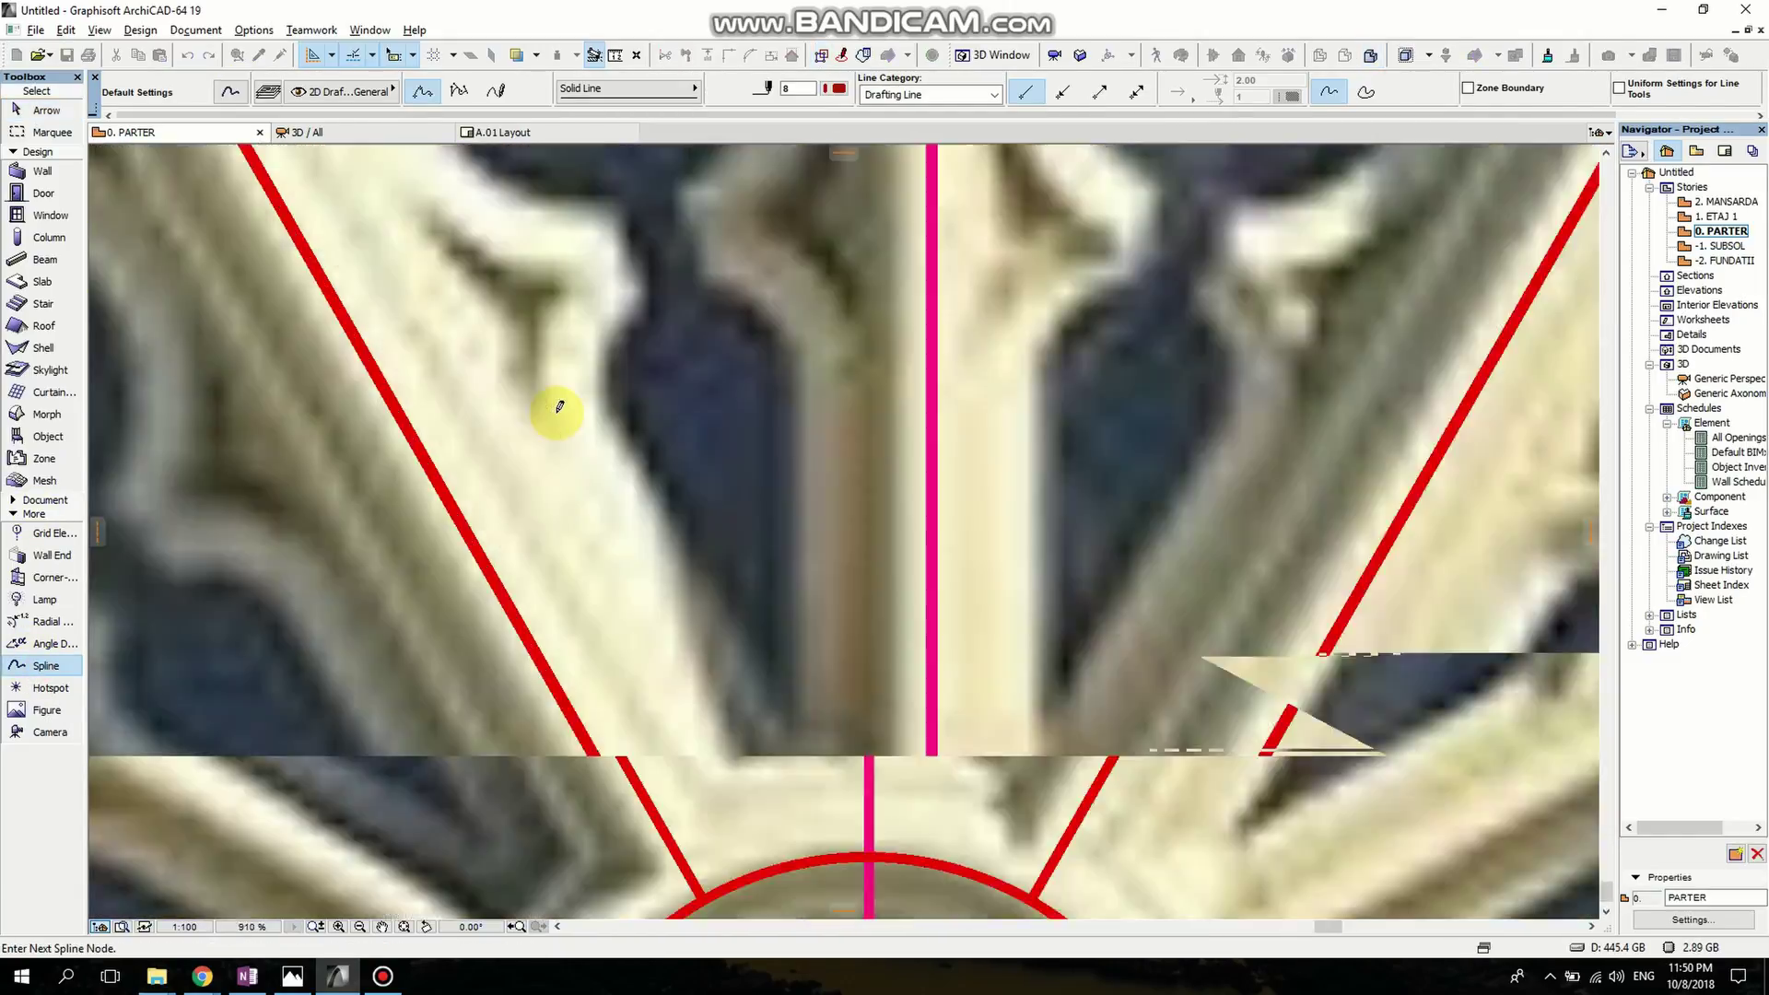
pyautogui.scroll(-1, 634, 269)
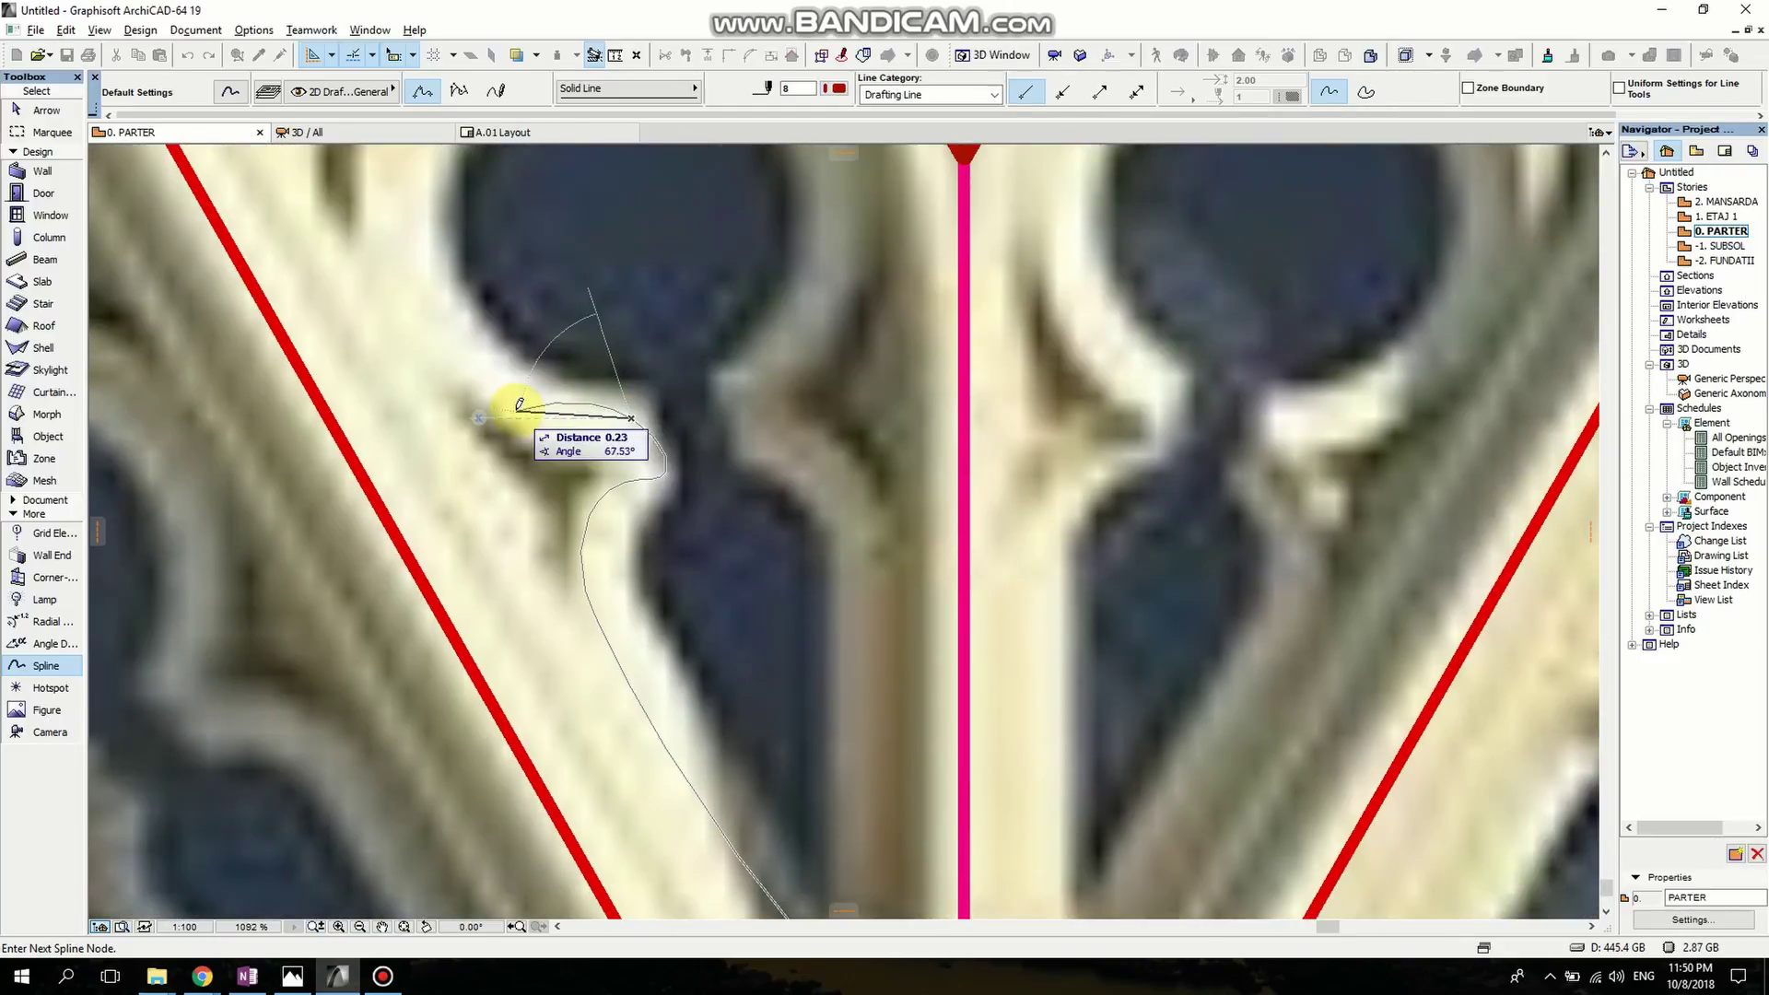
pyautogui.doubleClick(631, 417)
pyautogui.scroll(1, 636, 424)
pyautogui.press('Escape')
# Stretch the upper end nodes of the stem spline so it ends at the keyhole's left neck.
pyautogui.click(677, 504)
pyautogui.click(657, 477)
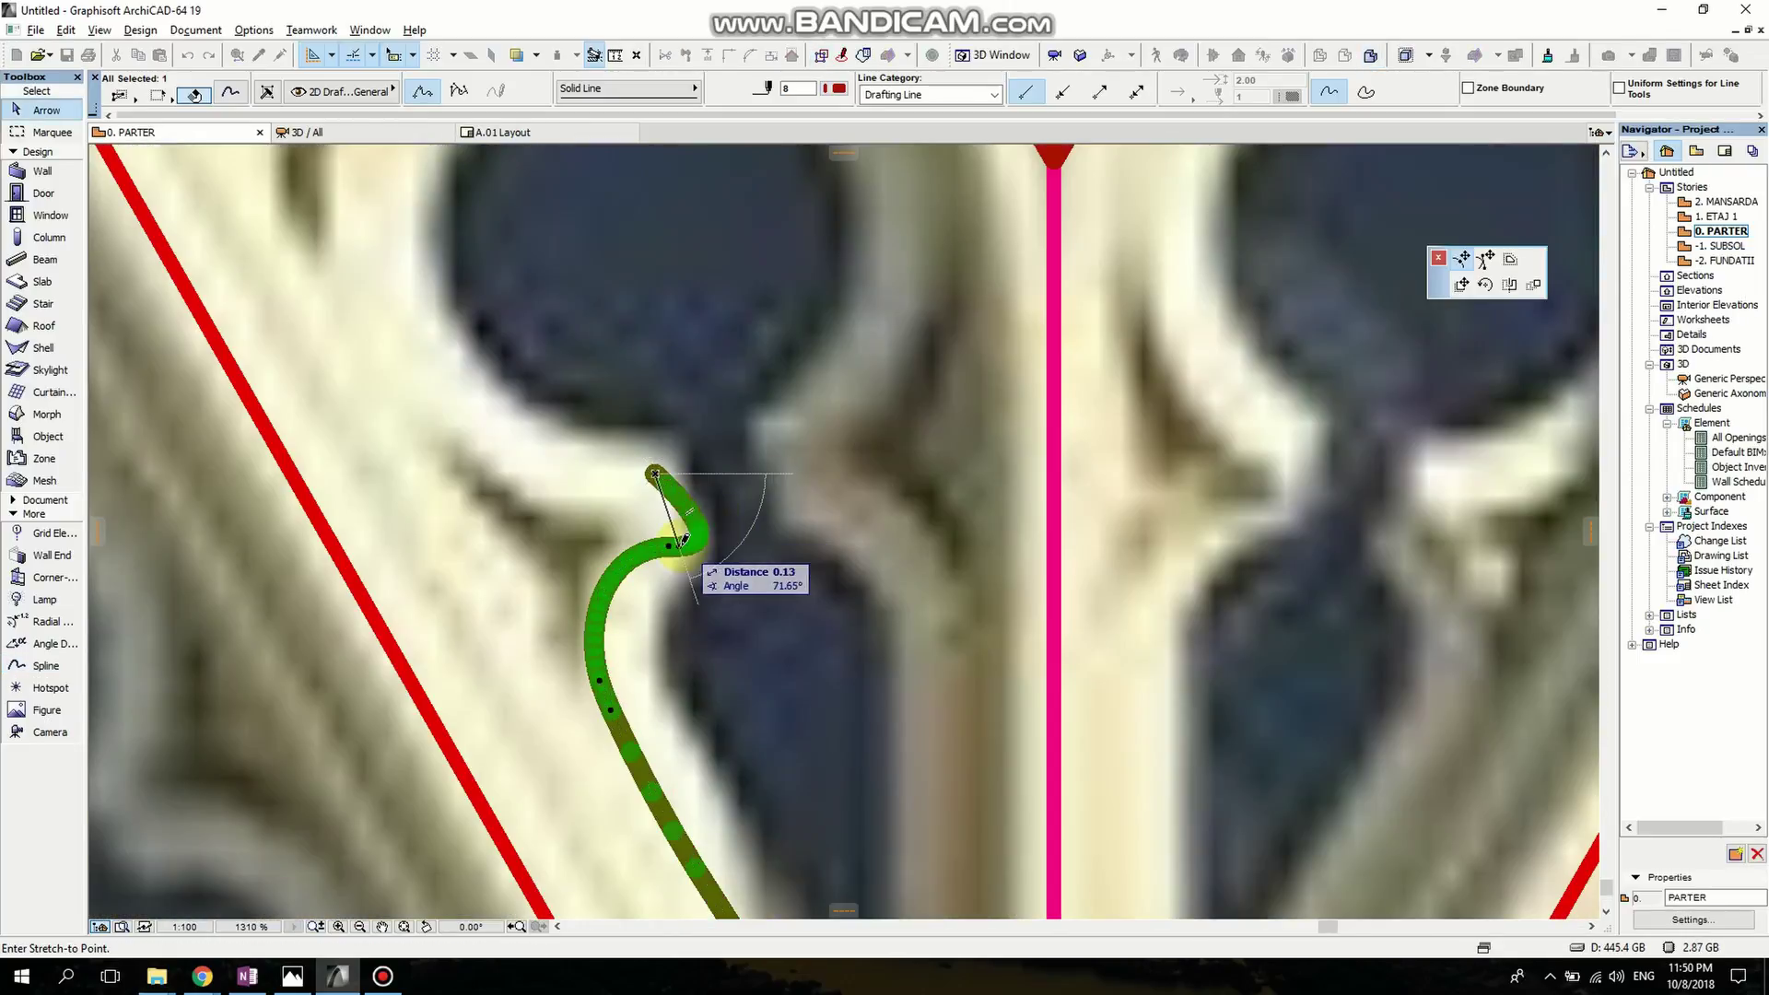
pyautogui.click(688, 538)
pyautogui.scroll(-2, 687, 539)
pyautogui.click(686, 539)
pyautogui.scroll(4, 682, 541)
pyautogui.scroll(-3, 683, 542)
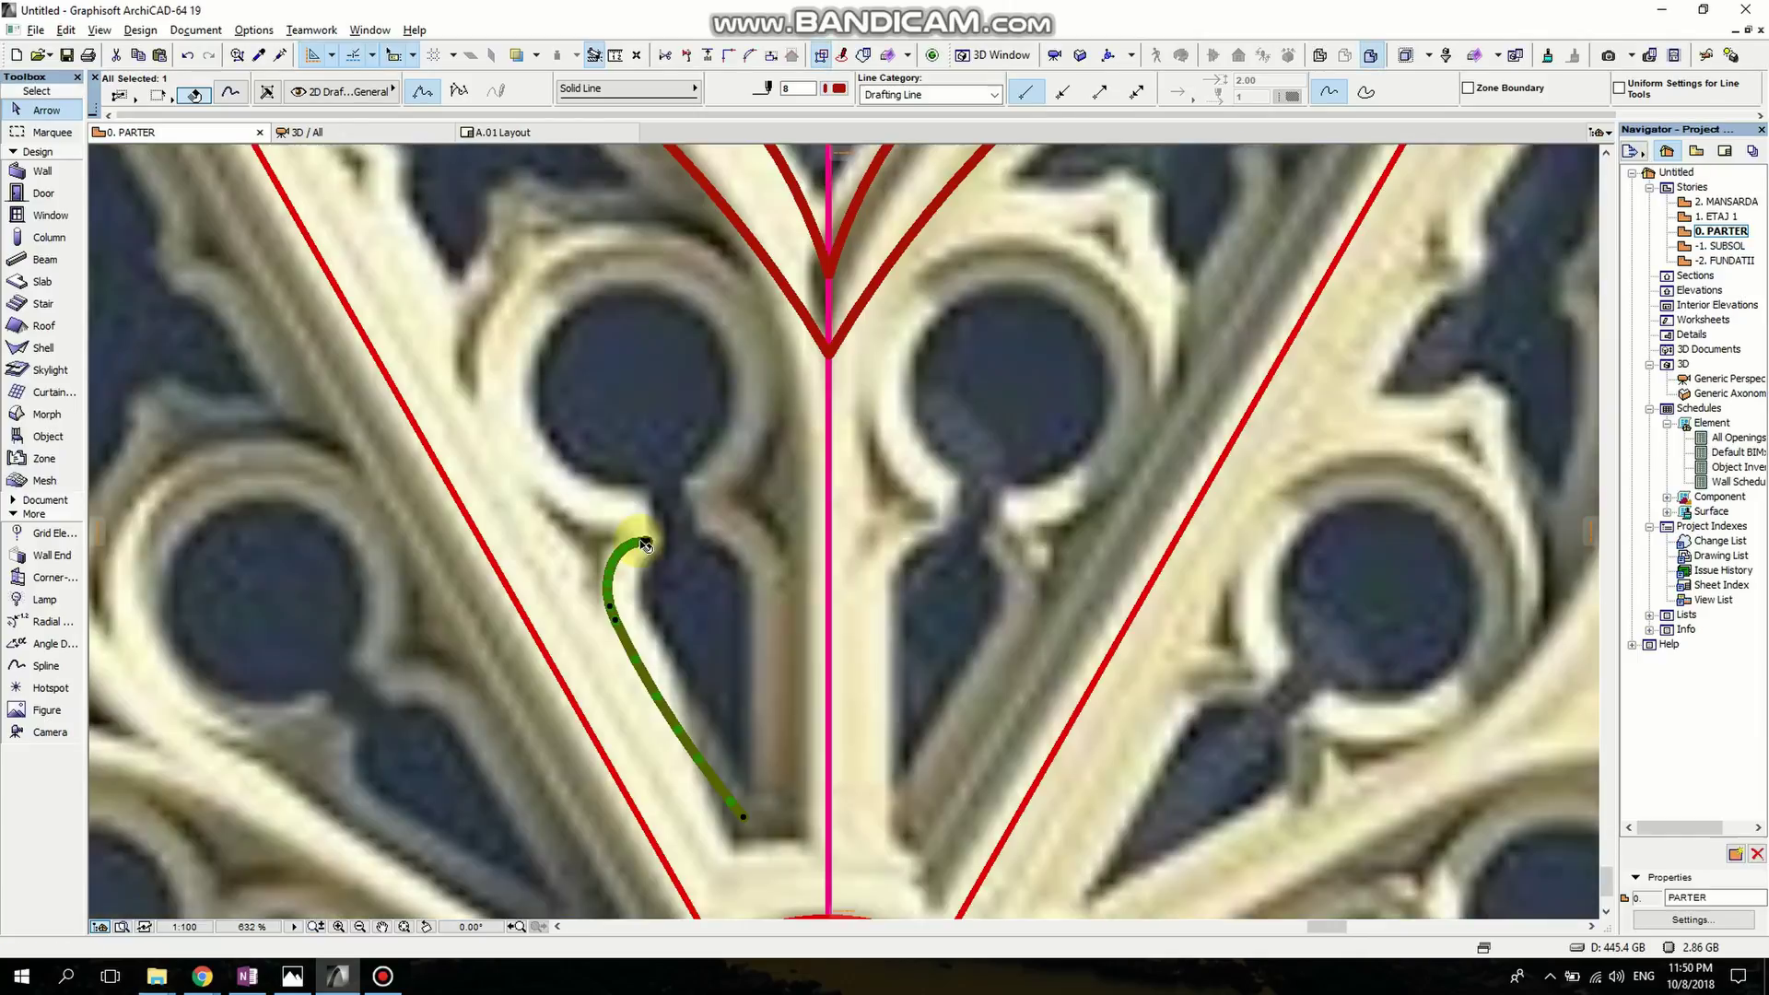
pyautogui.scroll(2, 634, 564)
pyautogui.click(634, 564)
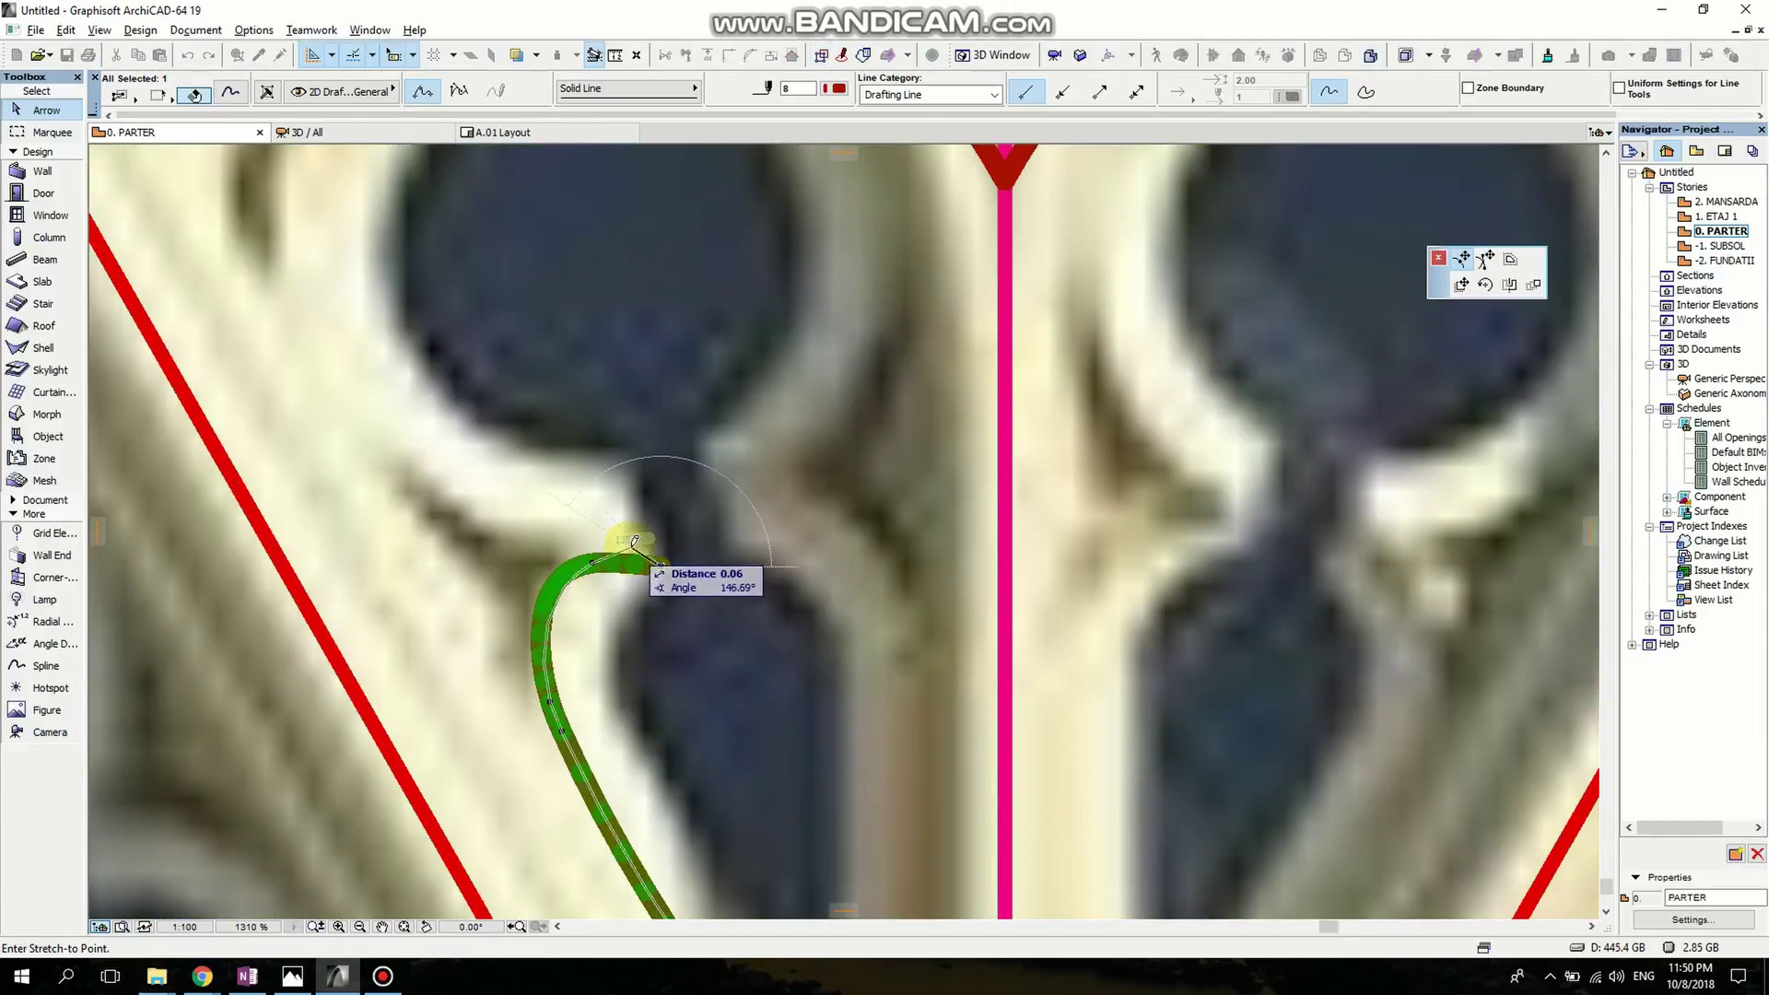
pyautogui.click(631, 548)
pyautogui.scroll(-4, 641, 563)
pyautogui.press('Escape')
# Mirror a copy of the stem spline about the keyhole's slanted centreline, starting from the spline's lower end.
pyautogui.click(645, 716)
pyautogui.hotkey('ctrl', 'shift', 'm')
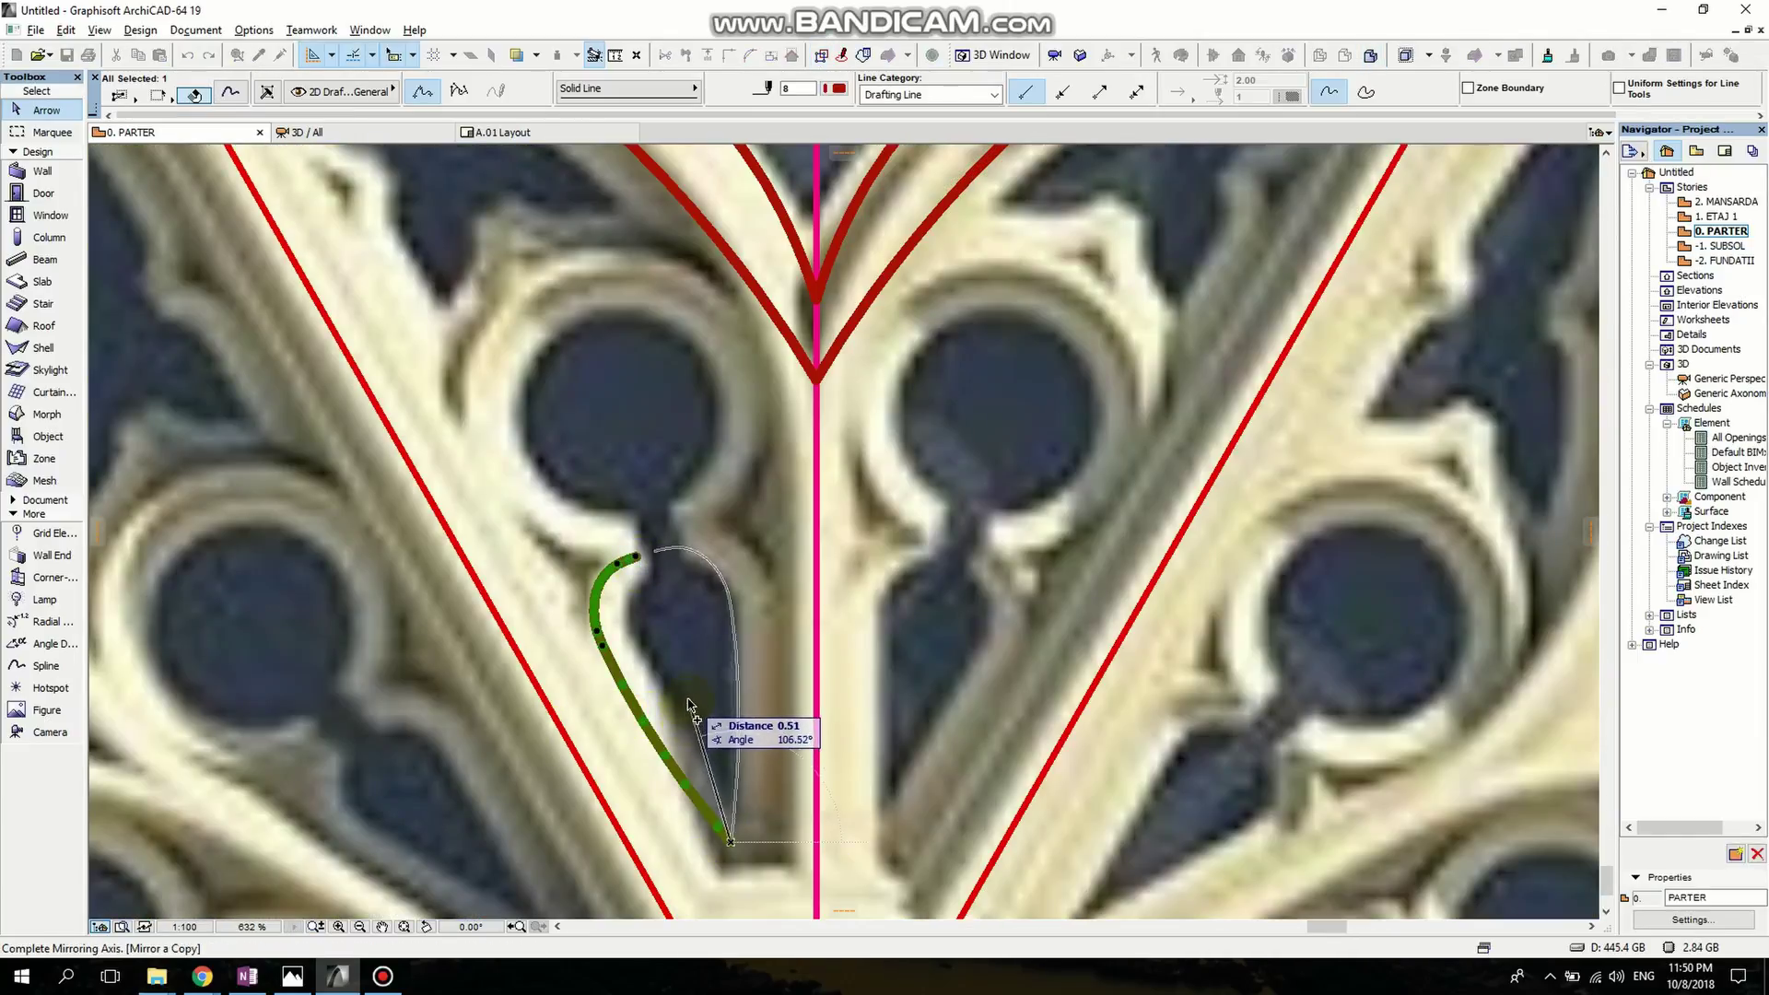
pyautogui.click(698, 696)
pyautogui.scroll(-3, 705, 689)
pyautogui.press('Escape')
pyautogui.scroll(4, 761, 546)
# Draw a circle with a radius of about 0.5 around the keyhole's round head, set its pen to 58, and move it onto the left stem spline's end.
pyautogui.click(29, 500)
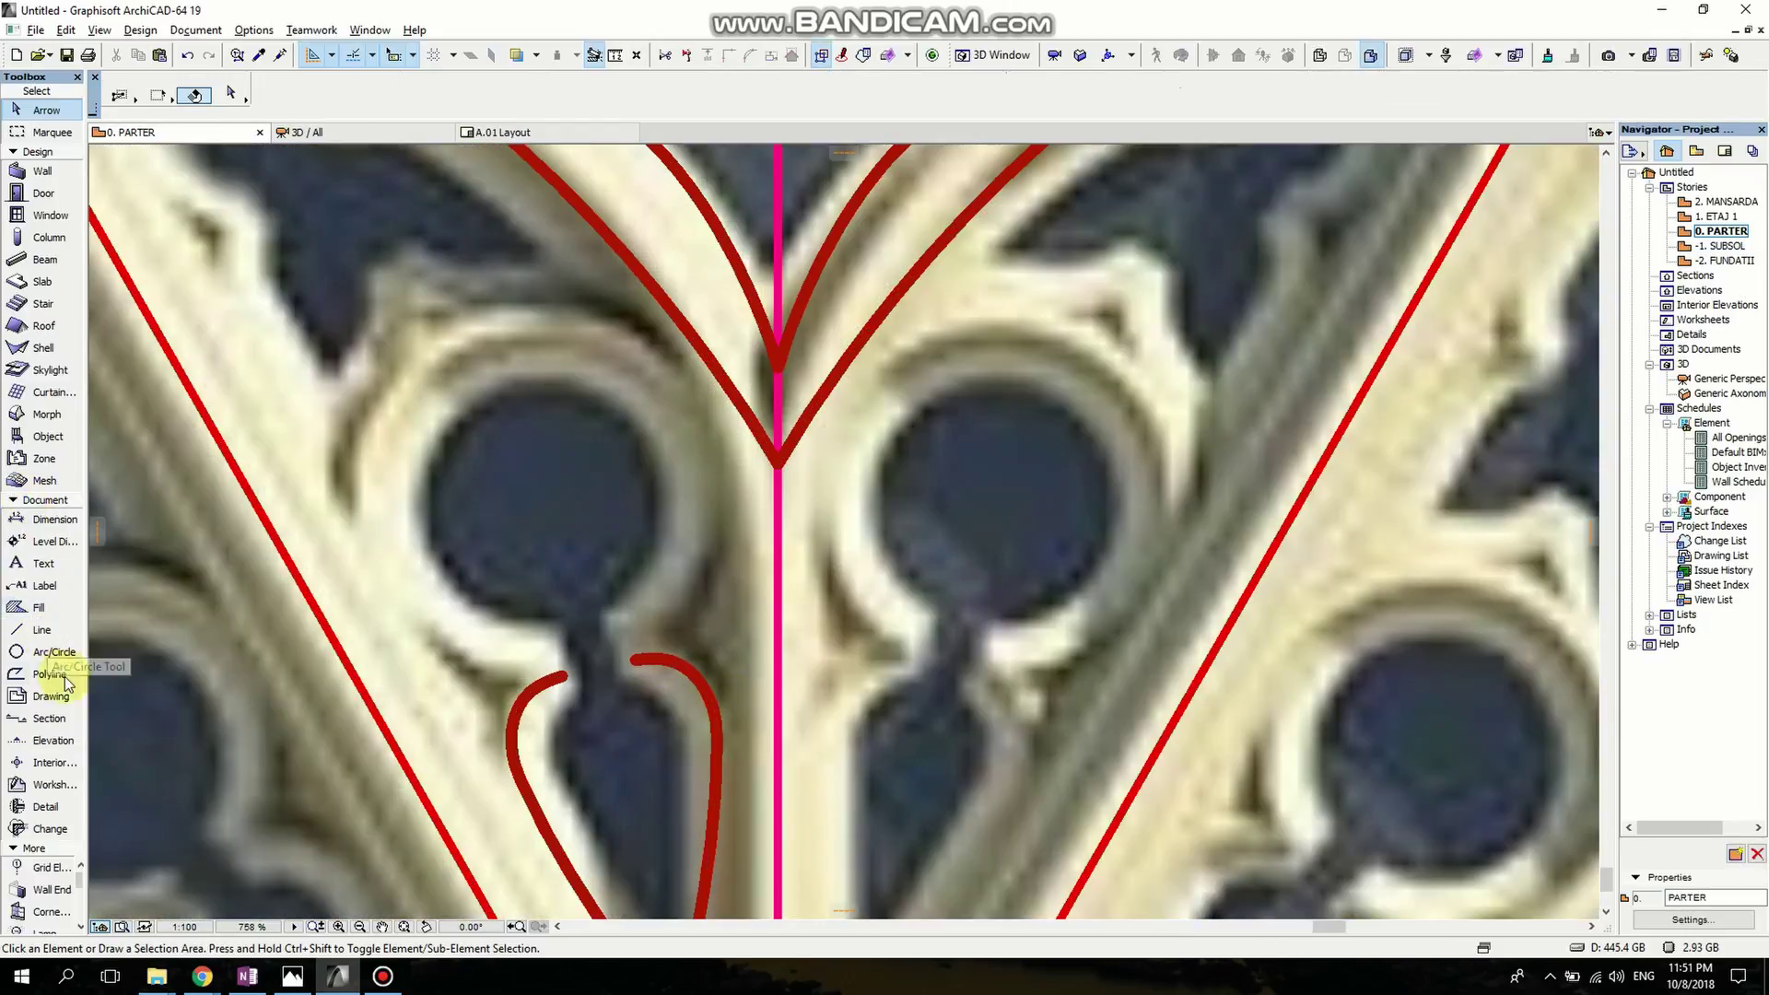
pyautogui.click(41, 652)
pyautogui.click(533, 507)
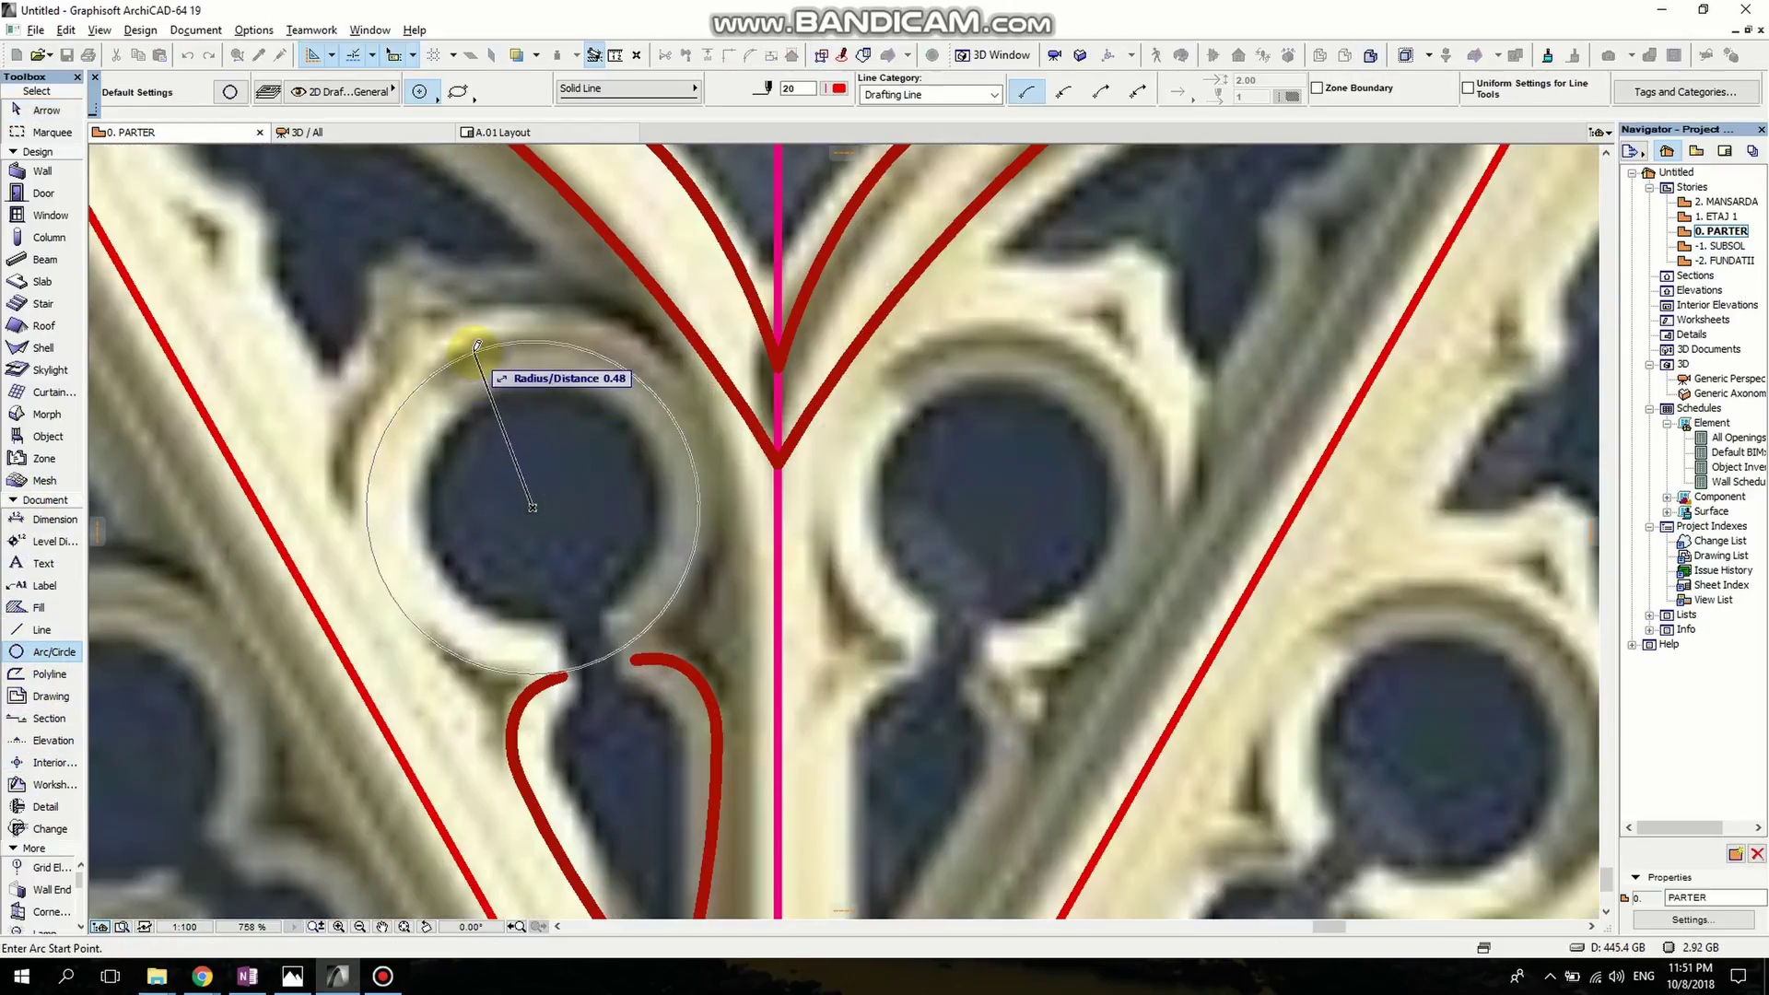
pyautogui.click(527, 343)
pyautogui.click(838, 89)
pyautogui.click(1142, 120)
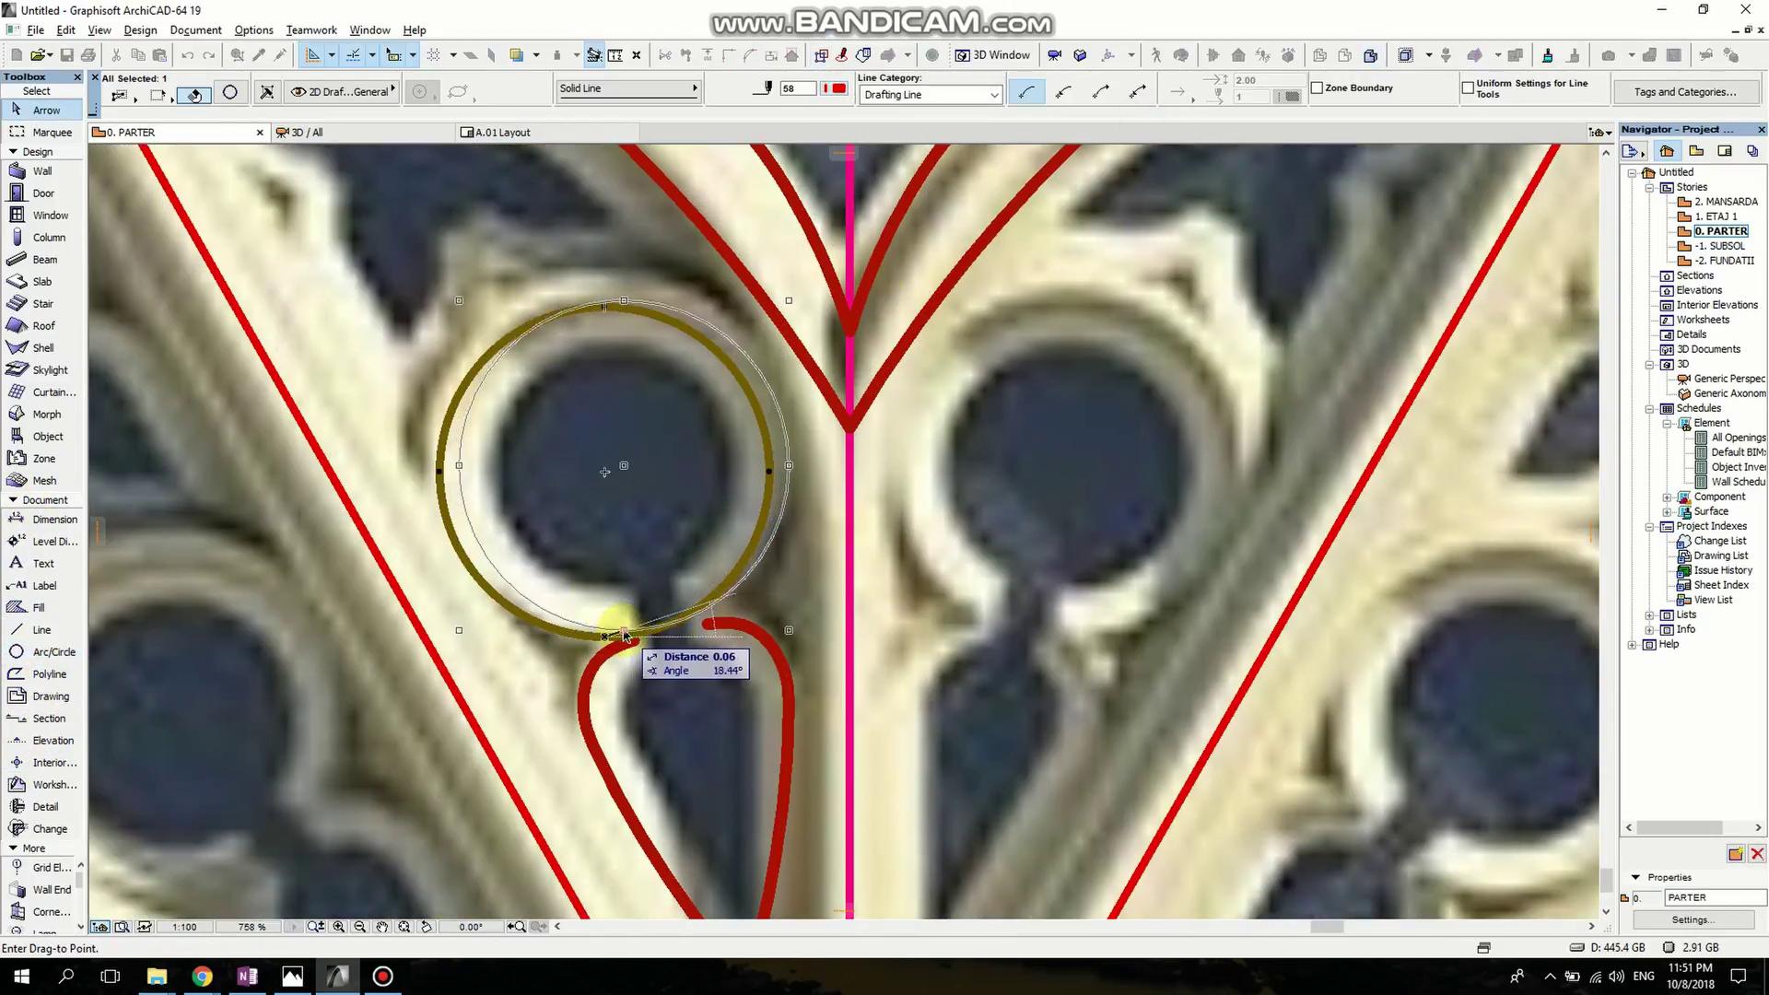
pyautogui.scroll(3, 627, 650)
pyautogui.click(608, 658)
# Stretch the upper end and neighbouring node of the right stem spline so it meets the circle.
pyautogui.click(764, 618)
pyautogui.click(762, 614)
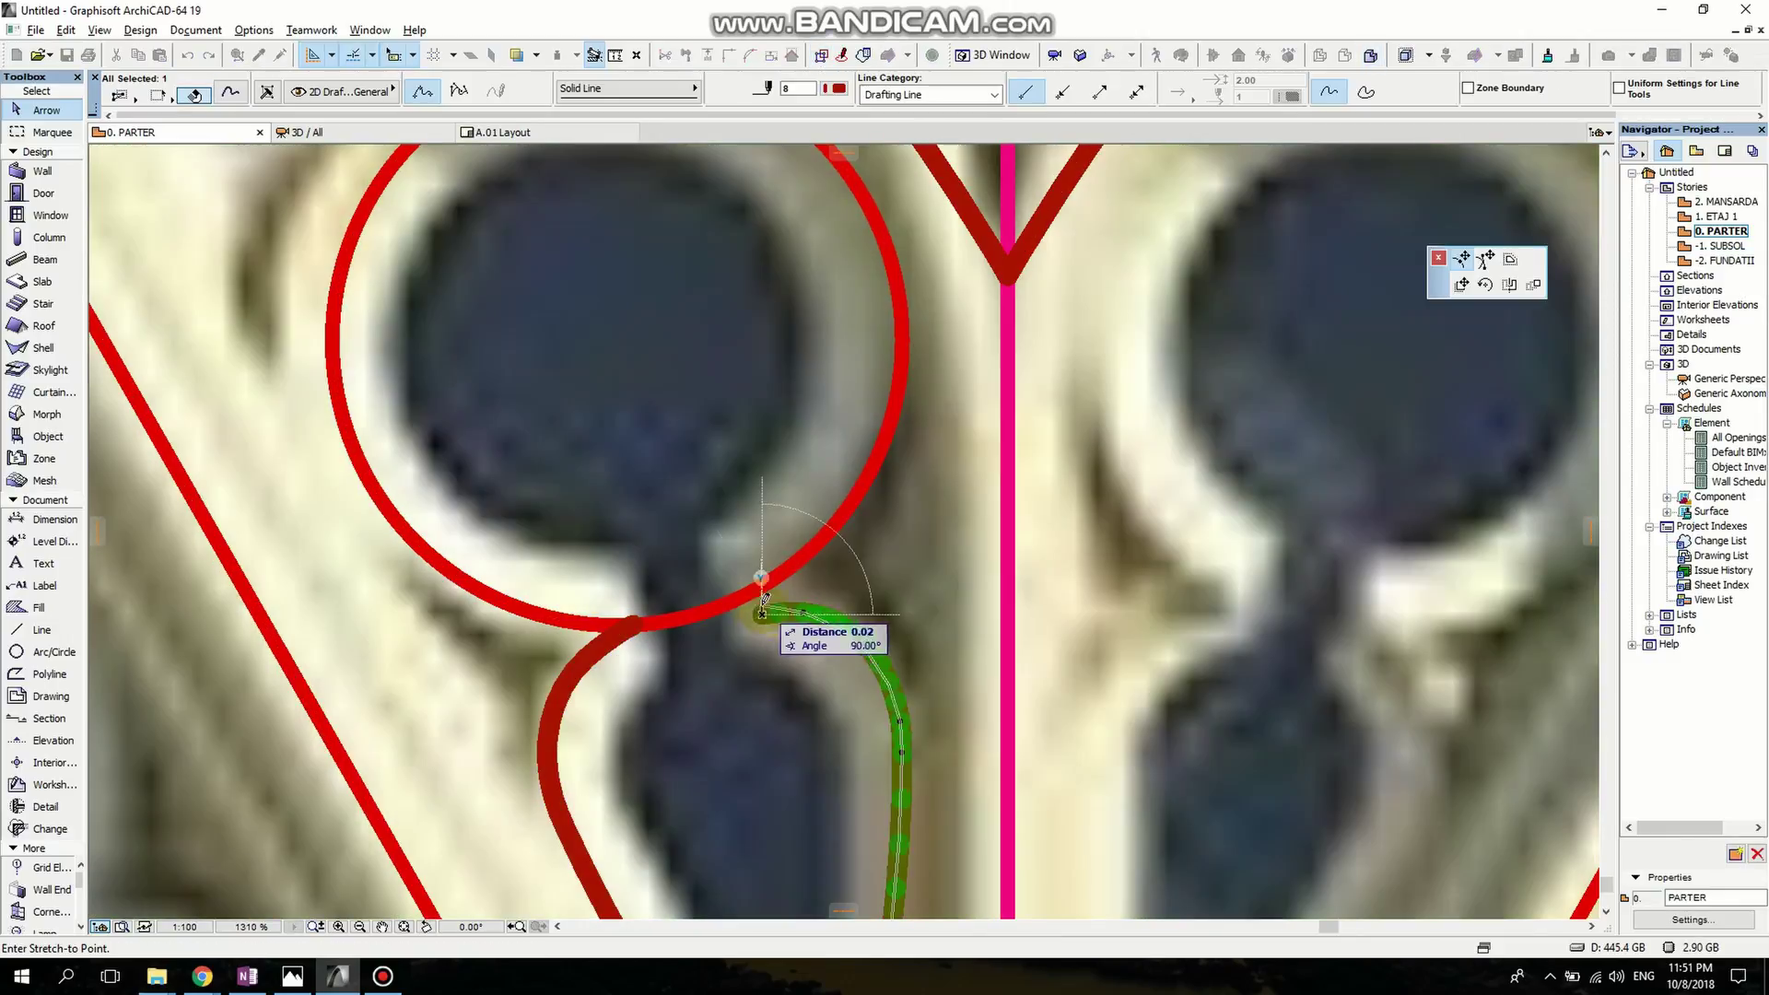
pyautogui.click(748, 600)
pyautogui.click(804, 612)
pyautogui.click(804, 601)
pyautogui.click(705, 619)
pyautogui.scroll(3, 706, 619)
pyautogui.click(761, 596)
pyautogui.click(763, 600)
pyautogui.scroll(-4, 866, 598)
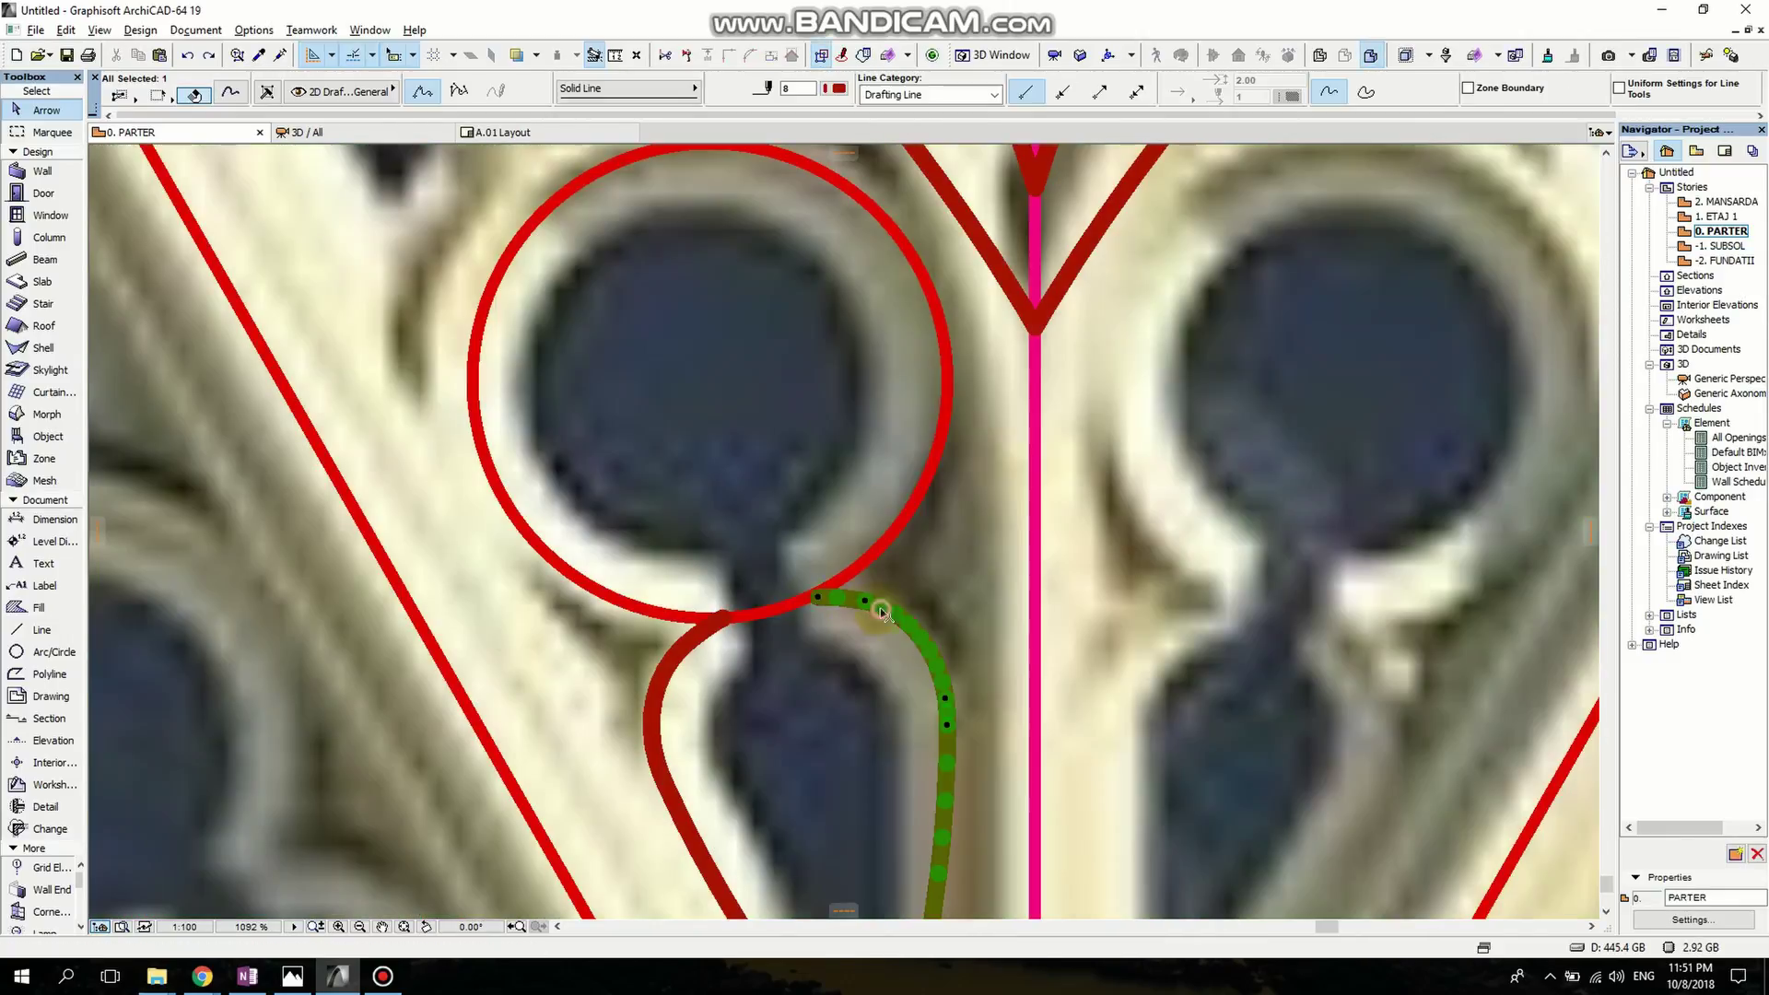
# Trim away the circle's arc between the two stem spline ends.
pyautogui.press('Escape')
pyautogui.keyDown('ctrl'); pyautogui.click(788, 610); pyautogui.keyUp('ctrl')
pyautogui.scroll(-9, 793, 616)
pyautogui.scroll(5, 843, 644)
# Mirror a copy of the keyhole's arc and both stem splines about the vertical axis.
pyautogui.click(766, 581)
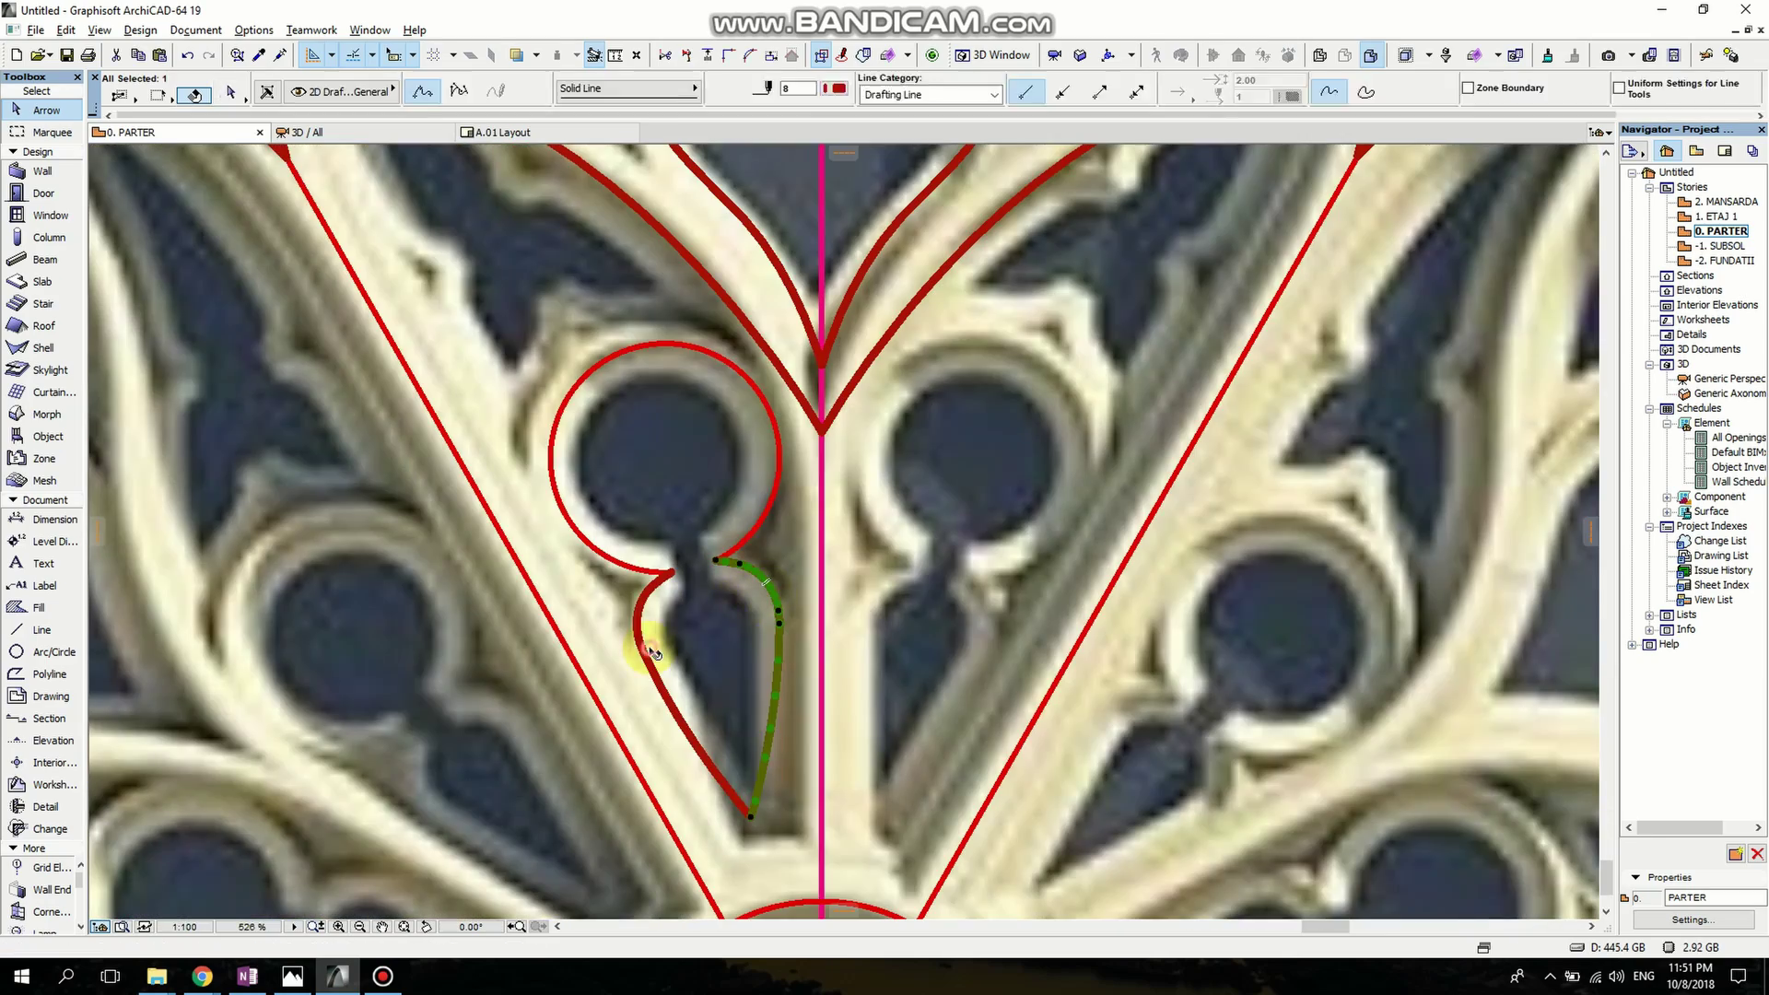
pyautogui.scroll(-5, 862, 634)
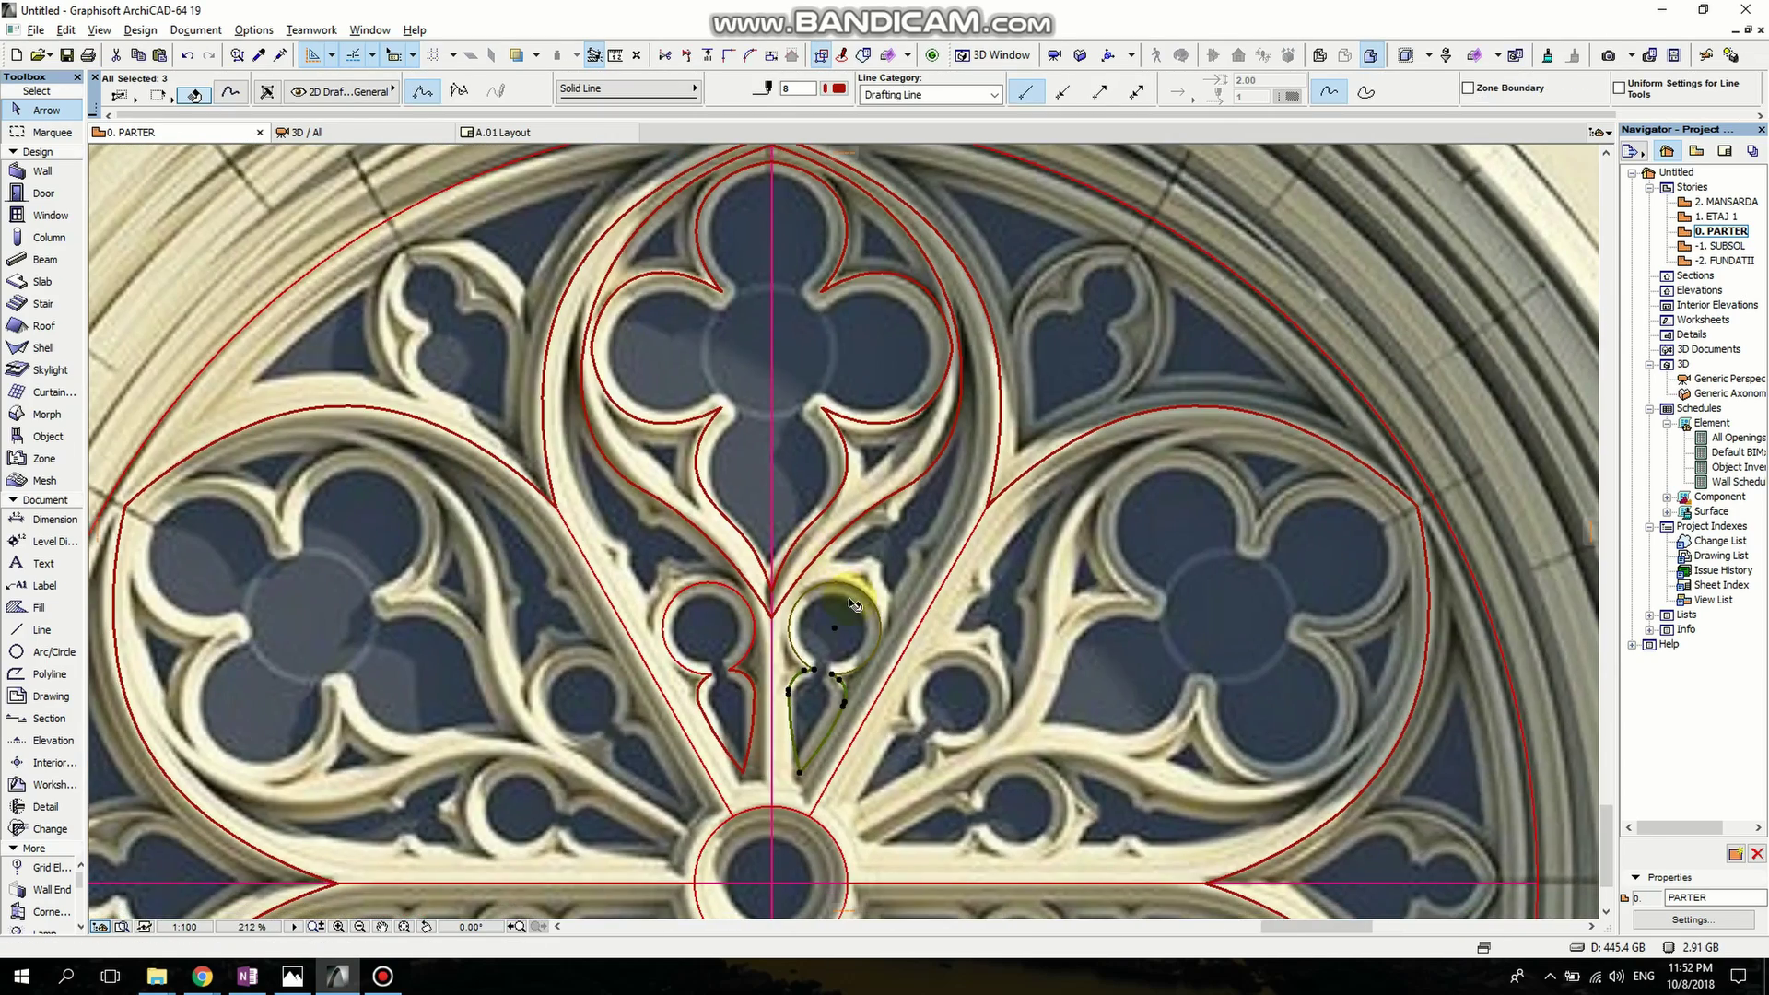
pyautogui.press('Escape')
# Draw a spline along the upper edge of the teardrop part of the small opening at the rose's right-hand end of the horizontal axis.
pyautogui.scroll(3, 411, 236)
pyautogui.click(44, 499)
pyautogui.click(46, 666)
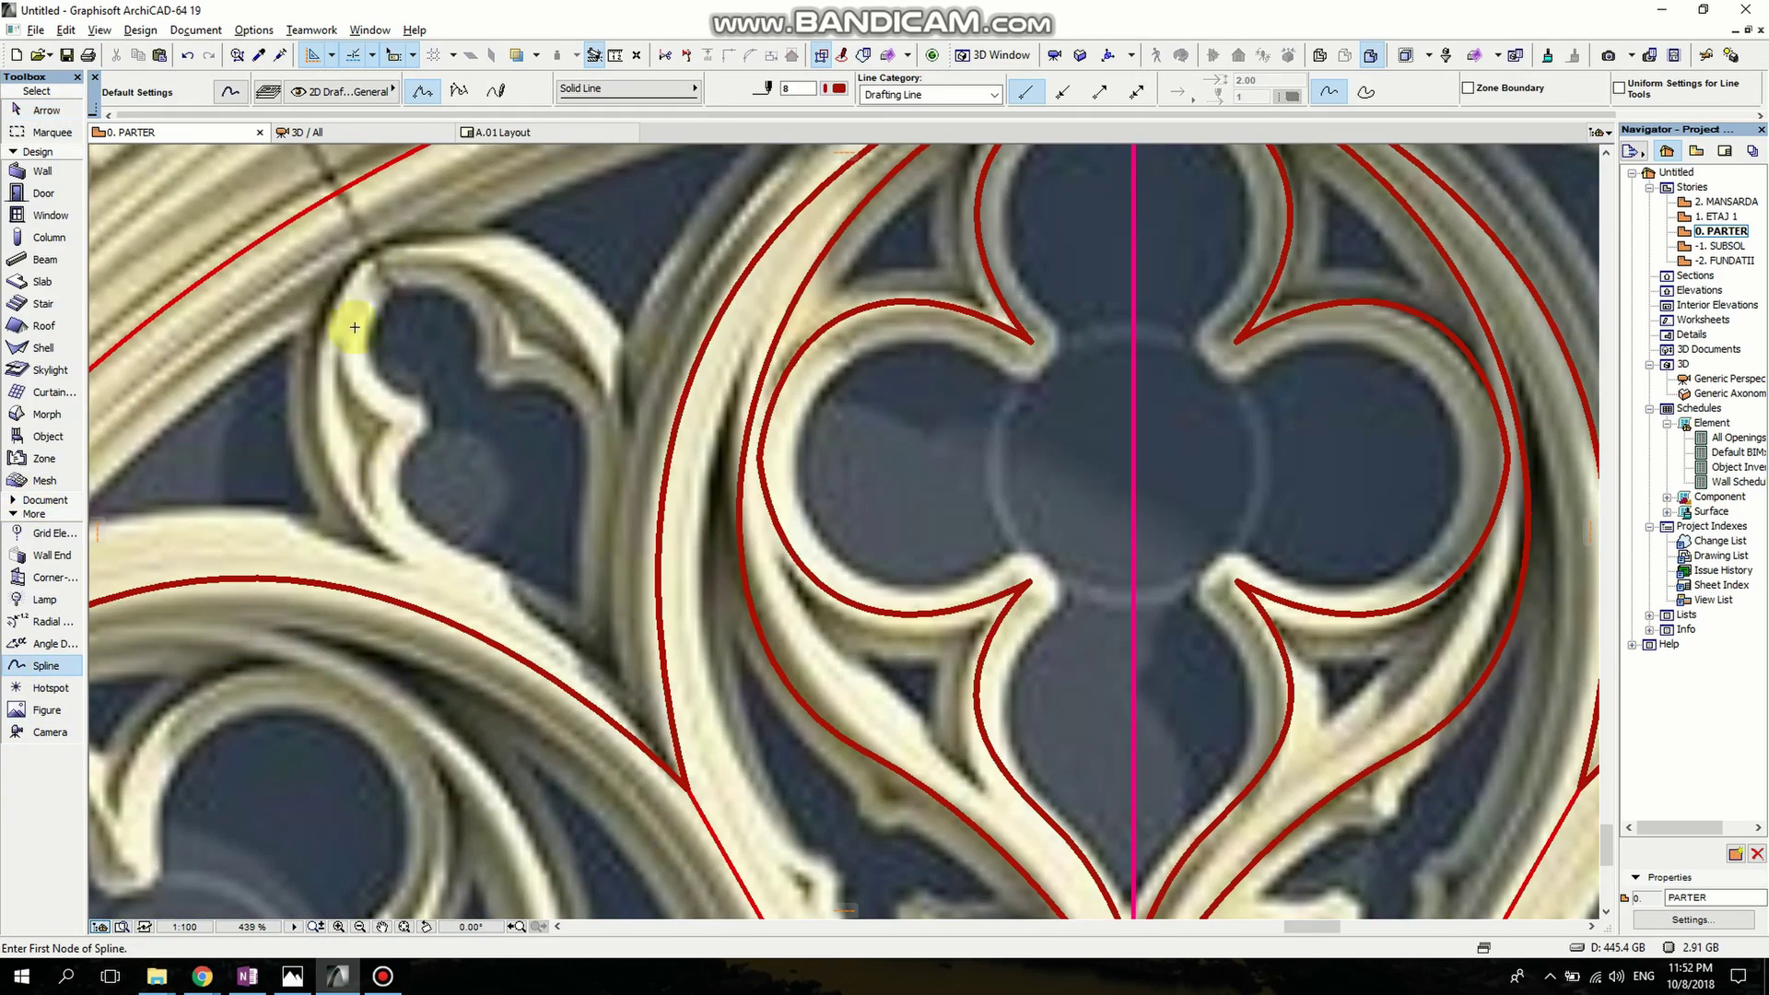
pyautogui.scroll(-5, 715, 498)
pyautogui.scroll(7, 809, 517)
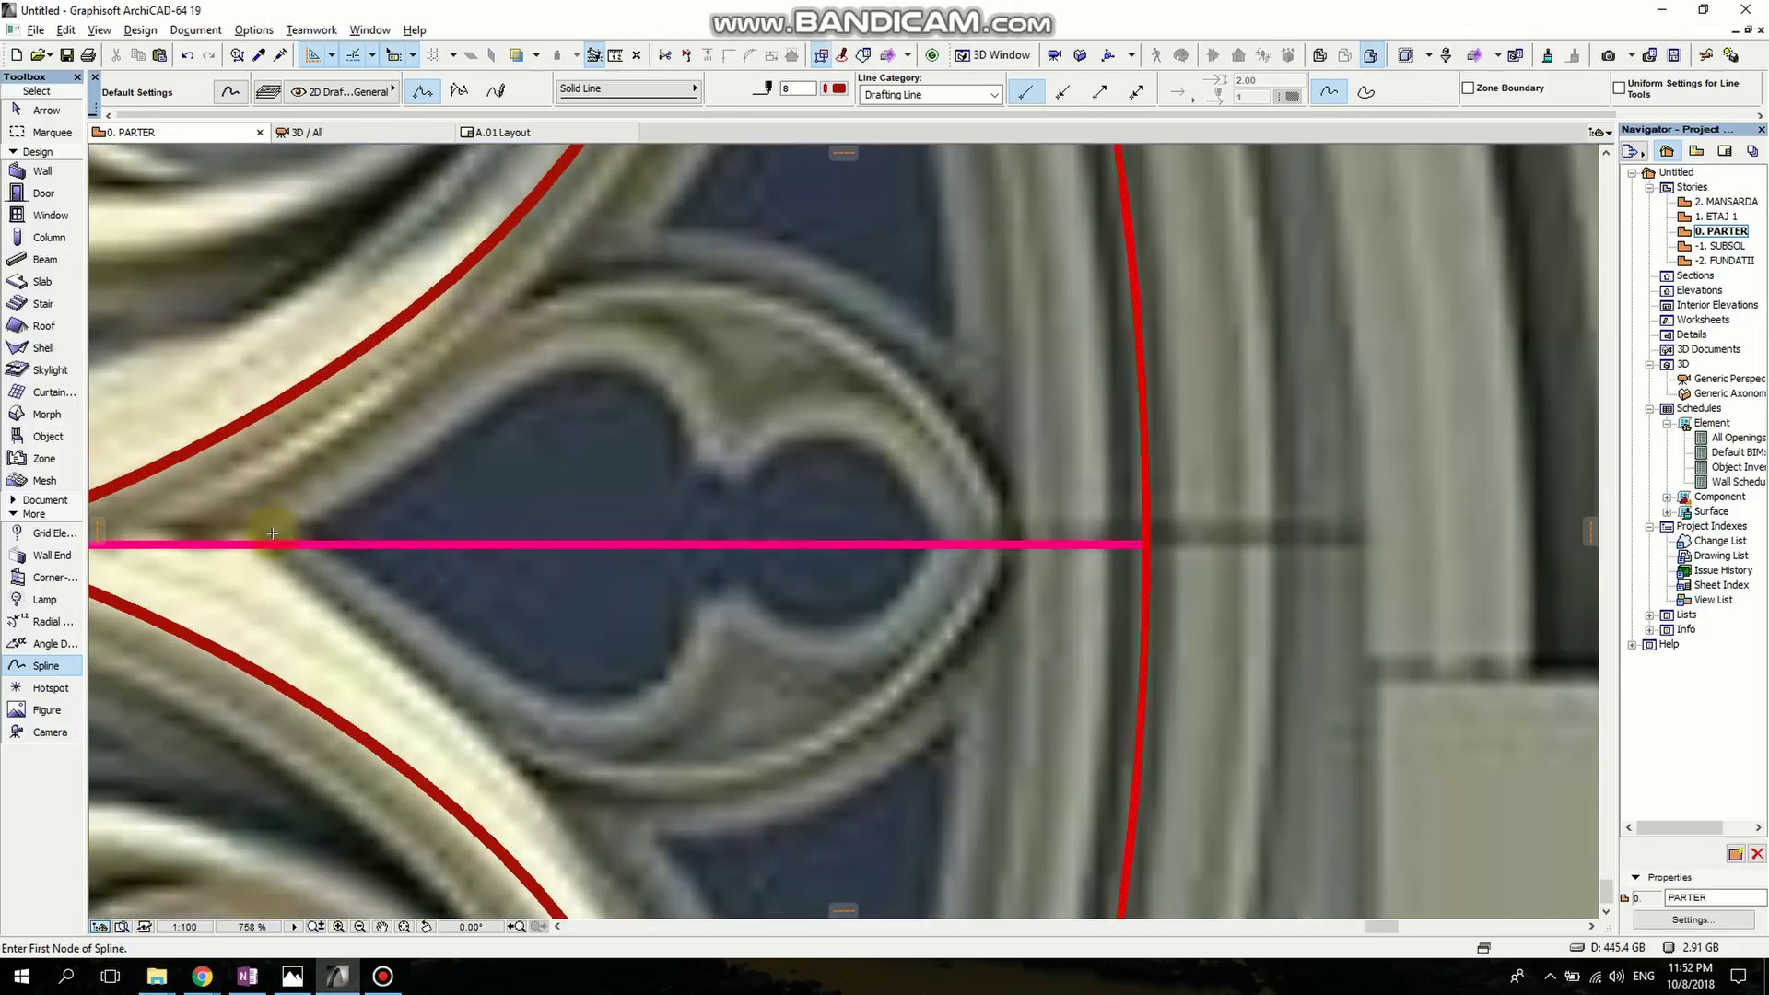
pyautogui.click(272, 532)
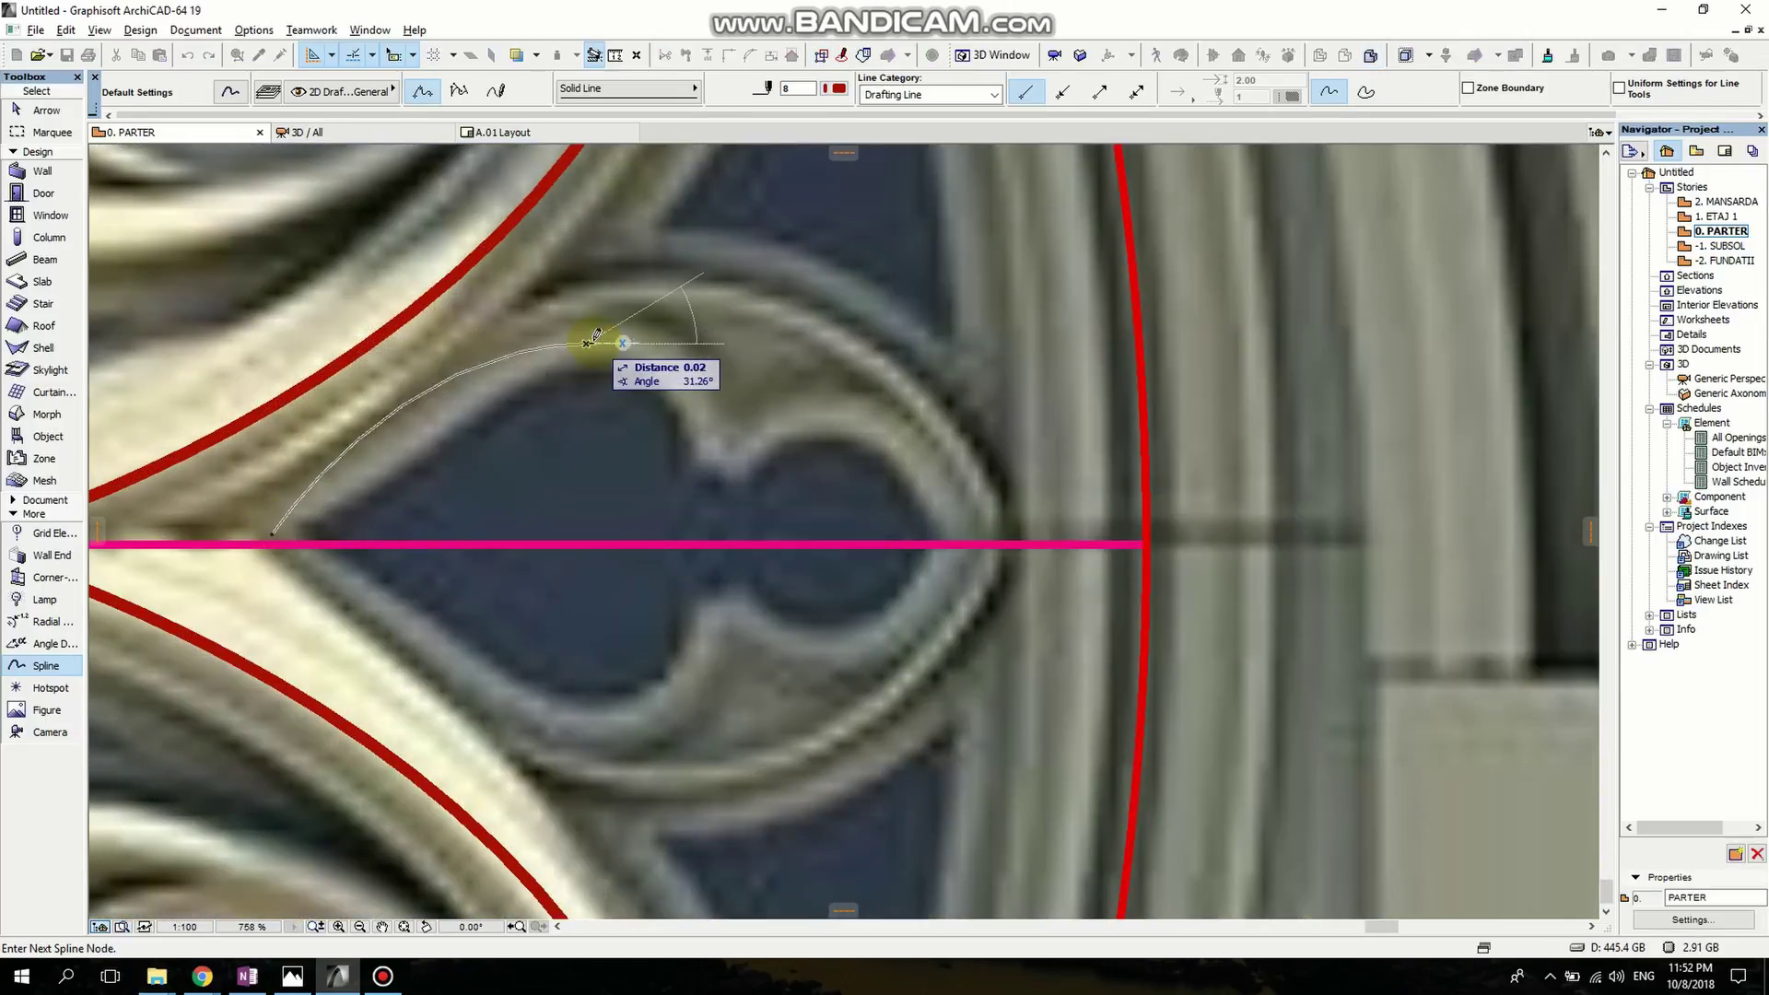
pyautogui.click(606, 333)
pyautogui.doubleClick(717, 465)
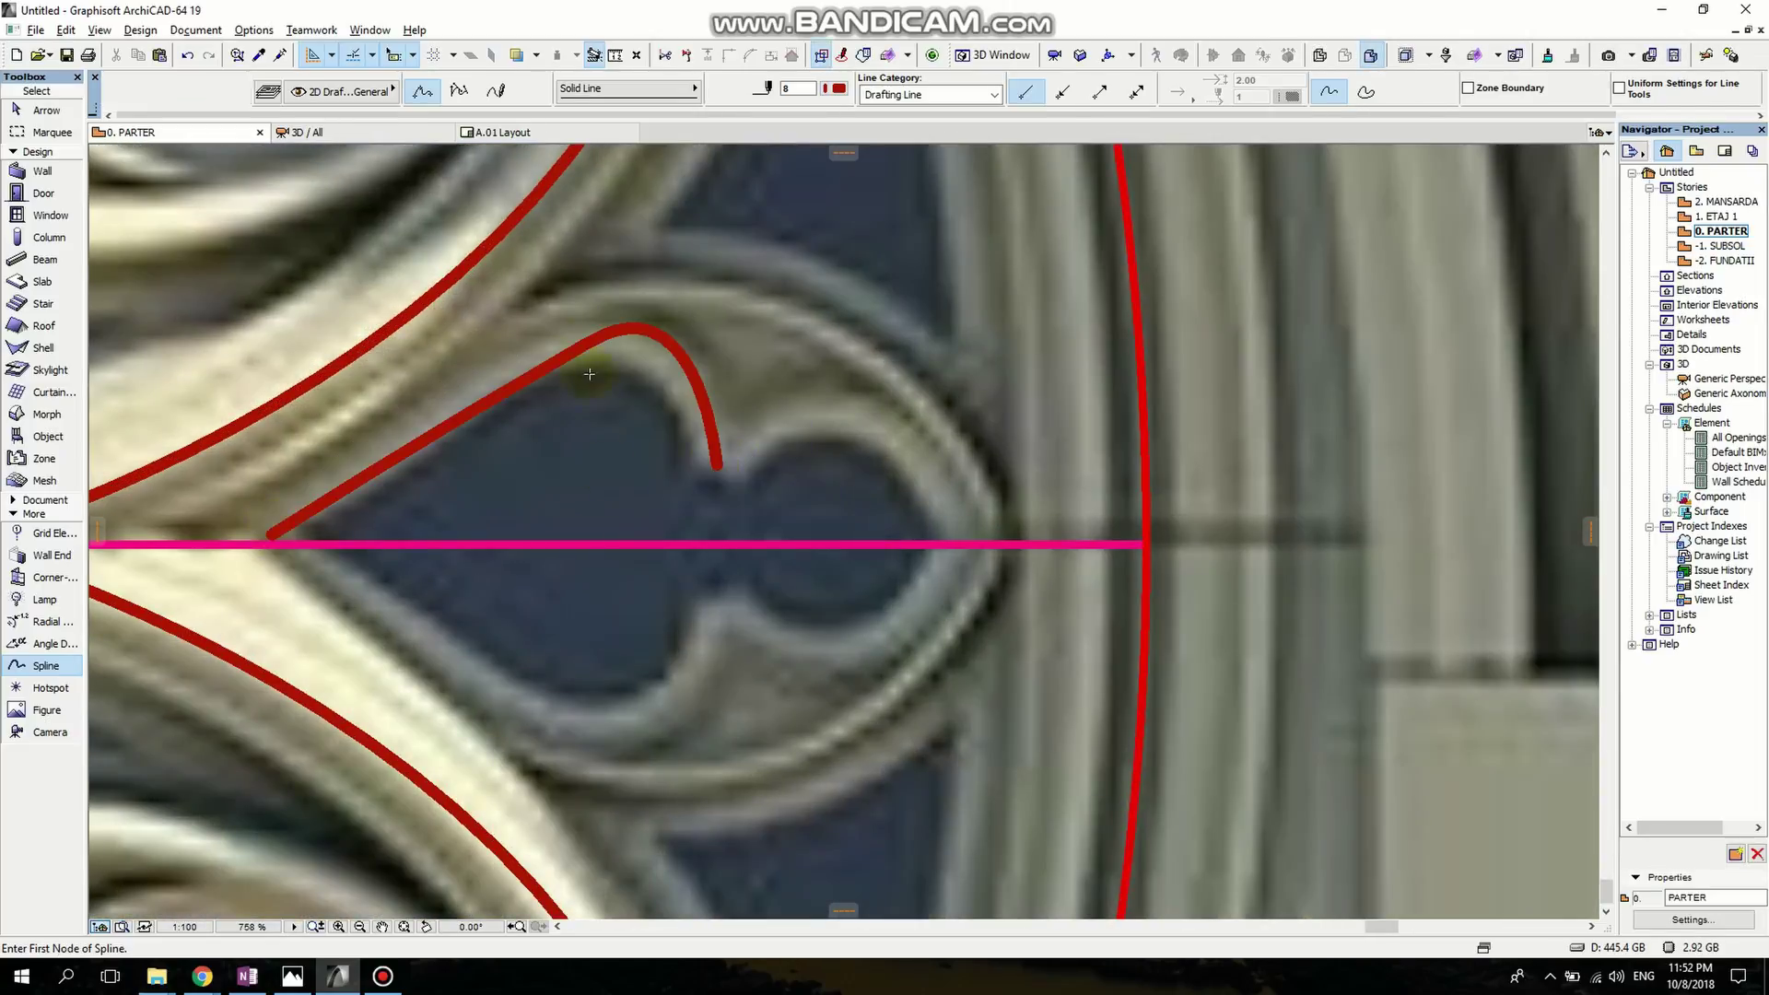
# Reshape the teardrop spline near its shoulder to follow the stone edge, and mirror a copy of it about the horizontal axis.
pyautogui.press('Escape')
pyautogui.click(590, 338)
pyautogui.click(590, 338)
pyautogui.click(530, 355)
pyautogui.click(263, 545)
pyautogui.click(340, 545)
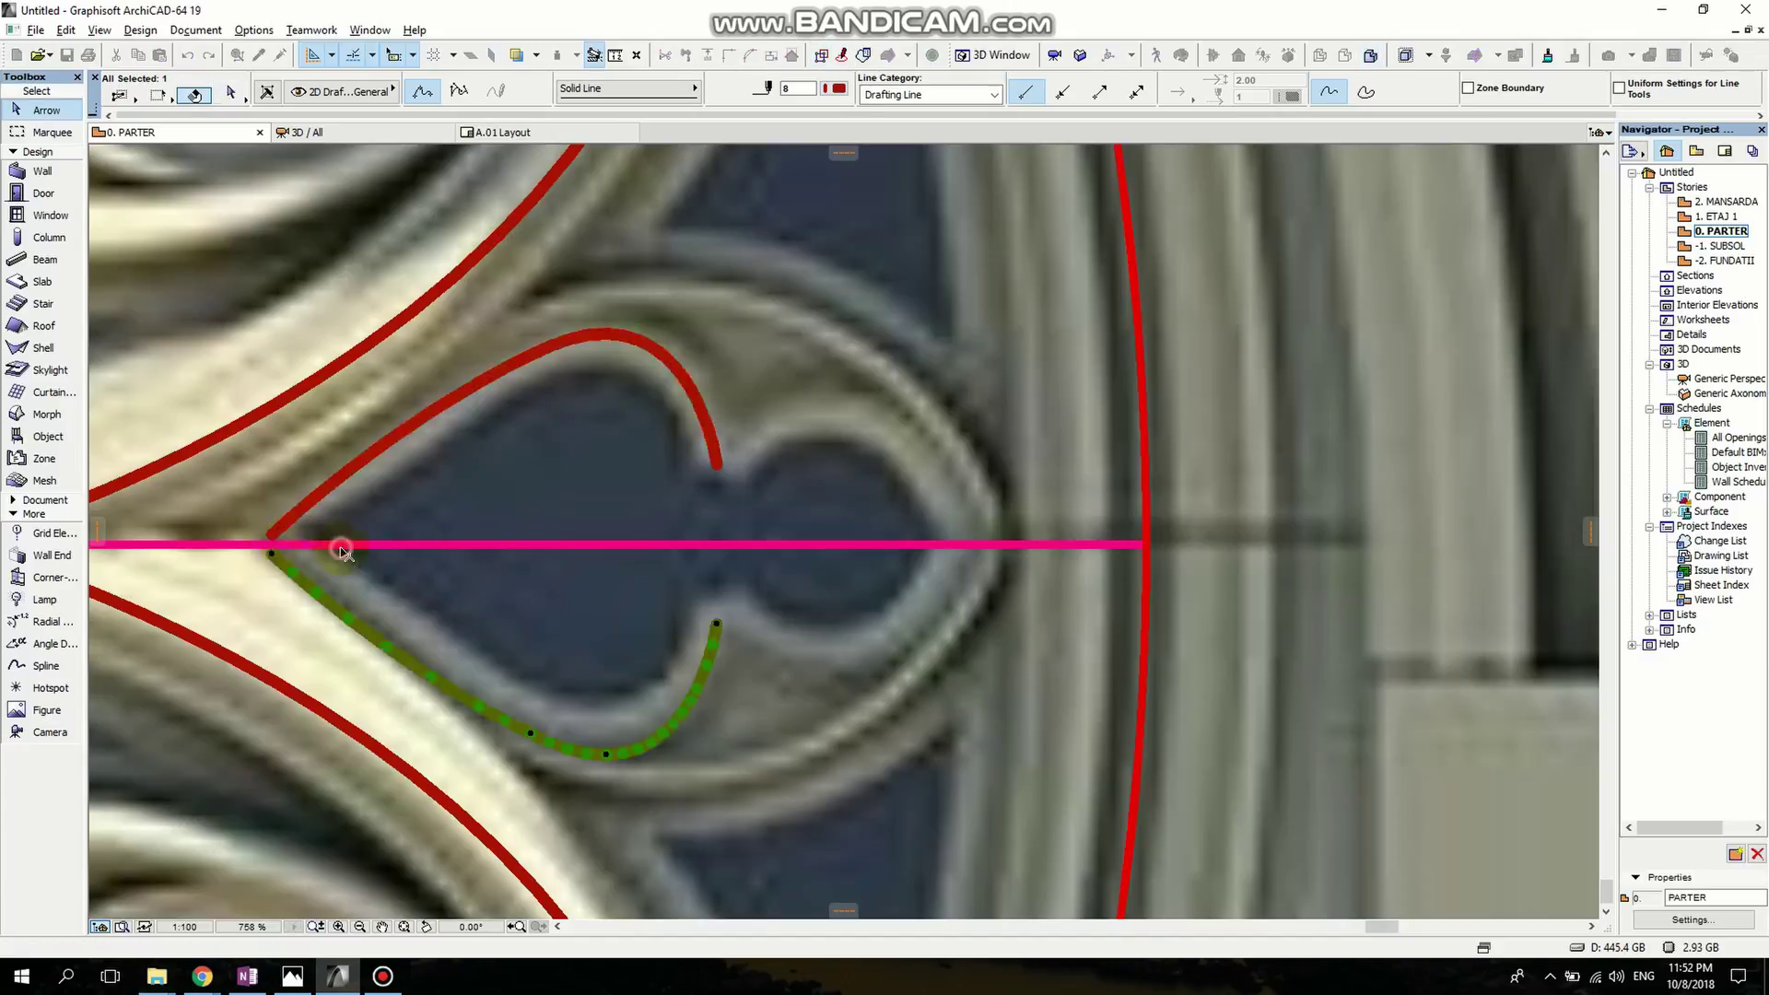
# Stretch the pointed end of the mirrored teardrop spline so it meets the start of the upper spline.
pyautogui.scroll(5, 275, 553)
pyautogui.moveTo(268, 556); pyautogui.dragTo(268, 529)
pyautogui.click(271, 500)
pyautogui.scroll(-7, 363, 507)
pyautogui.click(626, 629)
# Trace the opening's rounded outer tip with a spline from the upper teardrop end to the horizontal axis, and mirror a copy about that axis.
pyautogui.click(46, 666)
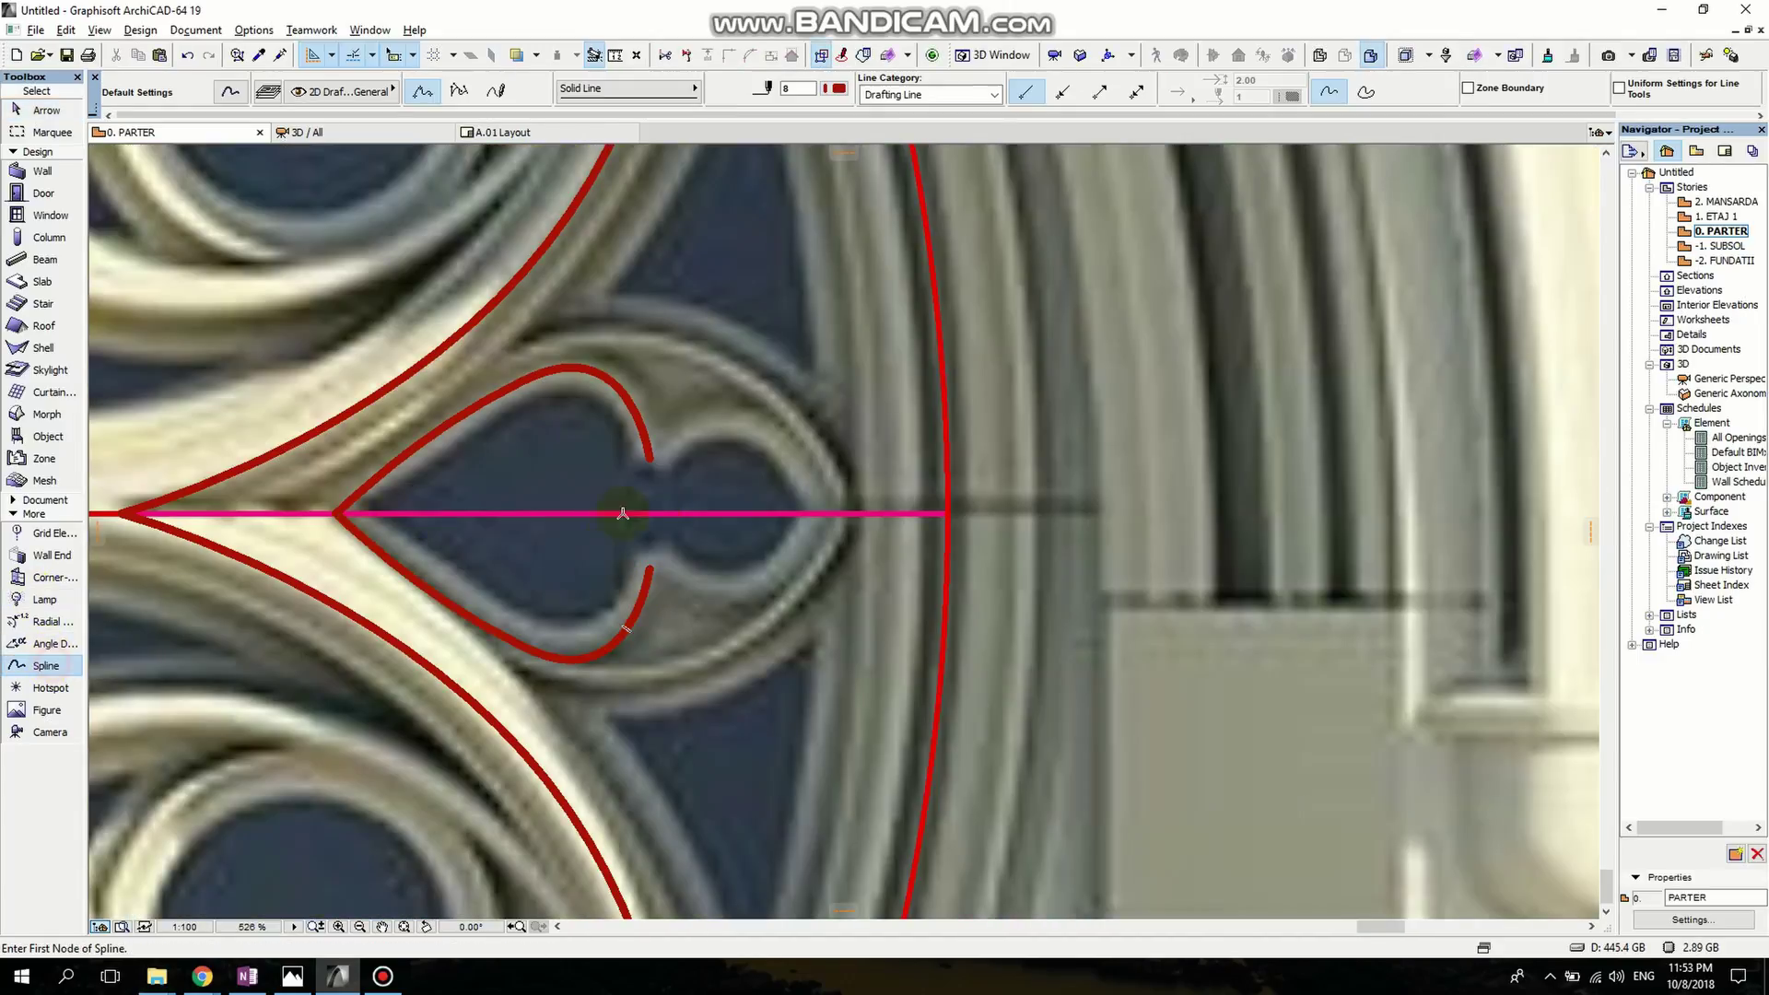
pyautogui.scroll(4, 698, 496)
pyautogui.click(602, 415)
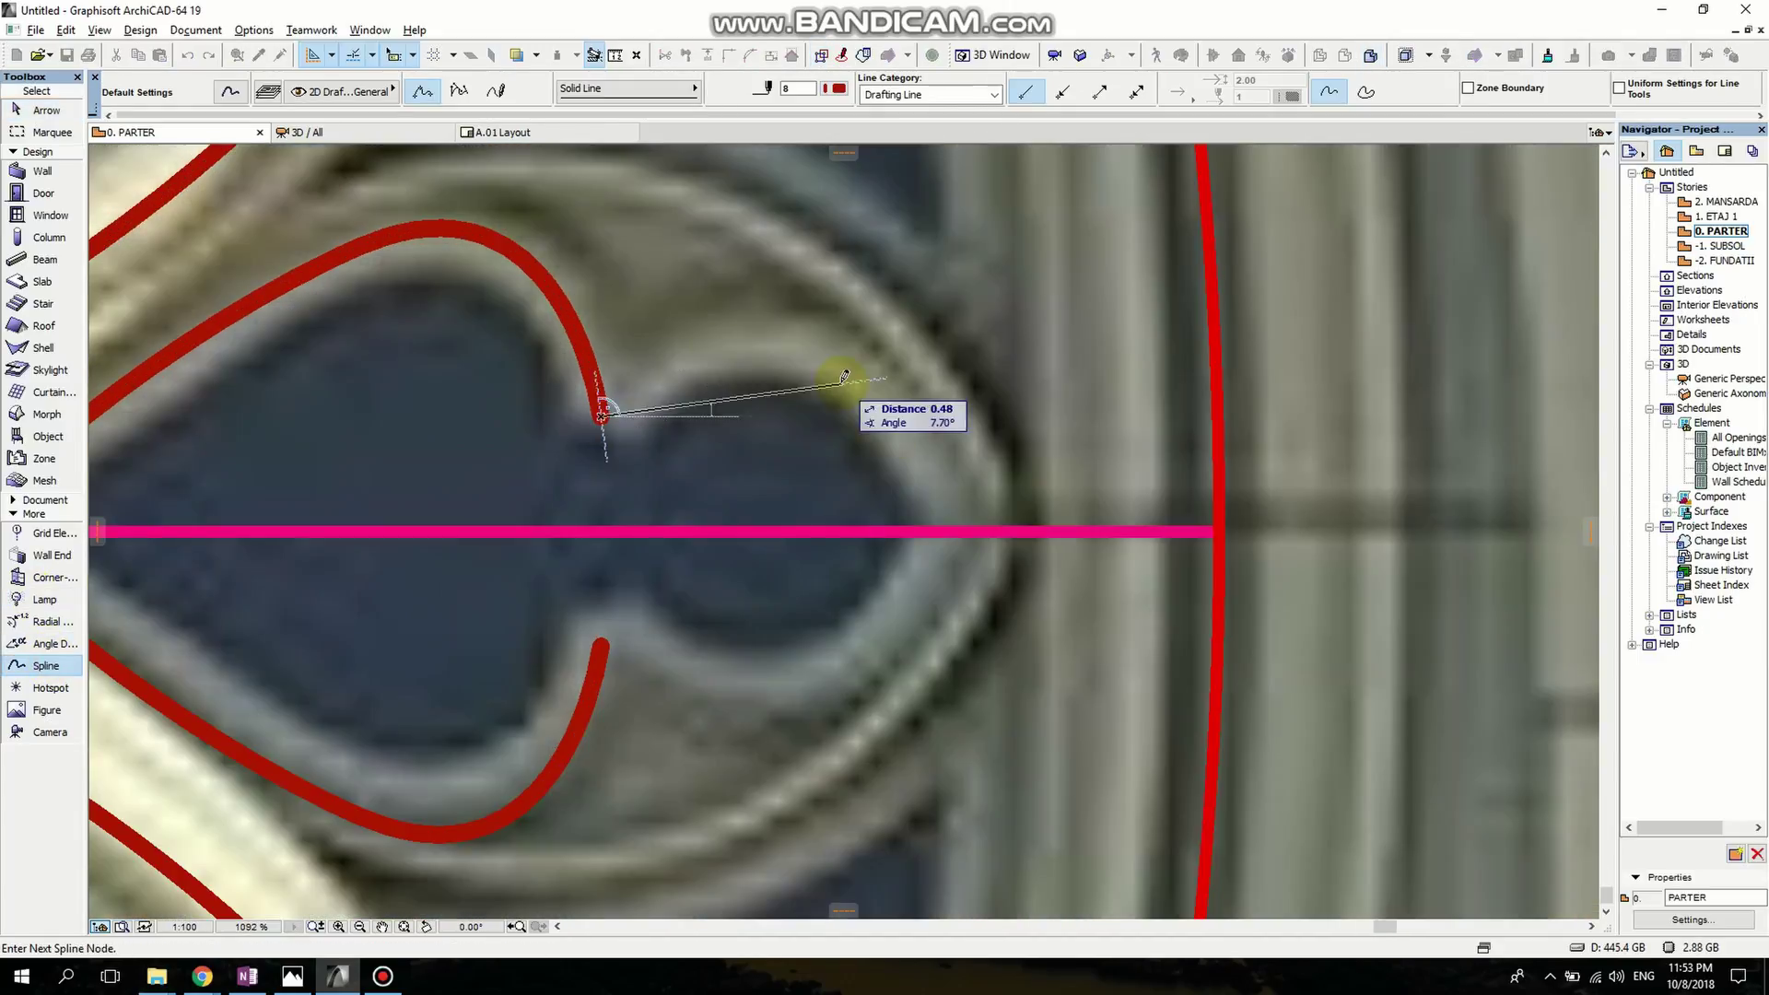
pyautogui.doubleClick(947, 530)
pyautogui.hotkey('ctrl', 'shift', 'm')
pyautogui.click(947, 532)
pyautogui.click(862, 532)
# Rotate a copy of the small opening's four splines about the rose's centre into the gap between the top and upper-right petals.
pyautogui.scroll(-7, 793, 511)
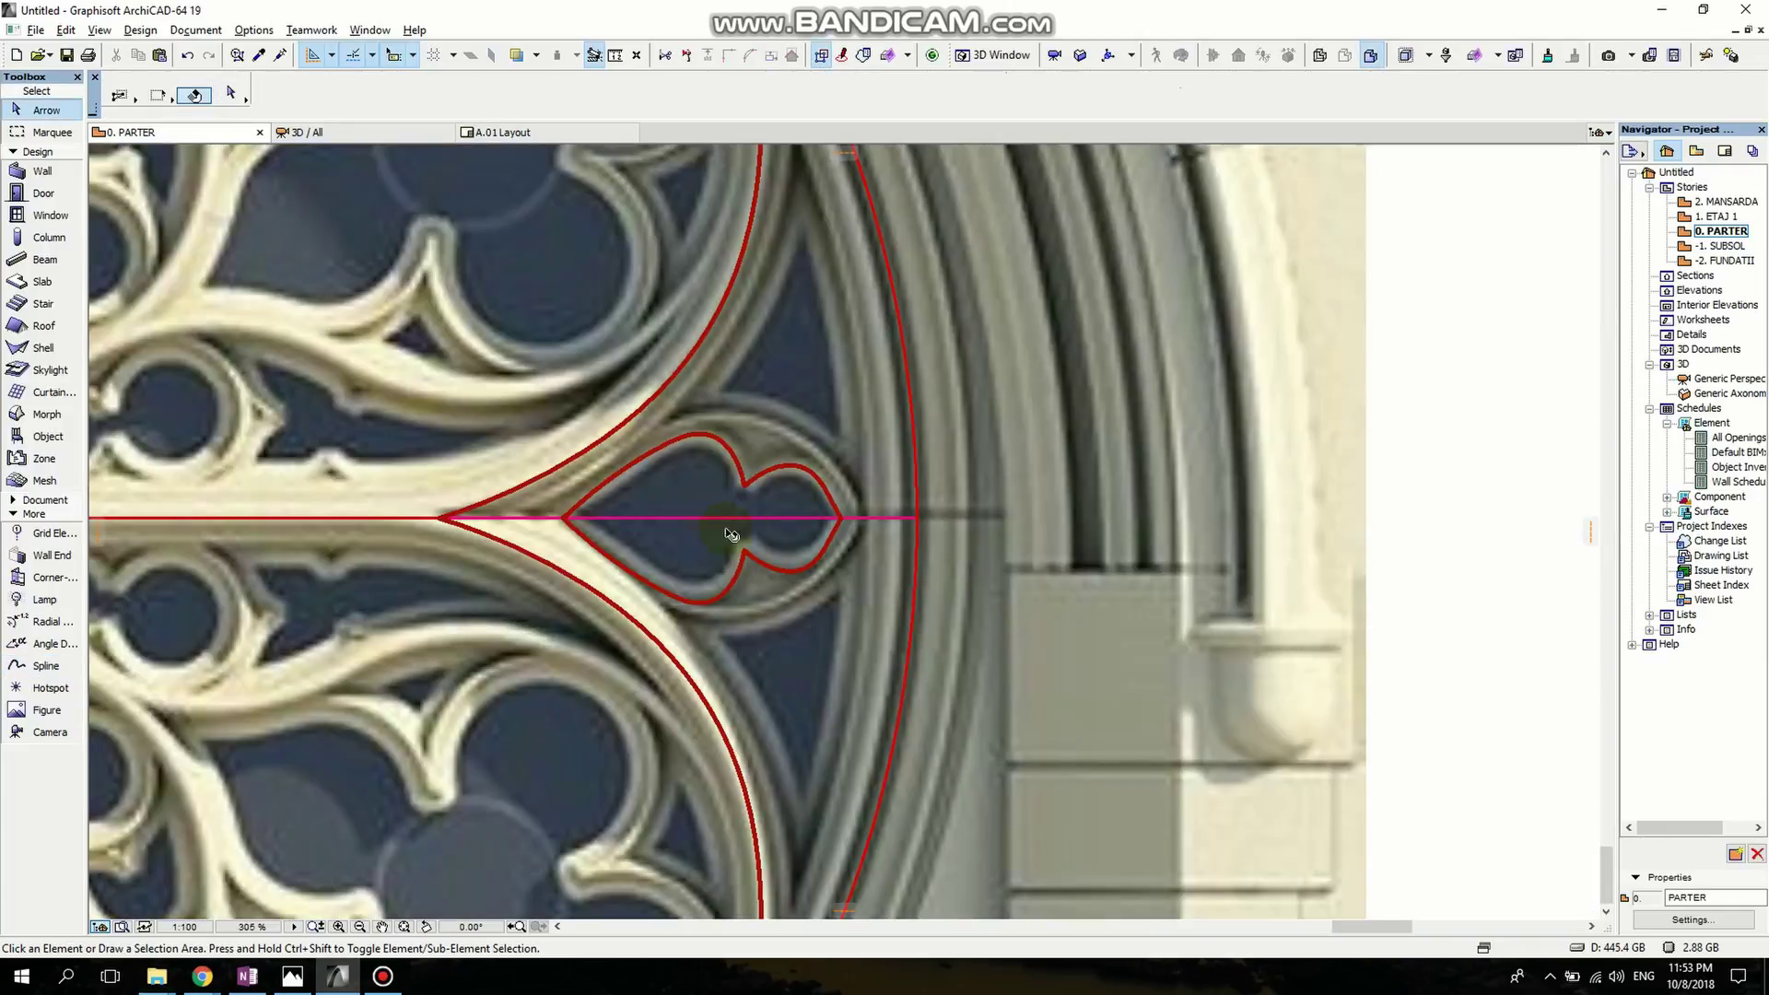
pyautogui.click(721, 483)
pyautogui.moveTo(727, 537); pyautogui.dragTo(948, 566, button='middle')
pyautogui.keyDown('shift'); pyautogui.click(723, 613); pyautogui.keyUp('shift')
pyautogui.scroll(-5, 774, 516)
pyautogui.hotkey('ctrl', 'shift', 'e')
pyautogui.click(645, 542)
pyautogui.scroll(5, 1028, 542)
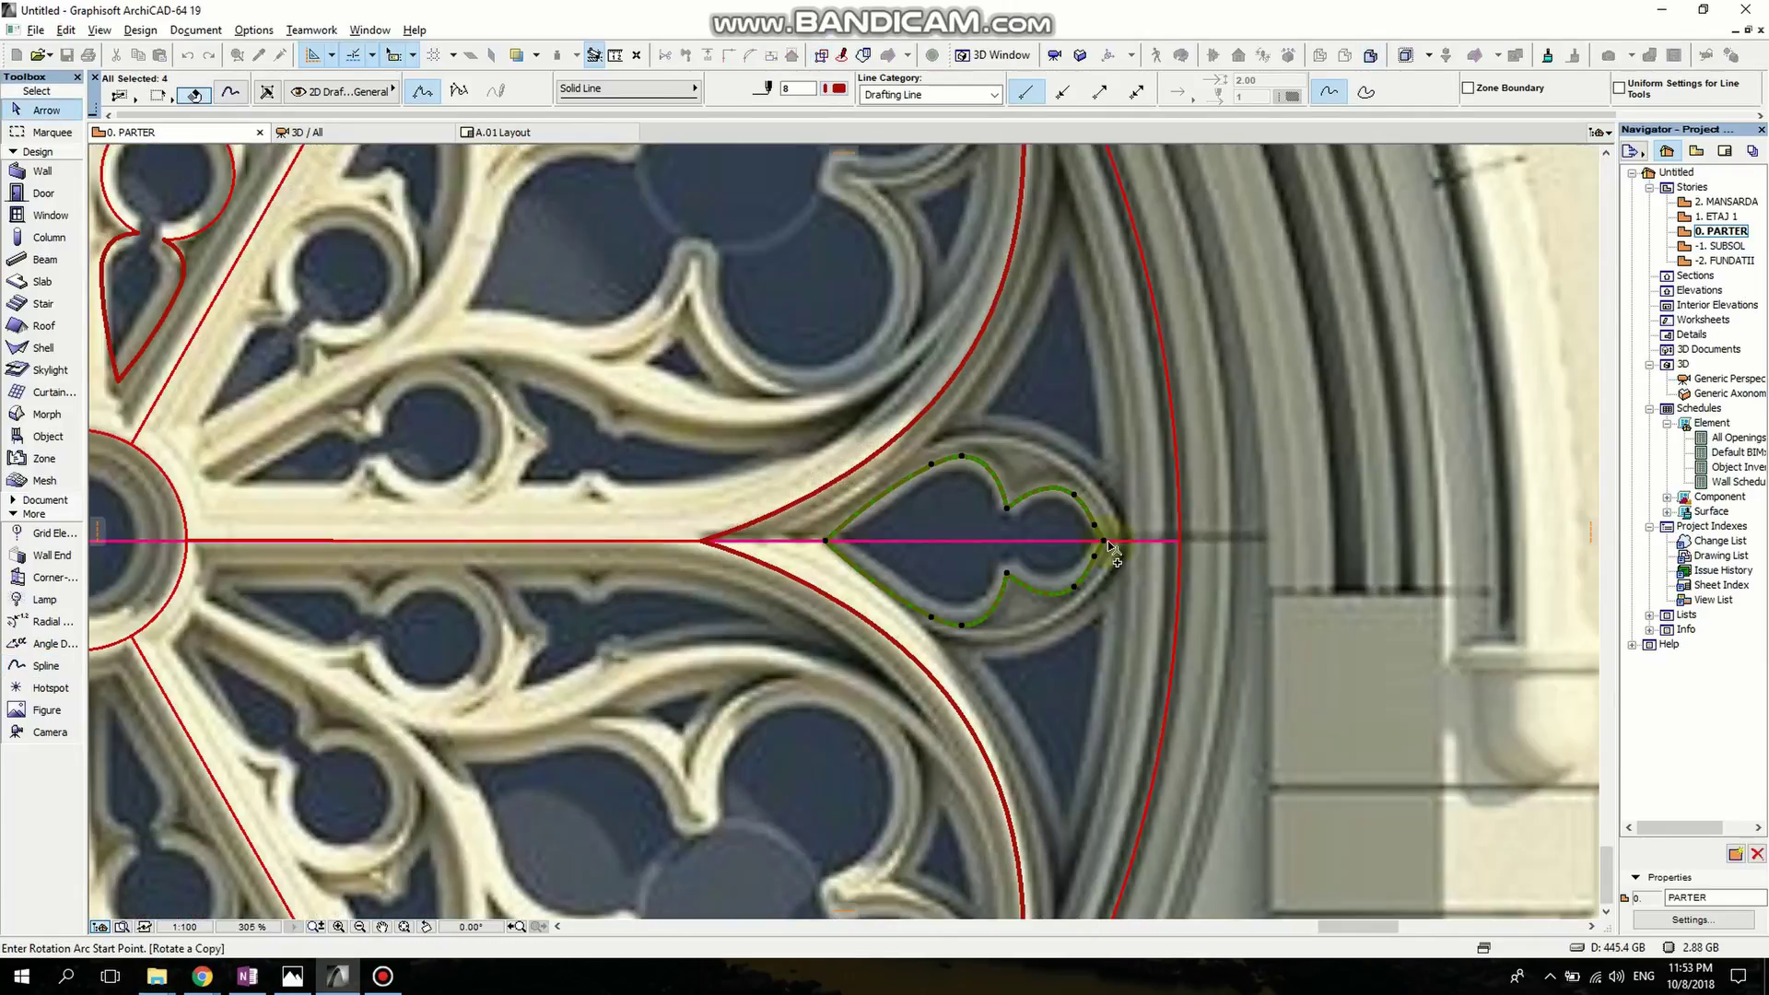
pyautogui.click(1108, 542)
pyautogui.scroll(-5, 1106, 542)
pyautogui.moveTo(907, 219); pyautogui.dragTo(1034, 506, button='middle')
pyautogui.scroll(6, 1038, 449)
pyautogui.click(1047, 453)
# Mirror a copy of the rotated small opening about the vertical axis into the gap beside the upper-left petal.
pyautogui.scroll(-4, 1041, 472)
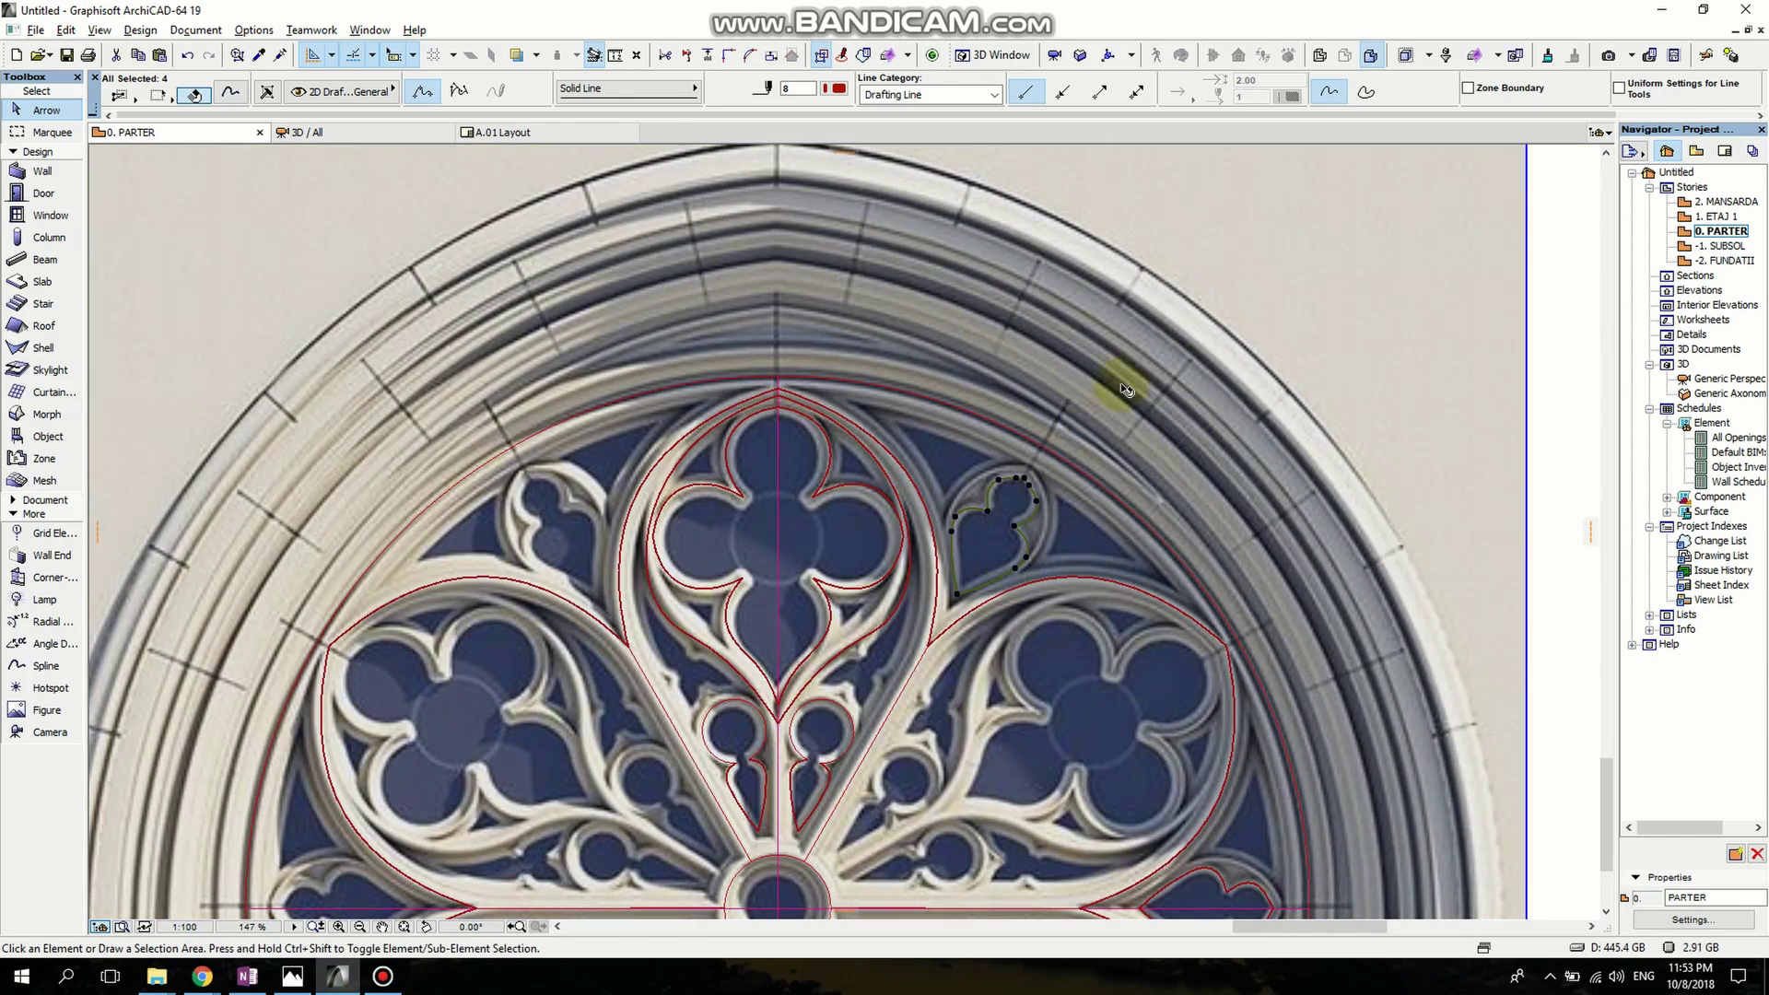
pyautogui.hotkey('ctrl', 'alt', 'm')
pyautogui.click(777, 910)
pyautogui.click(777, 788)
pyautogui.moveTo(730, 741); pyautogui.dragTo(636, 567, button='middle')
pyautogui.press('Escape')
pyautogui.scroll(1, 691, 442)
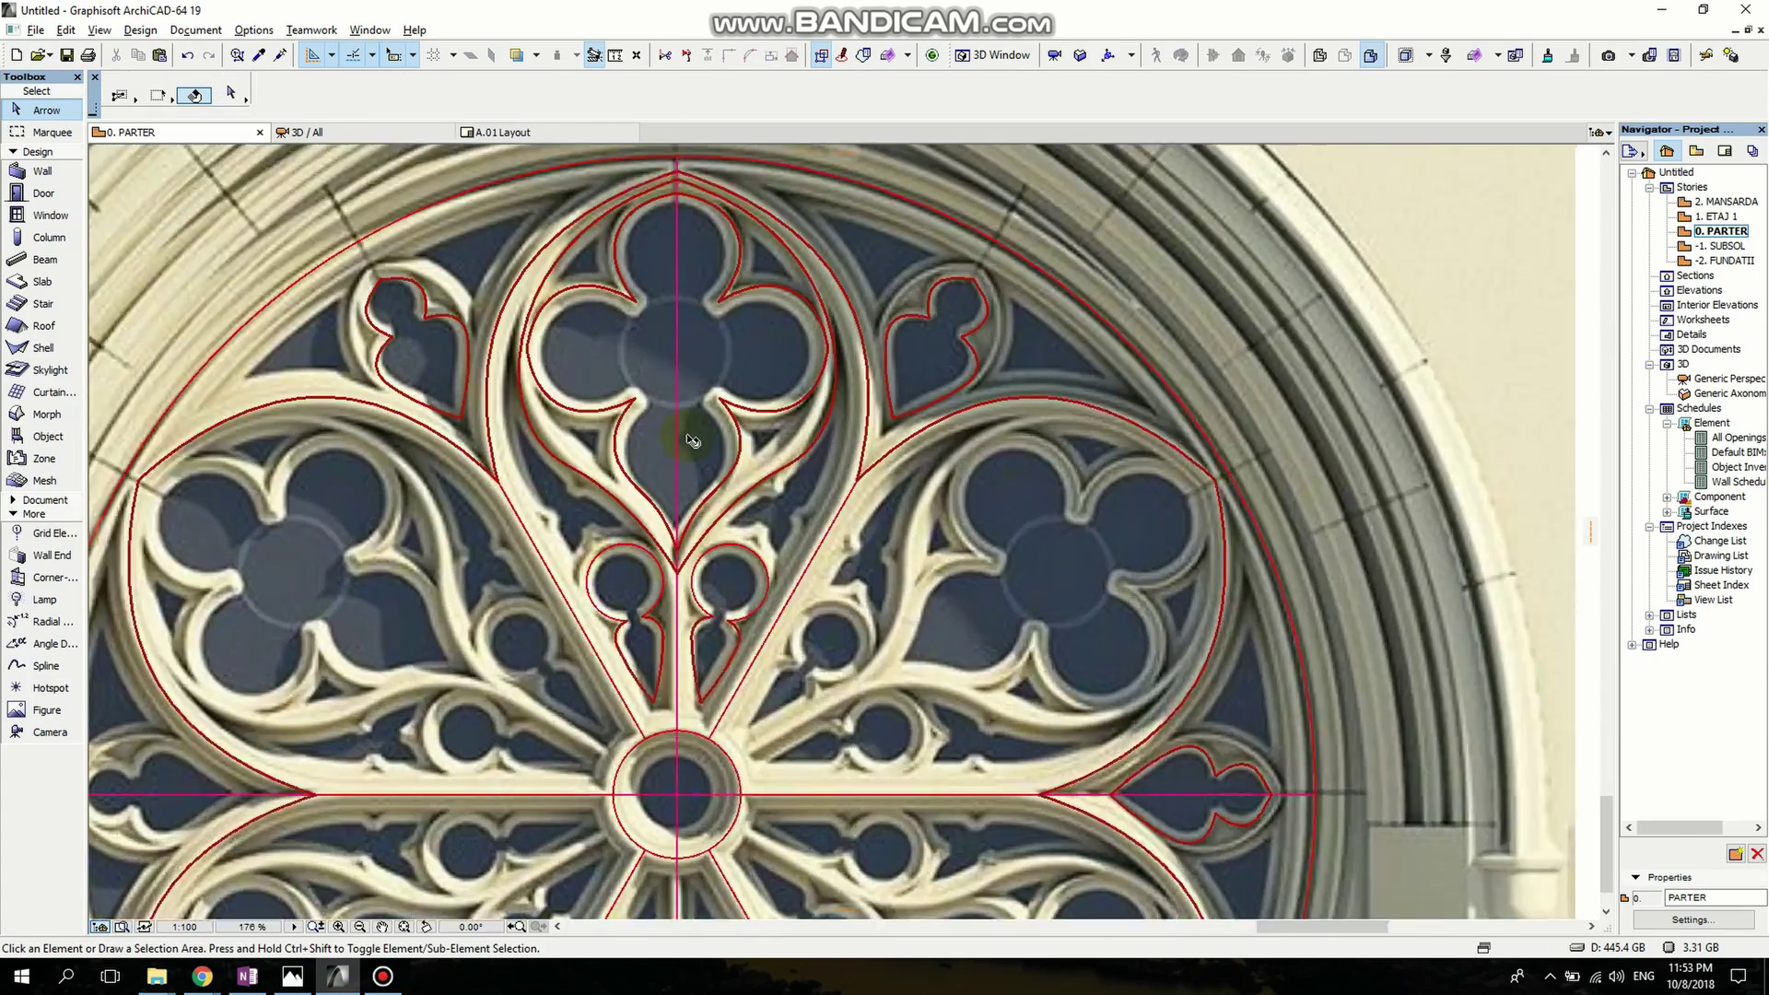
pyautogui.scroll(-2, 705, 470)
pyautogui.scroll(2, 682, 350)
pyautogui.click(1331, 290)
pyautogui.press('Delete')
pyautogui.scroll(-3, 1089, 366)
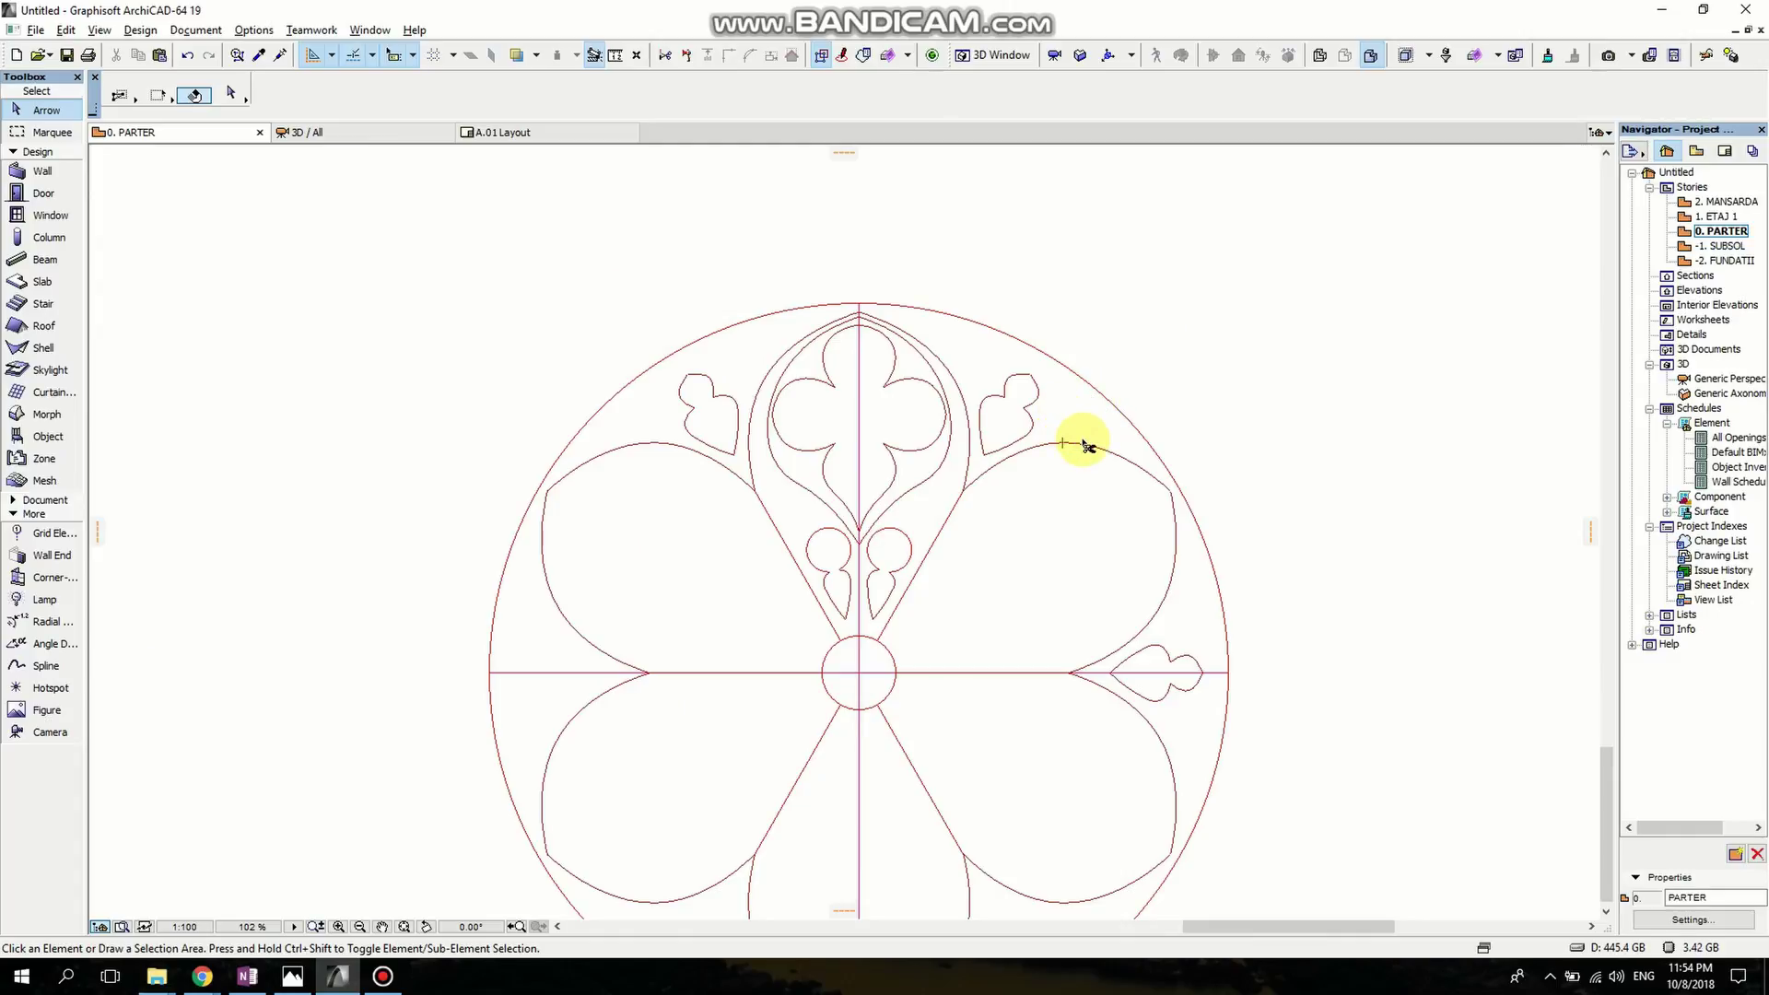
pyautogui.hotkey('ctrl', 'z')
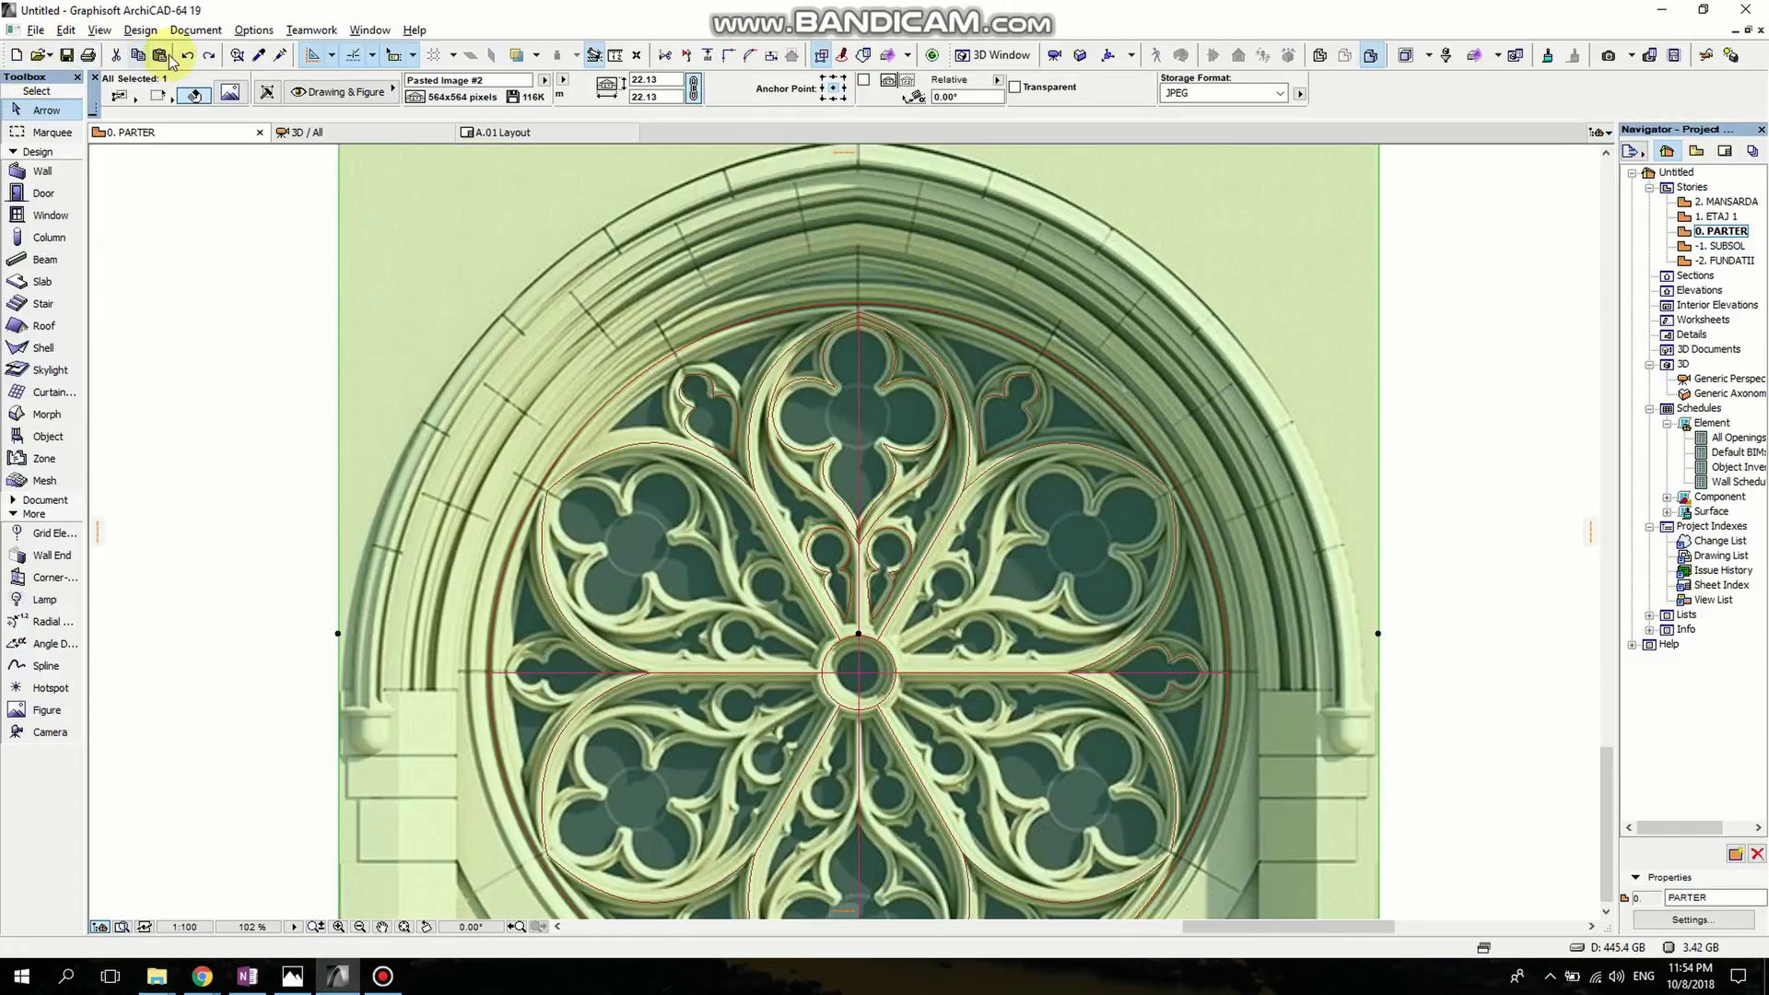
# Remove the reference image from the 0. PARTER story and paste it at its original location on the -1. SUBSOL story.
pyautogui.press('Delete')
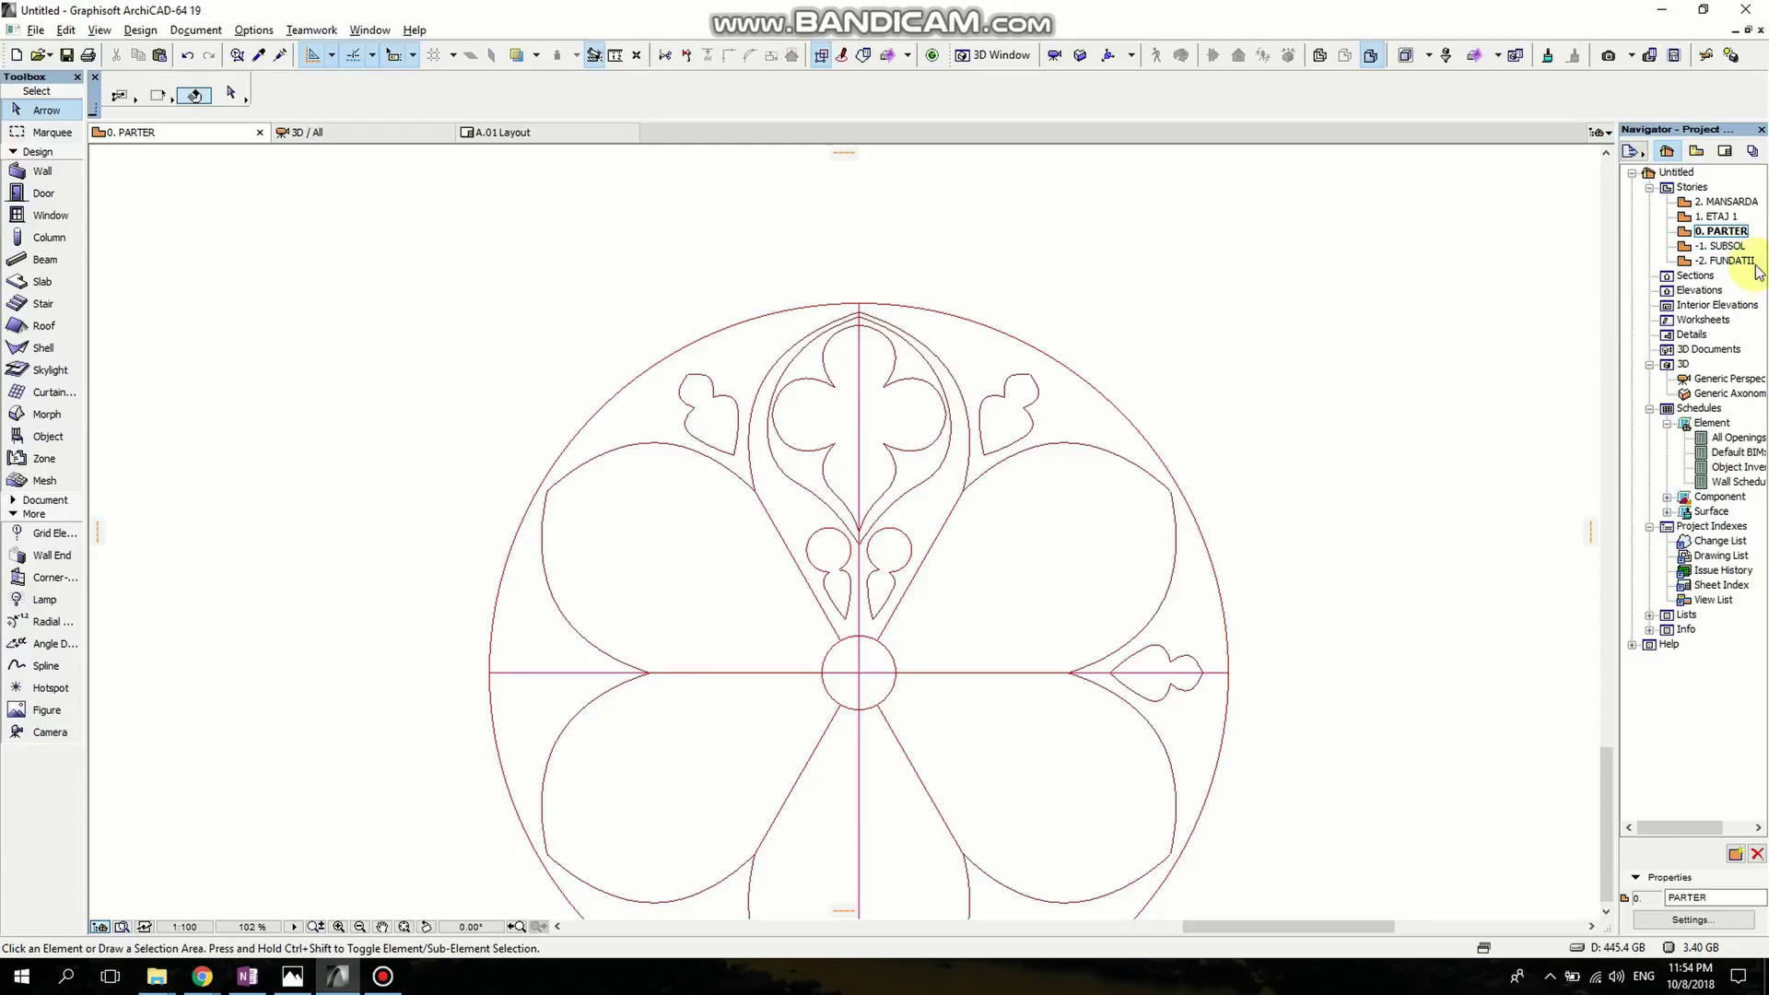
pyautogui.doubleClick(1720, 246)
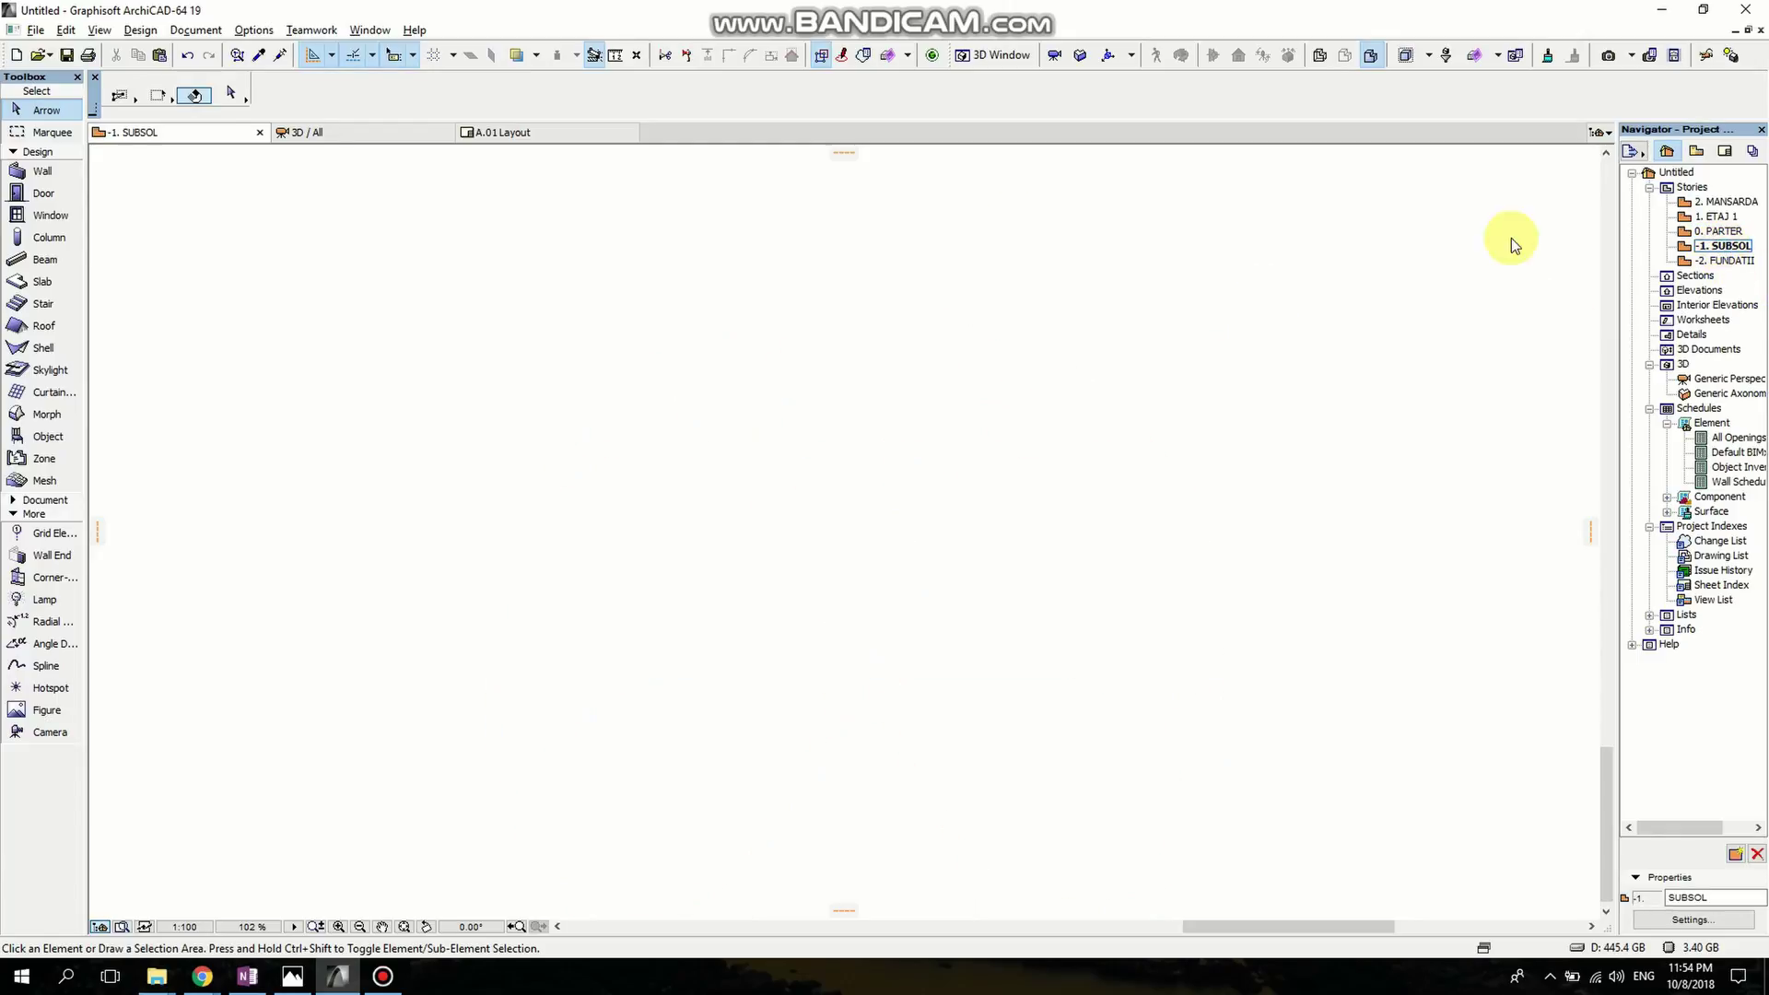
pyautogui.click(161, 57)
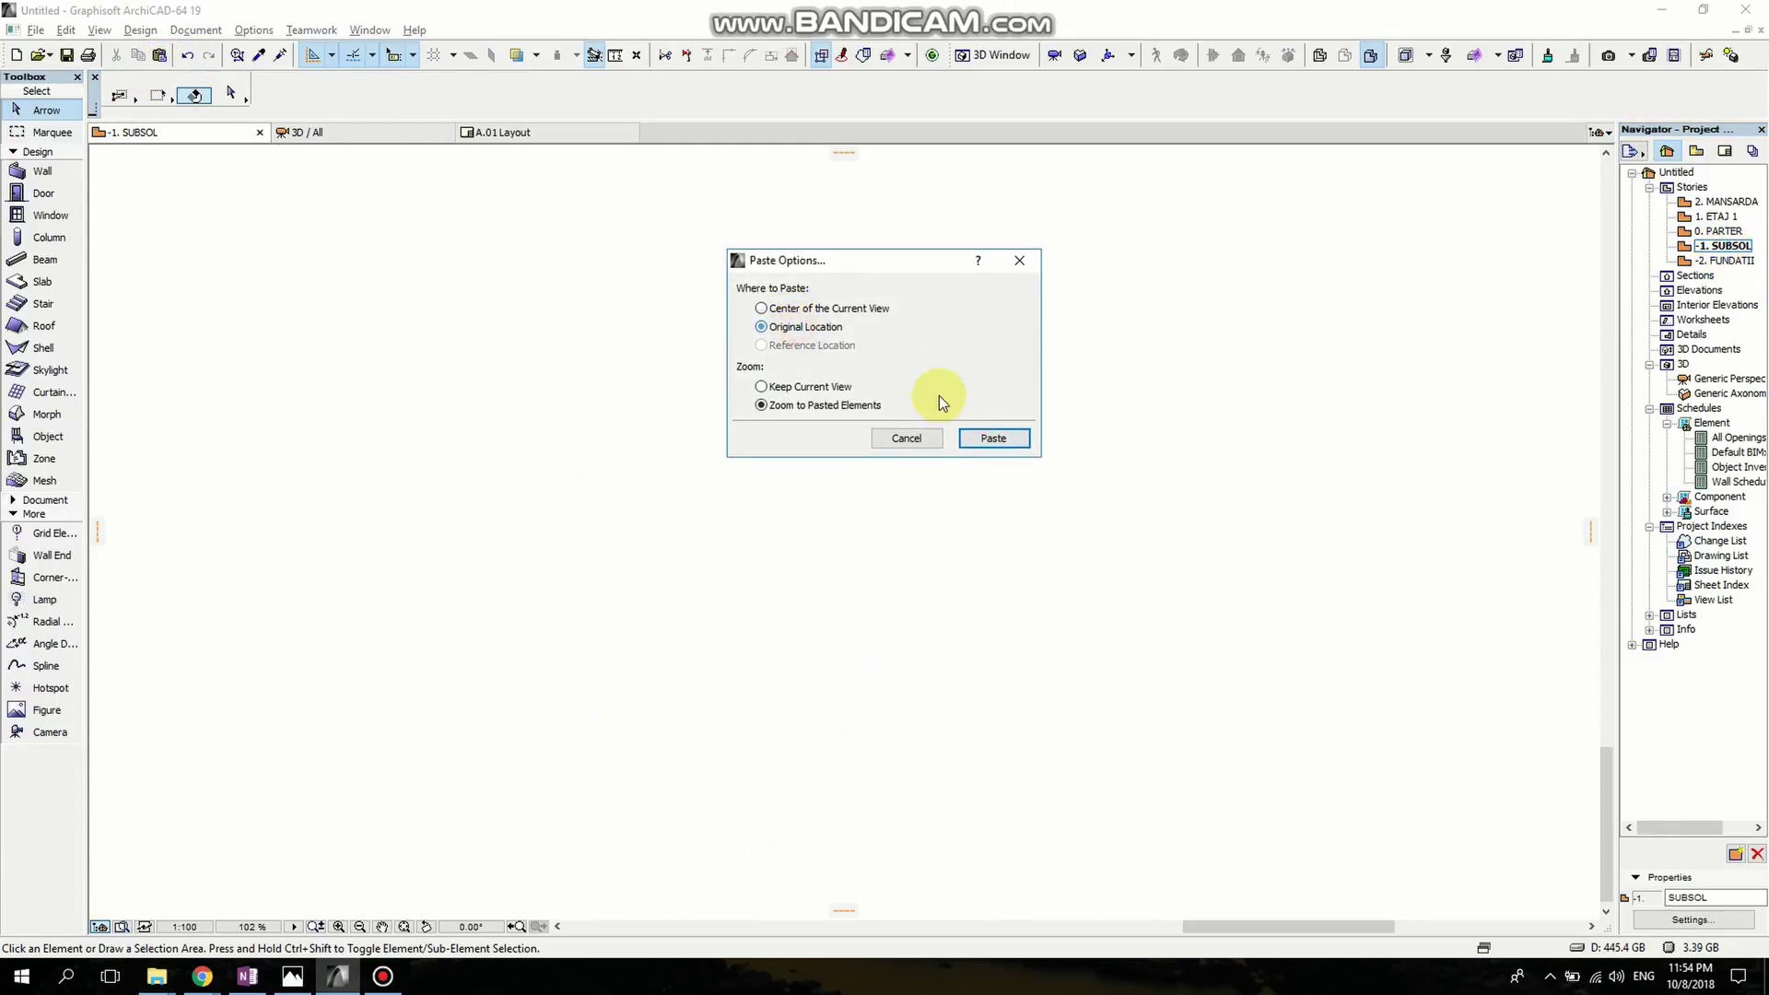
pyautogui.click(993, 438)
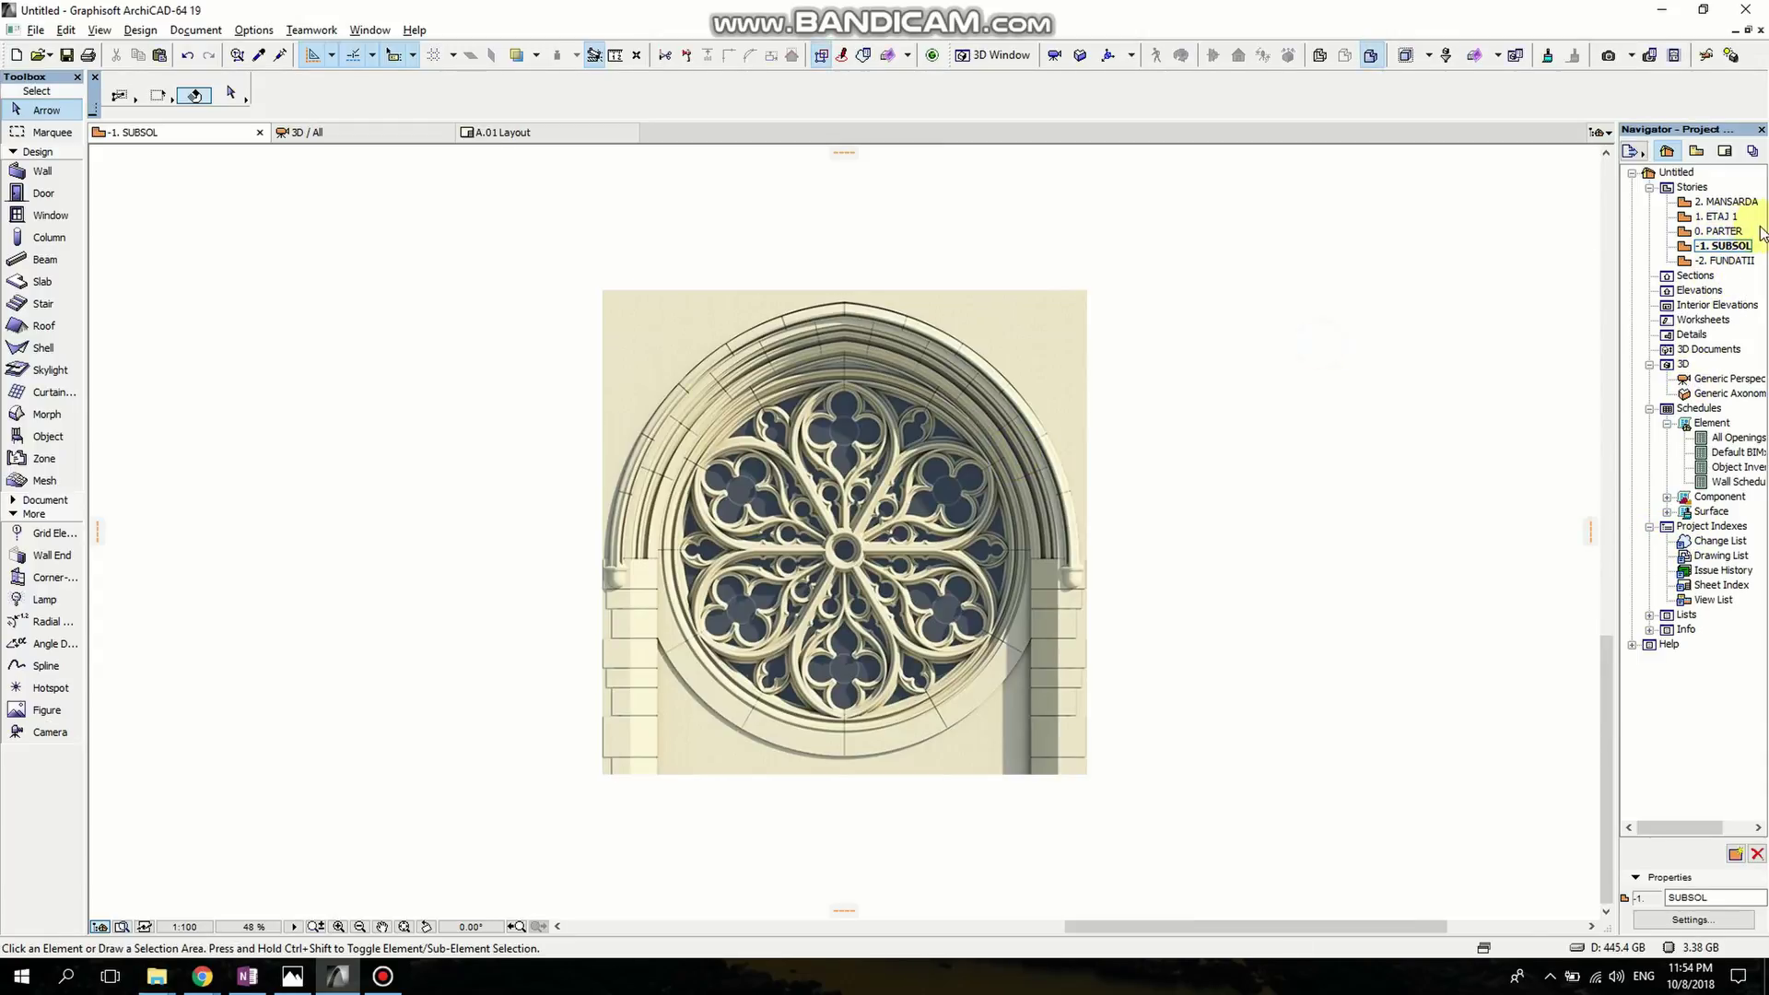
# Return to the 0. PARTER story and show the -1. SUBSOL story as trace reference.
pyautogui.doubleClick(1729, 233)
pyautogui.scroll(5, 825, 514)
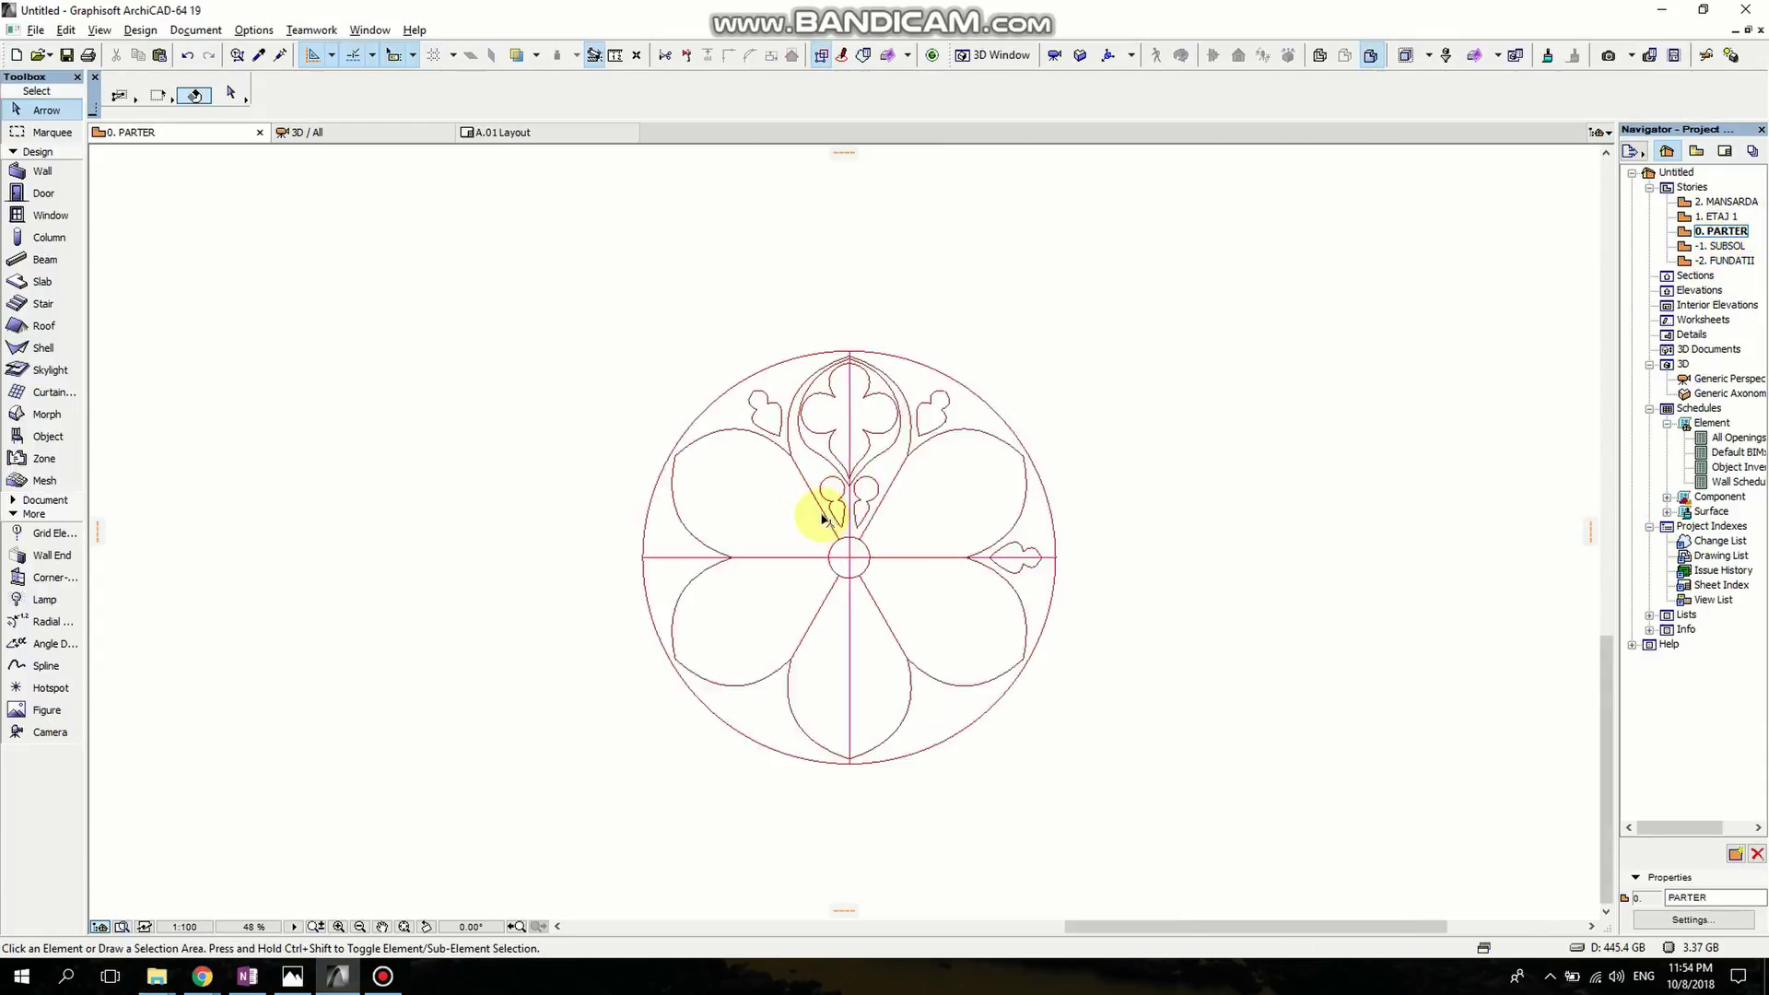
pyautogui.scroll(-2, 1083, 486)
pyautogui.moveTo(1168, 597); pyautogui.dragTo(996, 594, button='middle')
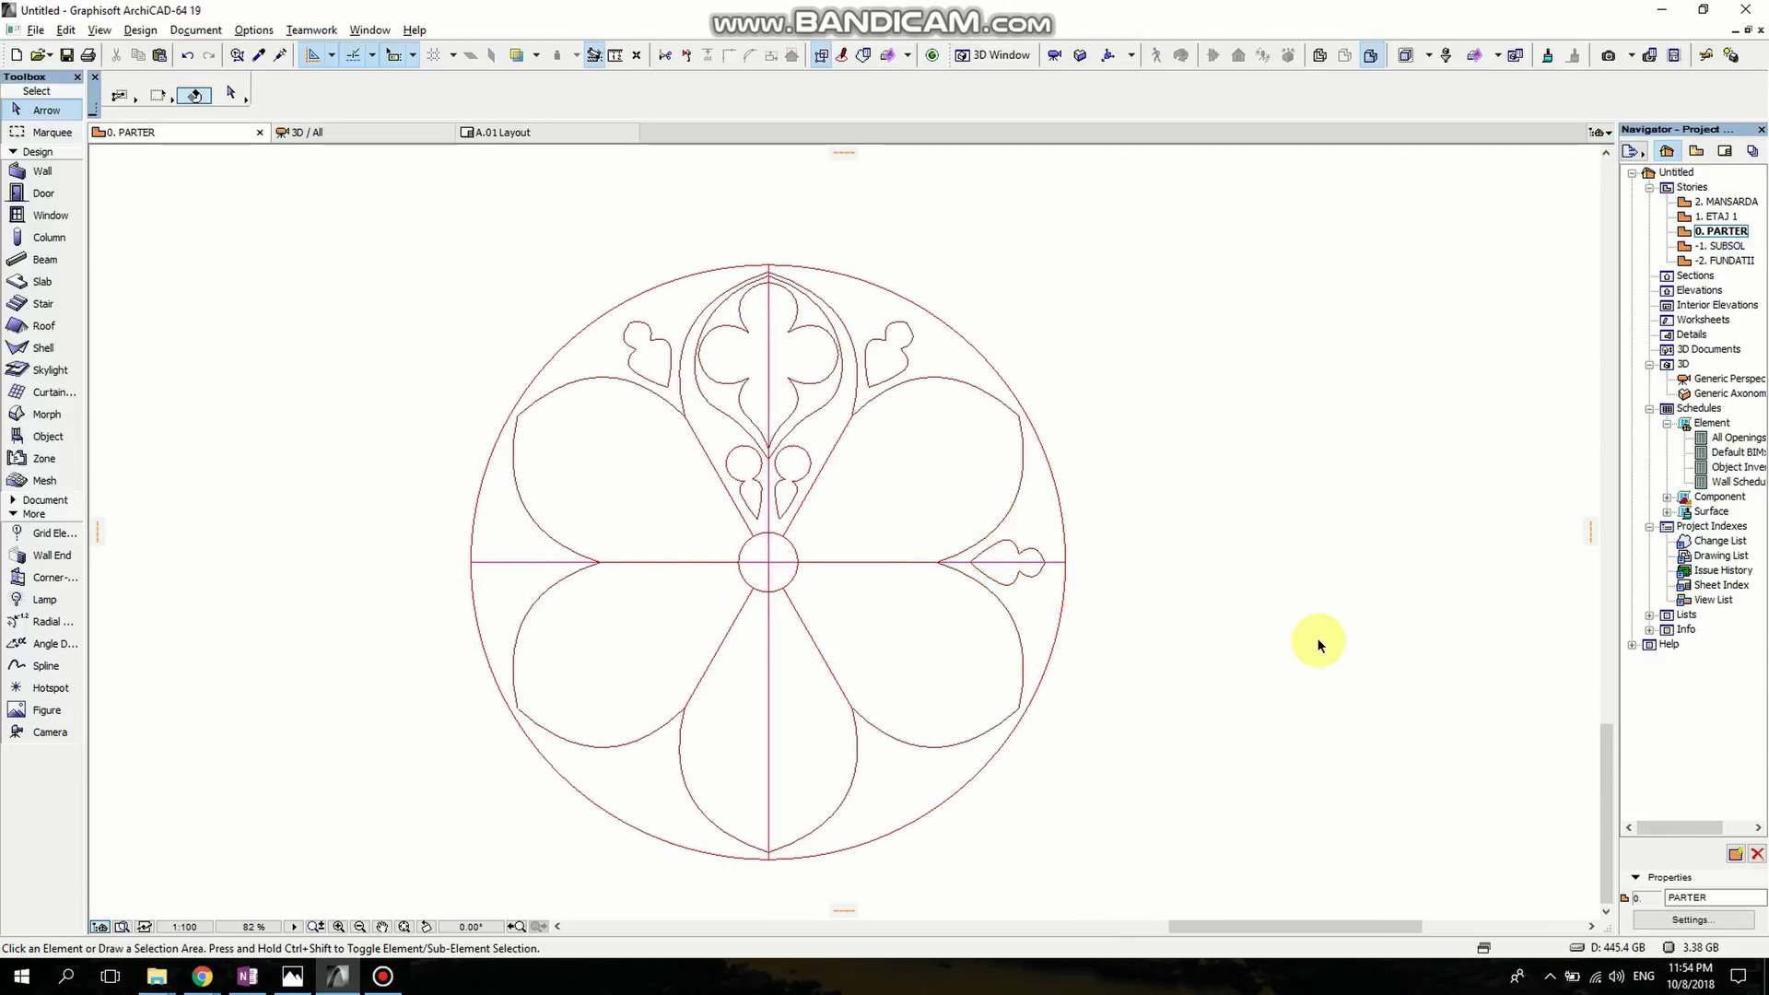
pyautogui.rightClick(1727, 247)
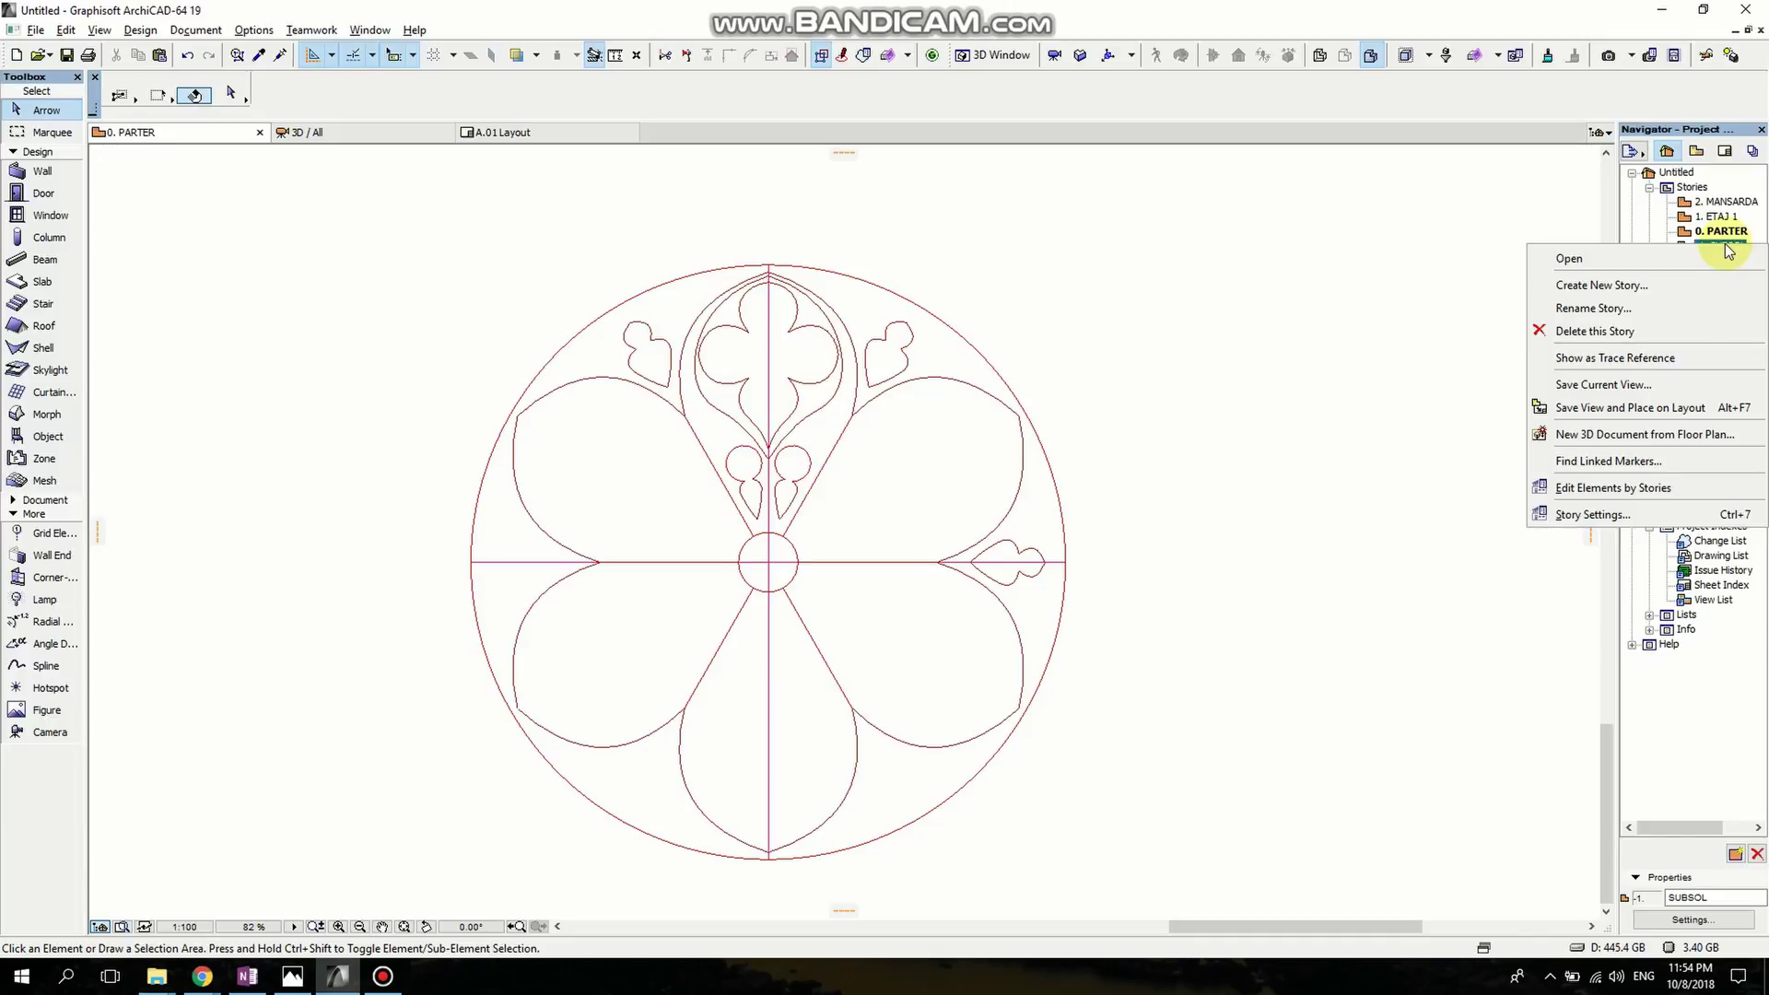
pyautogui.click(1612, 365)
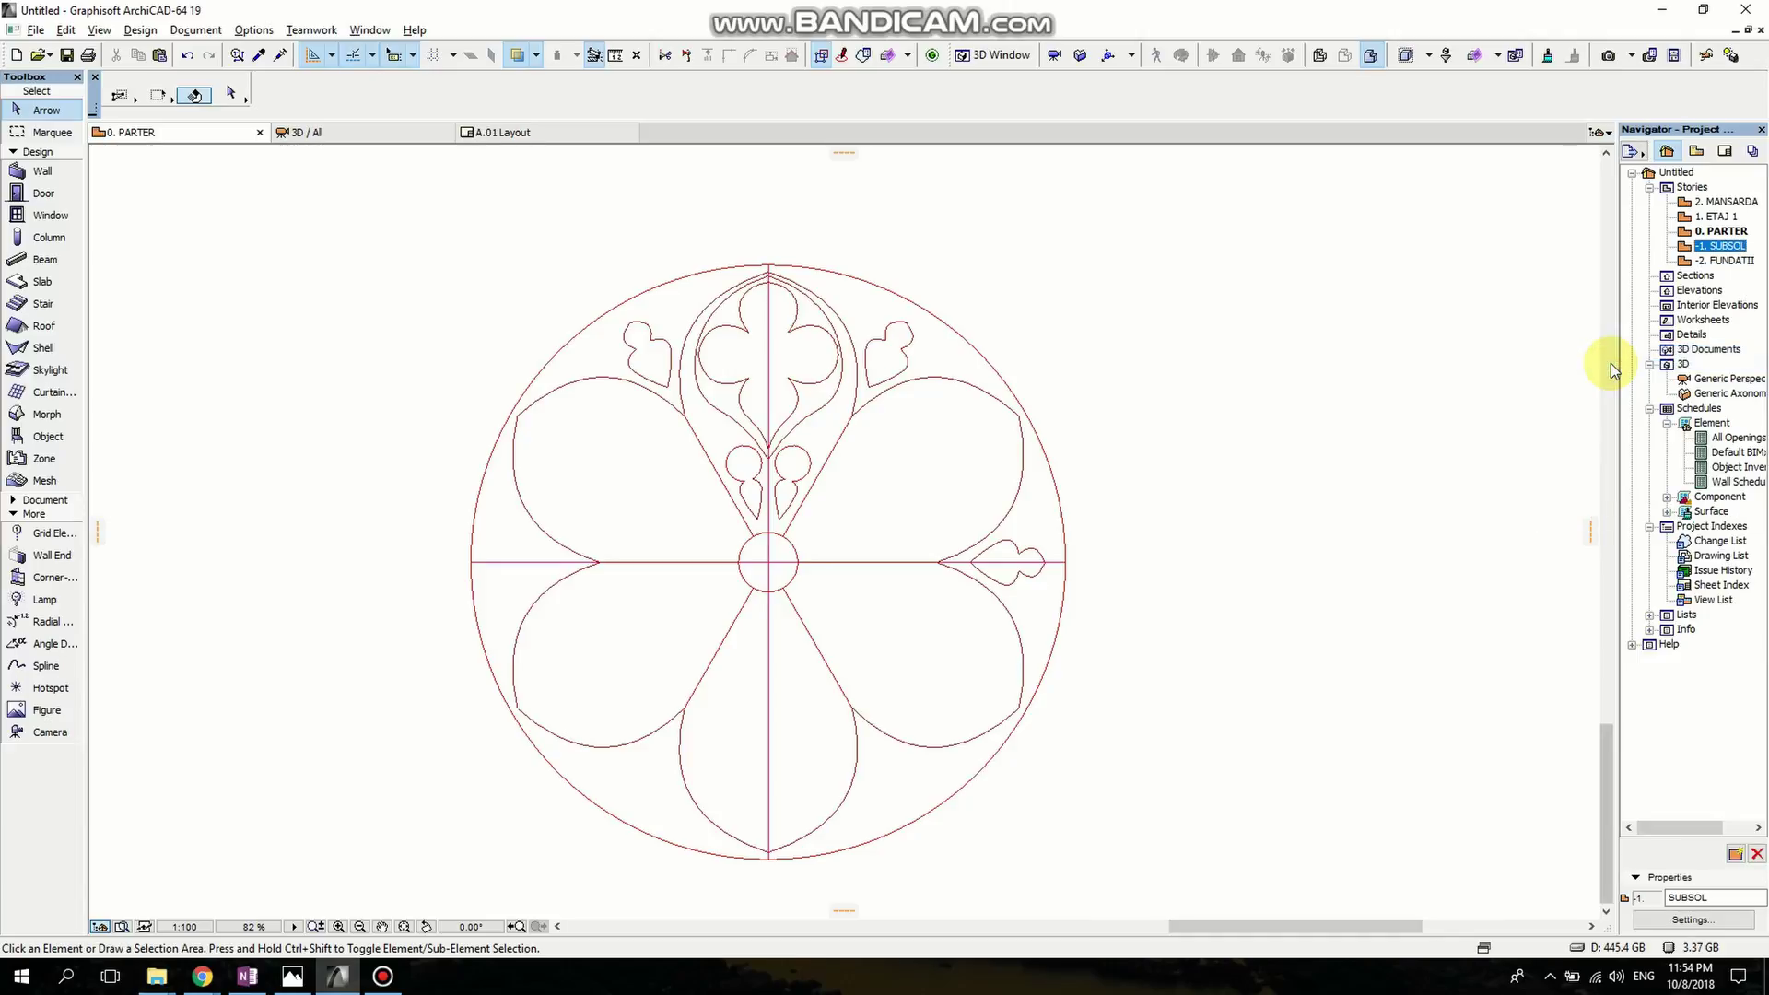
pyautogui.scroll(-5, 789, 506)
pyautogui.scroll(4, 792, 534)
pyautogui.scroll(6, 788, 498)
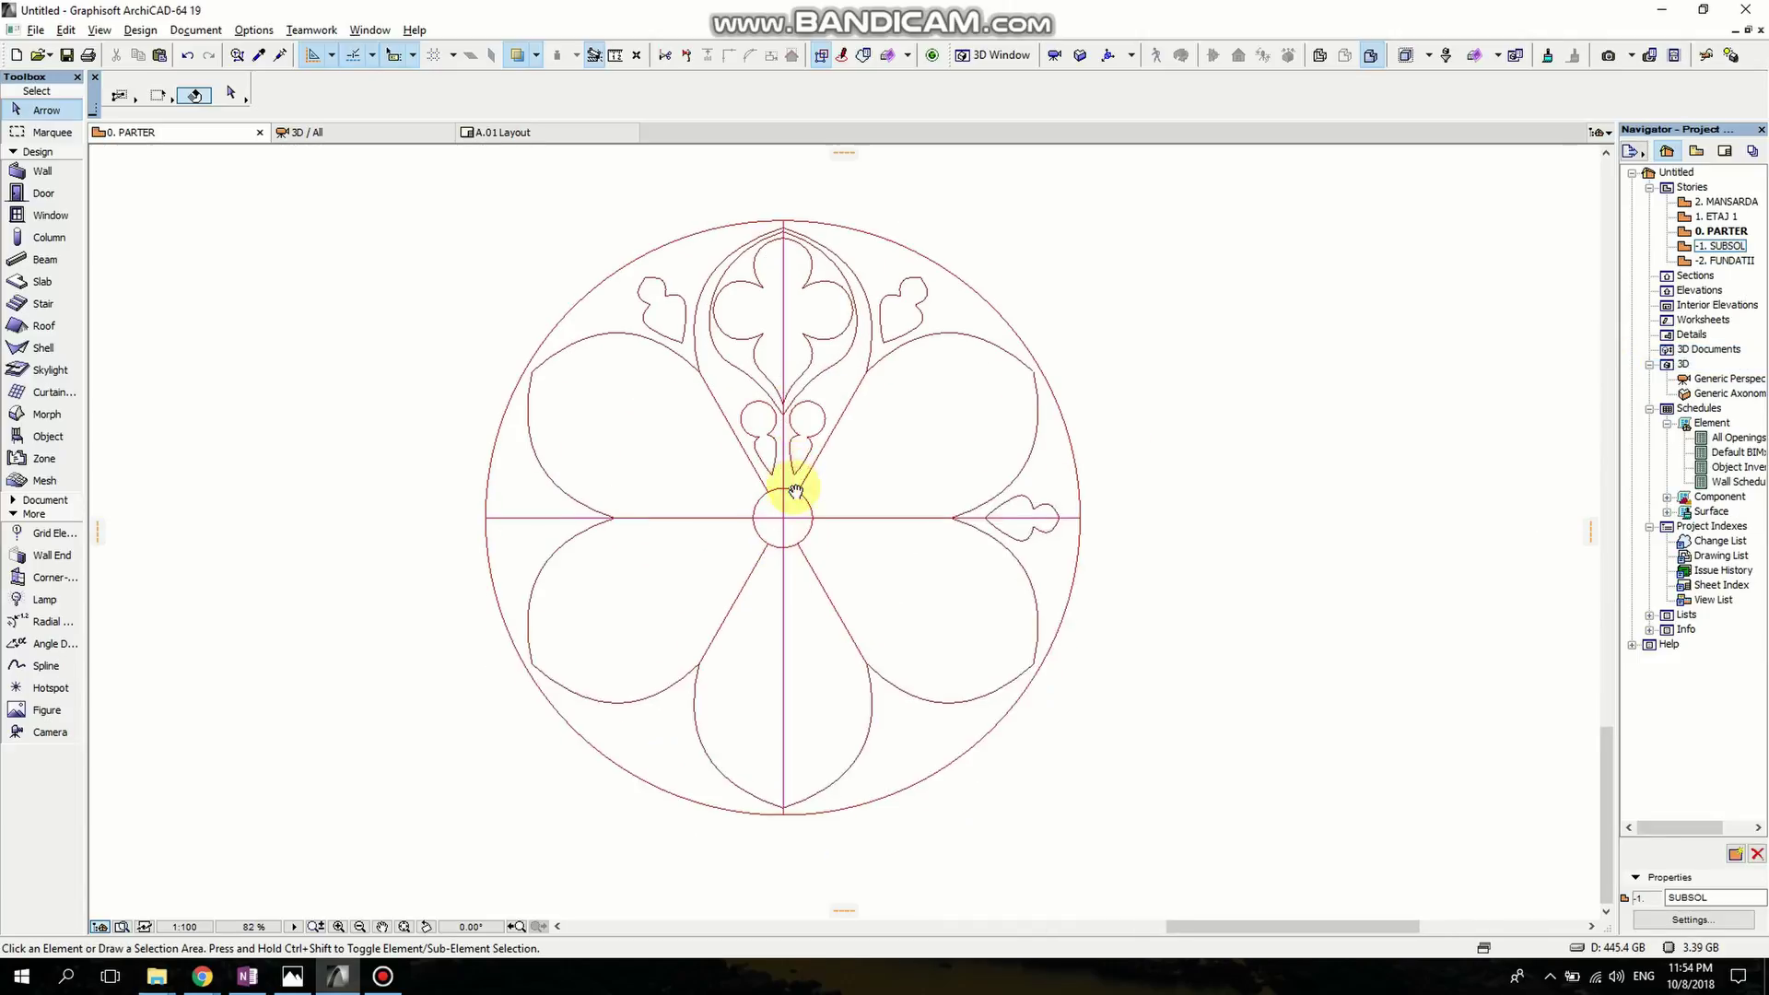
pyautogui.scroll(-2, 872, 540)
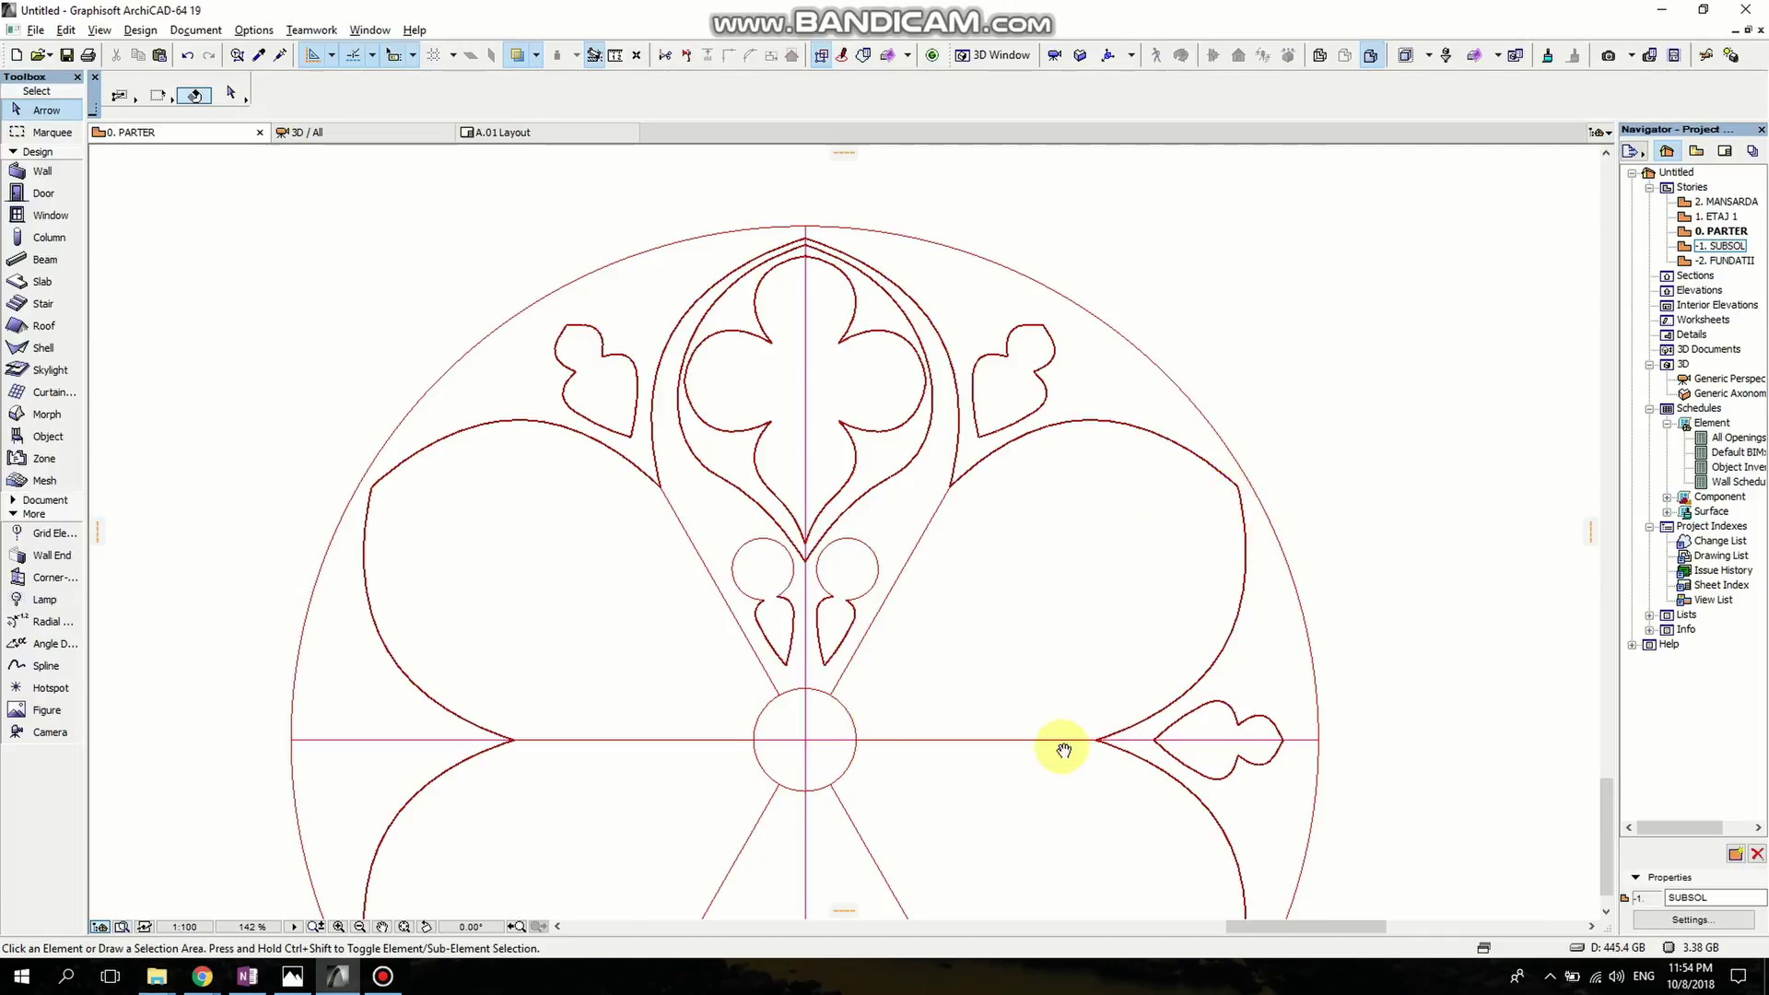
pyautogui.moveTo(1063, 751); pyautogui.dragTo(1078, 547, button='middle')
pyautogui.moveTo(882, 753)
pyautogui.mouseDown(button='middle')
pyautogui.moveTo(810, 230)
pyautogui.moveTo(790, 524)
pyautogui.mouseUp(button='middle')
pyautogui.scroll(2, 765, 424)
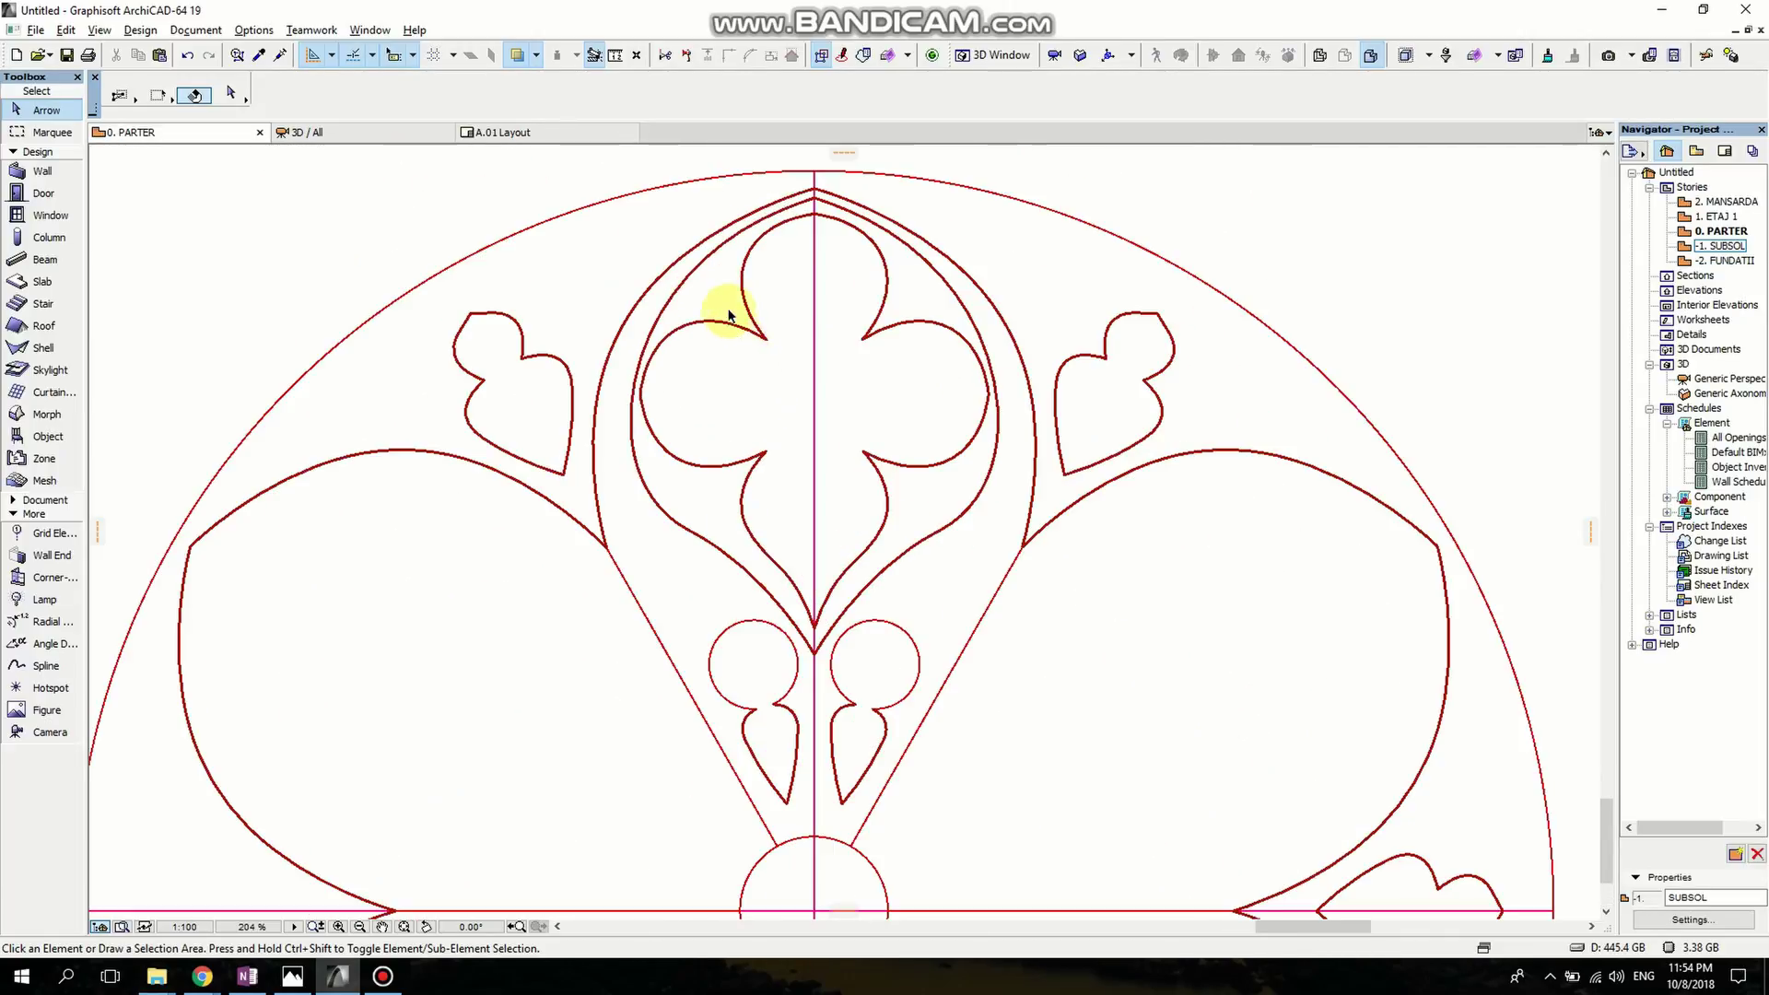
# Rotate a copy of the top petal's inner outline, quatrefoil and both keyholes about the rose's centre into the bottom petal.
pyautogui.click(672, 298)
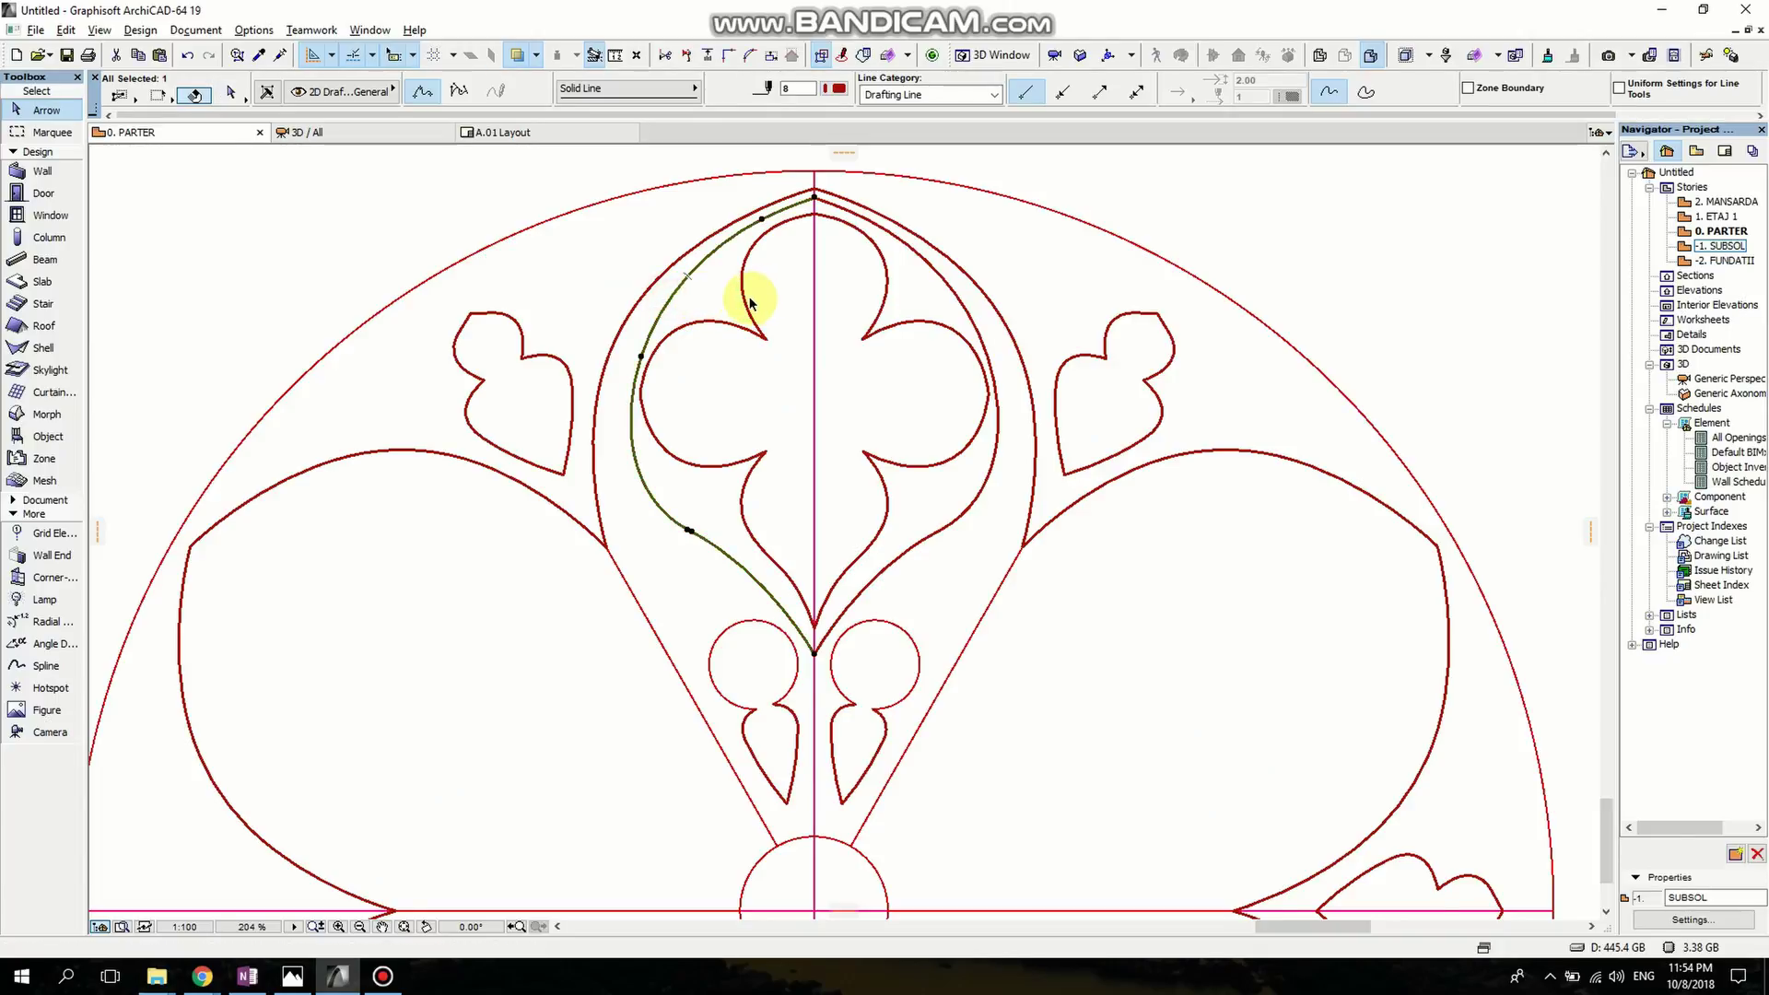
pyautogui.click(723, 434)
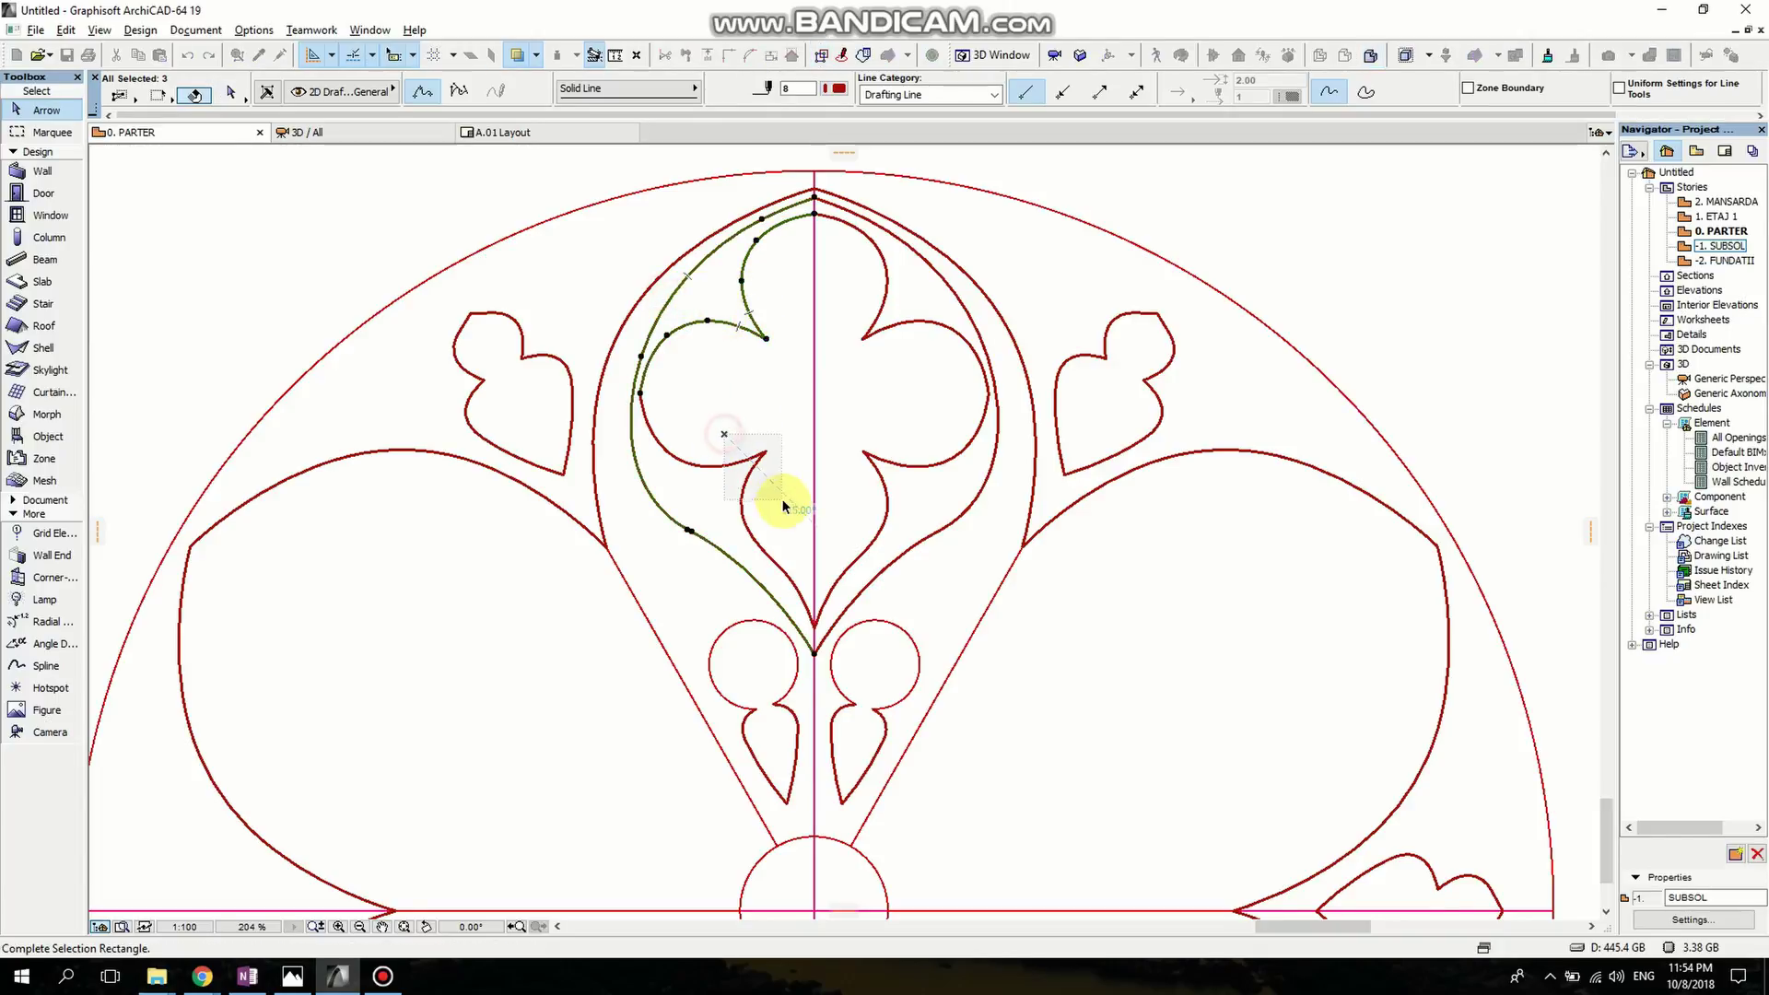
pyautogui.click(787, 507)
pyautogui.keyDown('shift'); pyautogui.moveTo(924, 501); pyautogui.dragTo(856, 308); pyautogui.keyUp('shift')
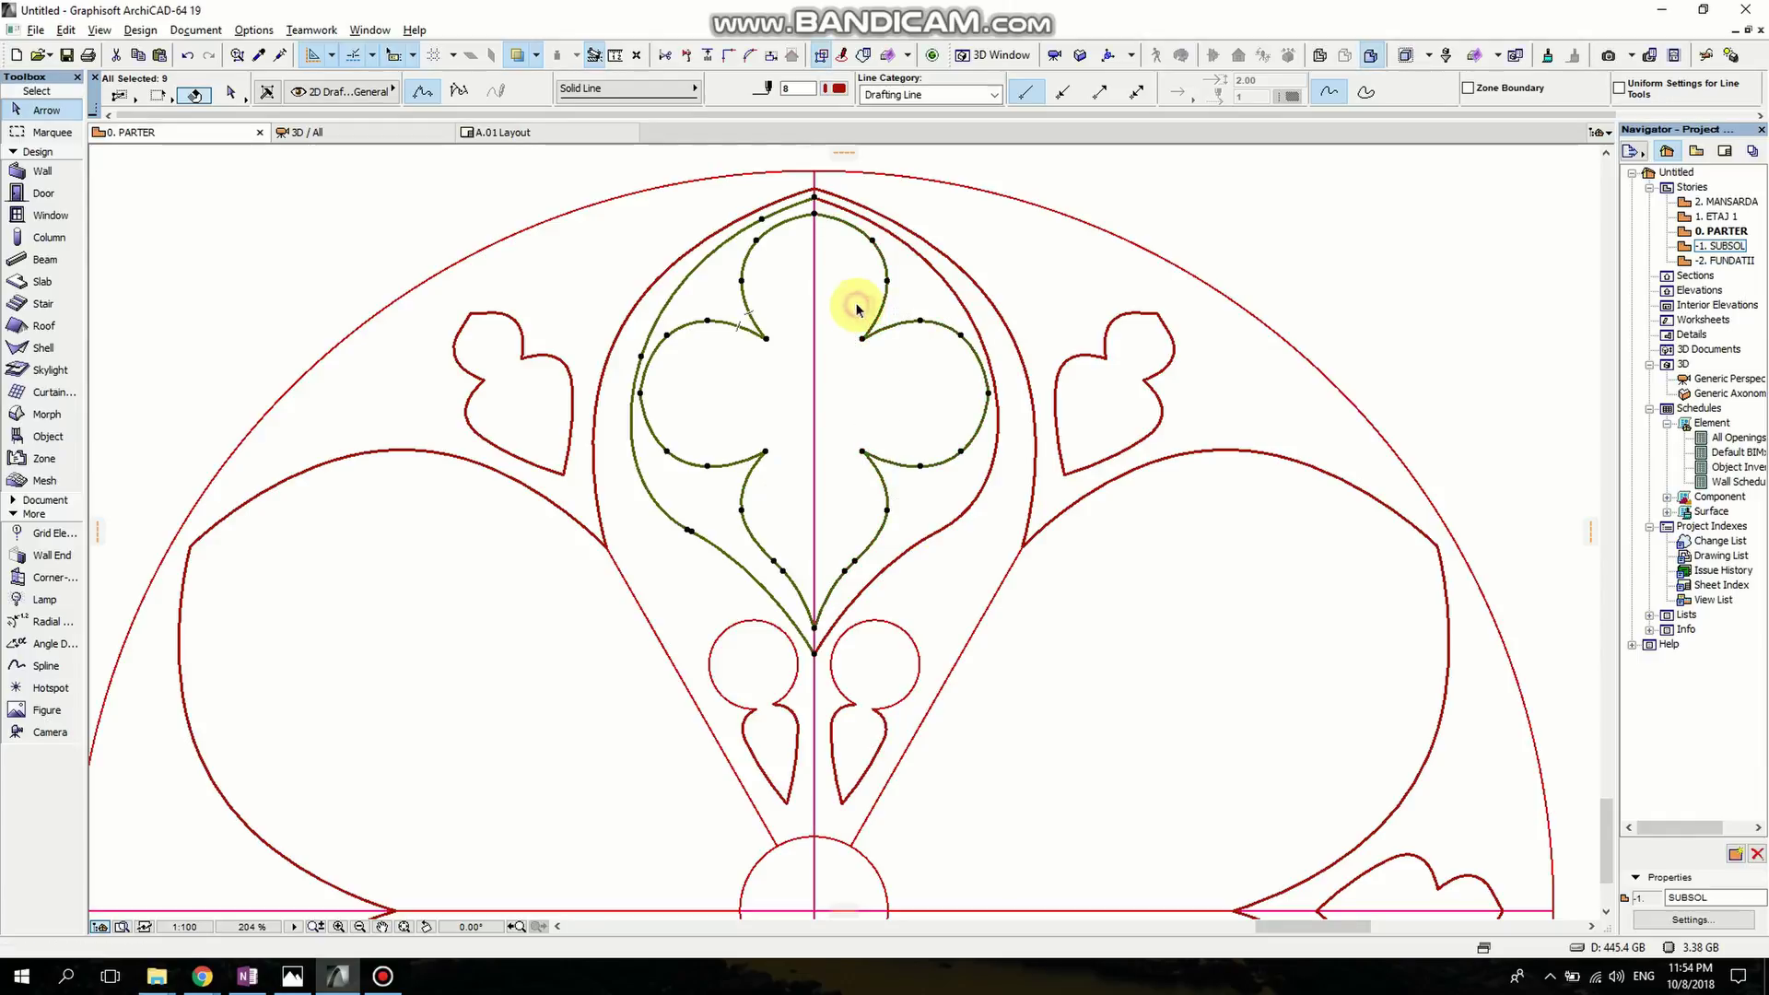
pyautogui.scroll(2, 871, 553)
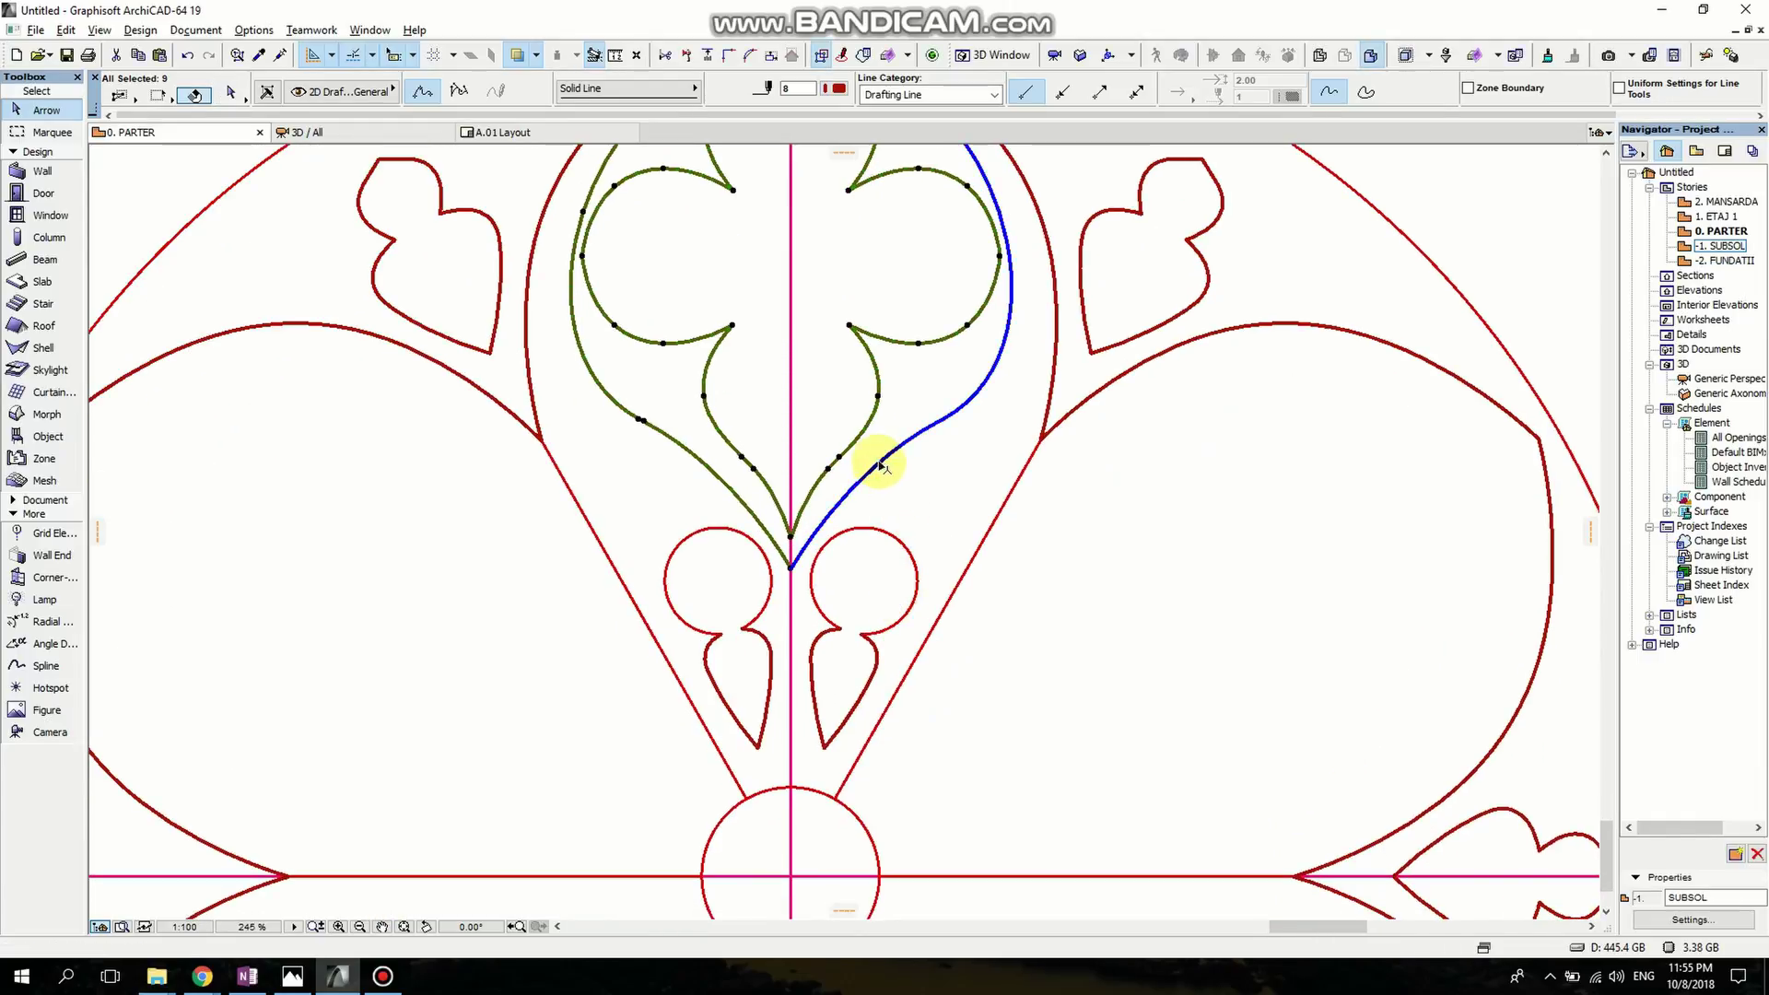
pyautogui.keyDown('shift'); pyautogui.moveTo(887, 661); pyautogui.dragTo(821, 599); pyautogui.keyUp('shift')
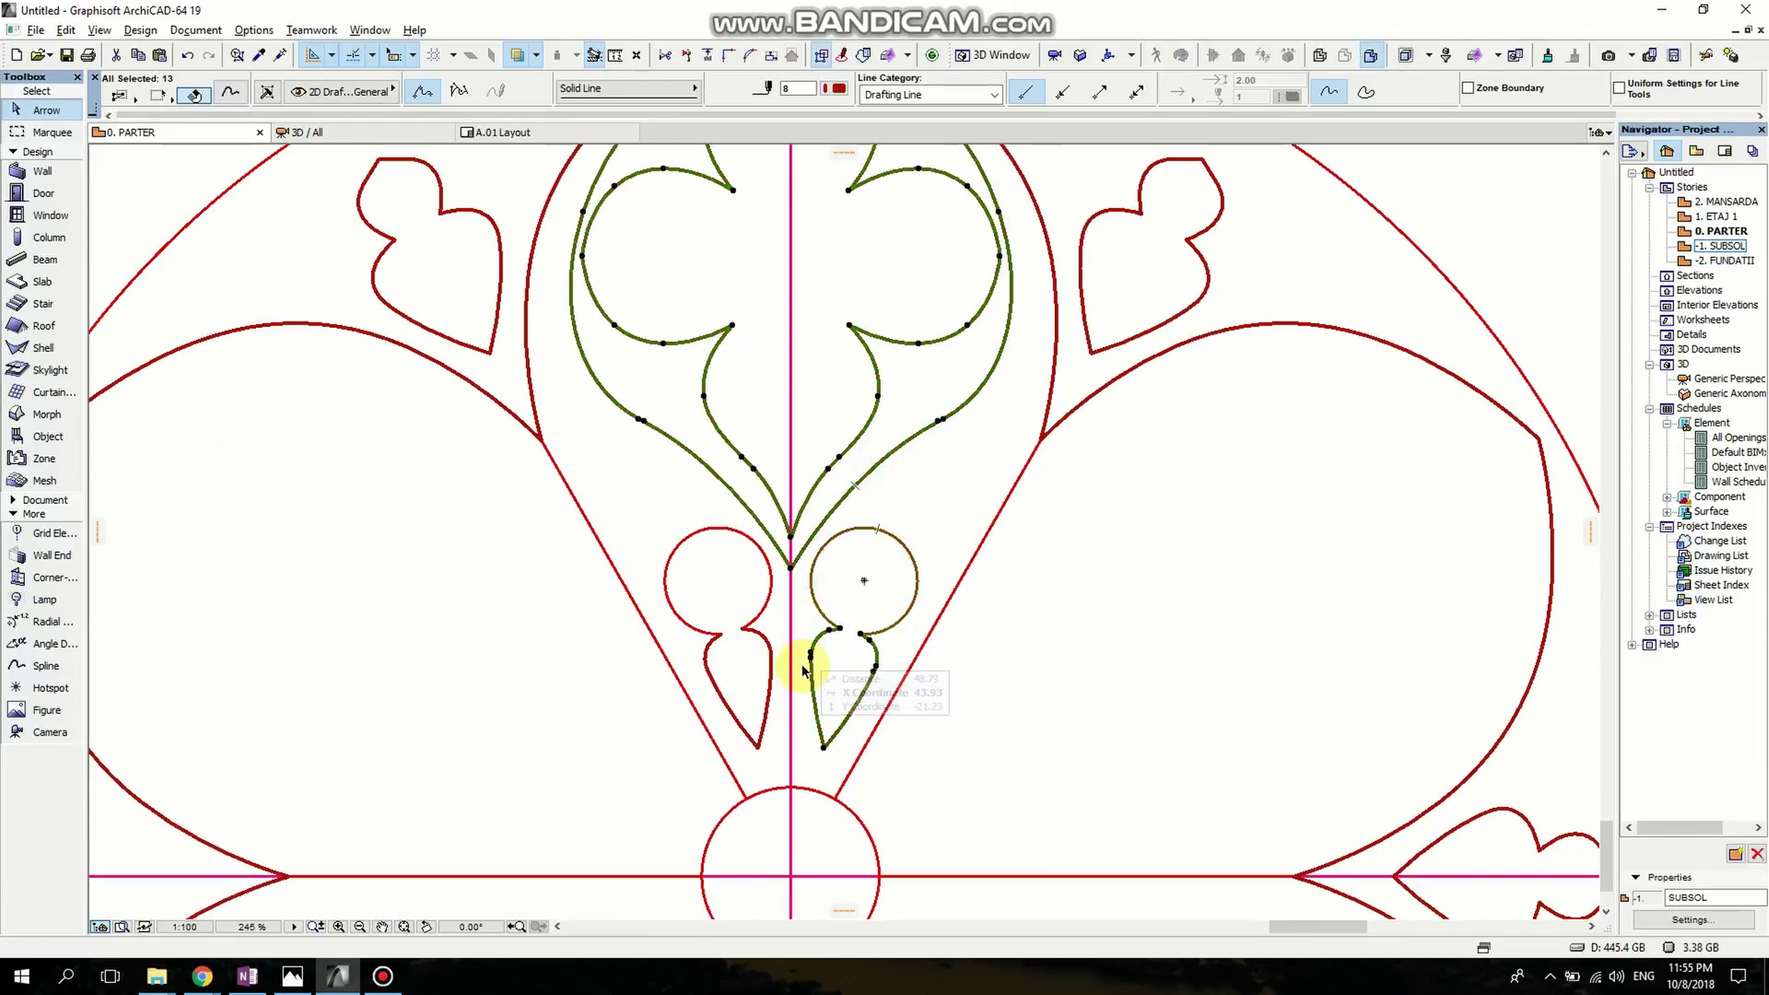
pyautogui.keyDown('shift'); pyautogui.click(679, 590); pyautogui.keyUp('shift')
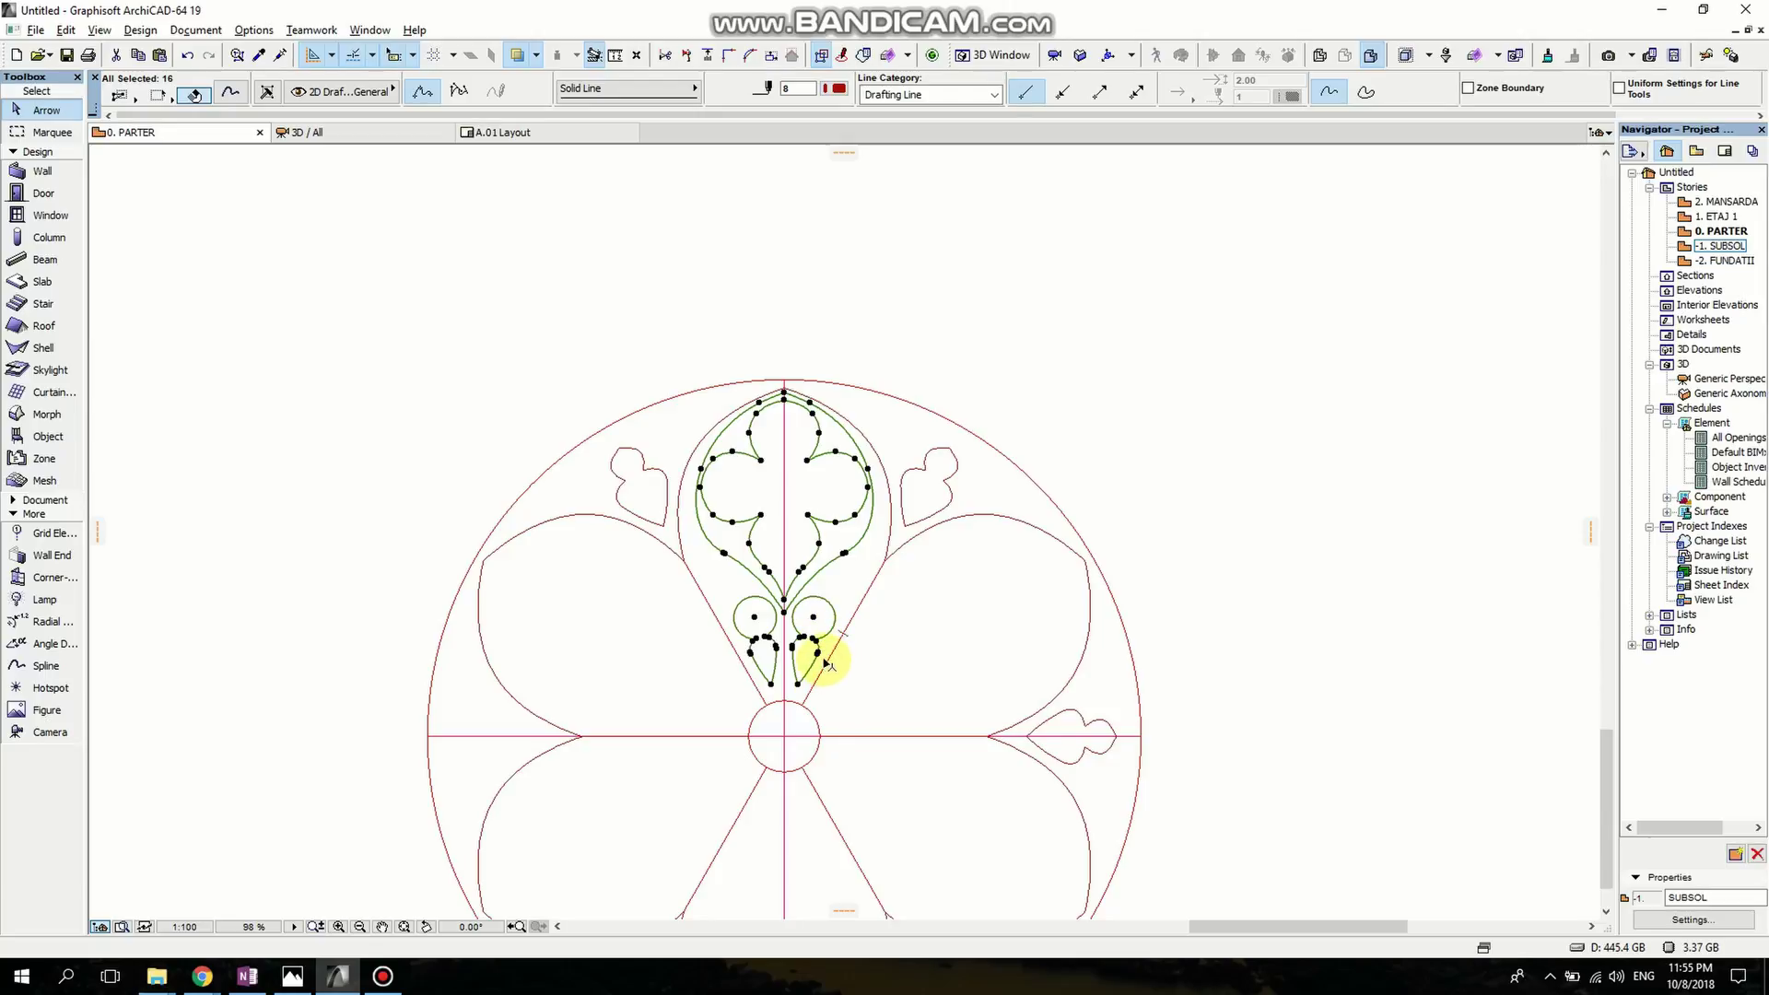
pyautogui.hotkey('ctrl', 'alt', 'e')
pyautogui.scroll(3, 784, 736)
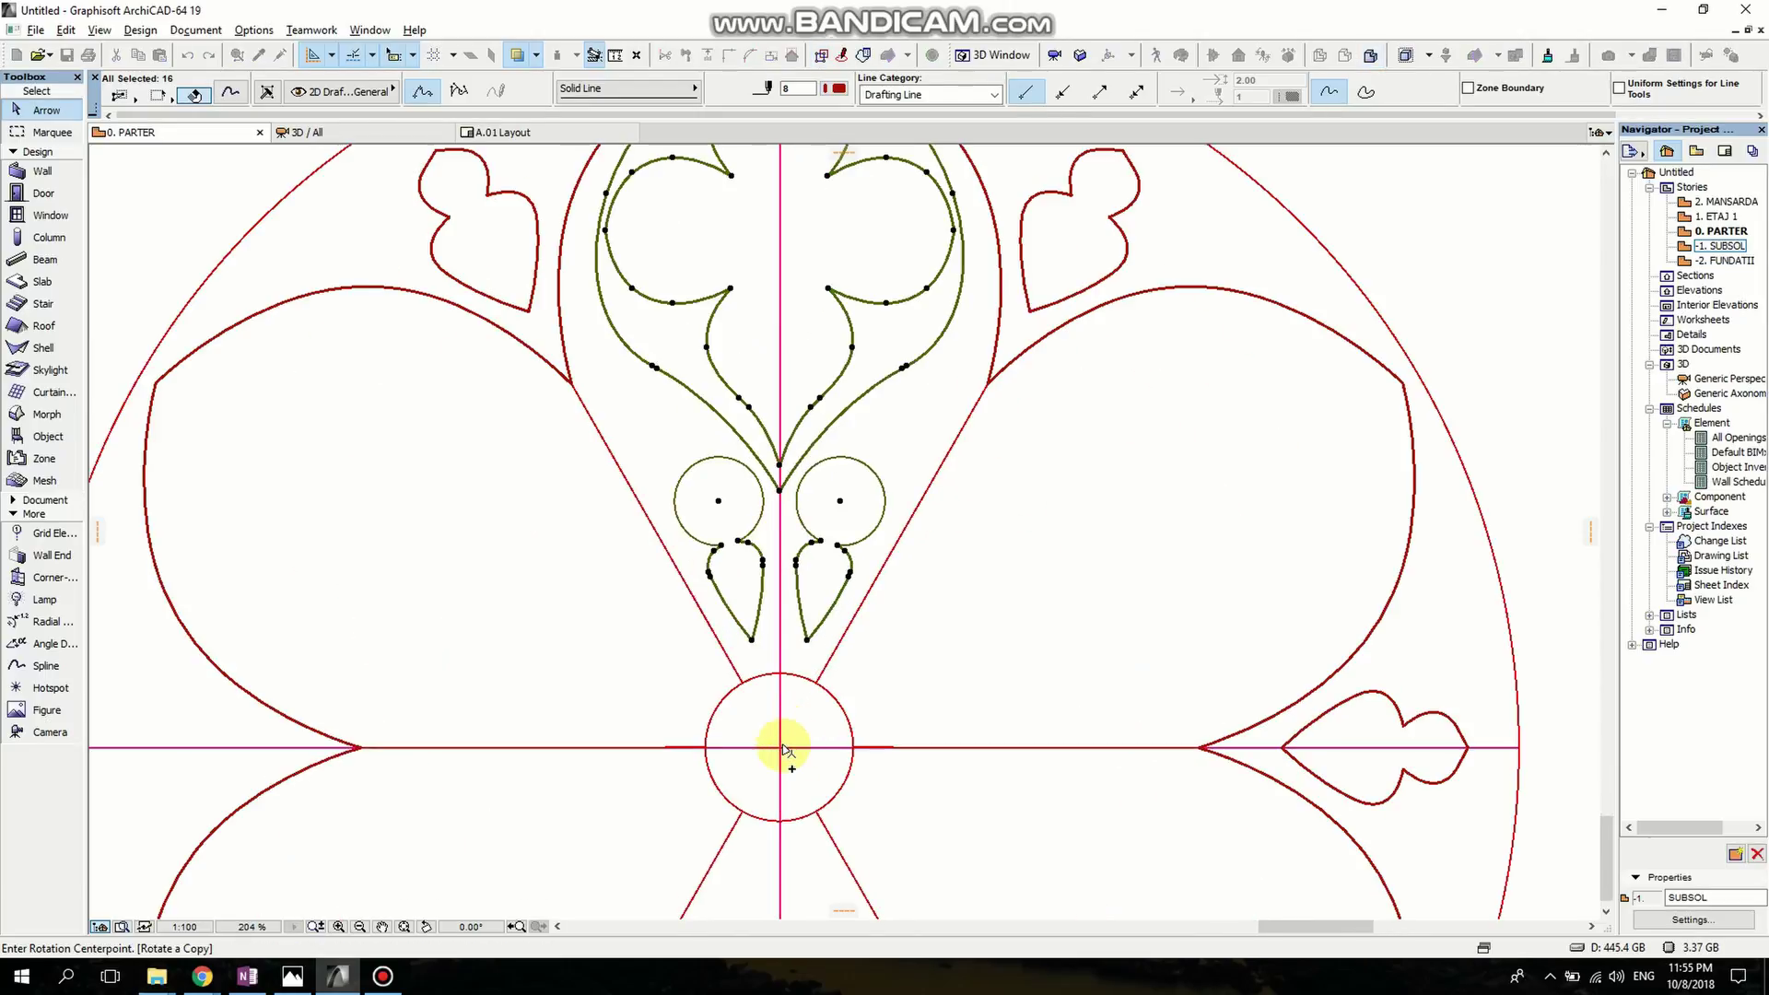
pyautogui.scroll(3, 782, 748)
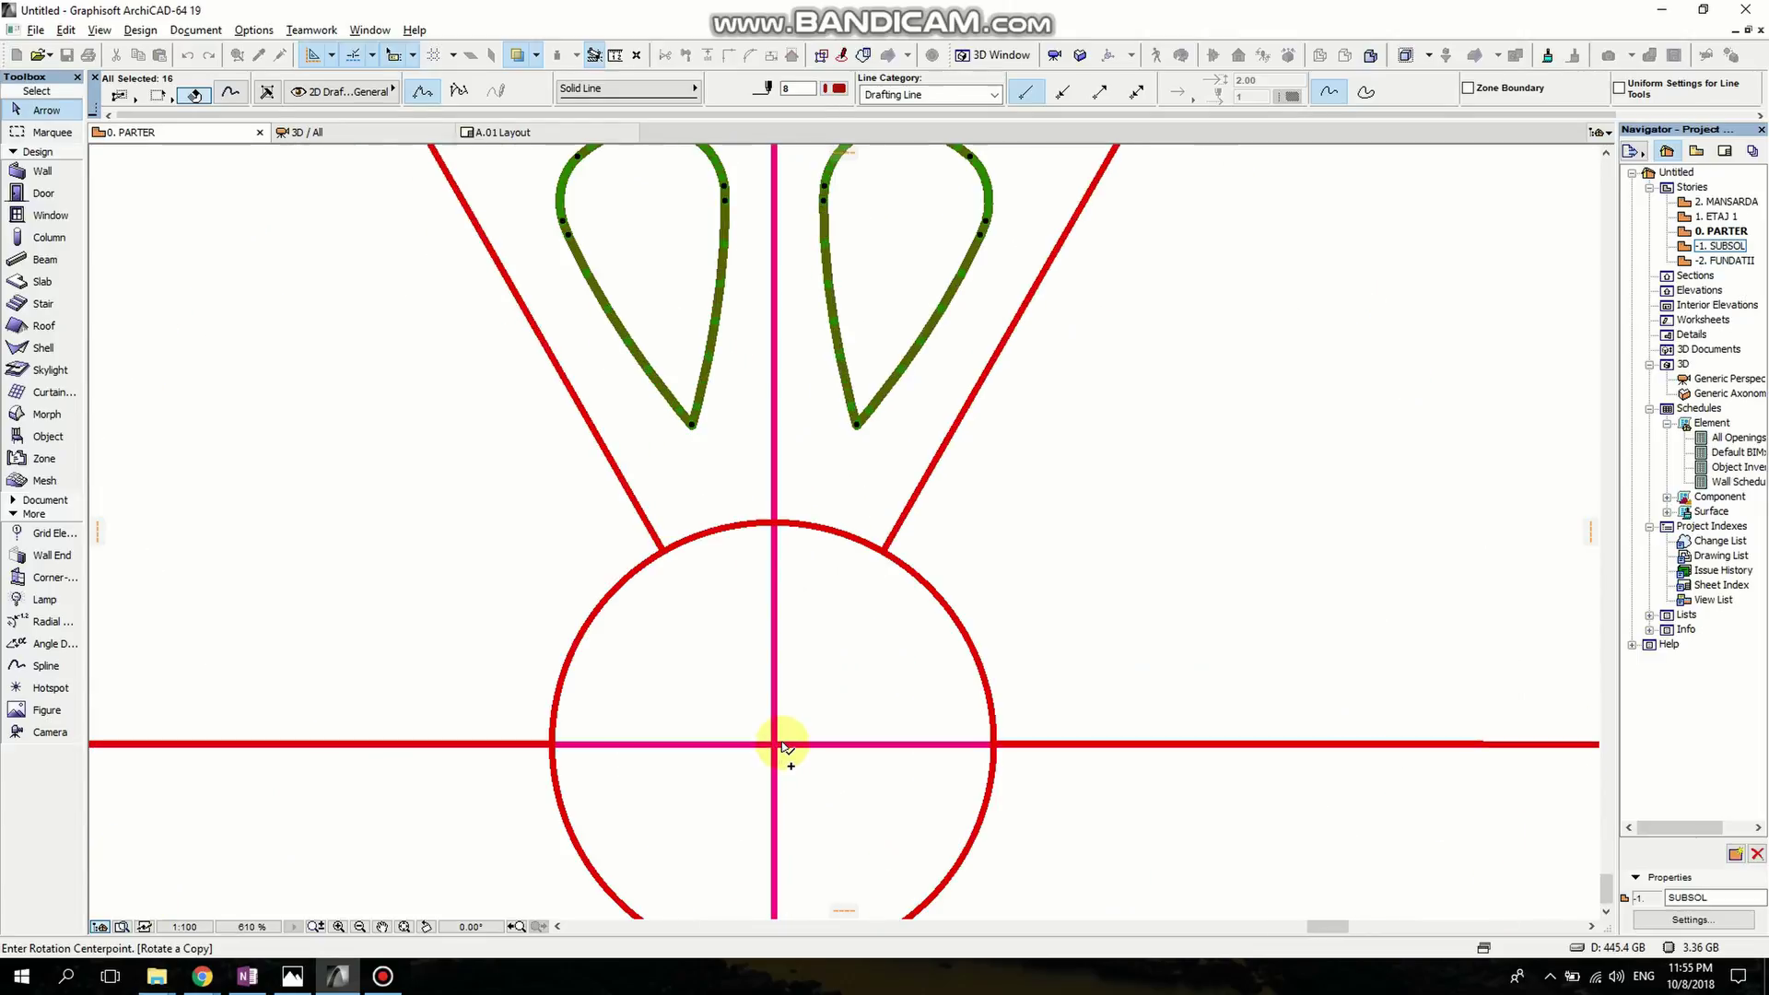
pyautogui.click(776, 745)
pyautogui.scroll(-5, 778, 746)
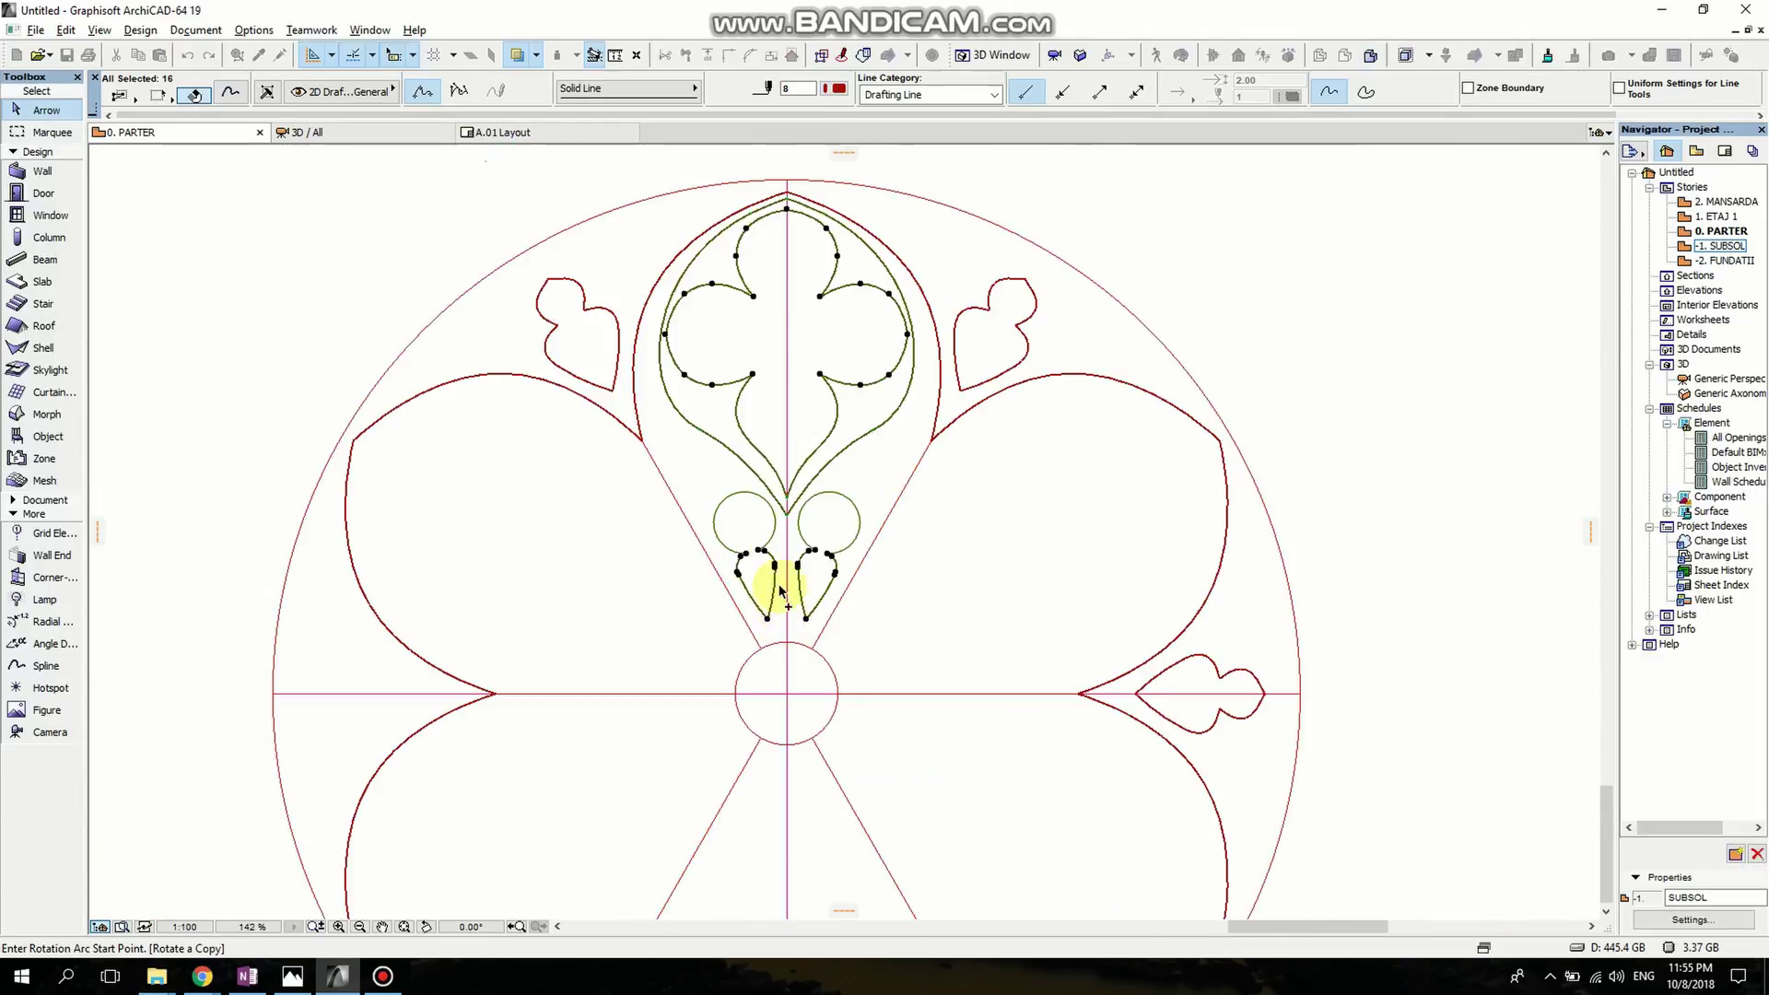
pyautogui.click(784, 348)
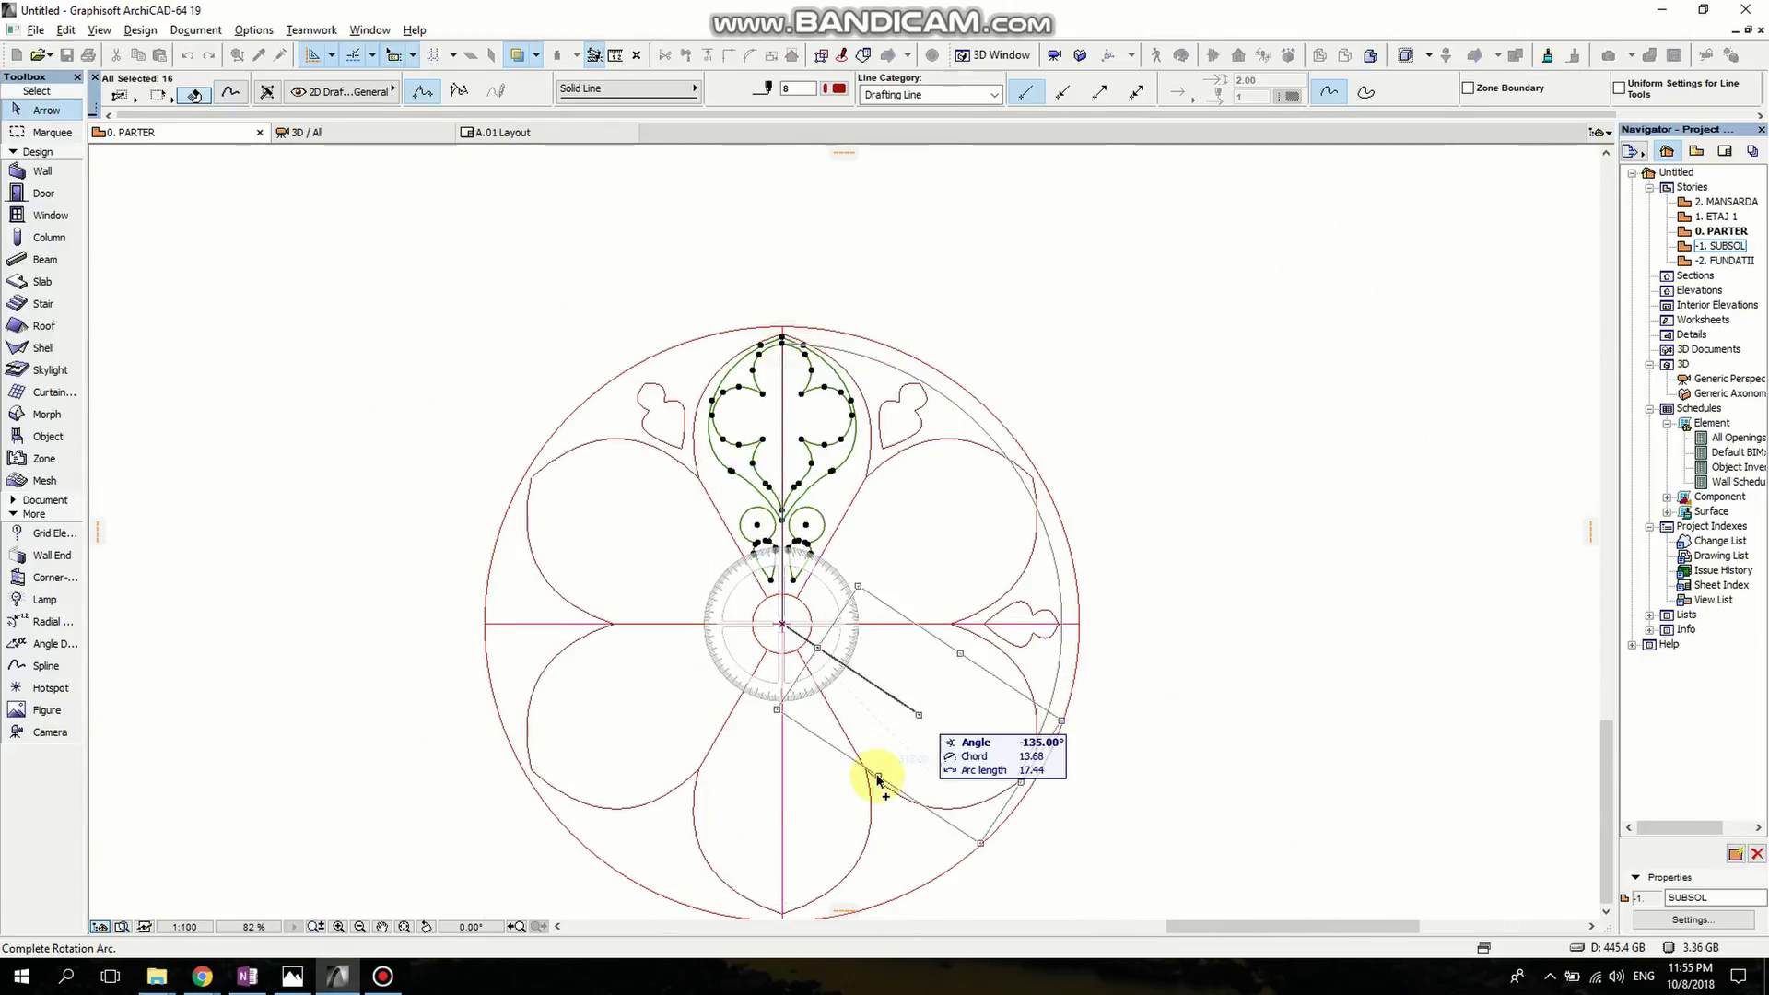
pyautogui.click(776, 883)
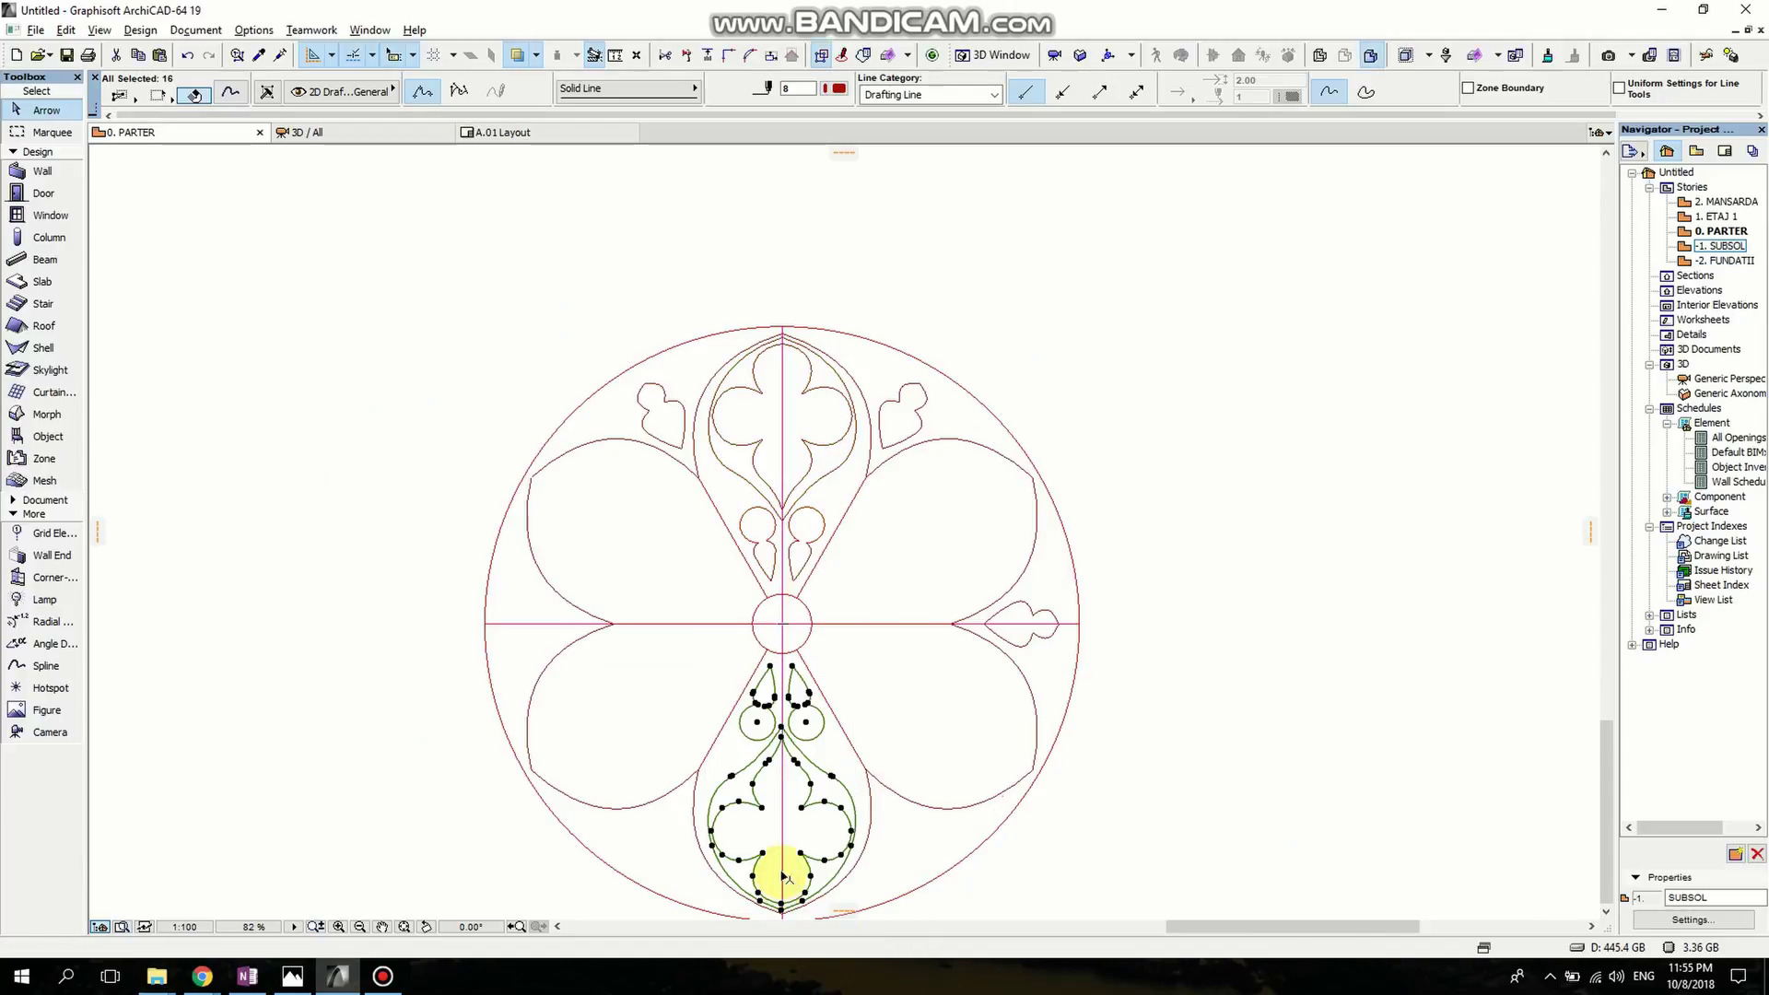
# Rotate a copy of the bottom petal's inner outline, quatrefoil and keyholes about the rose's centre into the upper-right petal.
pyautogui.click(784, 630)
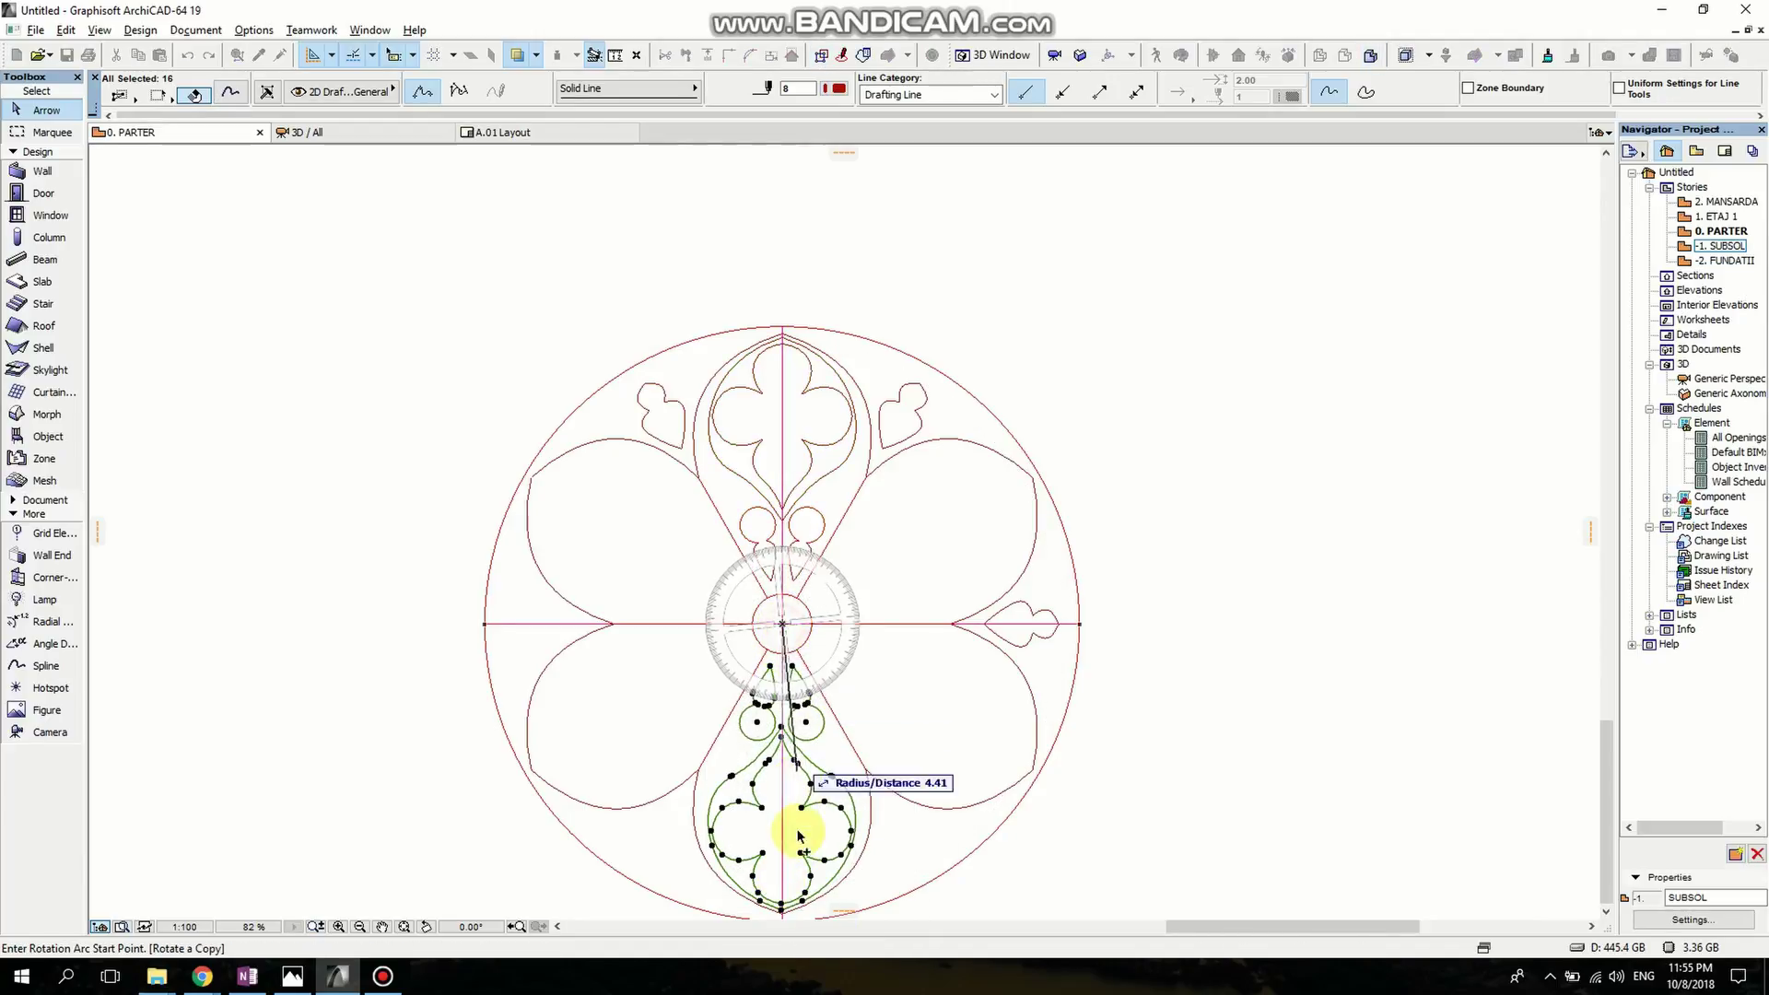
pyautogui.click(777, 903)
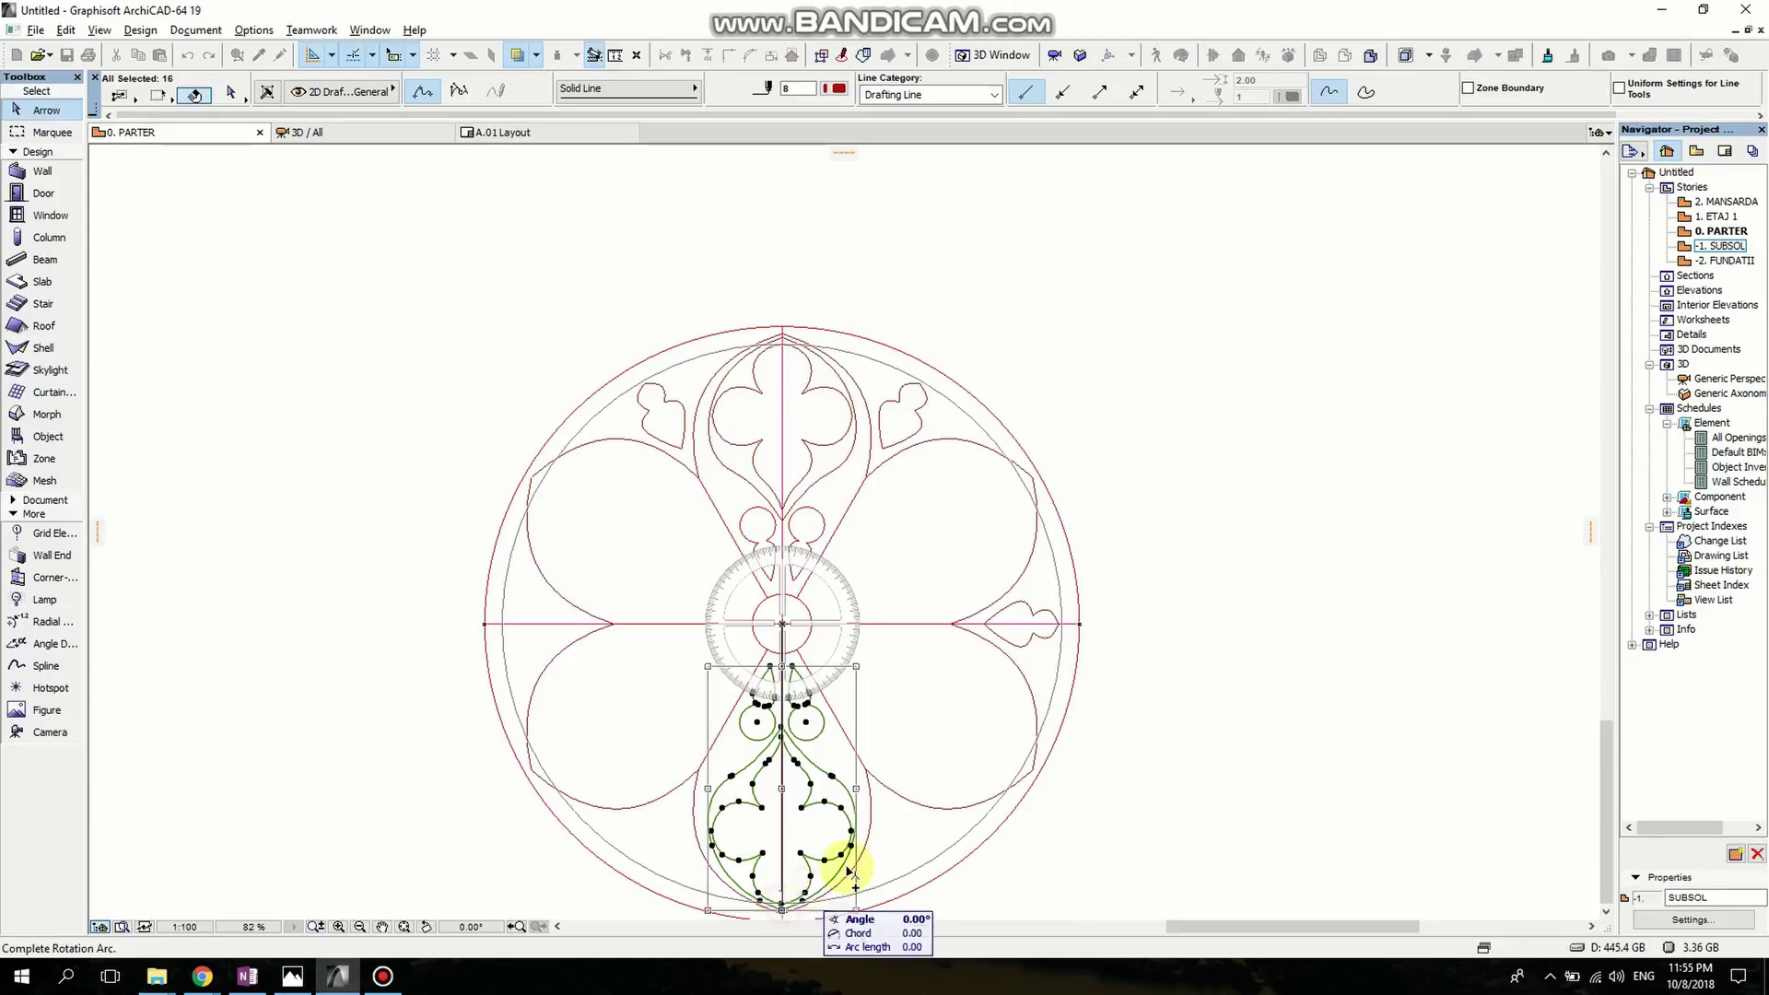
pyautogui.click(1030, 481)
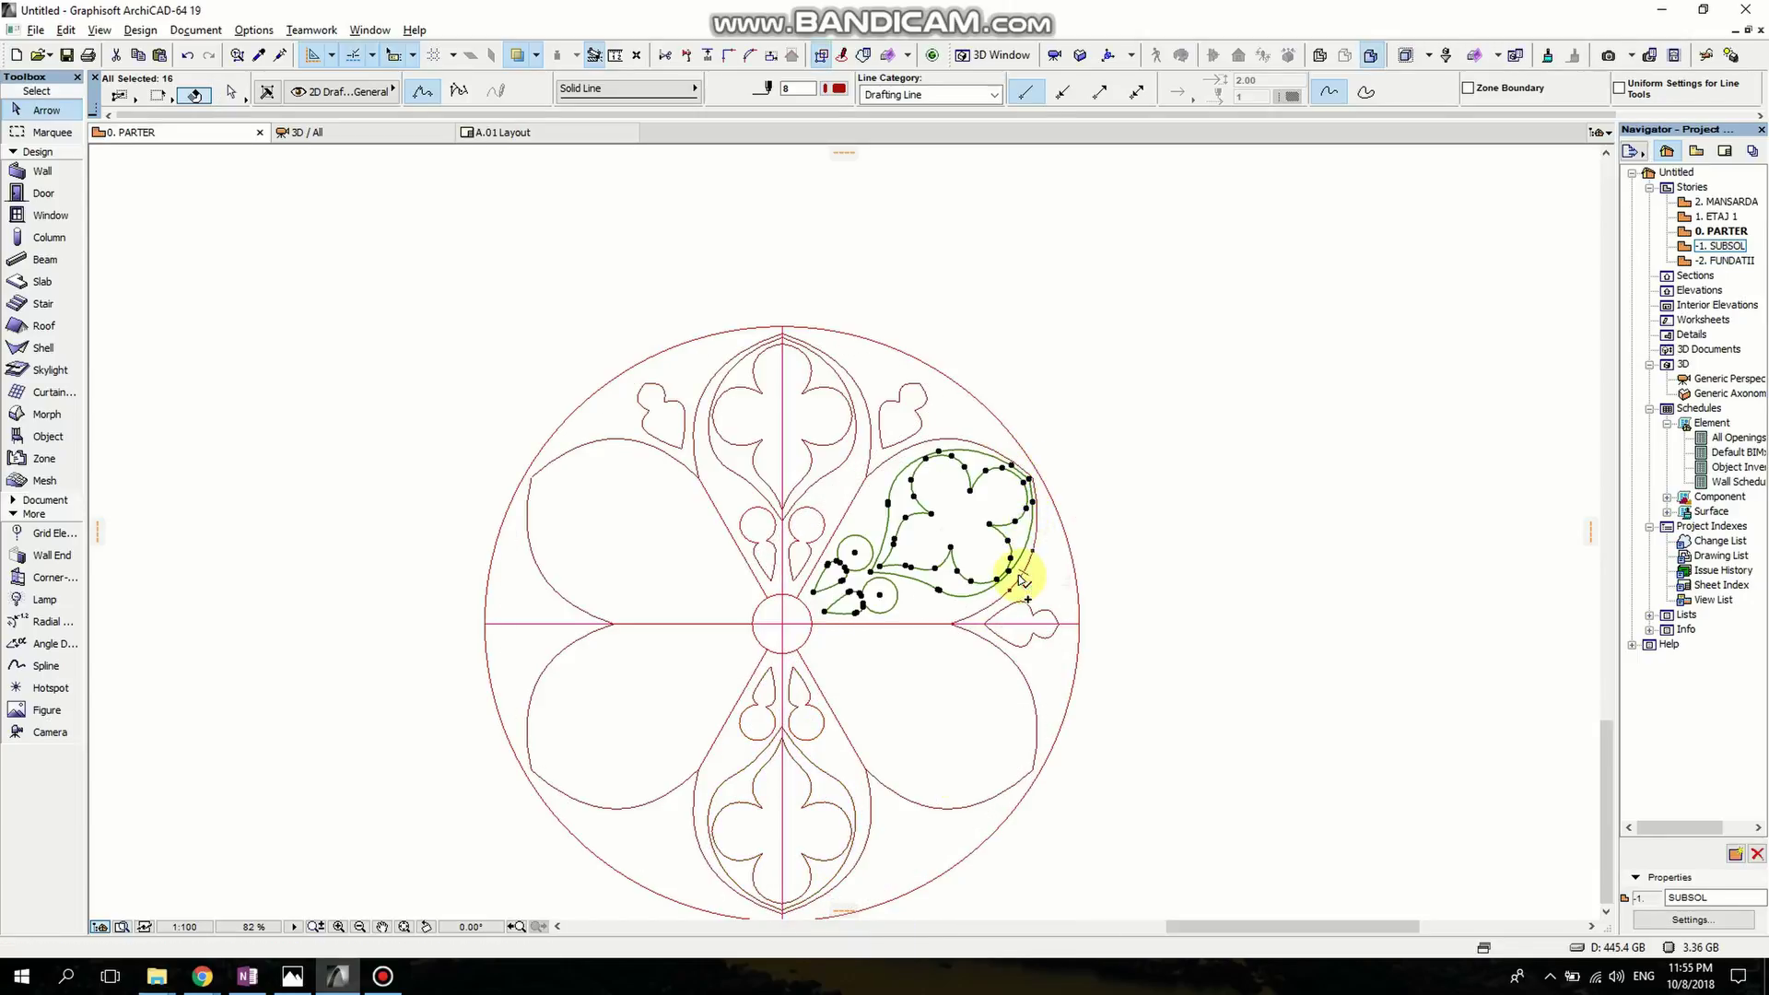
# Rotate a copy of the upper-right petal's inner tracery about the rose's centre into the upper-left petal.
pyautogui.hotkey('ctrl', 'alt', 'e')
pyautogui.click(784, 630)
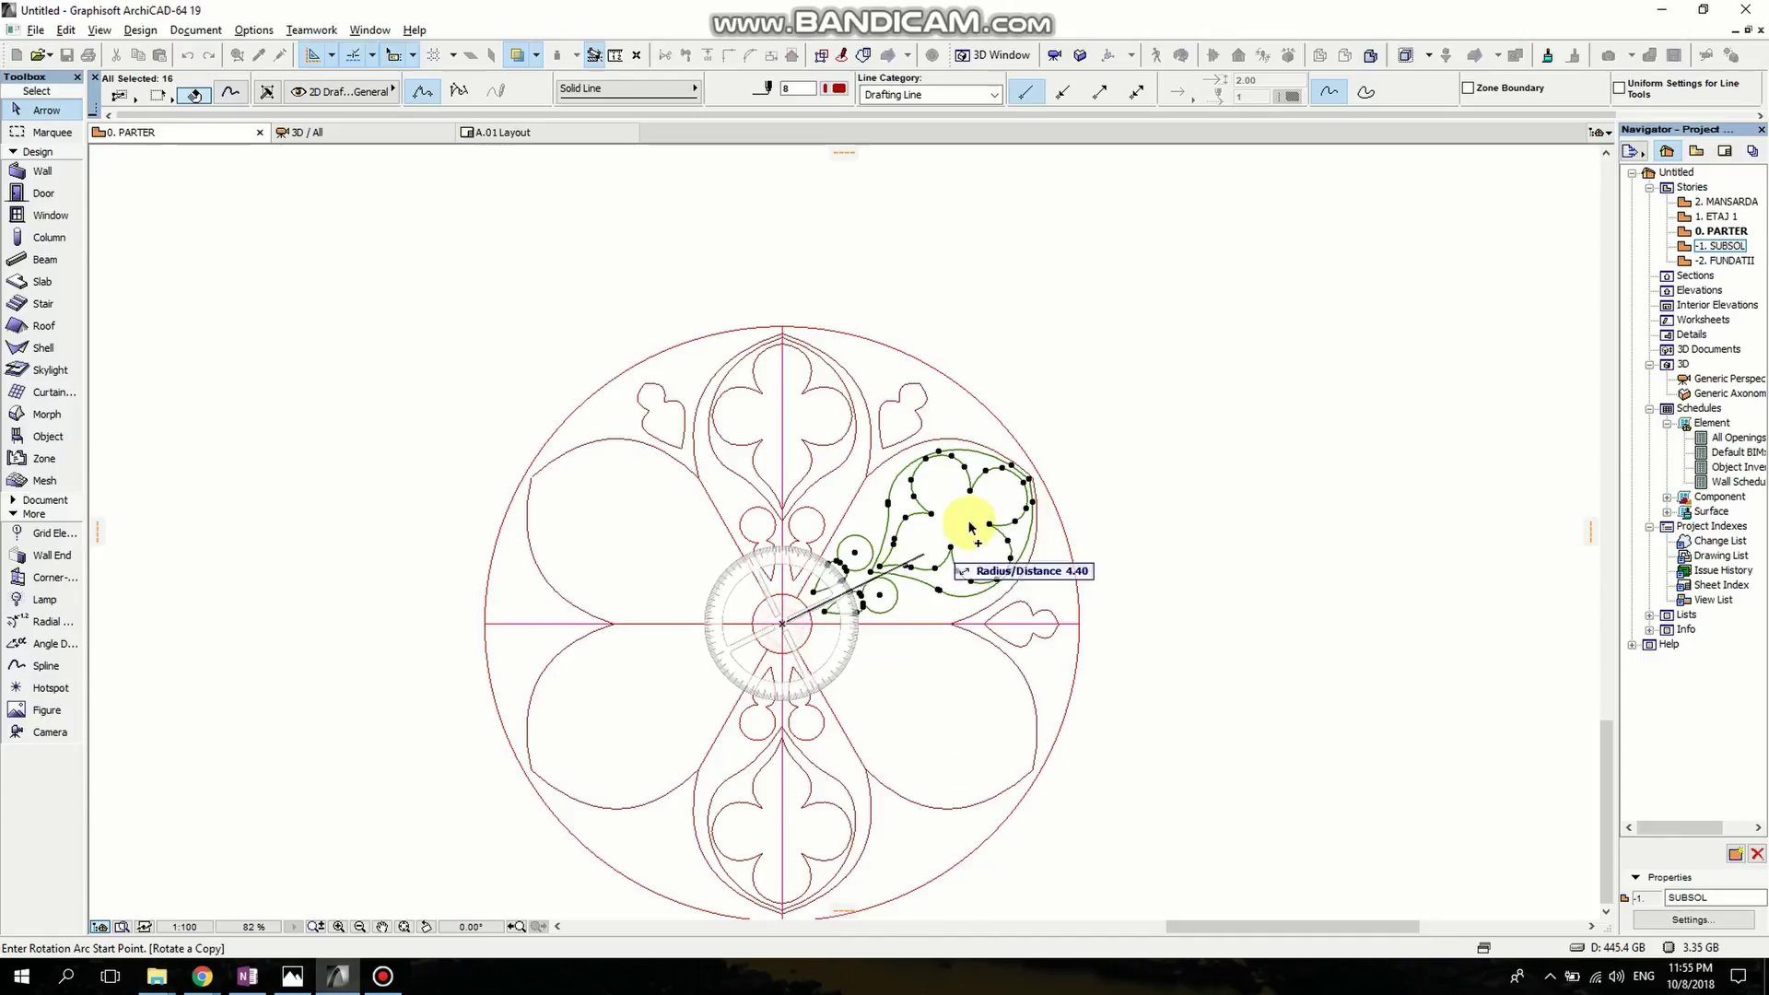
pyautogui.scroll(3, 1024, 474)
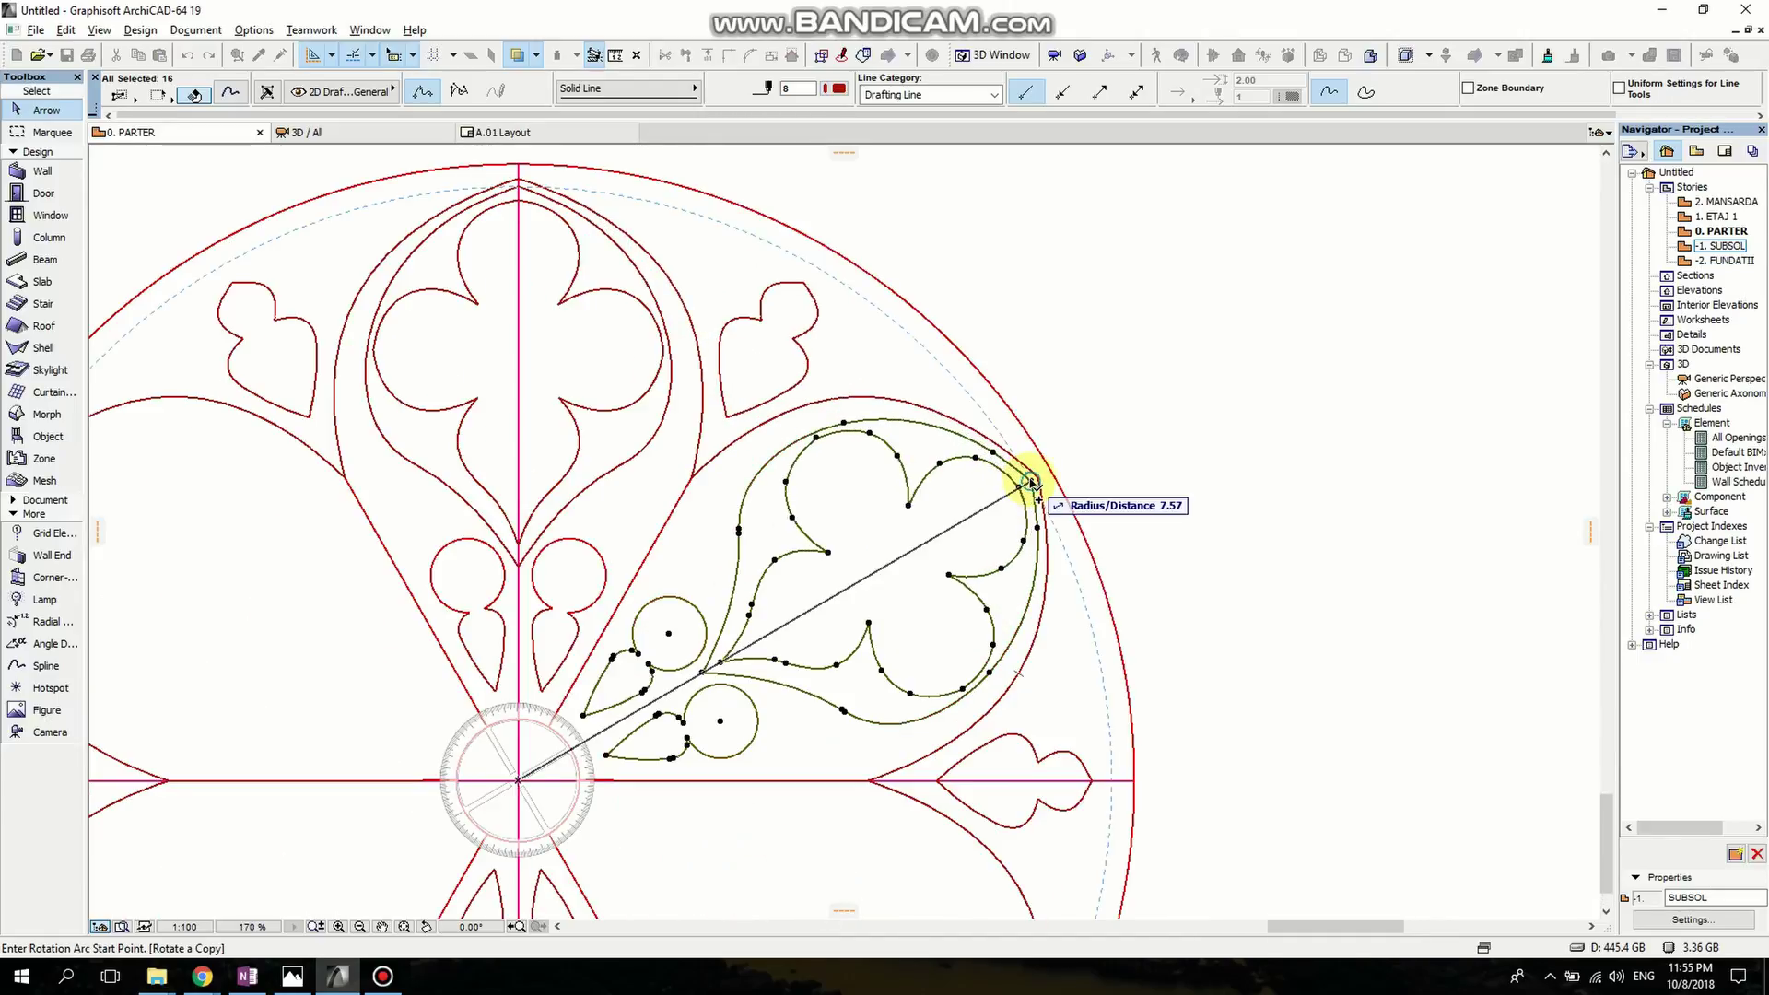
pyautogui.click(1031, 482)
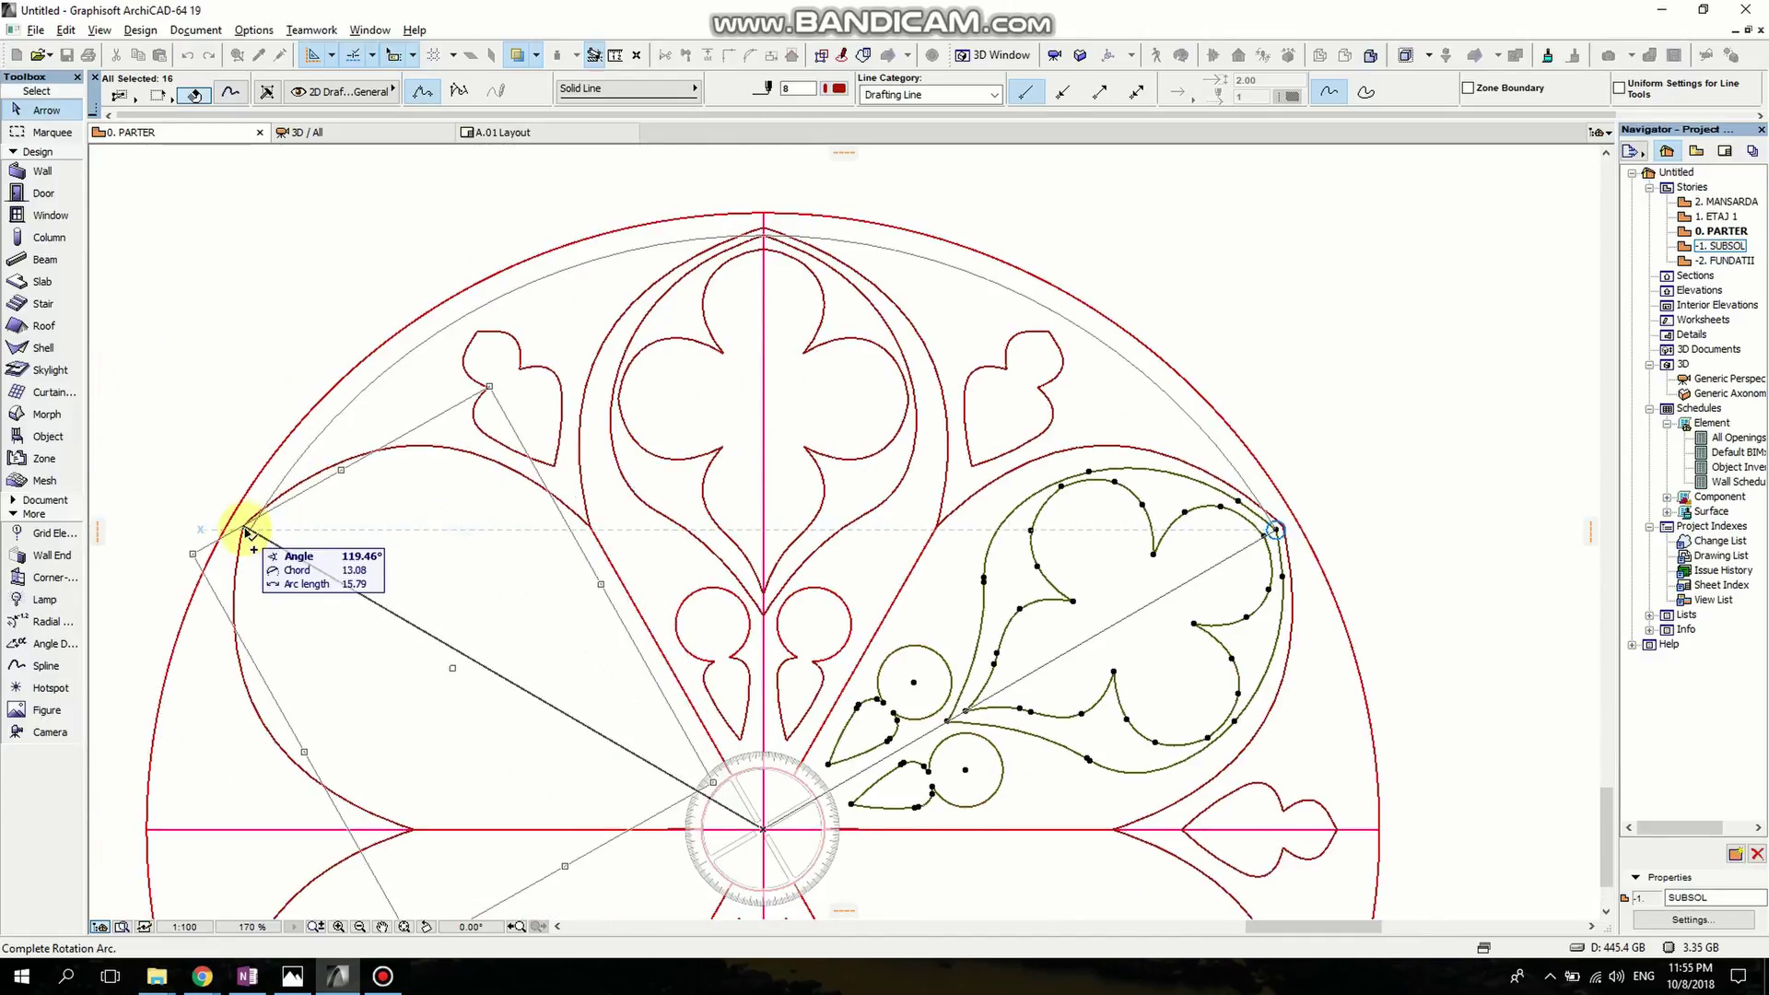
pyautogui.click(248, 532)
# Rotate a copy of the upper-left petal's inner tracery about the rose's centre into the lower-left petal.
pyautogui.hotkey('ctrl', 'alt', 'e')
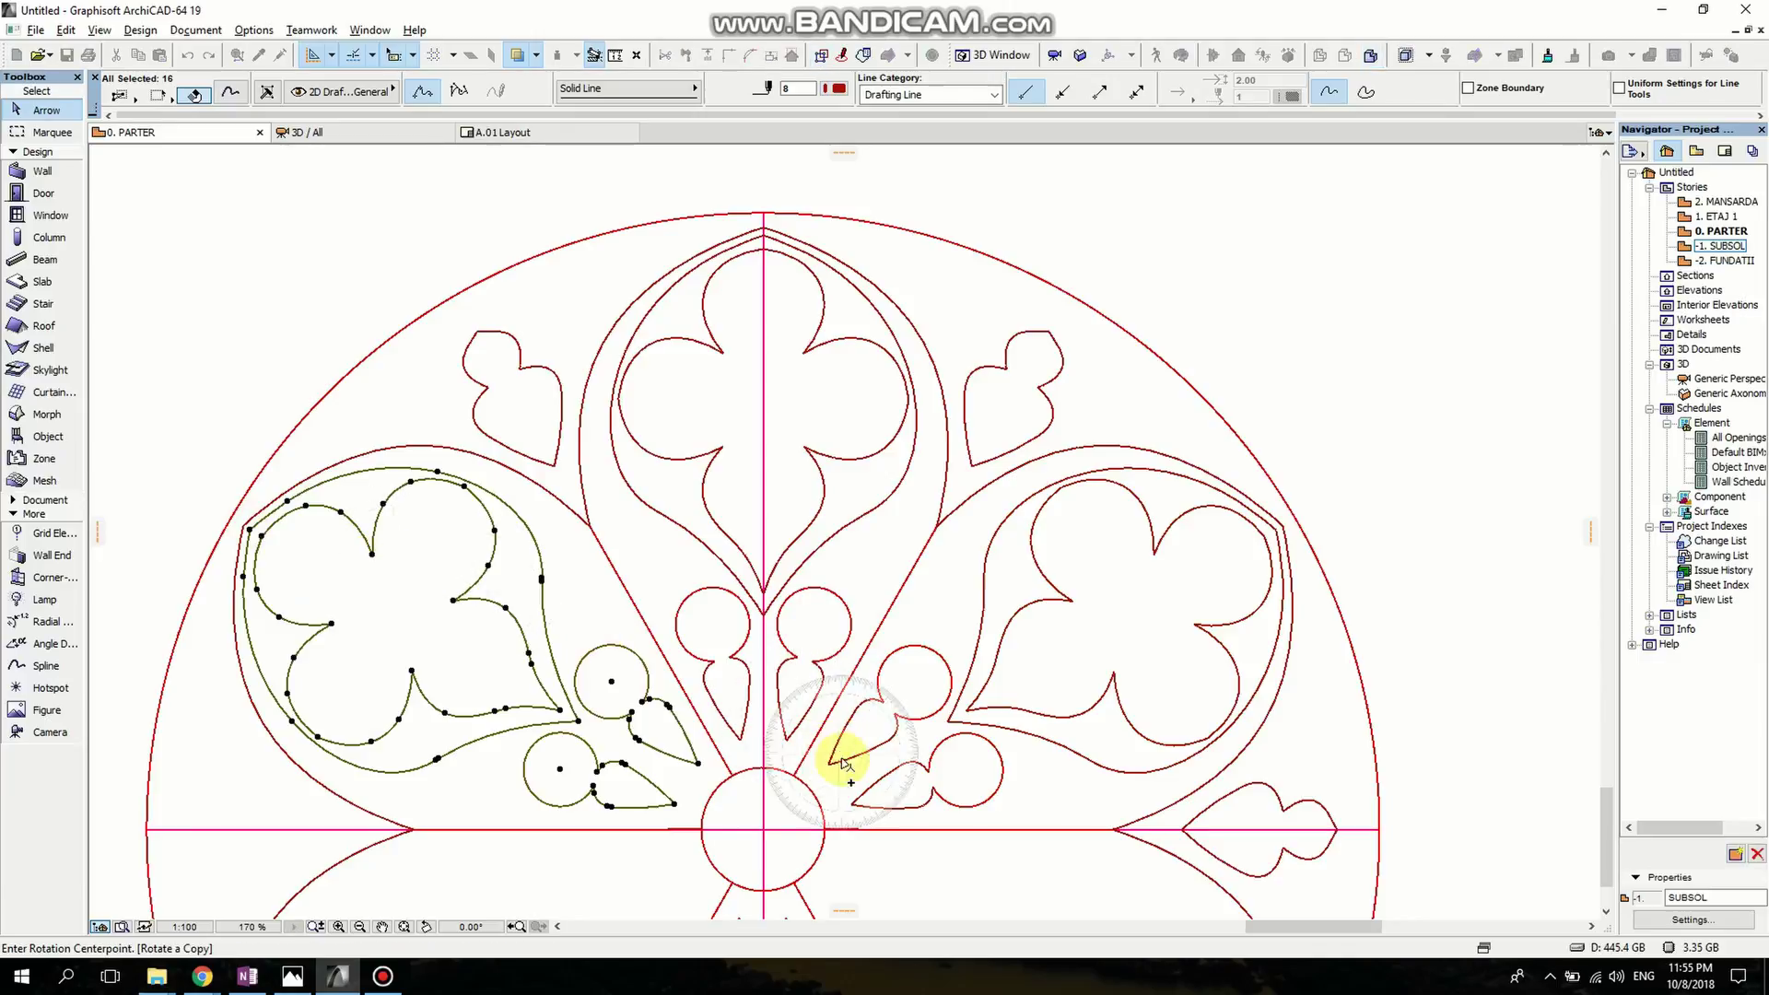
pyautogui.click(764, 830)
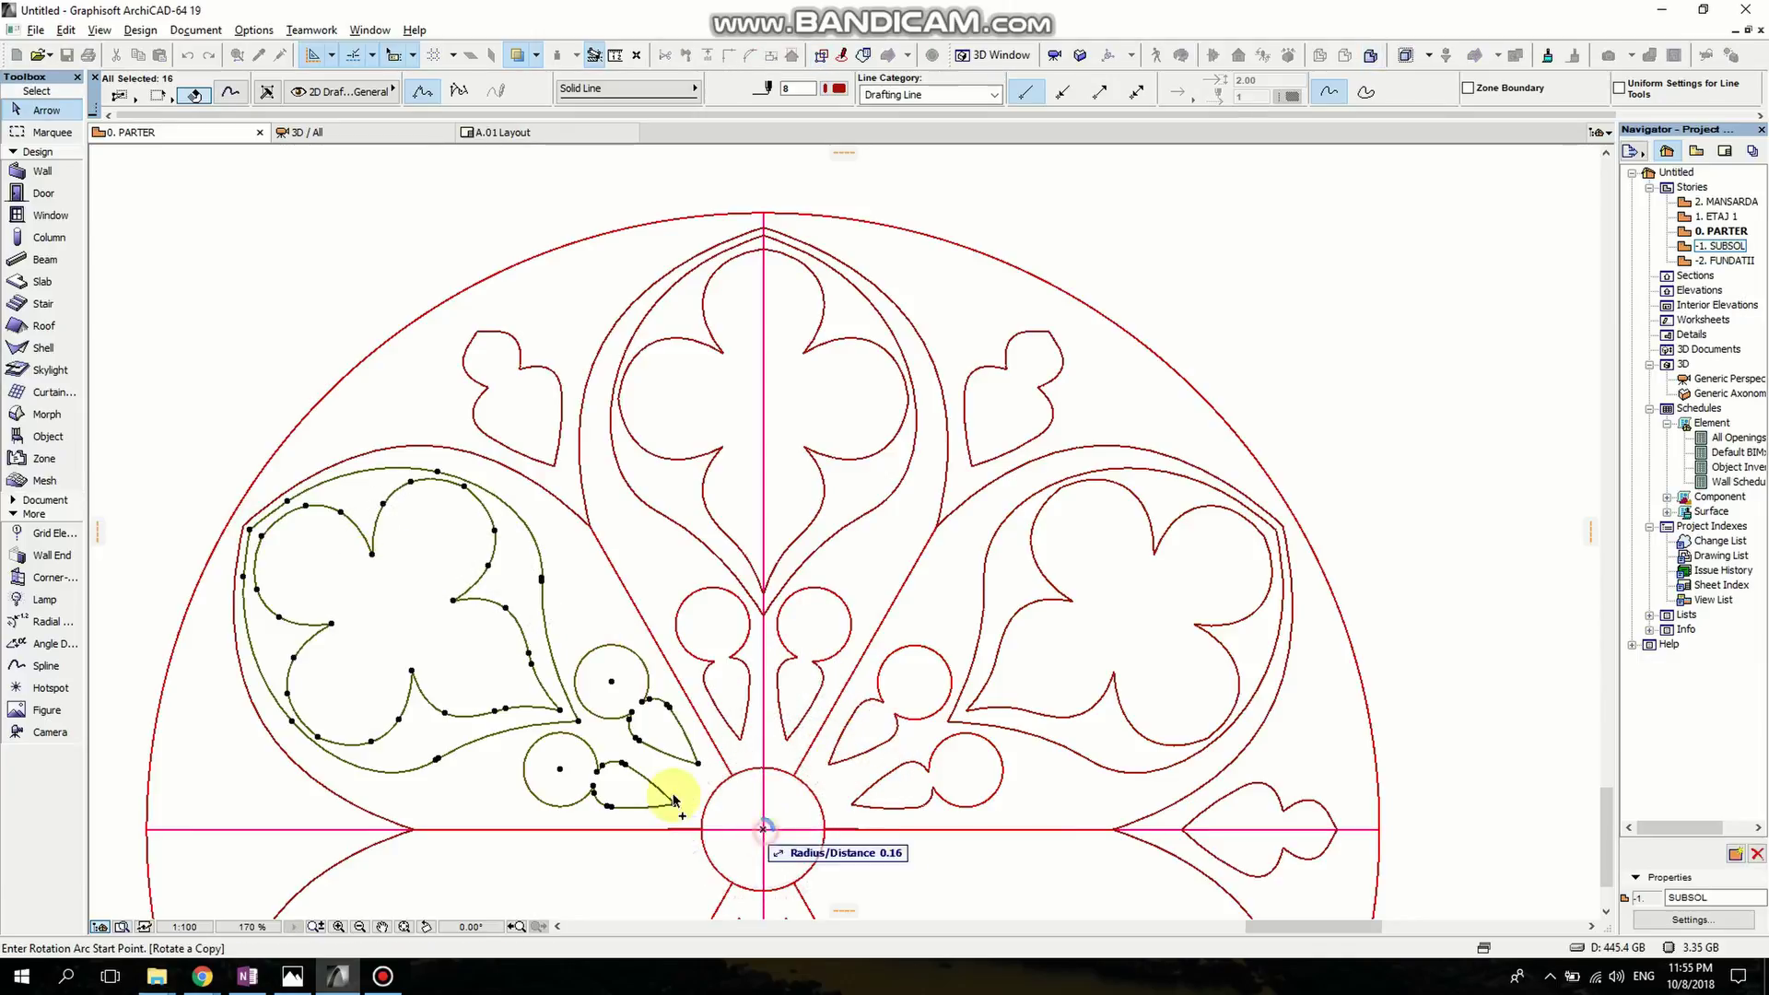
pyautogui.click(250, 532)
pyautogui.moveTo(298, 637); pyautogui.dragTo(307, 175, button='middle')
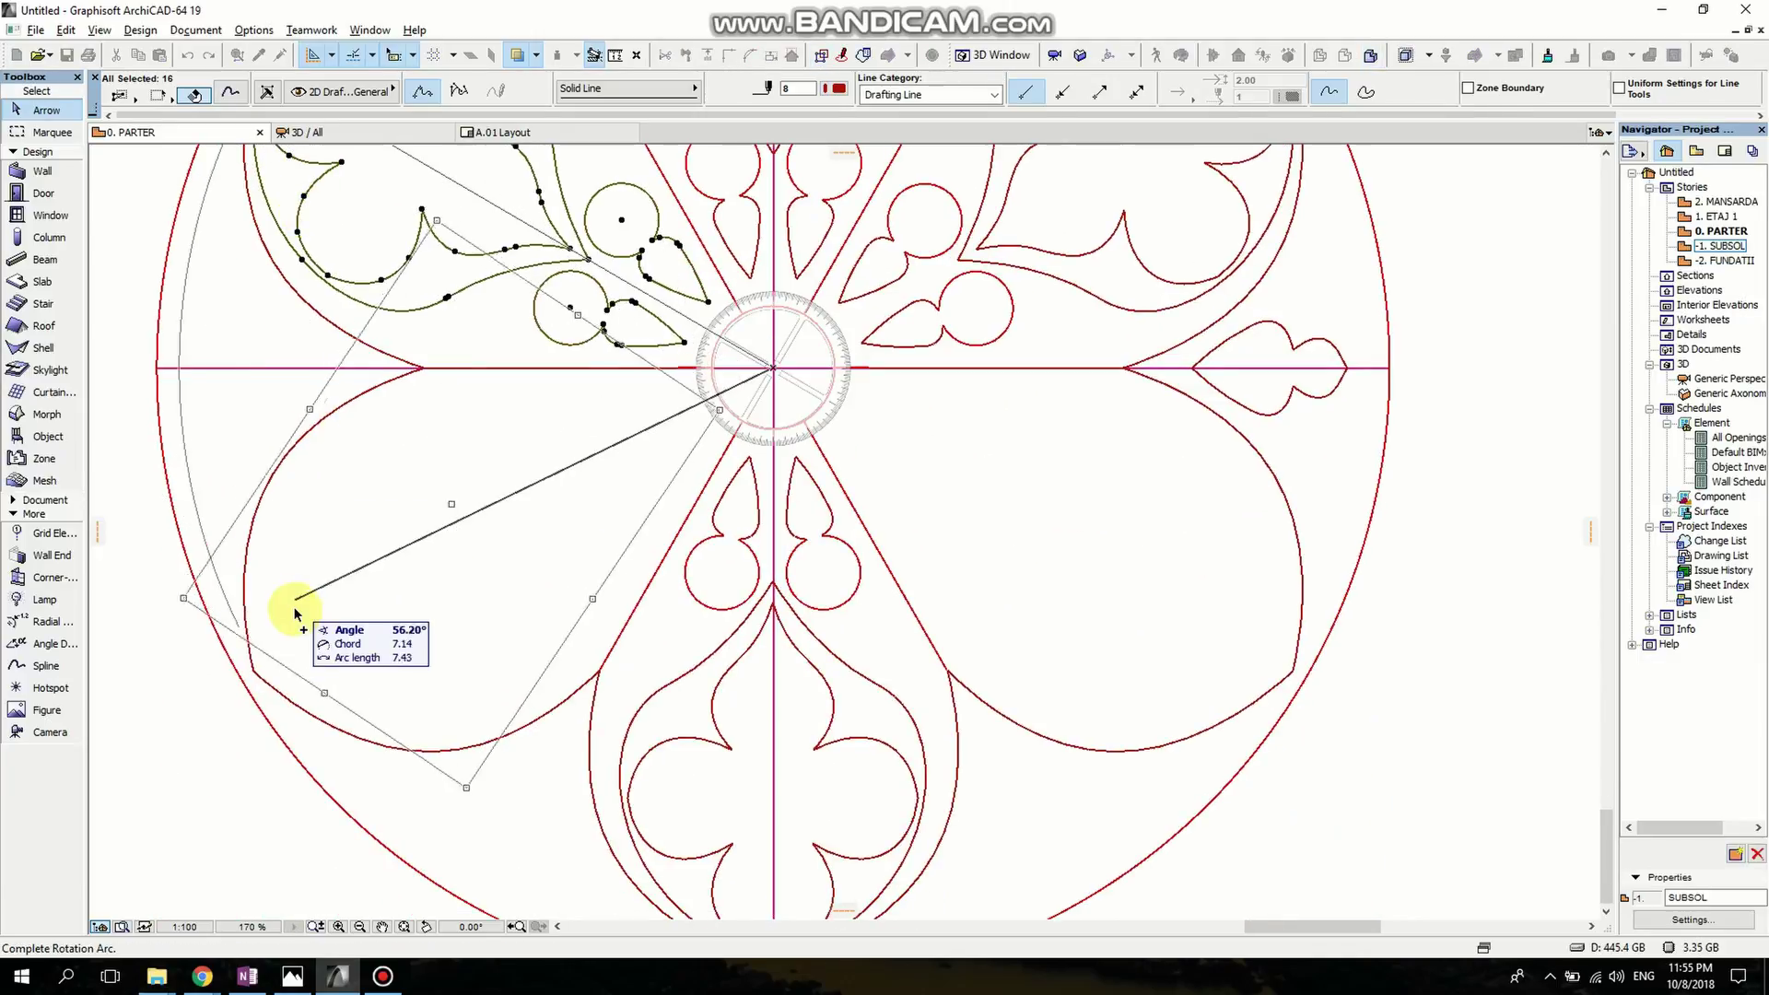
pyautogui.click(256, 676)
# Rotate a copy of the lower-left petal's inner tracery about the rose's centre into the lower-right petal and clear the selection.
pyautogui.scroll(-3, 257, 672)
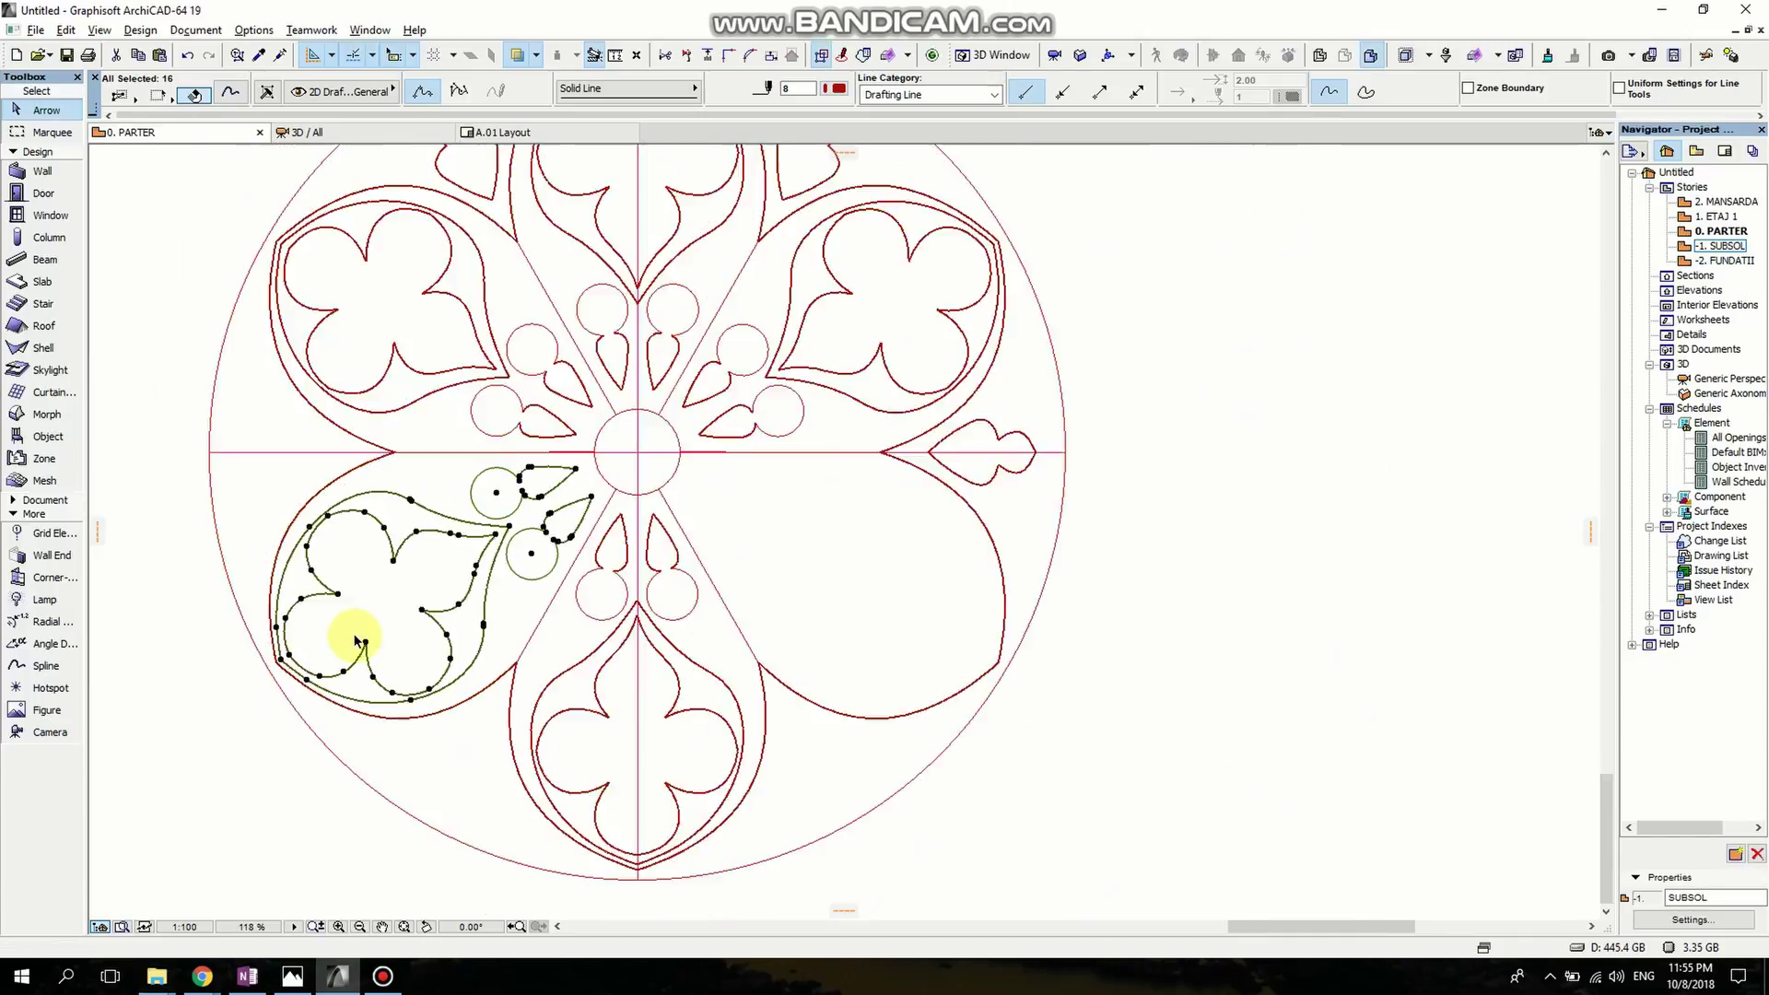
pyautogui.hotkey('ctrl', 'alt', 'e')
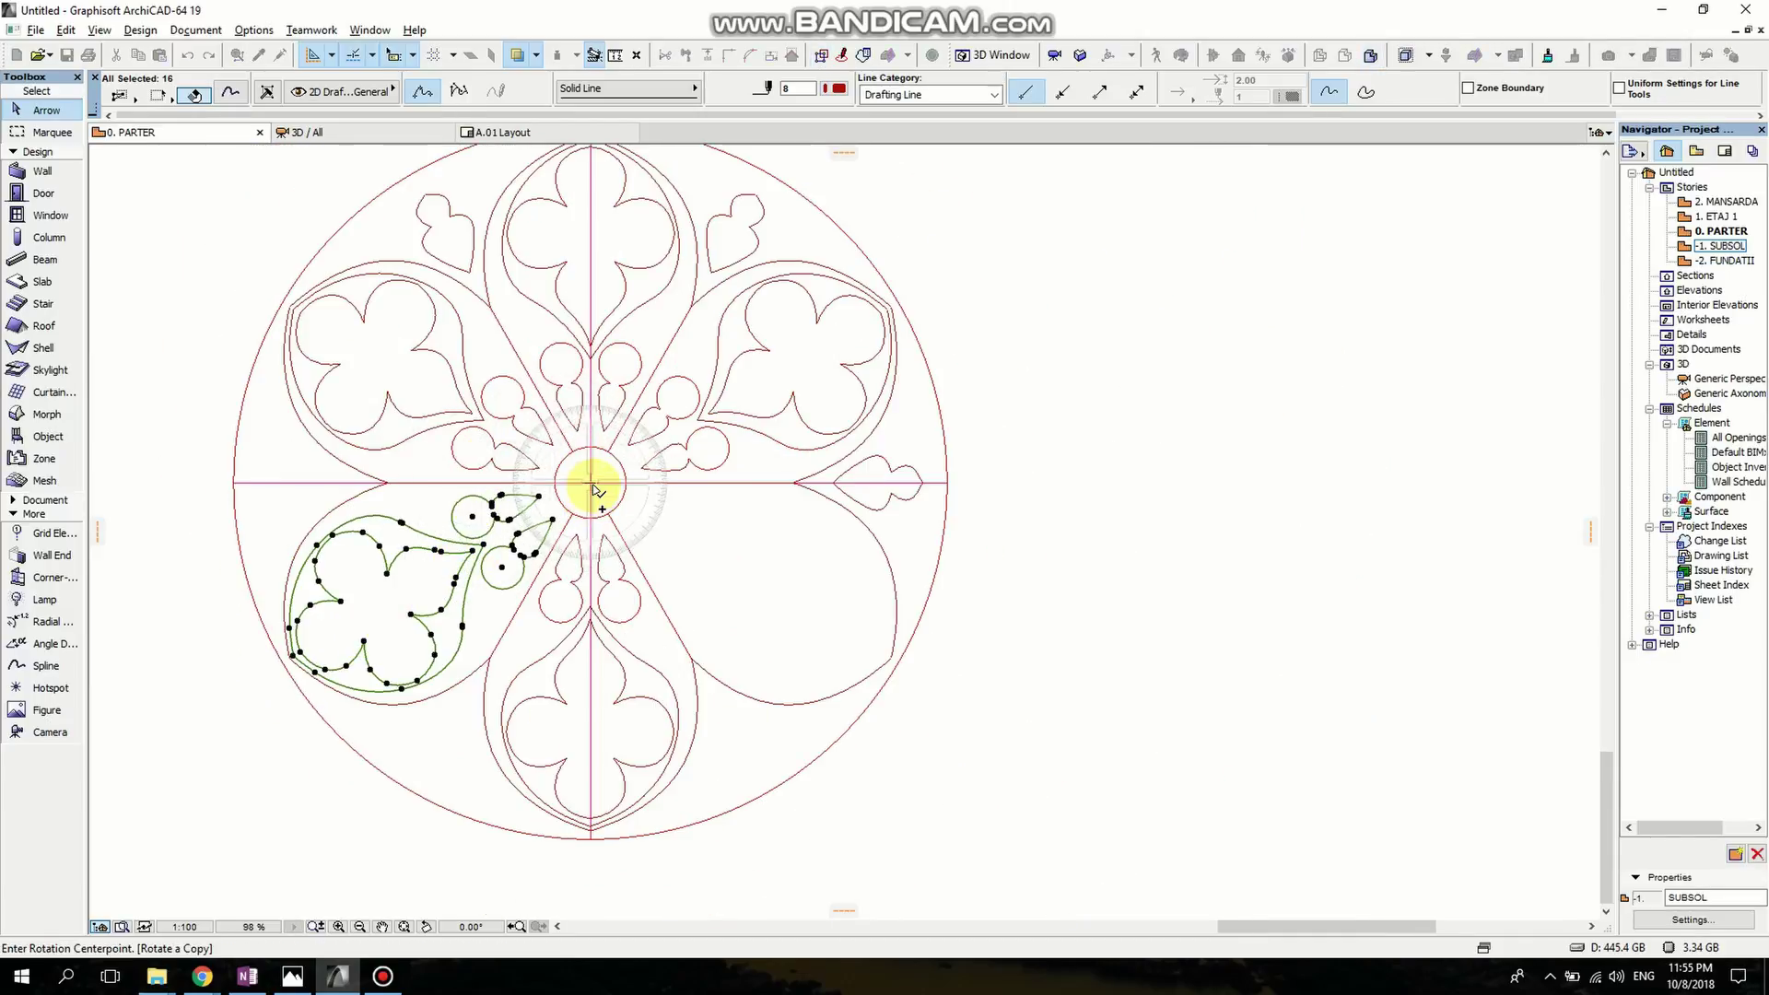
pyautogui.click(591, 482)
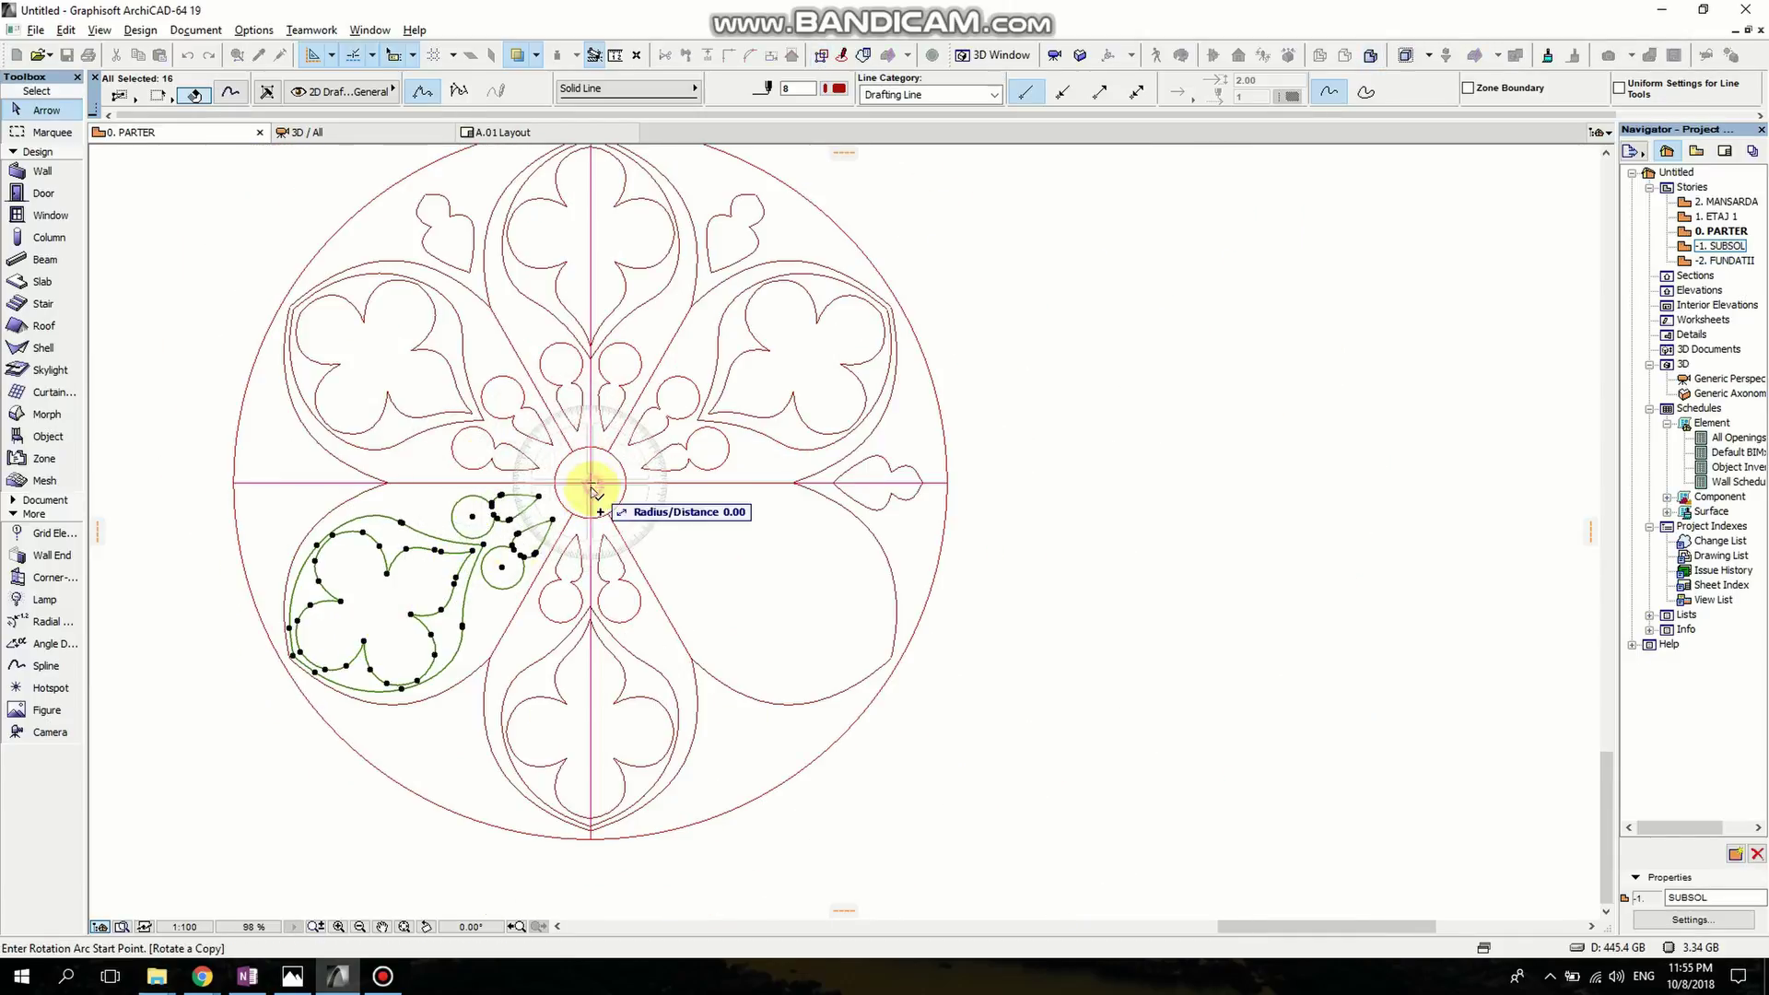
pyautogui.click(296, 654)
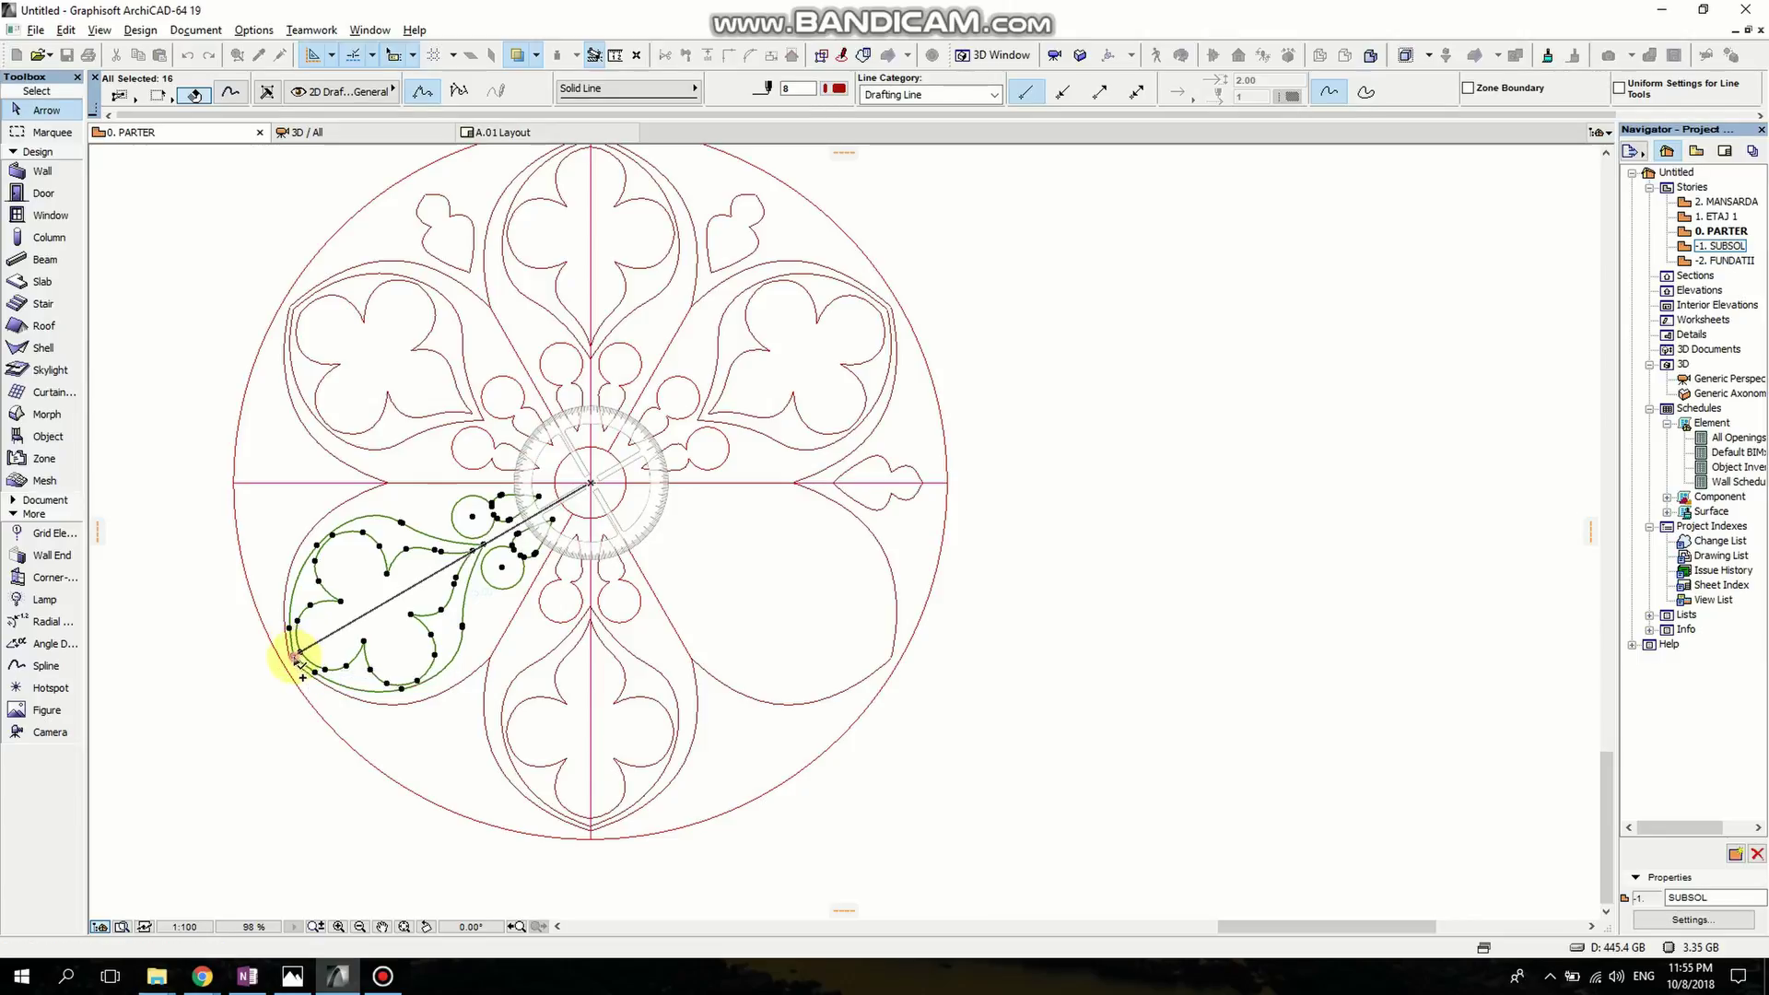
pyautogui.click(899, 680)
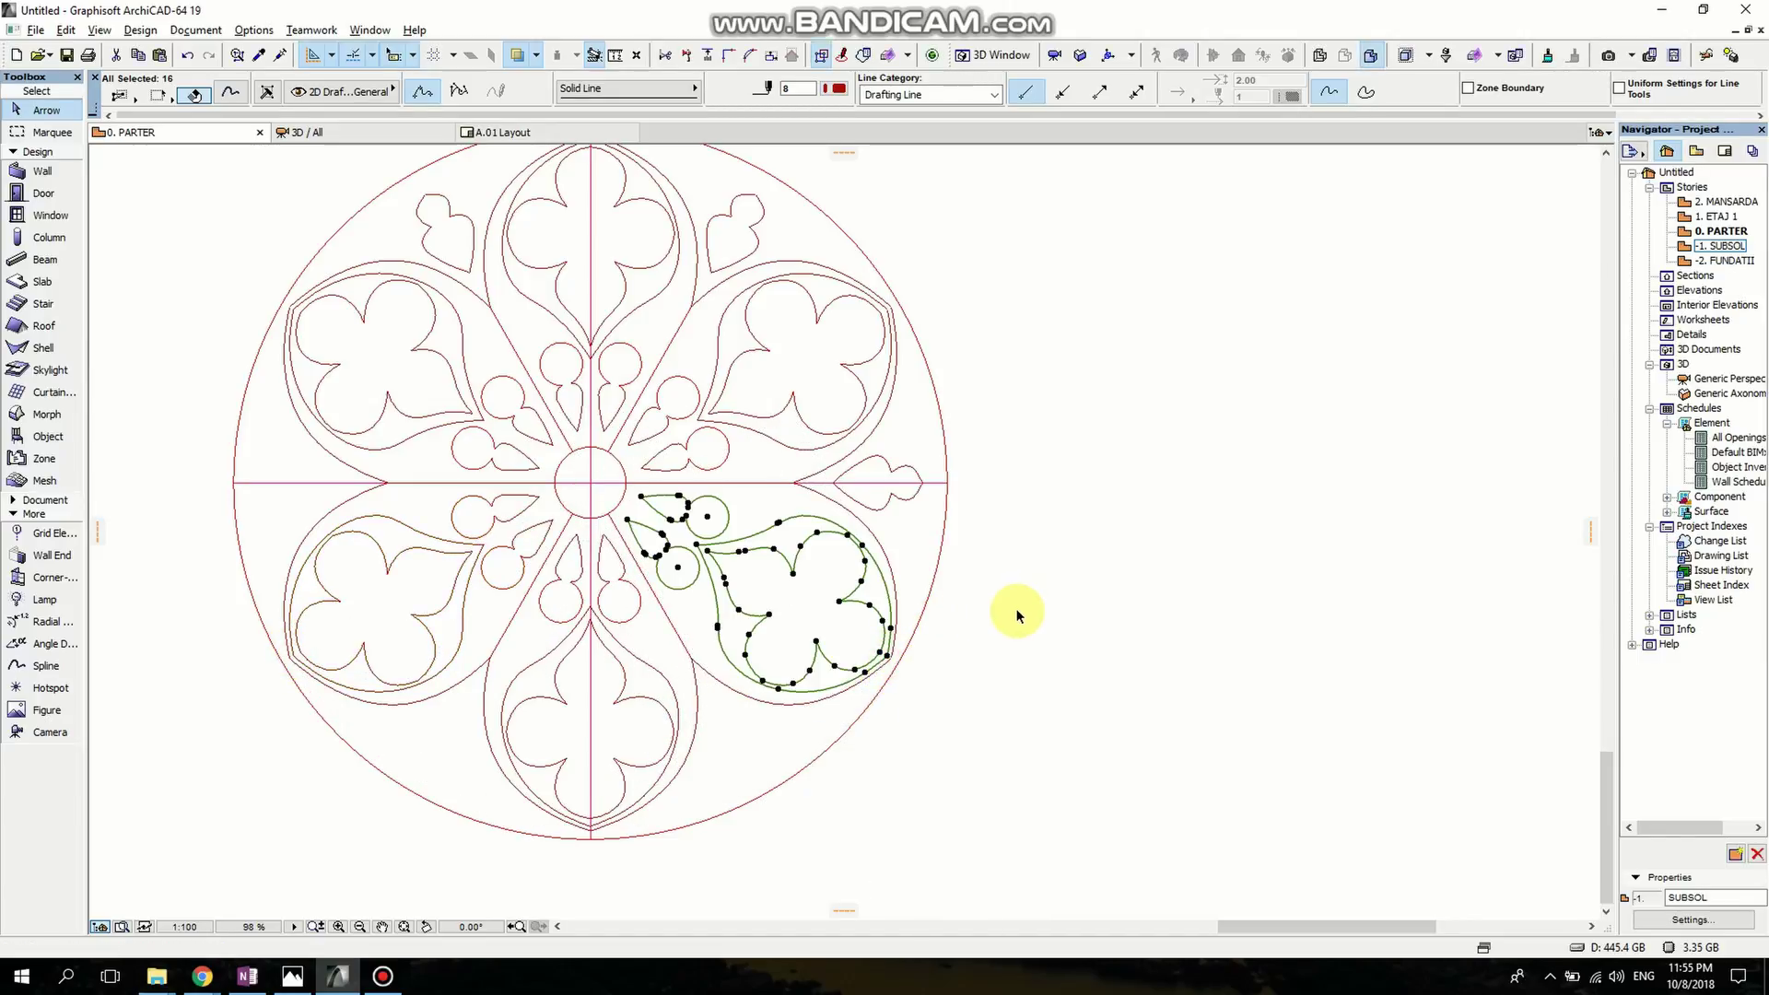
pyautogui.click(1018, 615)
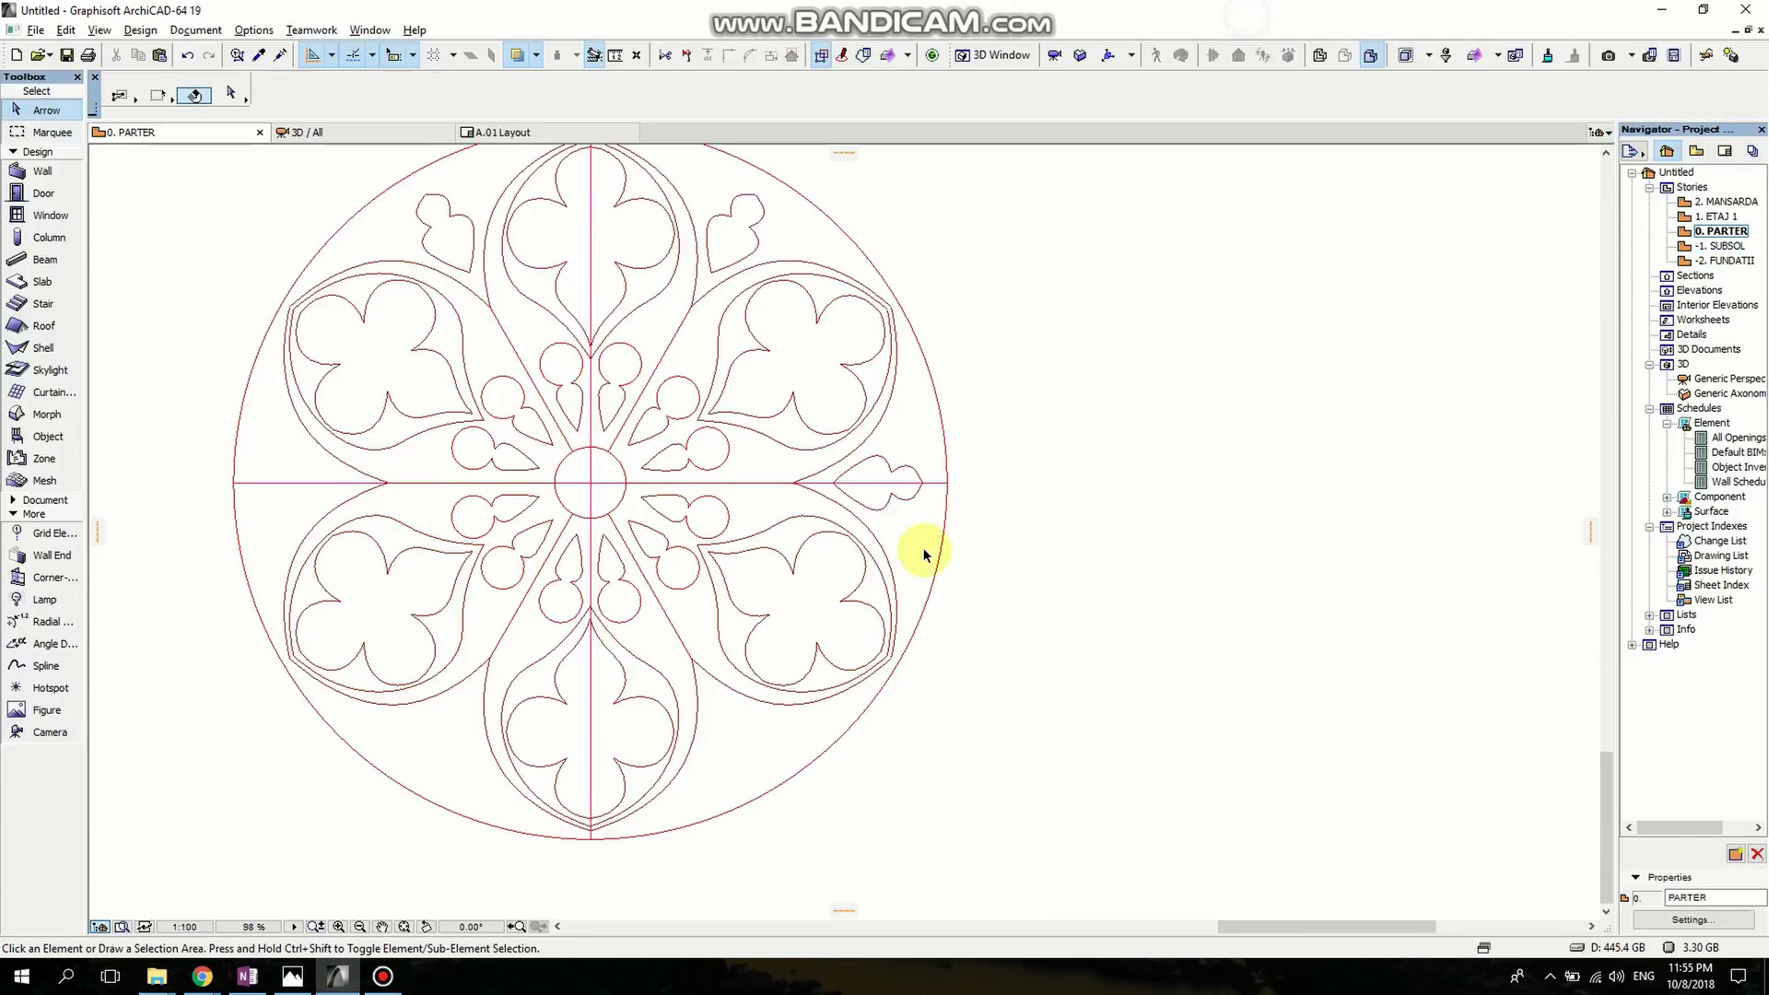
# Mirror copies of the two small openings flanking the top petal about the horizontal axis into the gaps beside the bottom petal.
pyautogui.moveTo(877, 590); pyautogui.dragTo(1013, 617, button='middle')
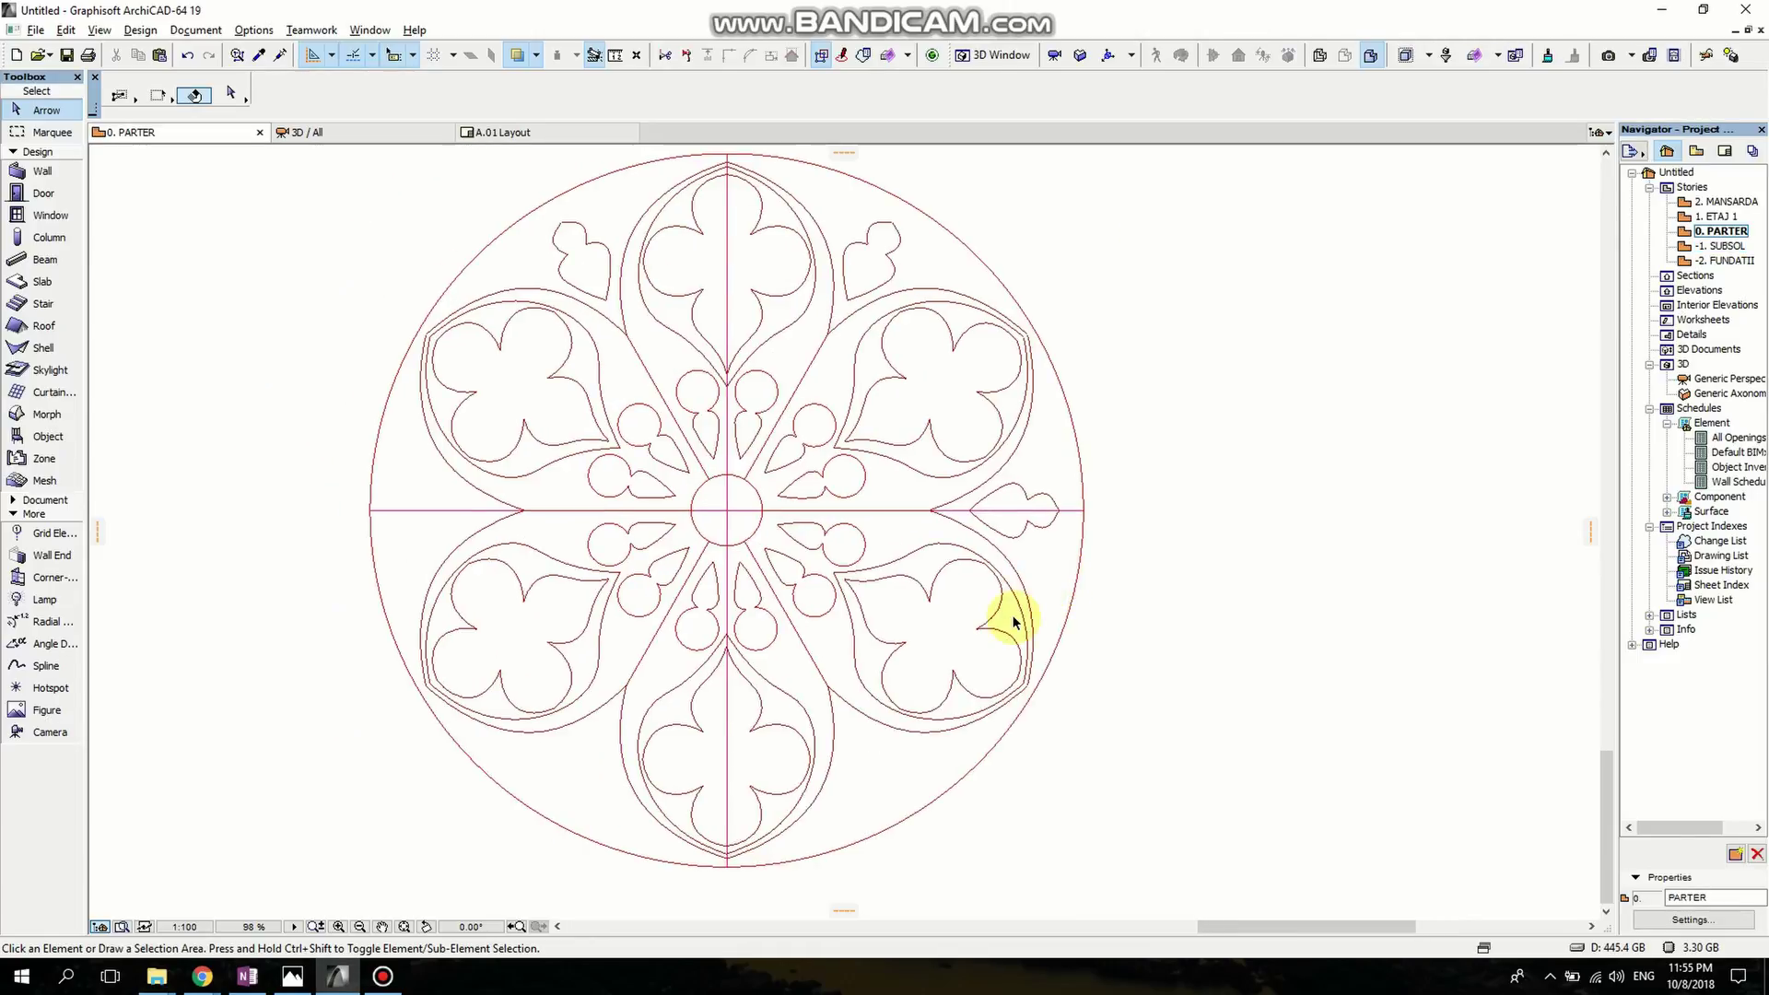
pyautogui.moveTo(859, 403); pyautogui.dragTo(889, 446, button='middle')
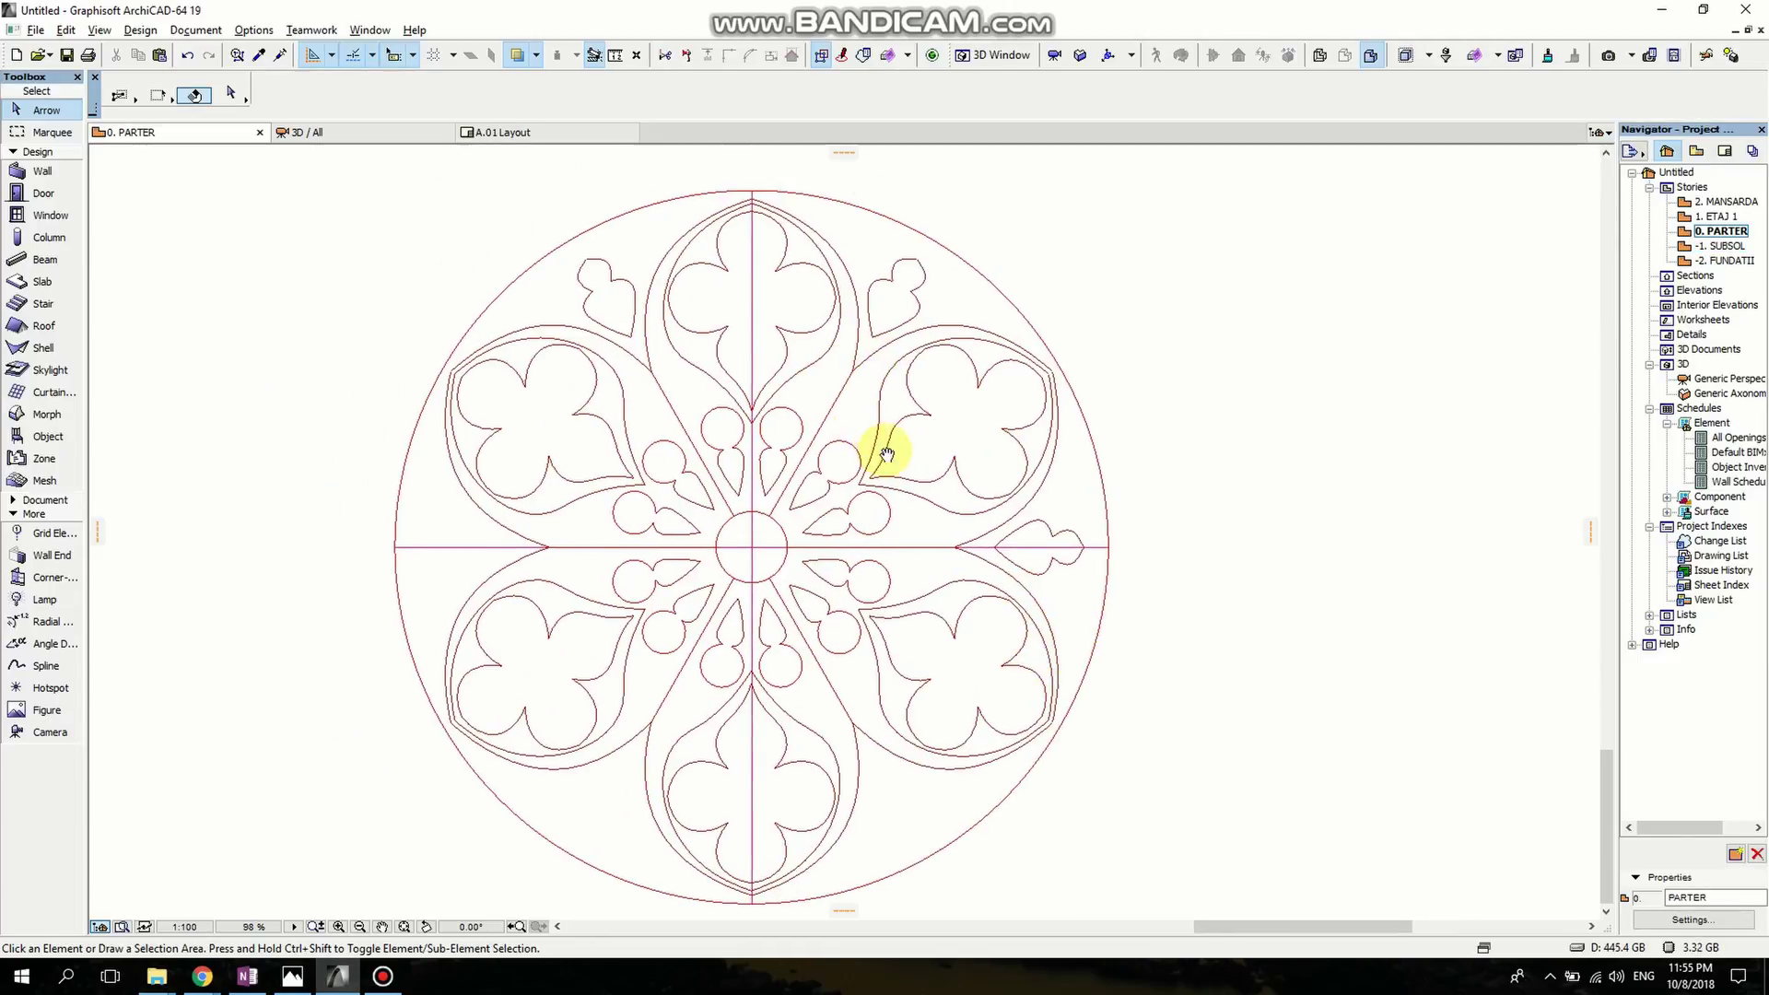
pyautogui.click(887, 262)
pyautogui.click(949, 311)
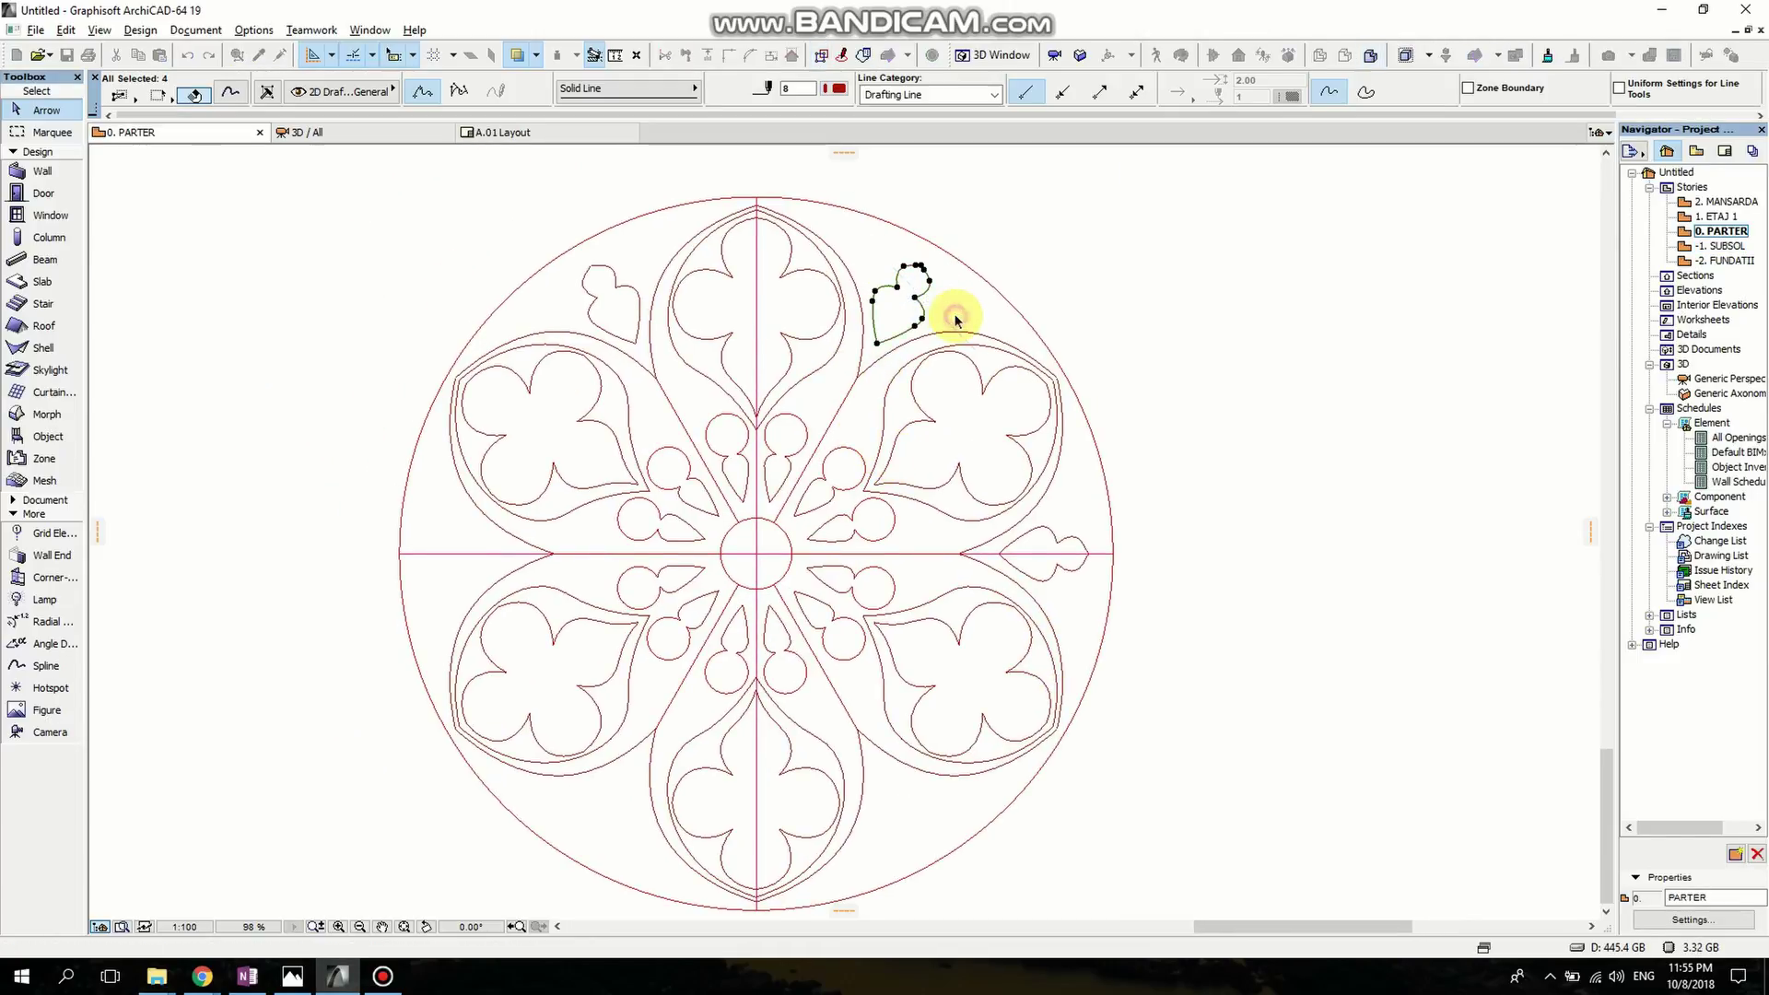
pyautogui.keyDown('shift'); pyautogui.click(571, 283); pyautogui.keyUp('shift')
pyautogui.keyDown('shift'); pyautogui.click(644, 308); pyautogui.keyUp('shift')
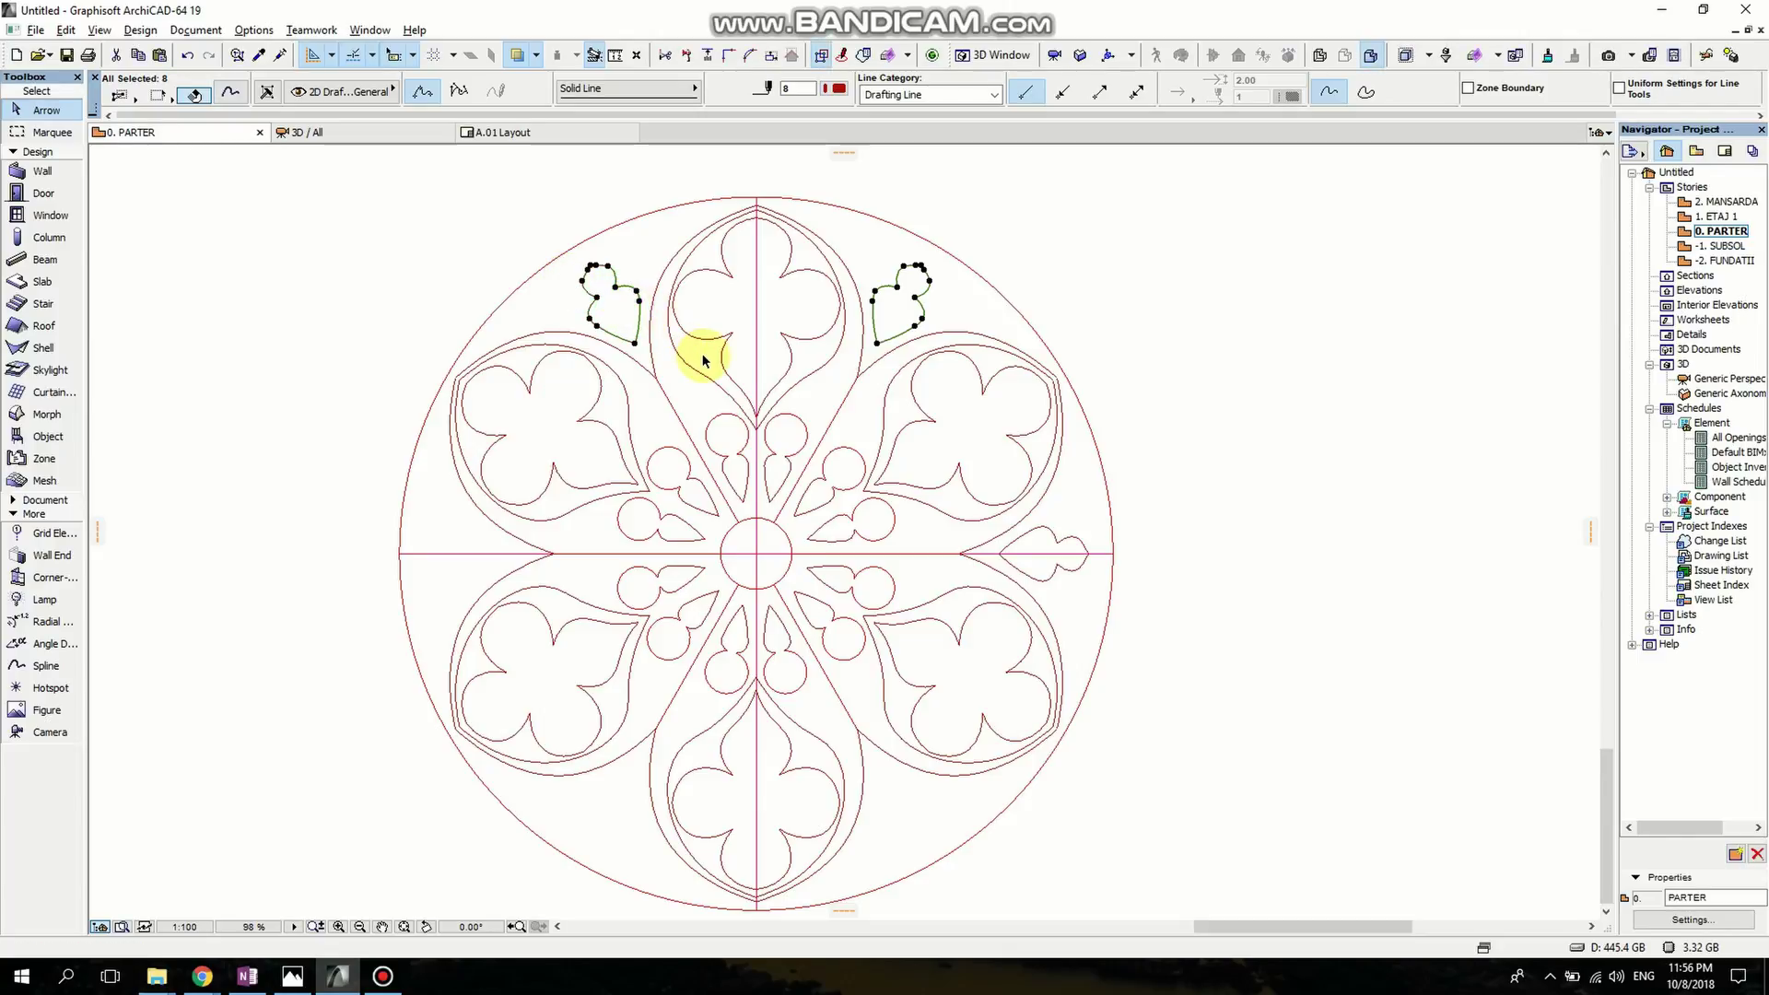
pyautogui.hotkey('ctrl', 'shift', 'm')
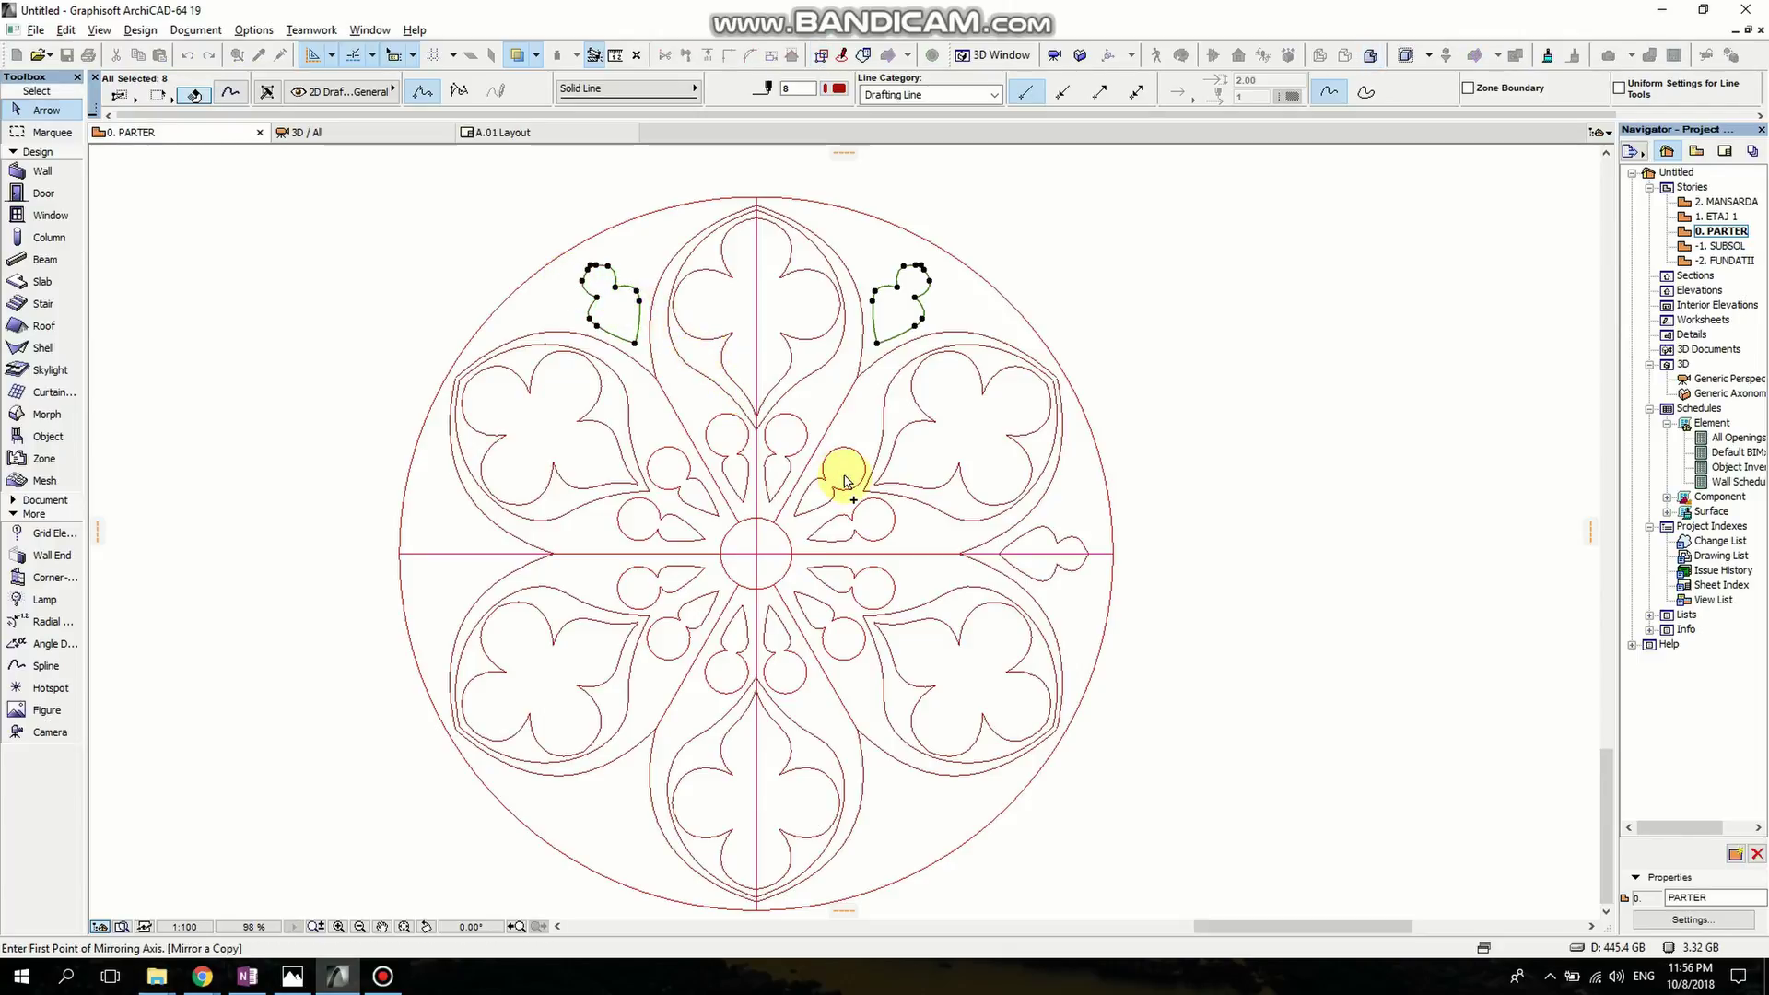
pyautogui.click(609, 558)
pyautogui.click(1047, 558)
pyautogui.click(1083, 579)
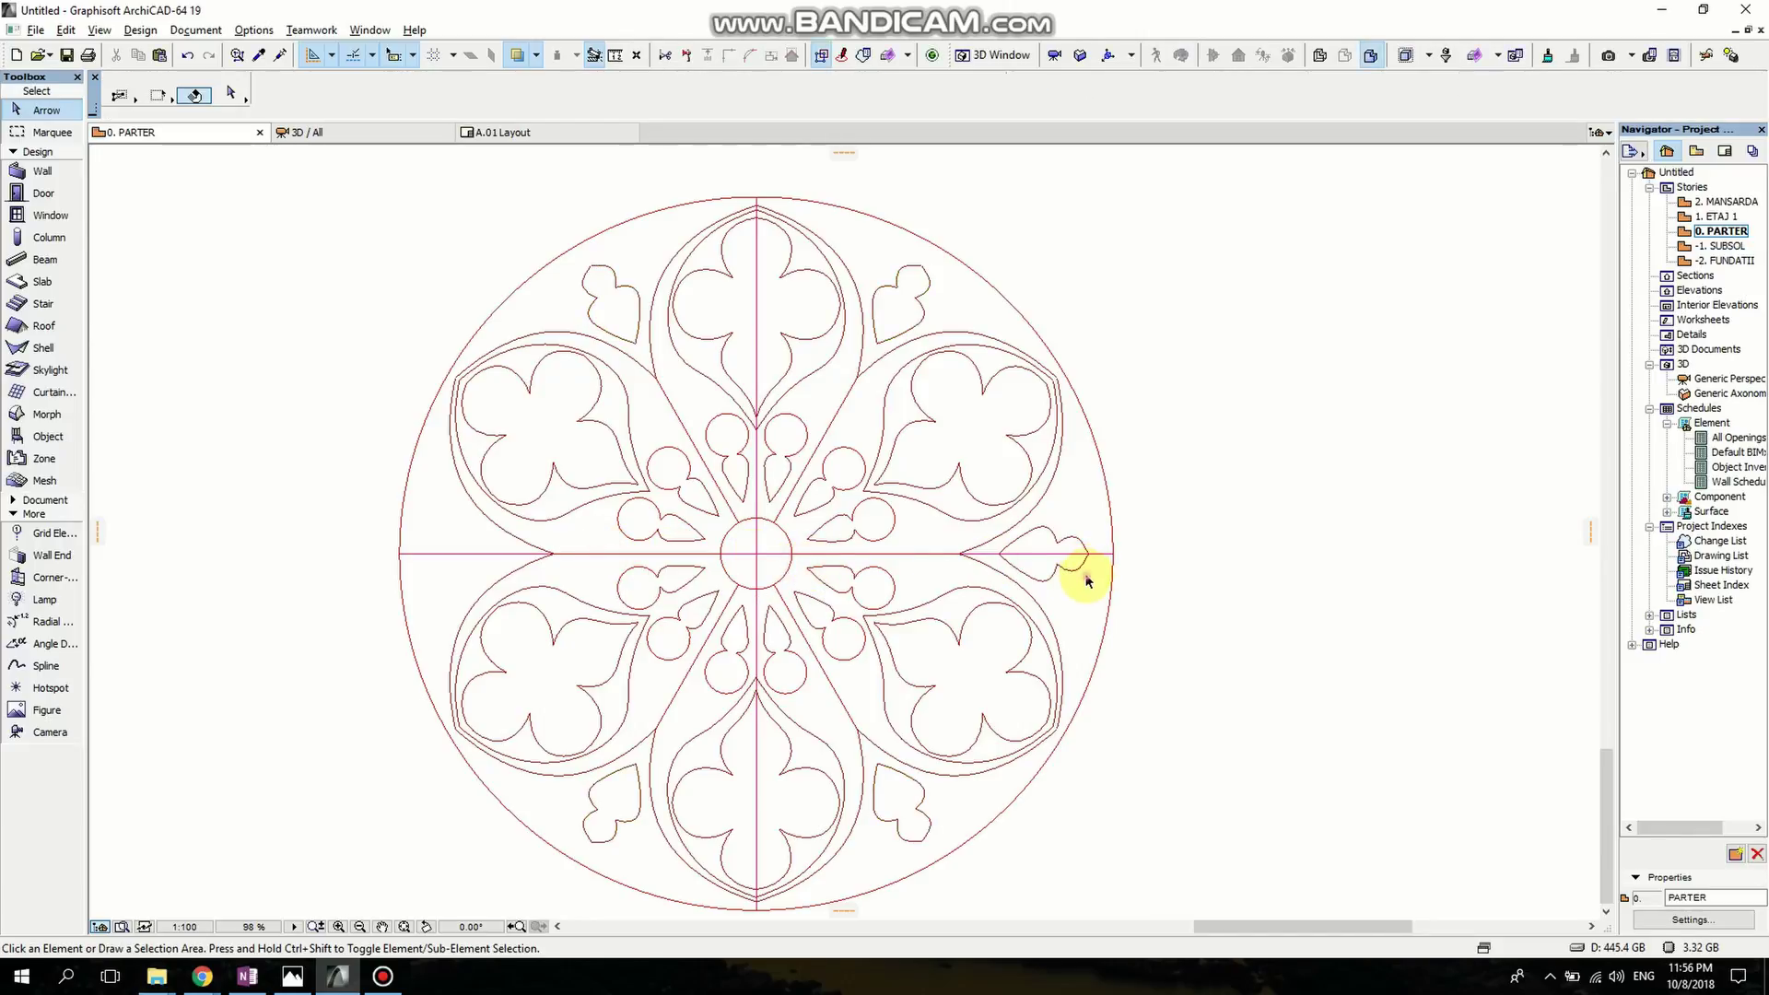
# Mirror a copy of the small opening on the horizontal axis, right of centre, about the vertical axis to the rose's left side.
pyautogui.click(1036, 567)
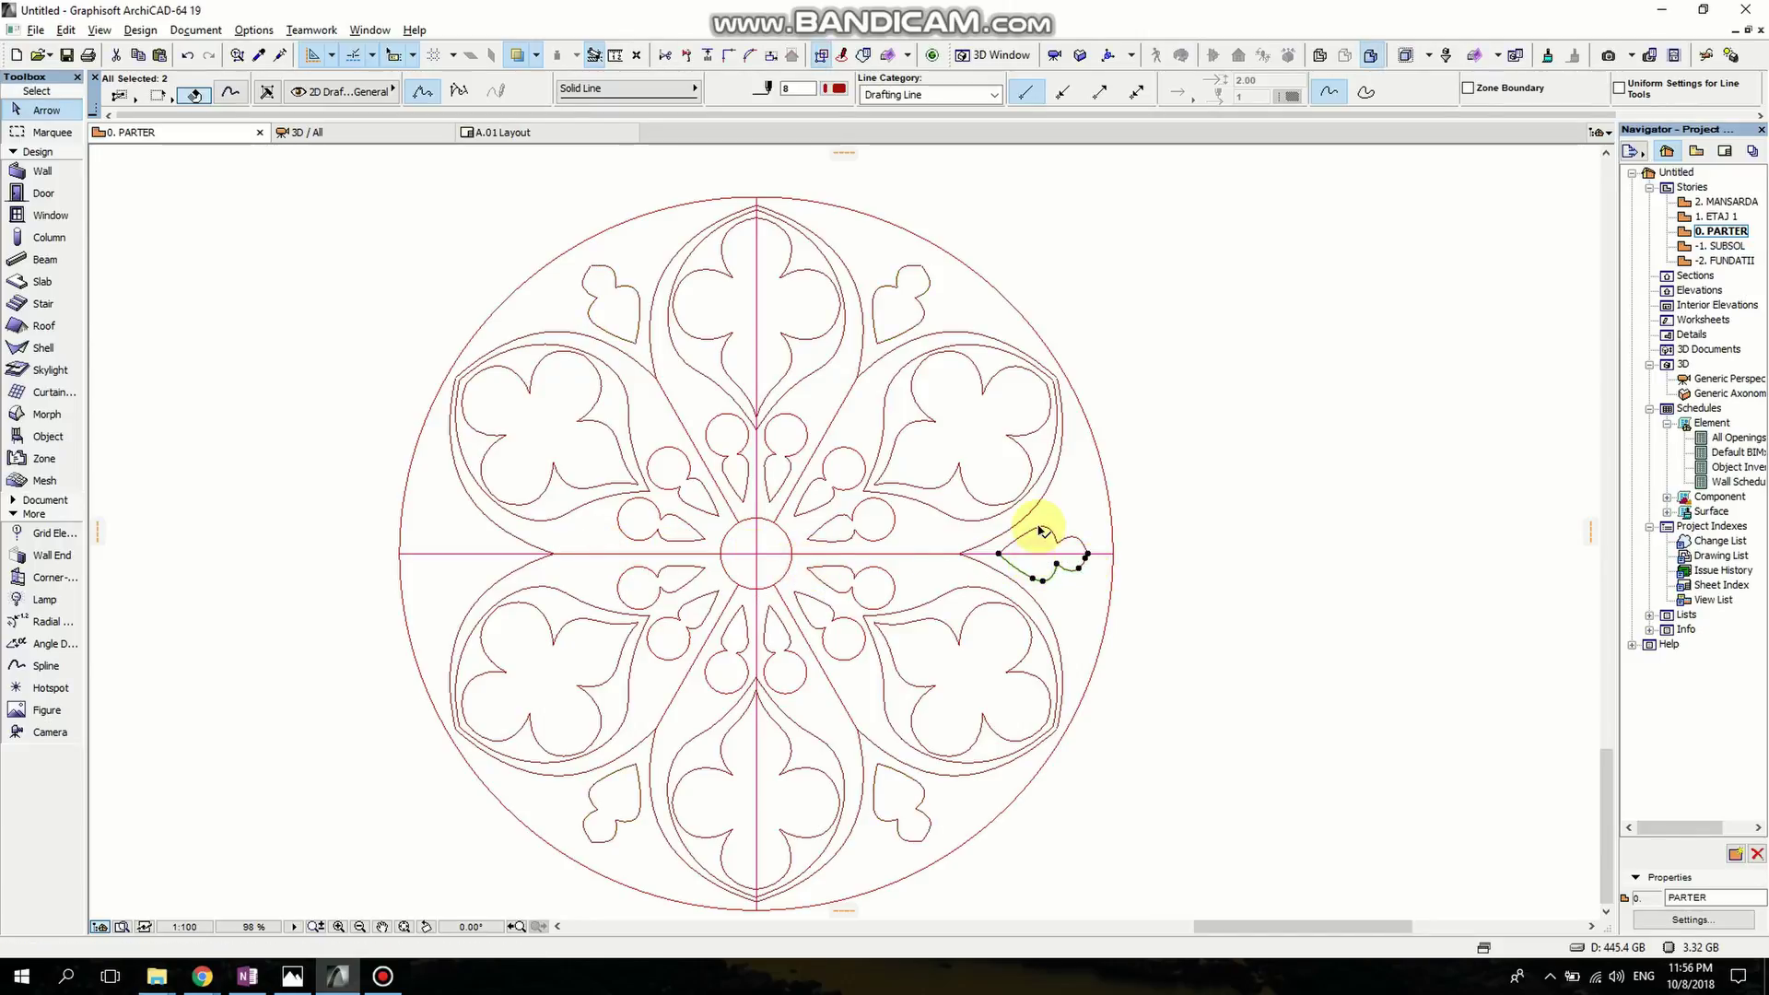
pyautogui.keyDown('shift'); pyautogui.click(1082, 545); pyautogui.keyUp('shift')
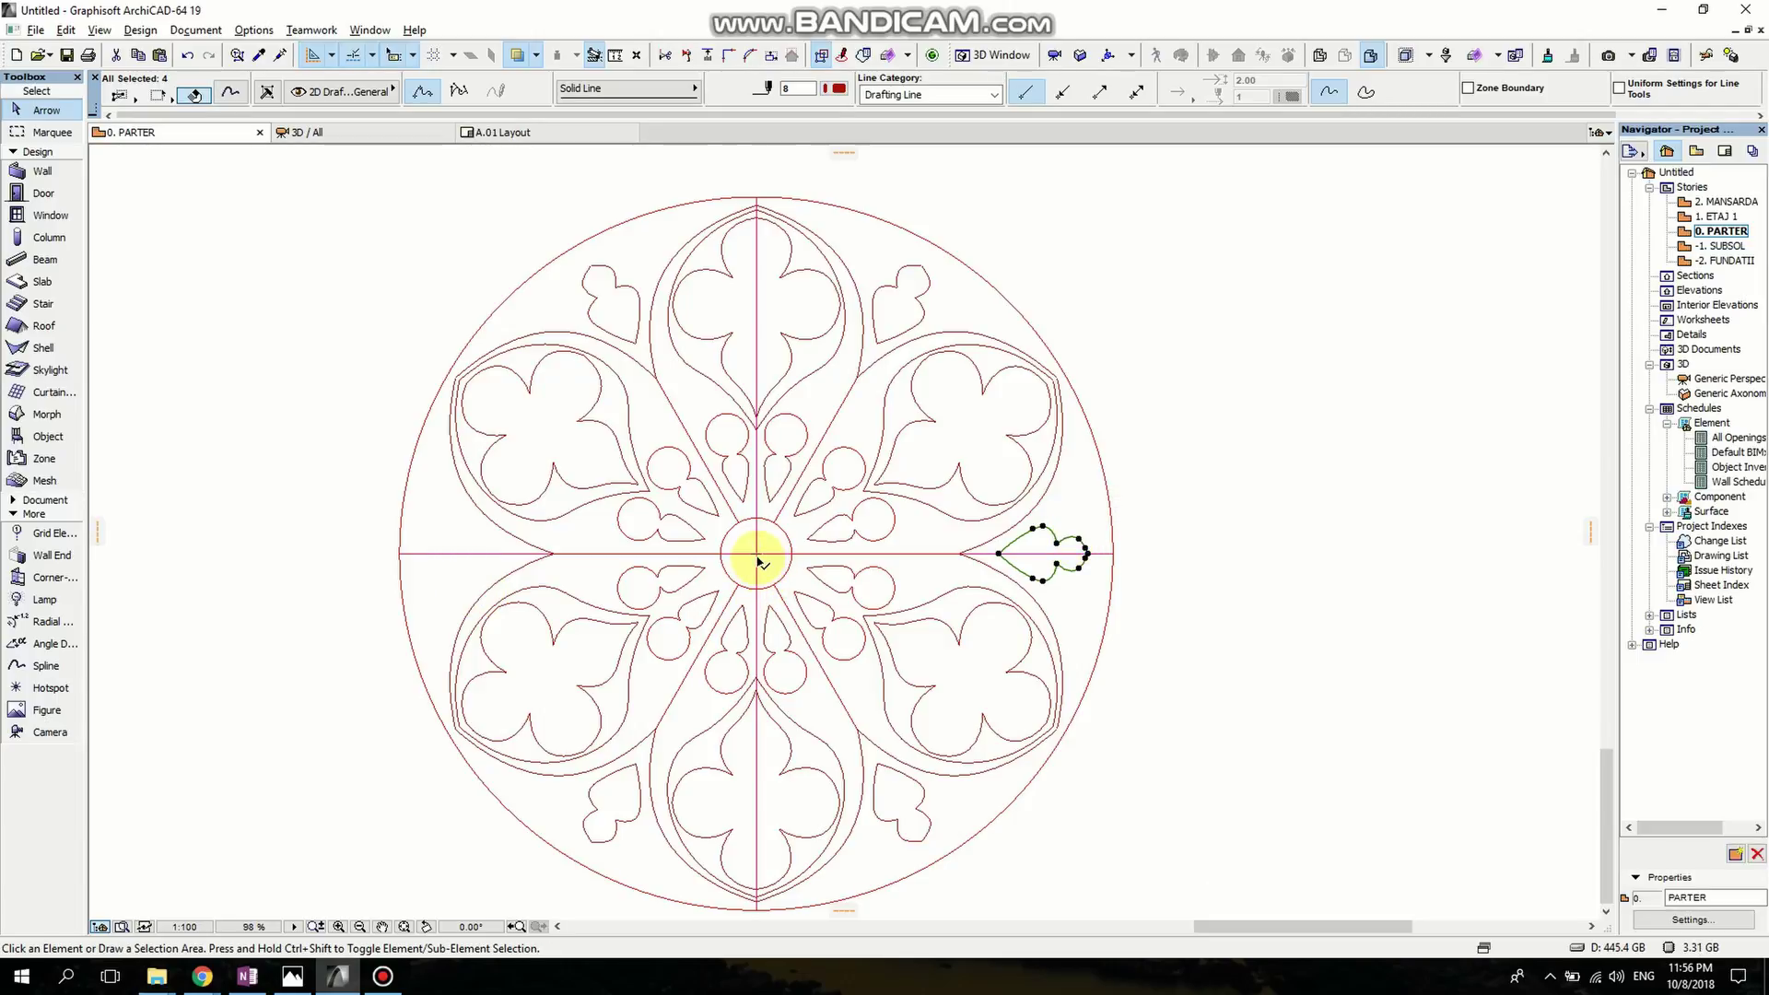
pyautogui.hotkey('ctrl', 'alt', 'm')
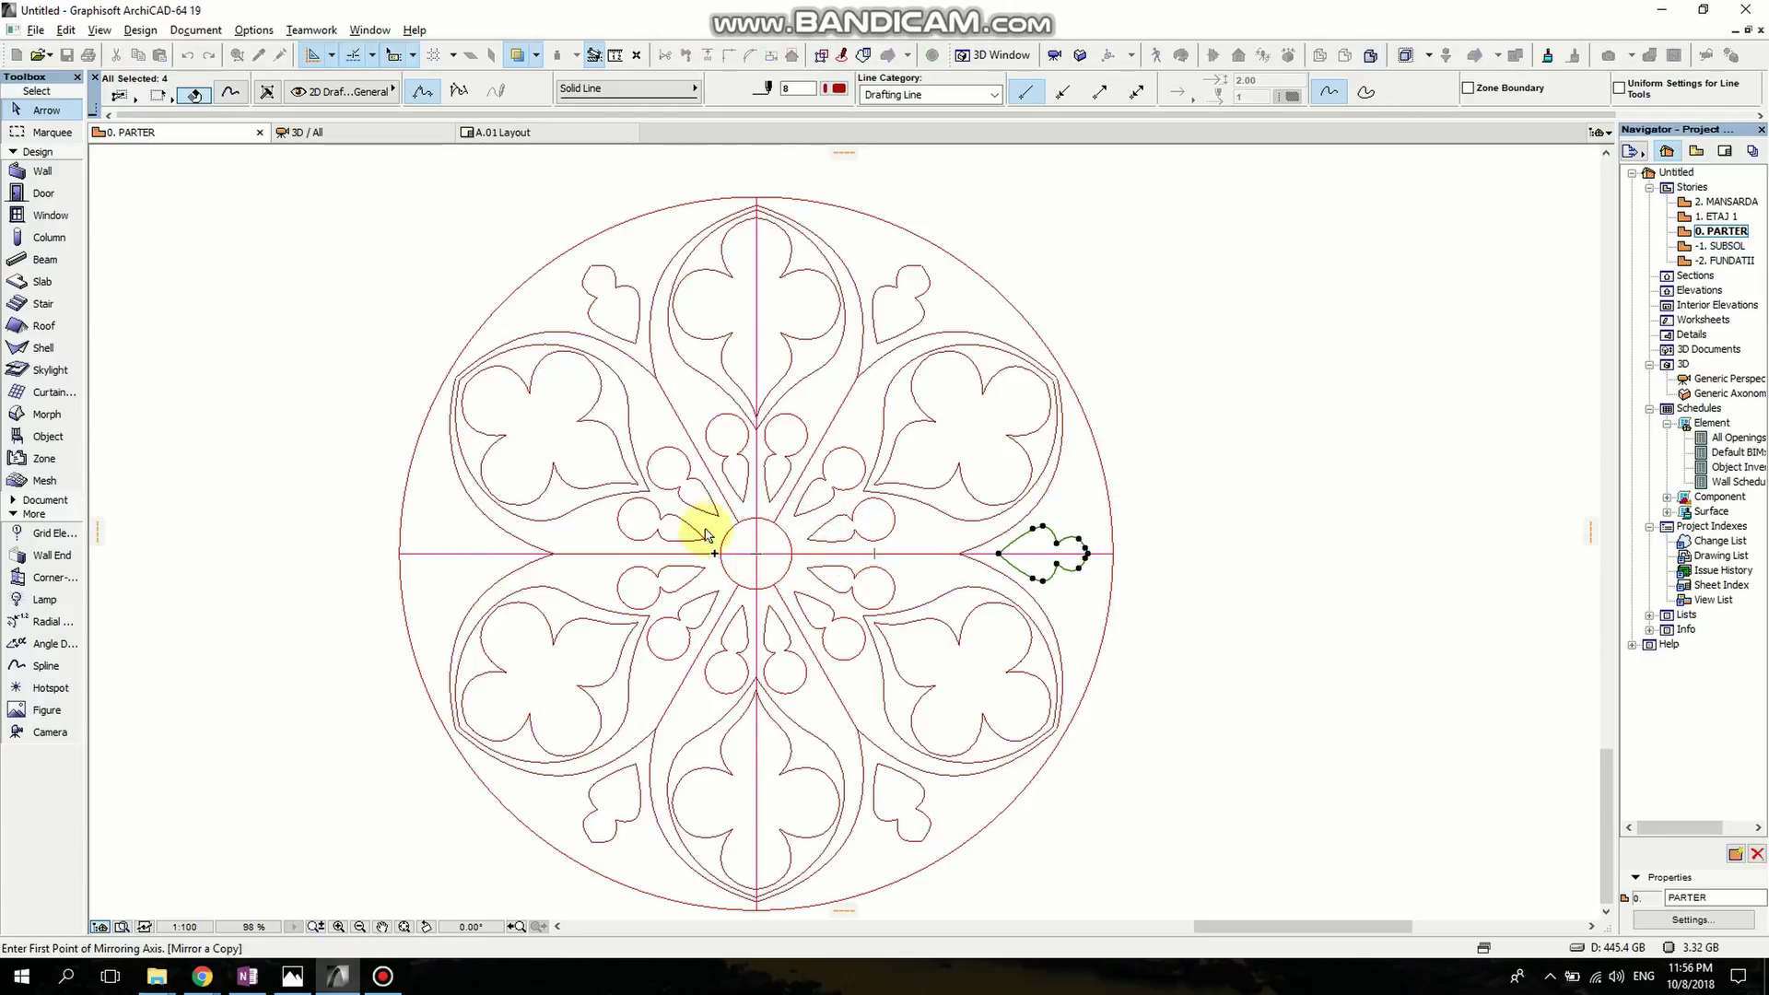
pyautogui.click(757, 554)
pyautogui.click(754, 519)
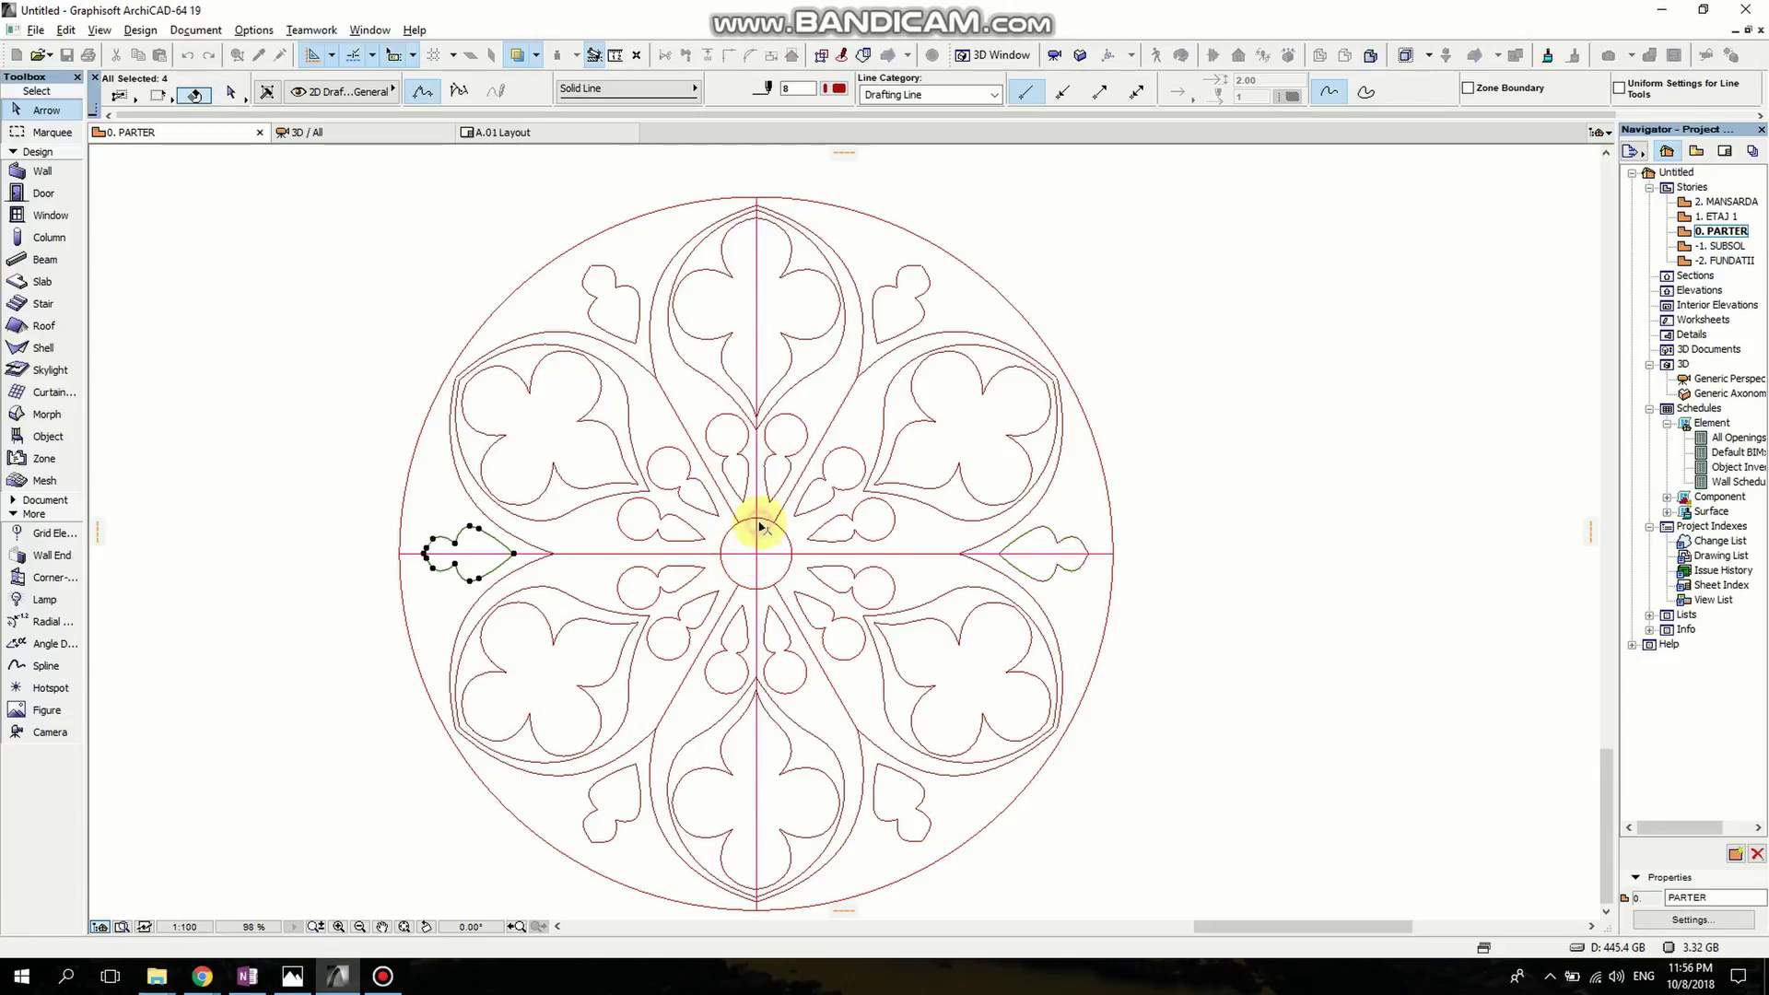
pyautogui.click(1316, 463)
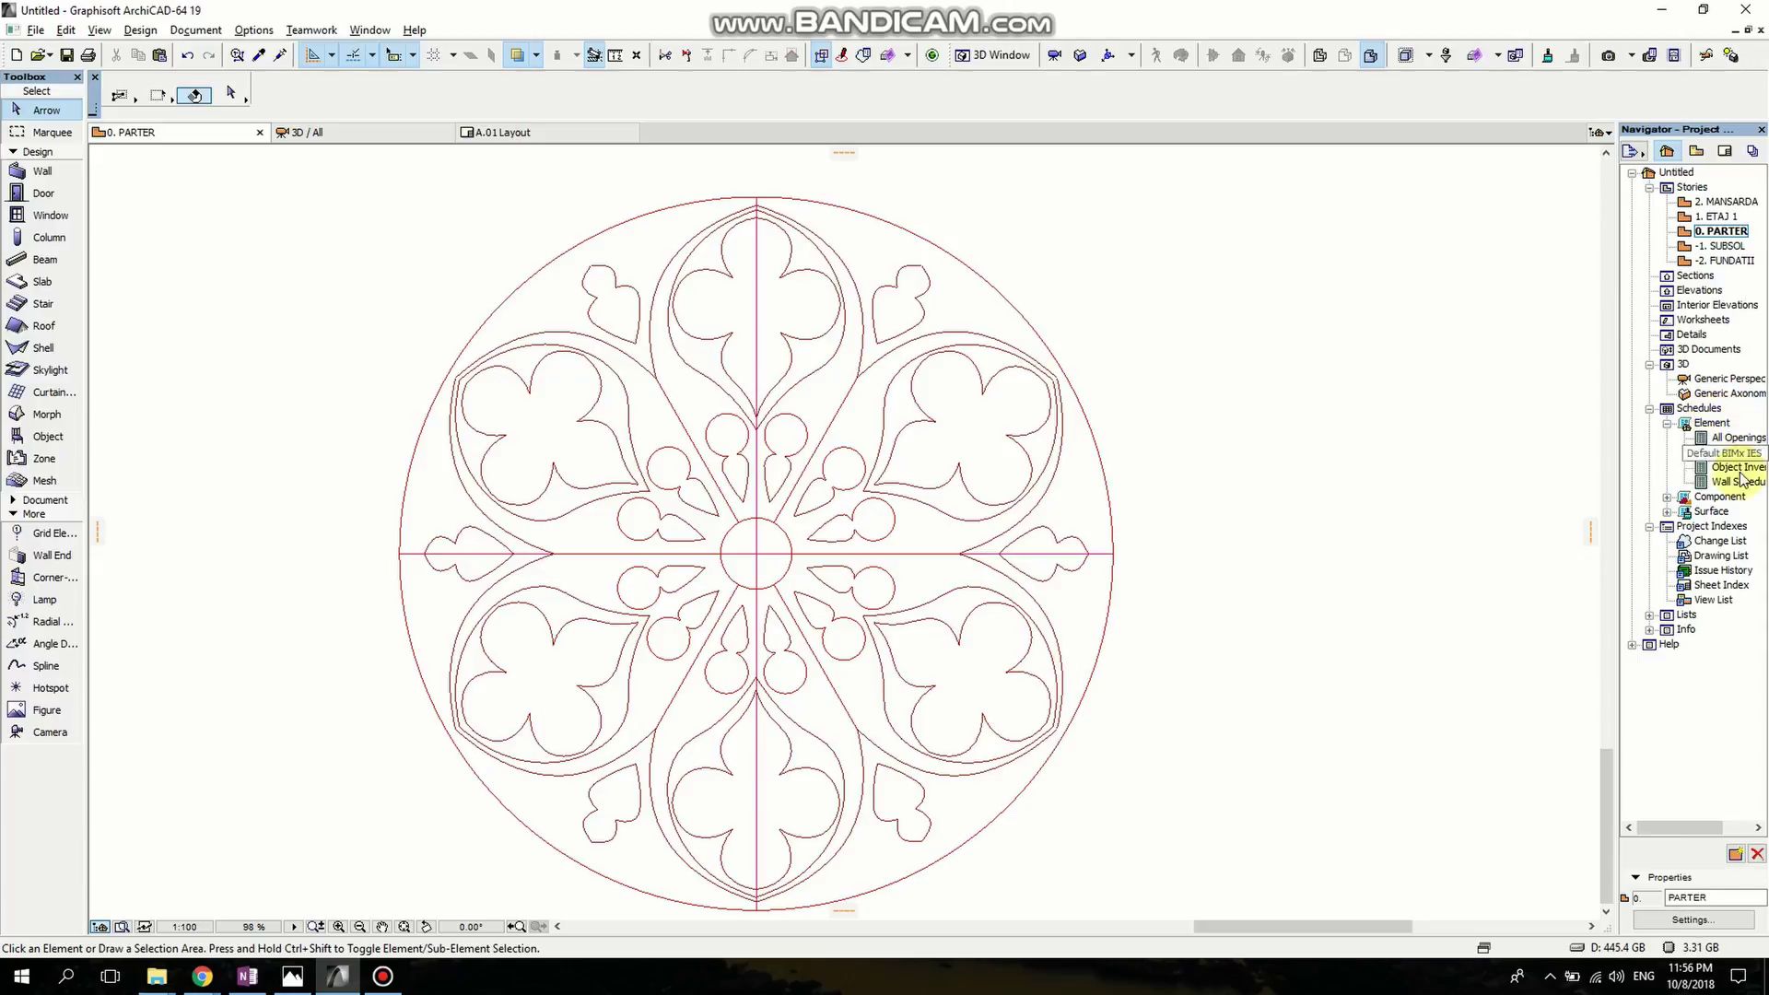
# Cut the reference image from the -1. SUBSOL story and paste it at its original location on the 0. PARTER story.
pyautogui.doubleClick(1727, 246)
pyautogui.click(788, 442)
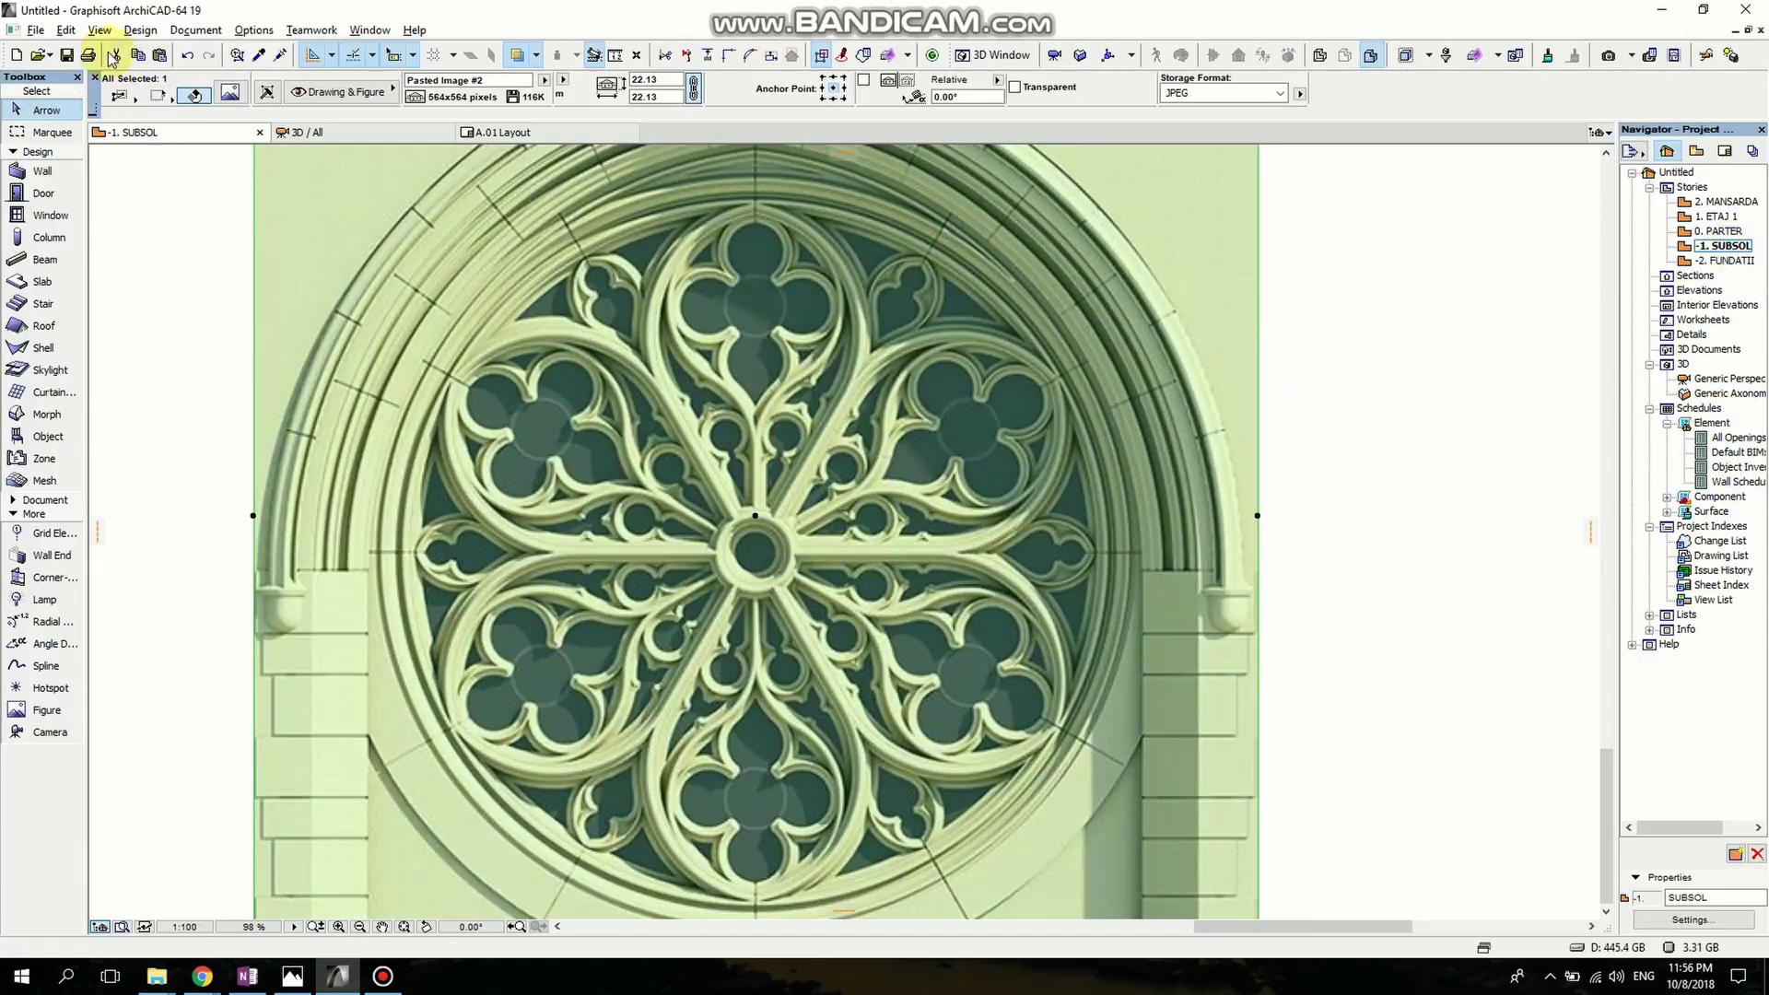
pyautogui.click(118, 55)
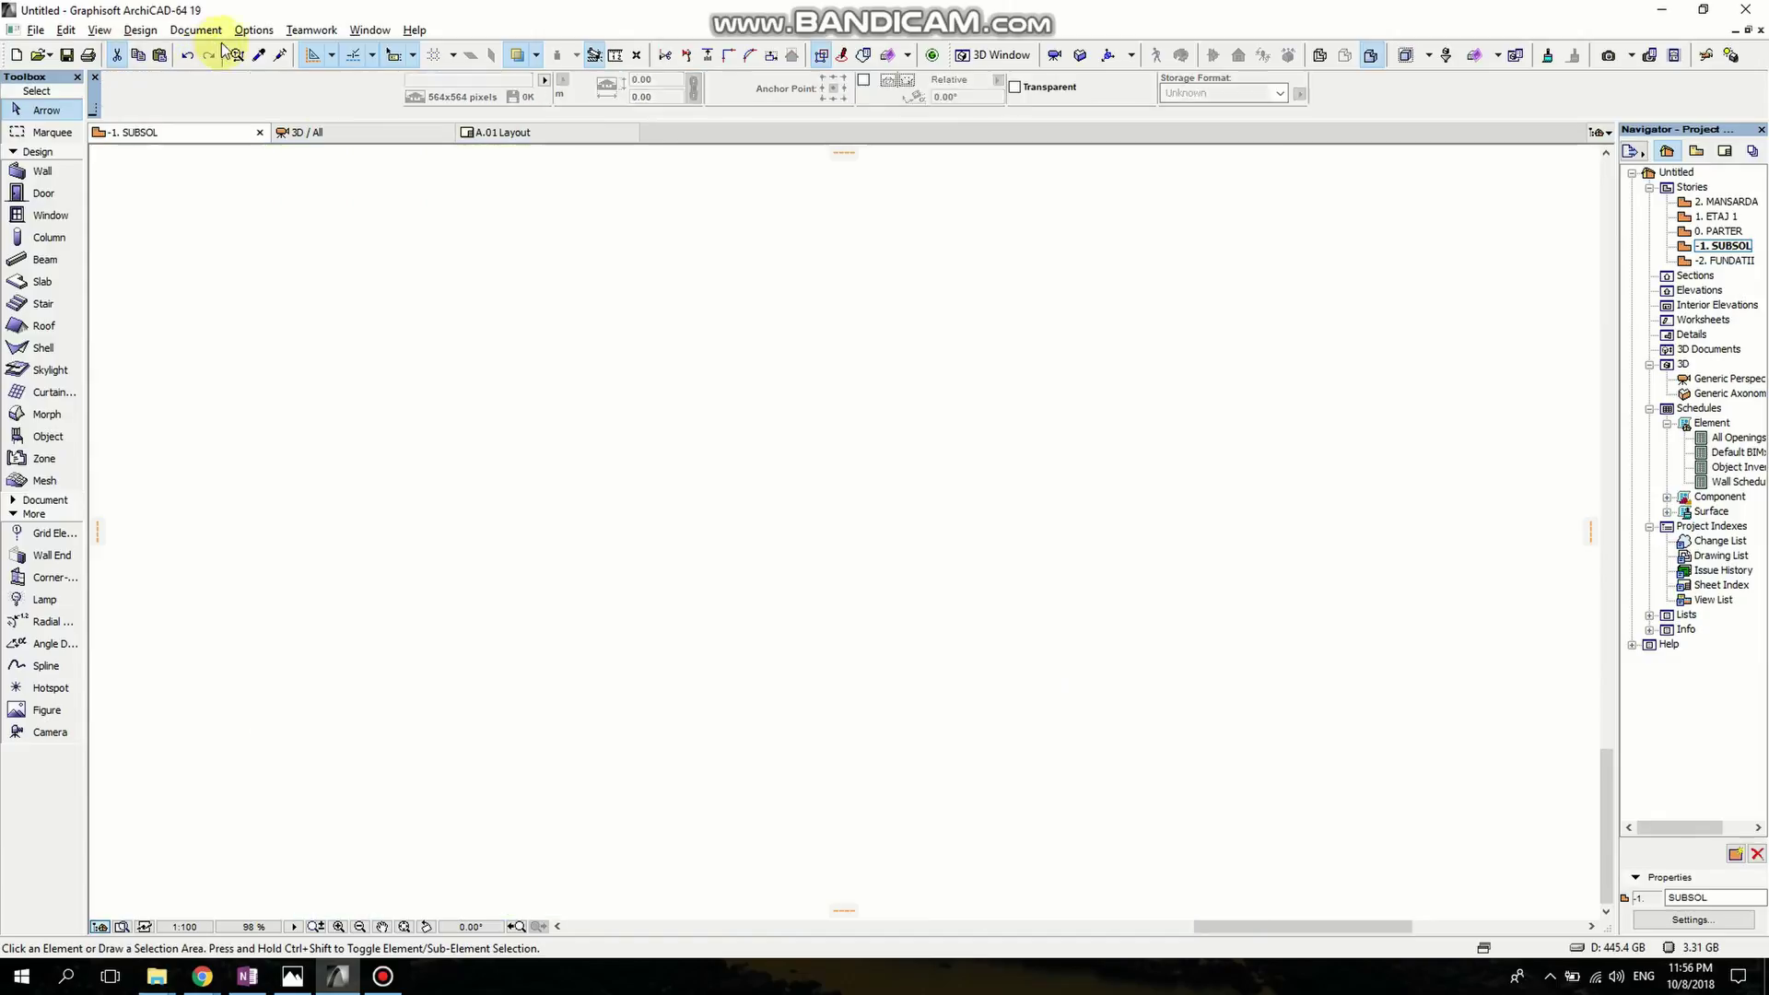
pyautogui.doubleClick(1722, 232)
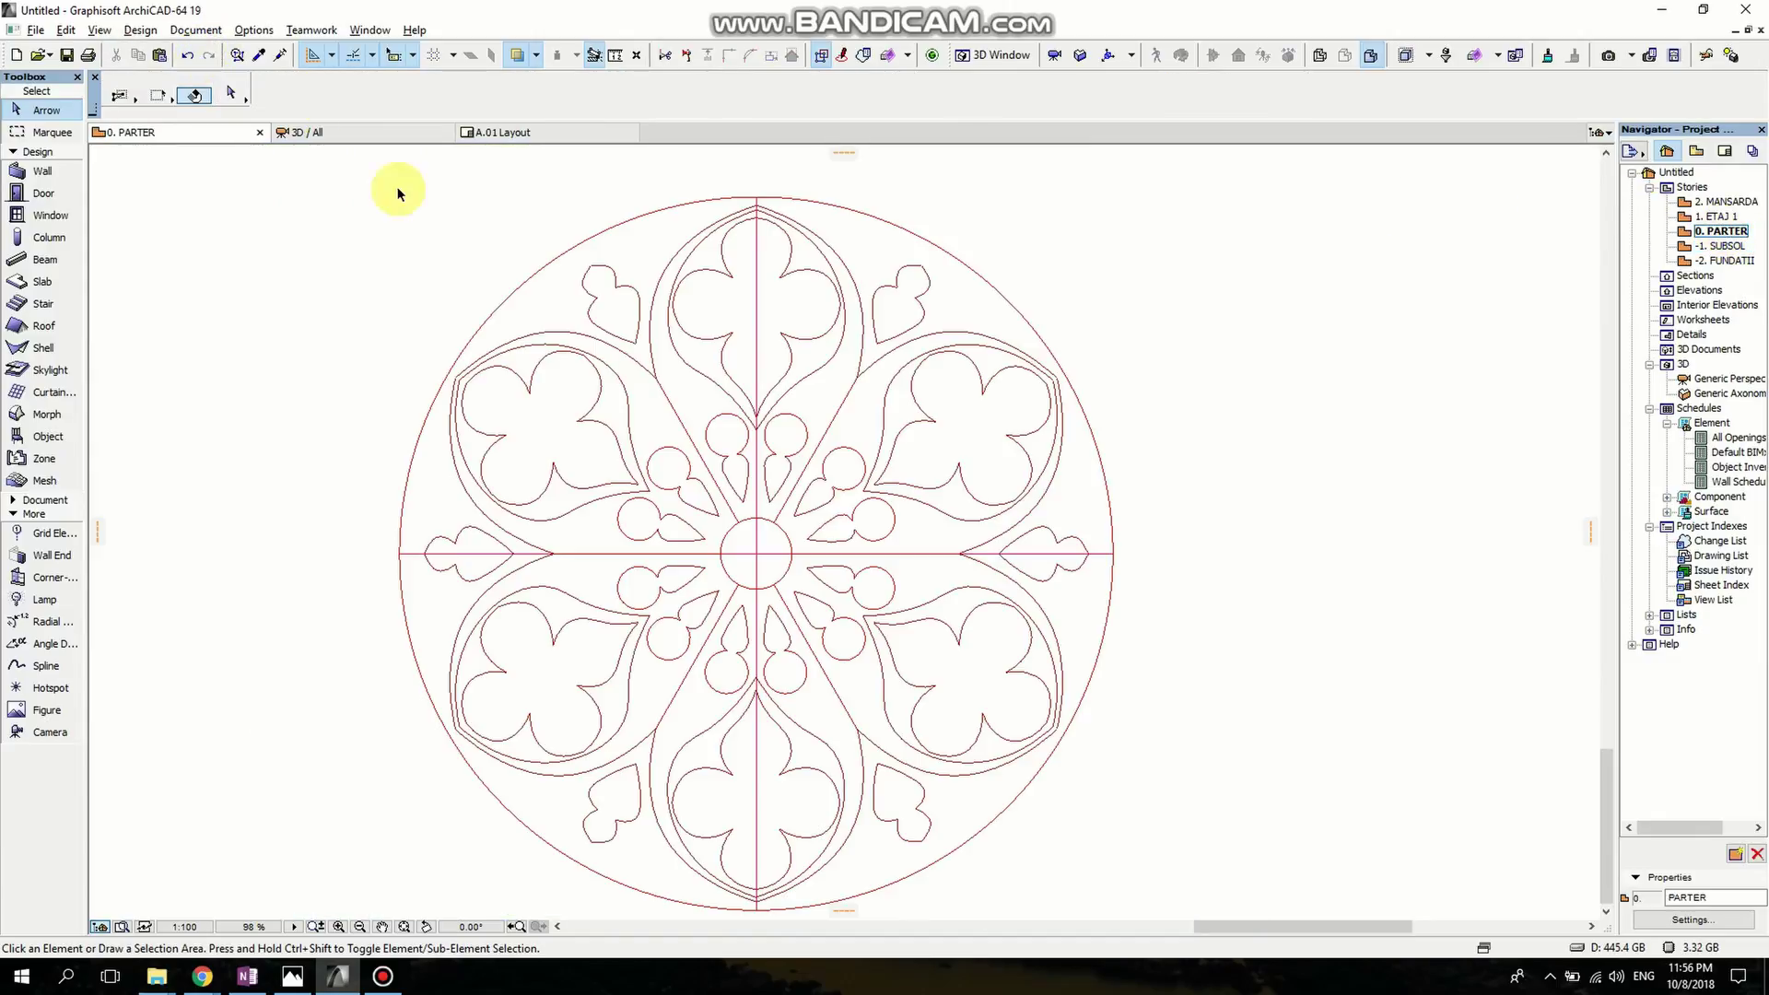
pyautogui.click(159, 55)
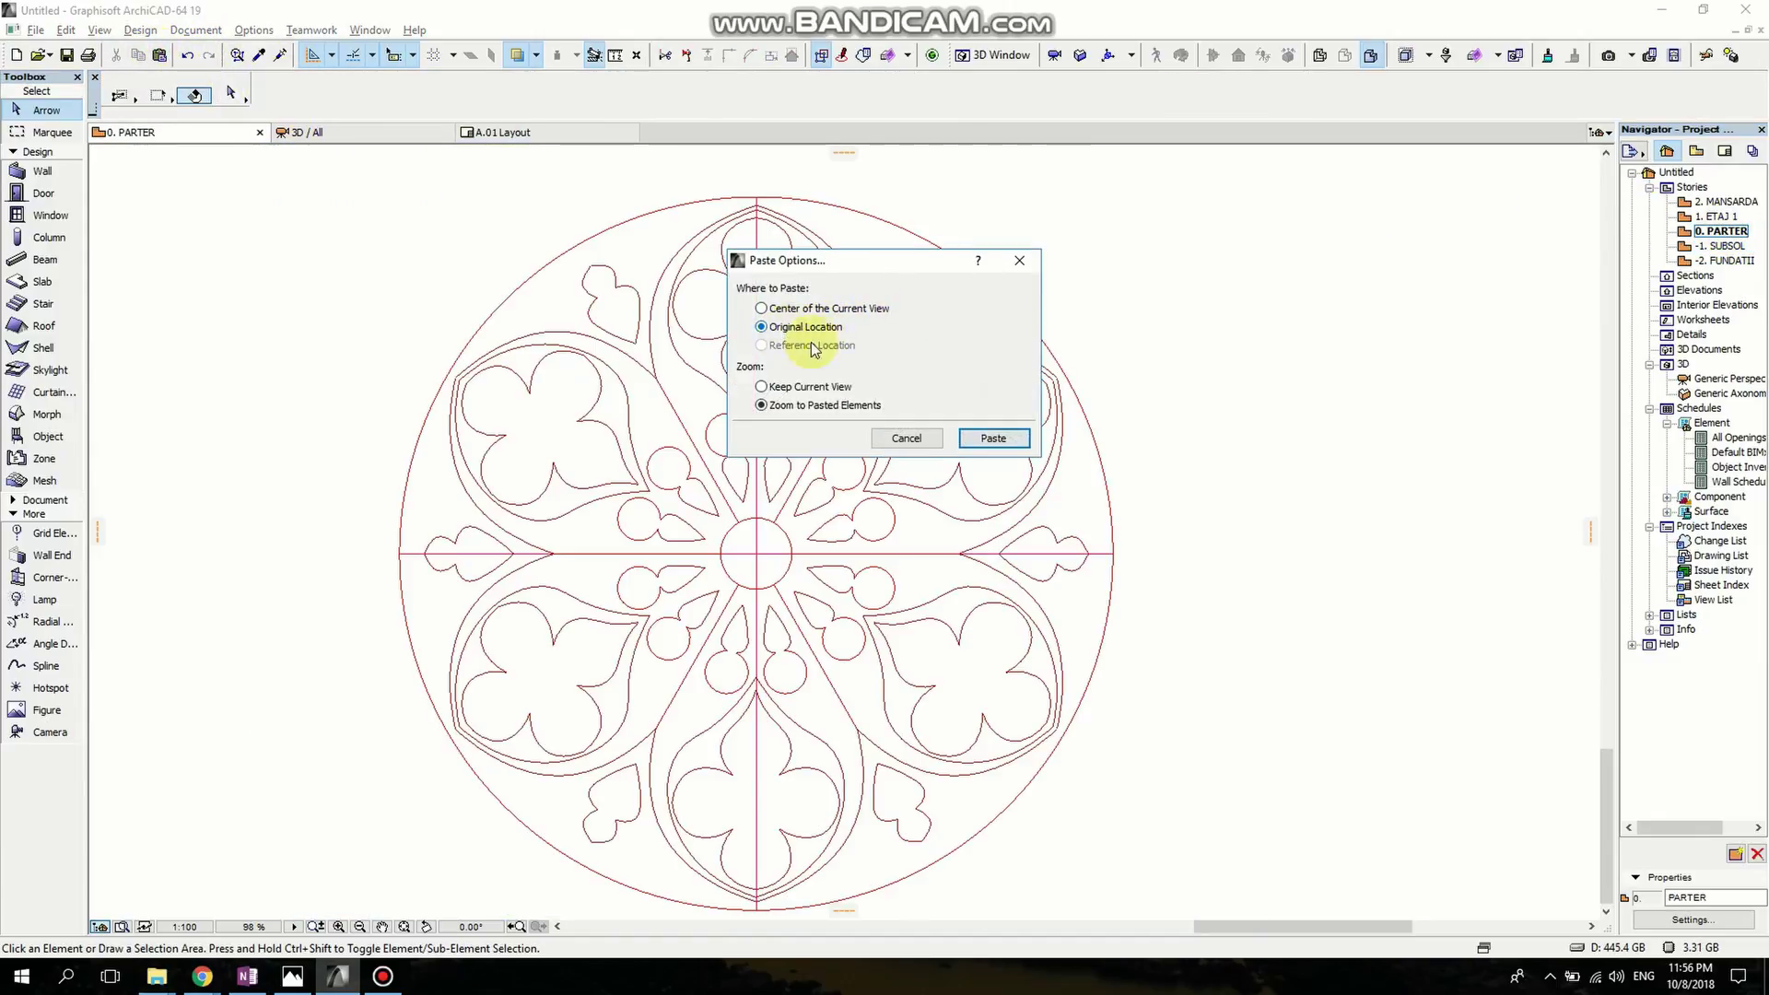
pyautogui.click(994, 439)
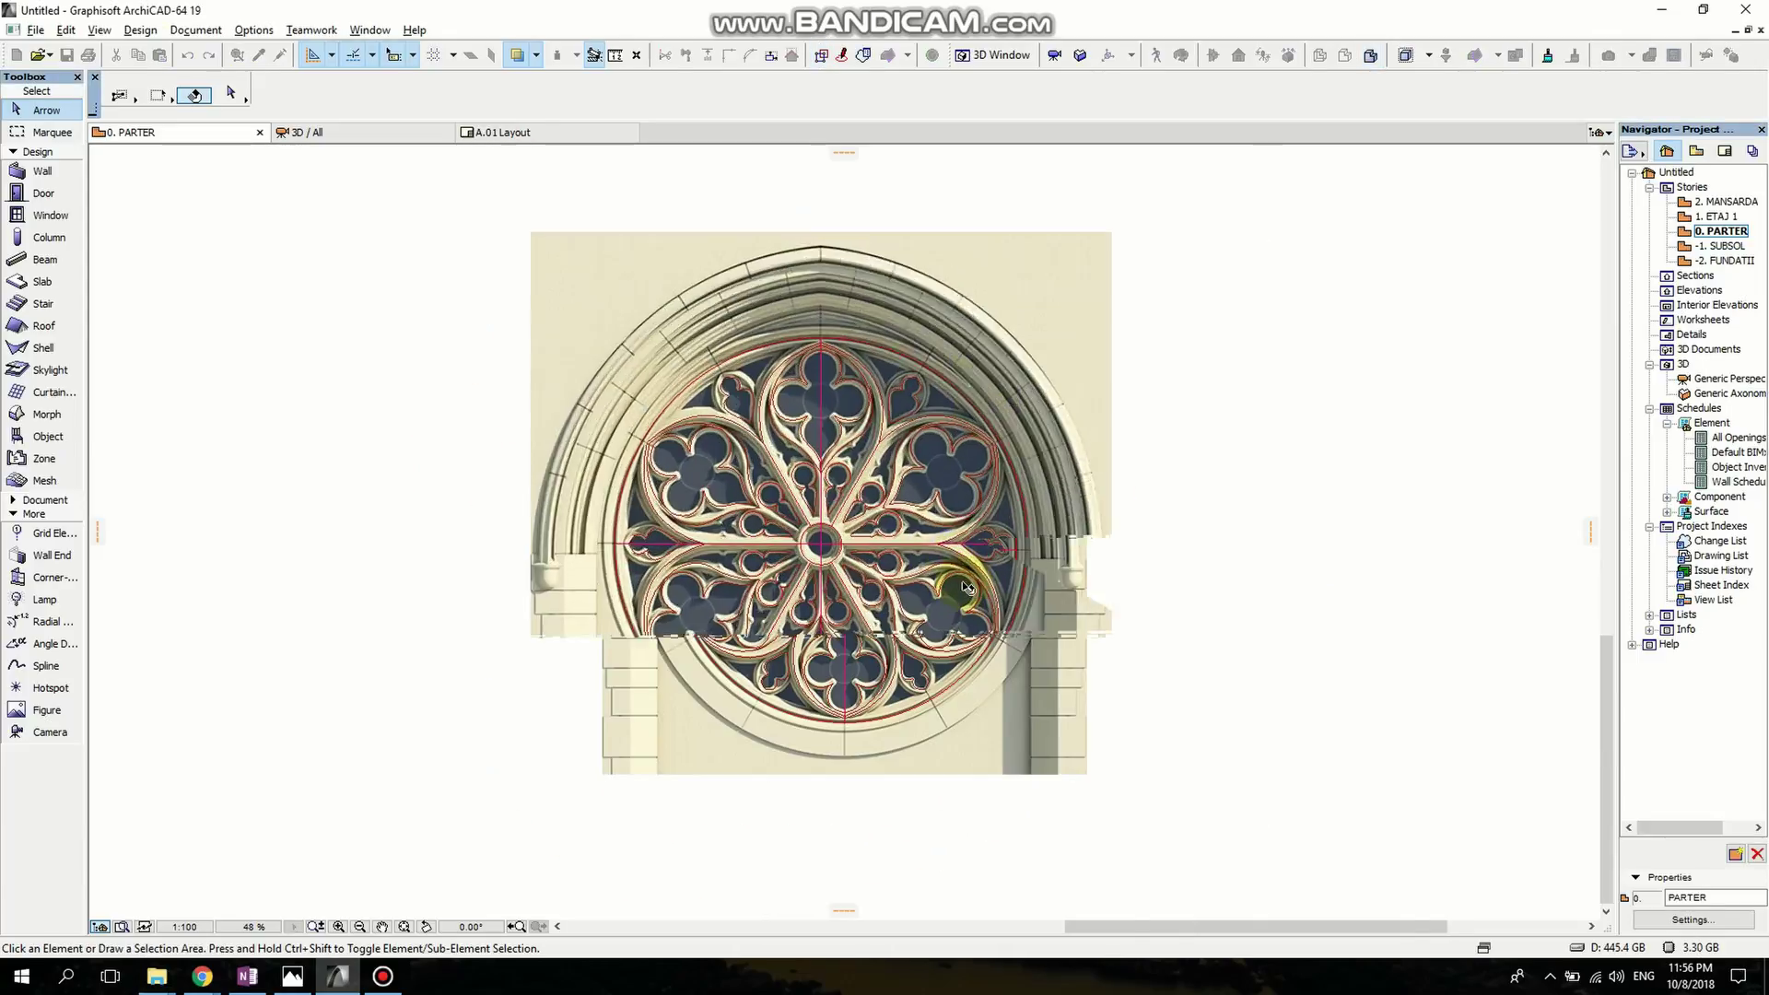
# Compare the traced outlines with the reference image around the rose's centre and lower petals.
pyautogui.scroll(5, 972, 577)
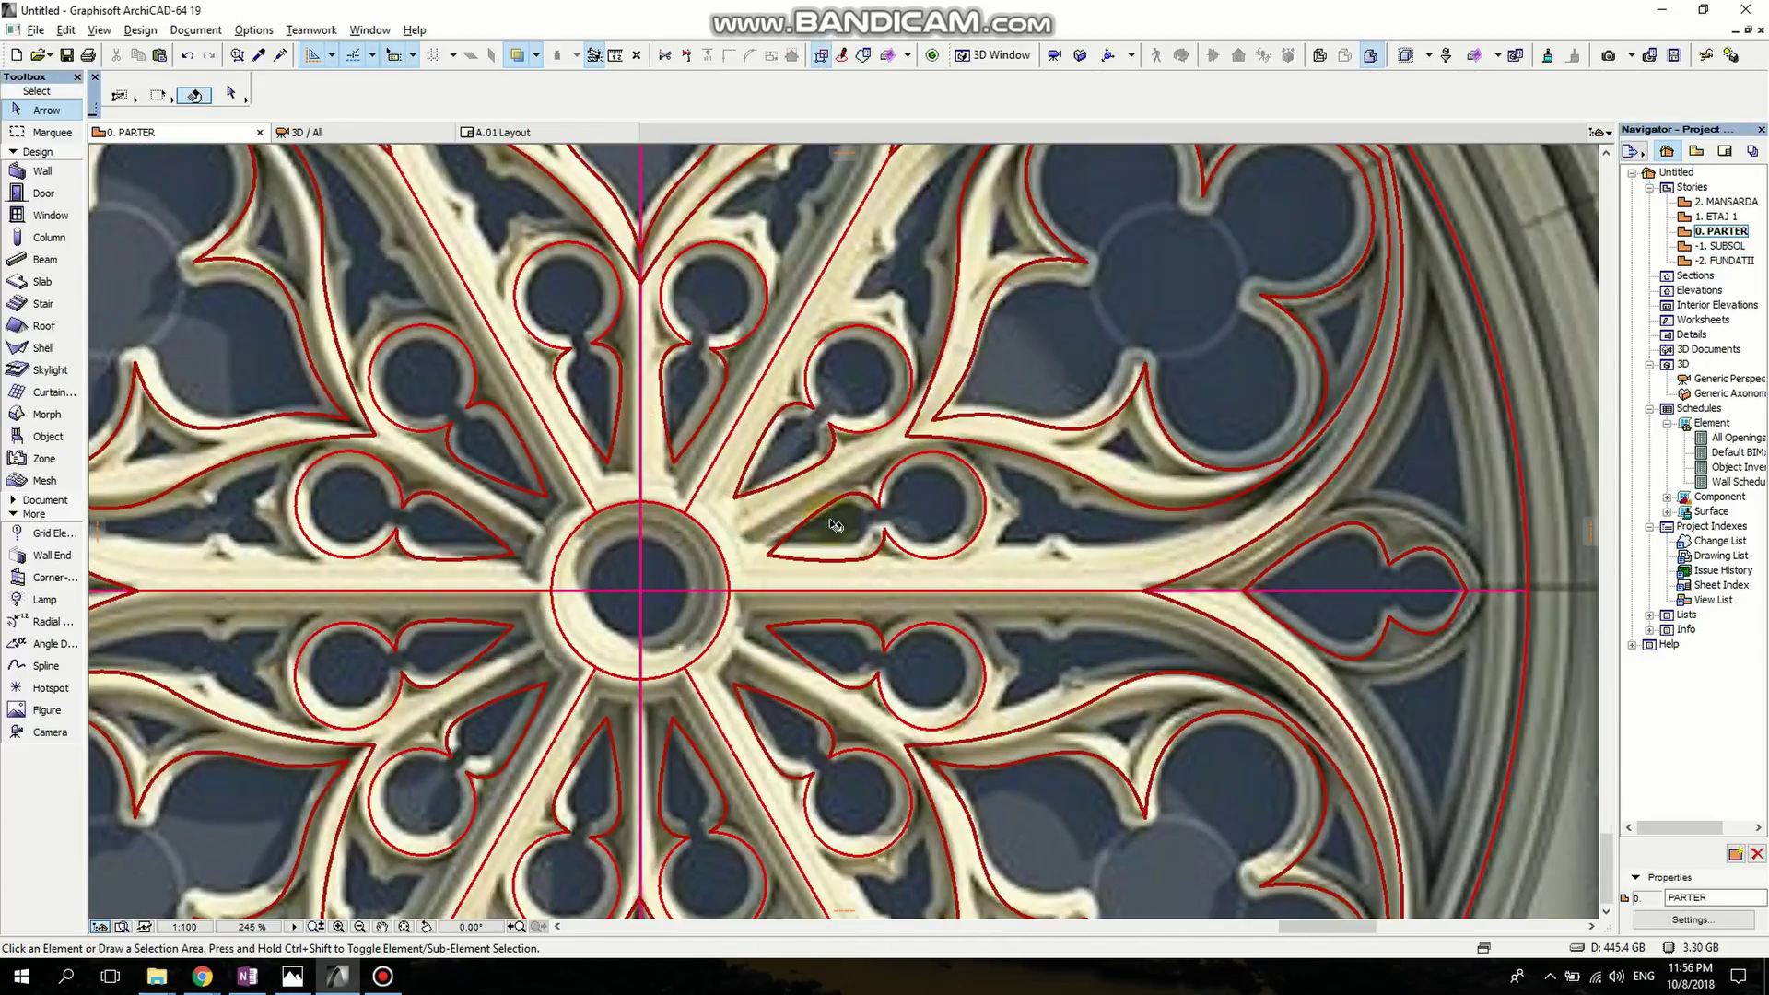
pyautogui.scroll(-1, 976, 579)
pyautogui.moveTo(1003, 639); pyautogui.dragTo(1080, 475, button='middle')
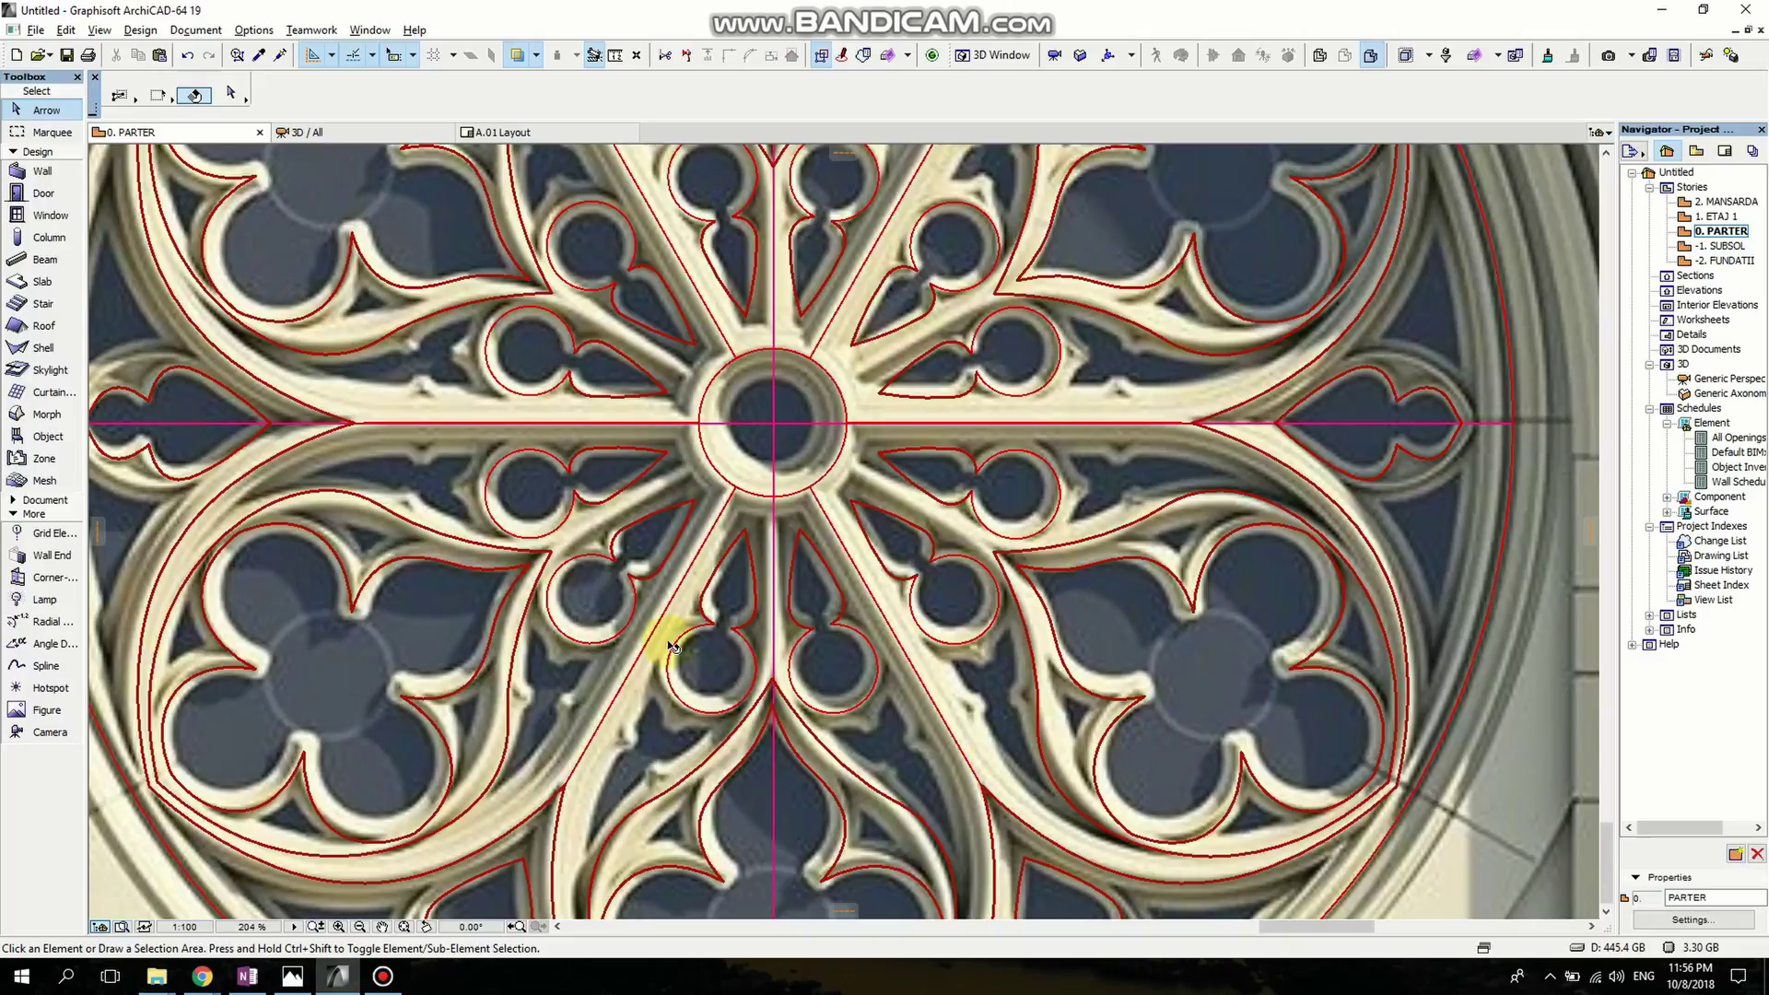
pyautogui.scroll(-4, 401, 680)
pyautogui.scroll(2, 721, 651)
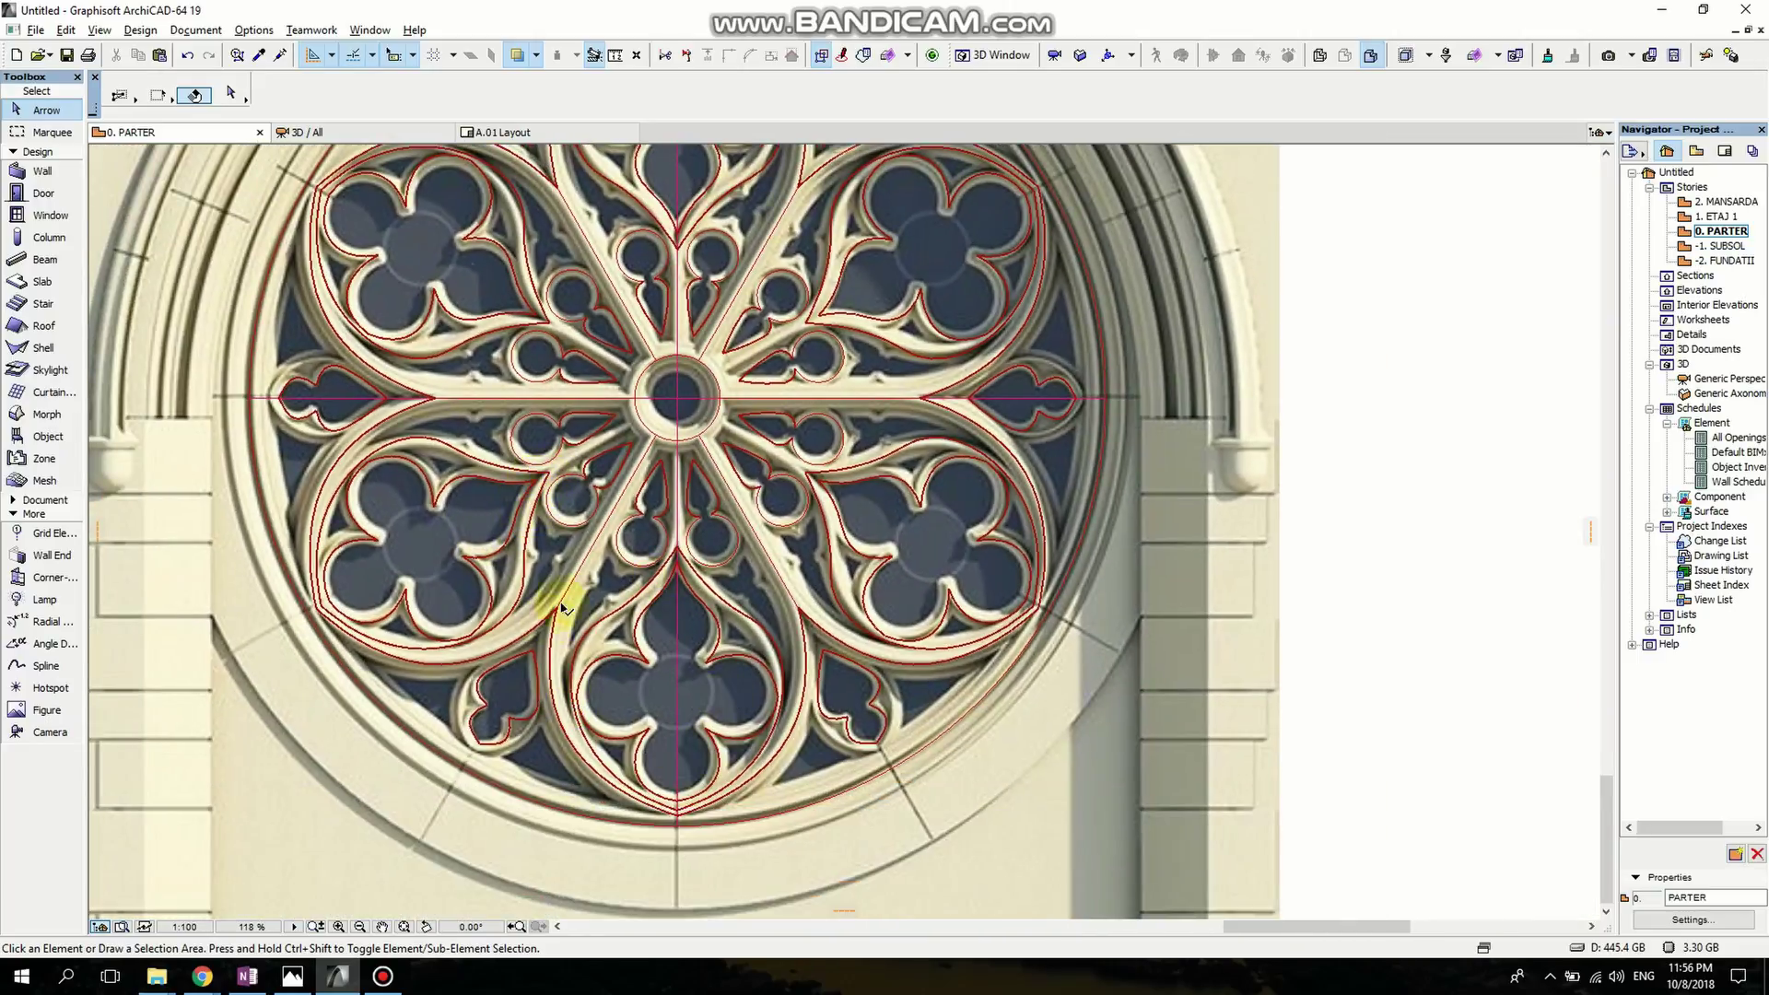
pyautogui.moveTo(632, 505); pyautogui.dragTo(699, 683, button='middle')
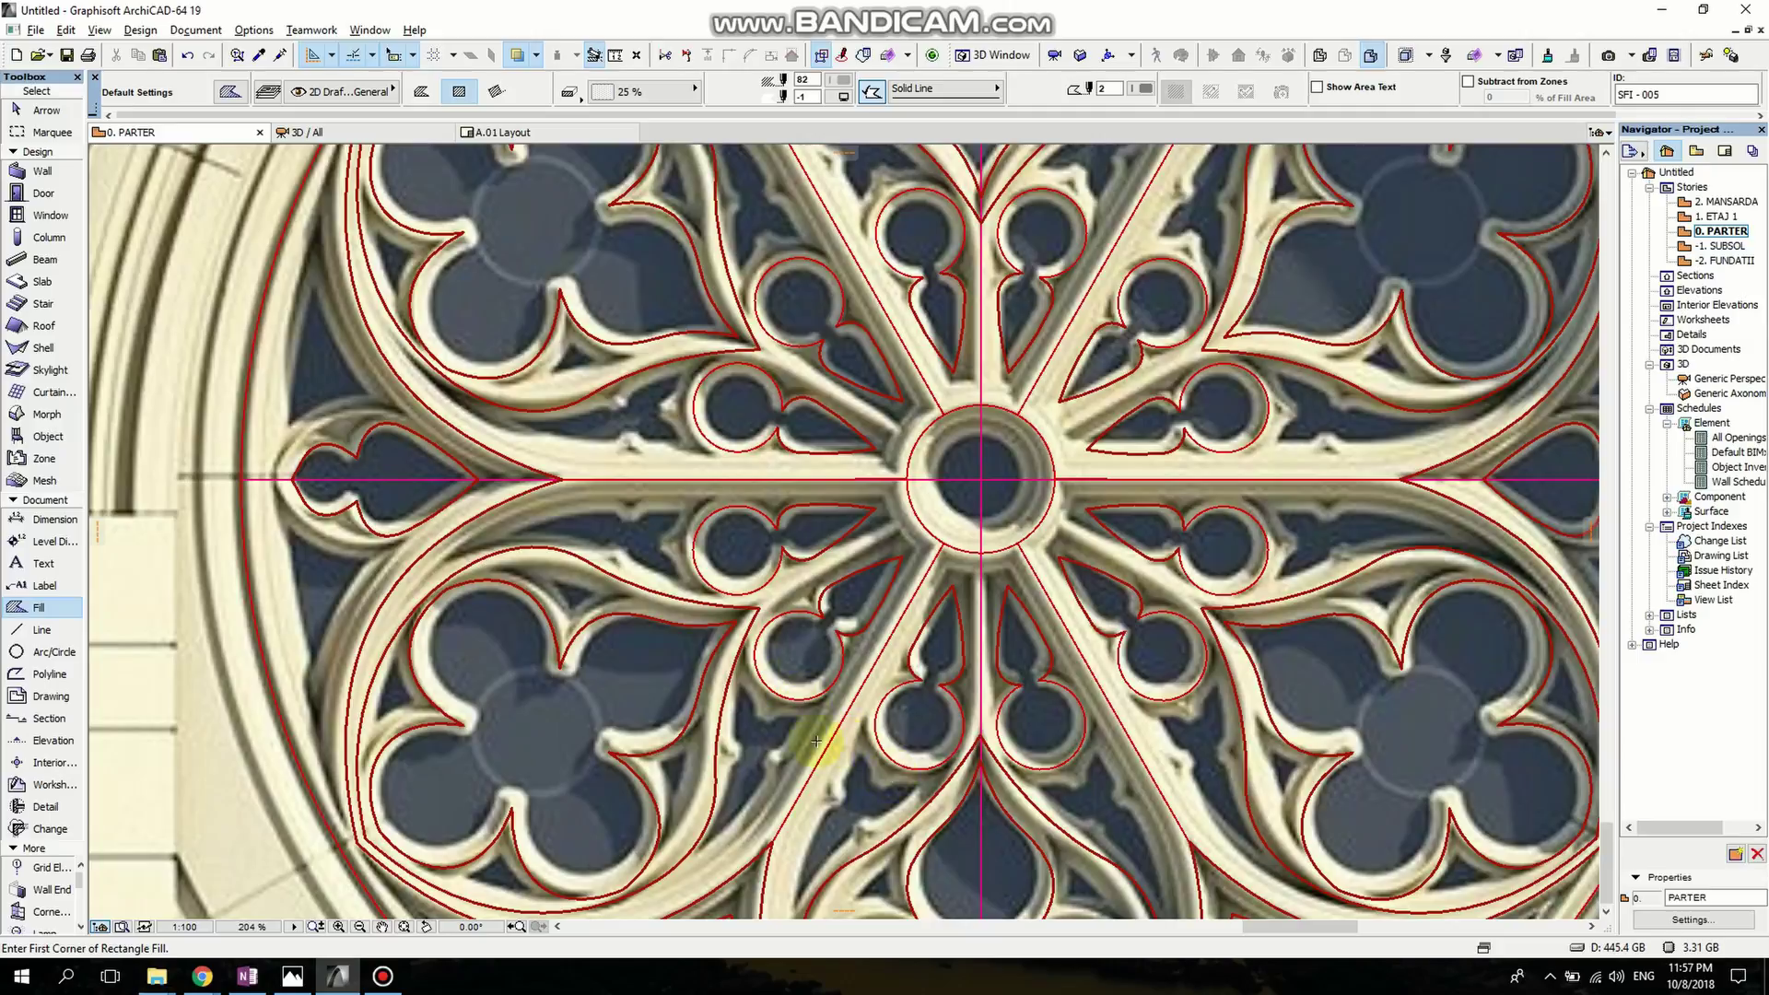
# Draw a rectangular fill about 0.31 by 0.53 across the horizontal bar on the rose's left side.
pyautogui.scroll(4, 817, 742)
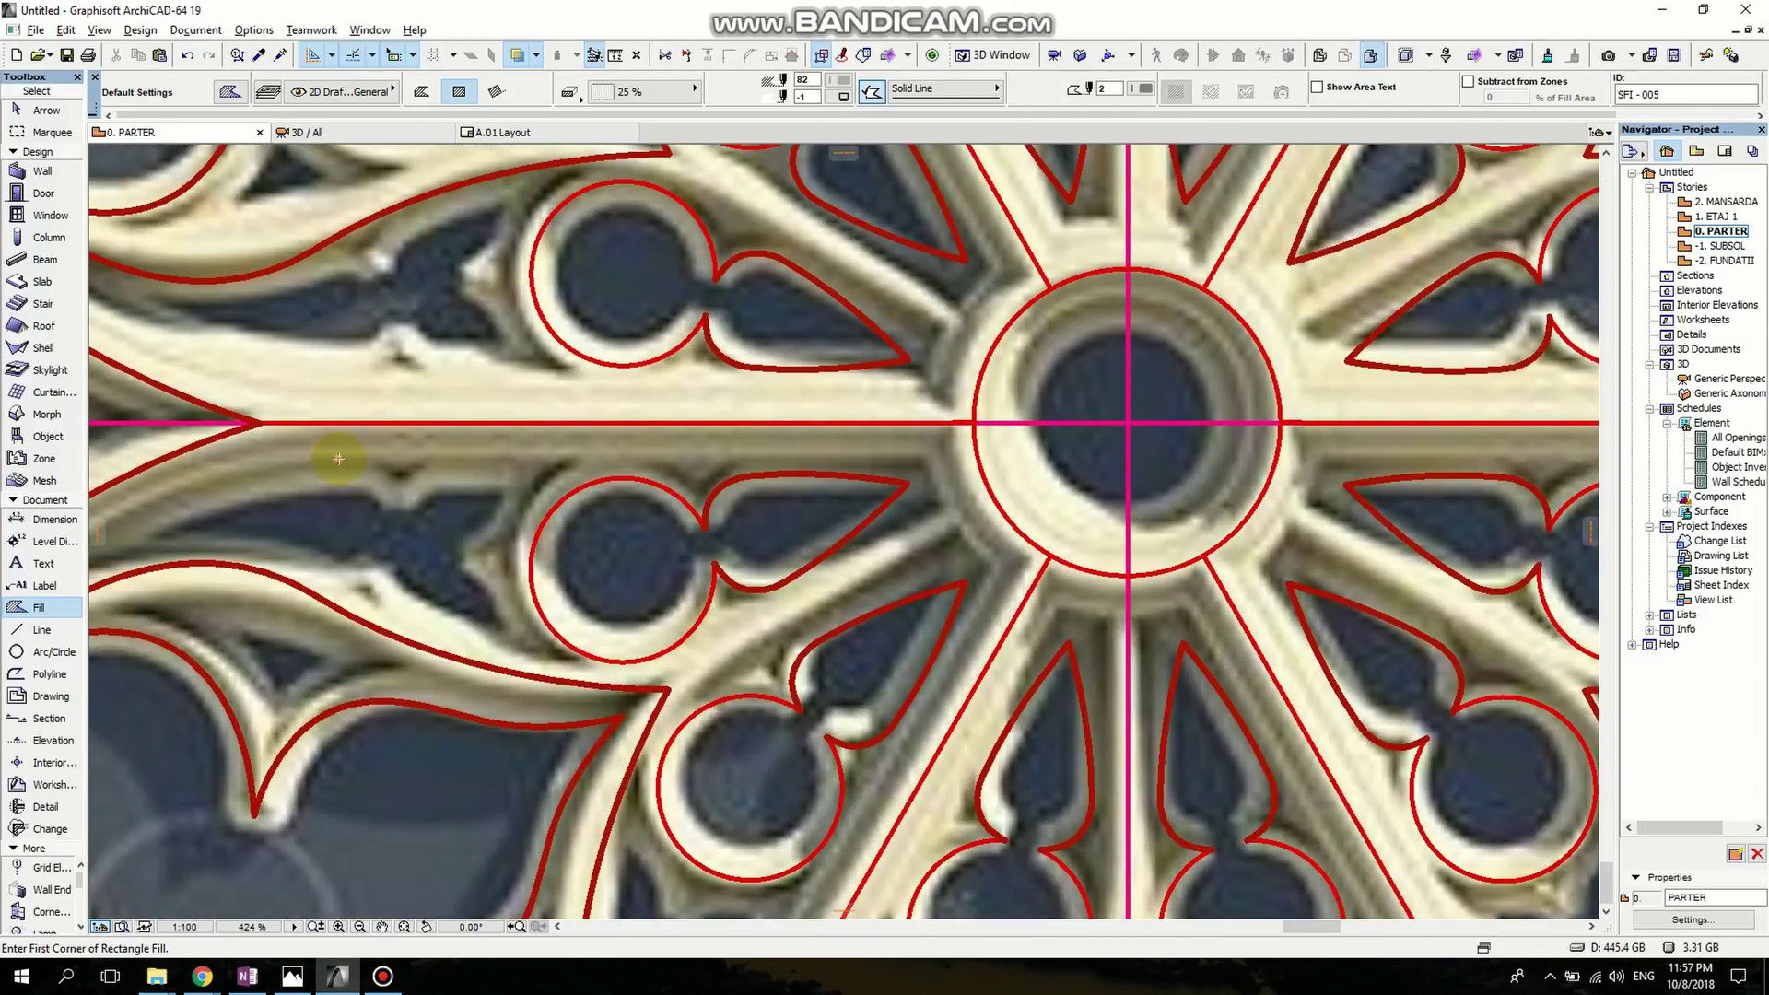
pyautogui.click(338, 458)
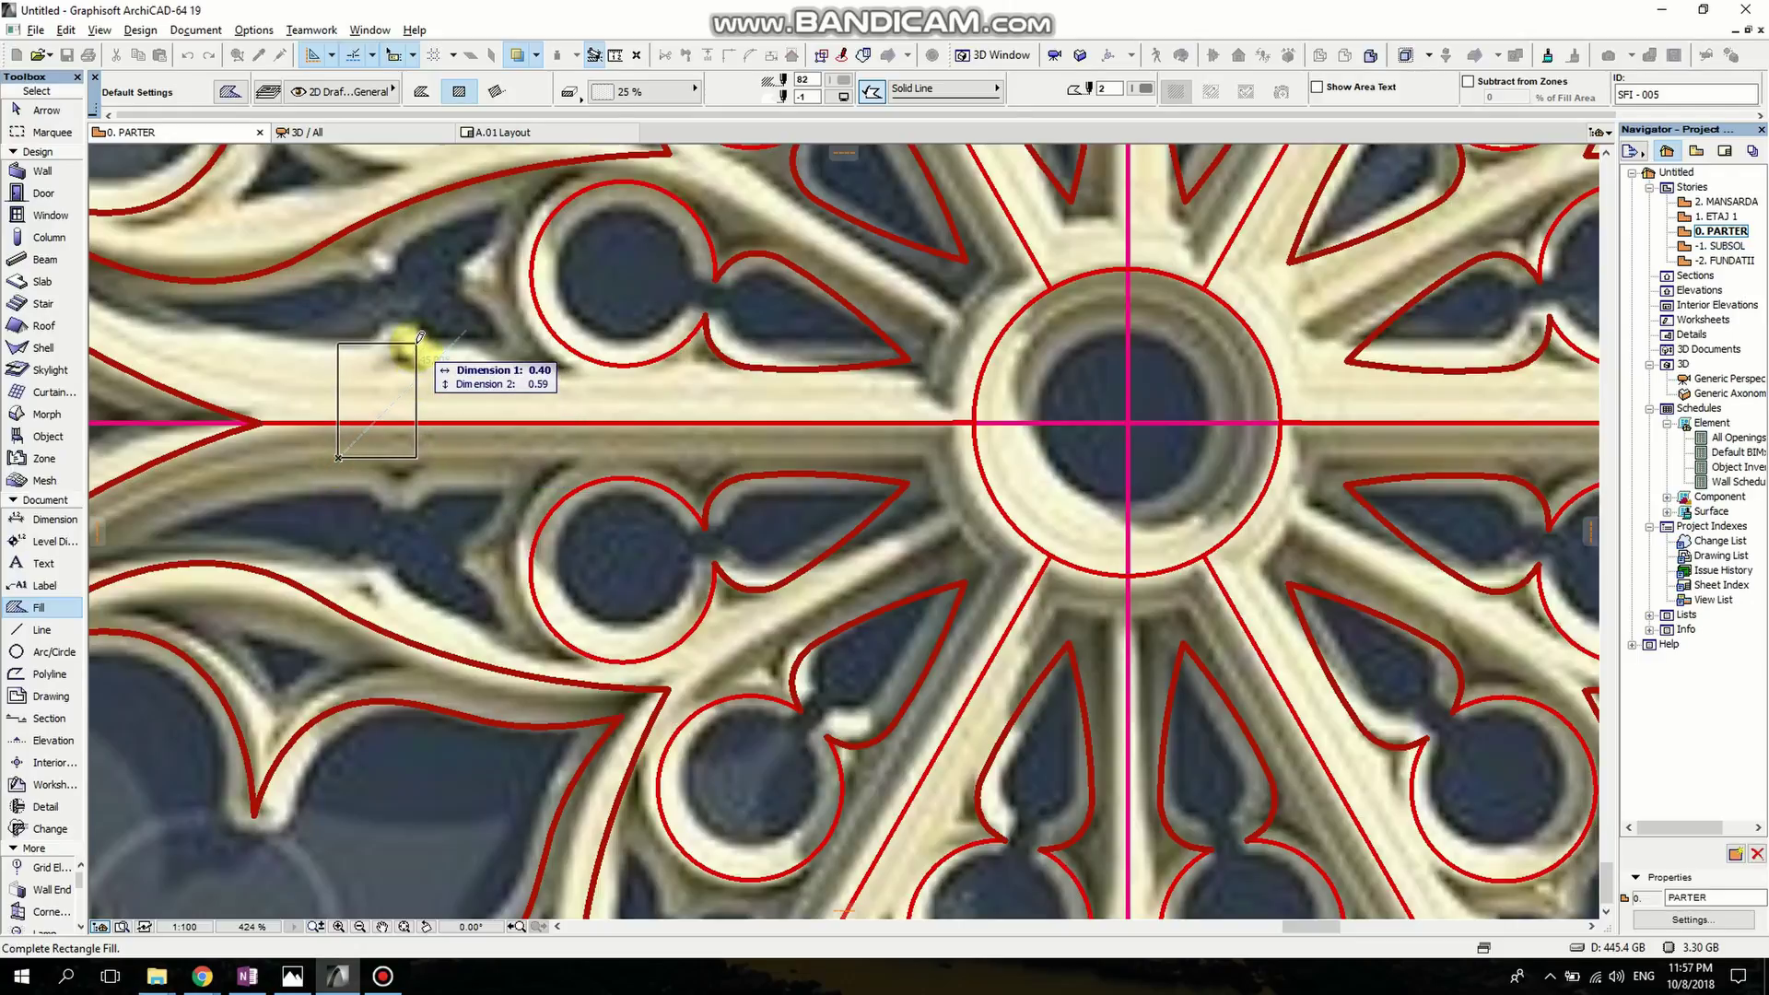
pyautogui.scroll(-3, 419, 336)
pyautogui.scroll(2, 525, 348)
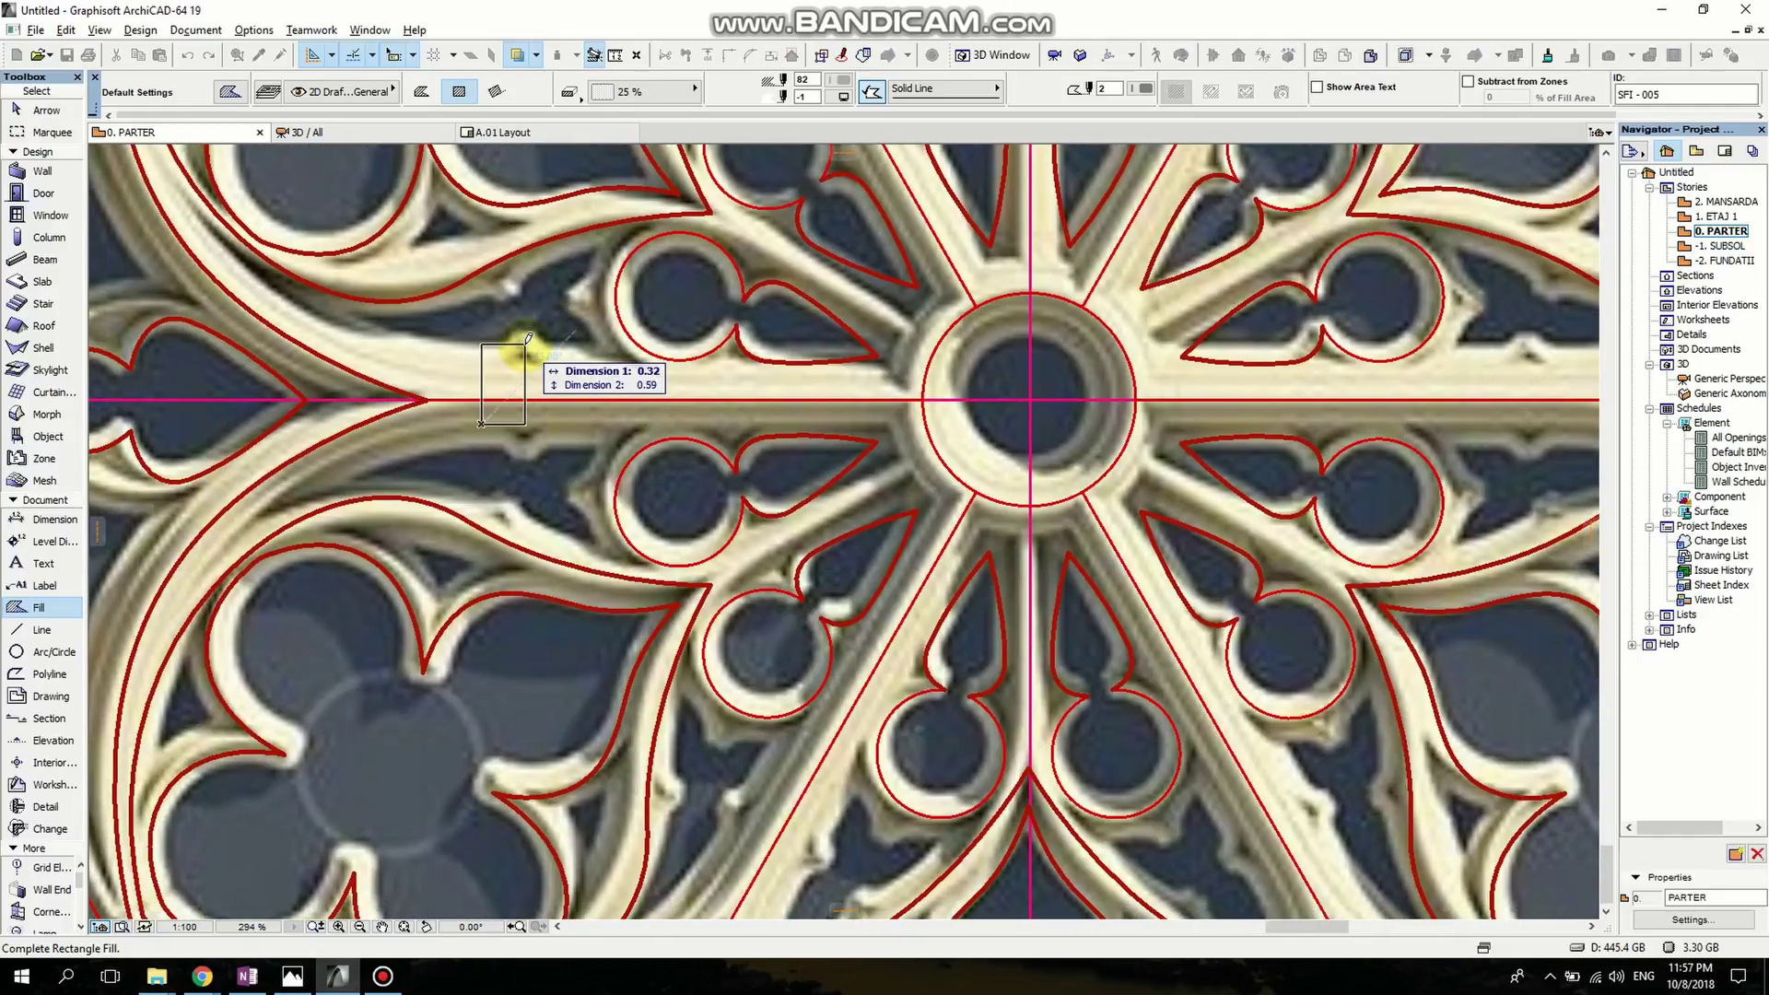
pyautogui.scroll(-2, 529, 343)
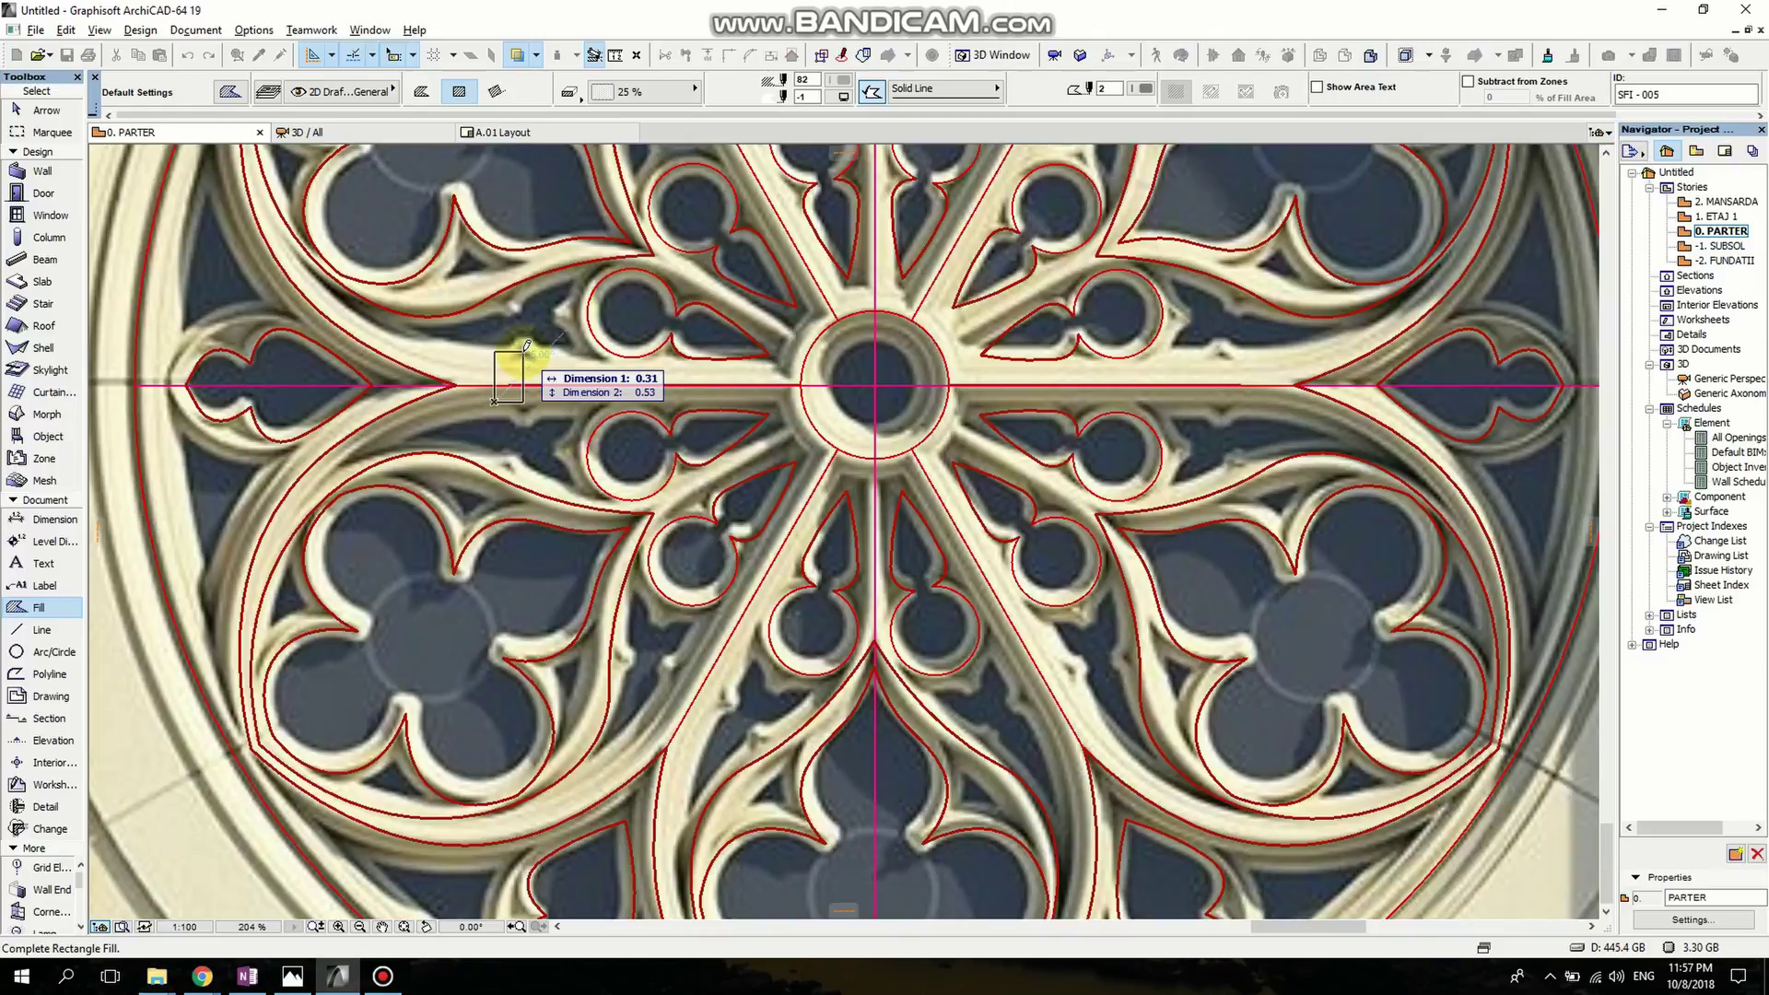
pyautogui.click(525, 348)
# Offset the lower edge of the rectangular fill up to the rose's horizontal axis.
pyautogui.scroll(5, 522, 355)
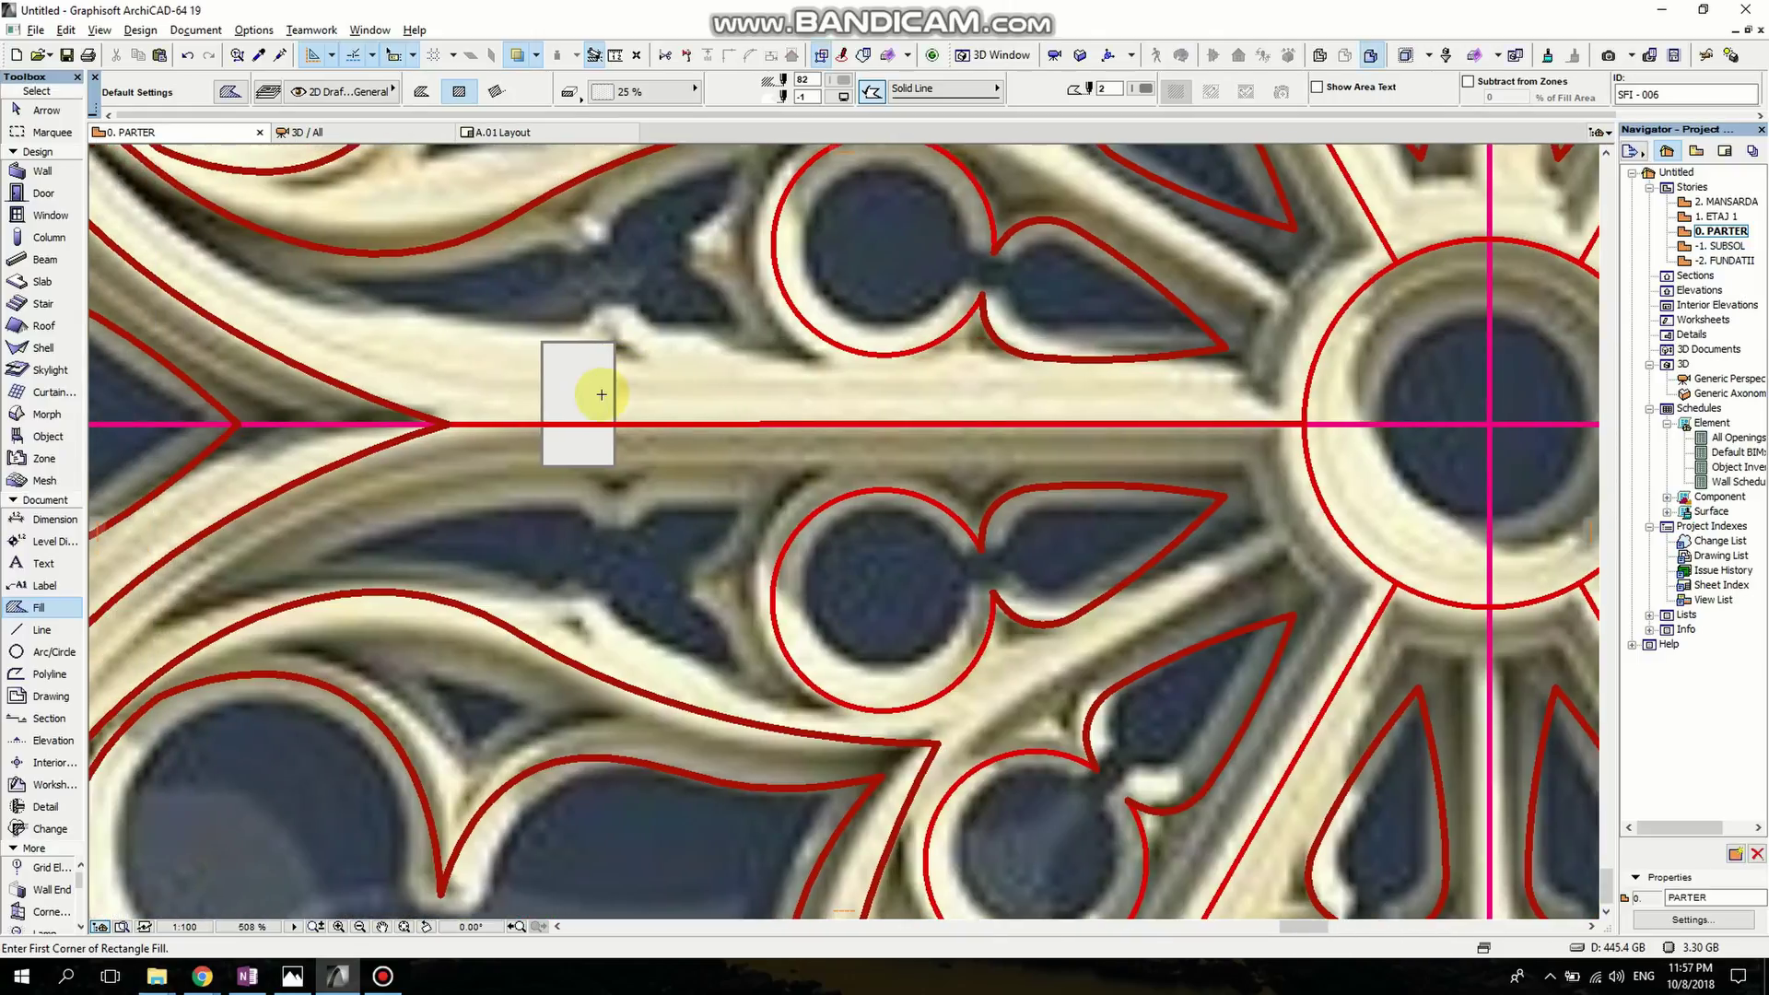
pyautogui.click(580, 466)
pyautogui.click(581, 466)
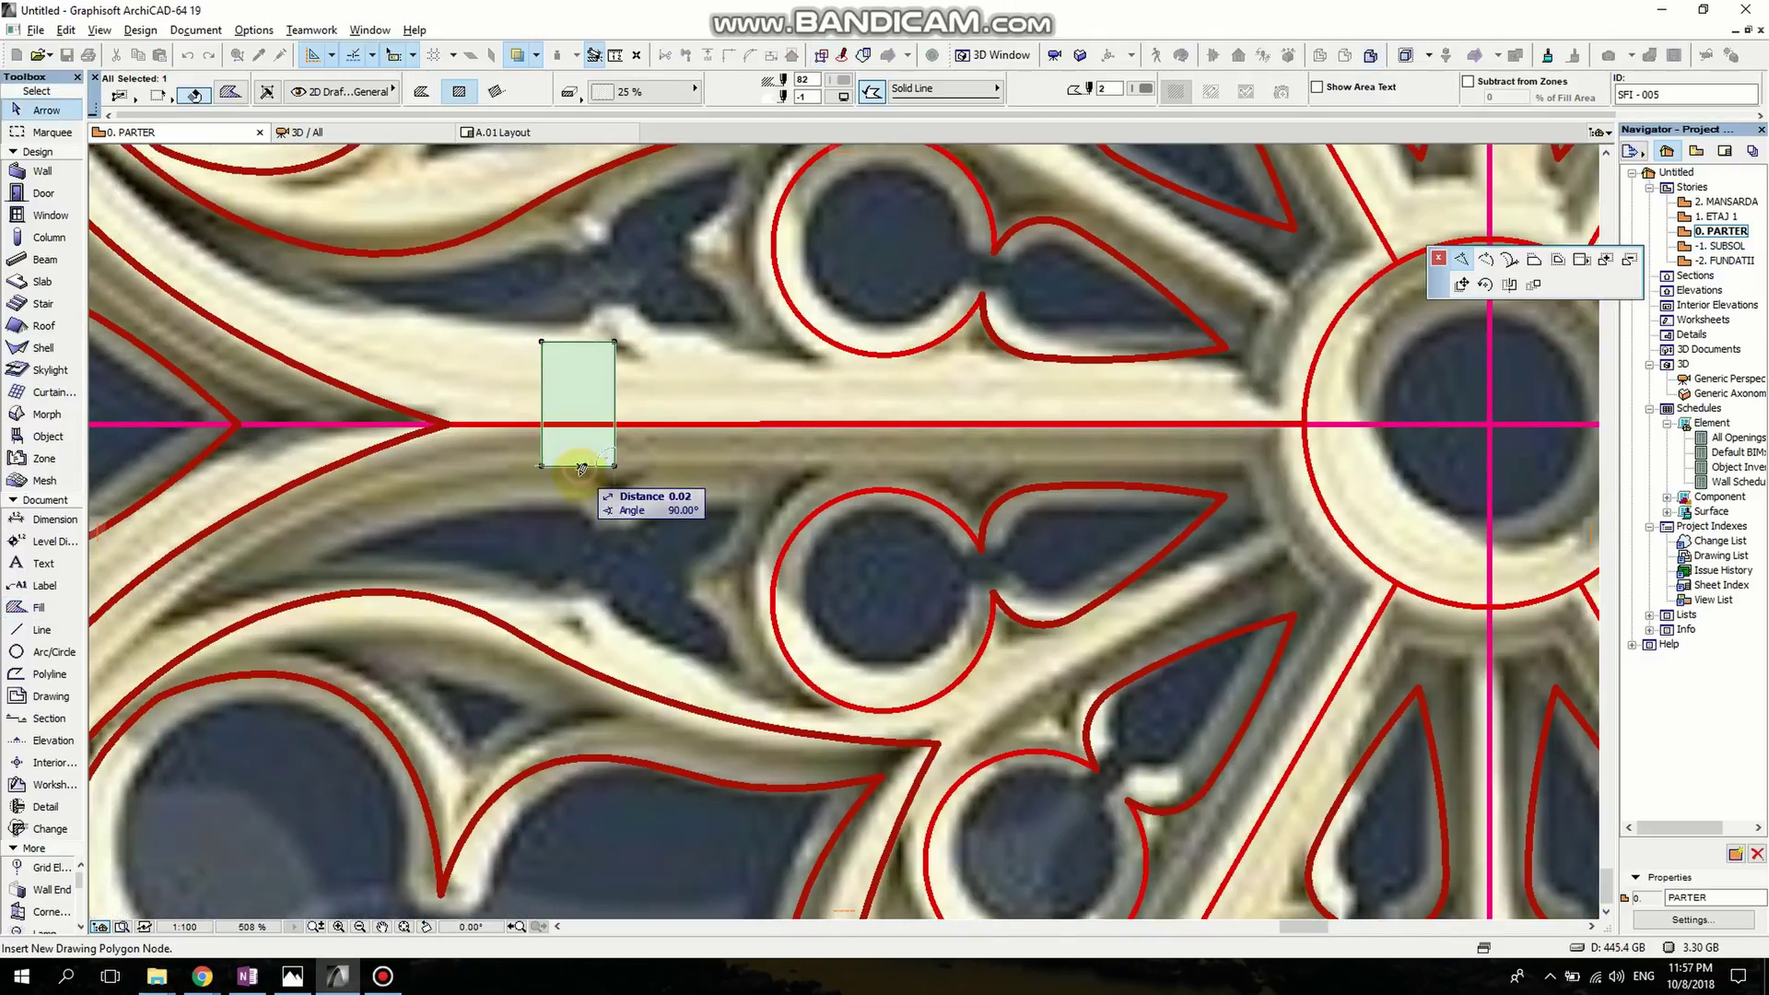
pyautogui.press('Escape')
pyautogui.click(587, 467)
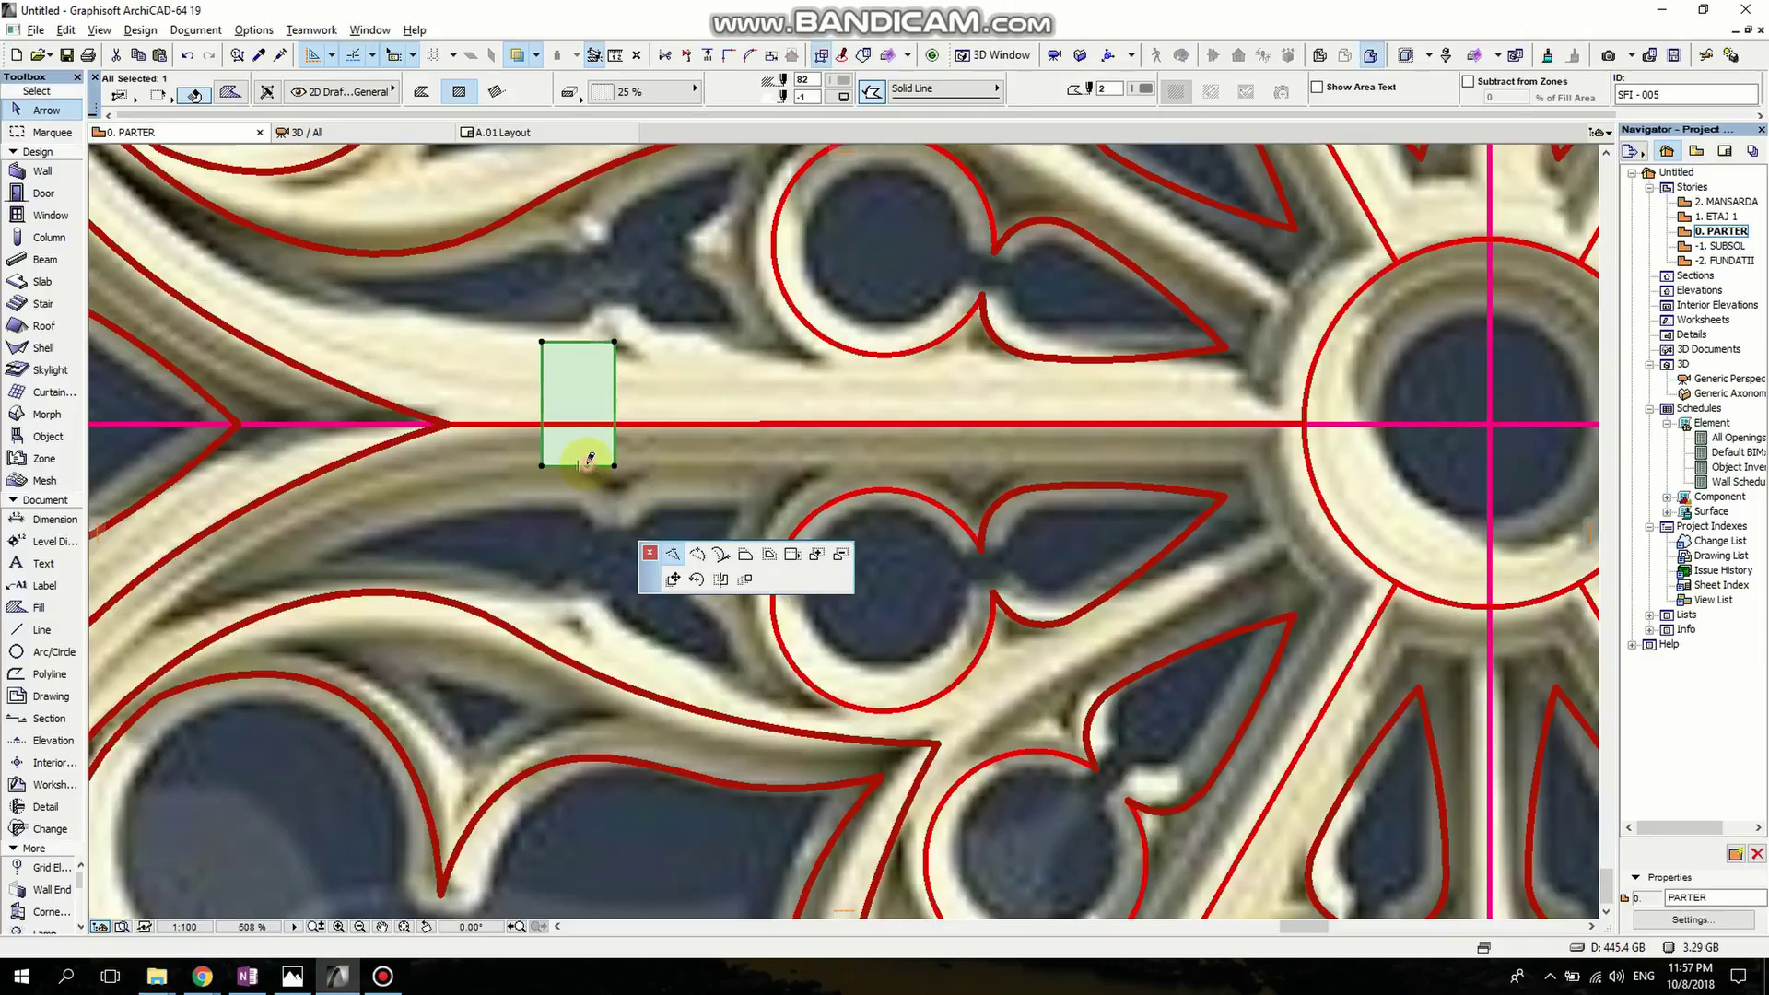
pyautogui.click(1533, 259)
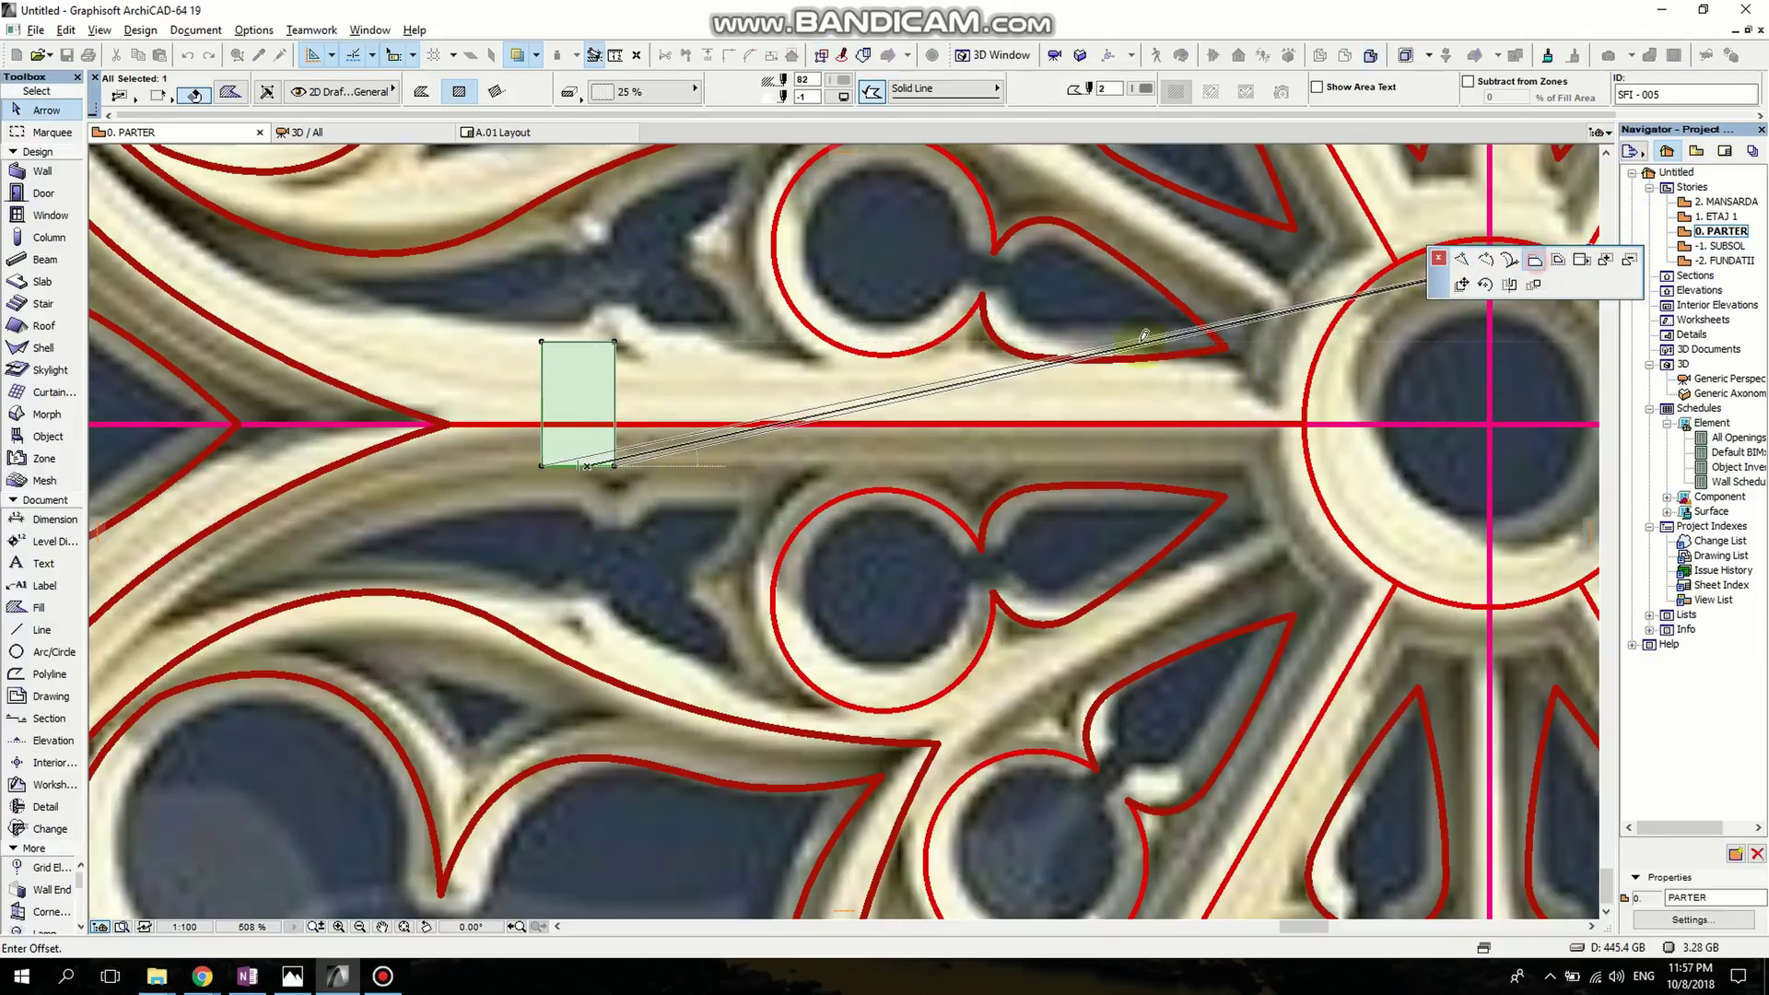
pyautogui.click(634, 426)
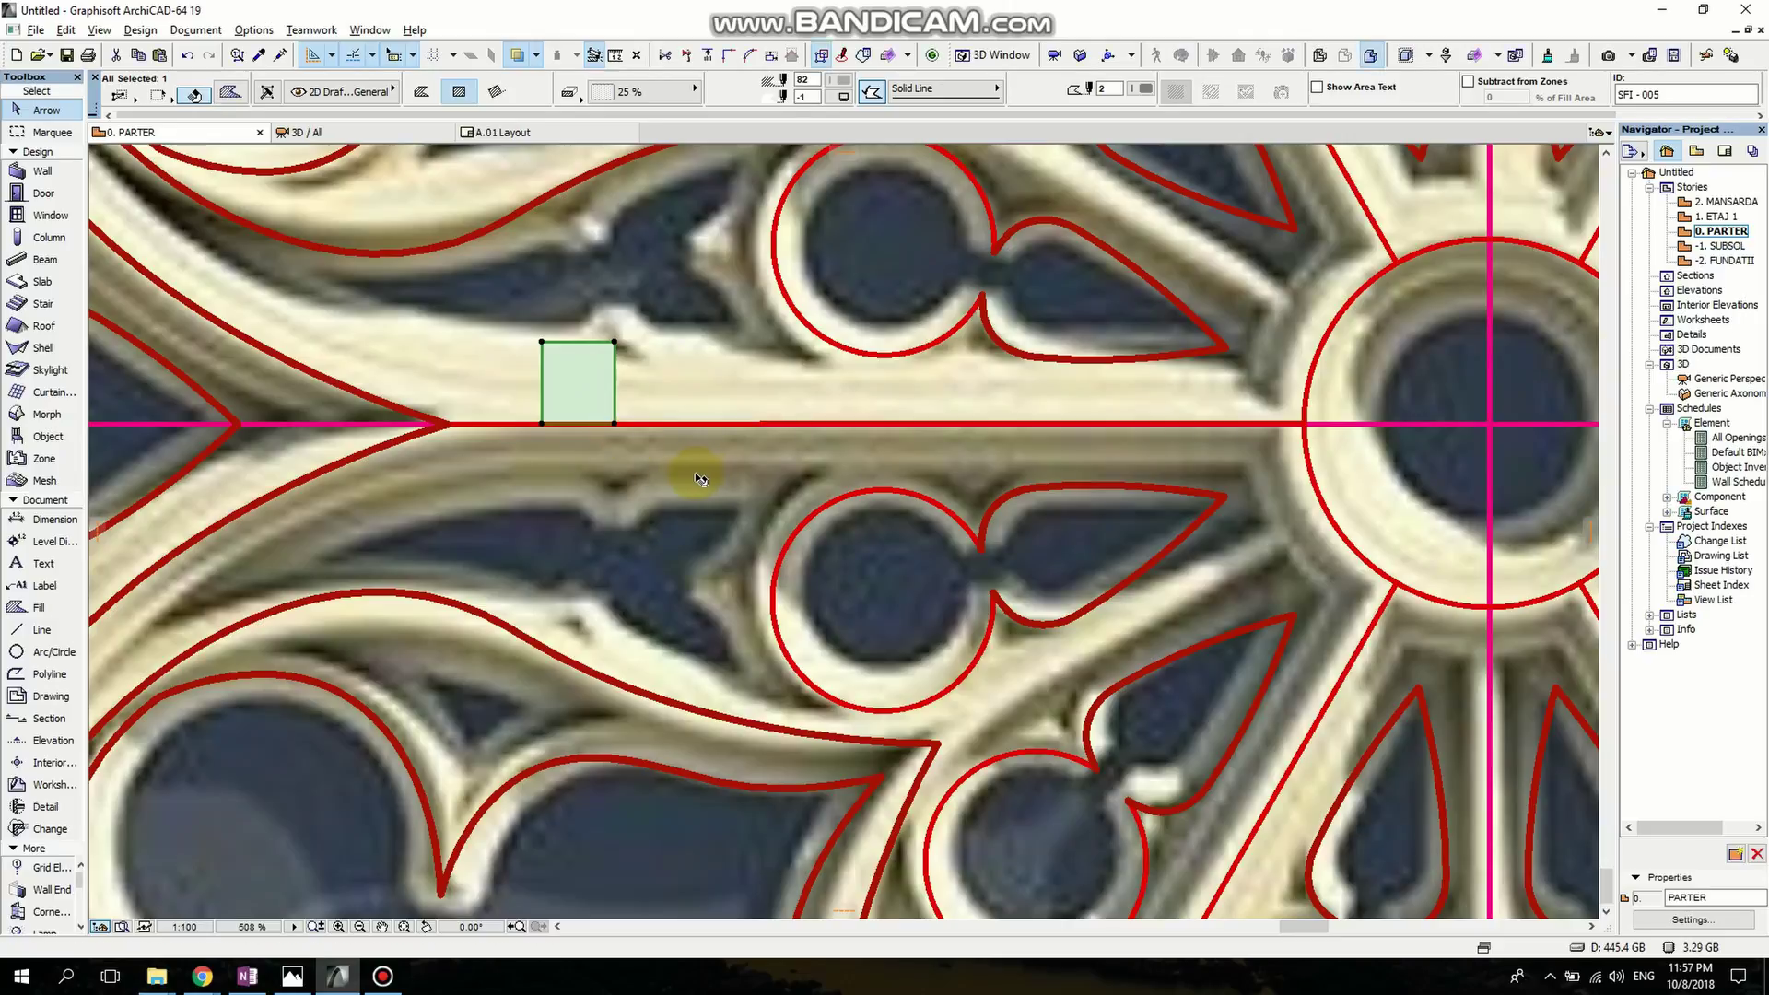
# Mirror a copy of the rectangular fill about the horizontal axis onto the bar's lower half.
pyautogui.hotkey('ctrl', 'alt', 'm')
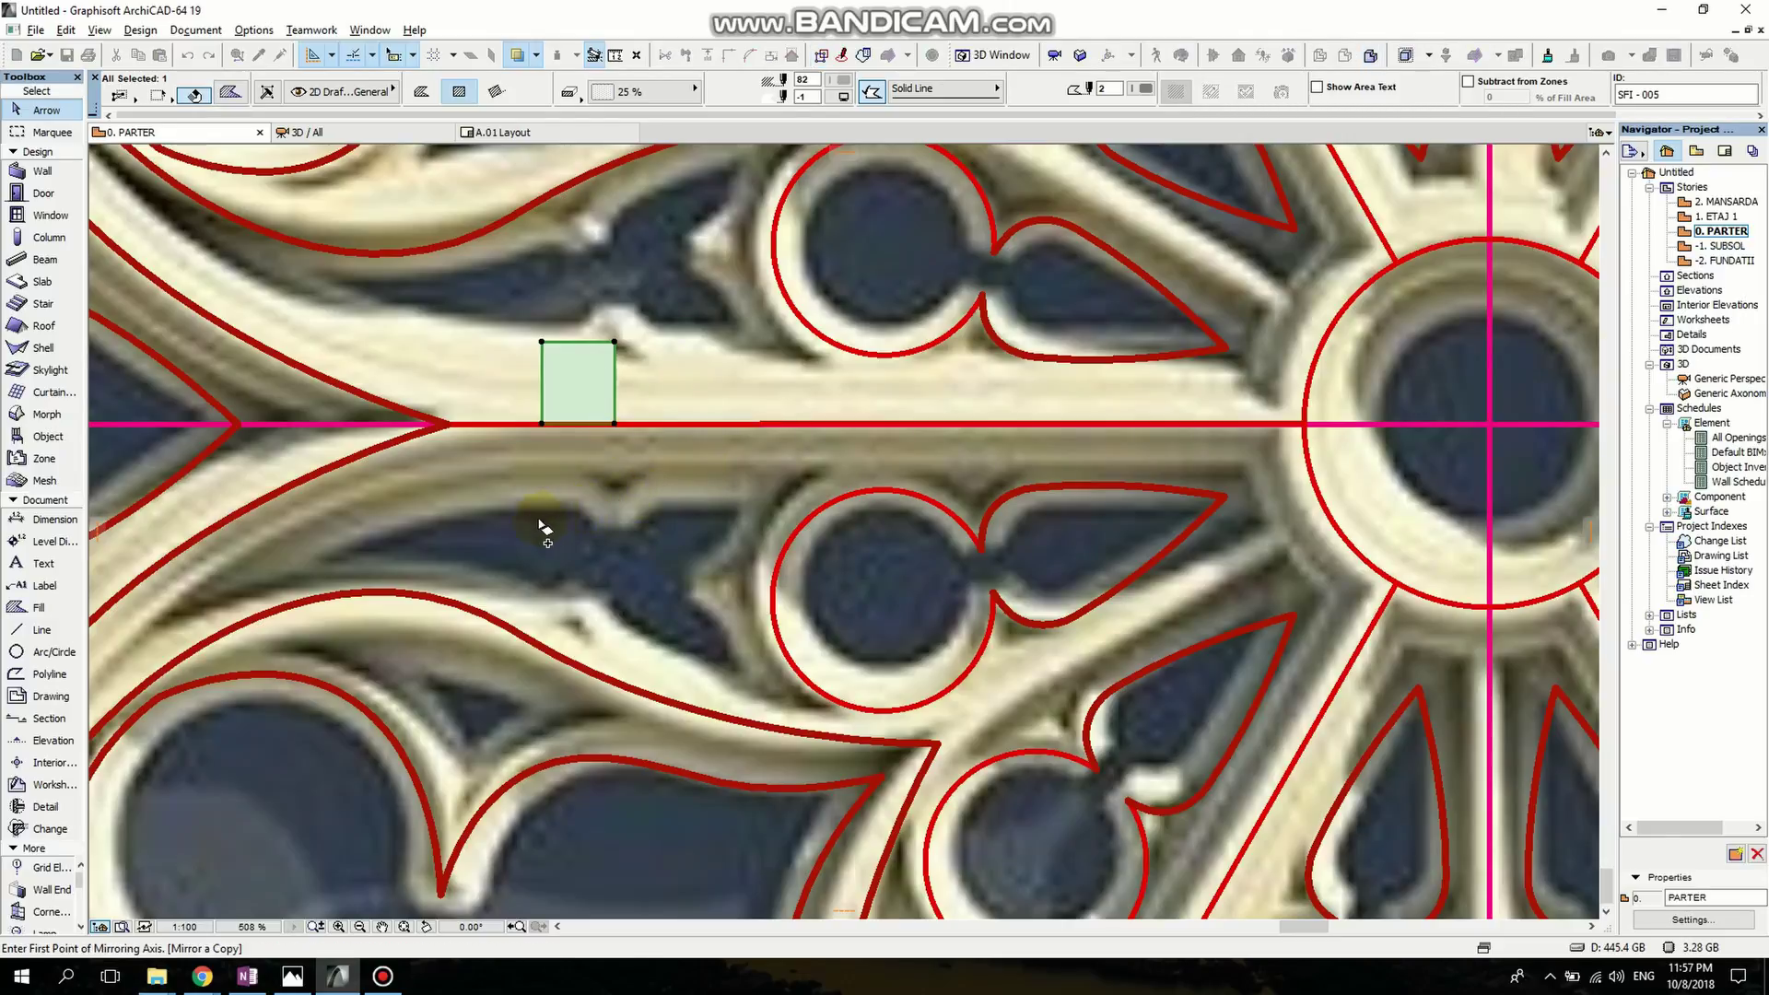
pyautogui.click(542, 424)
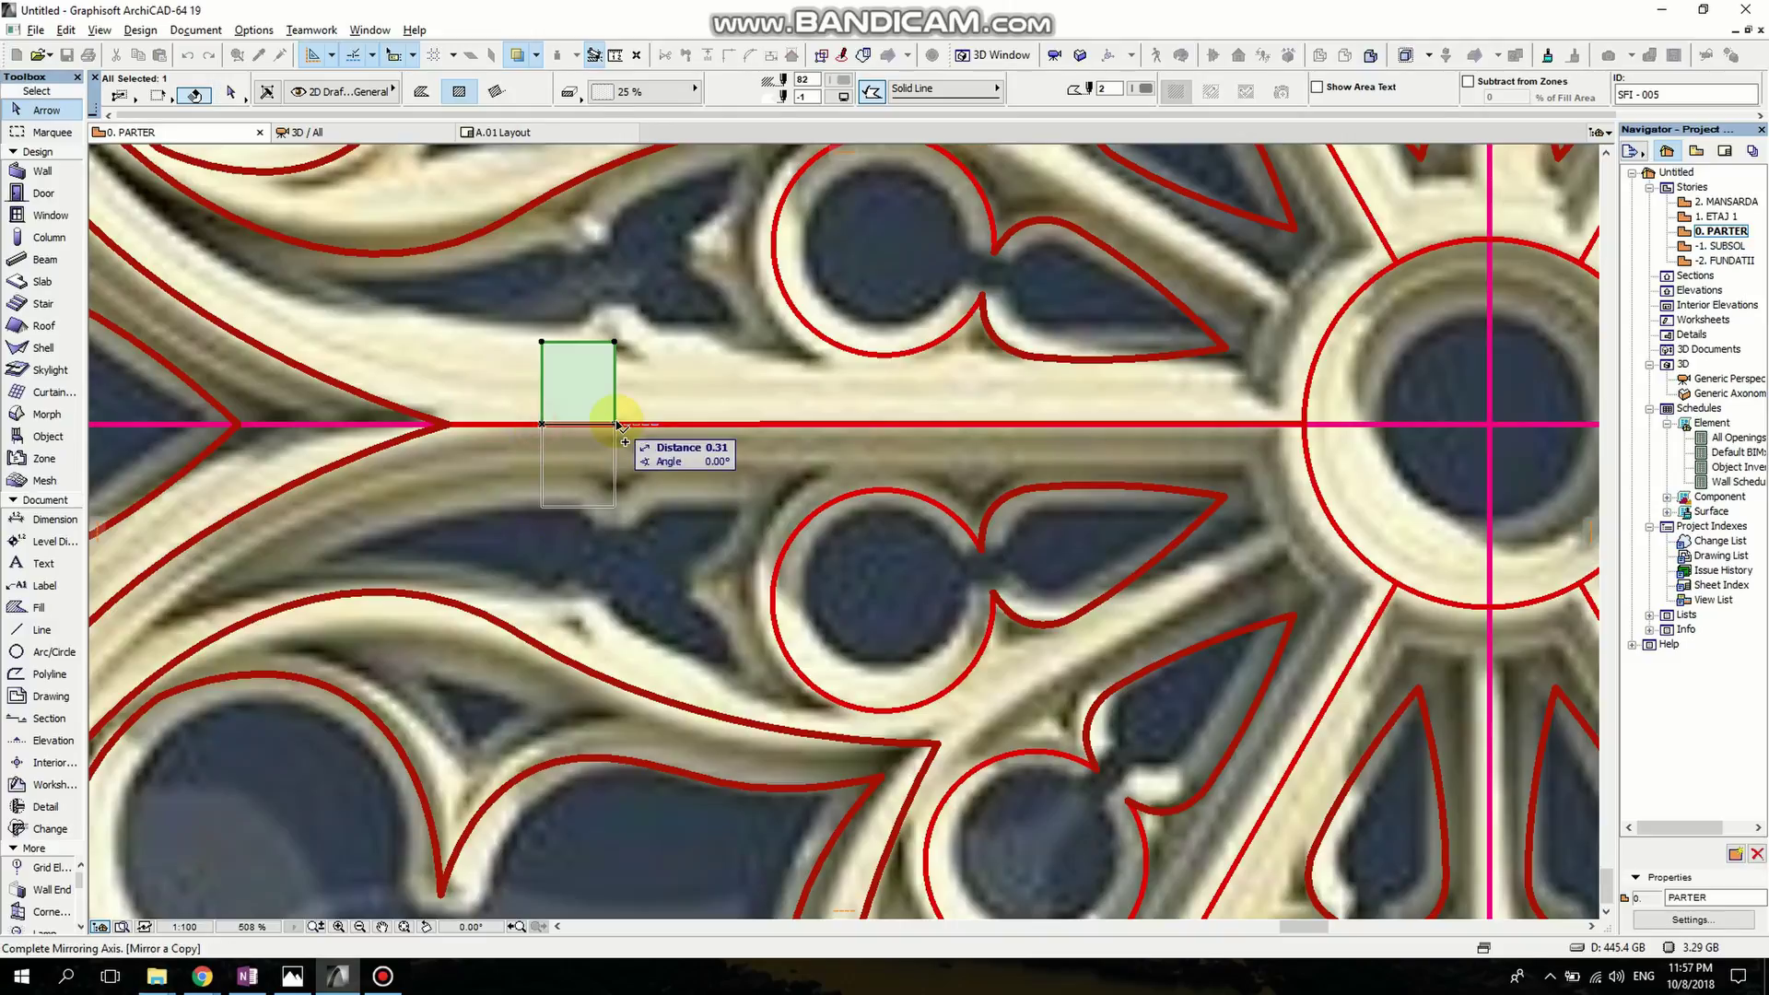
pyautogui.click(636, 425)
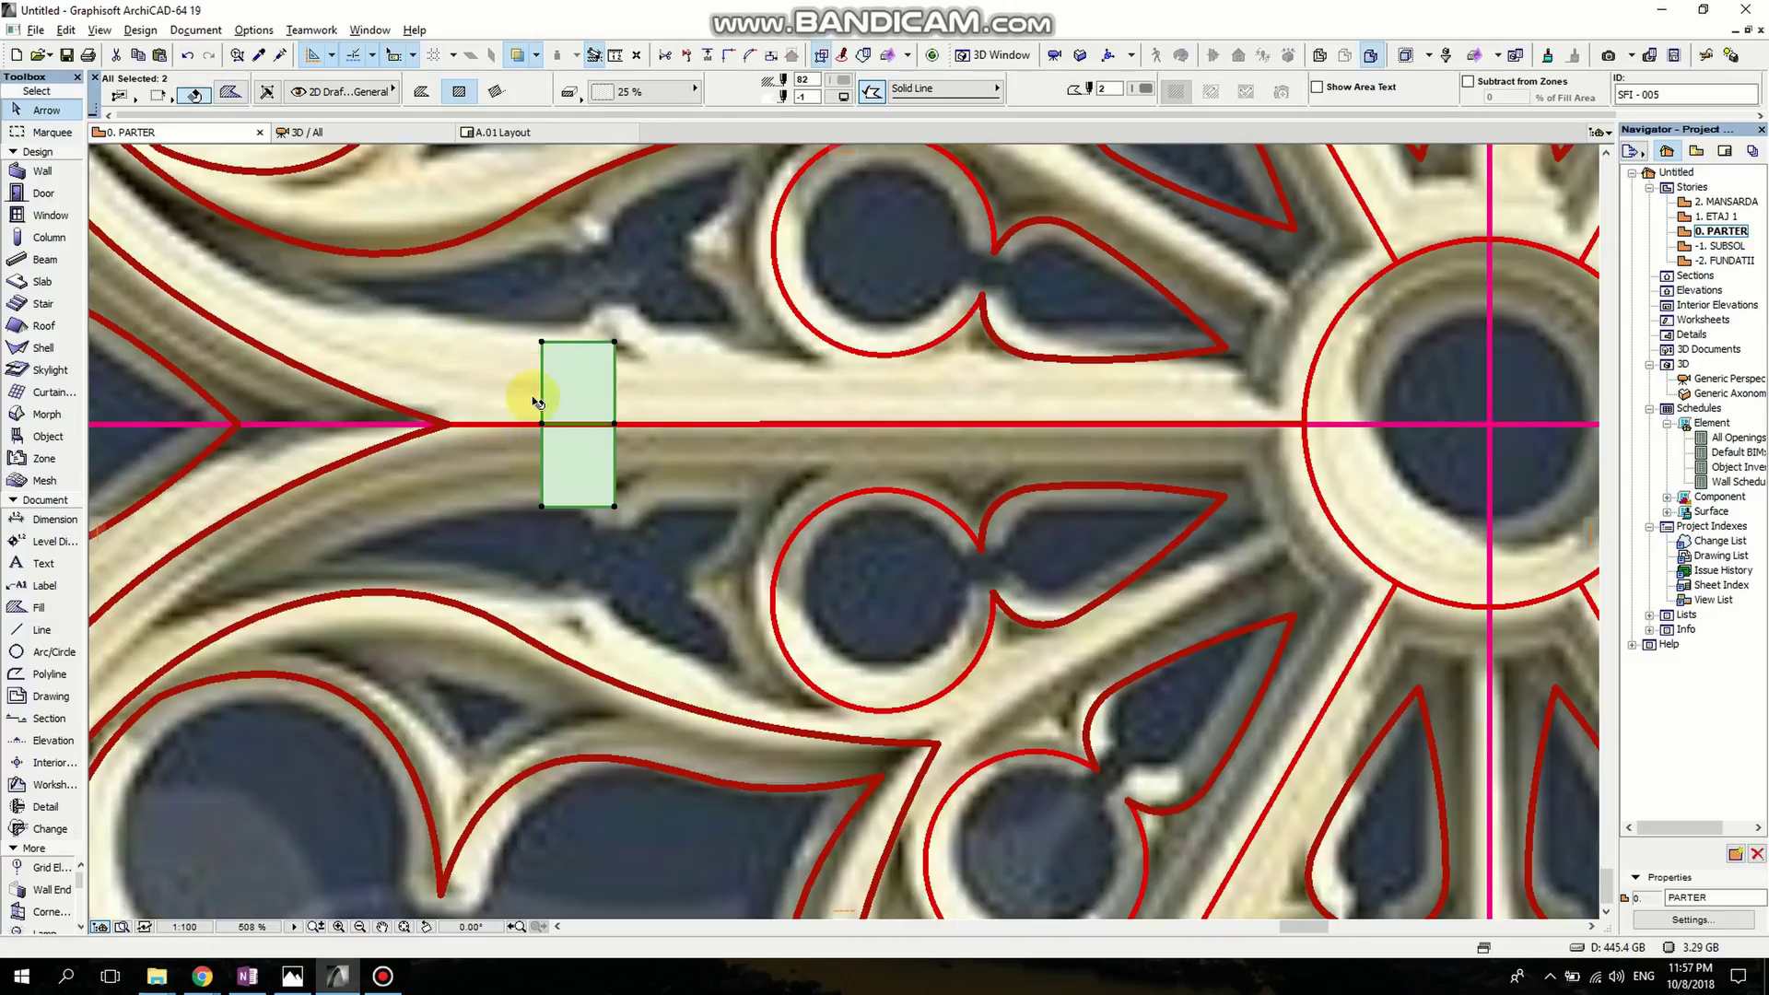
# Cut both rectangular fills and create a new complex profile named profile 001.
pyautogui.click(117, 57)
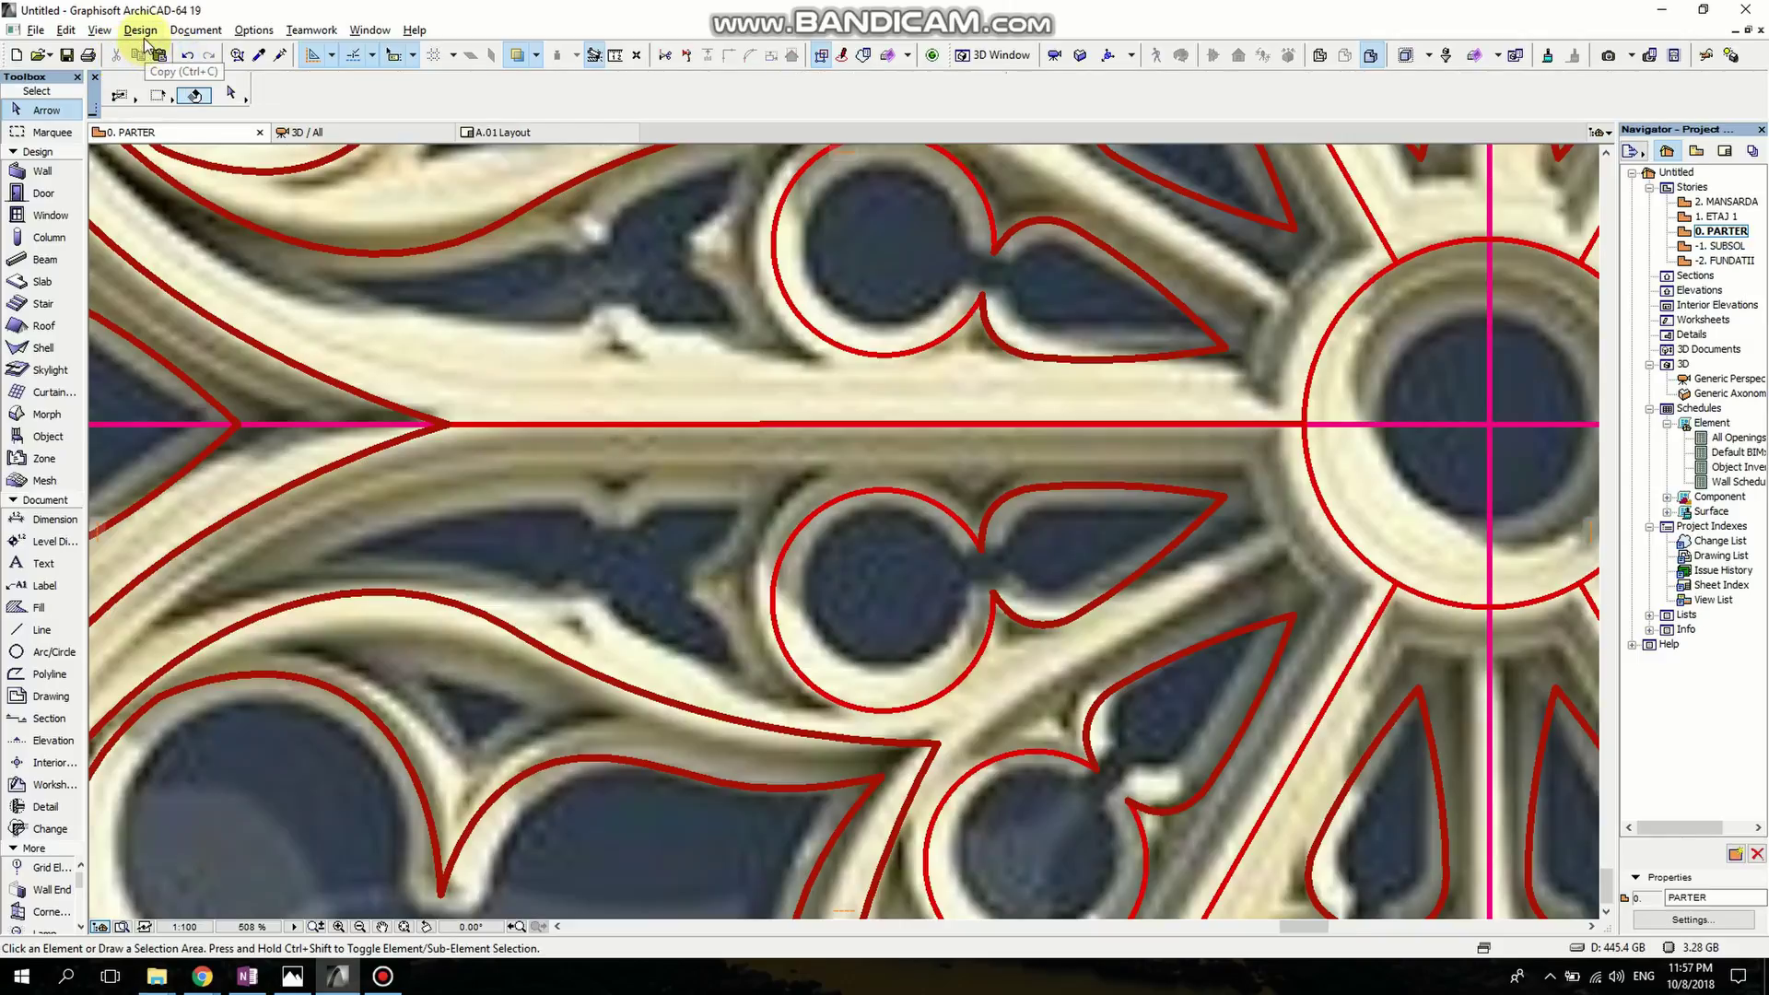
pyautogui.click(143, 31)
pyautogui.moveTo(276, 153)
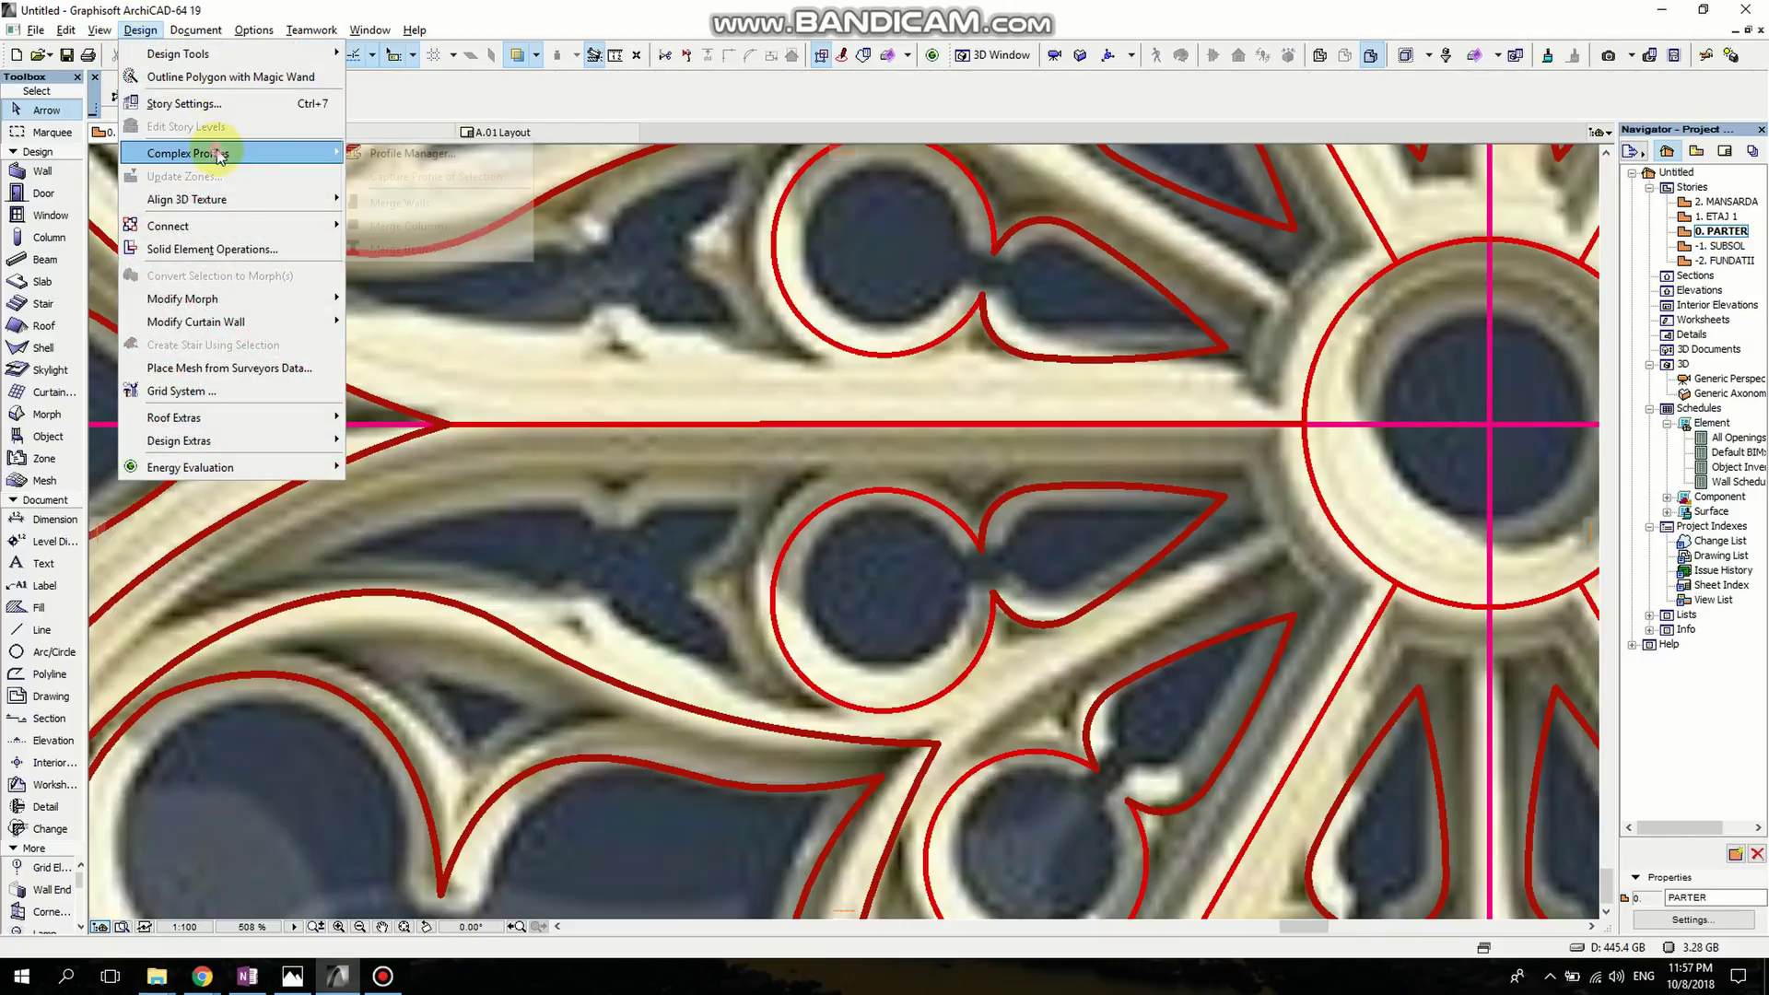
pyautogui.click(479, 154)
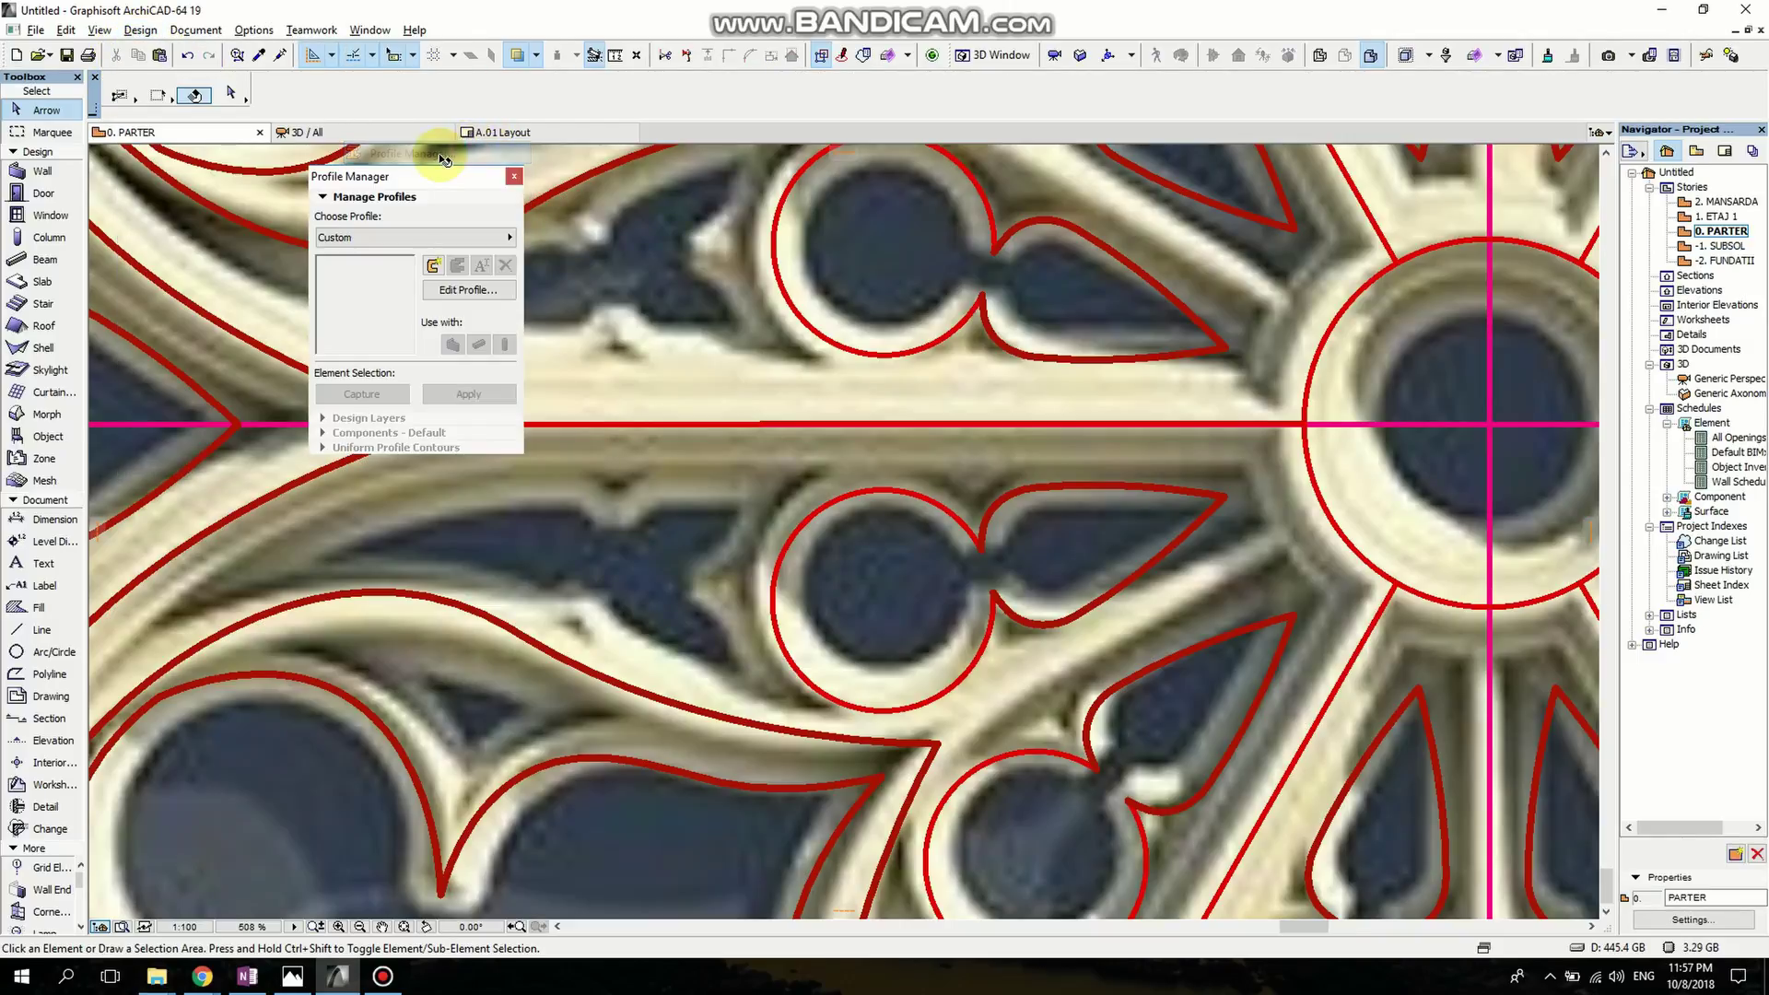
pyautogui.click(434, 266)
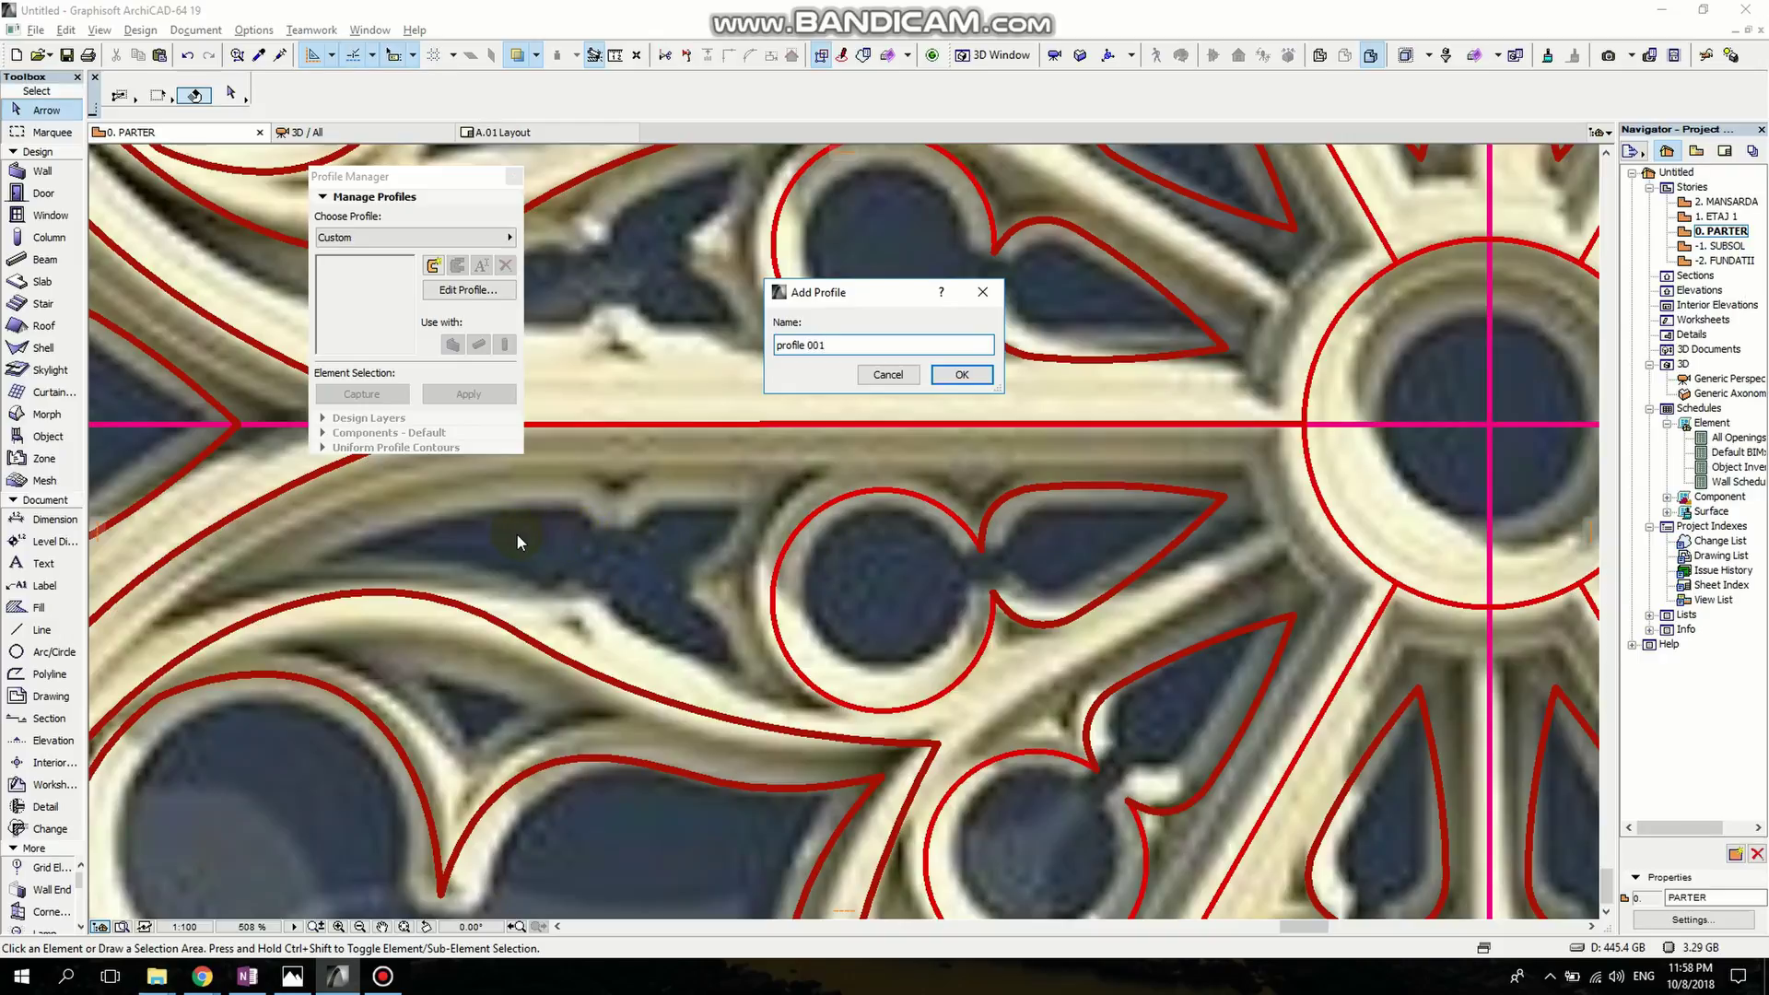
pyautogui.click(962, 376)
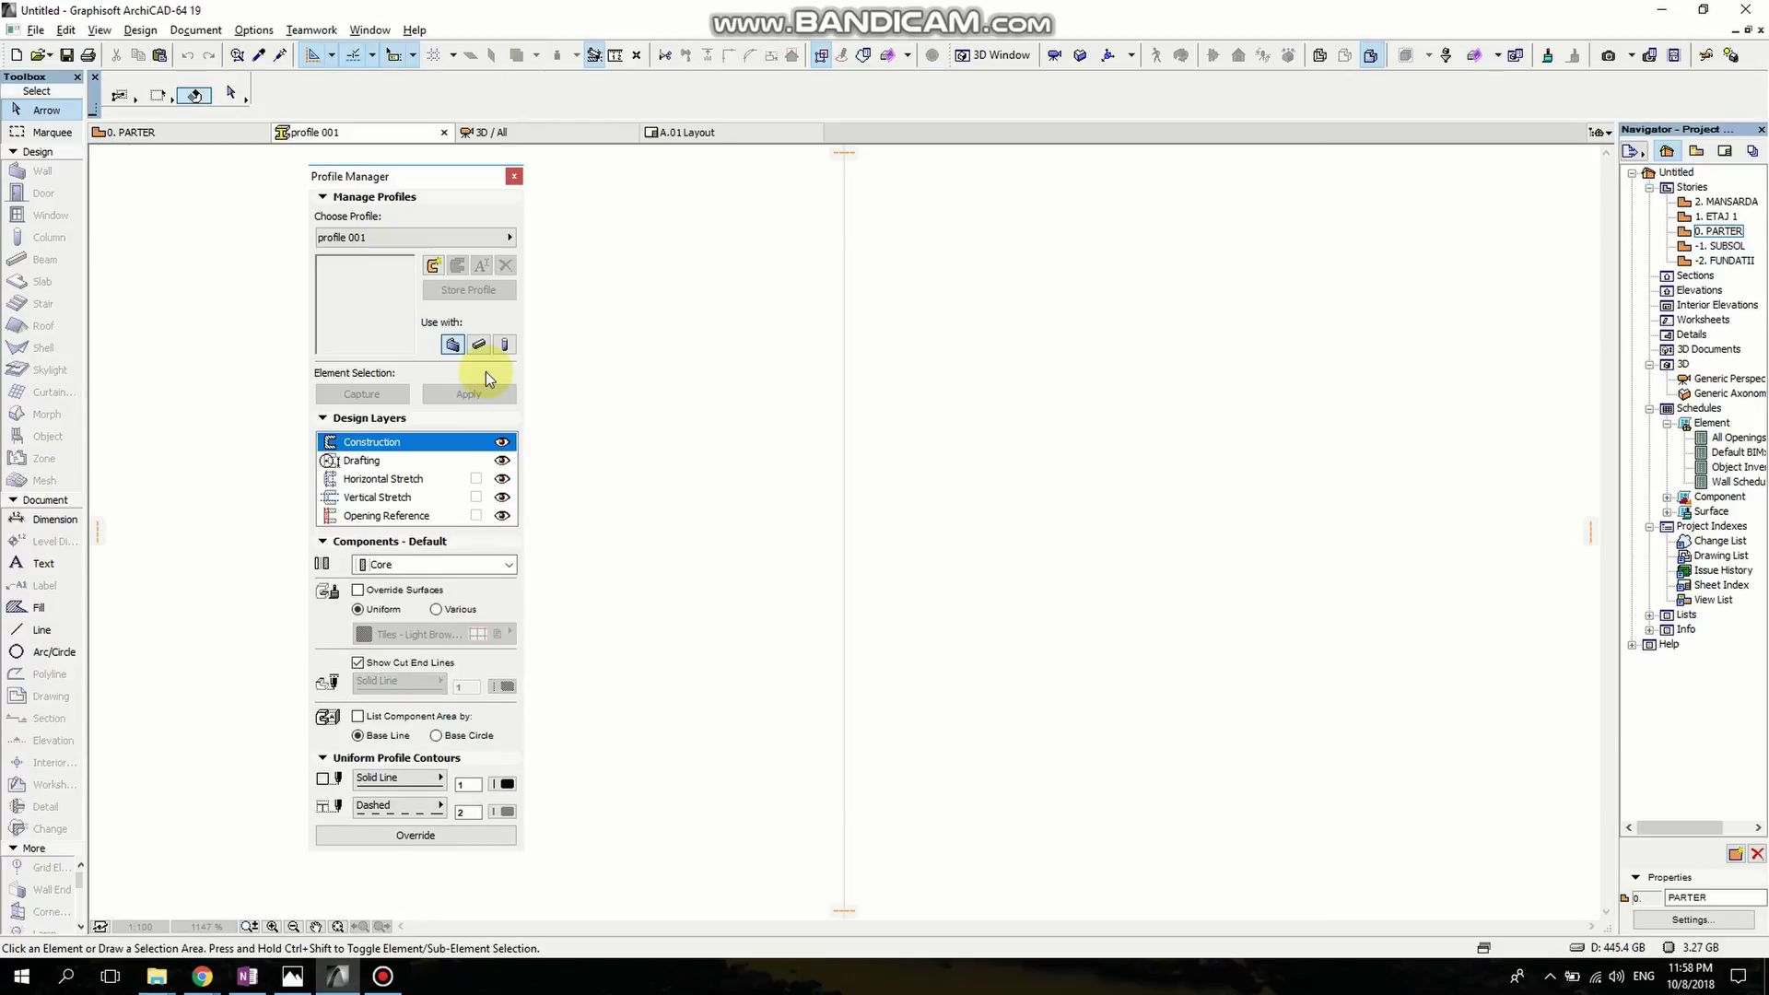
# Paste the two fills into the new profile at their original location, zooming to the pasted elements.
pyautogui.scroll(-3, 762, 506)
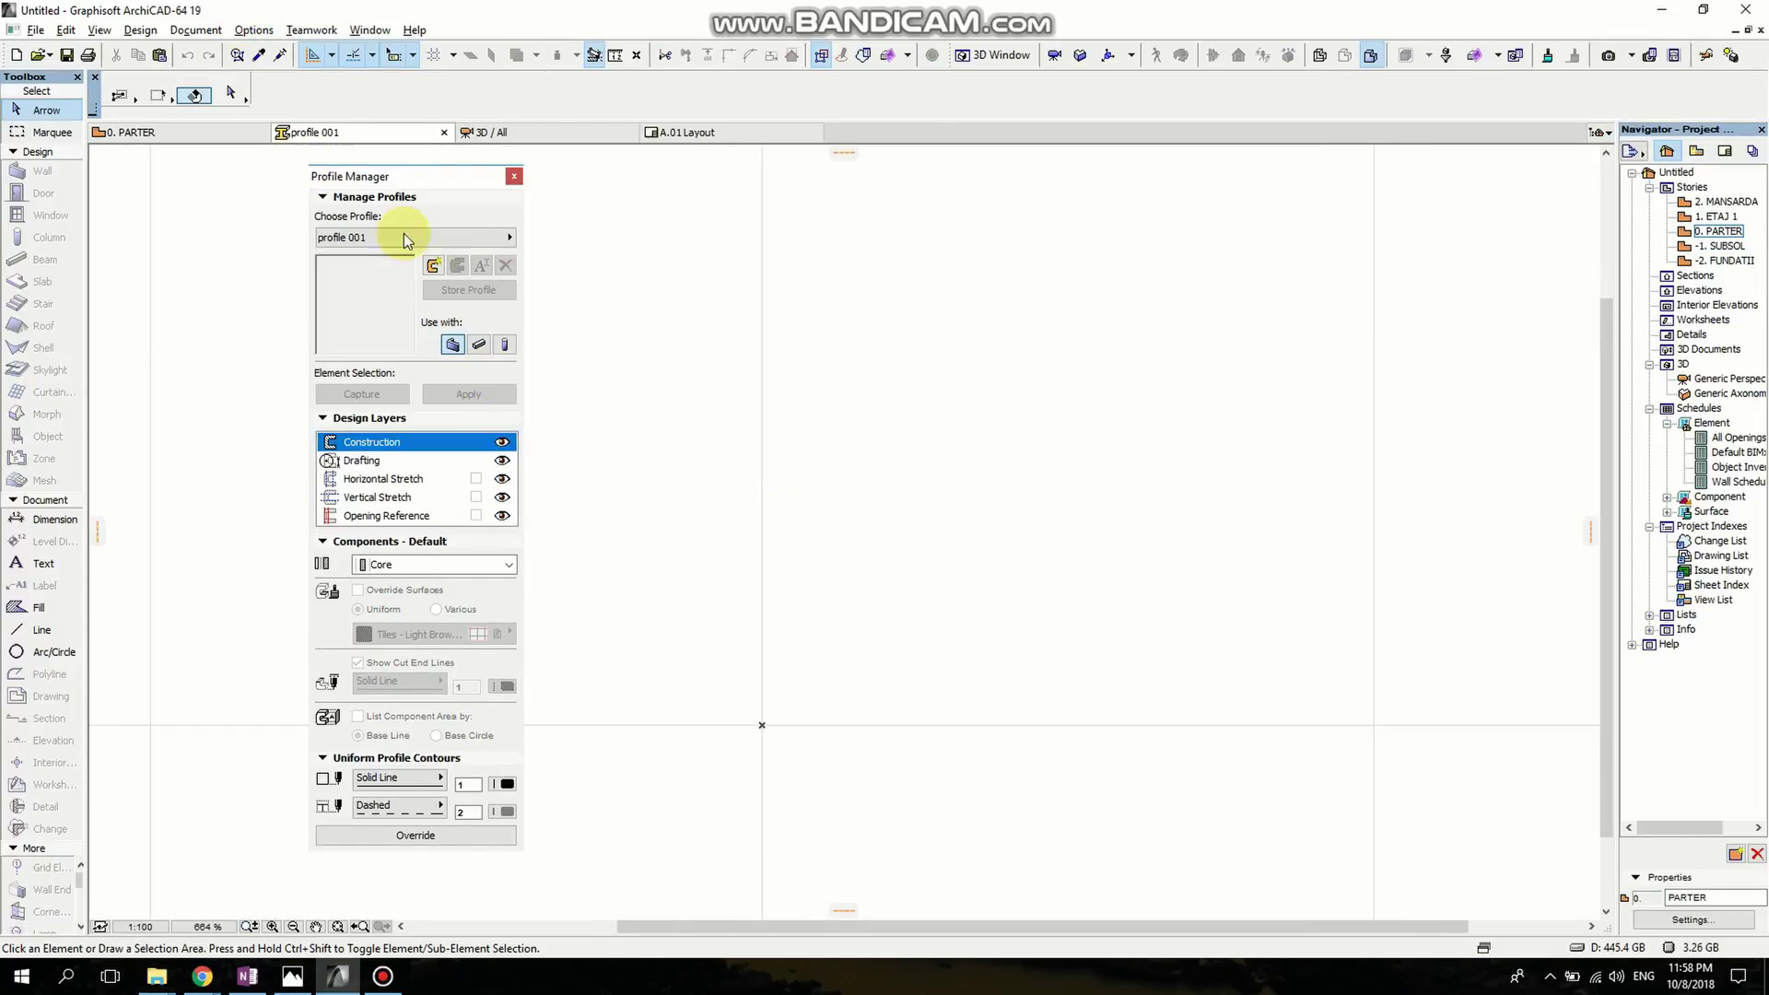
pyautogui.click(160, 57)
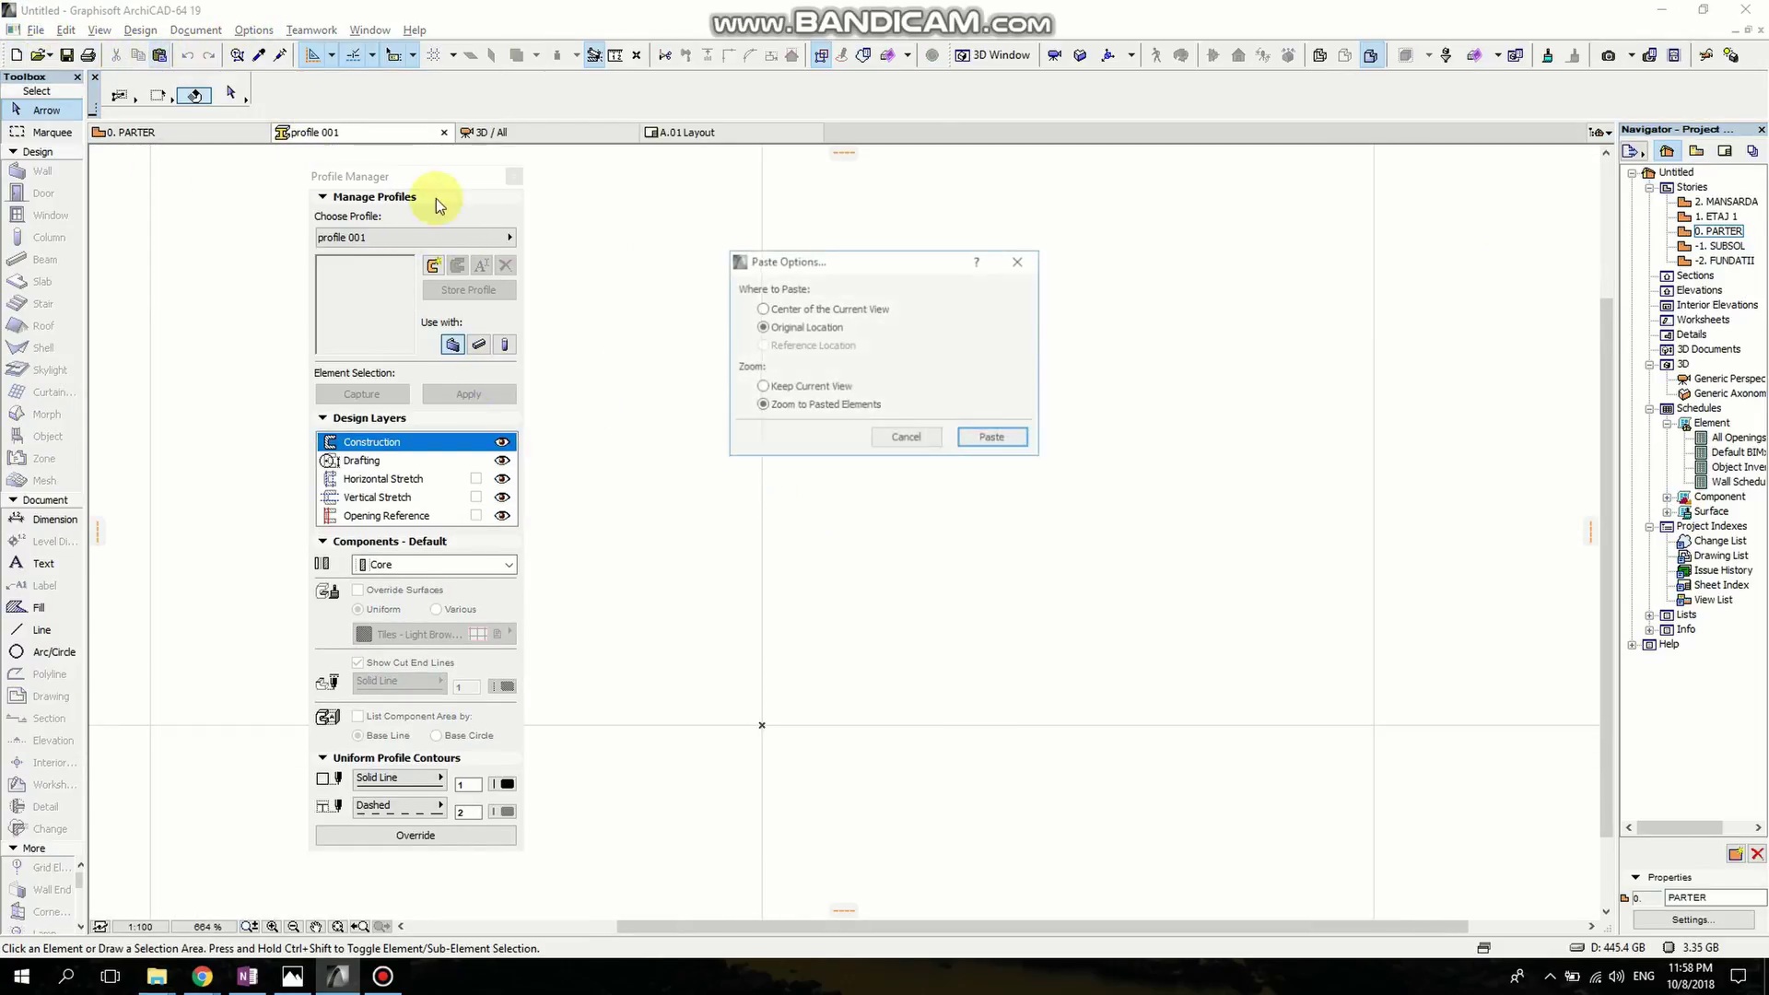
pyautogui.click(993, 439)
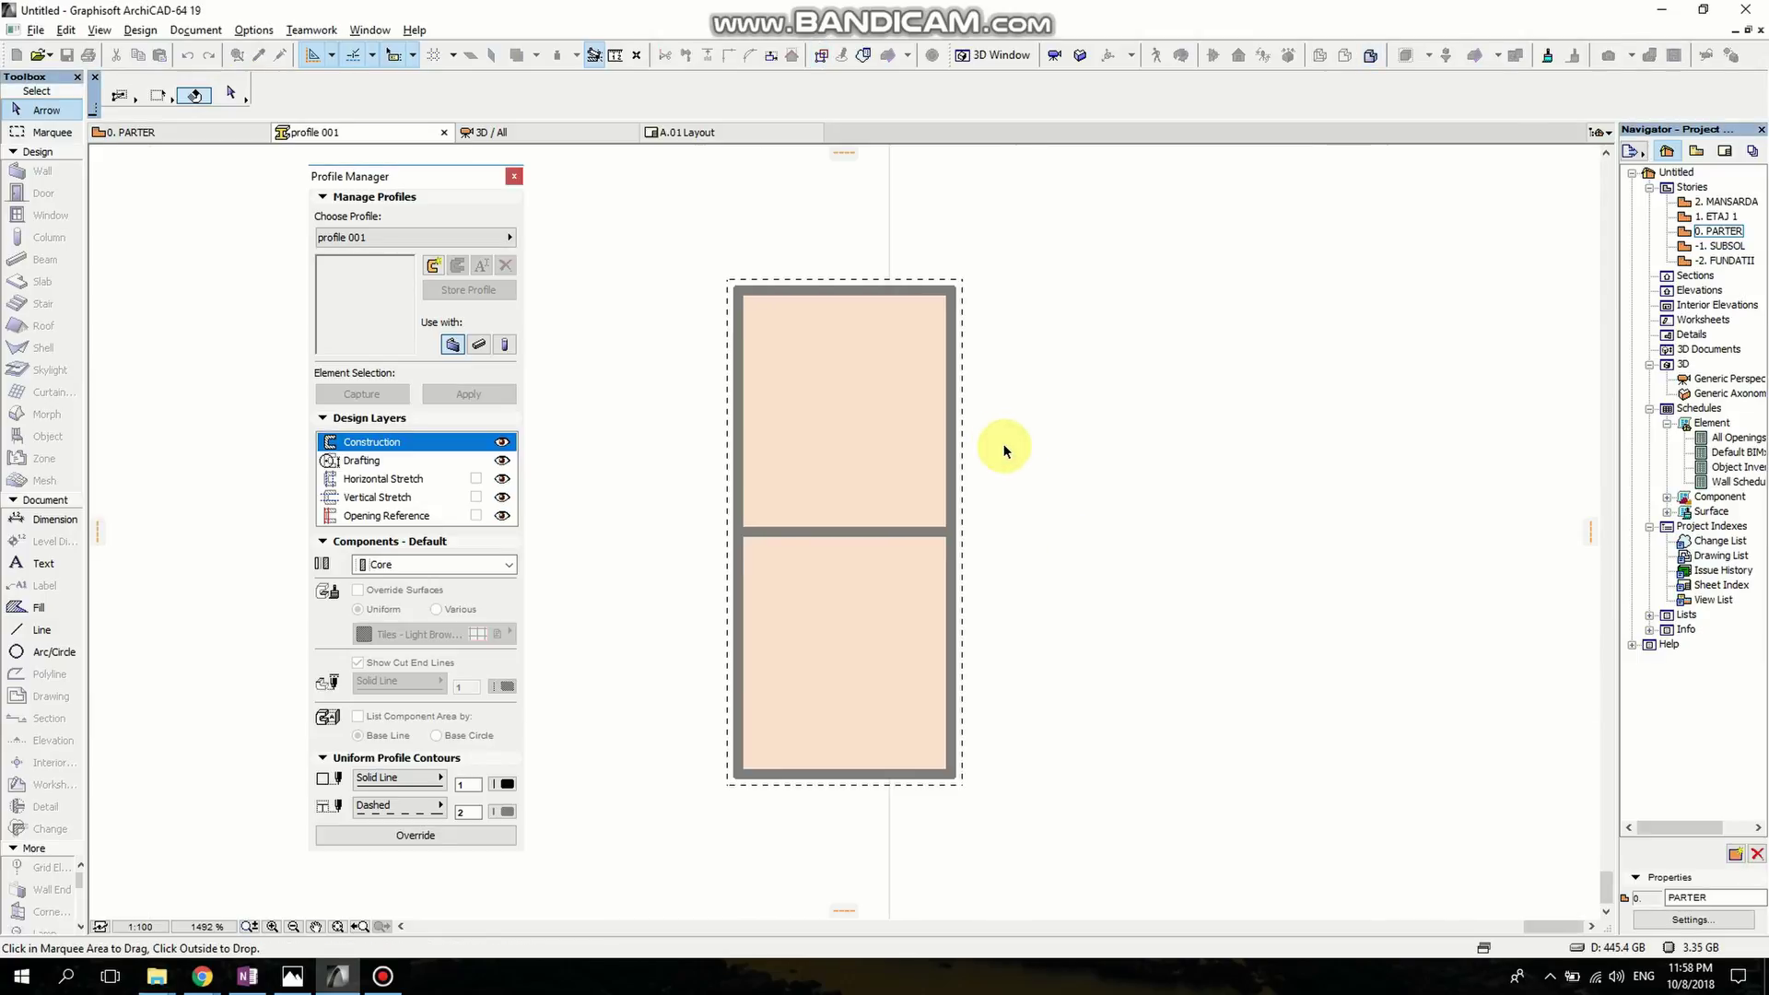
# Move both pasted rectangles so the left end of their shared edge lies on the profile's origin.
pyautogui.scroll(-5, 959, 461)
pyautogui.moveTo(945, 487); pyautogui.dragTo(895, 414)
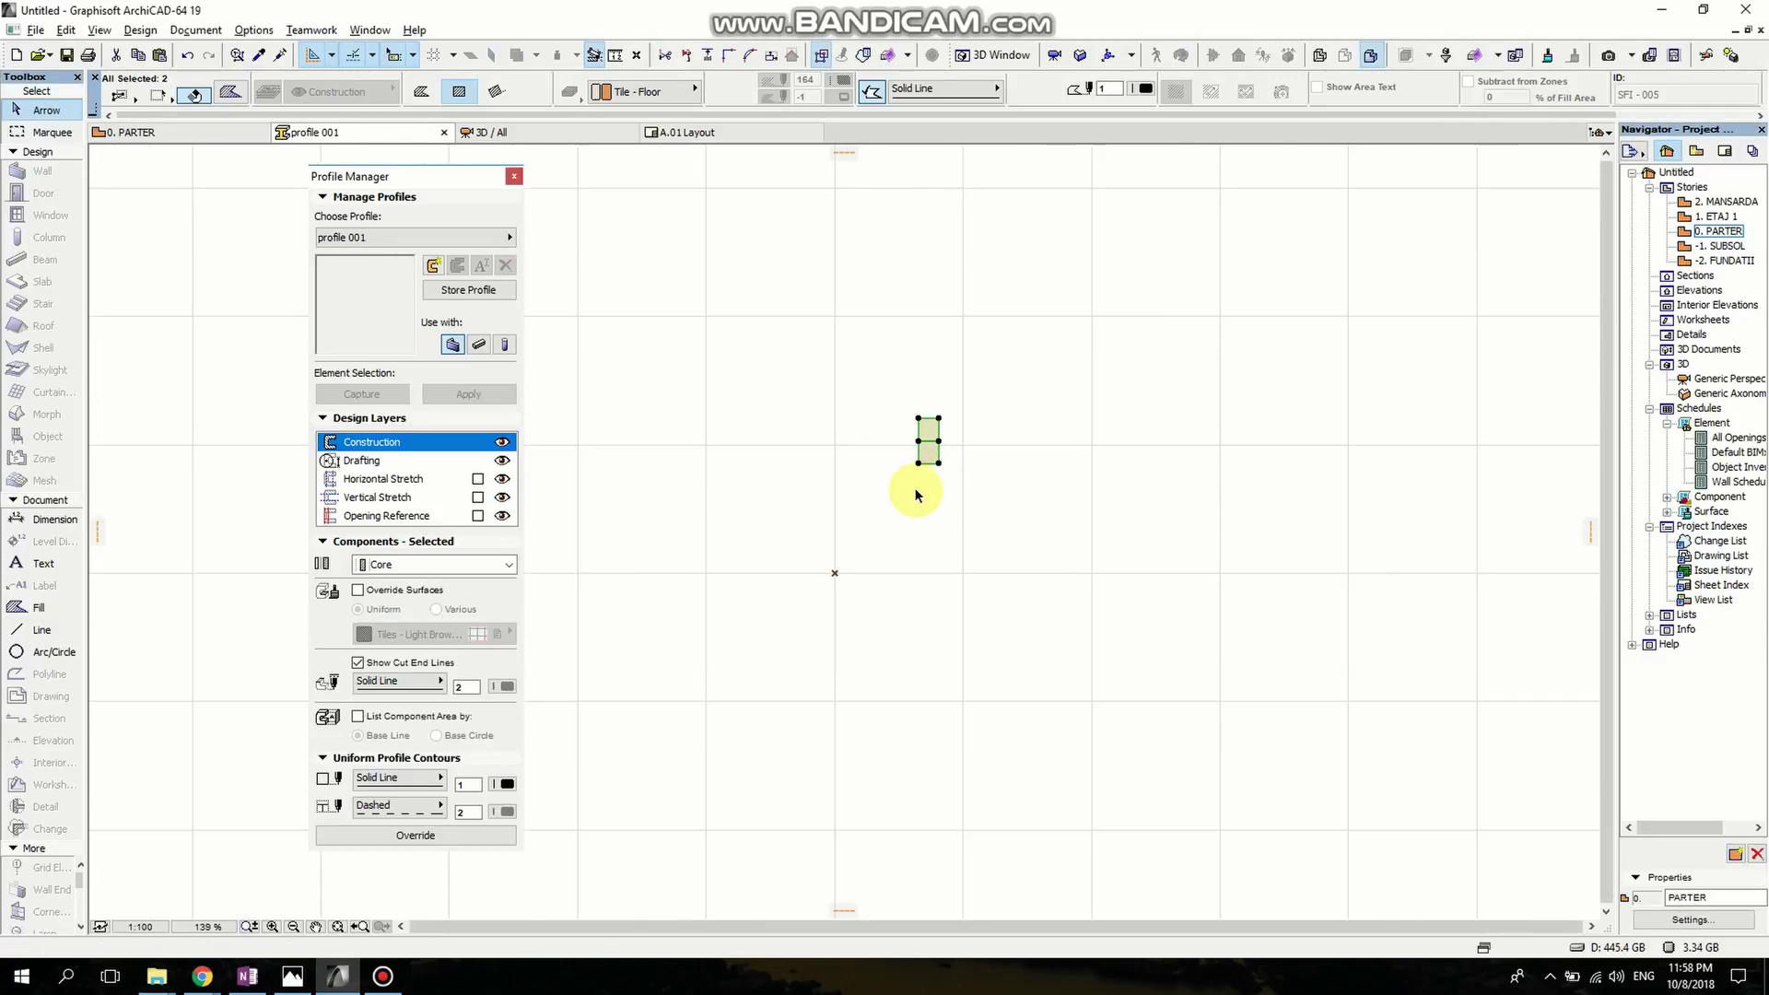
pyautogui.hotkey('ctrl', 'd')
pyautogui.click(919, 440)
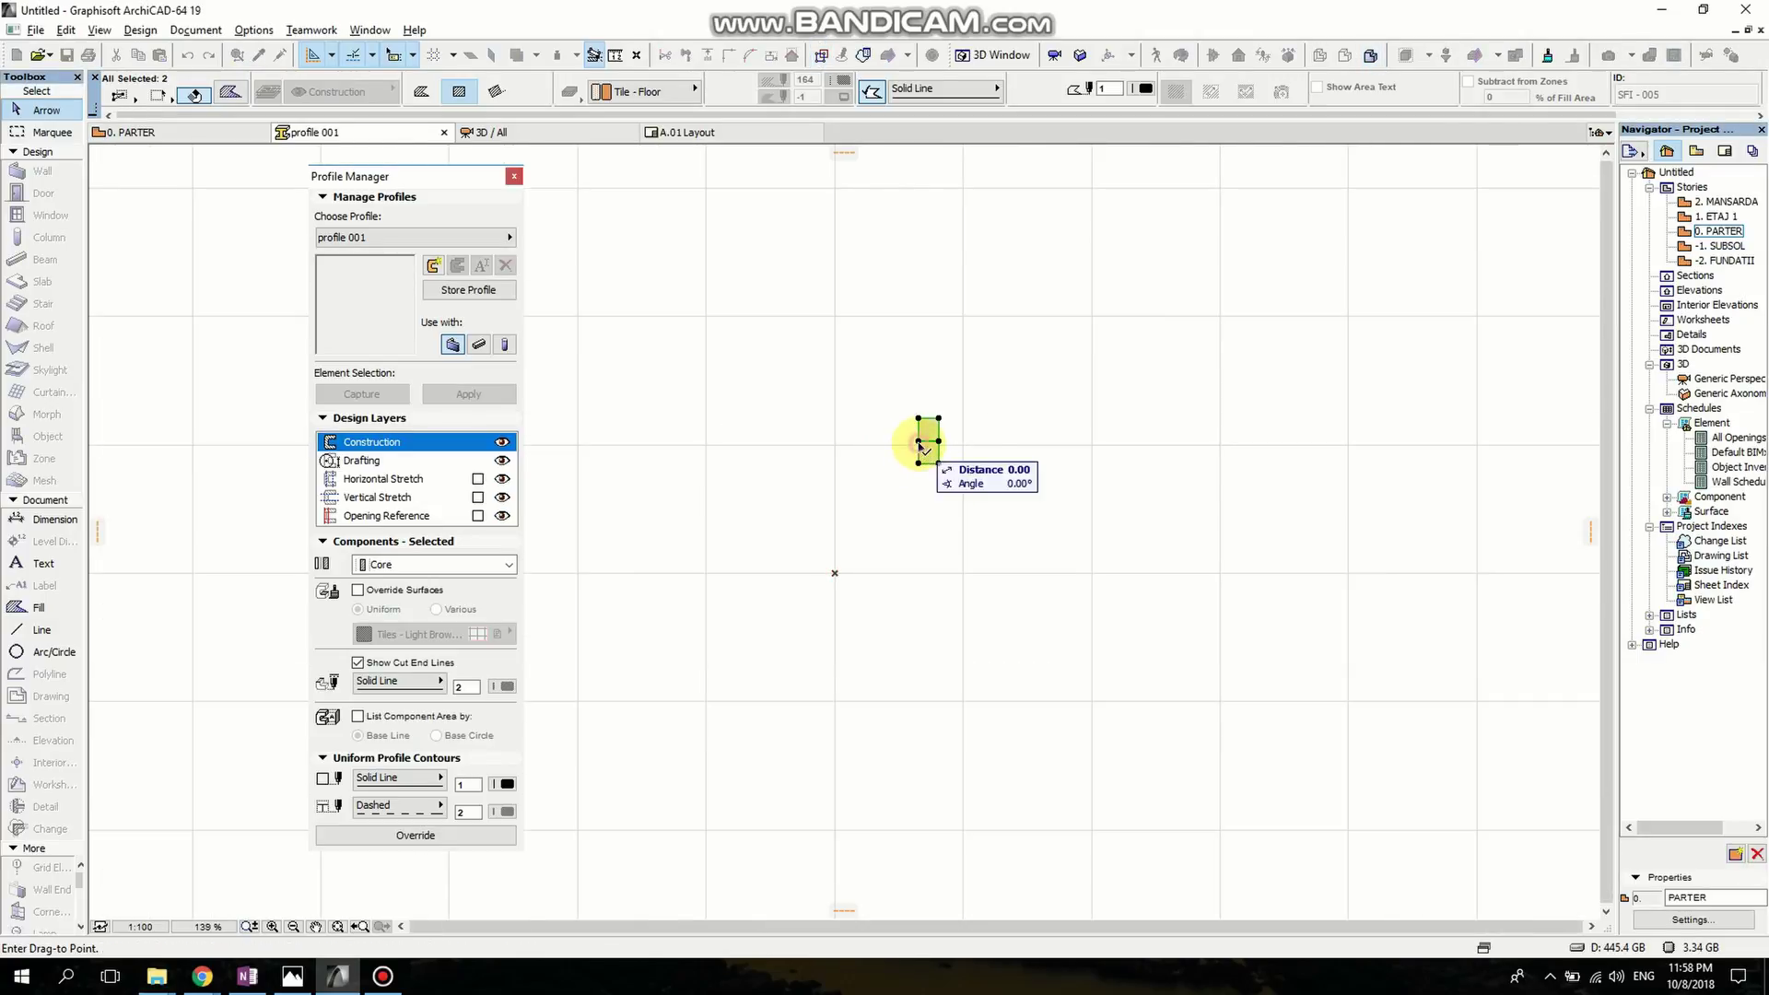
pyautogui.scroll(5, 841, 592)
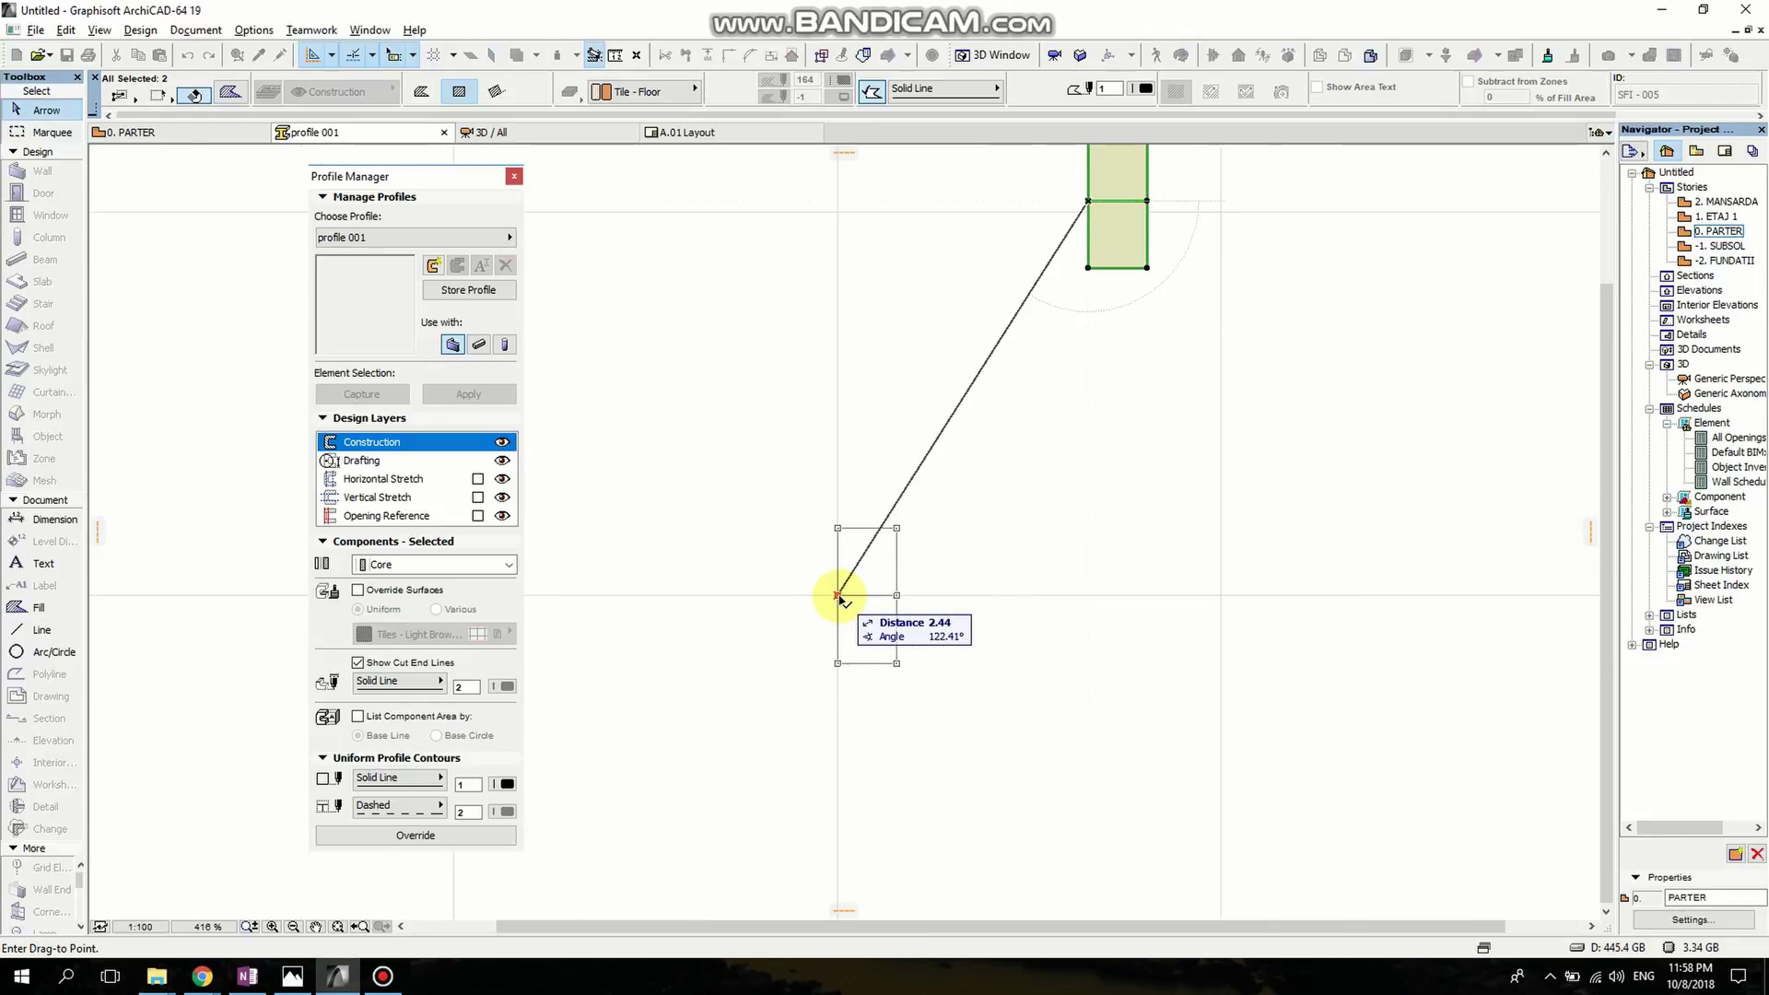
pyautogui.click(844, 594)
pyautogui.scroll(4, 761, 579)
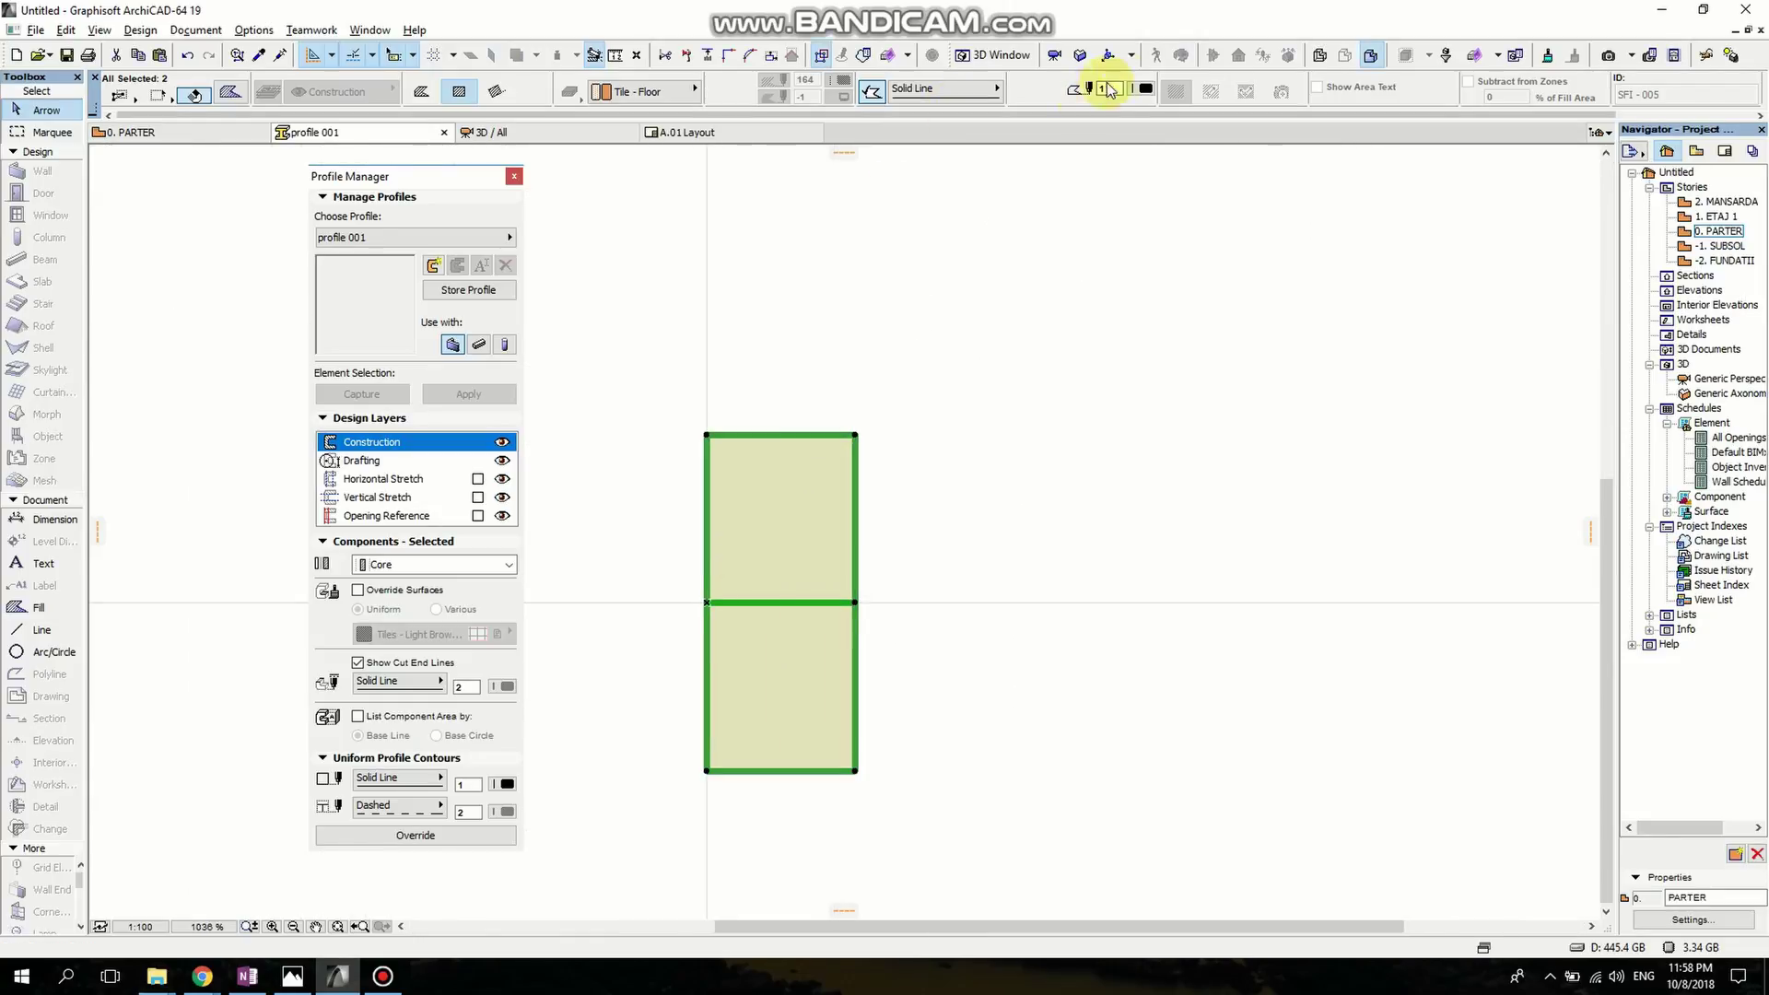
# Deselect the rectangles and switch the display from true line weights to hairlines.
pyautogui.rightClick(1033, 321)
pyautogui.click(968, 295)
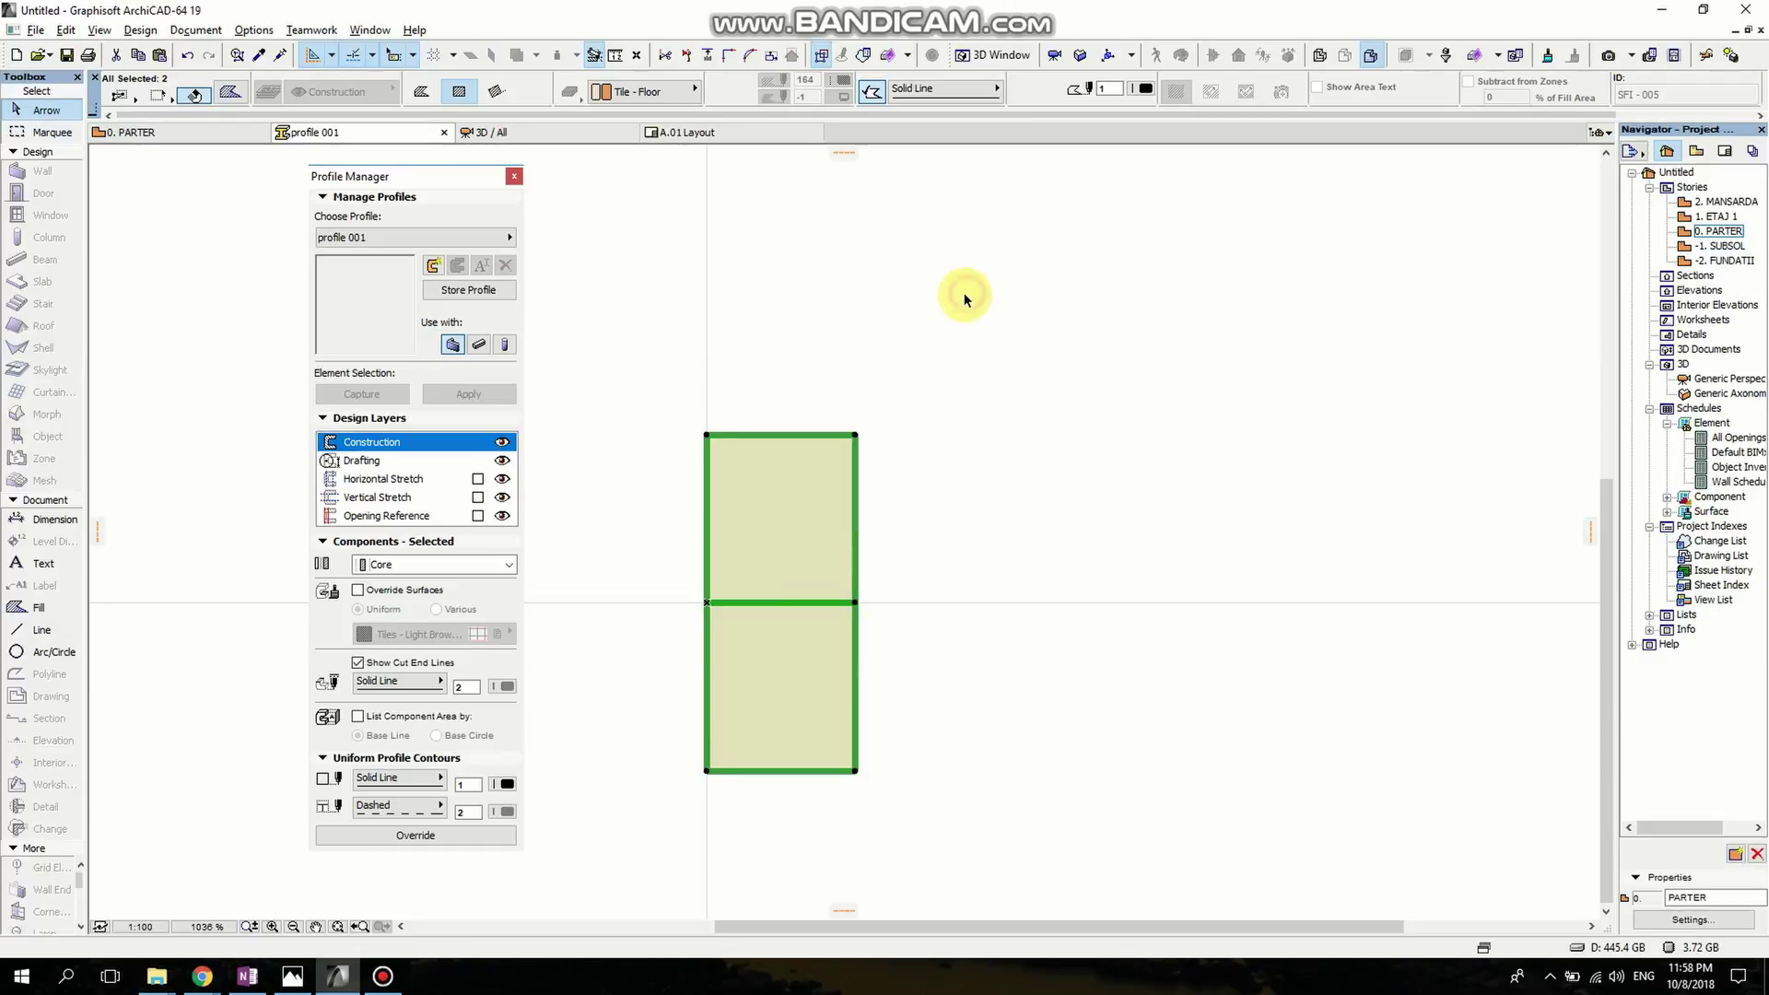
pyautogui.click(968, 295)
pyautogui.rightClick(968, 297)
pyautogui.click(1021, 364)
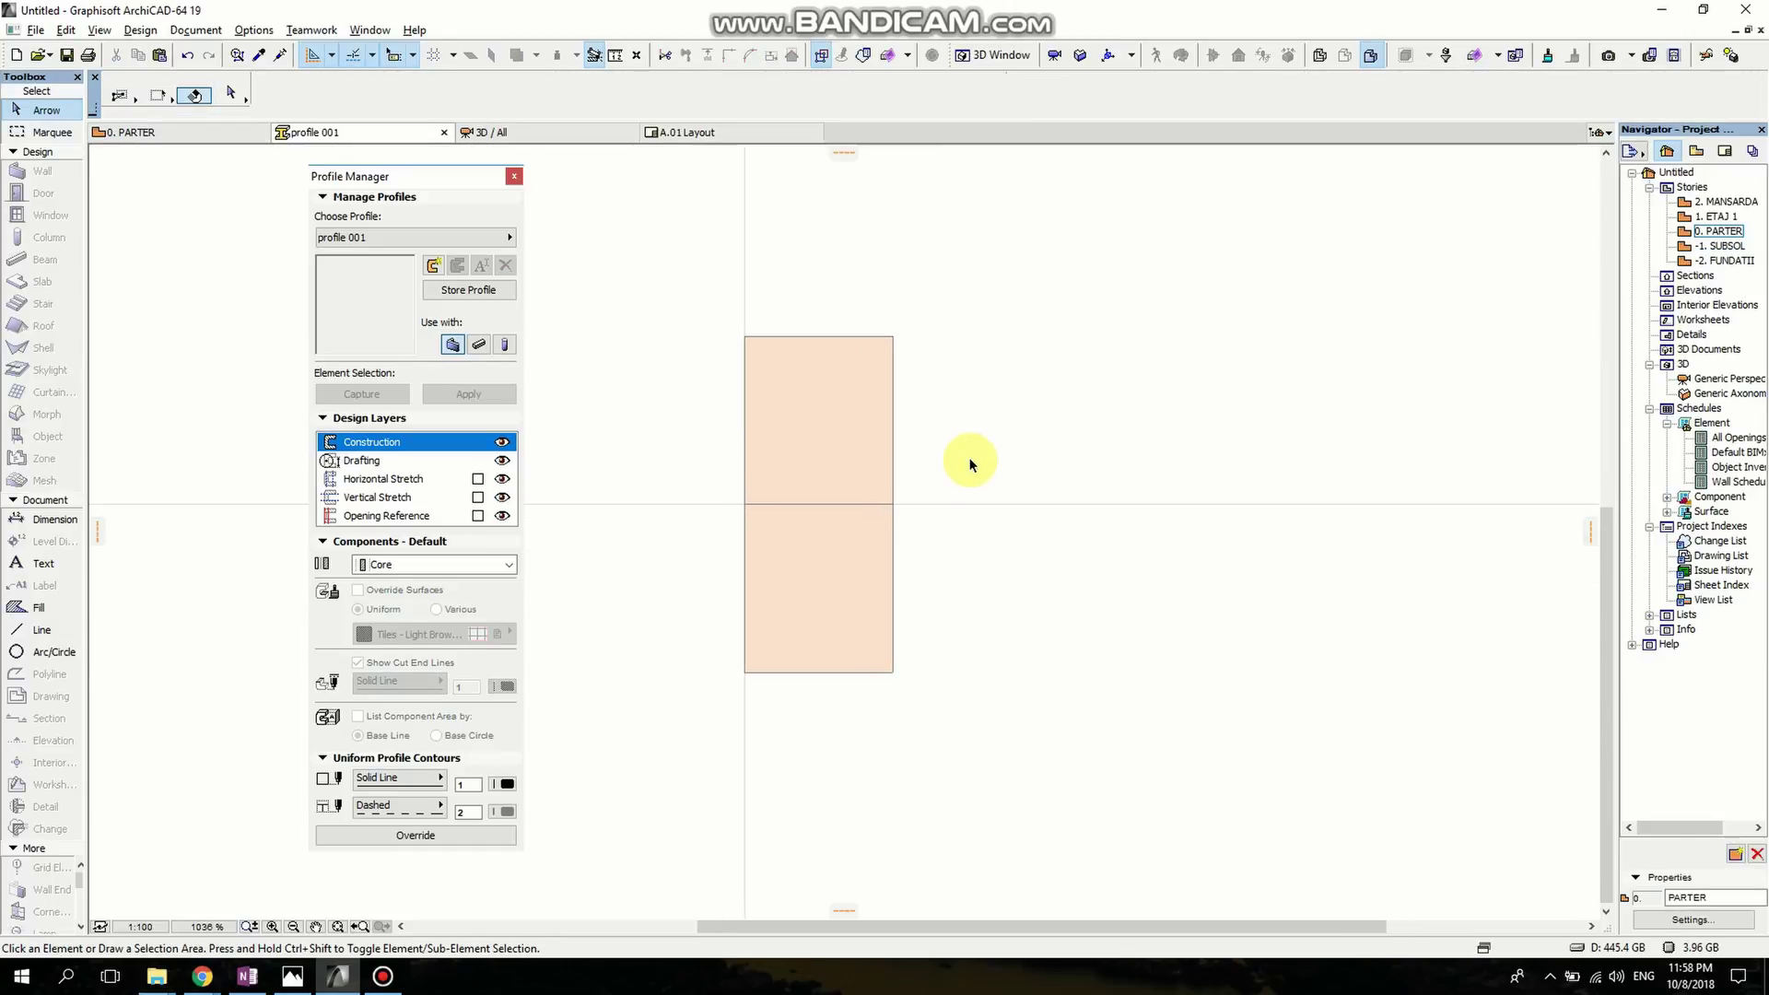
# Rotate both rectangles 90° counterclockwise about the profile's origin so they sit side by side above it.
pyautogui.click(899, 622)
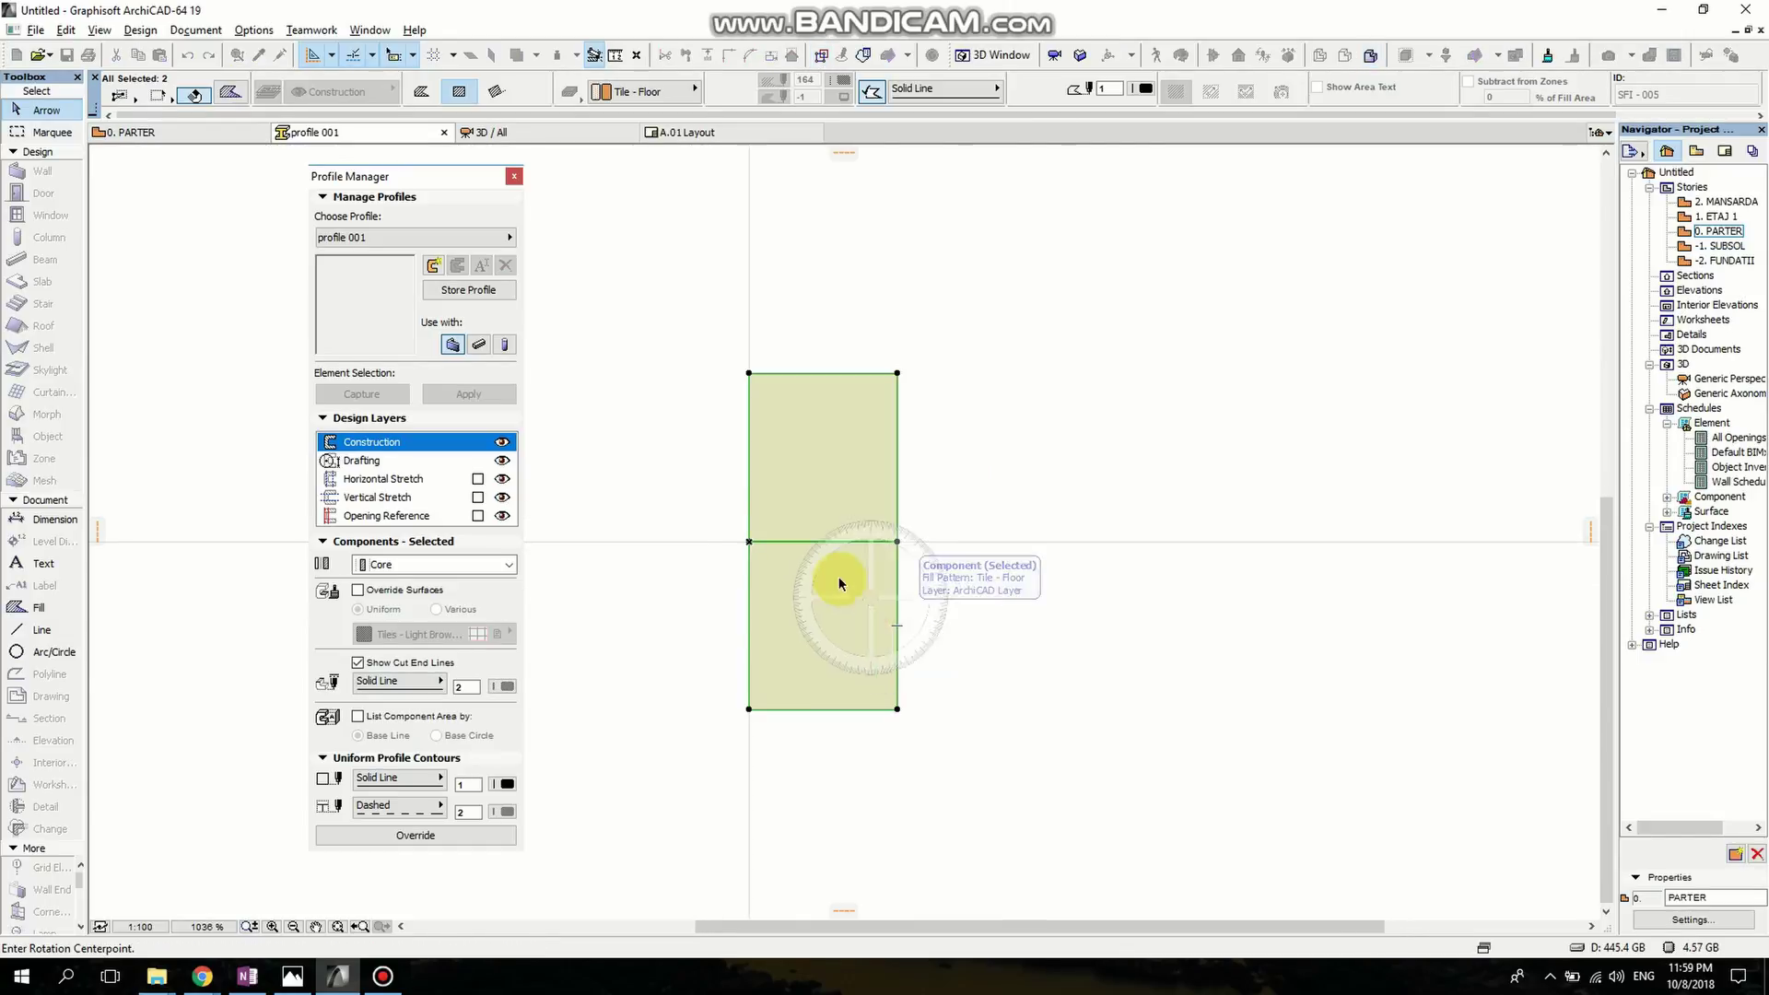
pyautogui.hotkey('ctrl', 'e')
pyautogui.click(749, 542)
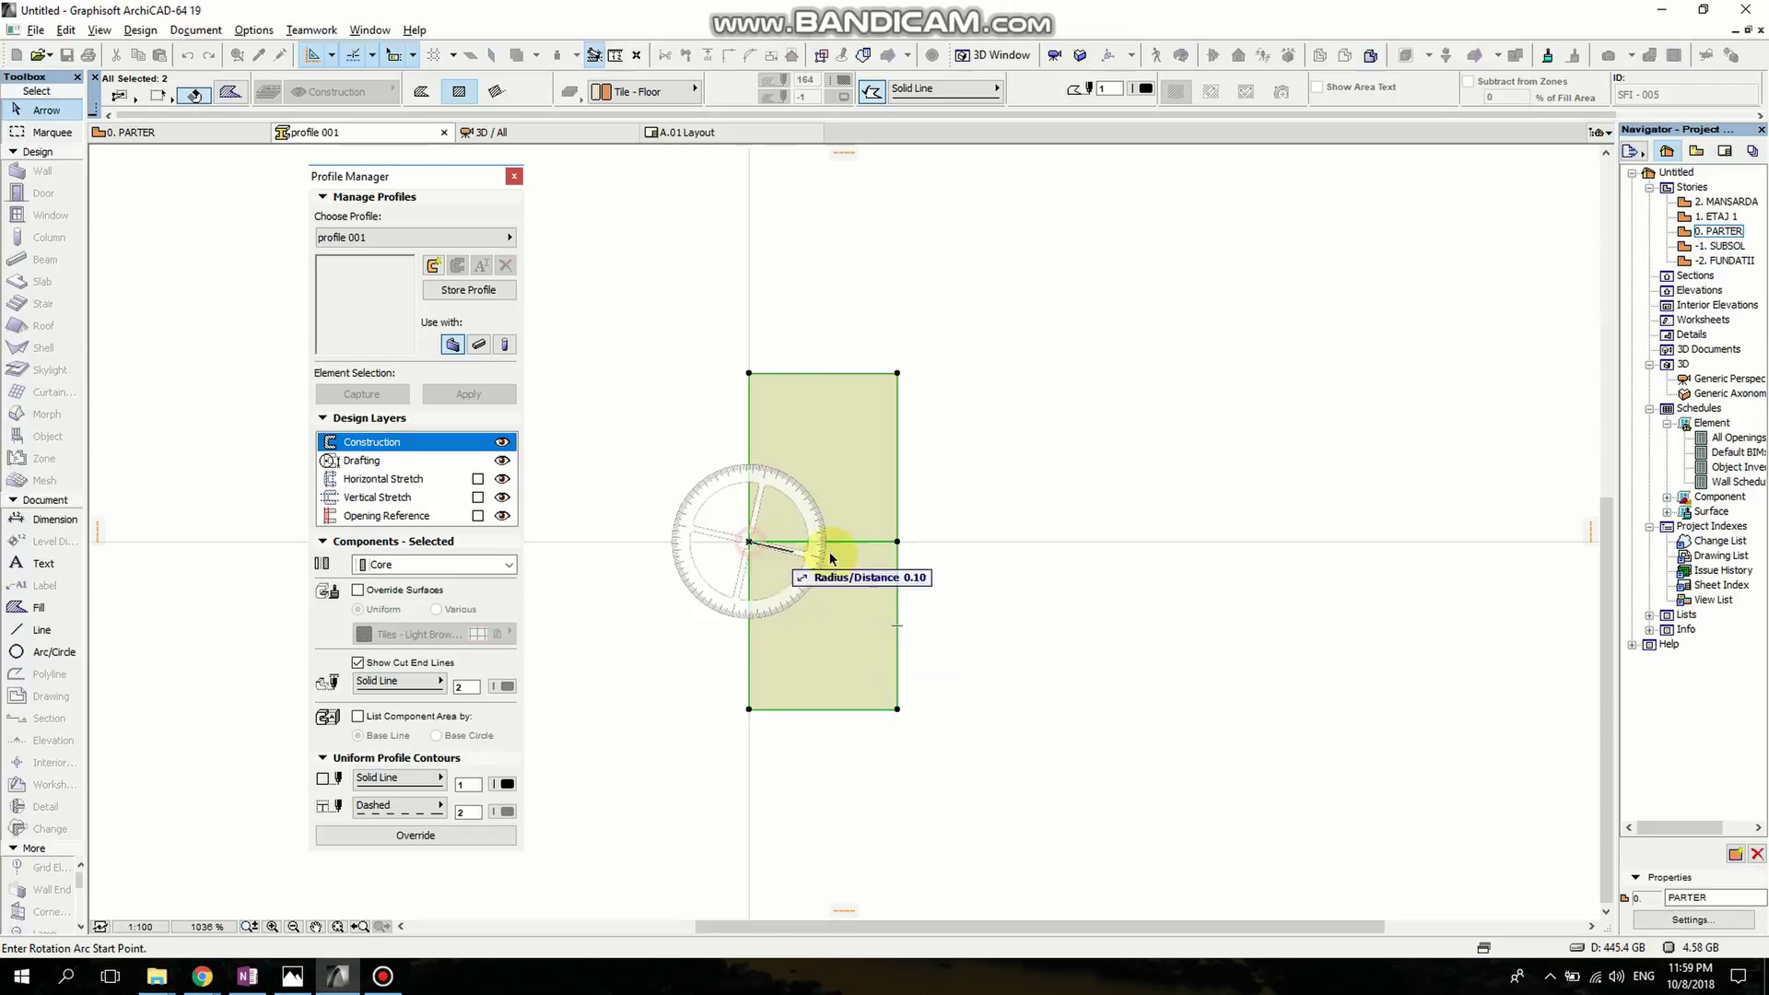
pyautogui.click(898, 541)
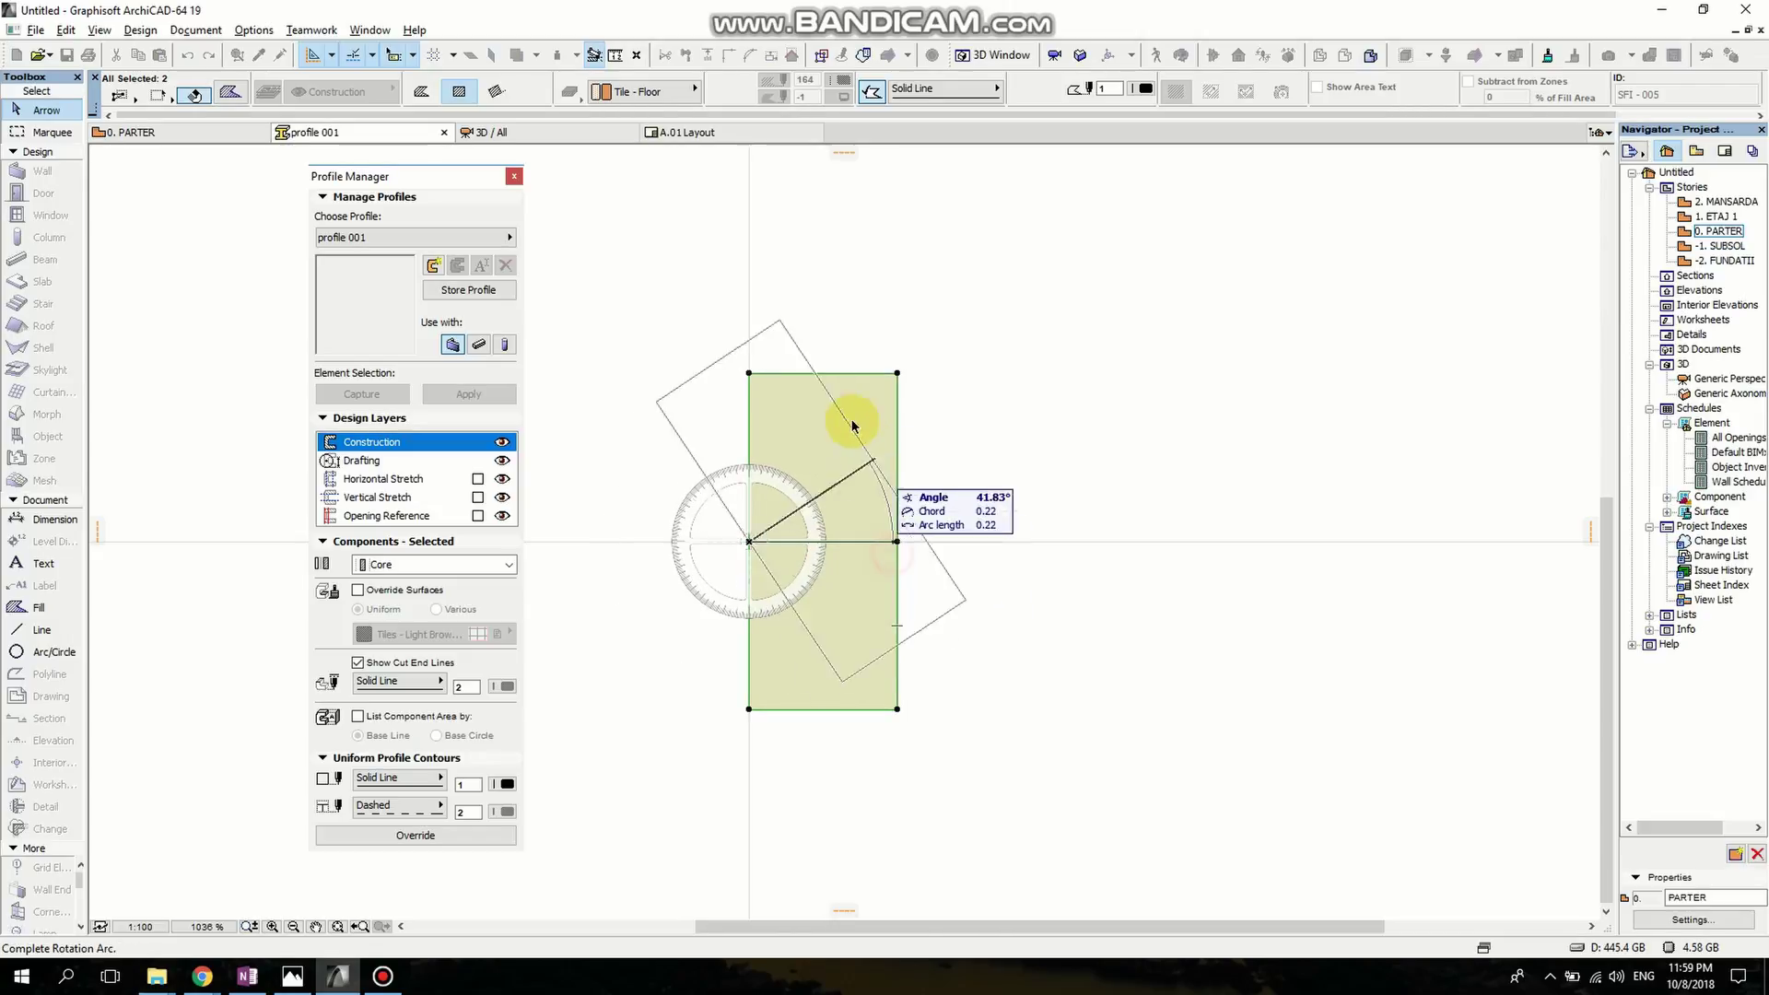
pyautogui.click(750, 374)
pyautogui.press('Escape')
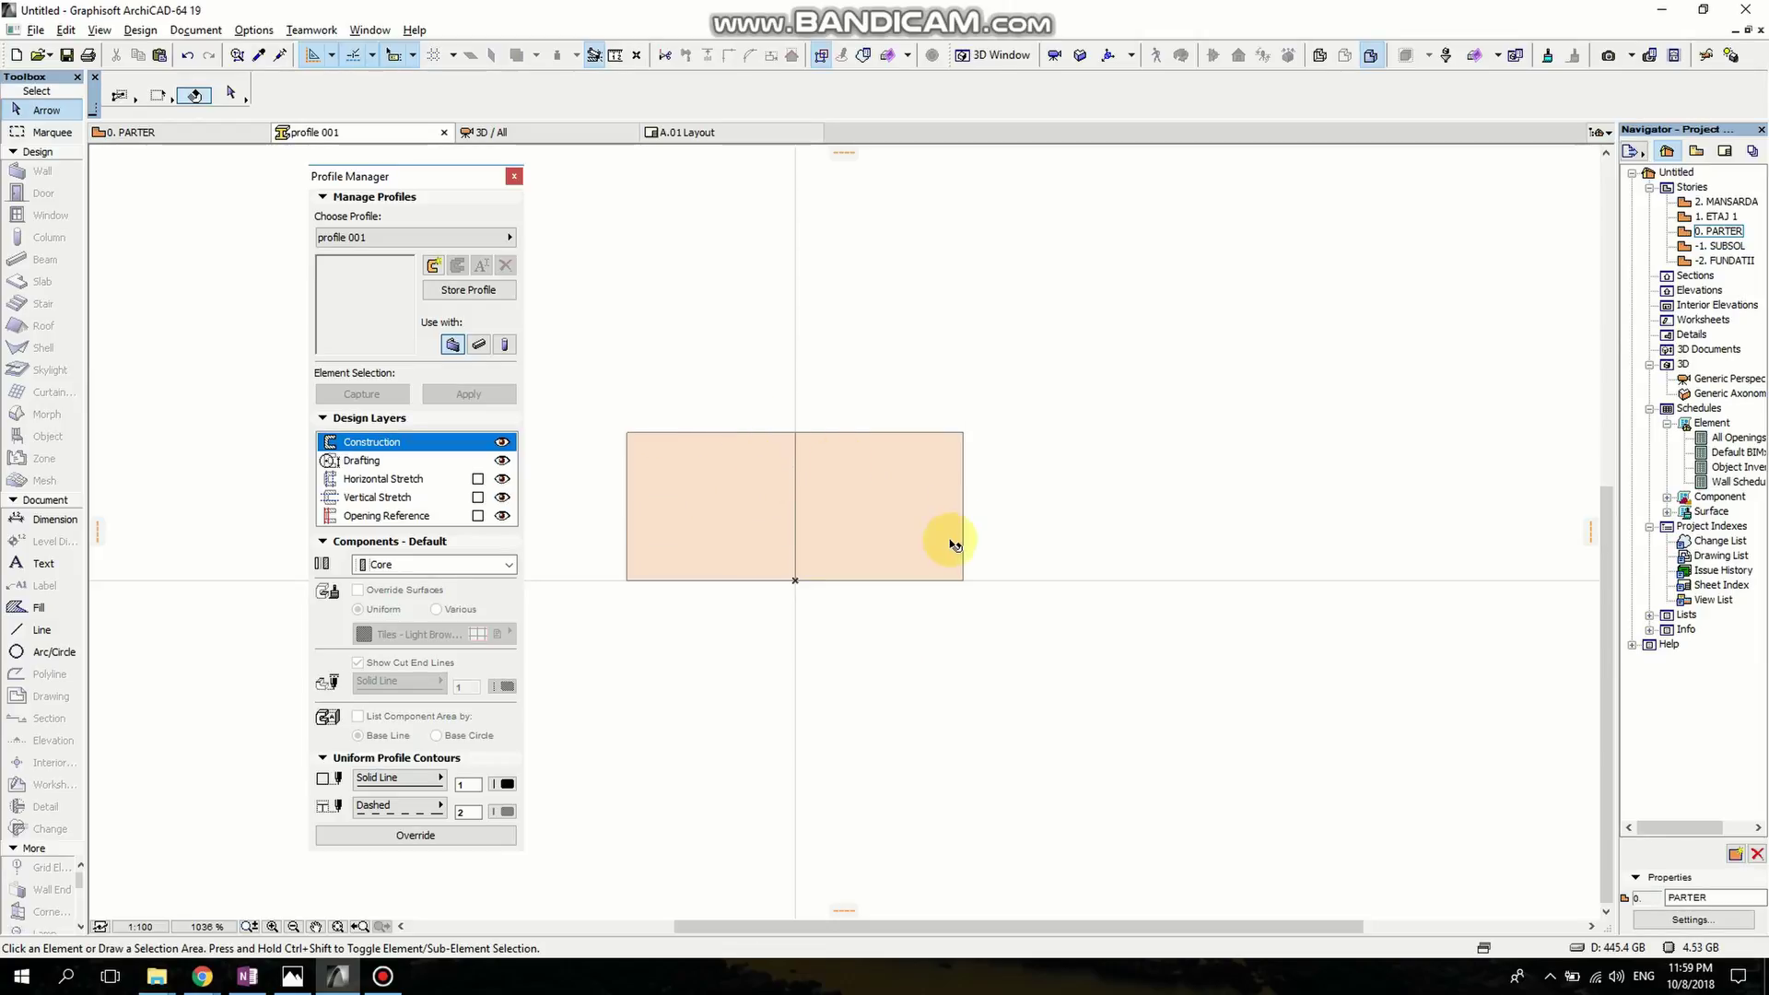
# Select the profile's left rectangle, examine the bar's shape in the reference image on the 0. PARTER story, and return to profile 001.
pyautogui.scroll(3, 802, 478)
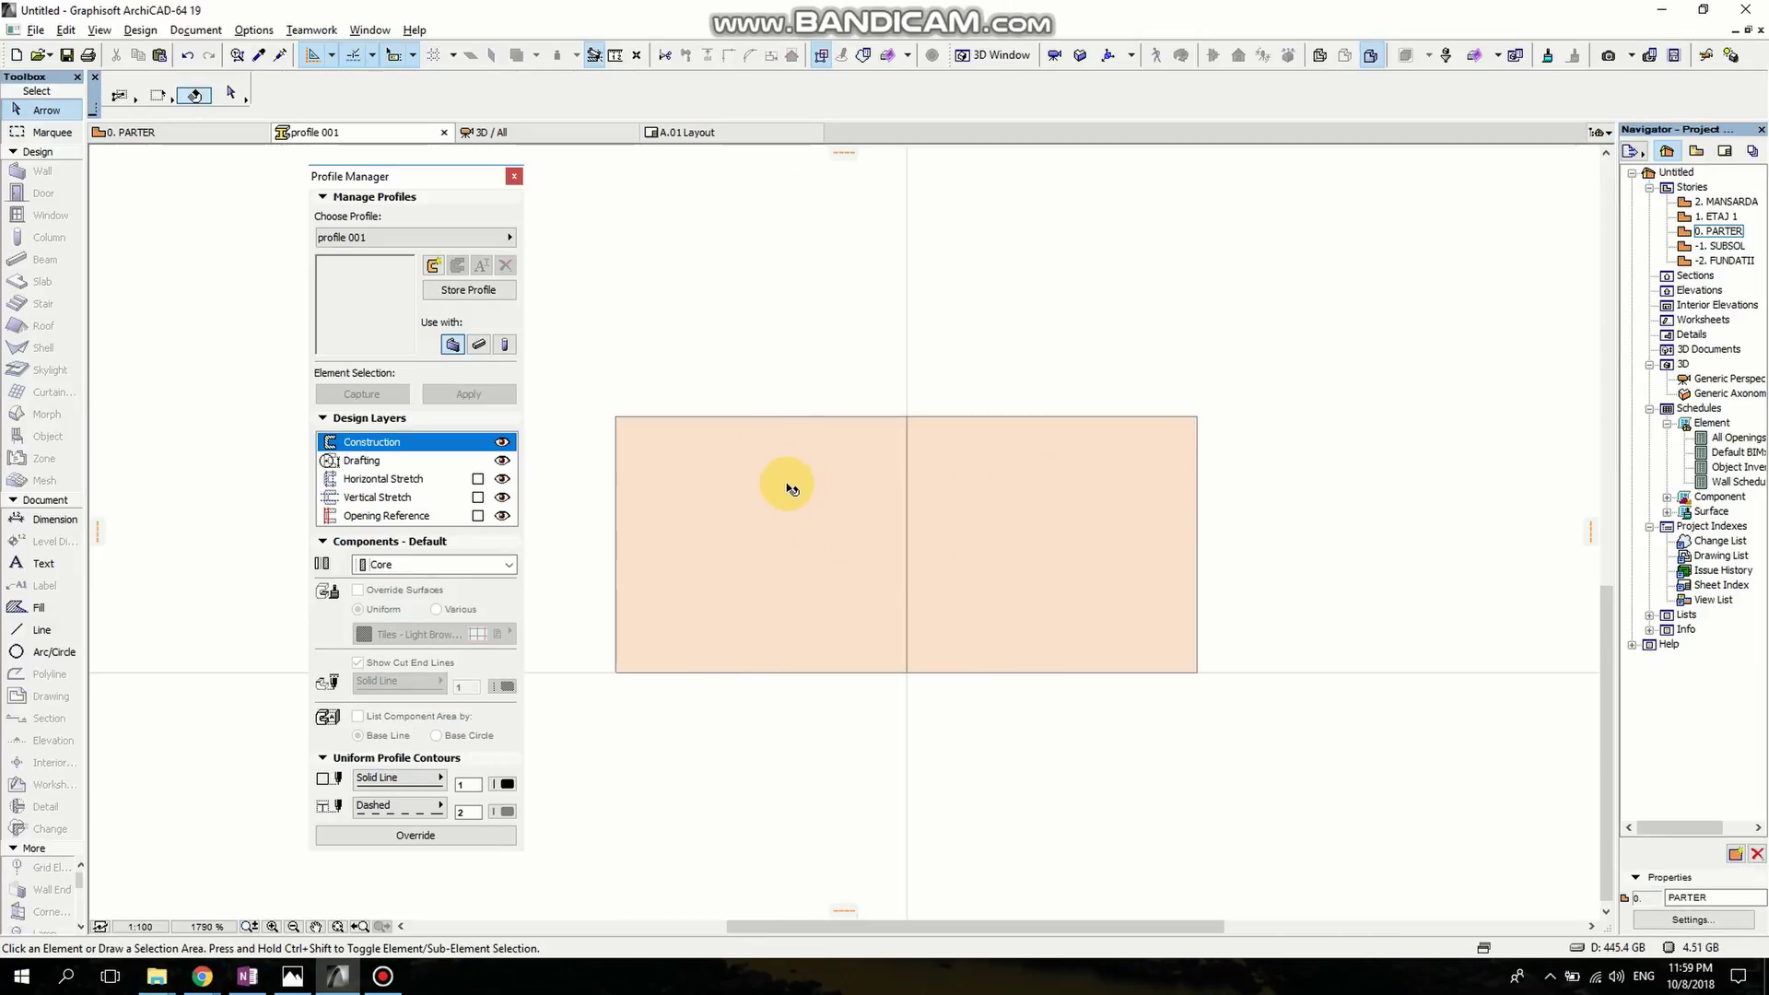
pyautogui.click(763, 415)
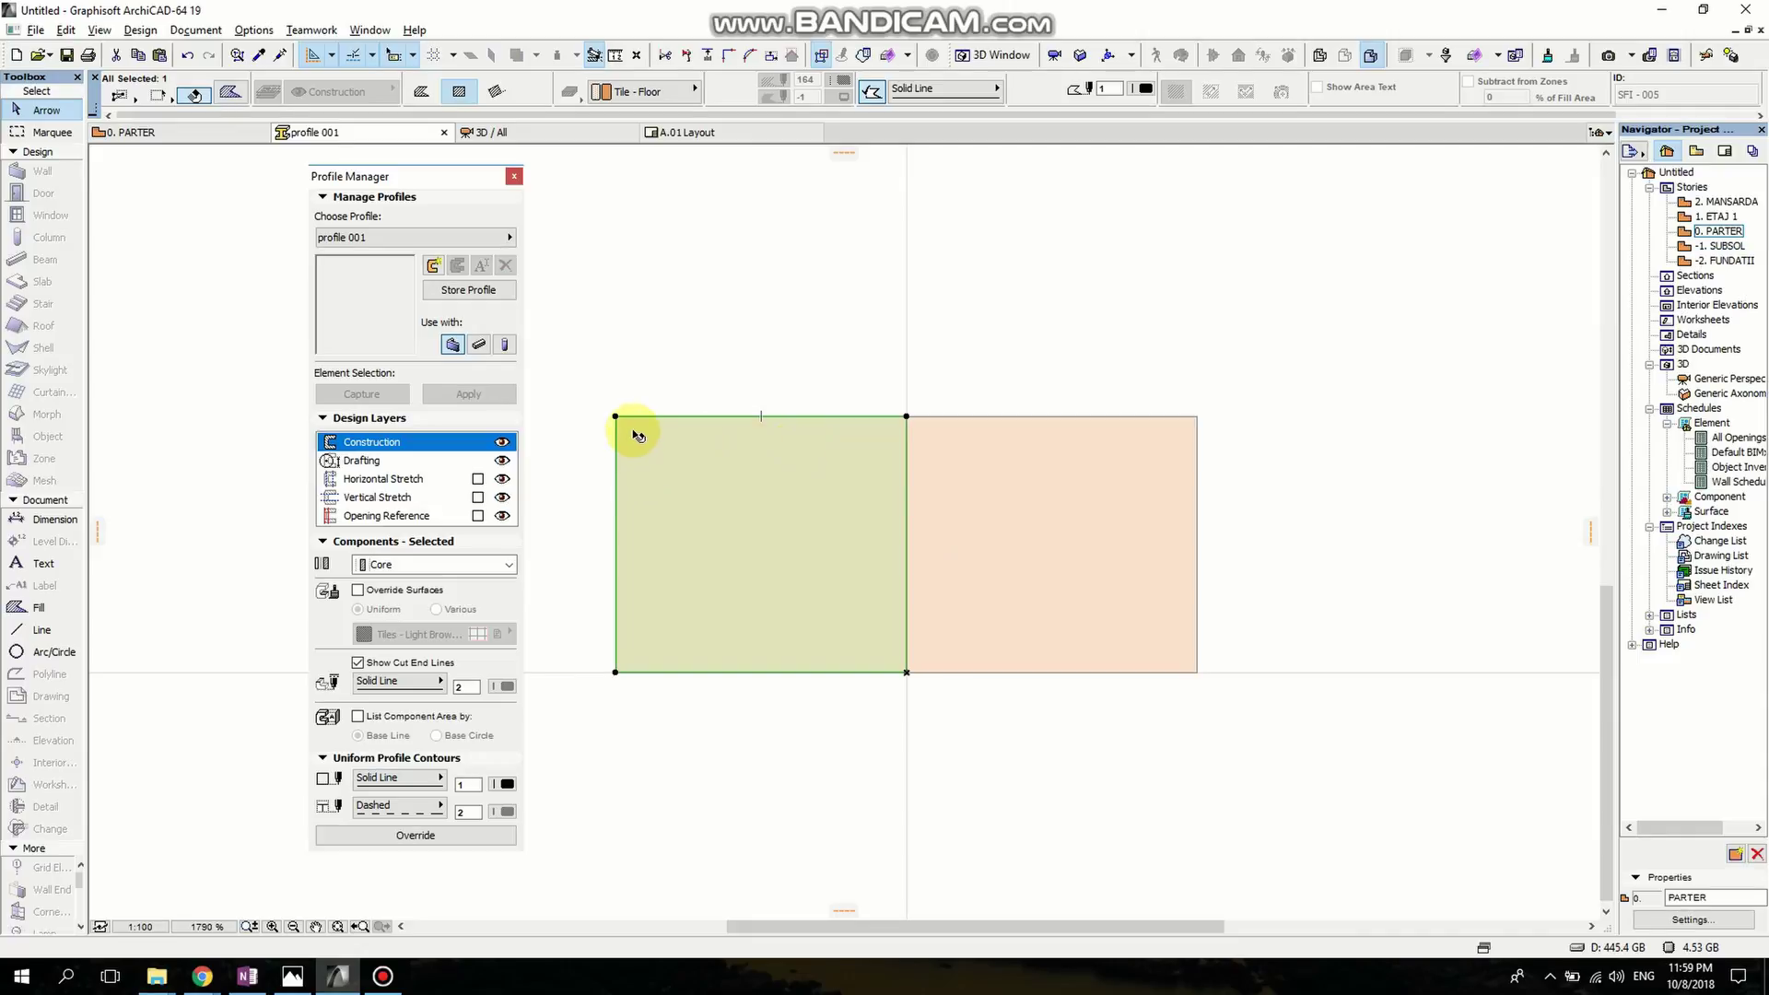
pyautogui.doubleClick(1723, 232)
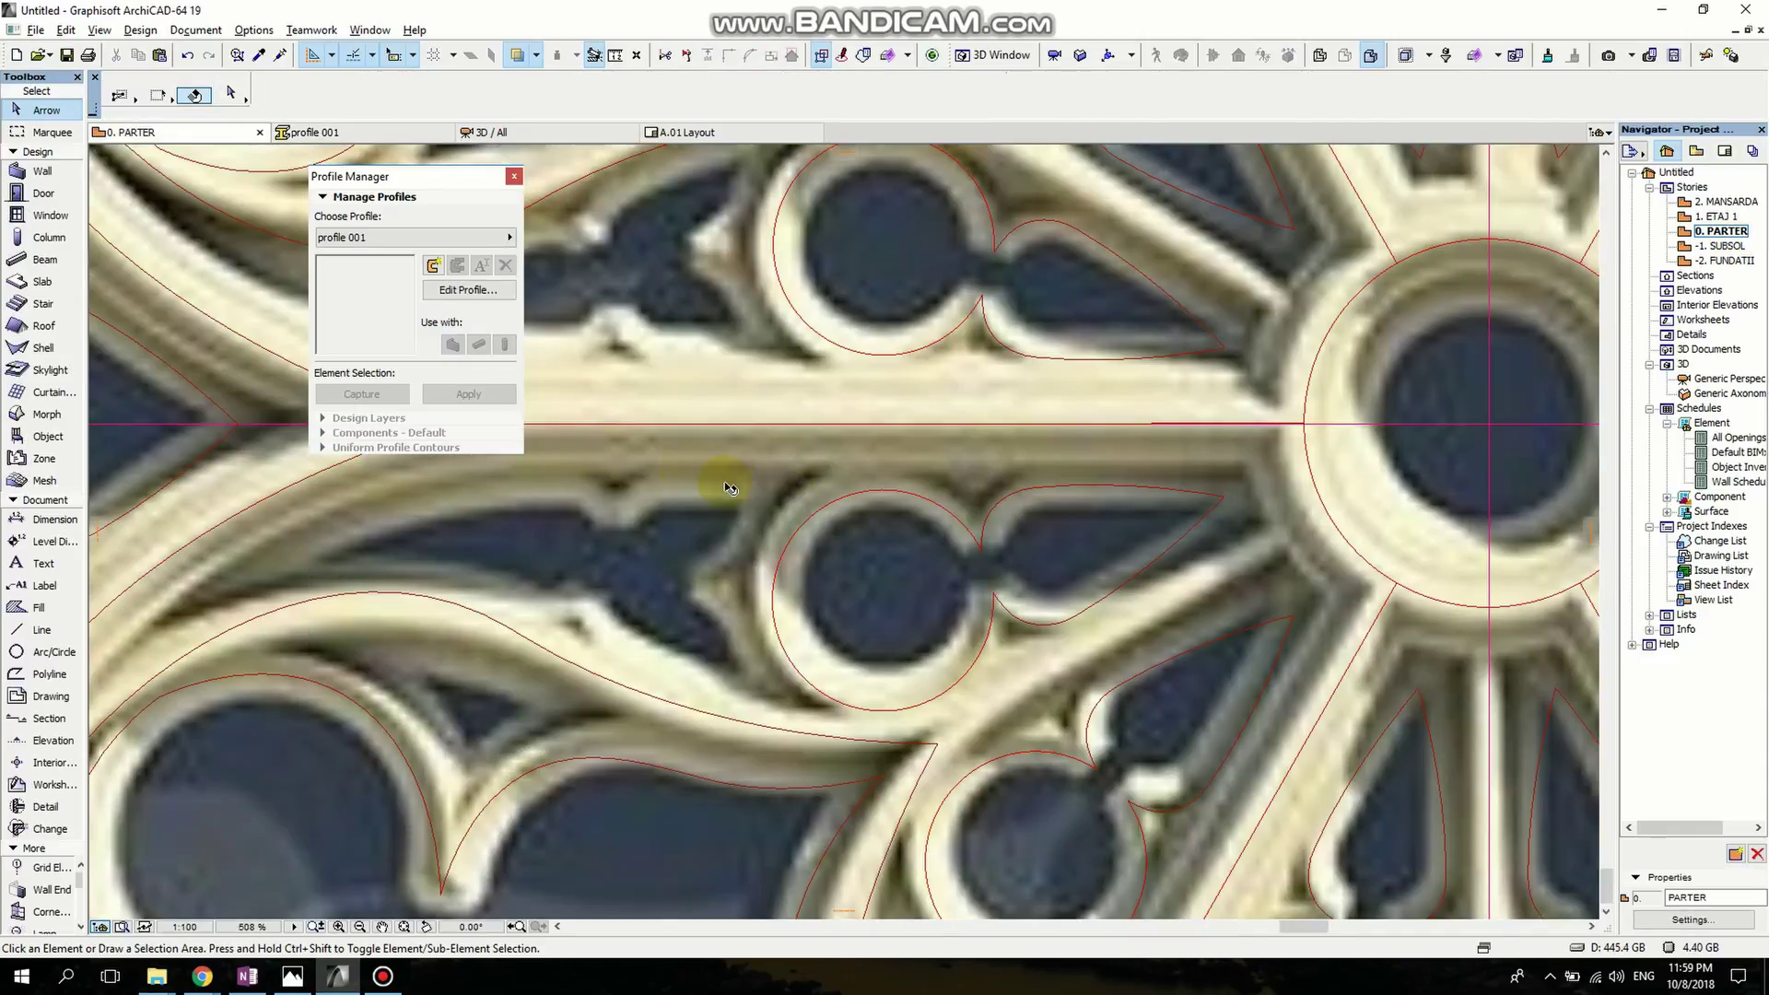
pyautogui.scroll(3, 751, 484)
pyautogui.scroll(-4, 1051, 599)
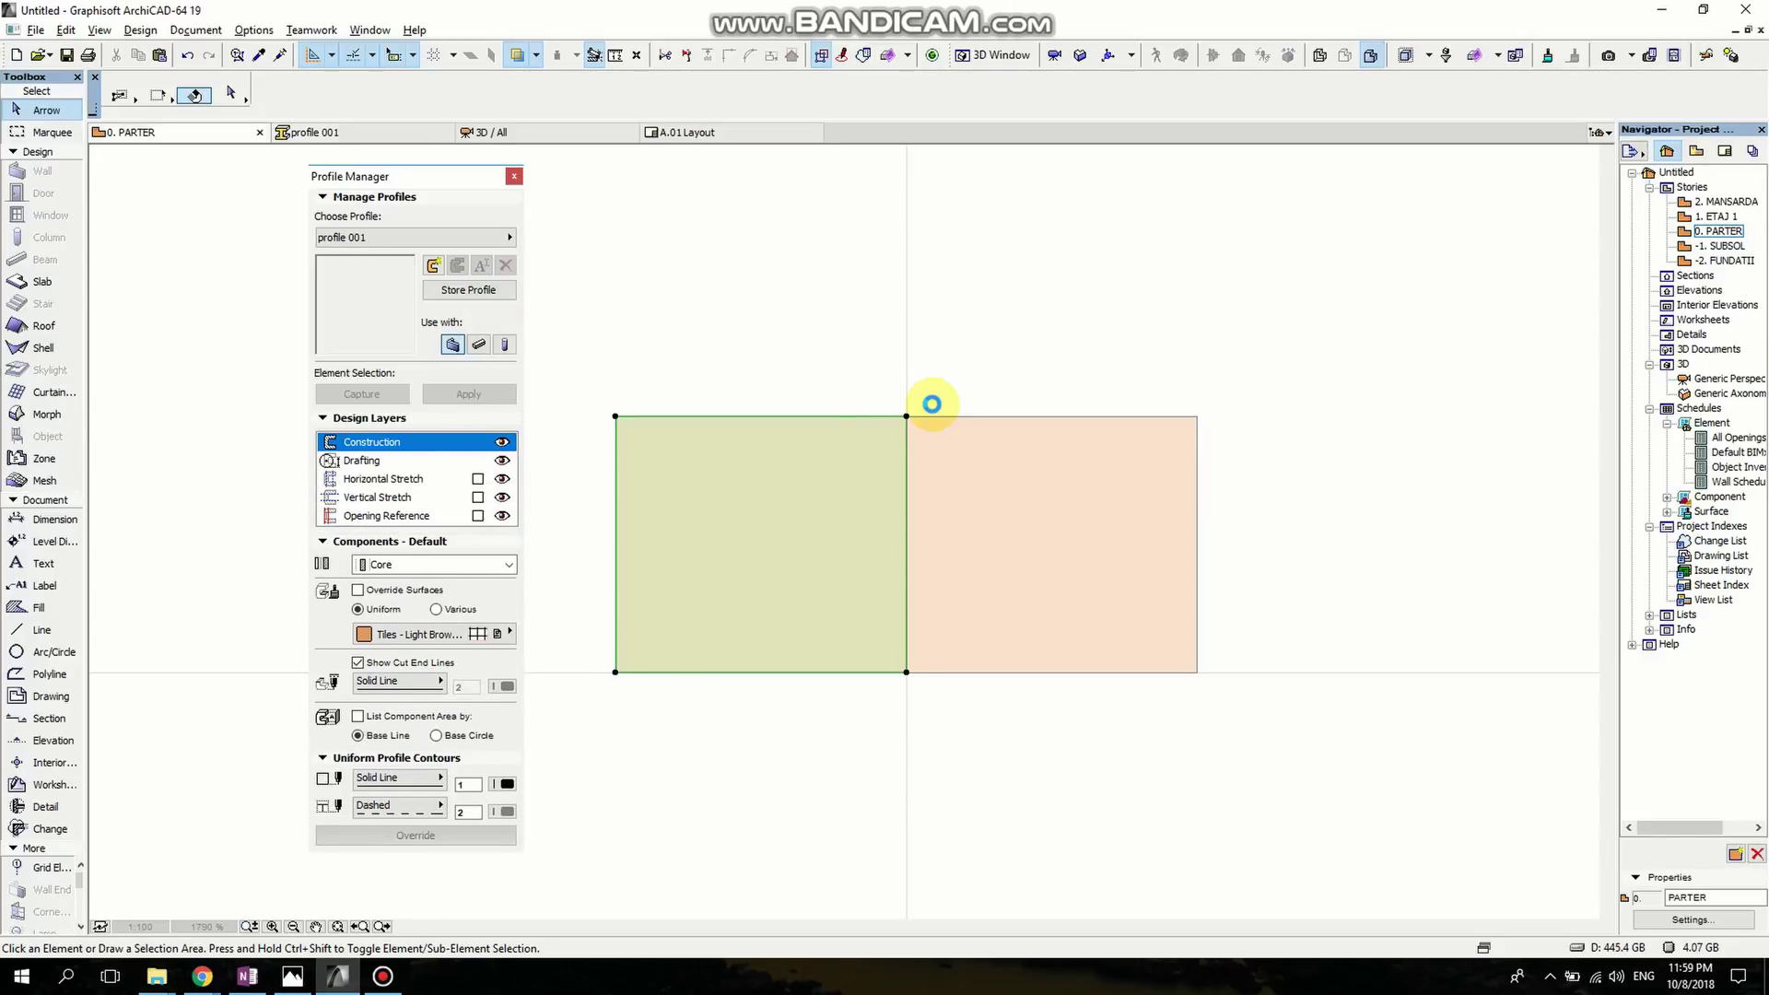
pyautogui.scroll(-2, 712, 600)
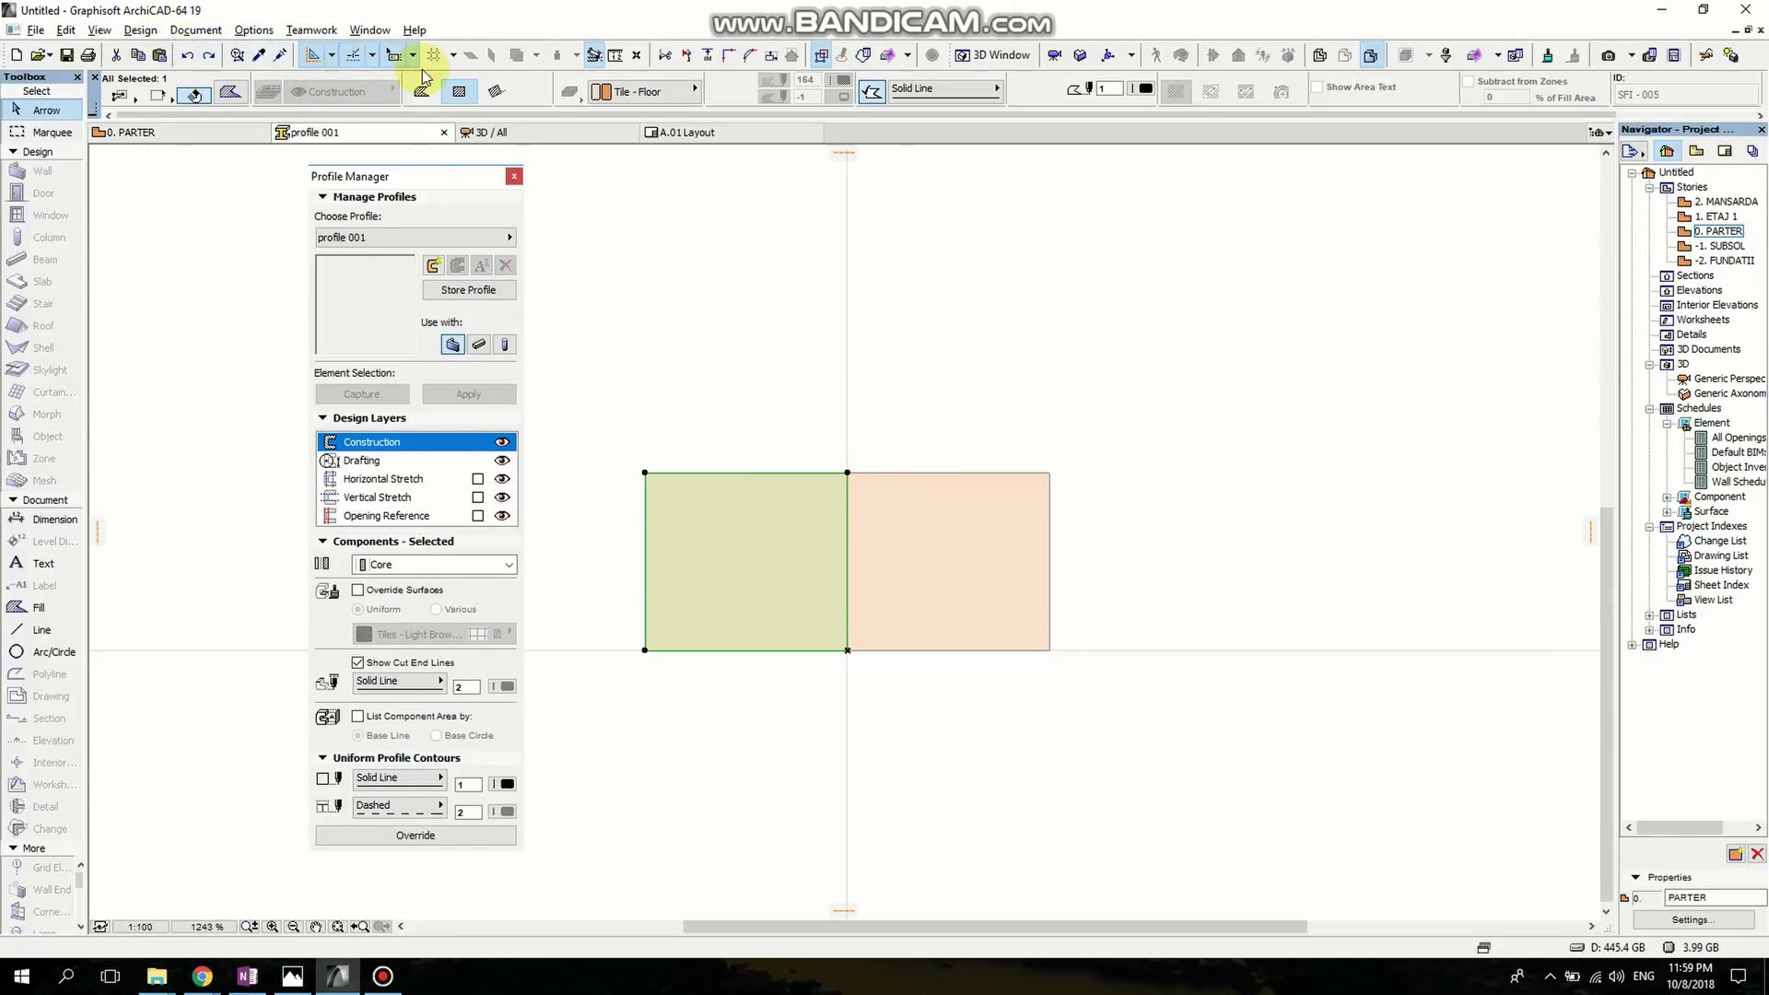
# Set snap points to Divisions (3) and insert a node on the left rectangle's upper edge at the division nearest the shared edge.
pyautogui.click(371, 56)
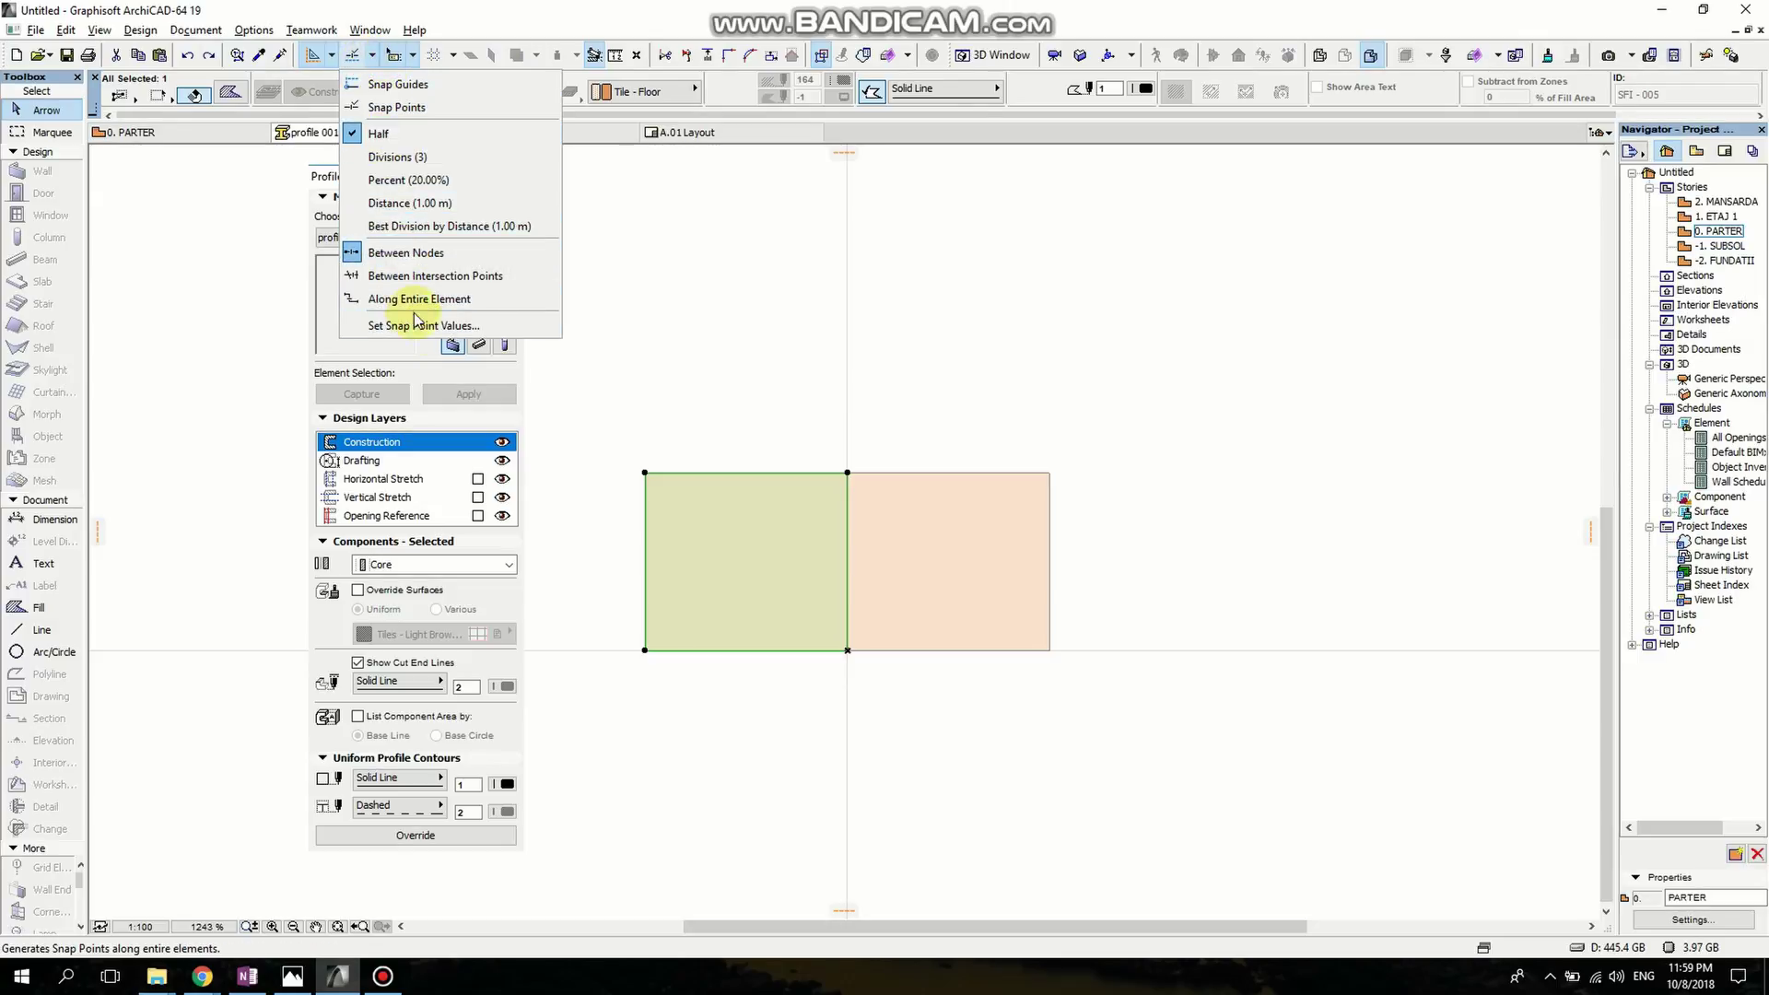
pyautogui.click(424, 160)
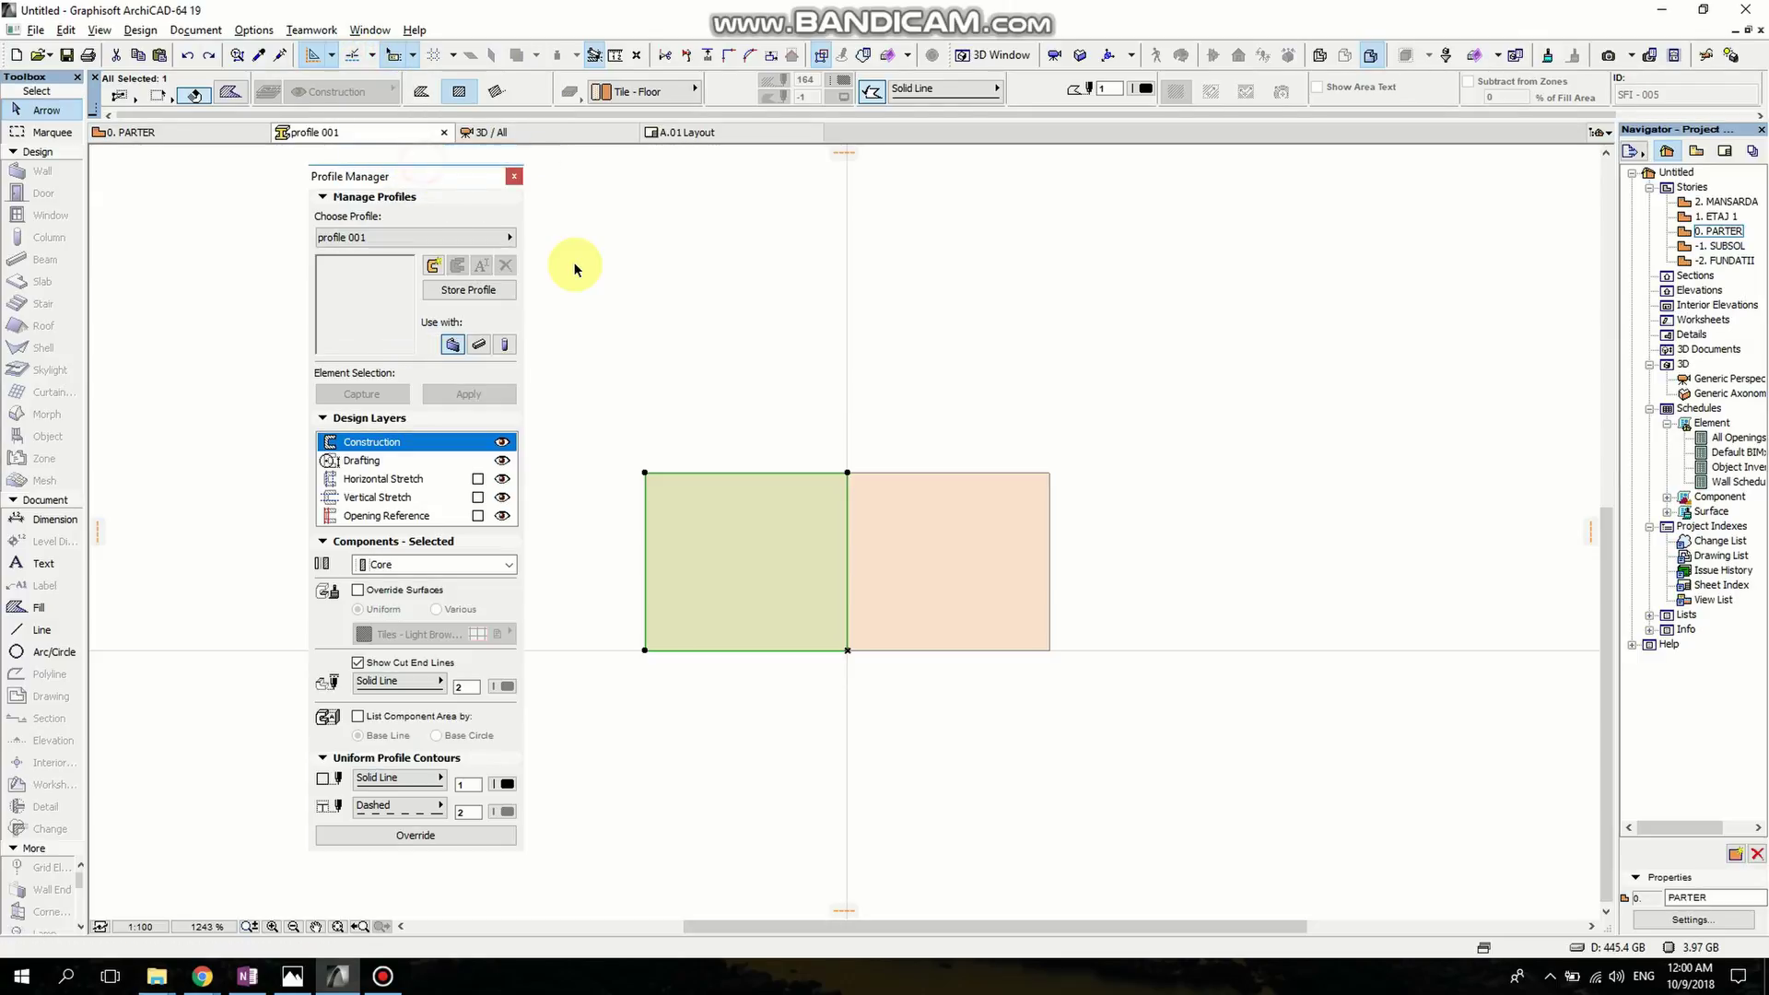
pyautogui.click(735, 376)
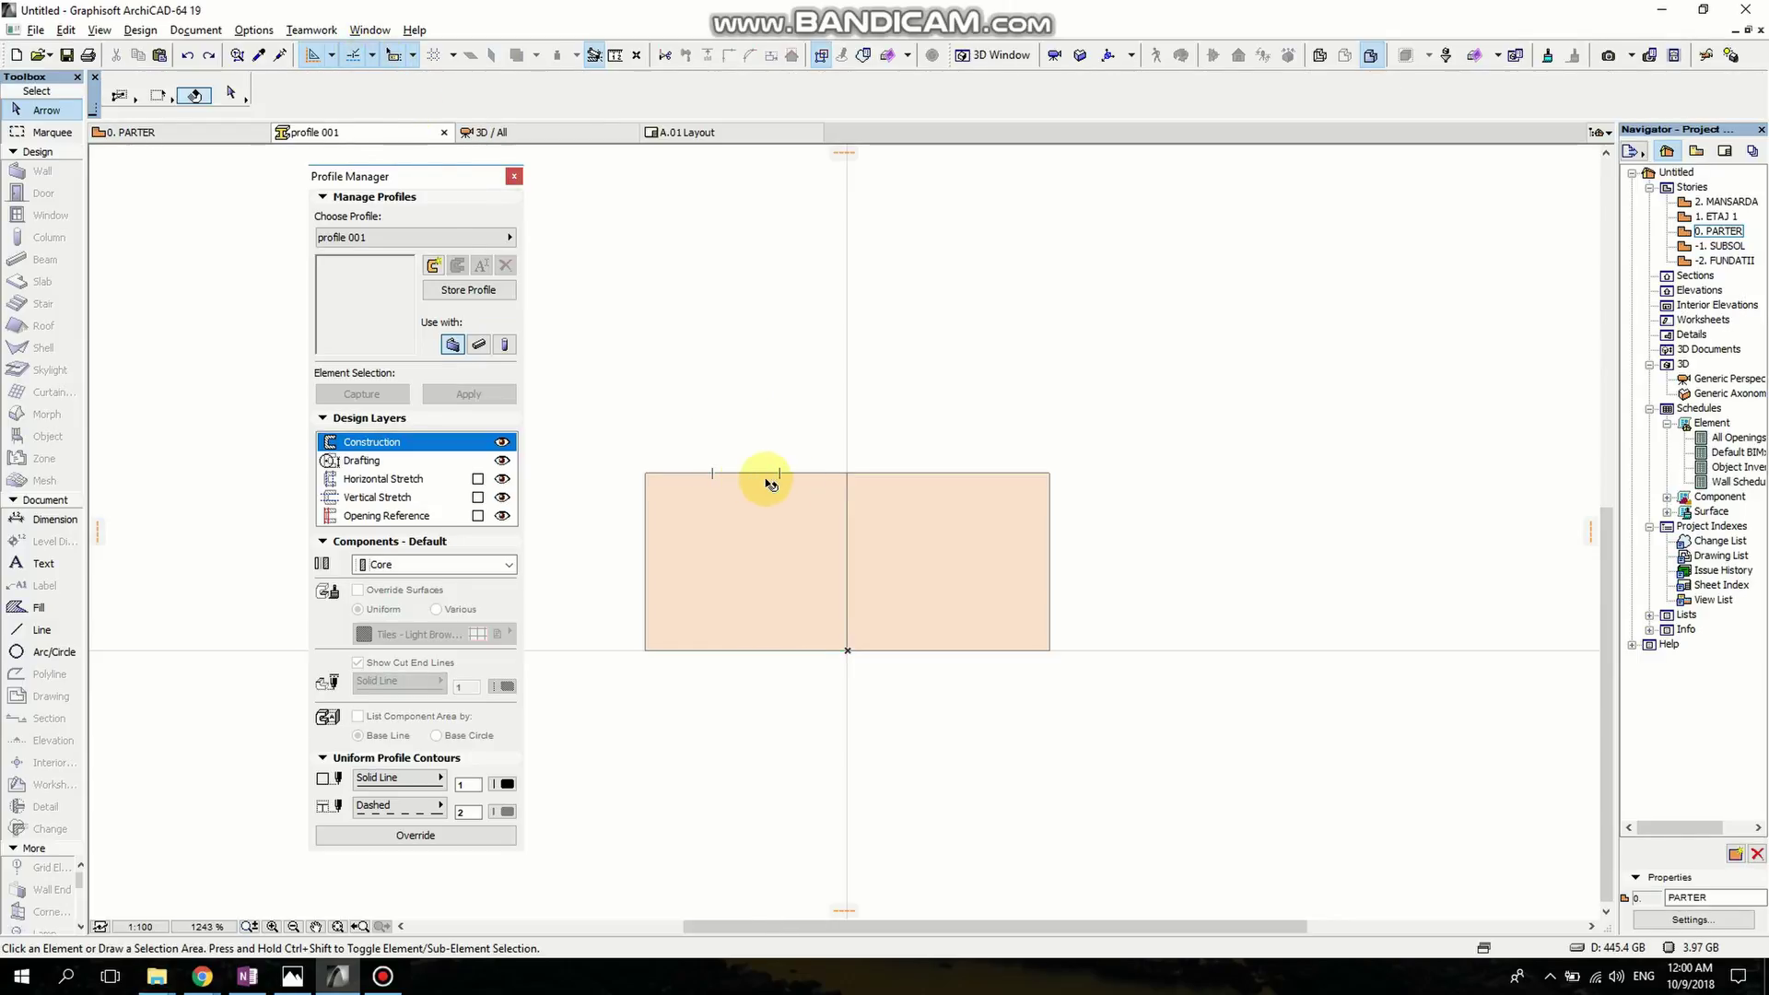
pyautogui.scroll(3, 779, 481)
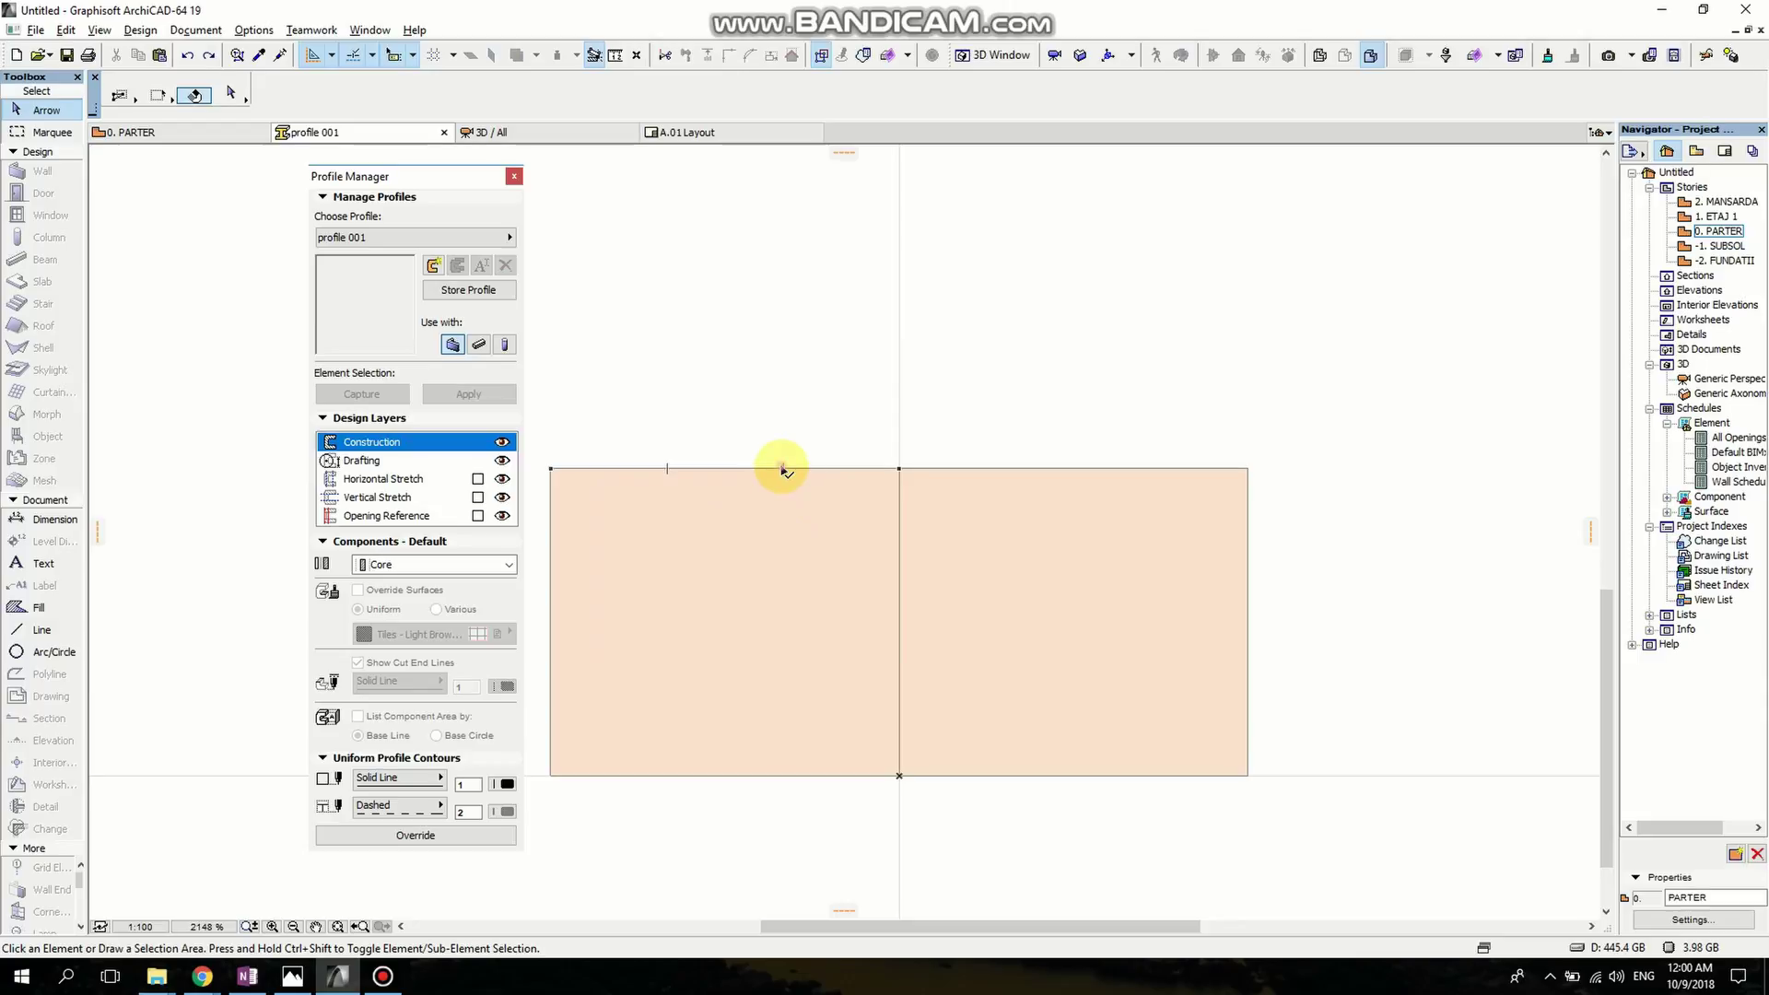
pyautogui.click(783, 469)
pyautogui.click(784, 467)
pyautogui.click(783, 467)
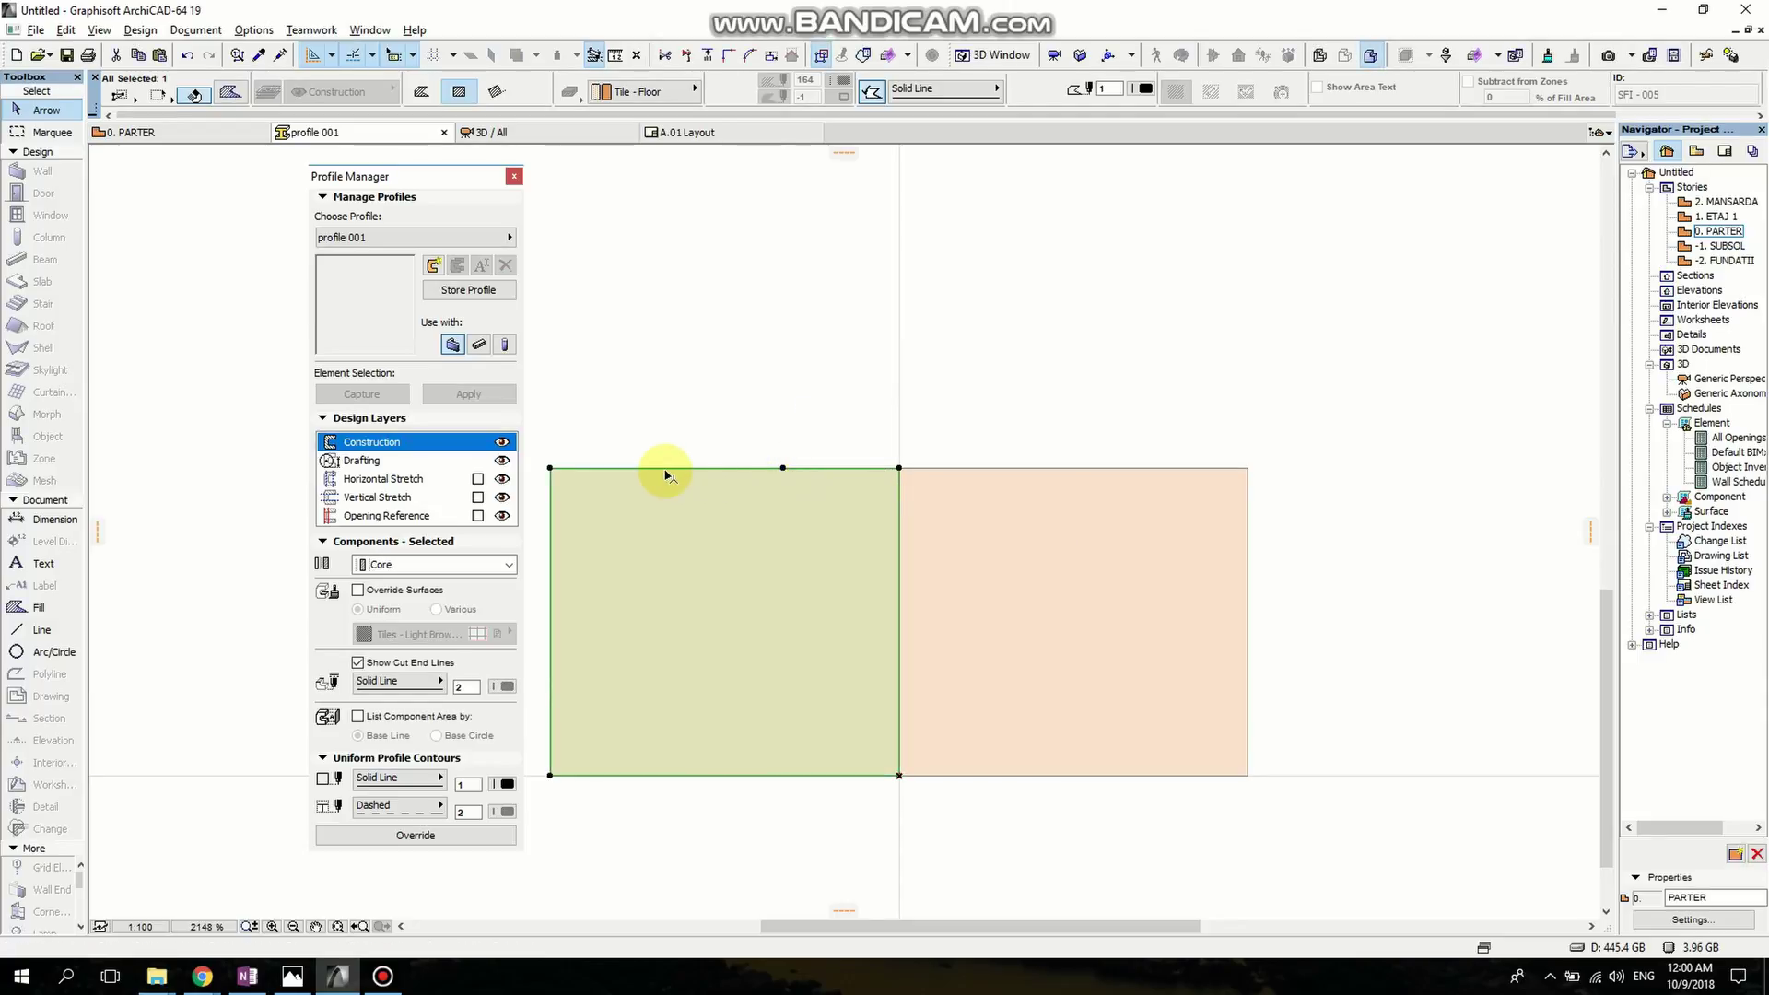
# Insert a node at the outermost division of the left rectangle's upper edge and offset the outer edge segment down to a low step.
pyautogui.scroll(1, 673, 571)
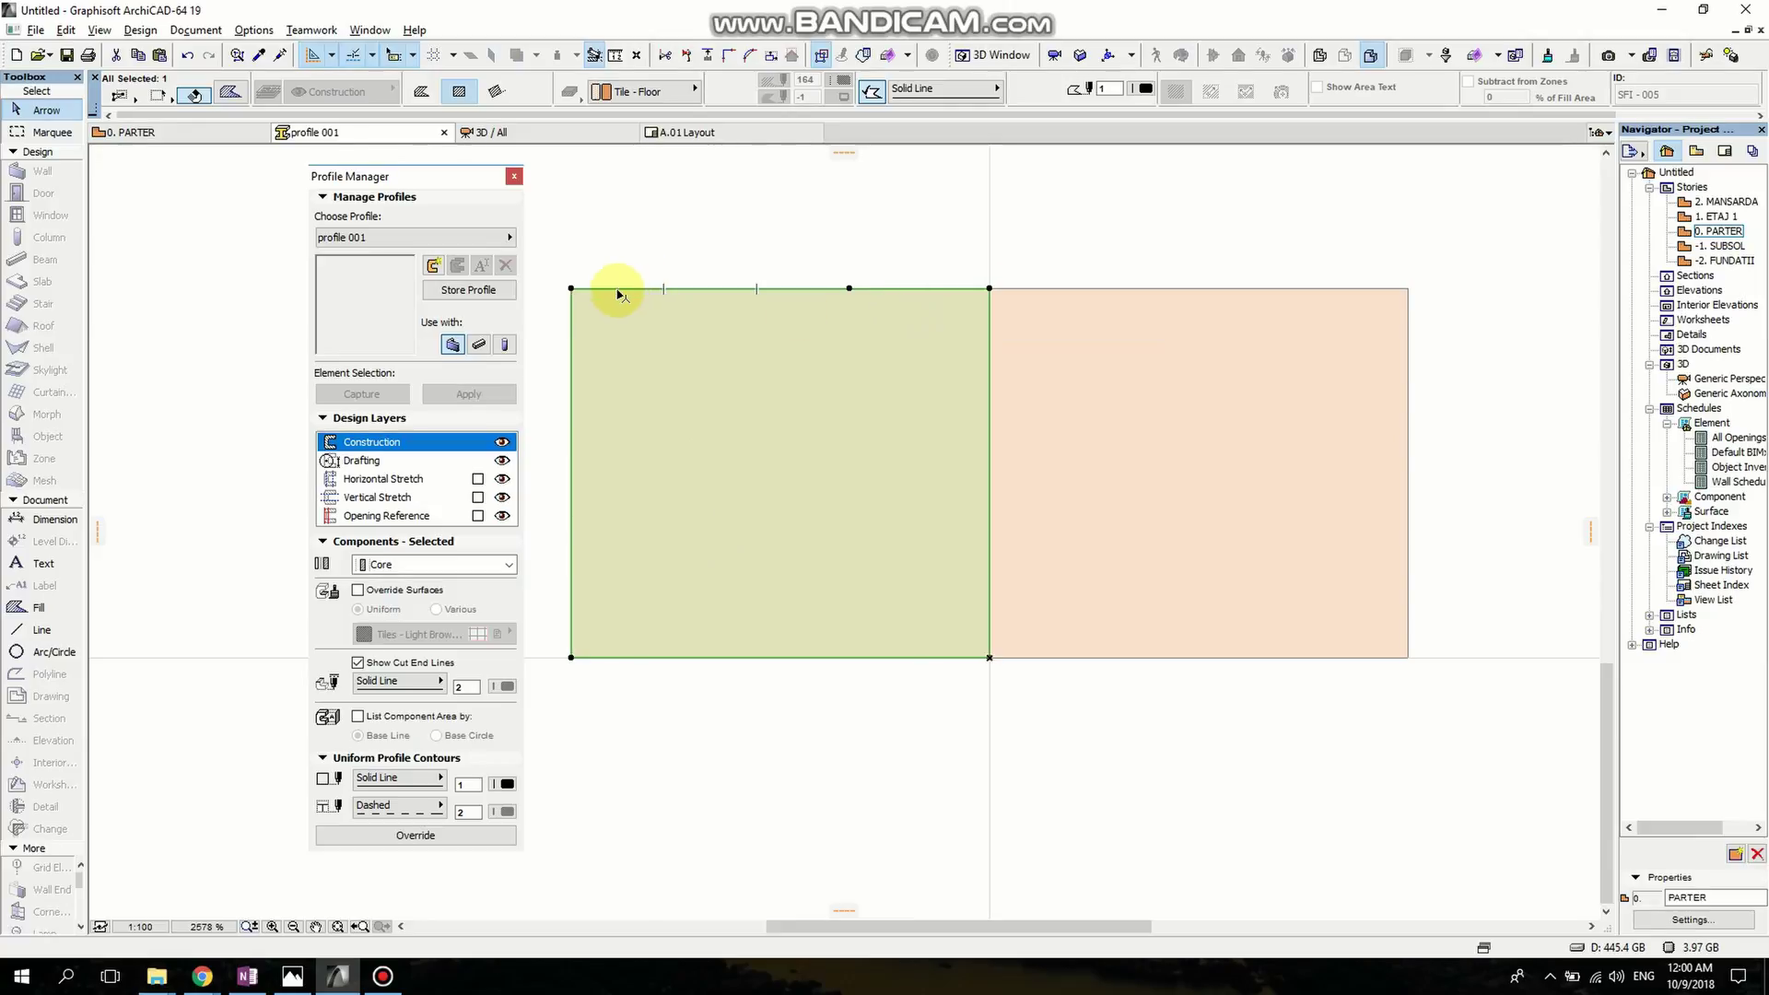
pyautogui.click(665, 289)
pyautogui.click(663, 290)
pyautogui.click(630, 289)
pyautogui.click(1532, 257)
pyautogui.click(636, 553)
# Move the left shape's outer nodes to form a broken slope from its outer base corner to the top of the shared edge.
pyautogui.click(571, 553)
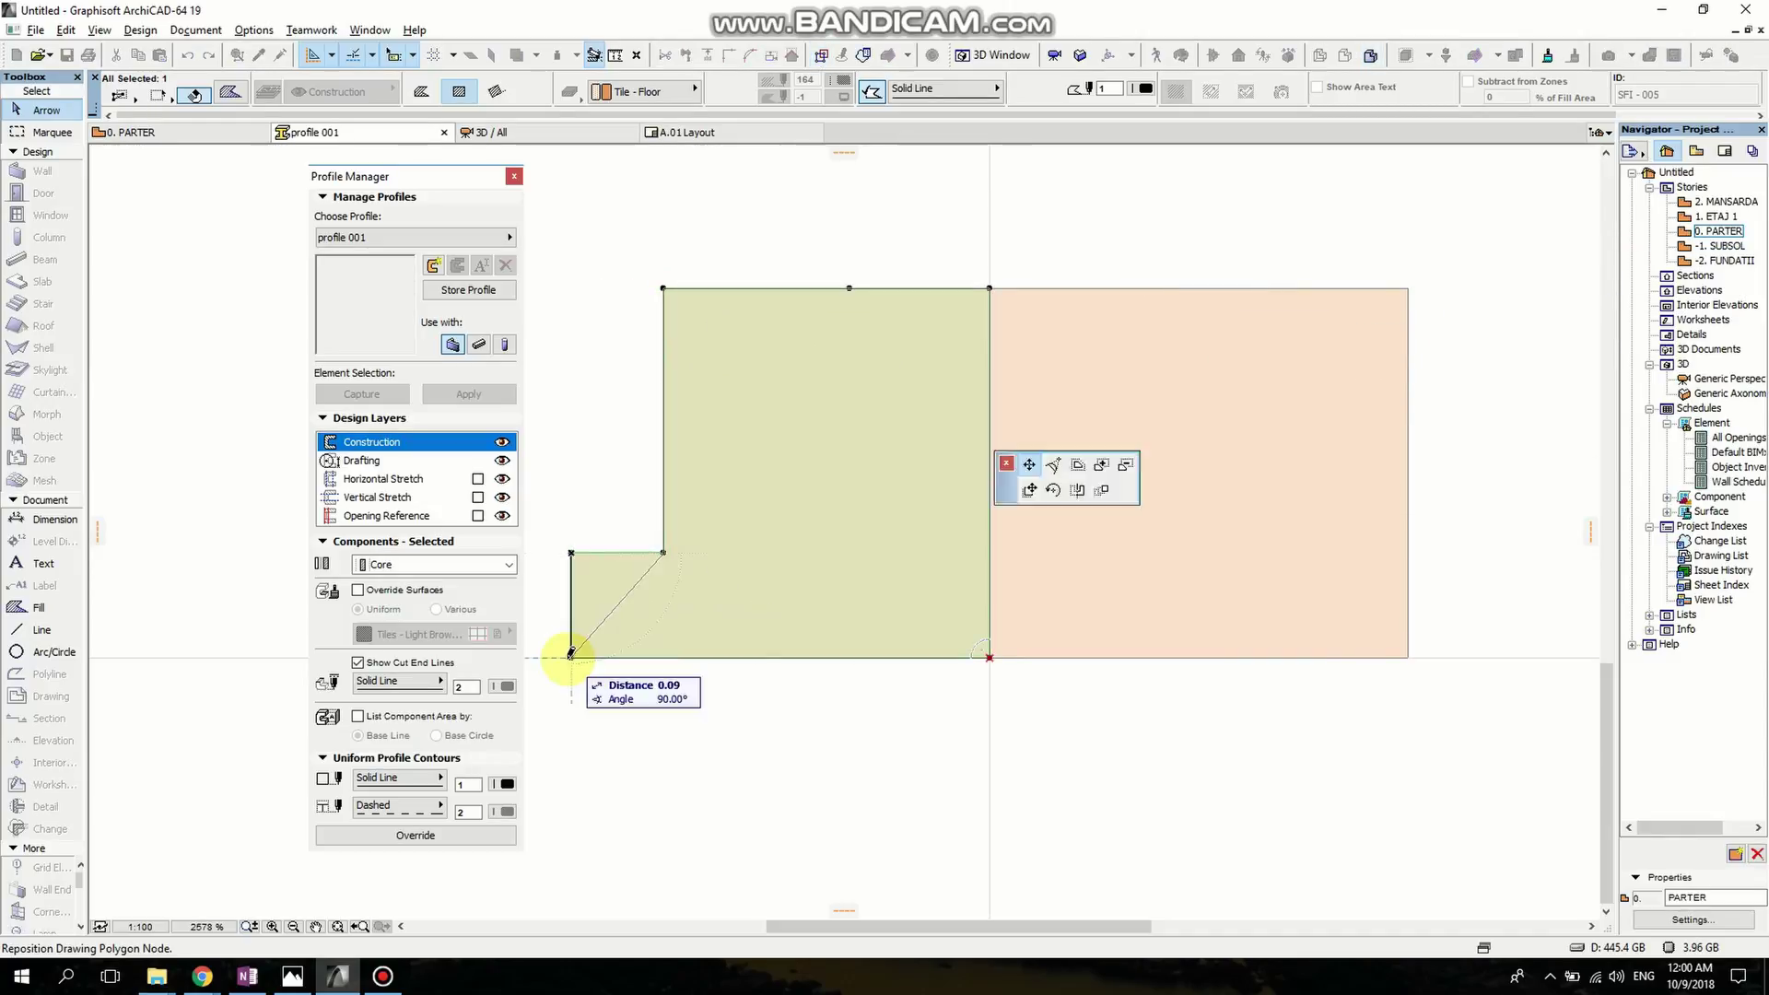
pyautogui.click(571, 657)
pyautogui.click(663, 289)
pyautogui.click(829, 465)
pyautogui.moveTo(888, 405); pyautogui.dragTo(847, 451, button='middle')
pyautogui.click(808, 334)
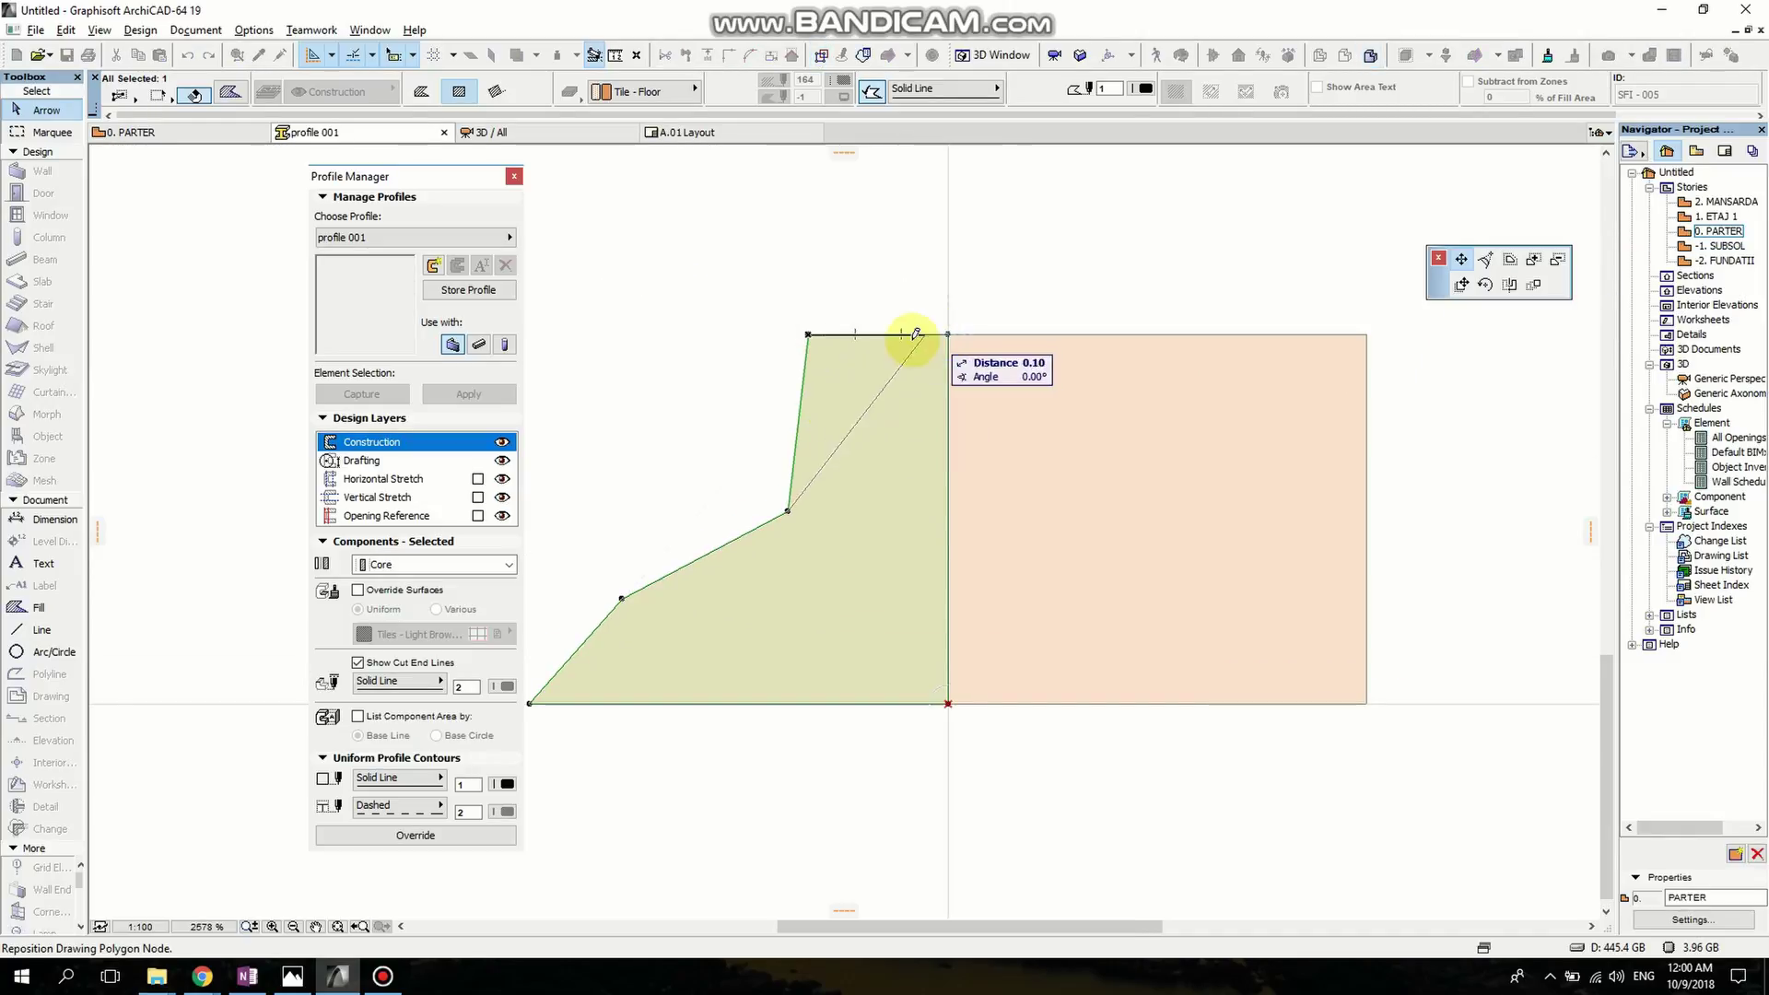
pyautogui.click(948, 334)
# Delete the right rectangle and mirror a copy of the sloped left half about the vertical axis through the origin.
pyautogui.click(982, 365)
pyautogui.press('Delete')
pyautogui.click(924, 443)
pyautogui.hotkey('ctrl', 'shift', 'm')
pyautogui.click(949, 704)
pyautogui.click(948, 335)
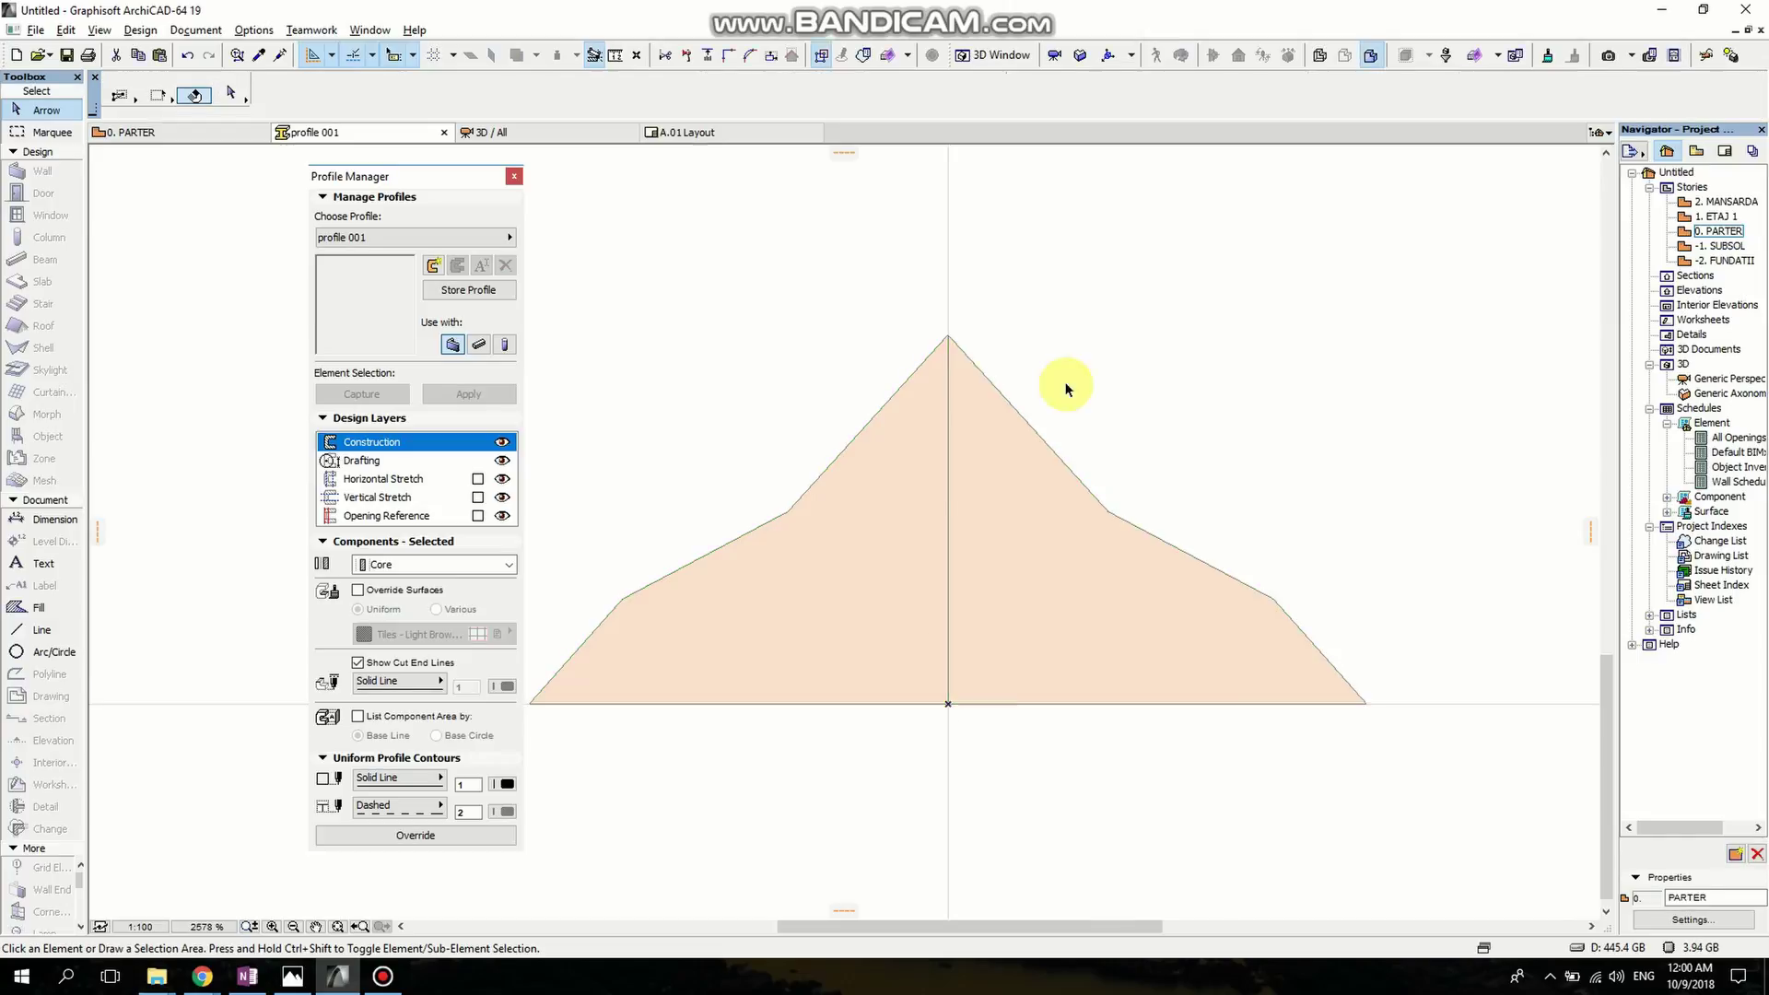
# Fillet the left half's upper slope corner with radius 0.02 and its lower slope corner with radius 0.05.
pyautogui.scroll(-4, 967, 385)
pyautogui.scroll(4, 880, 491)
pyautogui.click(876, 399)
pyautogui.click(875, 397)
pyautogui.click(1491, 263)
pyautogui.press('Return')
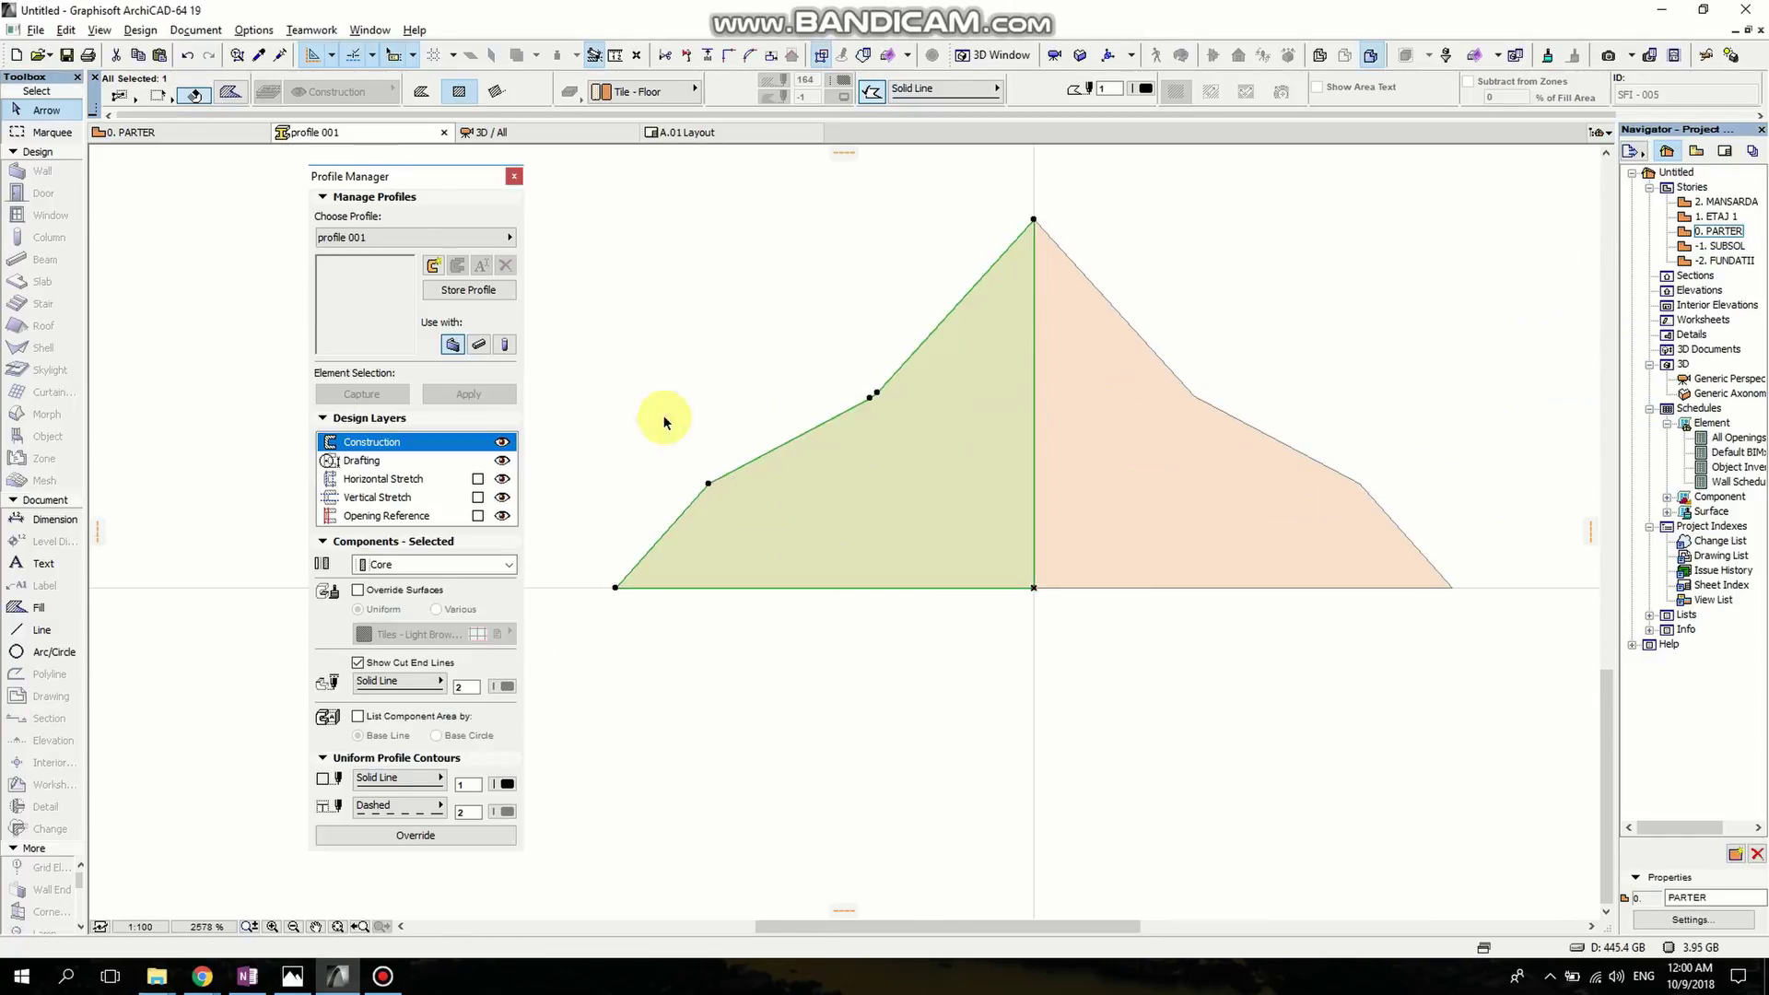
pyautogui.click(709, 483)
pyautogui.click(708, 482)
pyautogui.click(1484, 262)
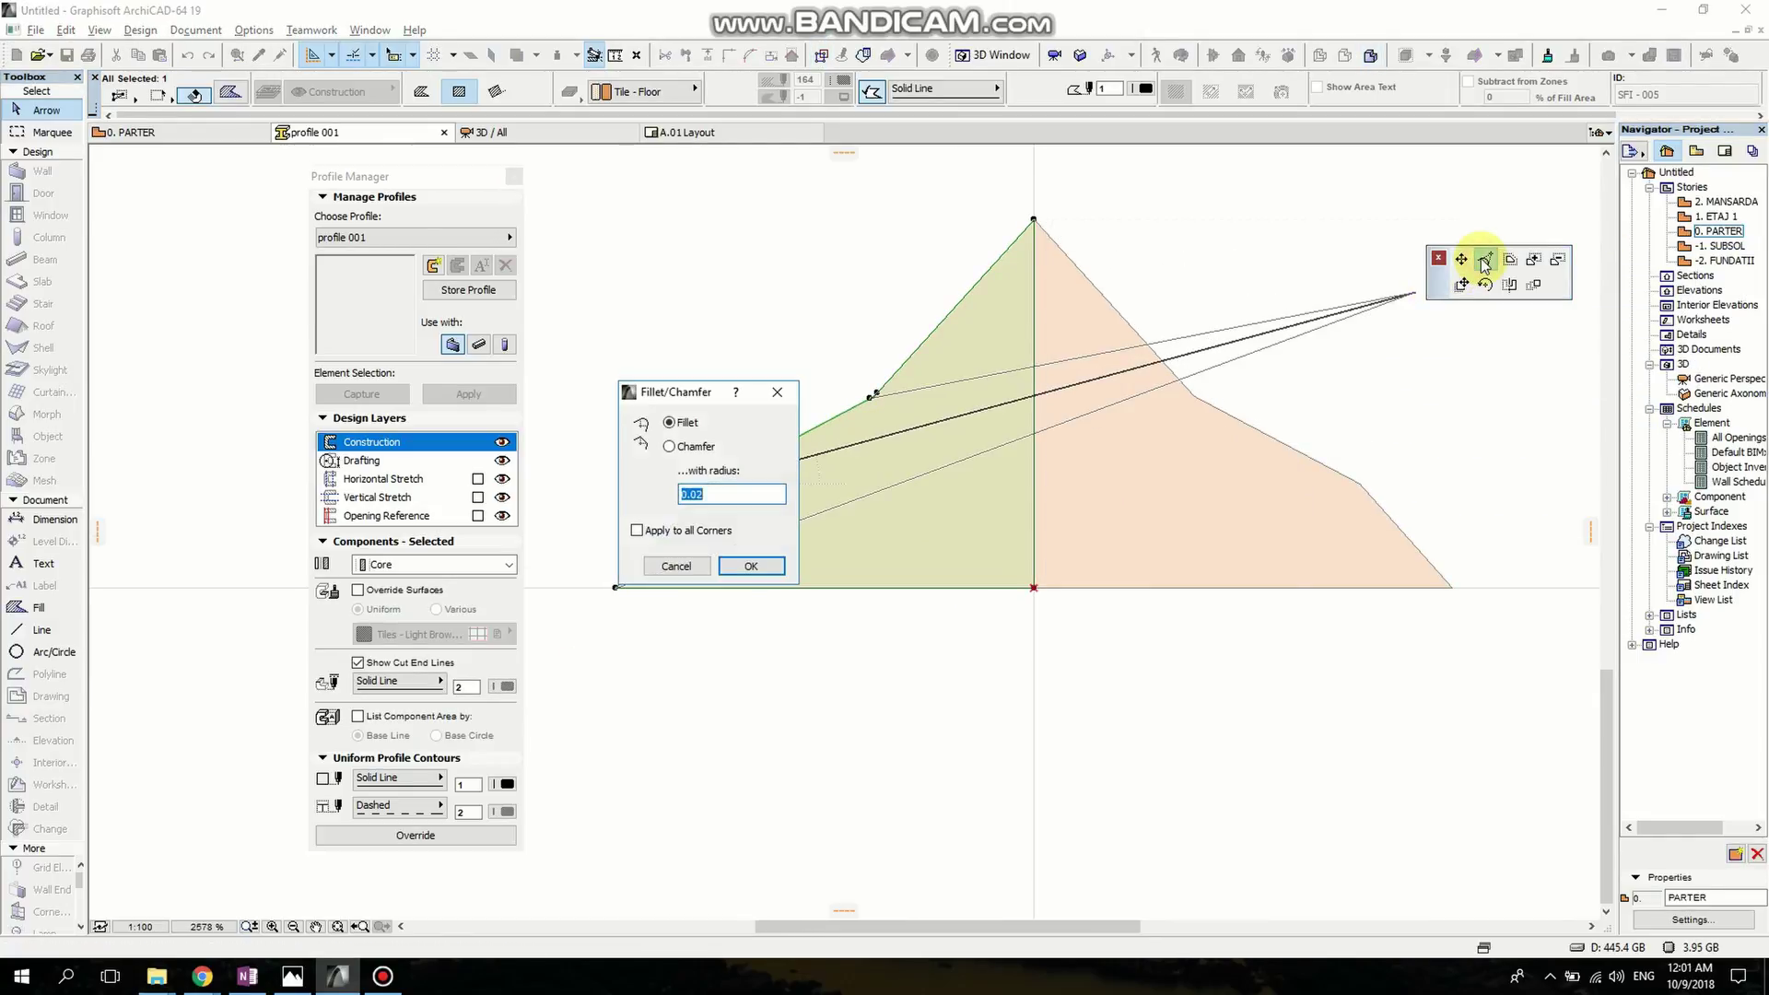
pyautogui.press('Return')
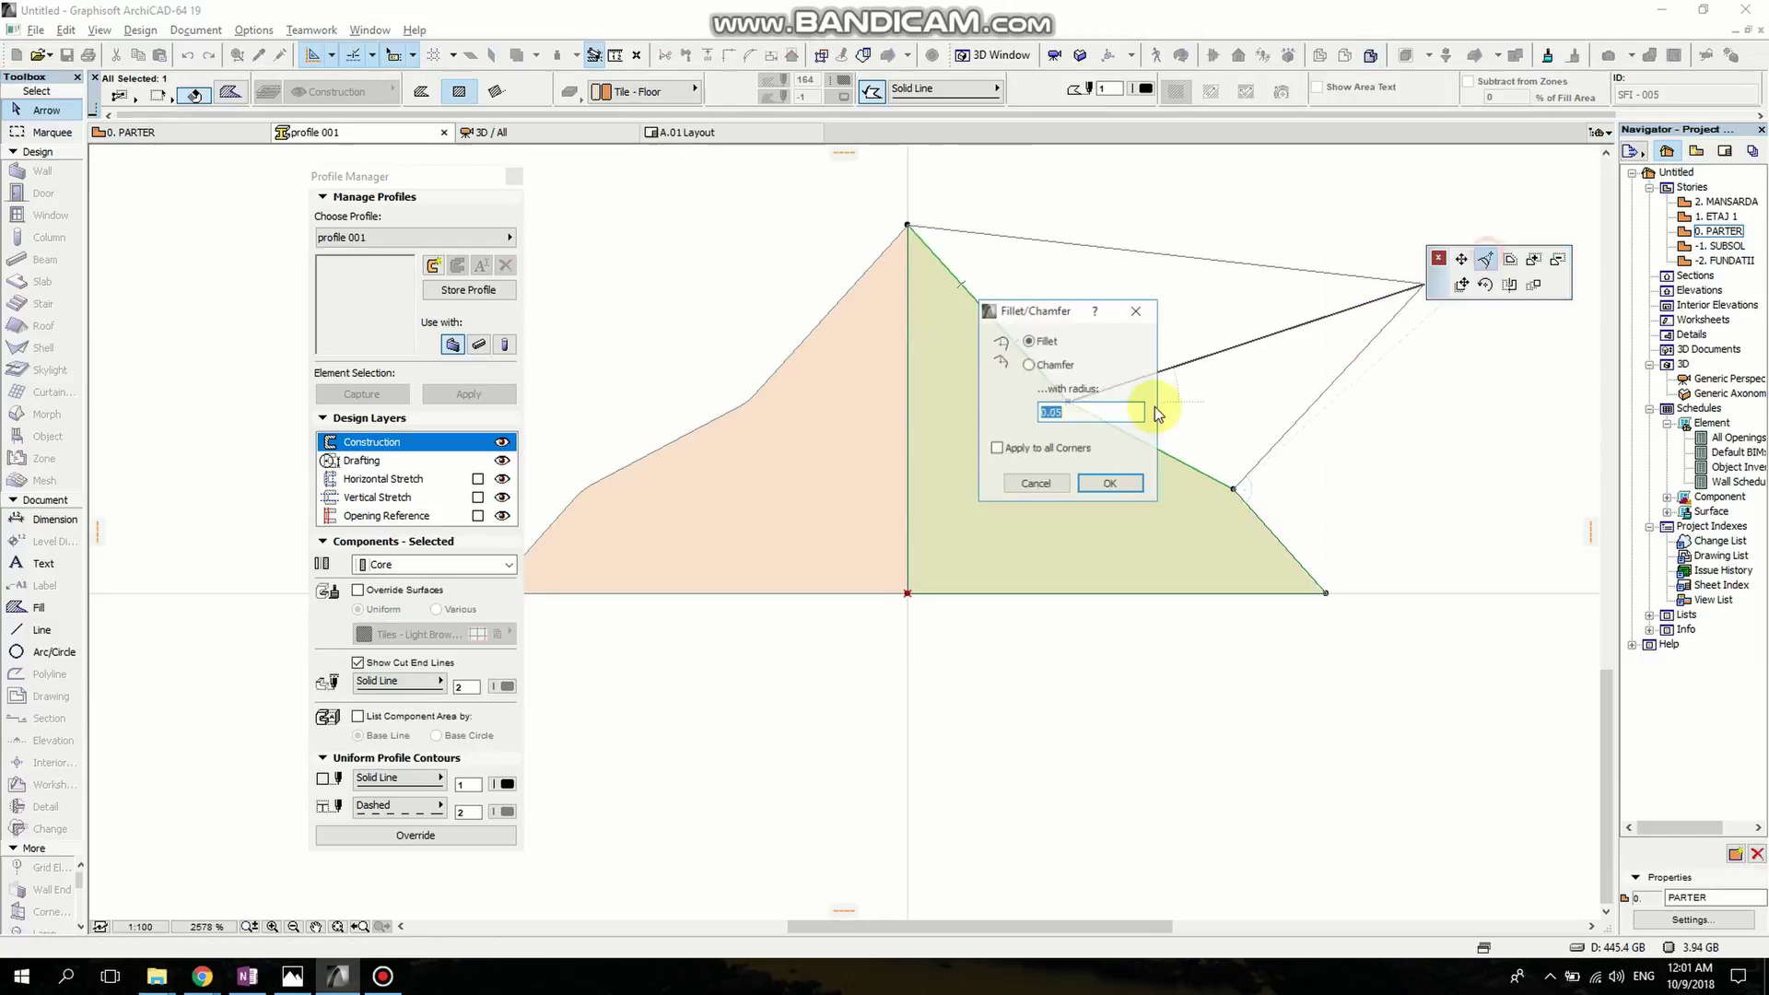
# Fillet the upper and lower slope corners of the right half with radius 0.05.
pyautogui.press('Return')
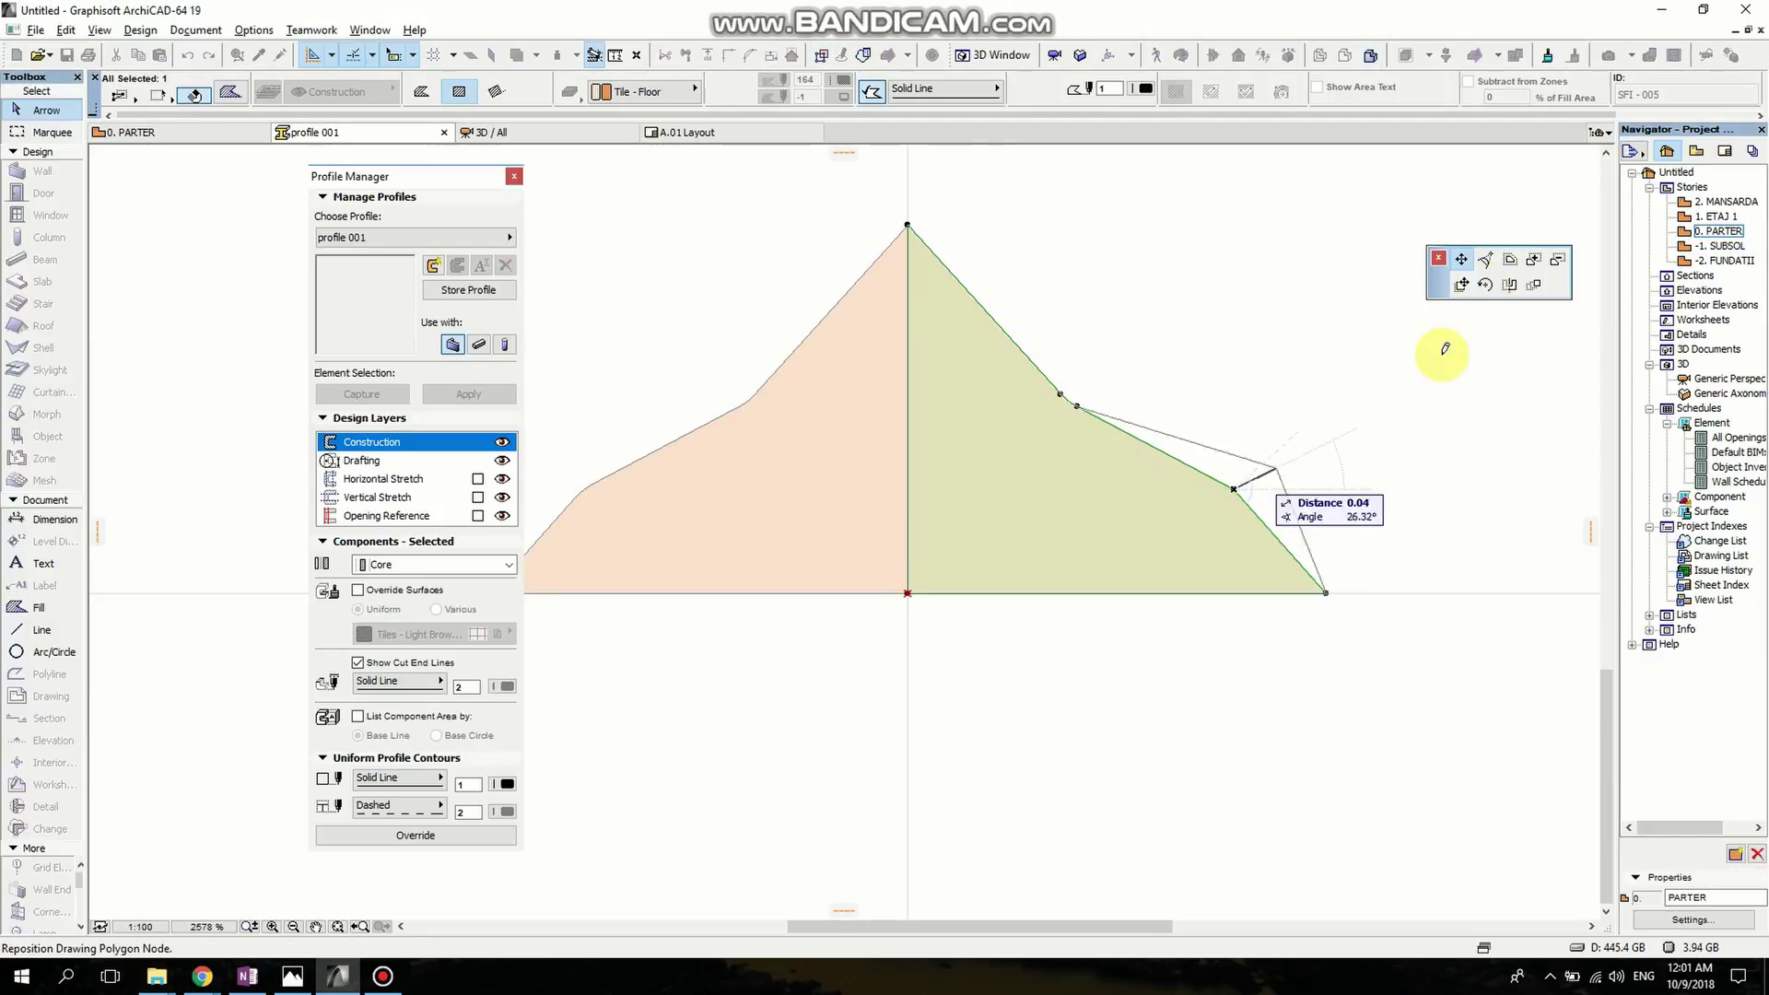
pyautogui.click(1486, 261)
pyautogui.click(1281, 575)
# Merge the right half into the left half so the profile becomes a single fill.
pyautogui.press('Escape')
pyautogui.click(906, 497)
pyautogui.click(907, 593)
pyautogui.click(1533, 261)
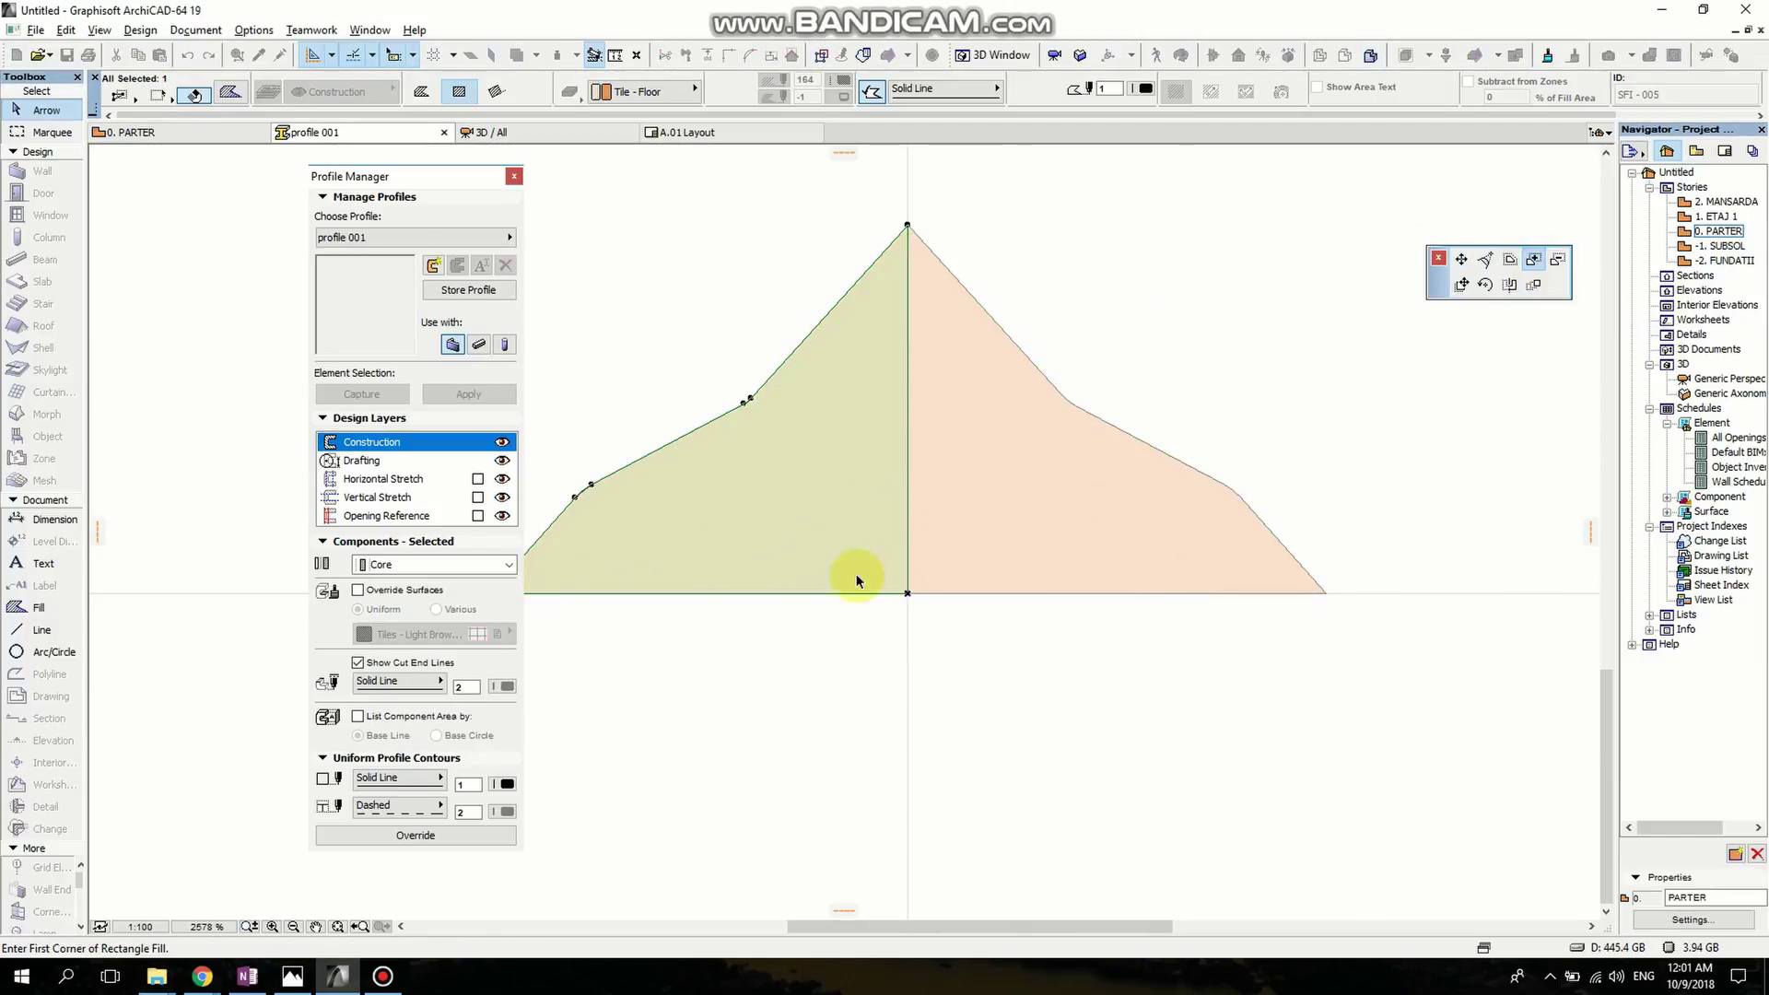
pyautogui.click(976, 493)
# Fillet the apex of the merged profile into a rounded tip and deselect the fill.
pyautogui.scroll(2, 913, 277)
pyautogui.click(922, 289)
pyautogui.click(921, 288)
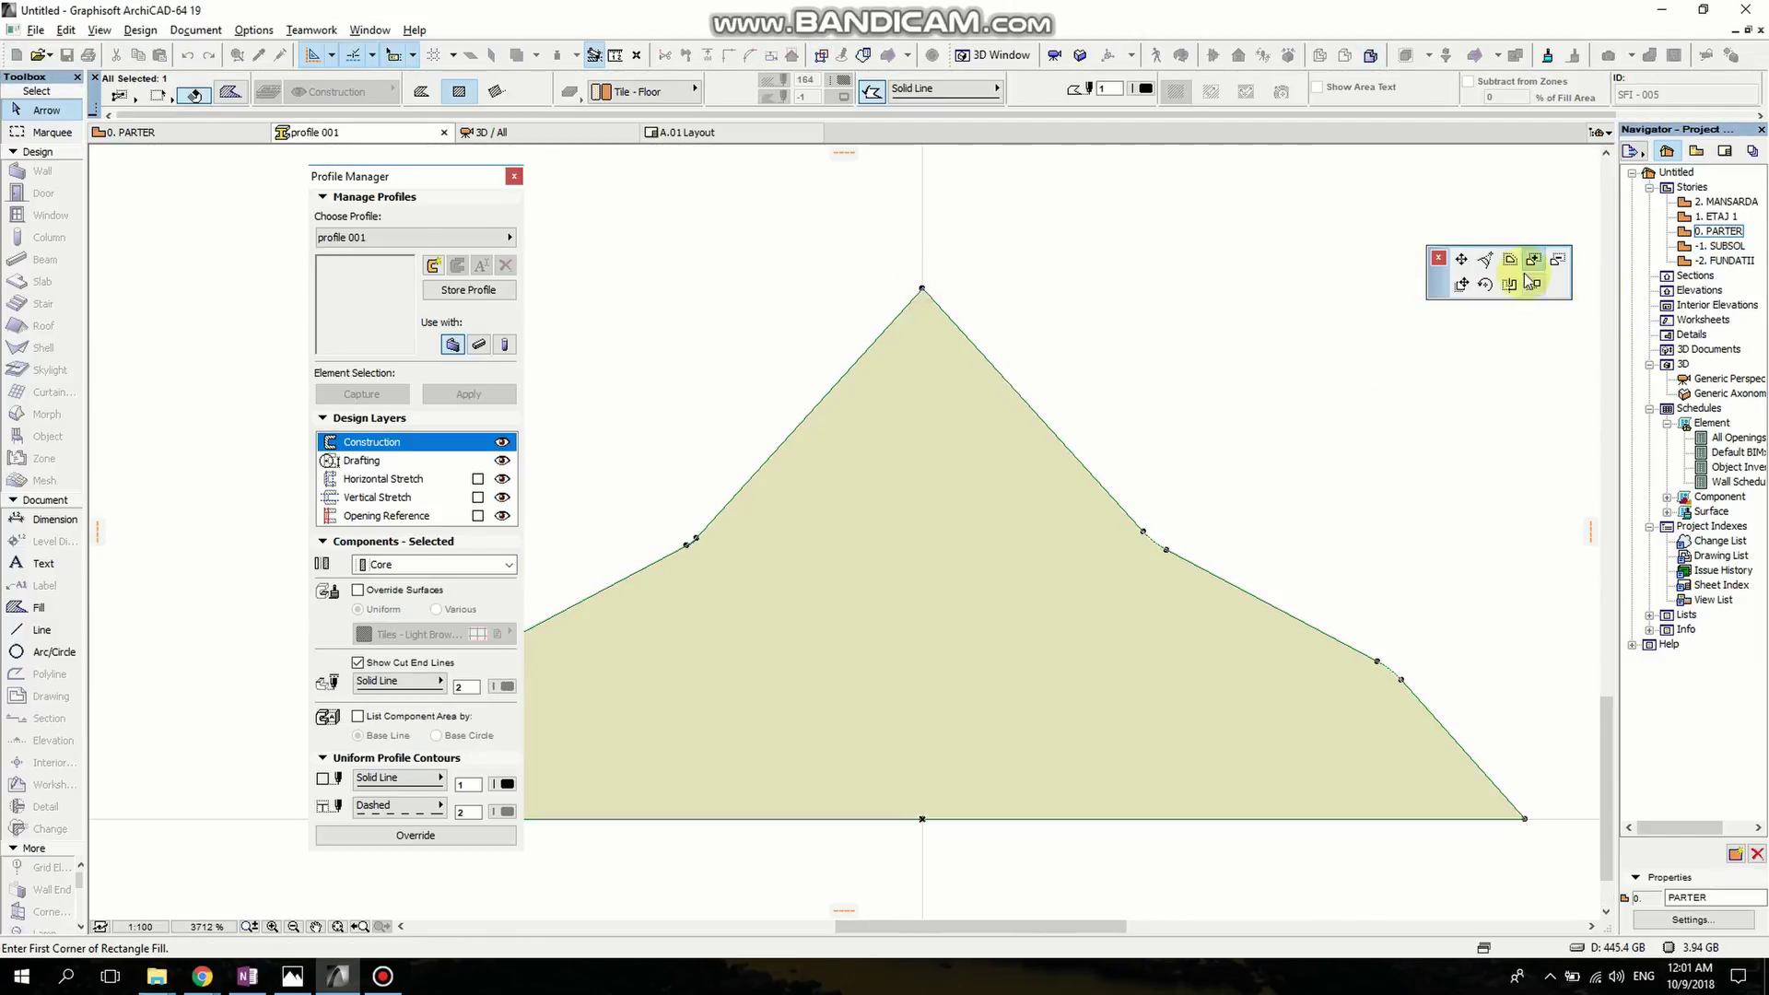
pyautogui.click(1485, 262)
pyautogui.click(977, 368)
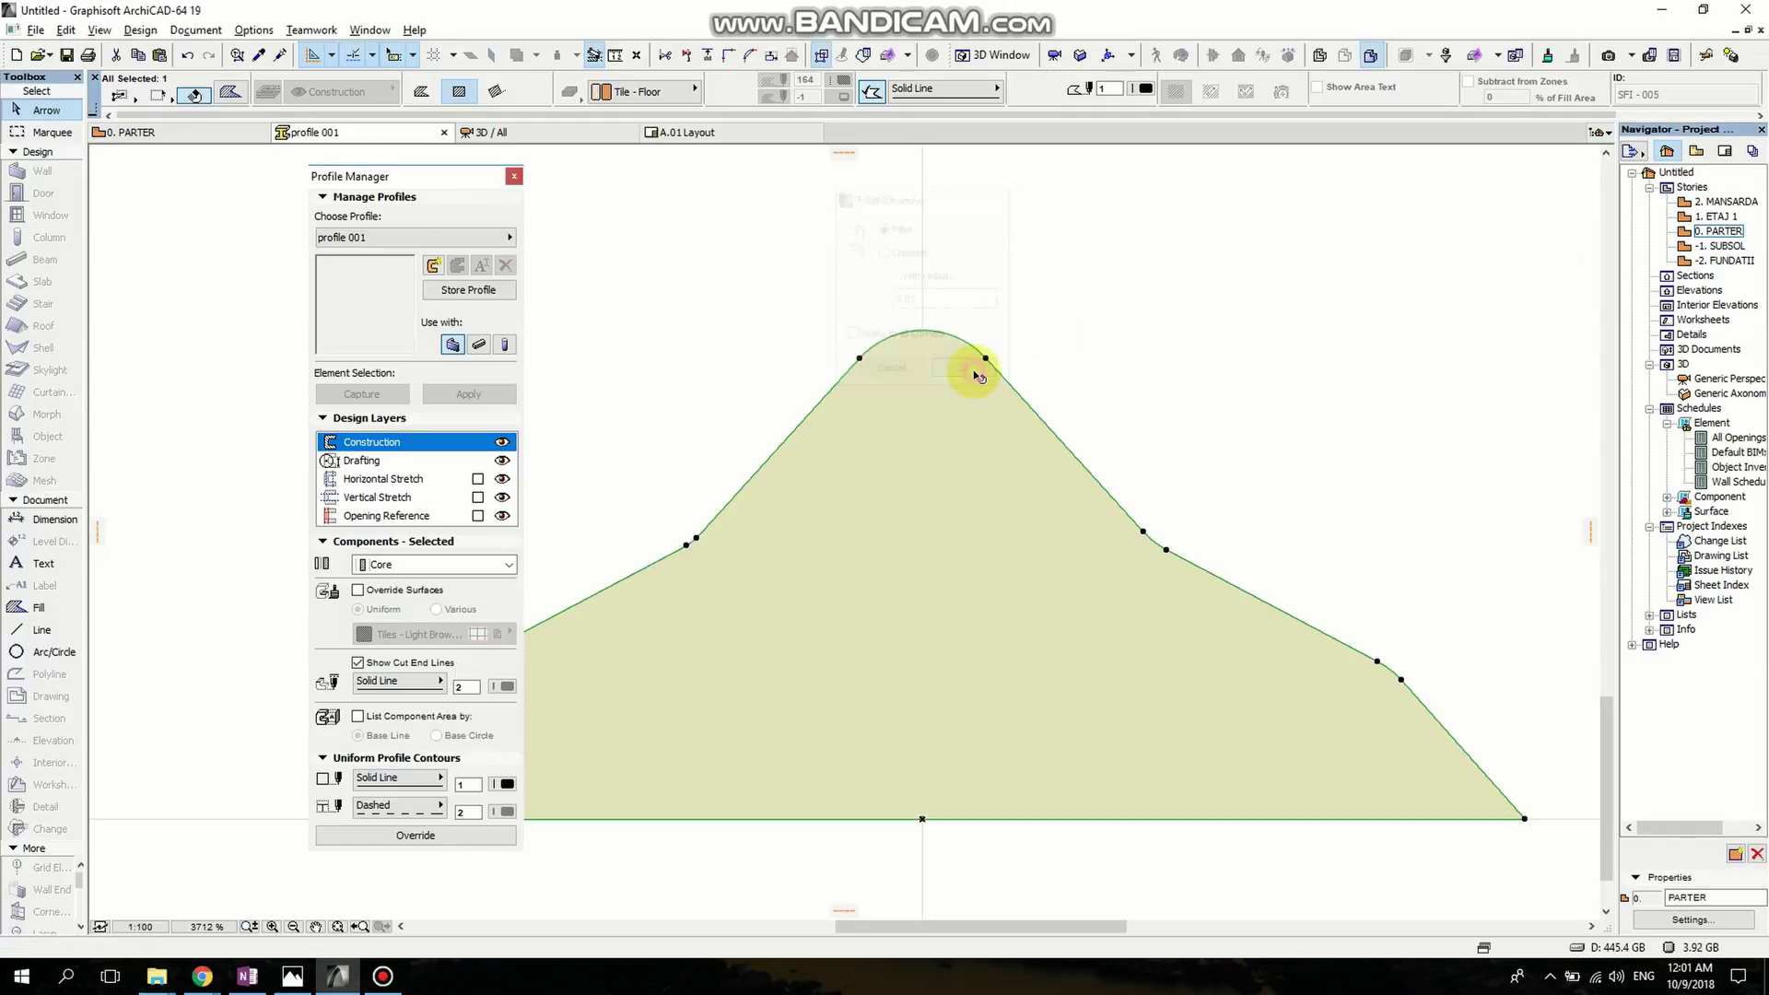
pyautogui.click(1126, 376)
pyautogui.scroll(-6, 1046, 461)
pyautogui.moveTo(1070, 525); pyautogui.dragTo(989, 542, button='middle')
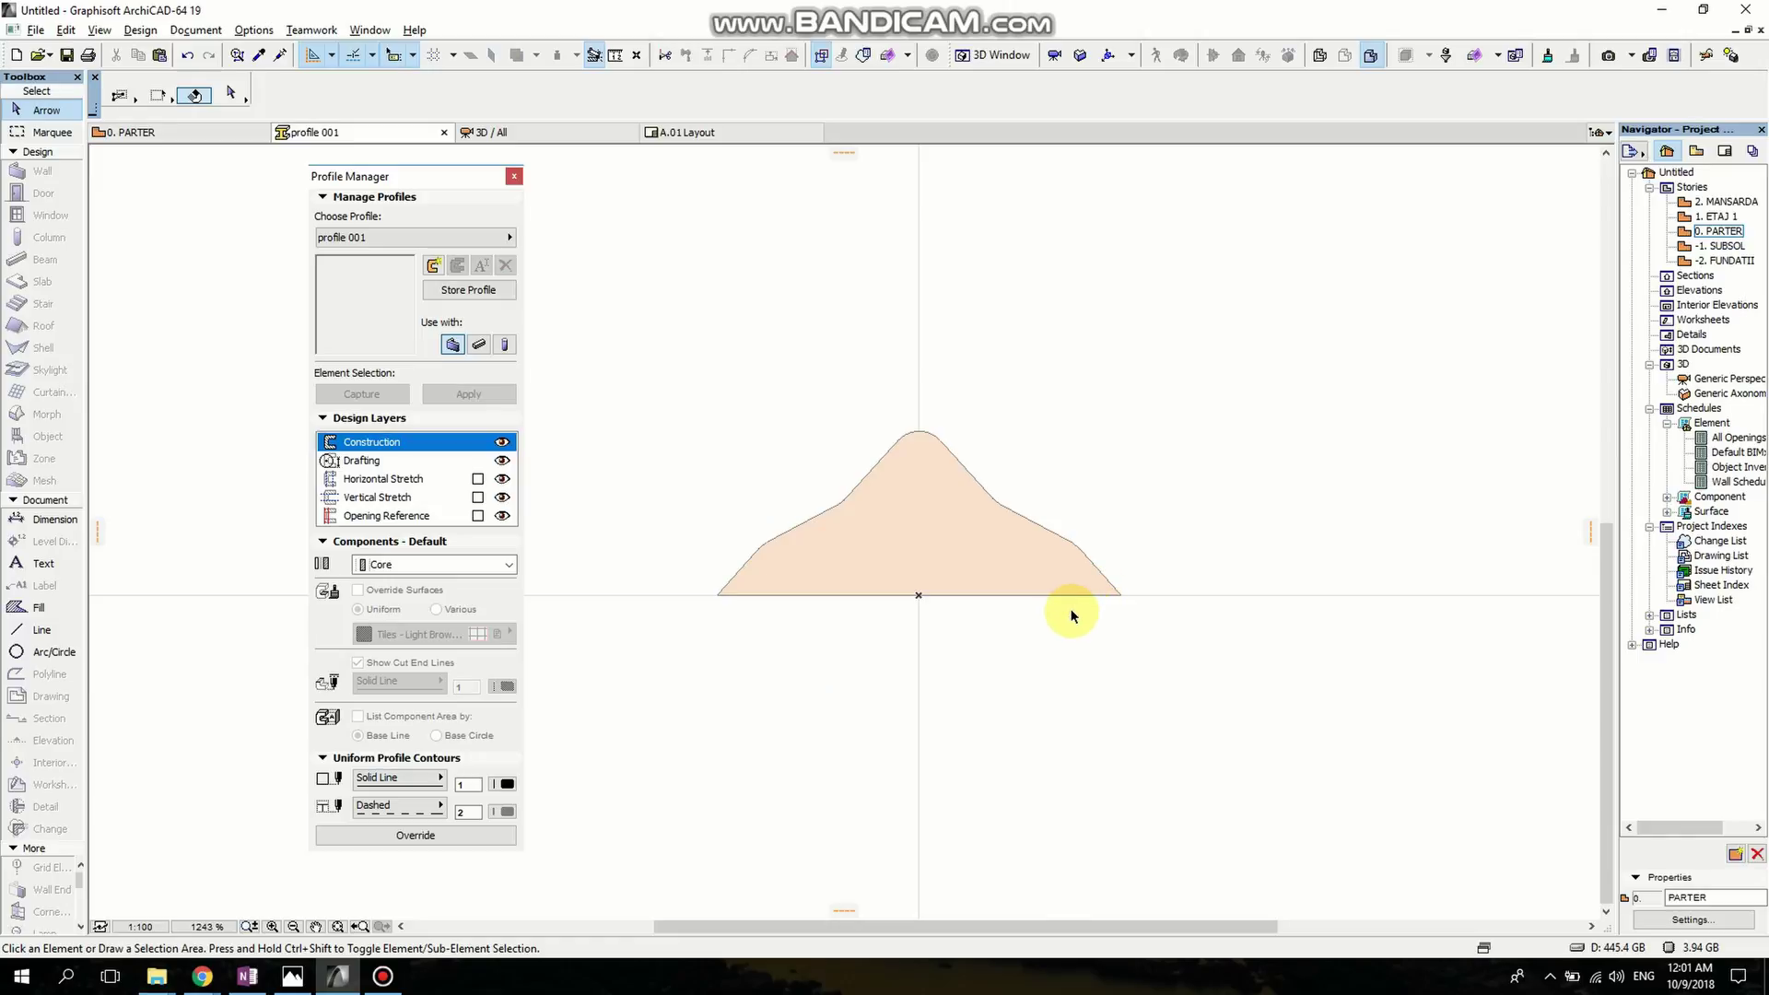
# Make the profile usable with beams only and enable its Horizontal Stretch and Vertical Stretch layers.
pyautogui.click(1004, 553)
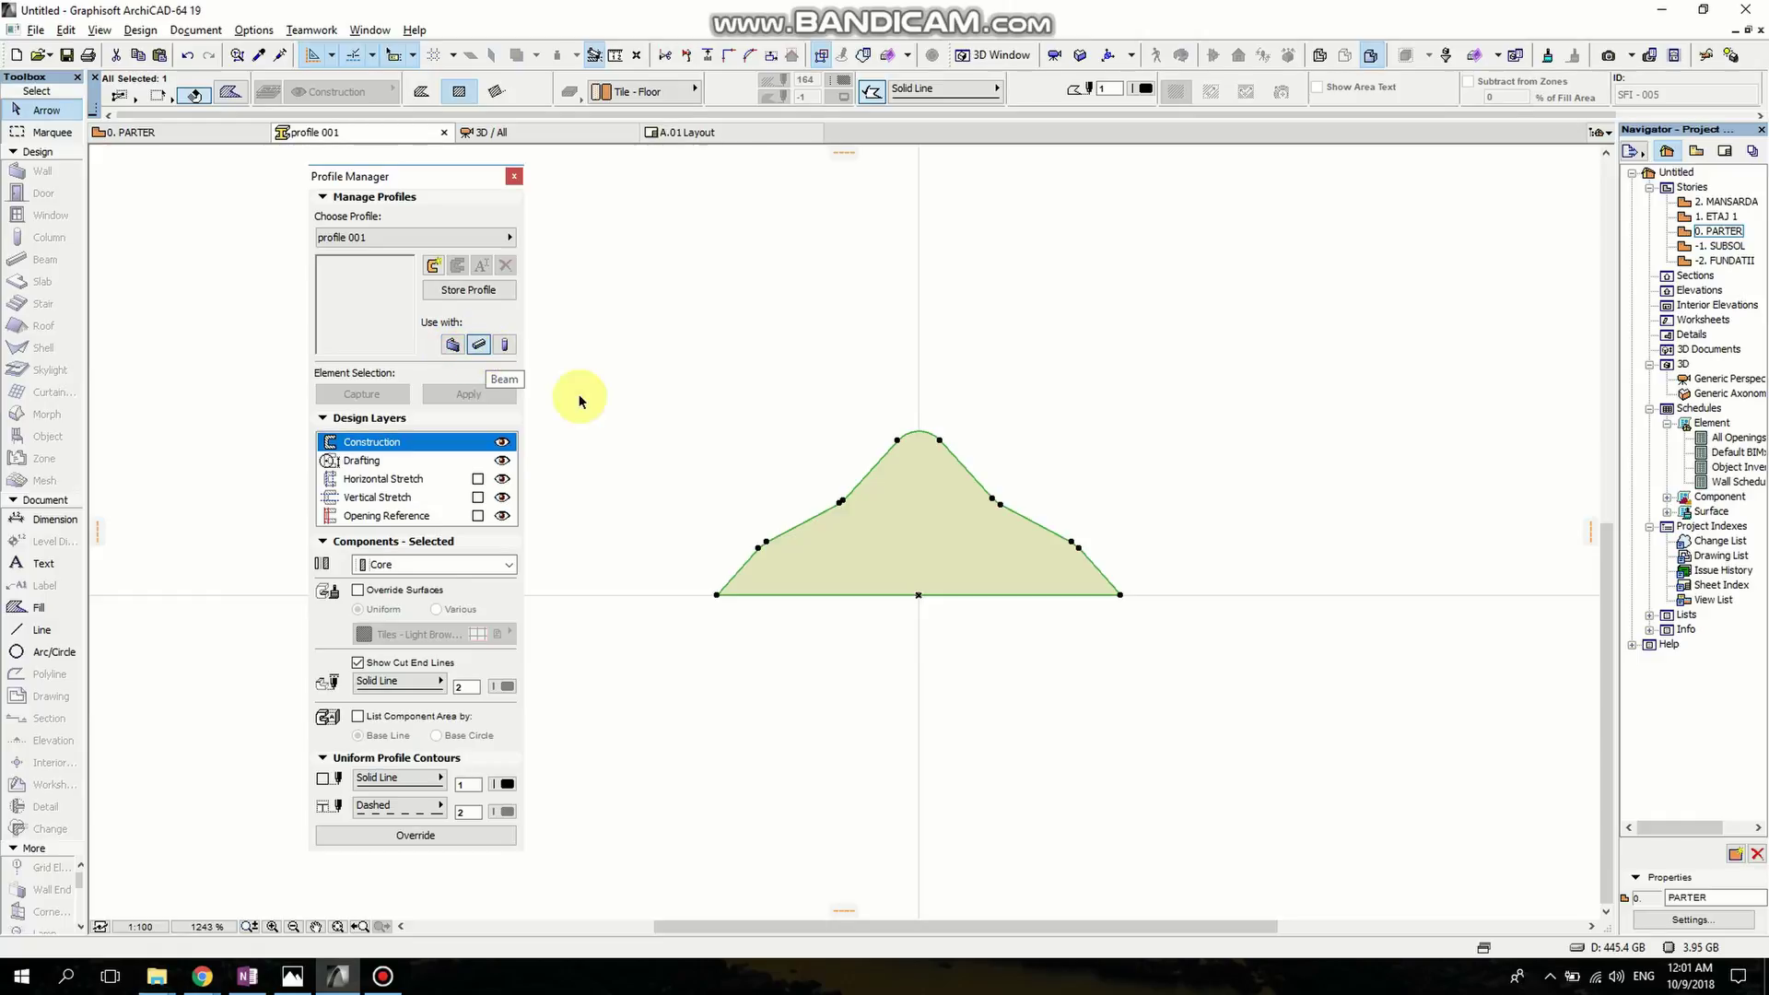
pyautogui.click(478, 479)
pyautogui.click(477, 497)
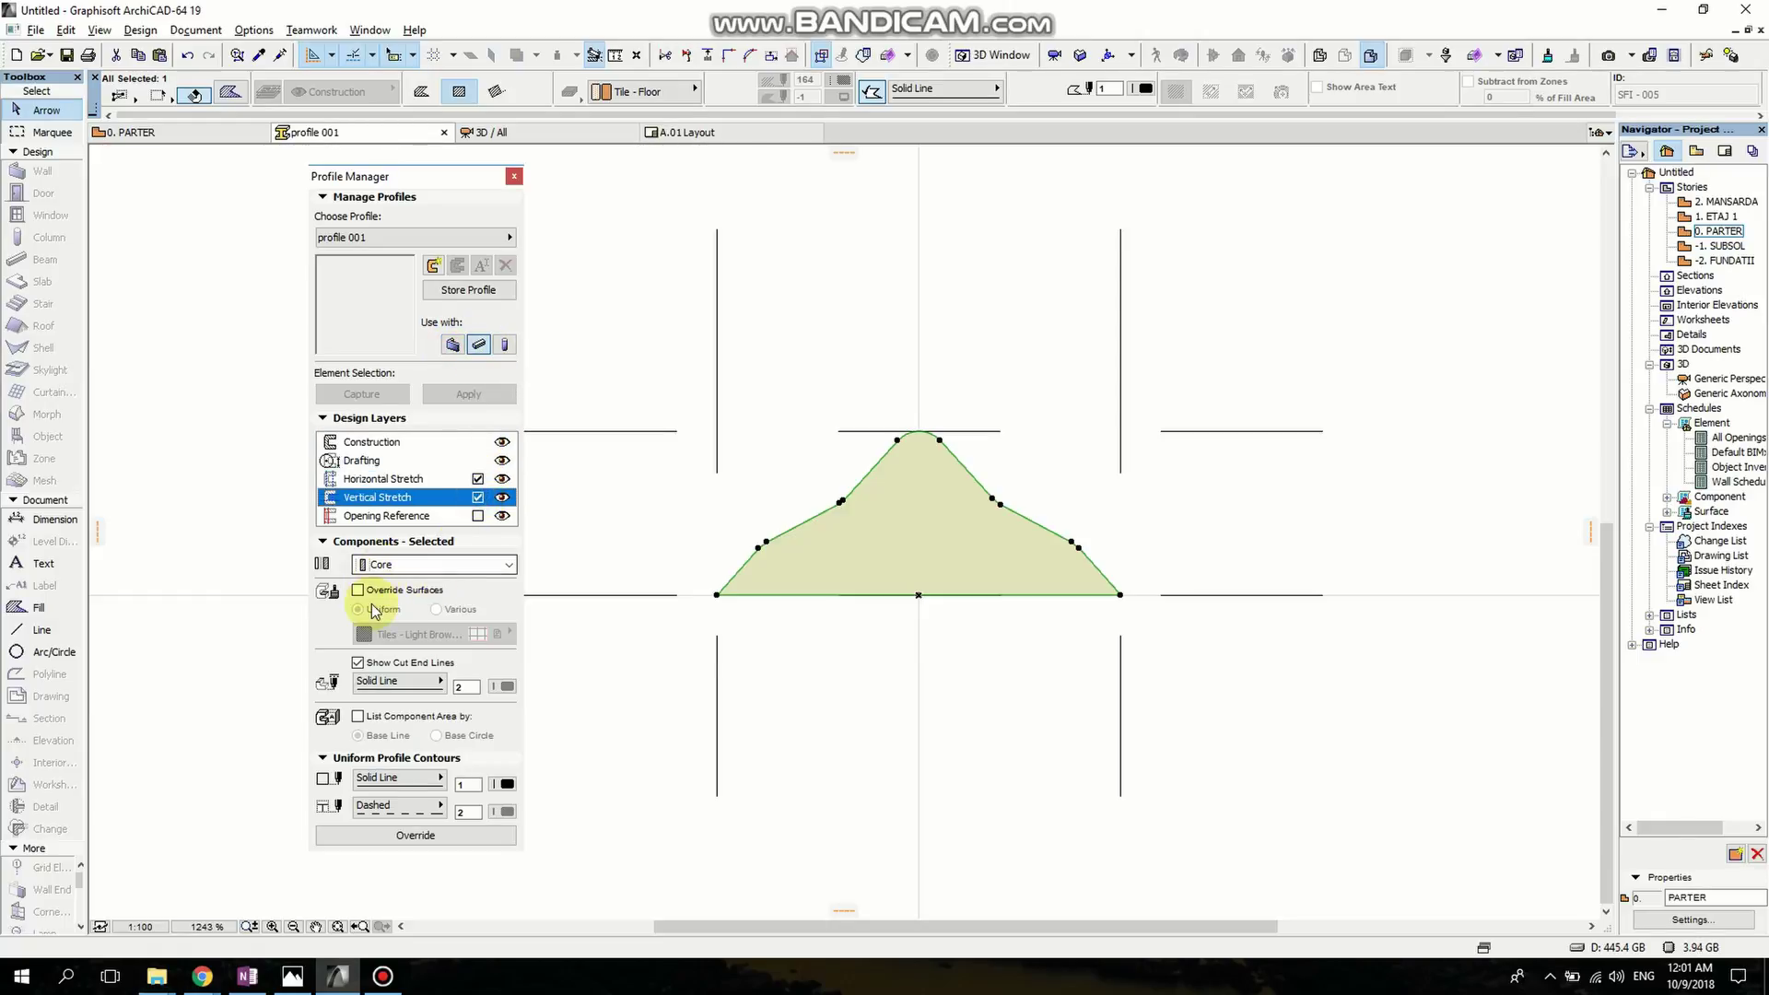
# Override the profile's surfaces uniformly with Paint - Glossy White, store the profile, and close the Profile Manager.
pyautogui.click(430, 635)
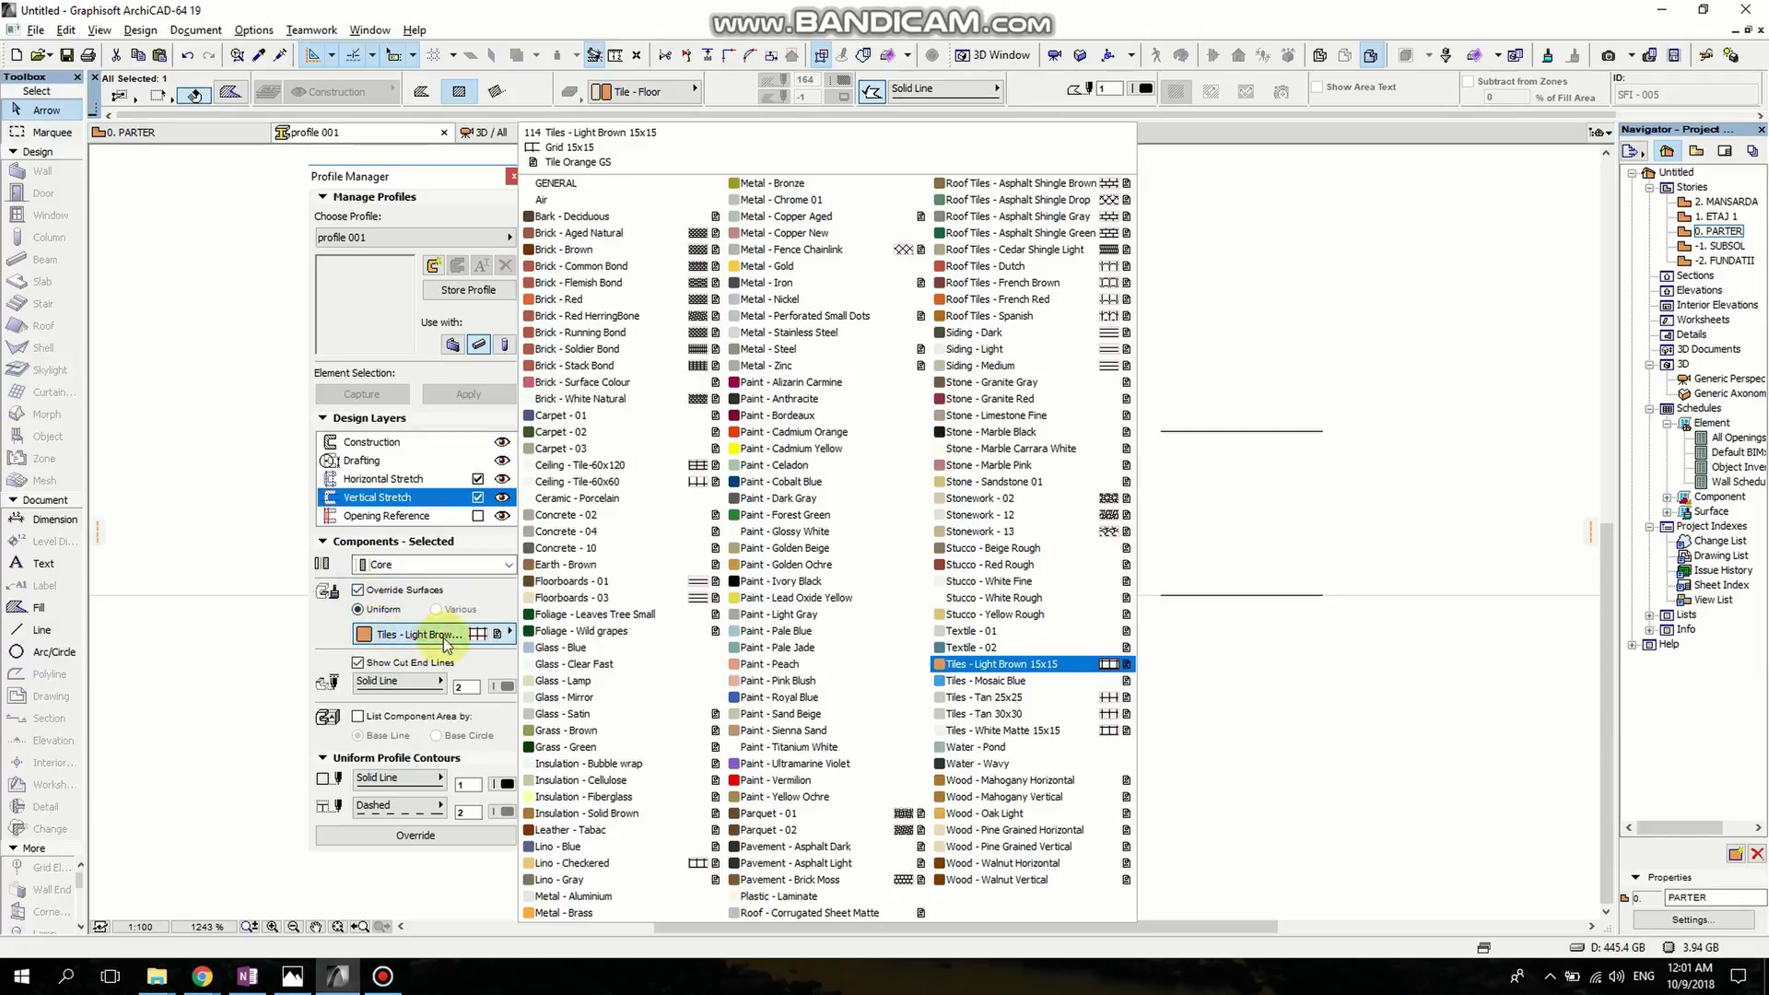
pyautogui.click(791, 533)
pyautogui.click(437, 836)
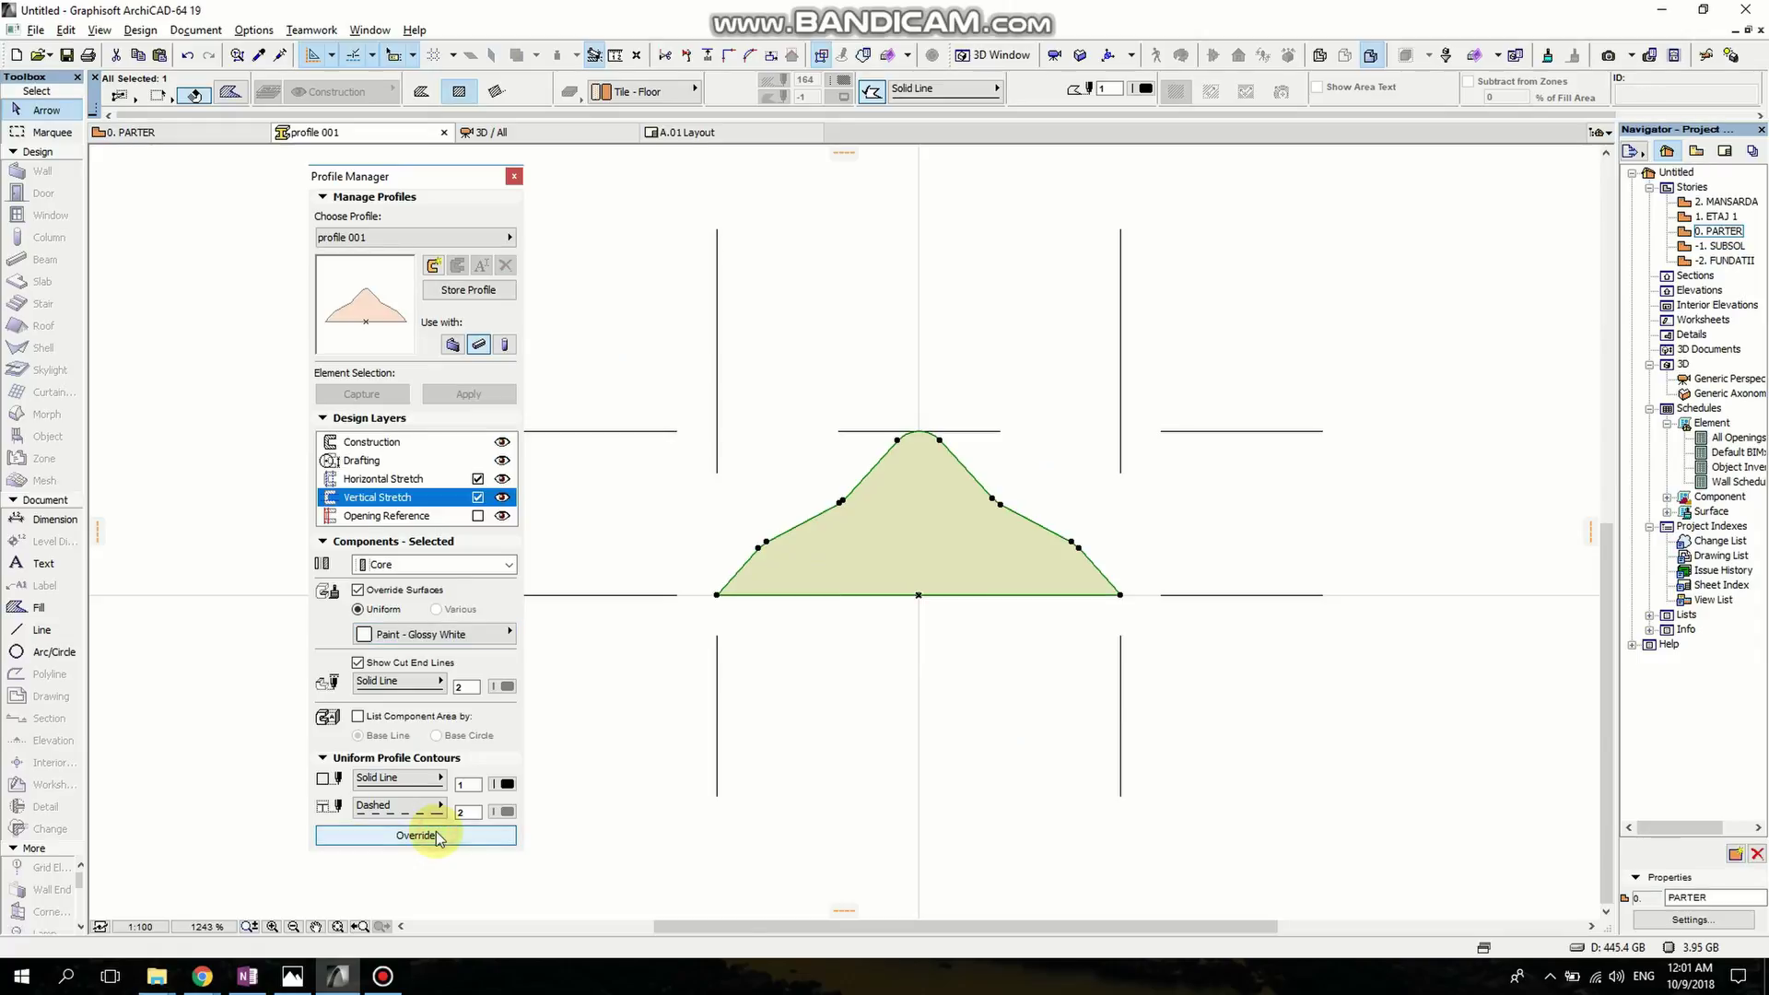
pyautogui.click(514, 176)
# Delete the horizontal and vertical axis lines crossing the rose's centre on the 0. PARTER story.
pyautogui.scroll(-5, 603, 452)
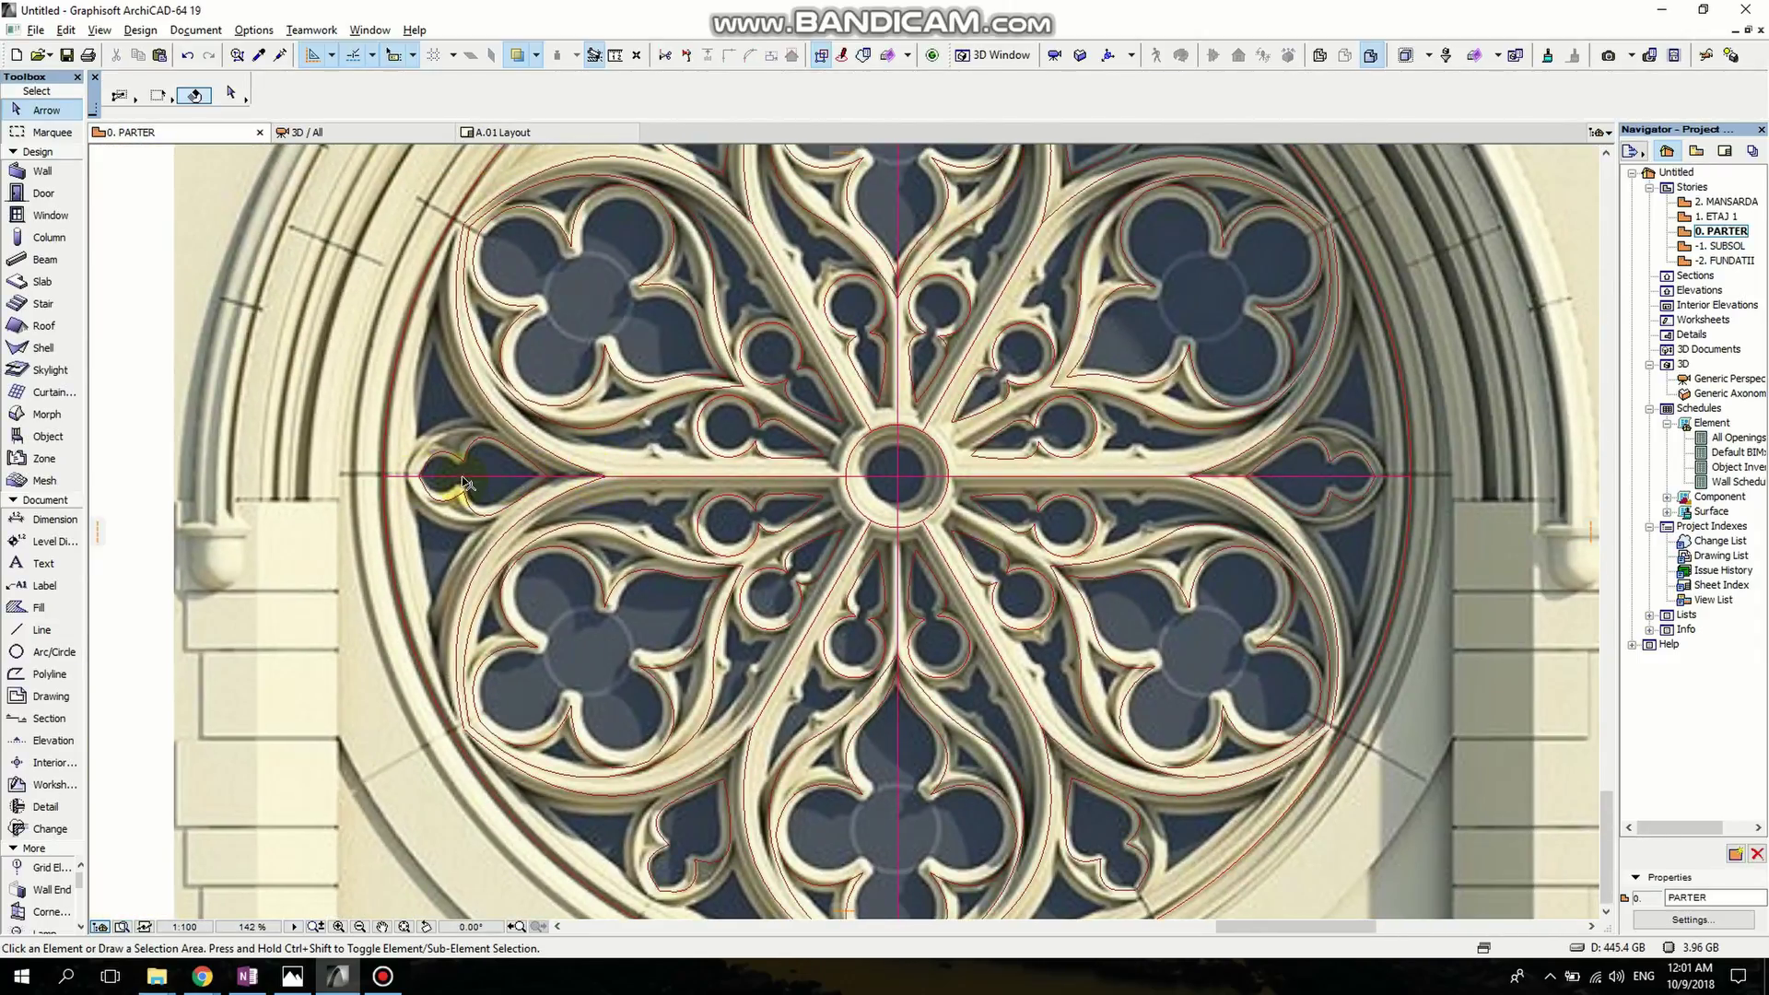
pyautogui.click(464, 482)
pyautogui.keyDown('shift'); pyautogui.click(899, 514); pyautogui.keyUp('shift')
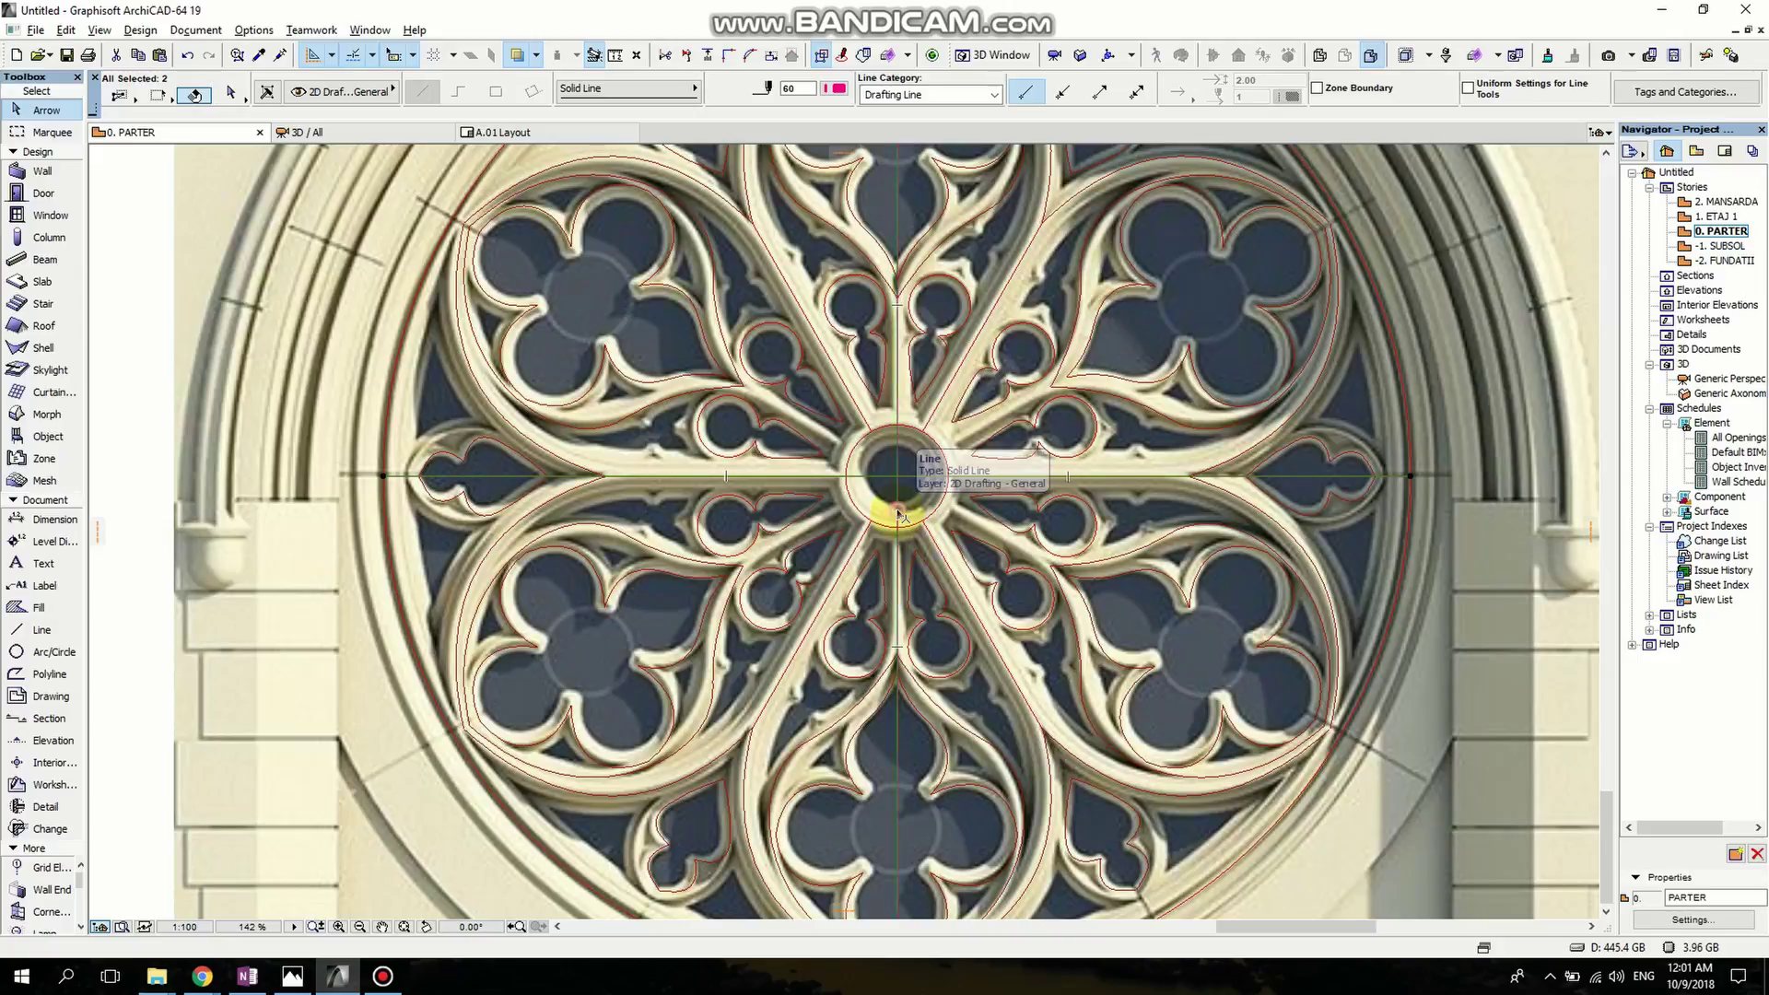
pyautogui.press('Escape')
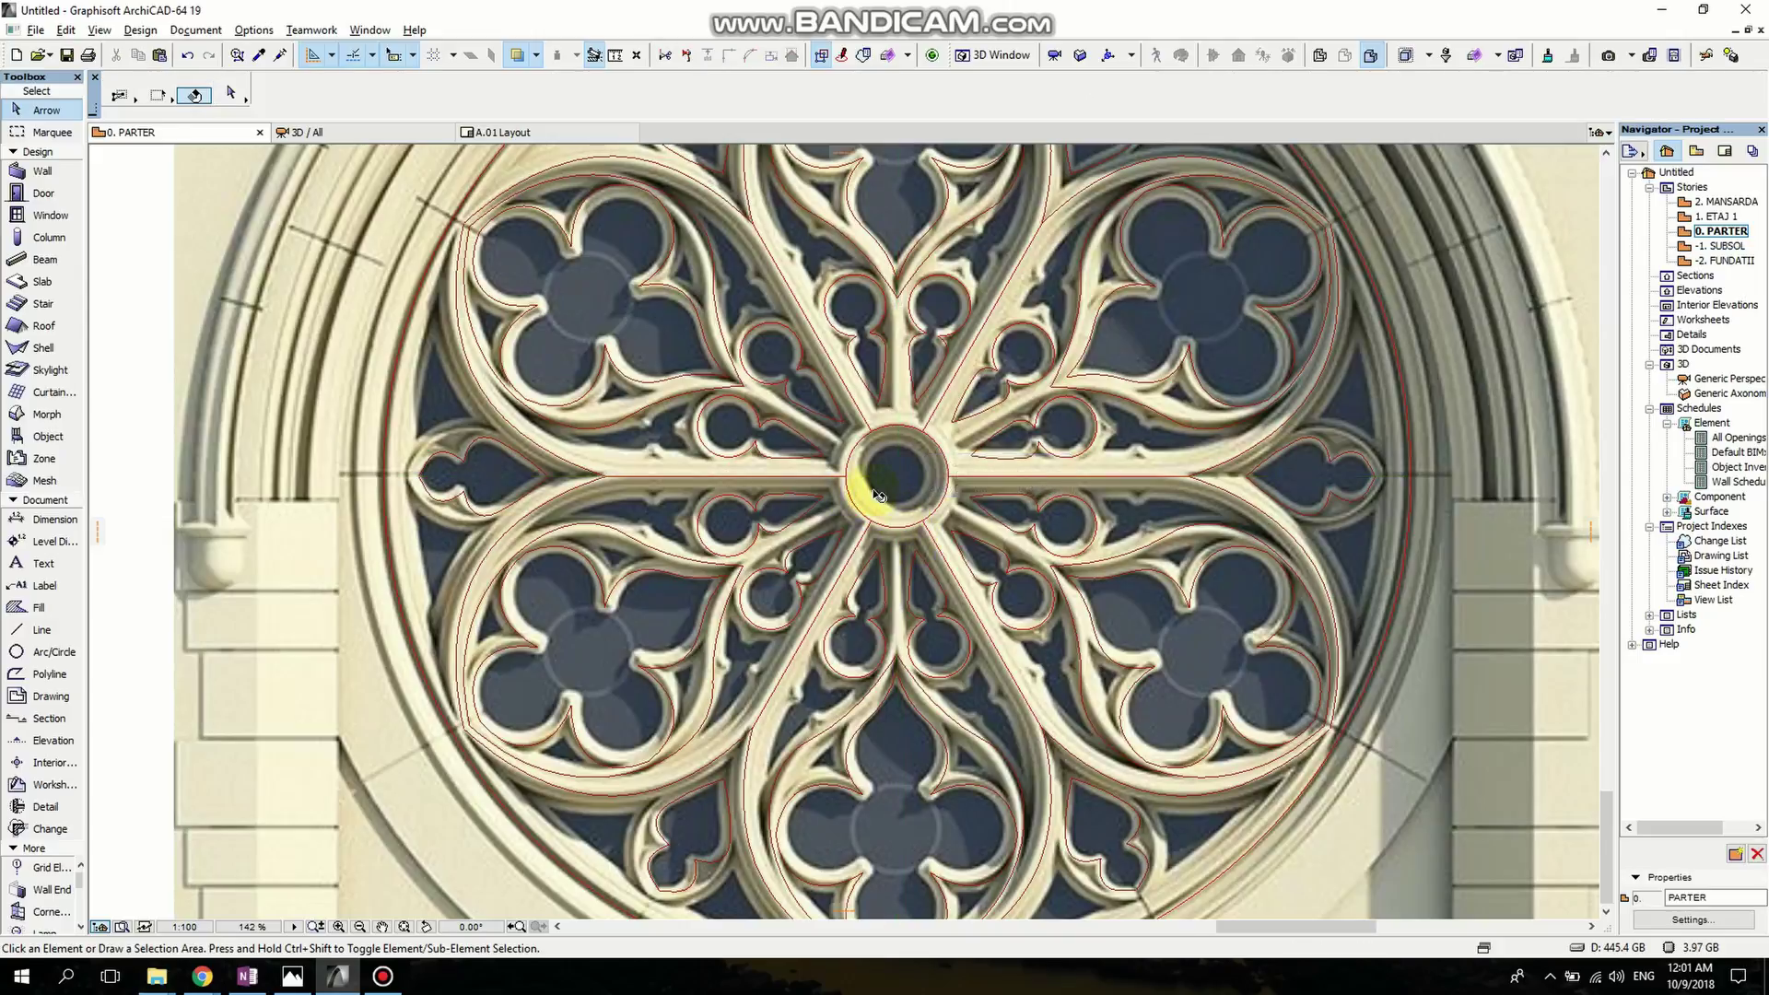
pyautogui.moveTo(871, 481); pyautogui.dragTo(797, 600, button='middle')
pyautogui.scroll(-3, 814, 577)
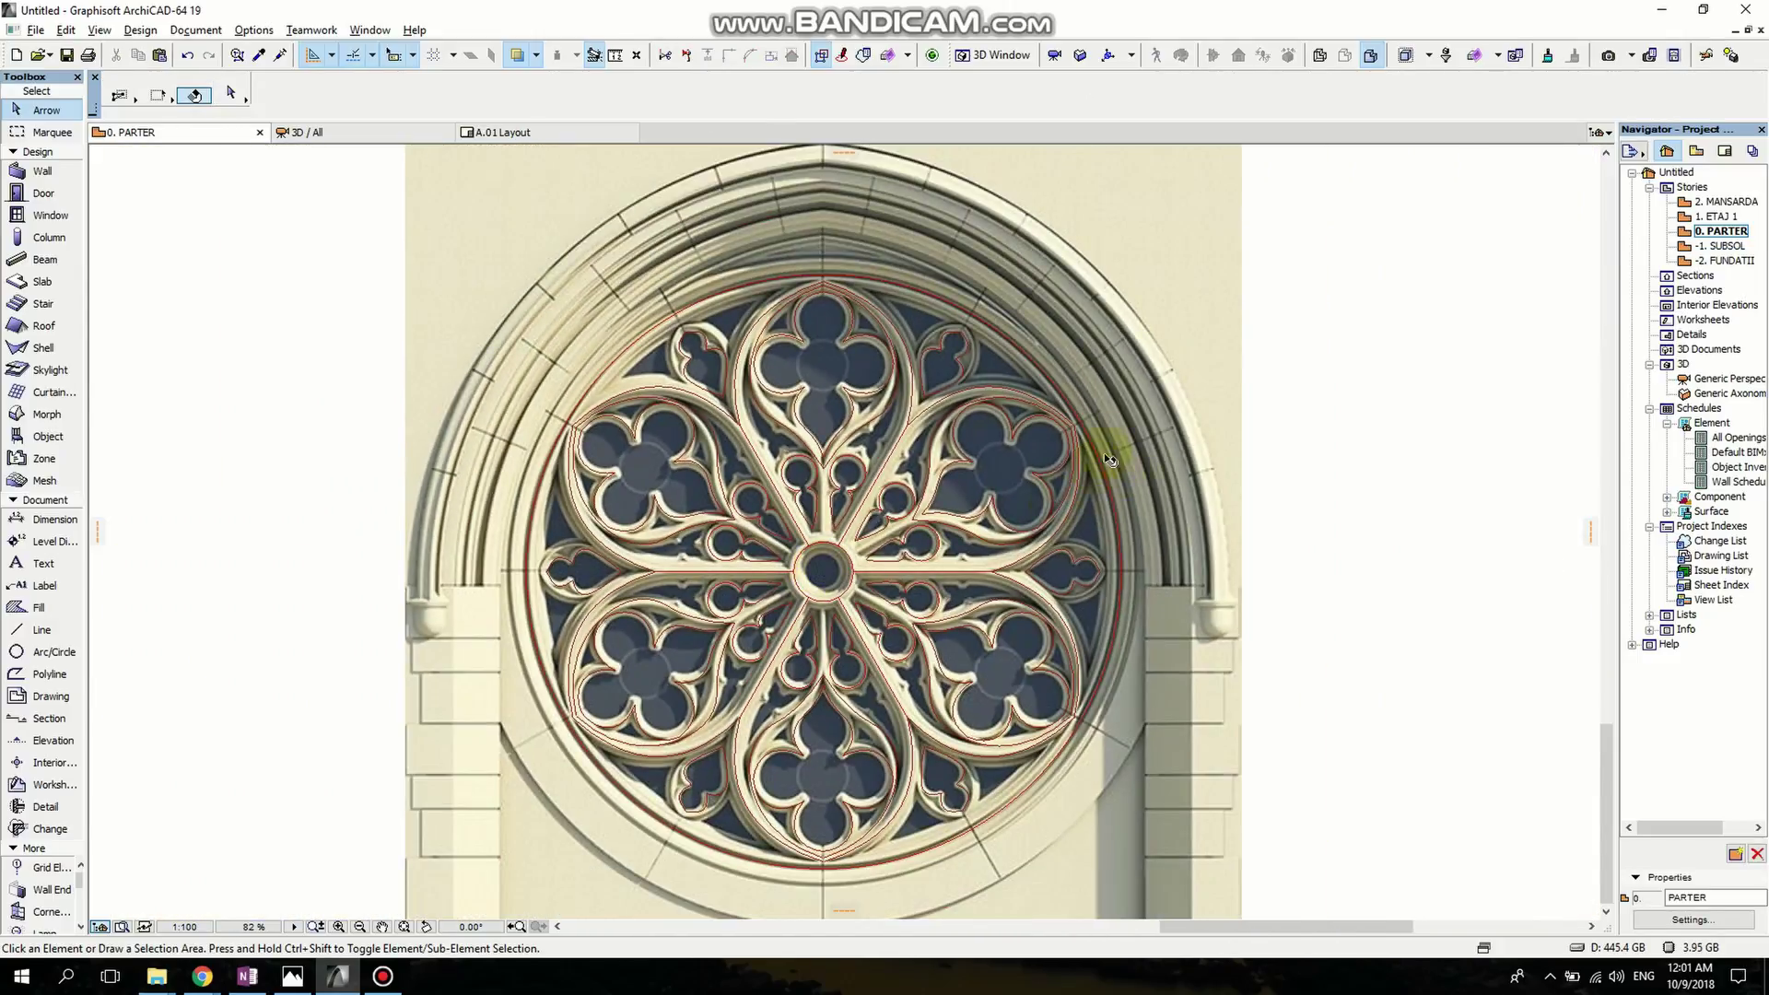
pyautogui.click(1143, 235)
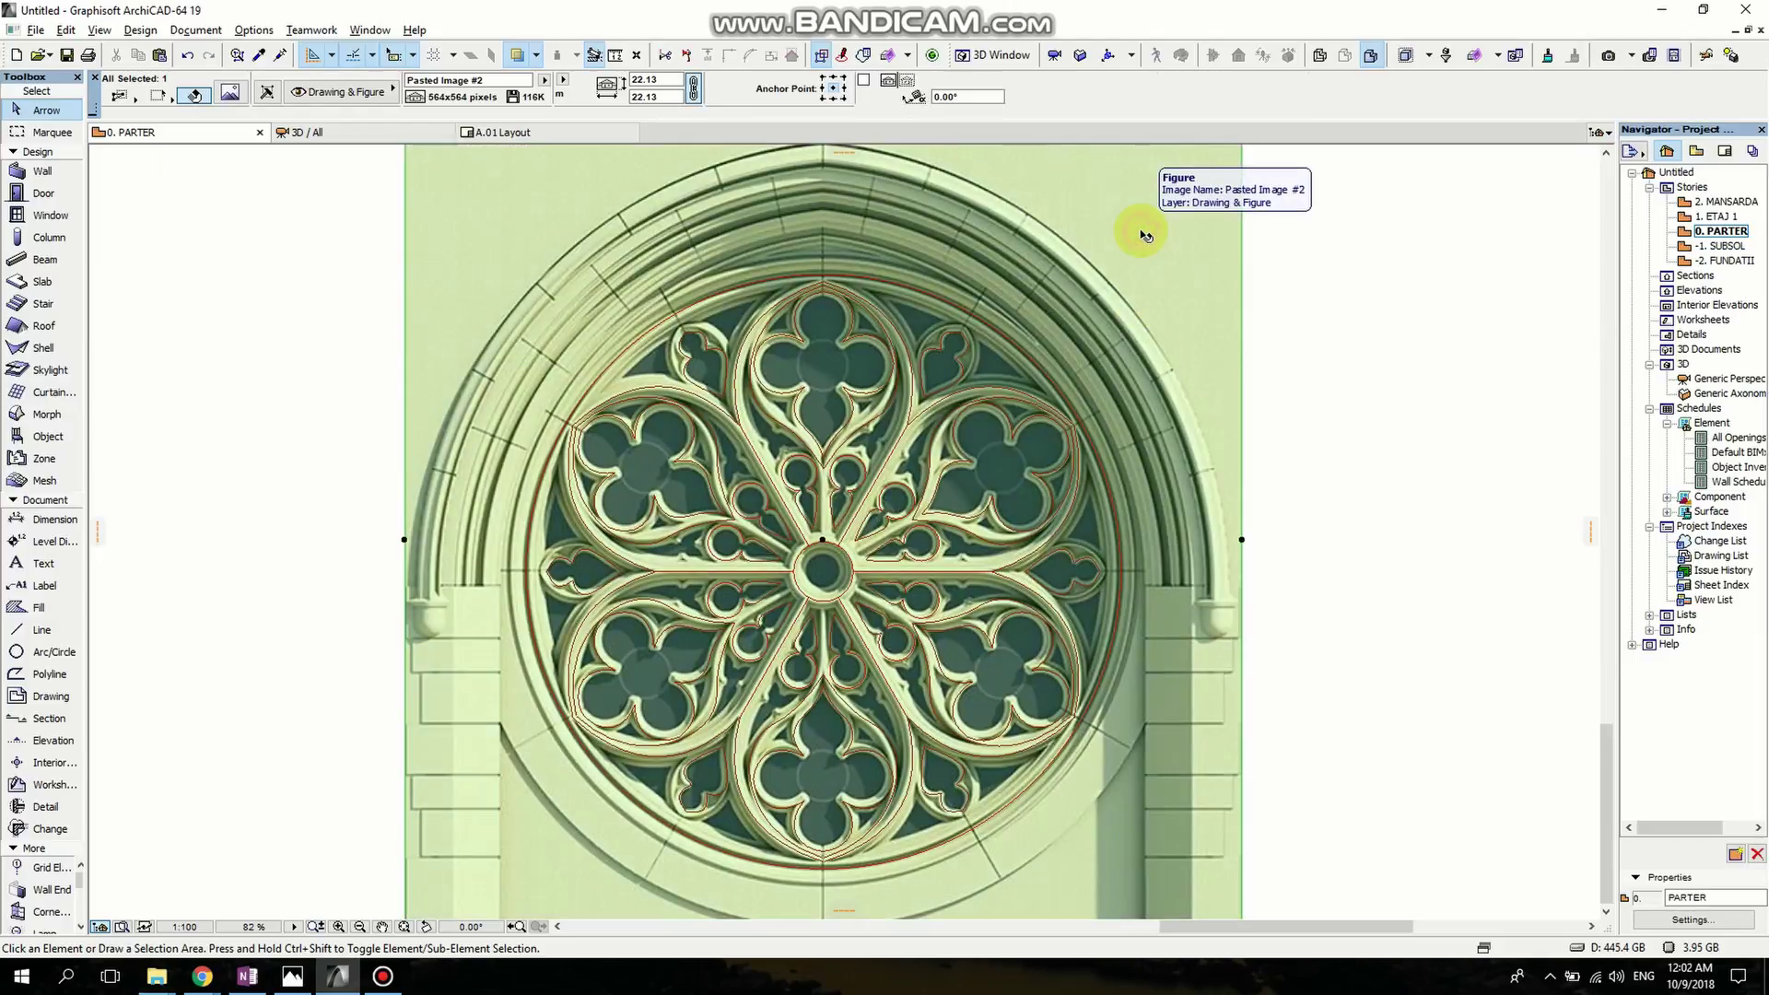
pyautogui.rightClick(1142, 236)
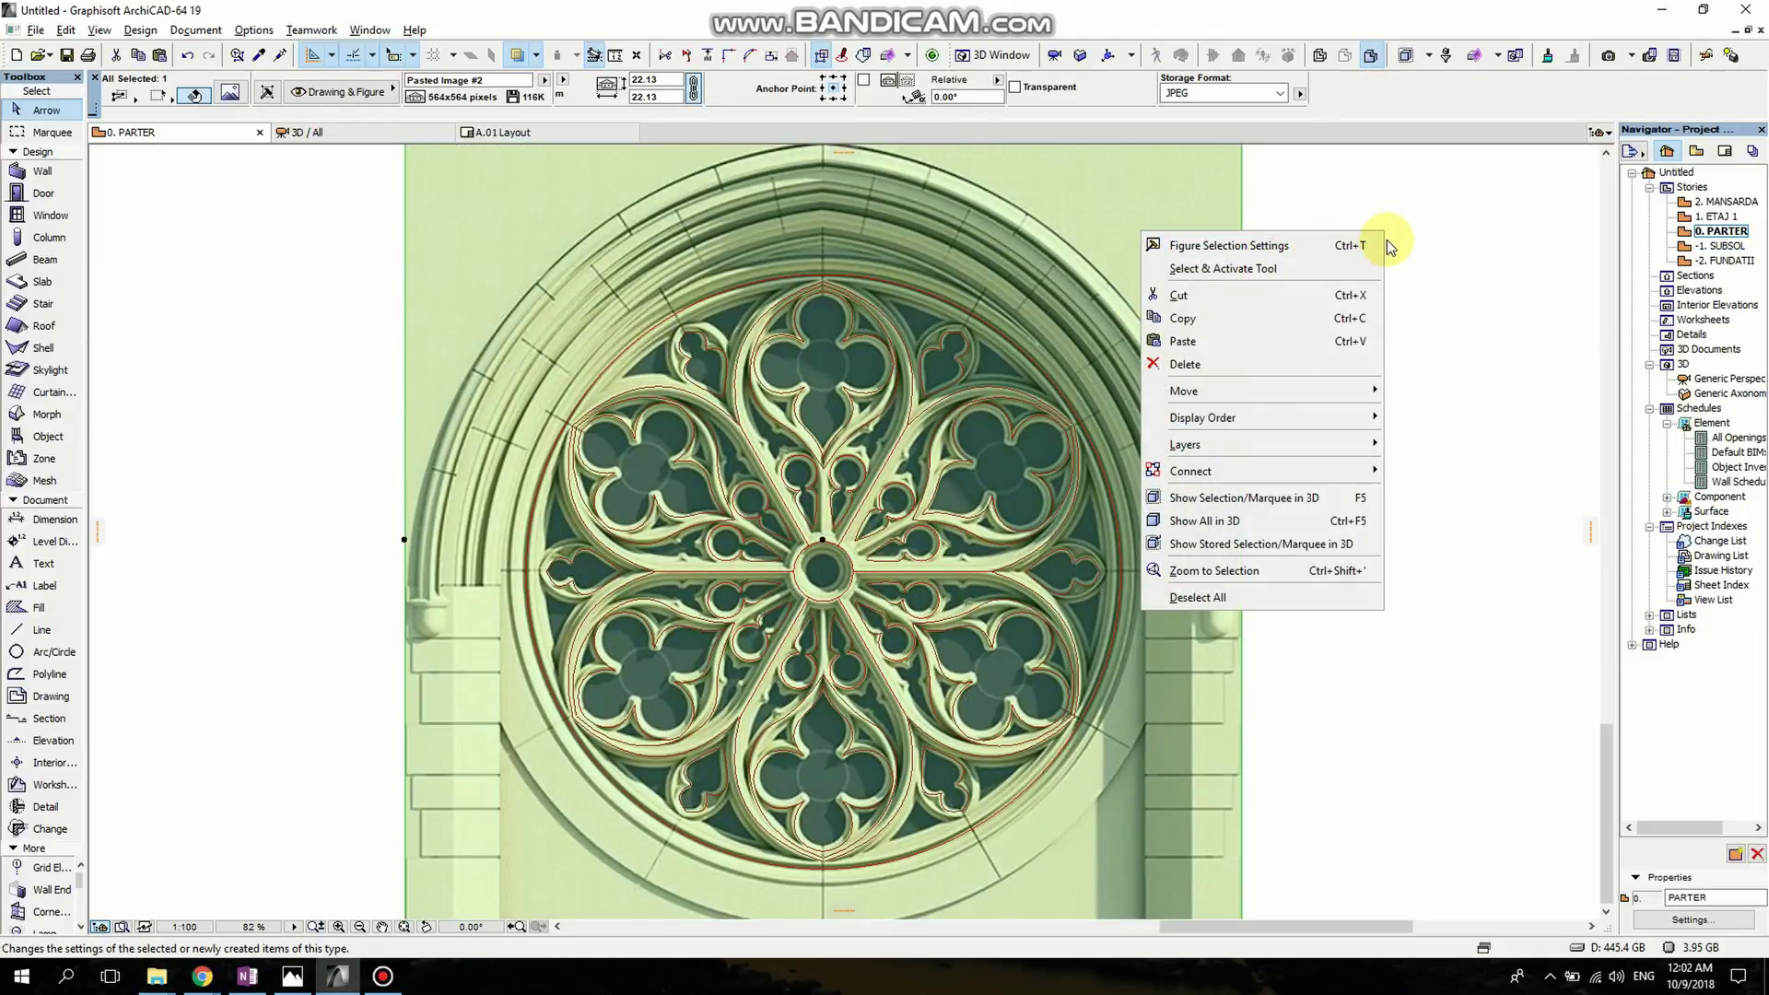
pyautogui.click(1440, 220)
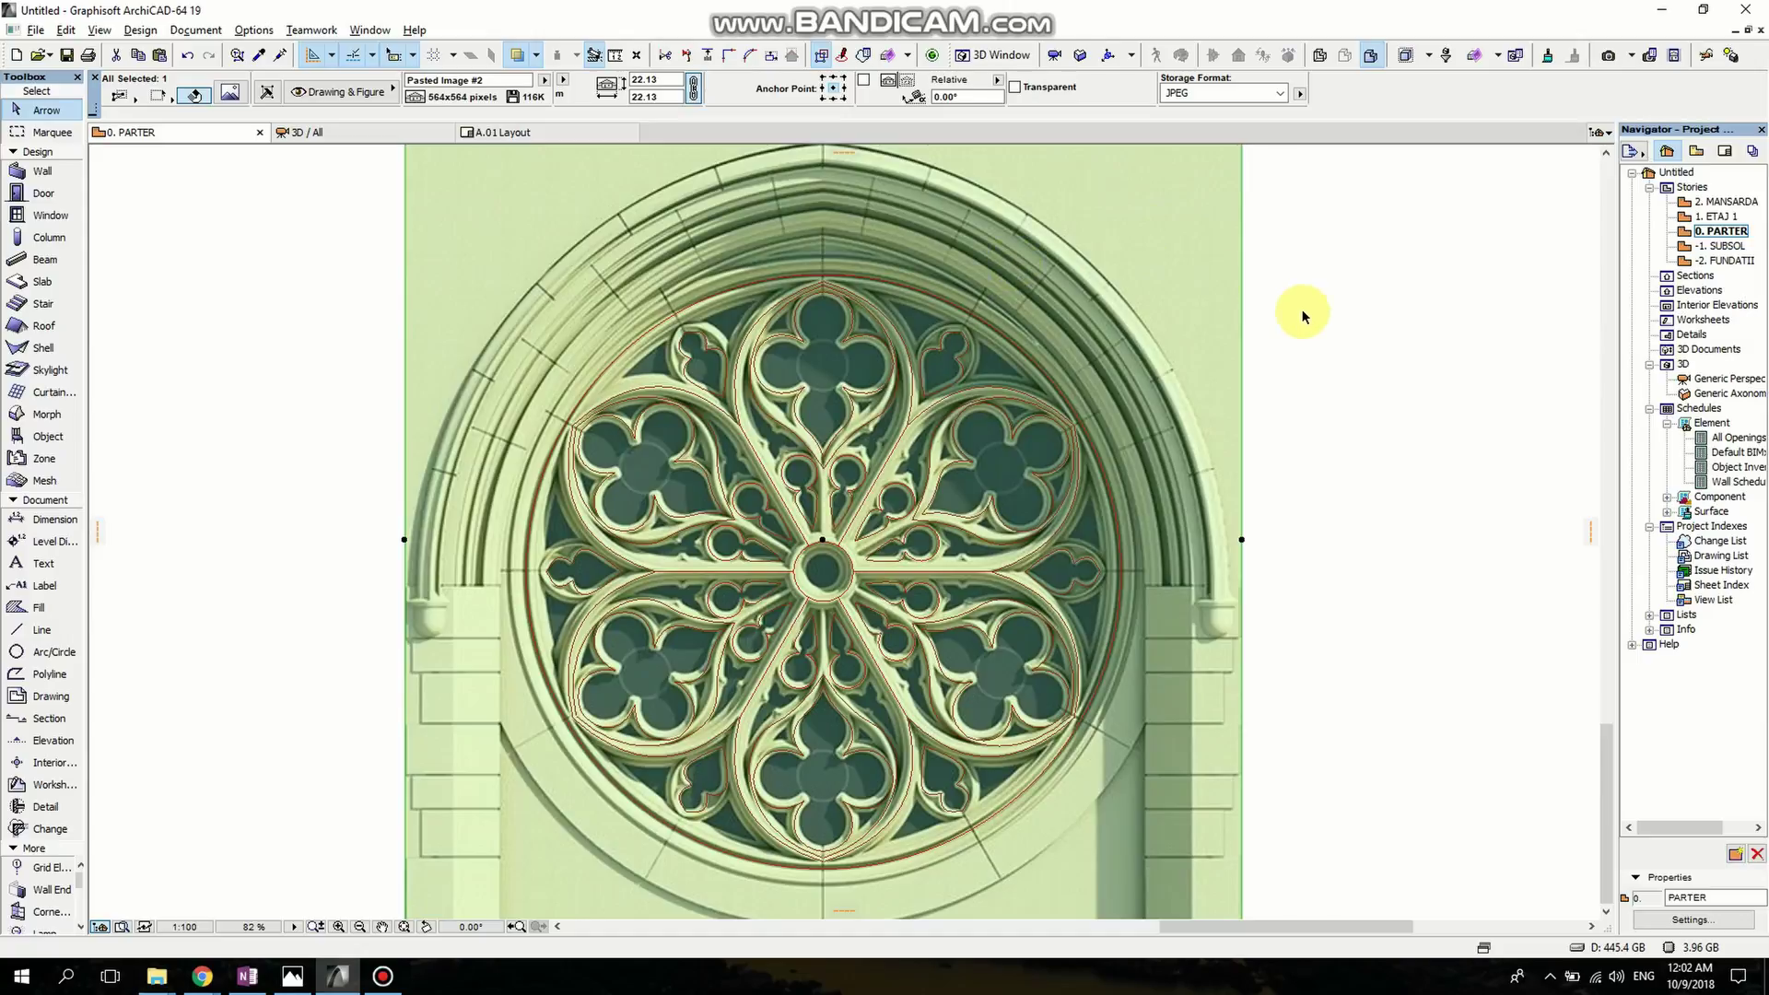
pyautogui.press('Escape')
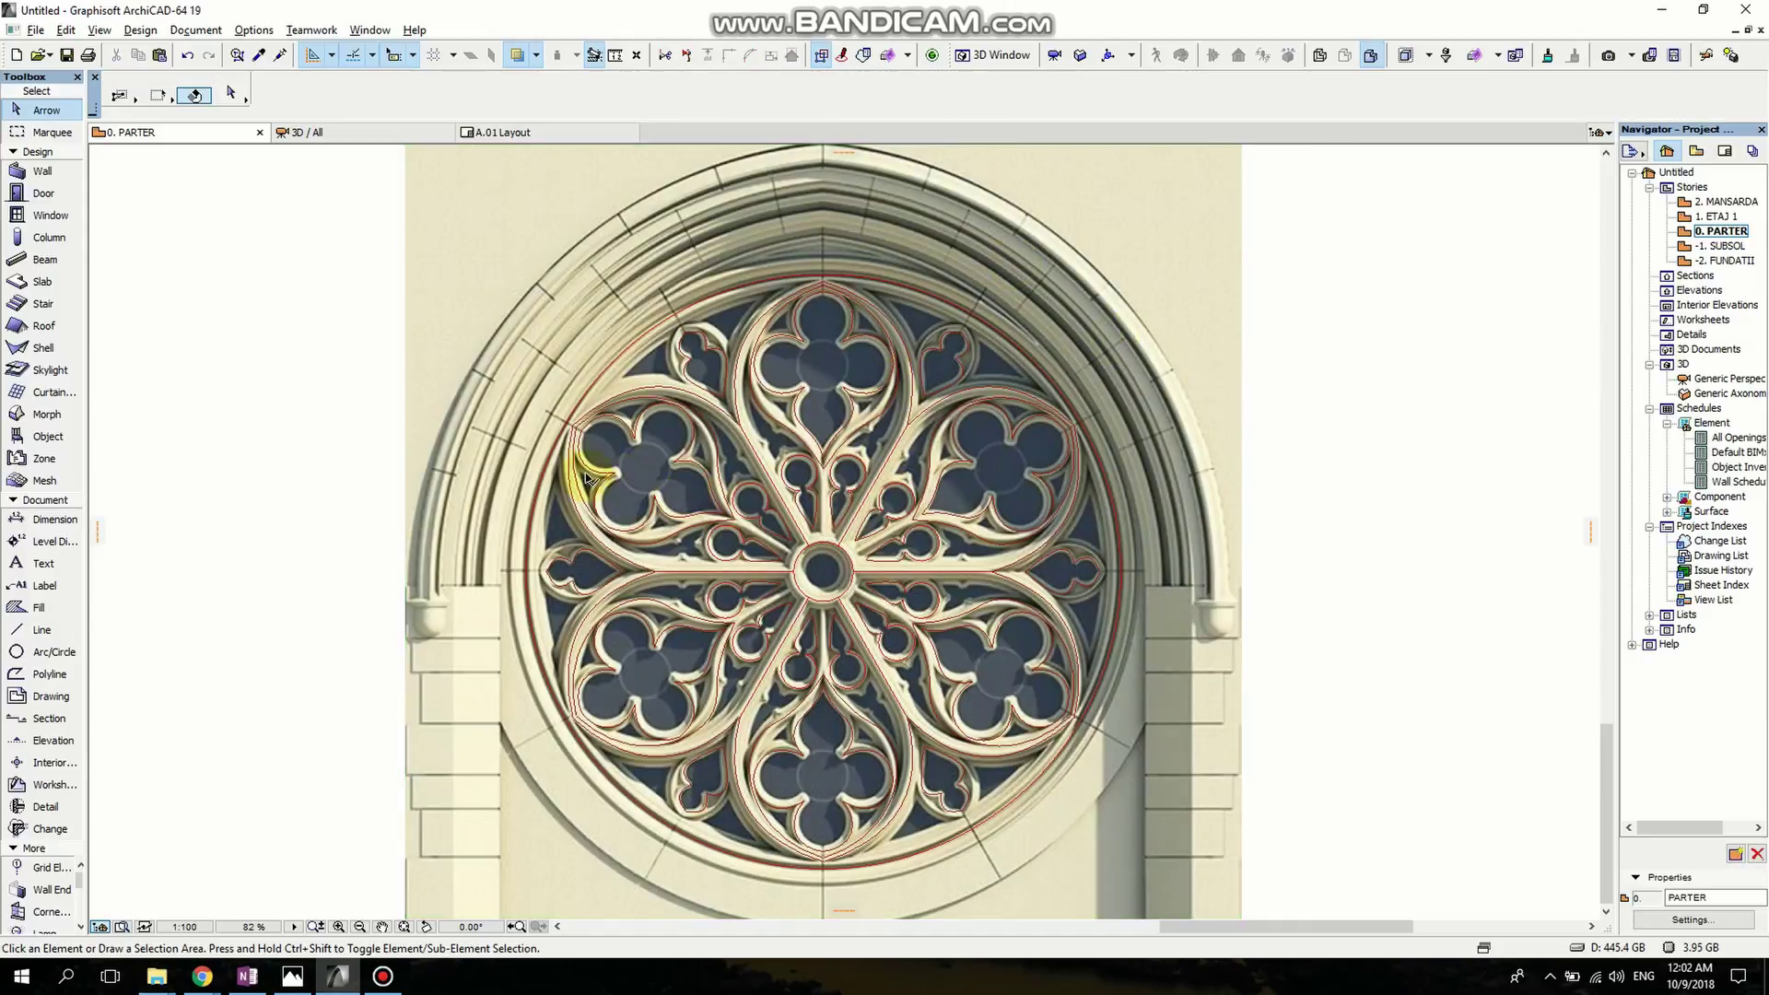
pyautogui.scroll(2, 732, 532)
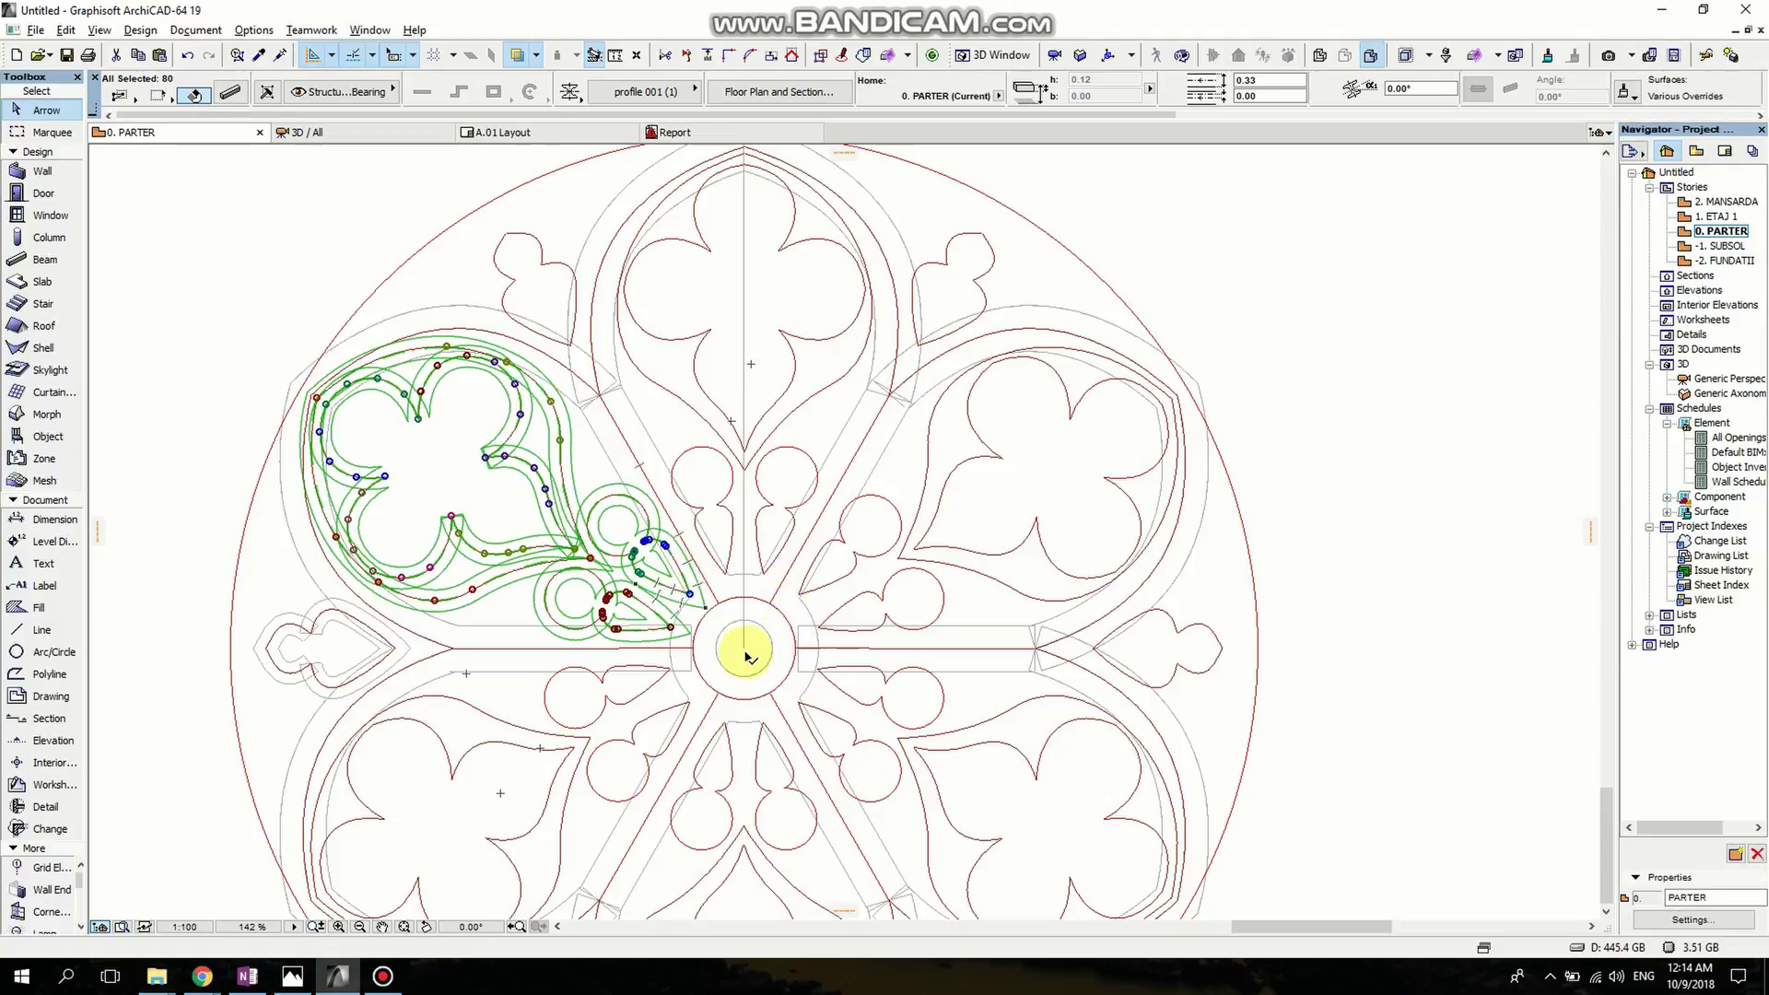
# Rotate a copy of the upper-left petal's selected beams about the rose's centre, from that petal's tip to the top petal's tip.
pyautogui.hotkey('ctrl', 'alt', 'e')
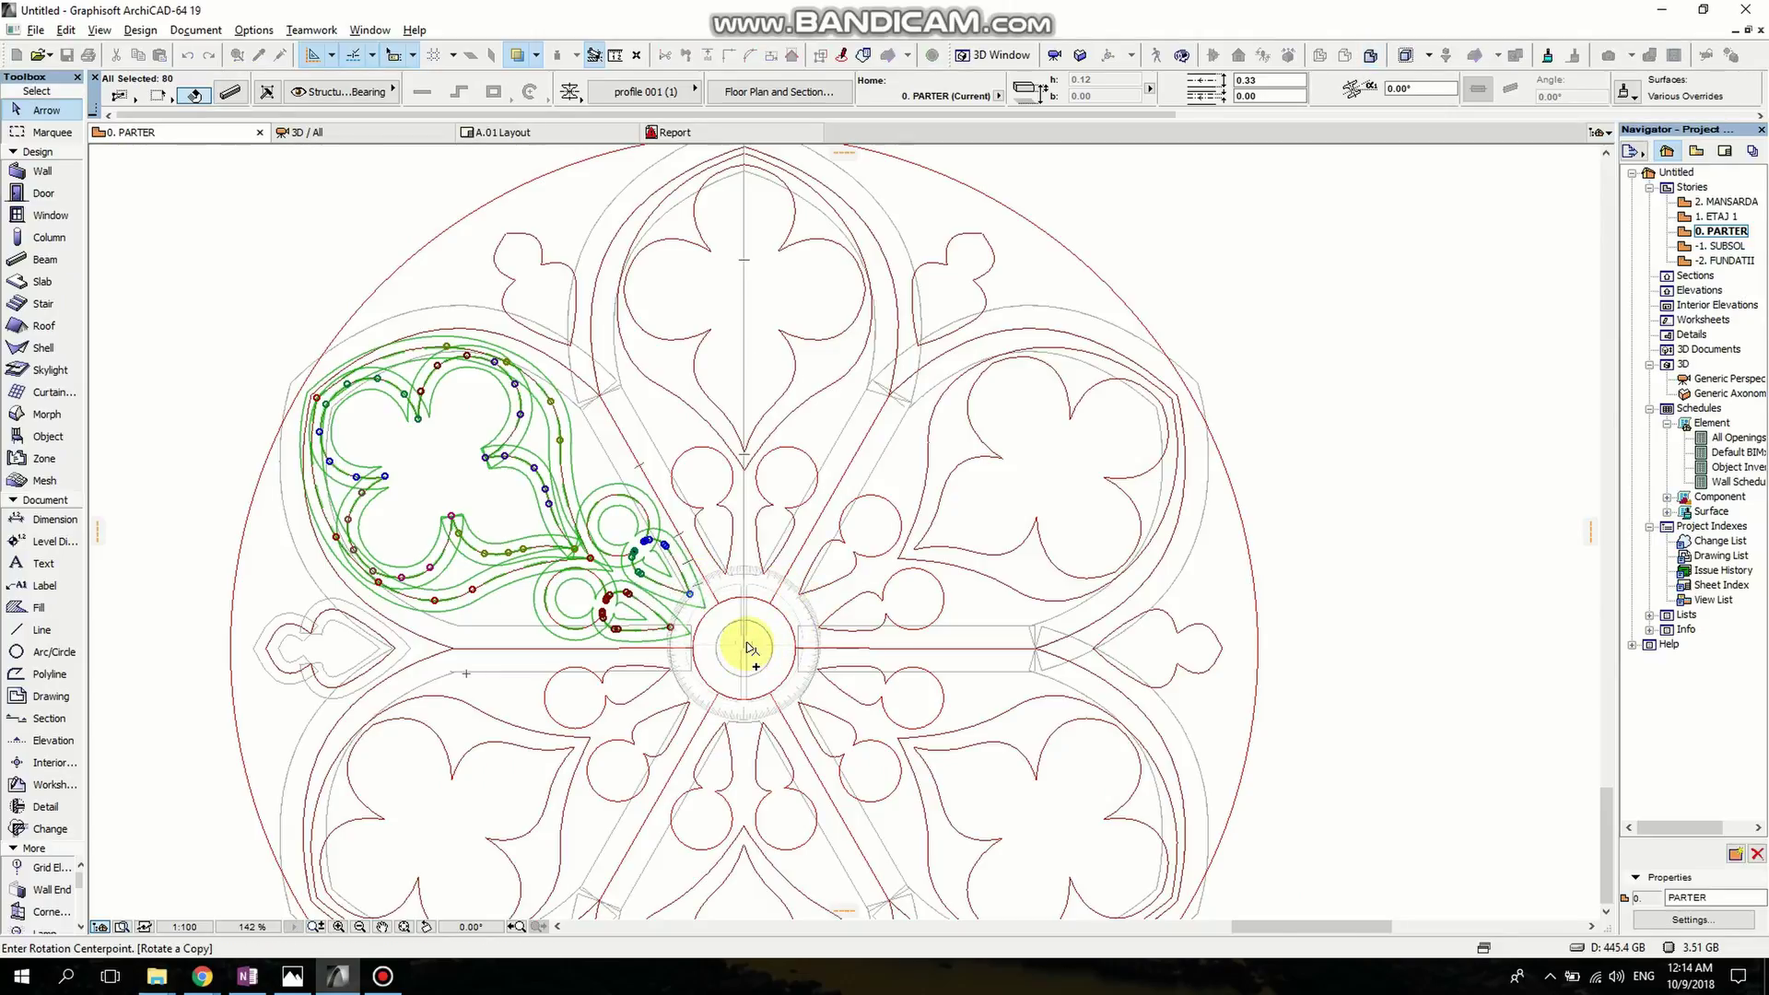
pyautogui.scroll(5, 747, 648)
pyautogui.click(740, 658)
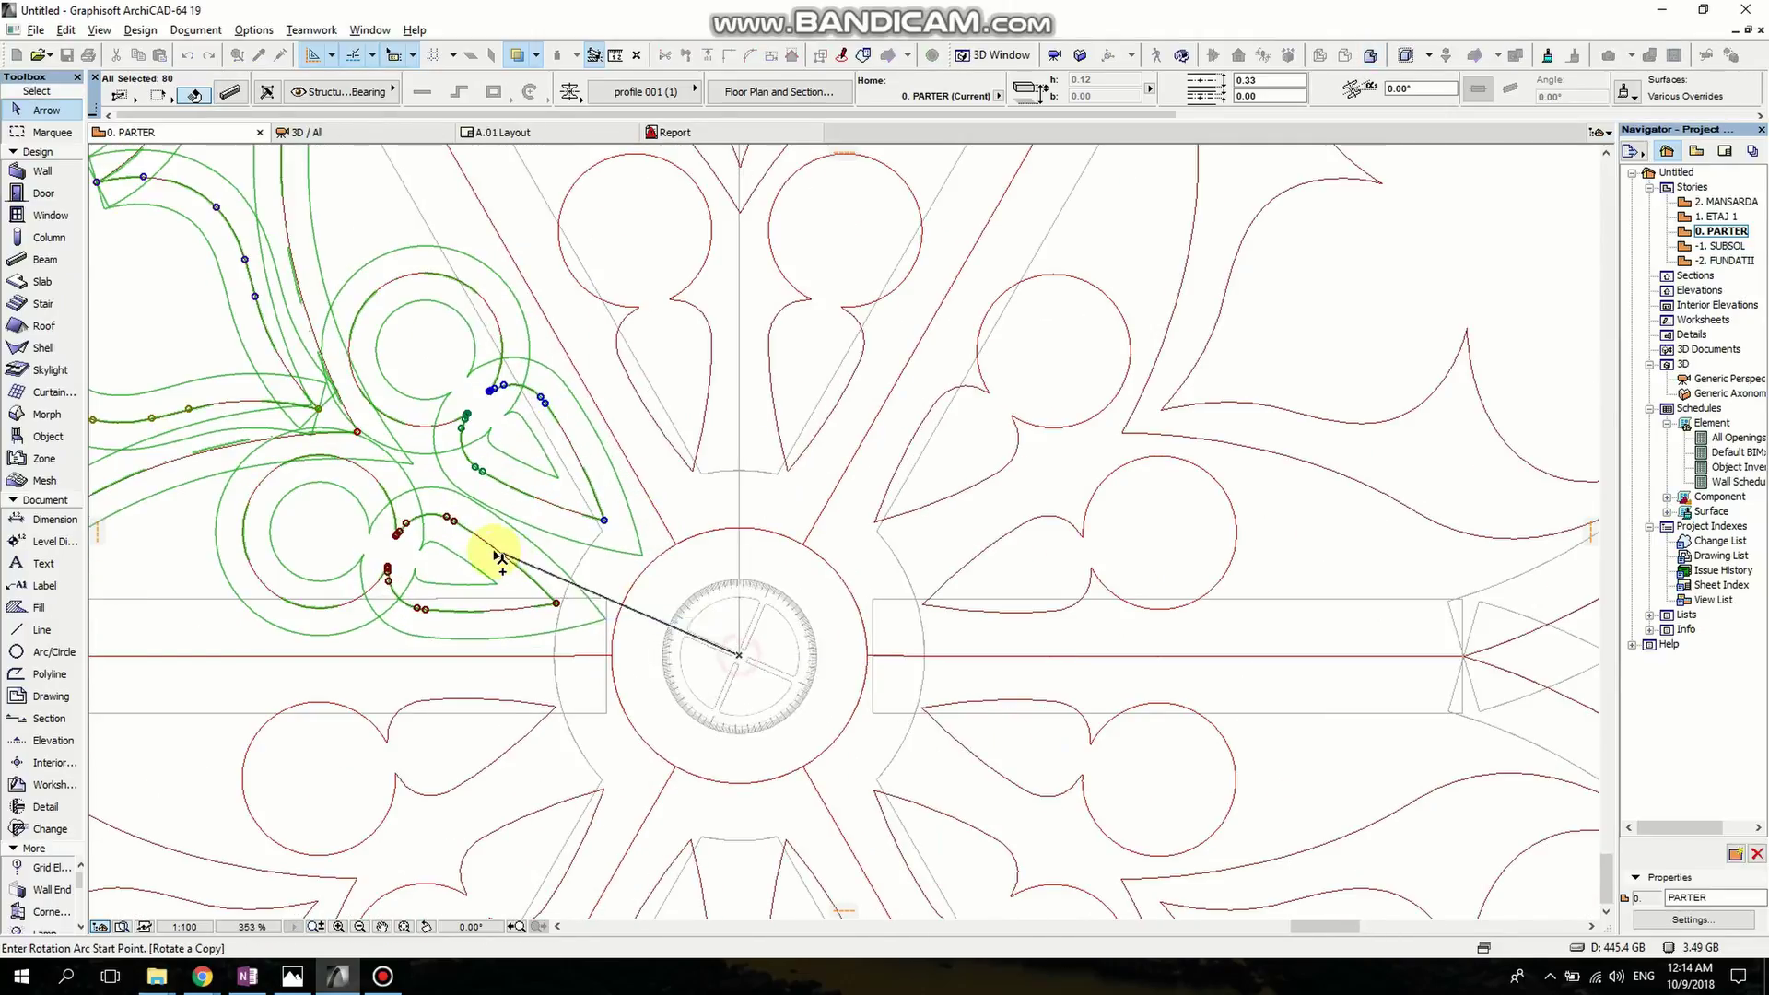
pyautogui.scroll(-4, 853, 646)
pyautogui.scroll(6, 507, 413)
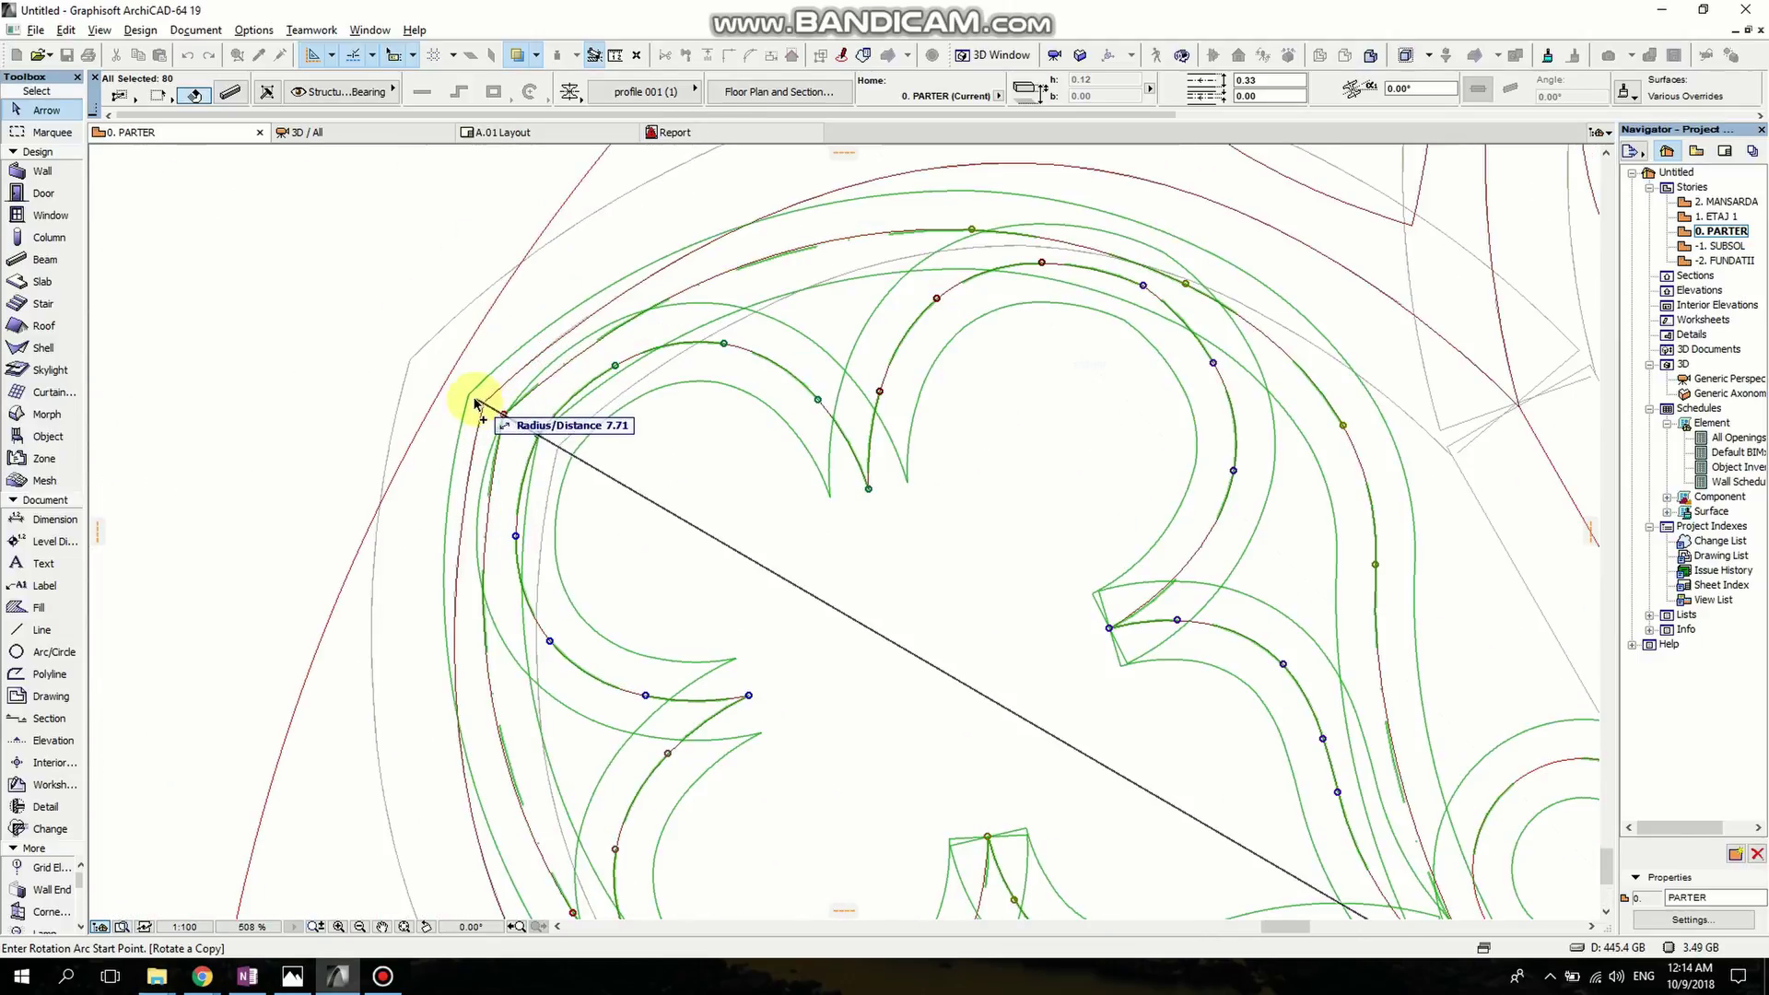
pyautogui.click(470, 399)
pyautogui.scroll(-5, 790, 383)
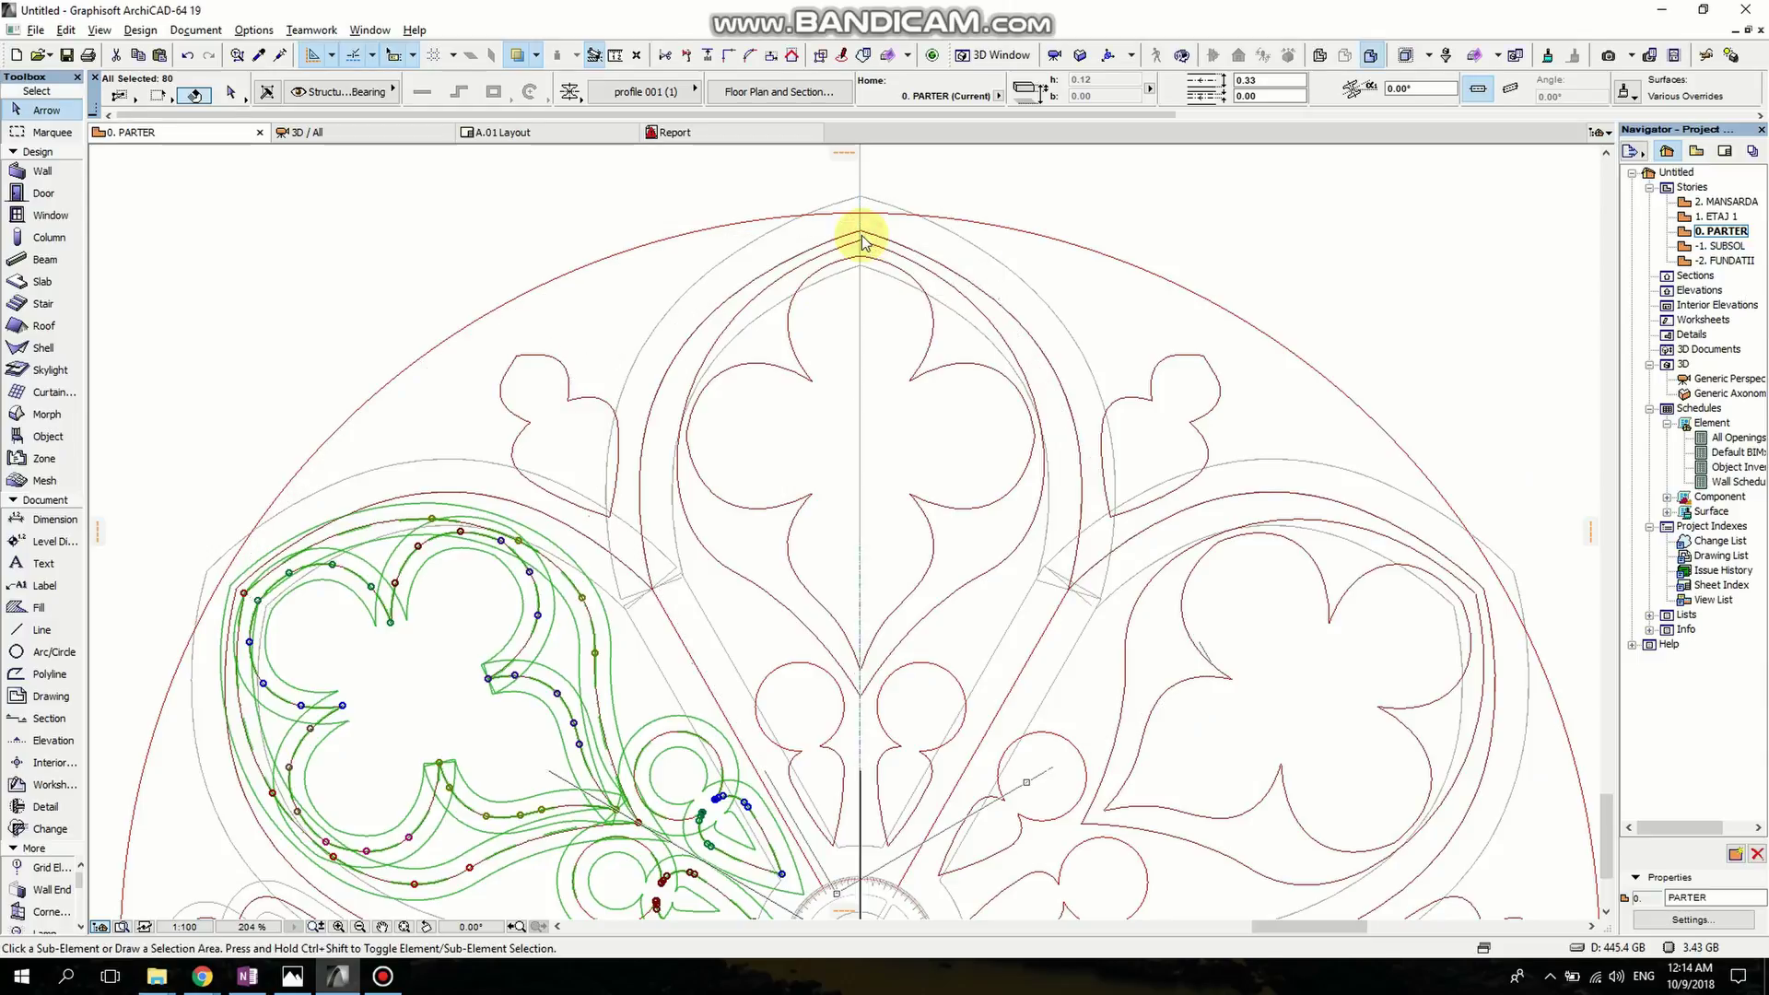
pyautogui.click(859, 238)
# Rotate a copy of the top petal's selected beams about the rose's centre onto the upper-right petal's outline.
pyautogui.moveTo(919, 336); pyautogui.dragTo(830, 335, button='middle')
pyautogui.hotkey('ctrl', 'shift', 'e')
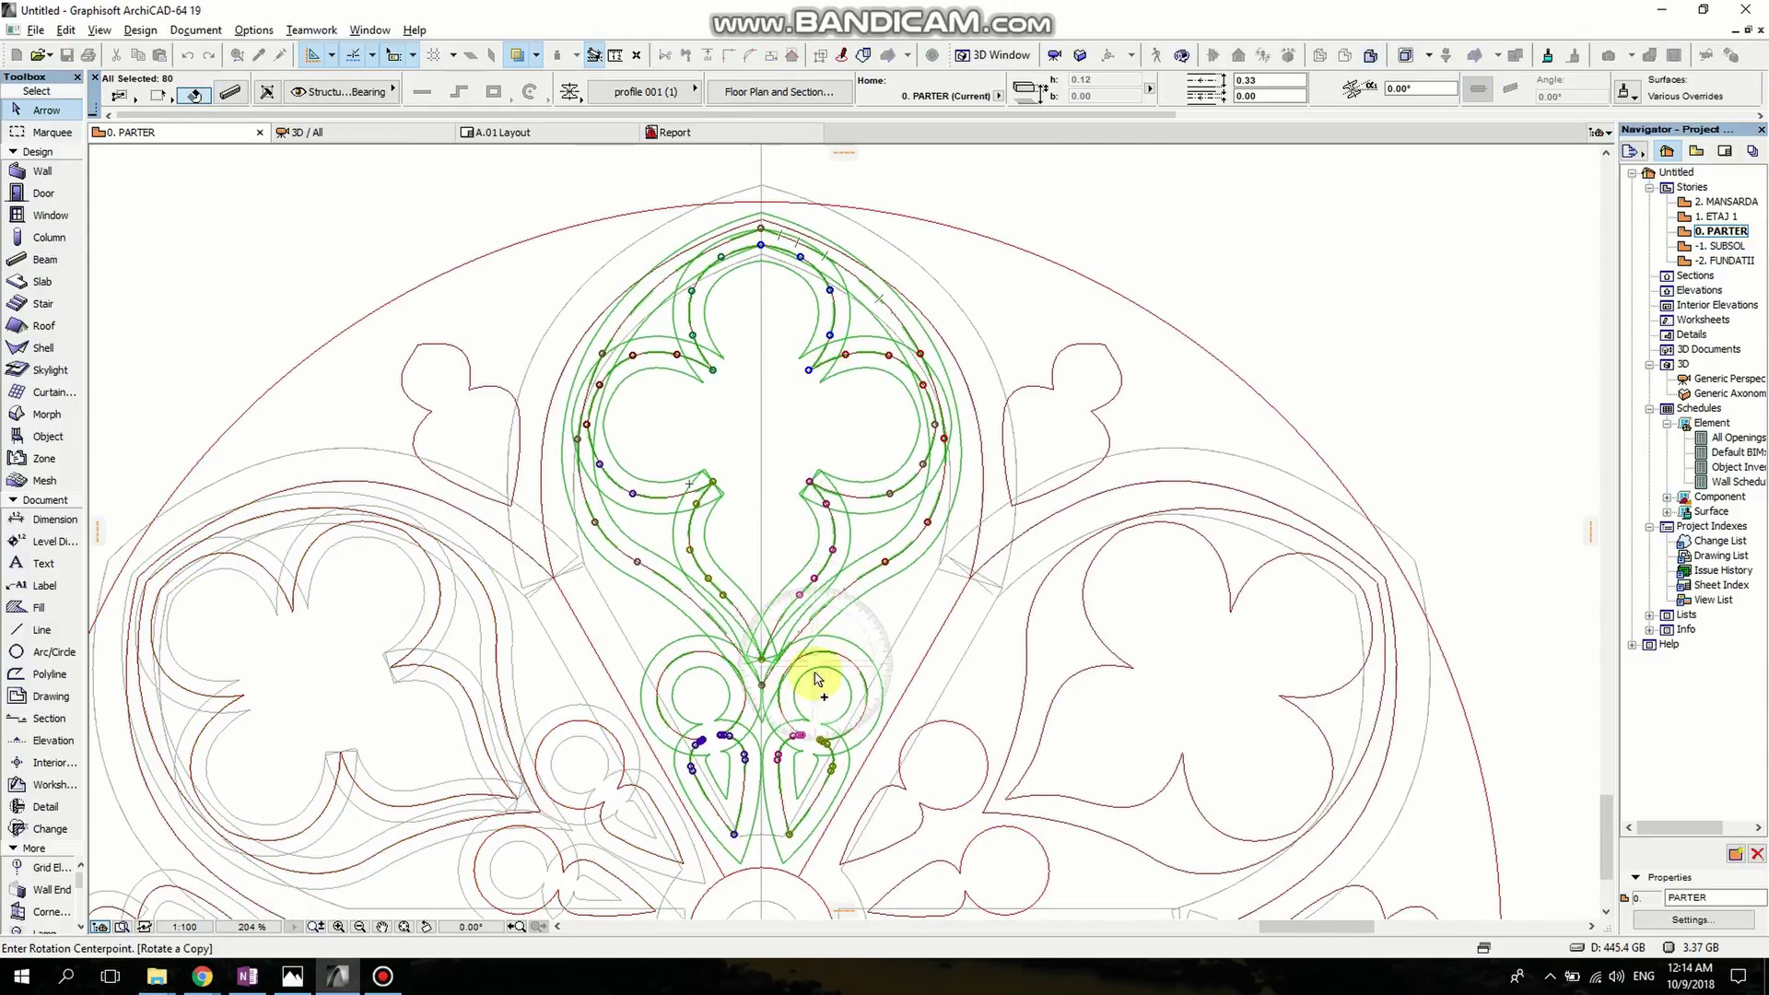
pyautogui.moveTo(818, 681); pyautogui.dragTo(765, 393, button='middle')
pyautogui.click(708, 654)
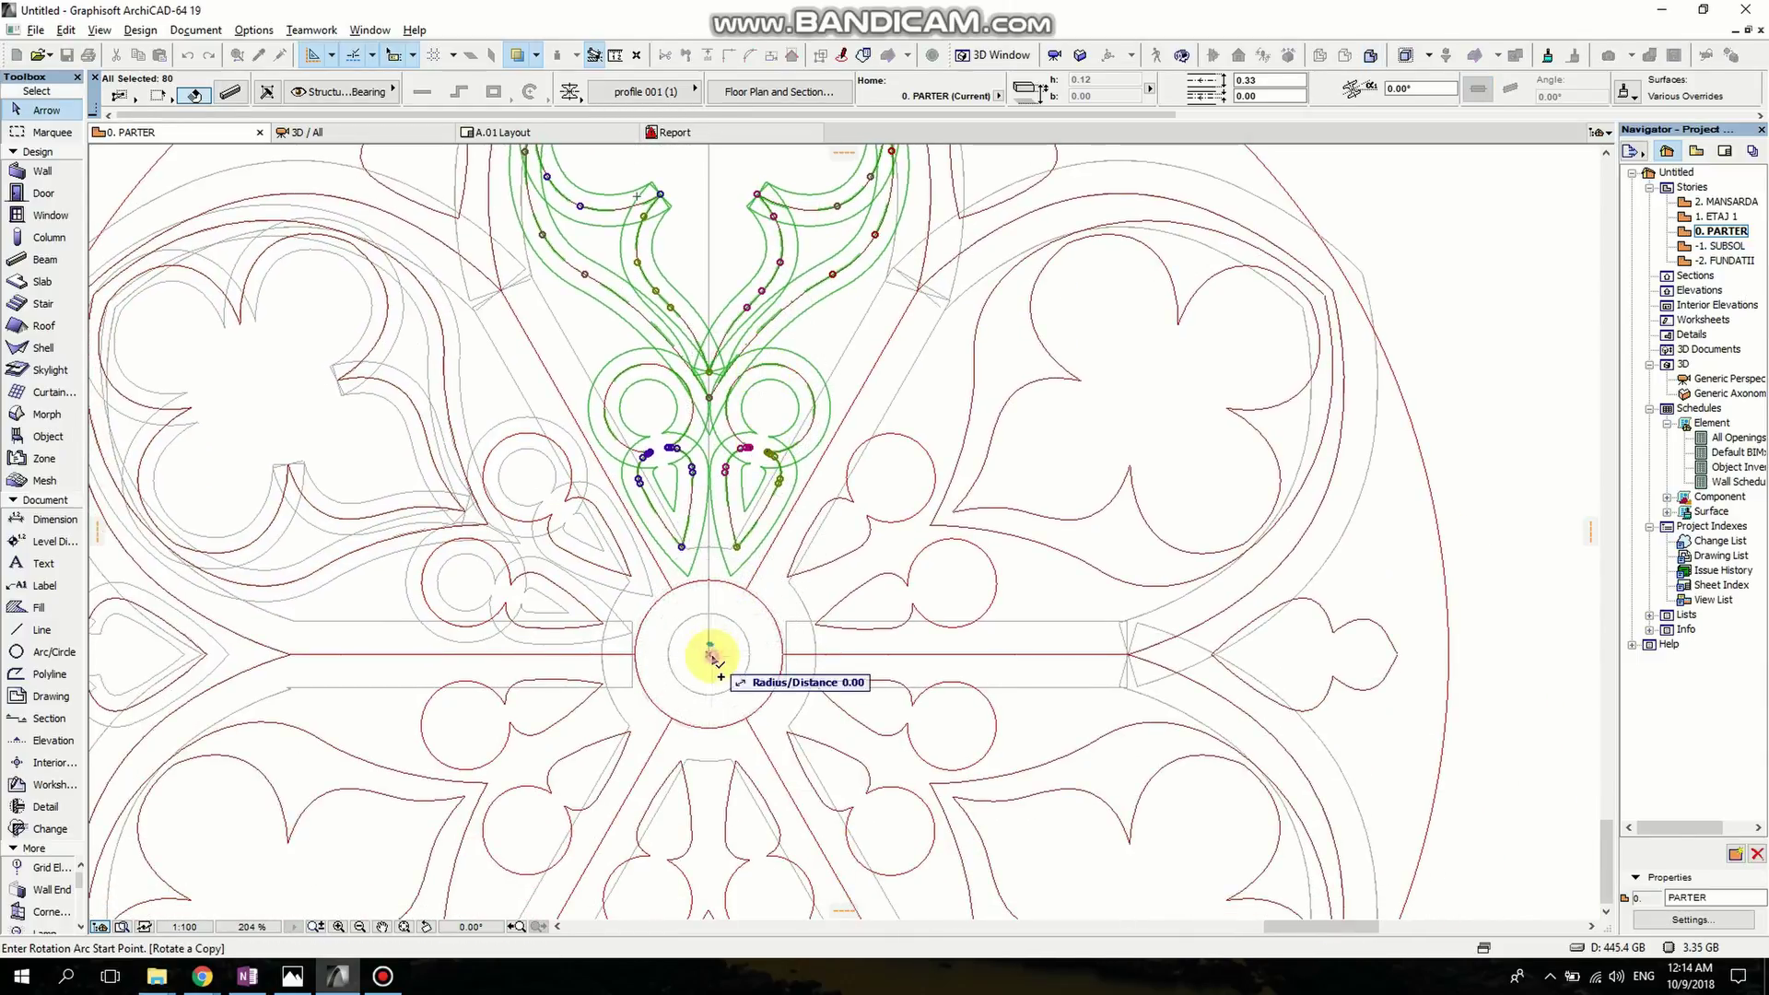
pyautogui.click(710, 446)
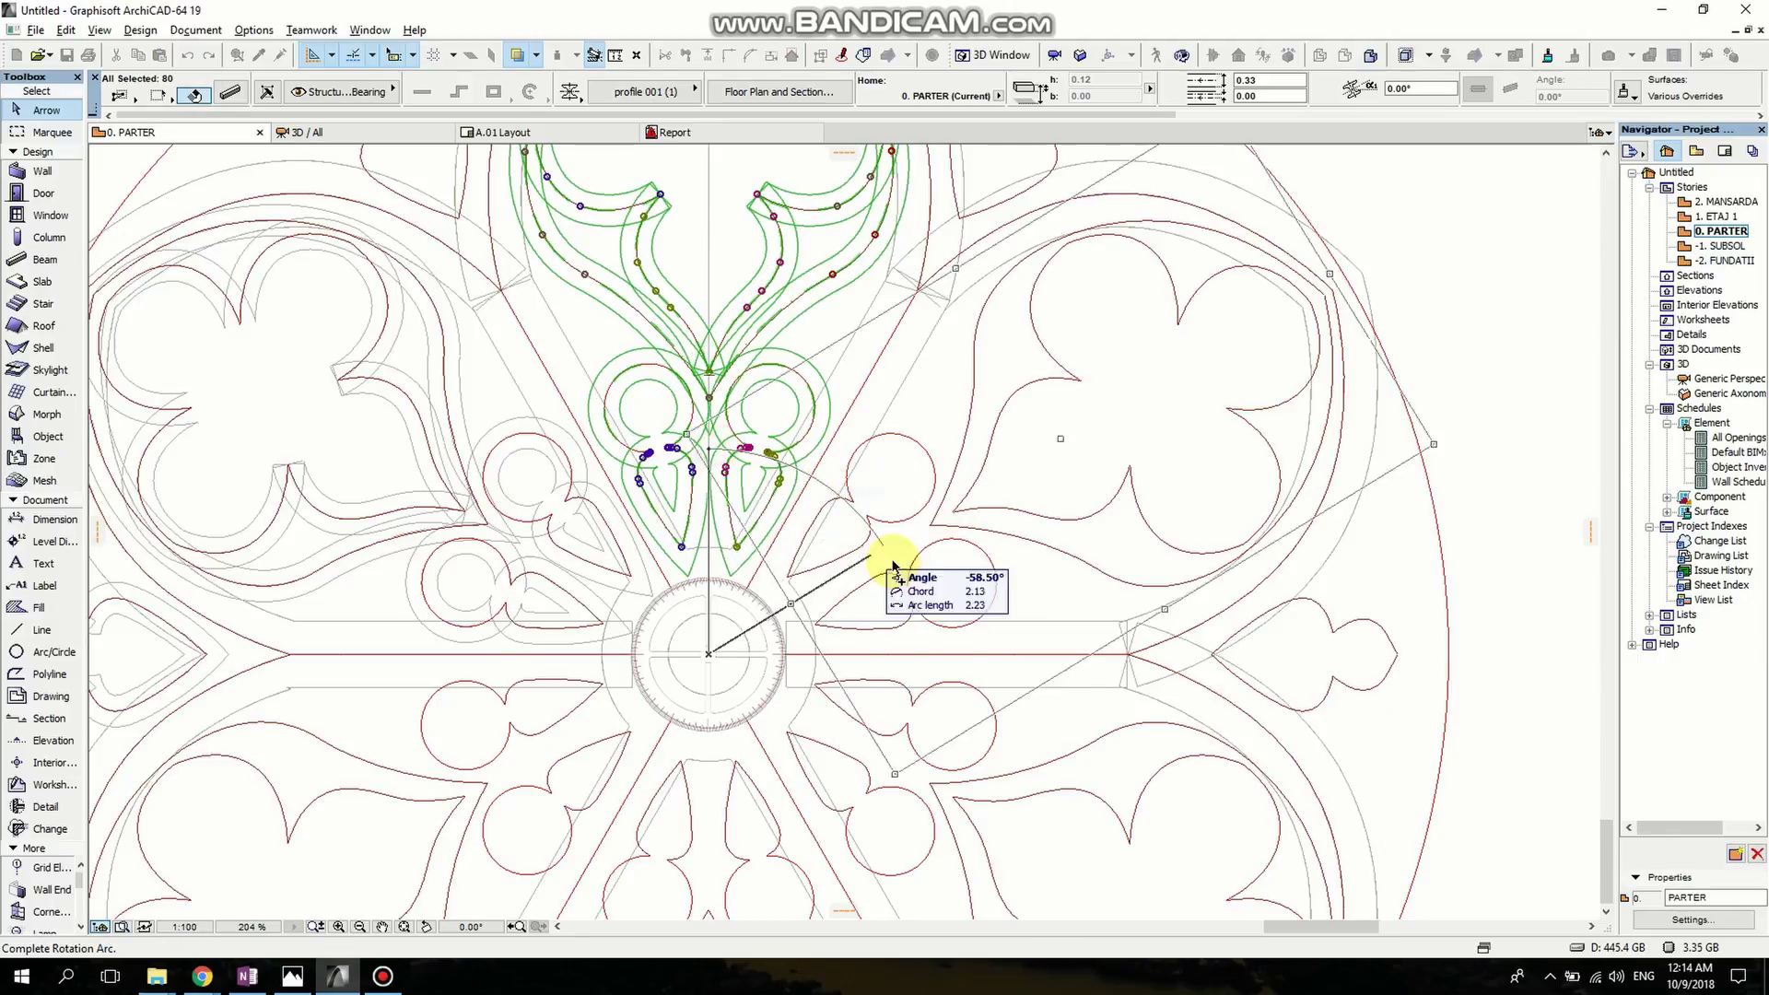
pyautogui.click(1334, 286)
pyautogui.scroll(-2, 1262, 296)
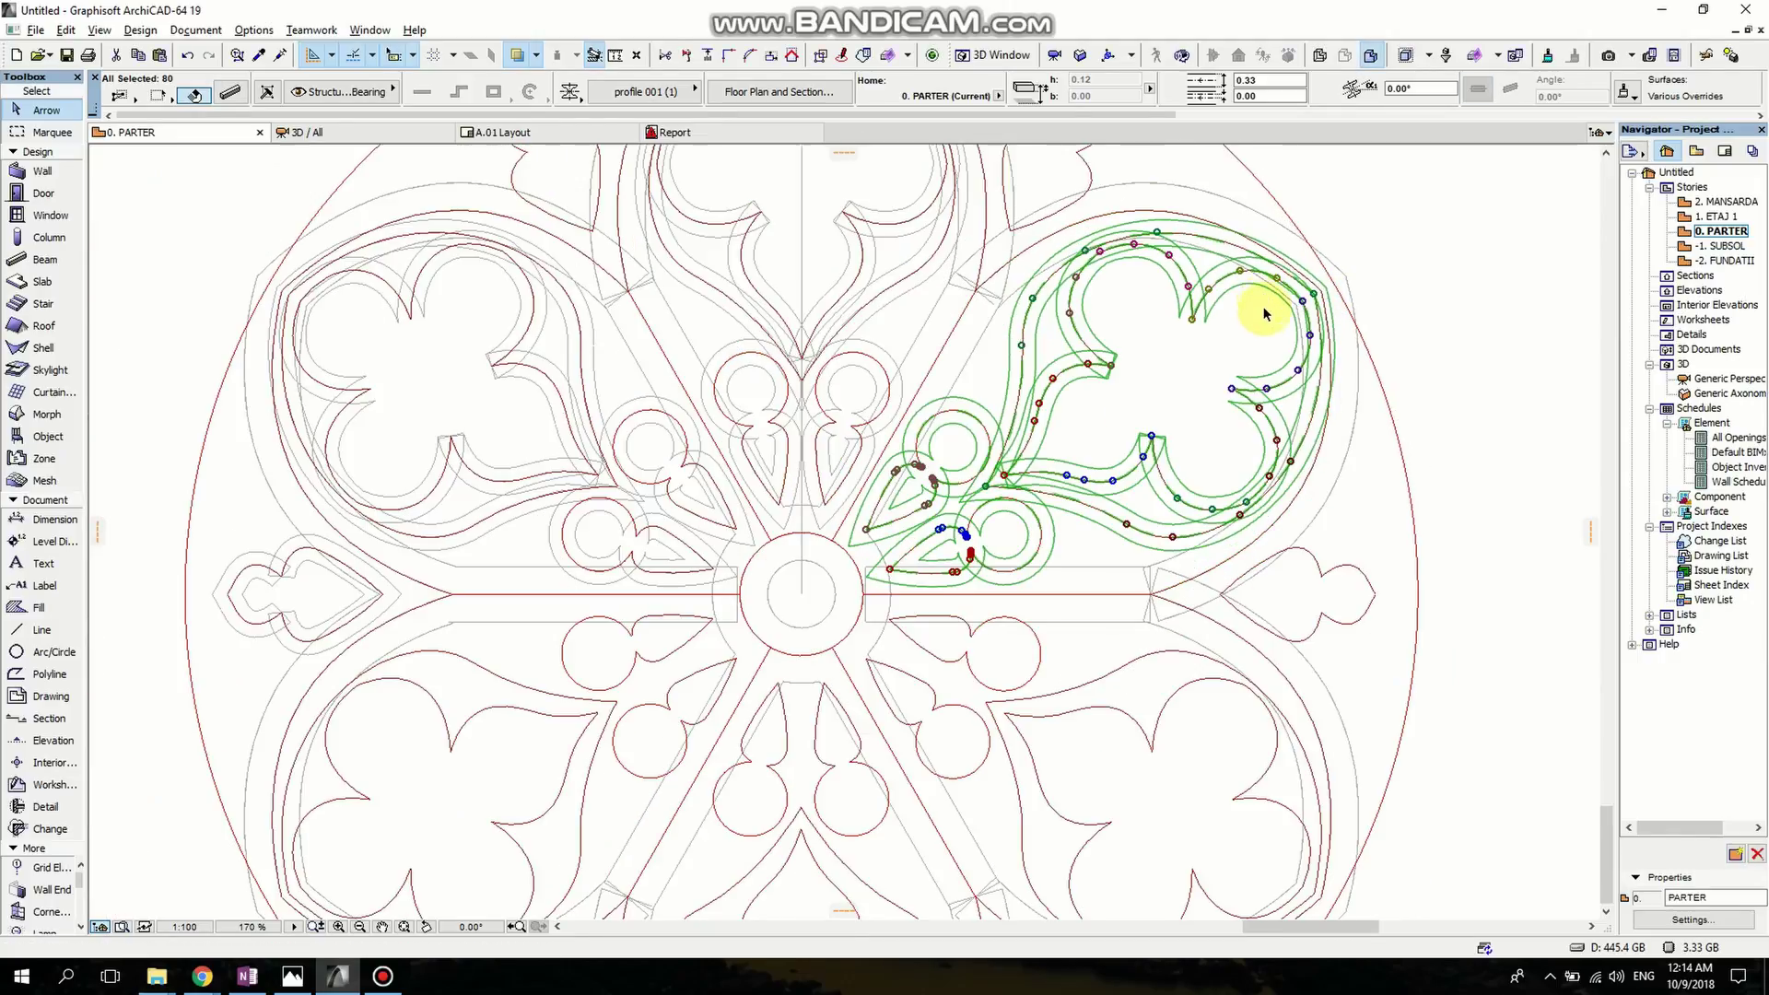
# Rotate a copy of the upper-right petal's beams about the rose's centre, from that petal's tip to the lower-right petal's tip.
pyautogui.hotkey('ctrl', 'alt', 'e')
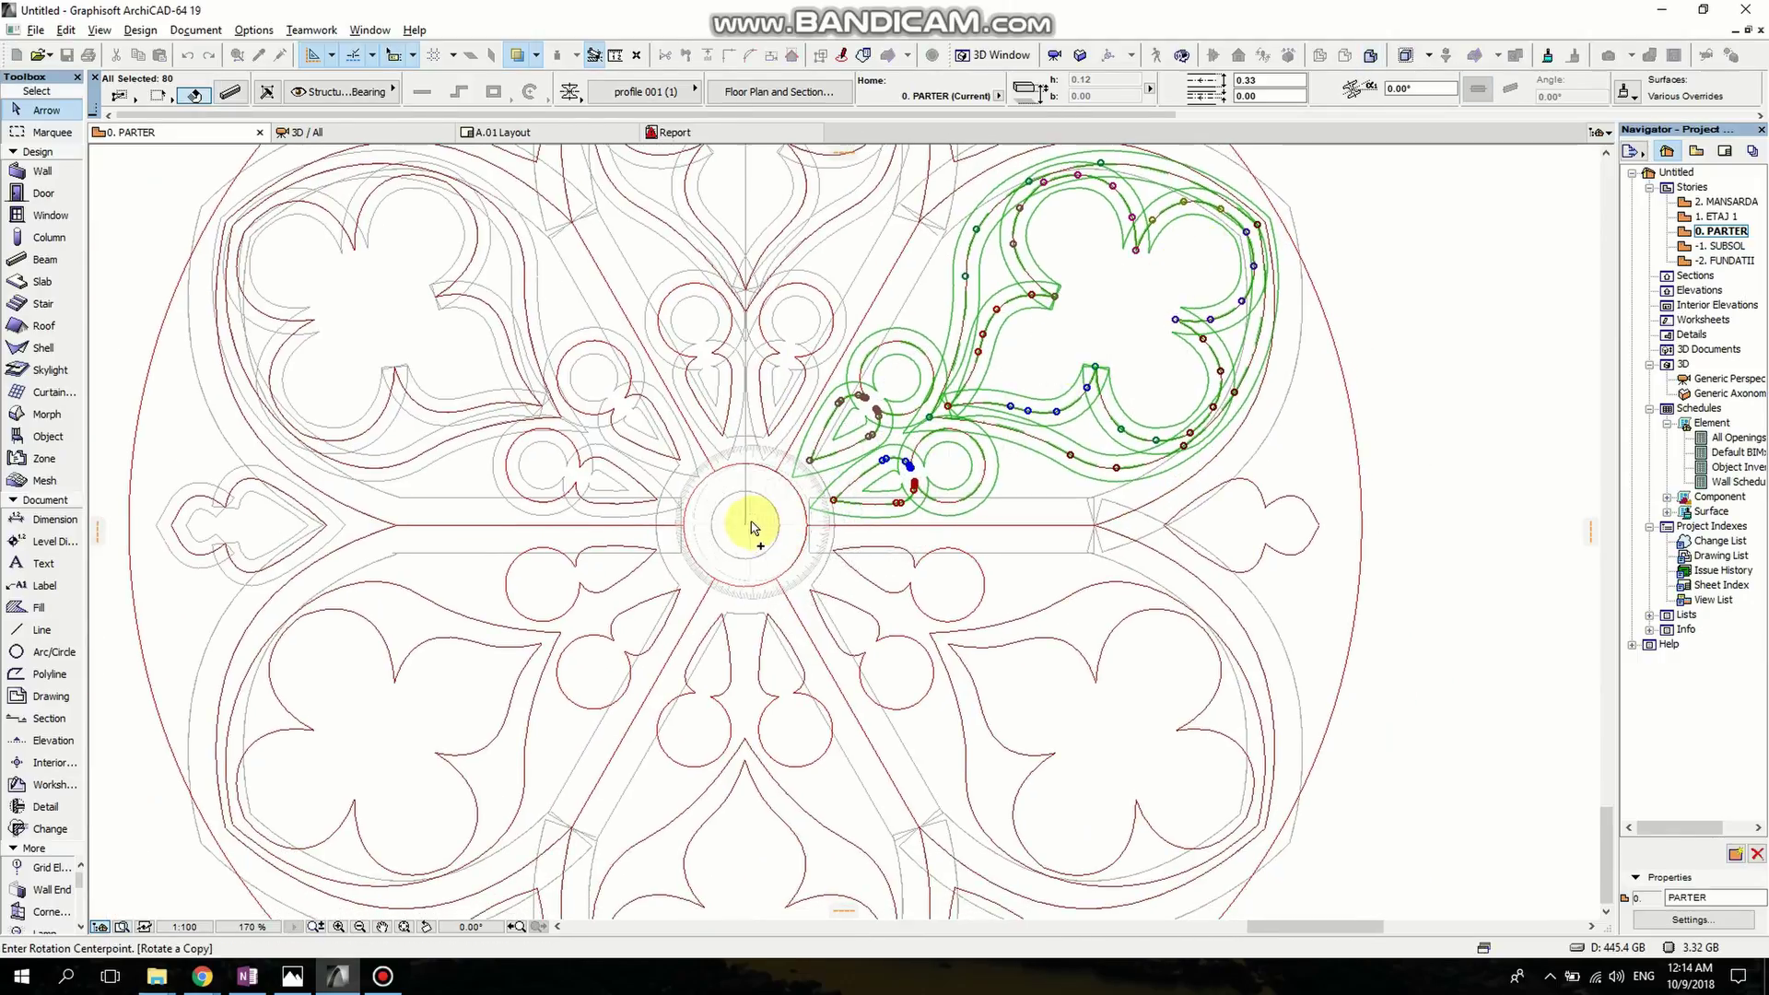
pyautogui.click(744, 526)
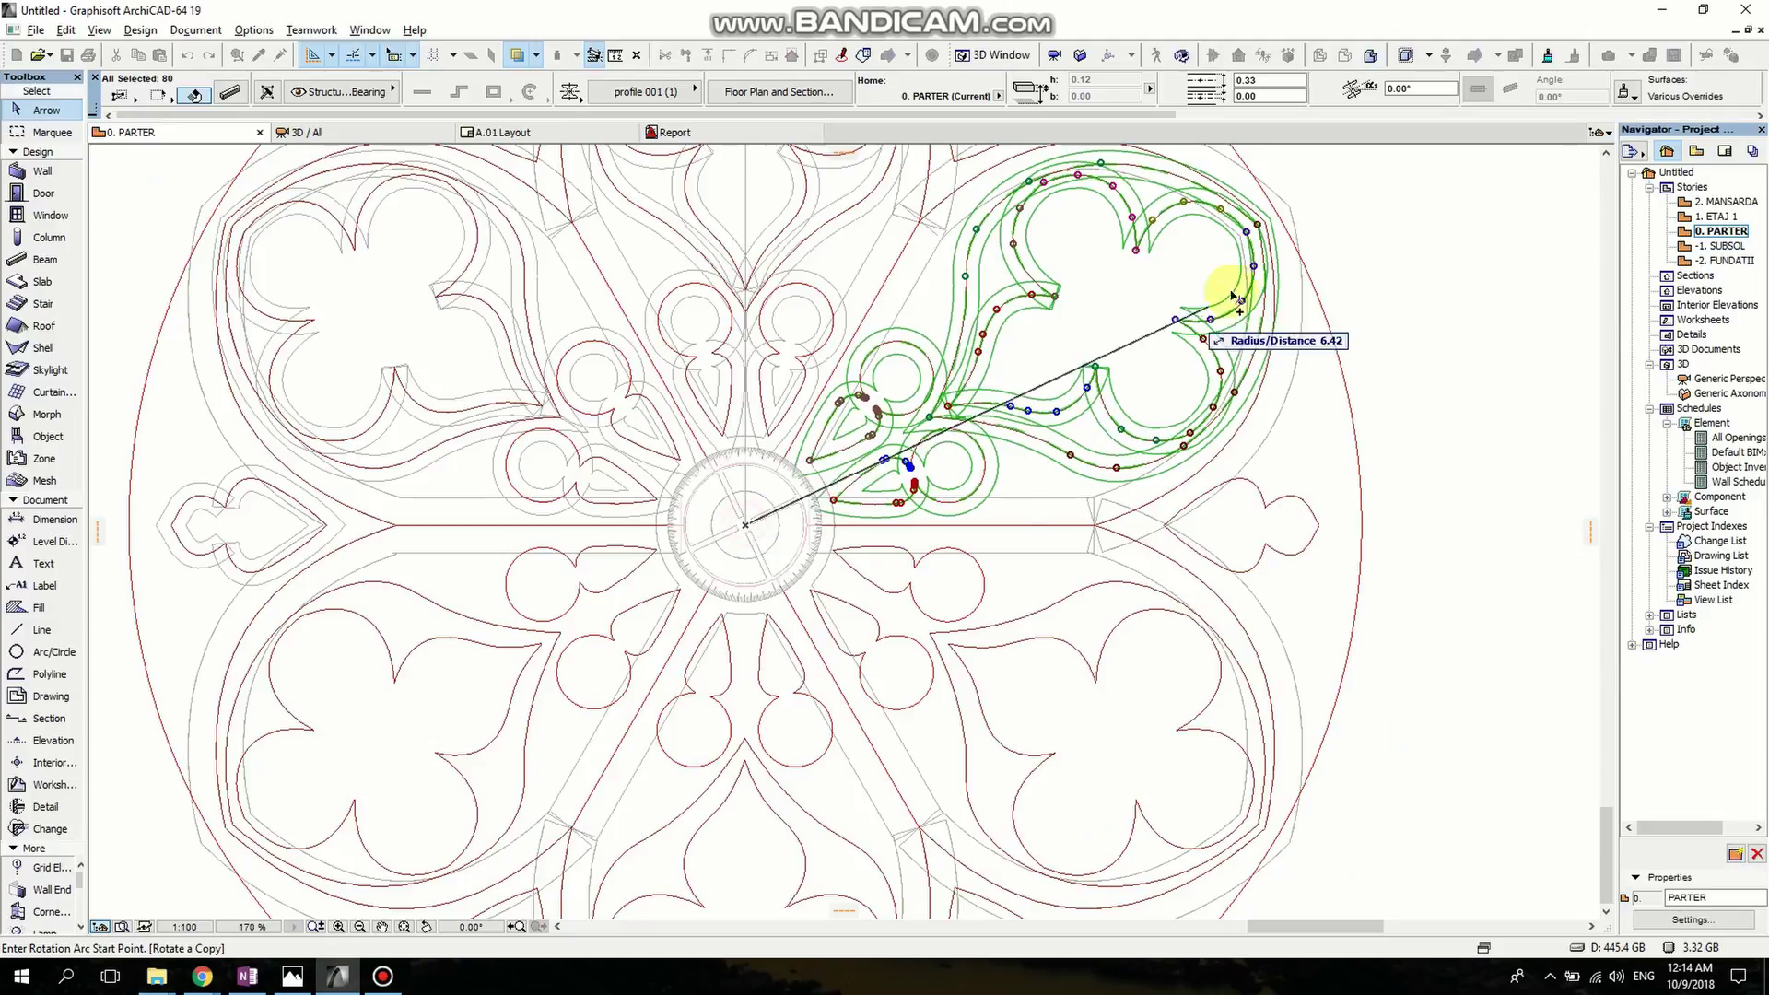
pyautogui.click(1269, 225)
pyautogui.moveTo(1192, 722); pyautogui.dragTo(1192, 406, button='middle')
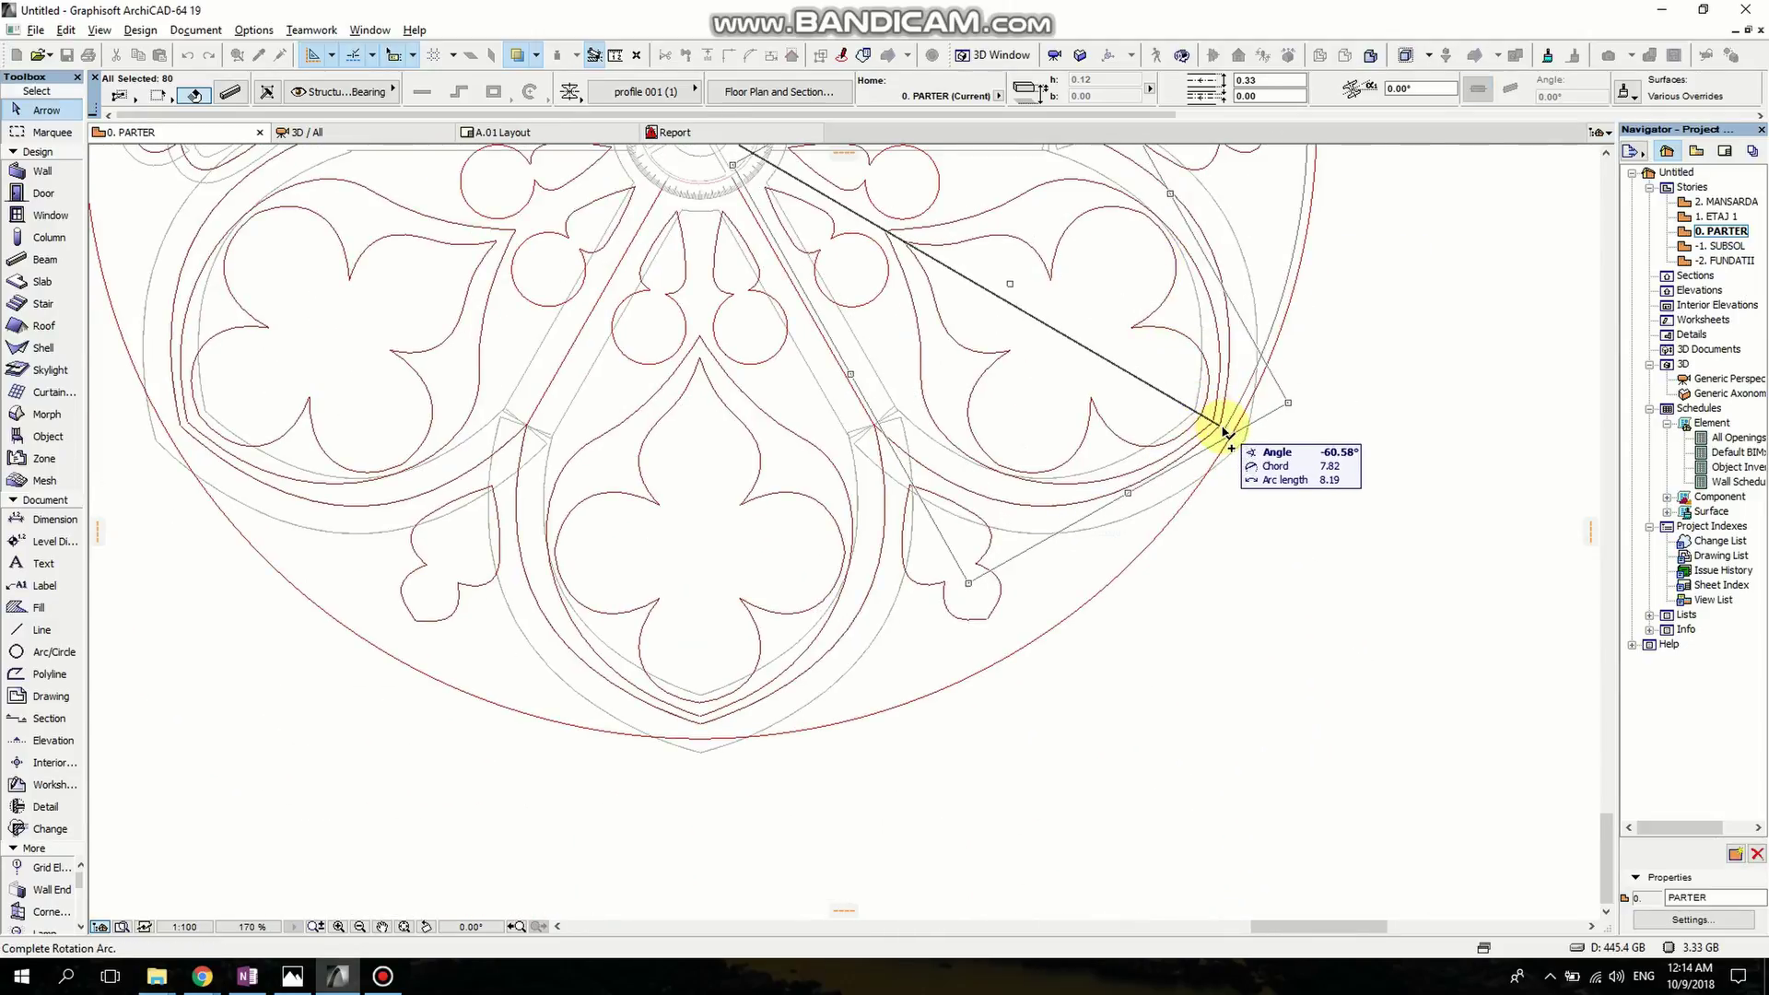
pyautogui.click(1225, 426)
pyautogui.scroll(-3, 1226, 428)
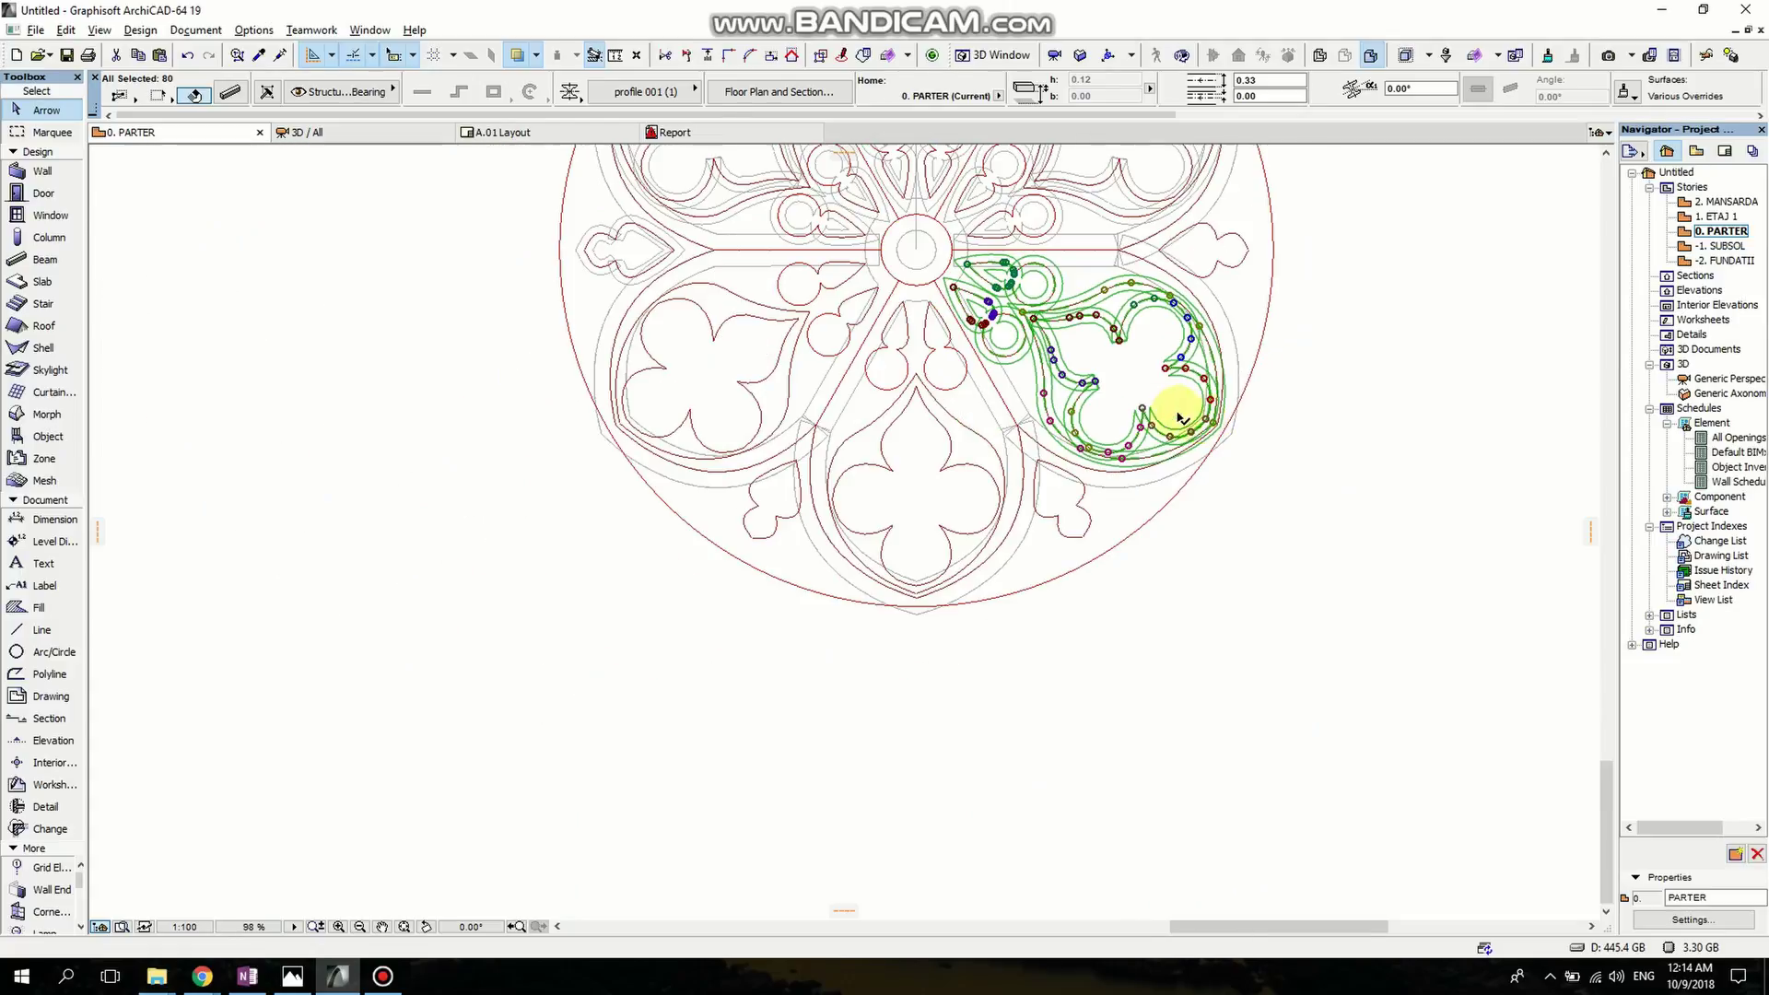
# Rotate a copy of the lower-right petal's beams about the rose's centre to fill the bottom petal.
pyautogui.hotkey('ctrl', 'alt', 'e')
pyautogui.scroll(3, 1025, 292)
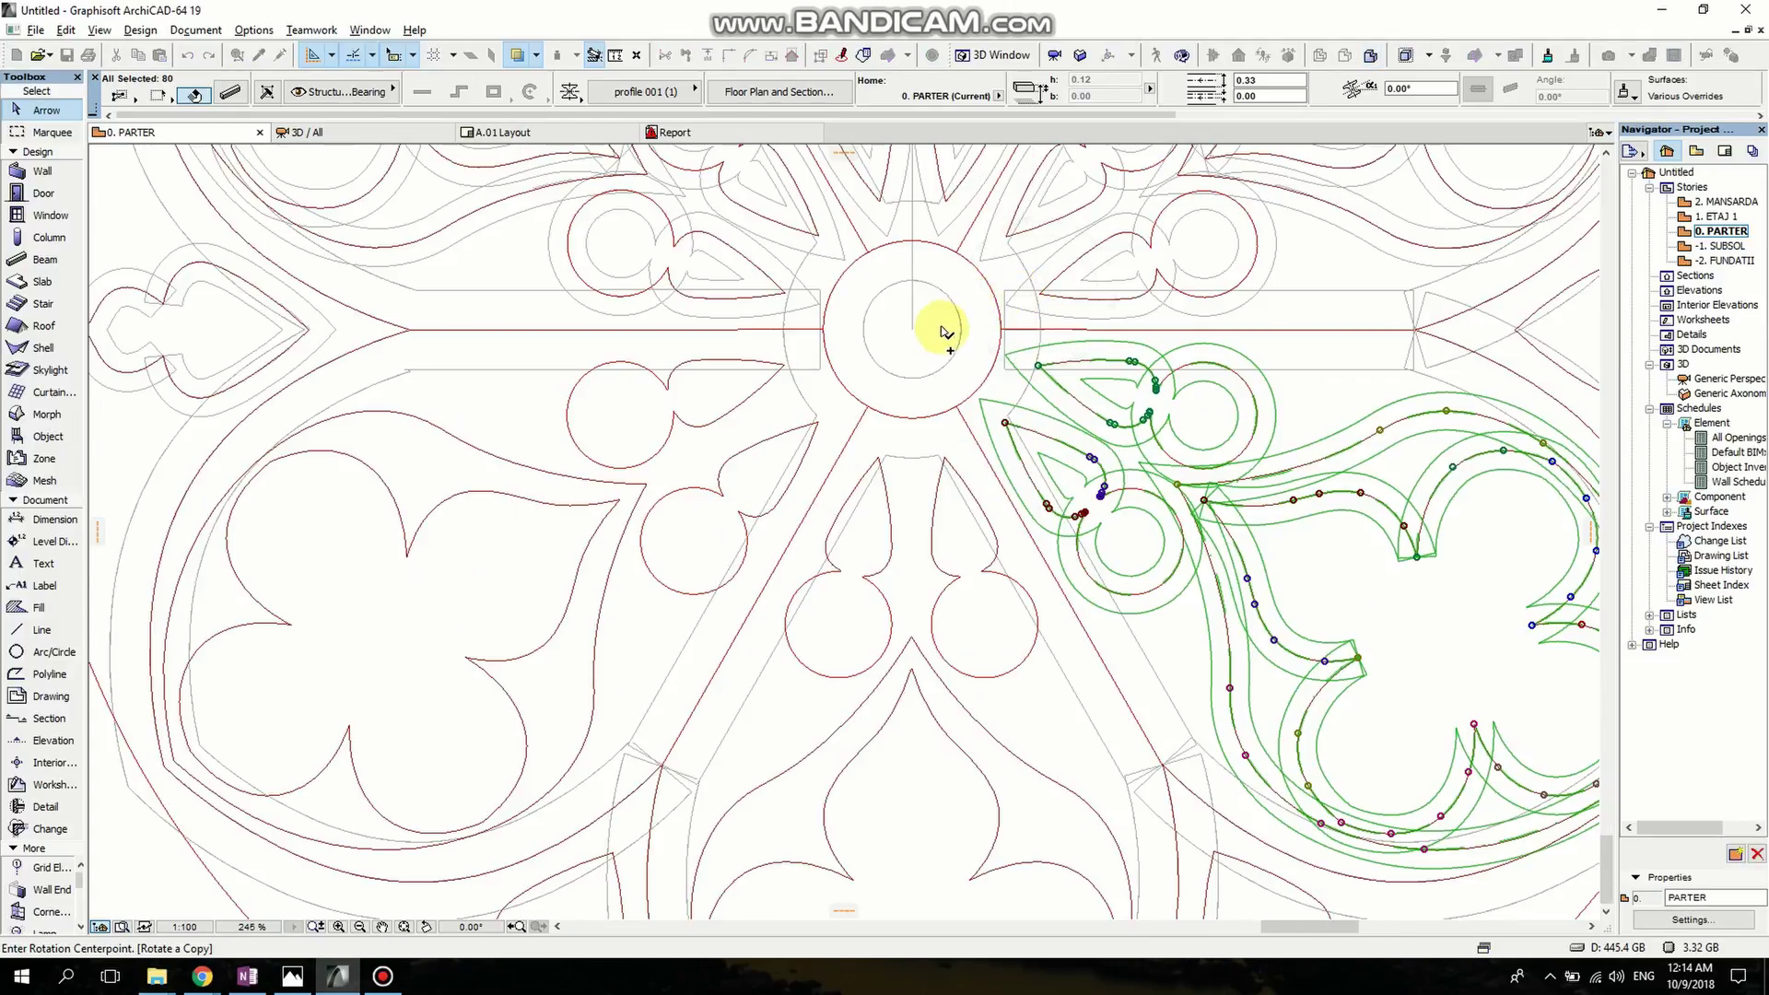
pyautogui.click(914, 331)
pyautogui.scroll(-3, 1106, 447)
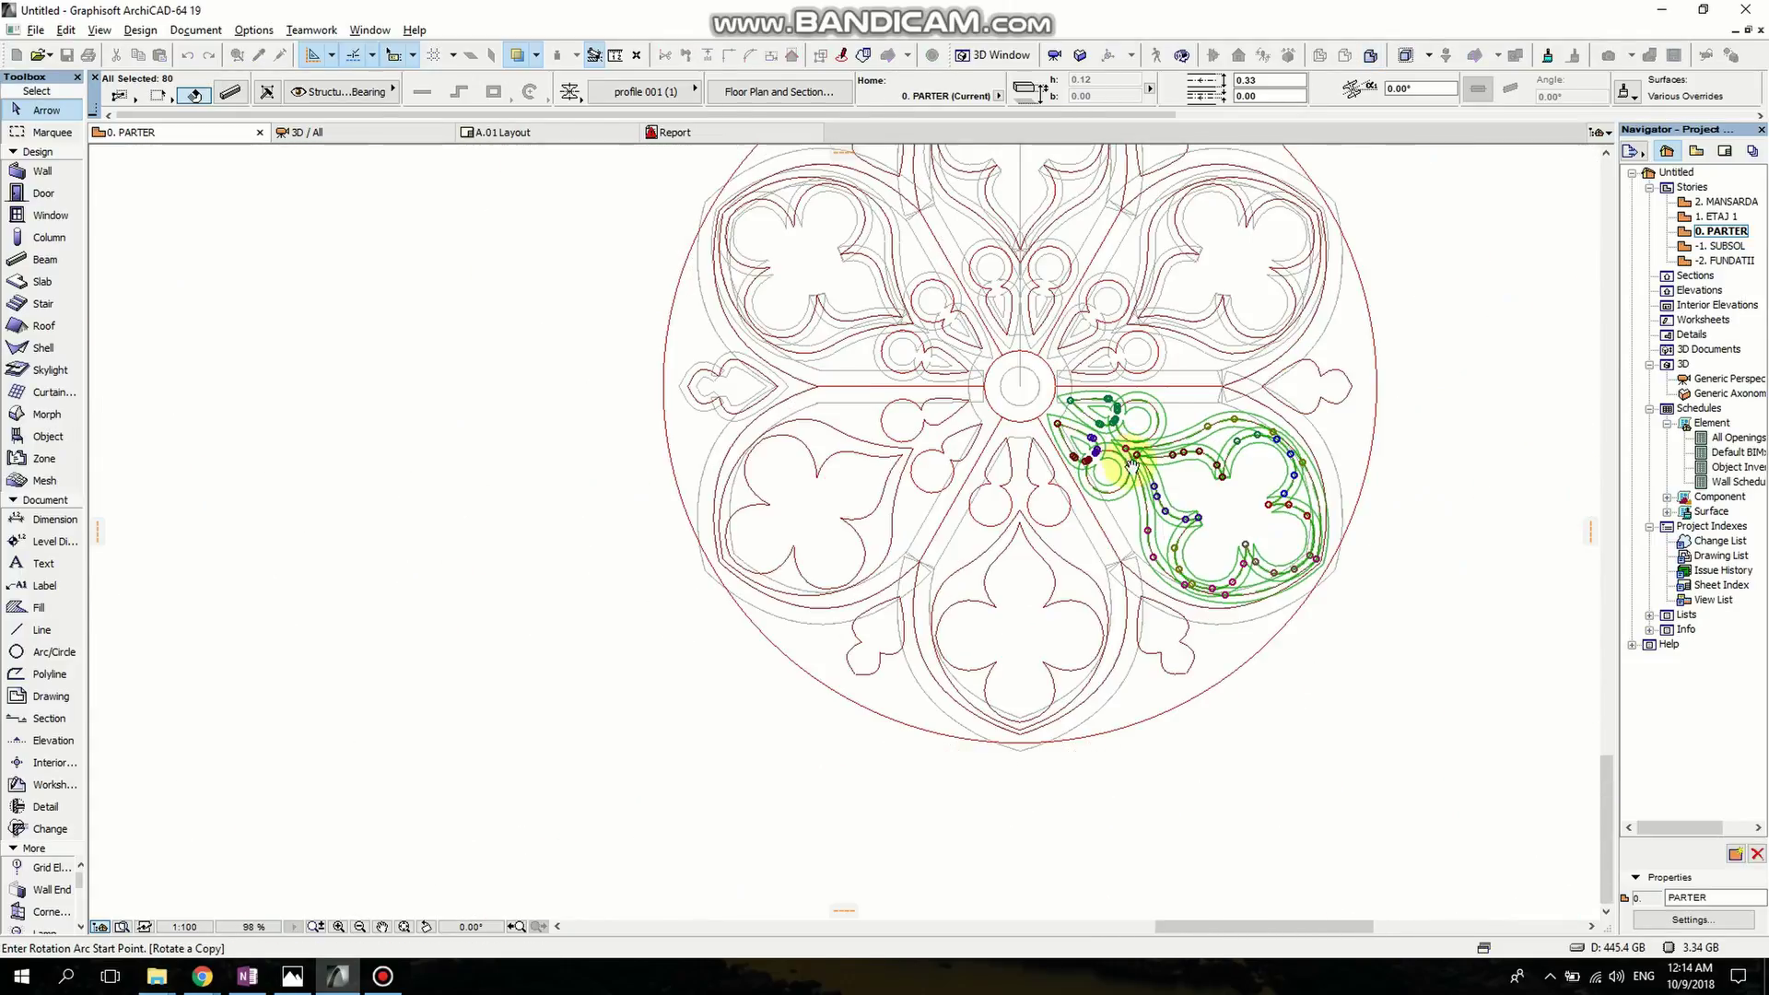
pyautogui.scroll(2, 1105, 465)
pyautogui.click(1101, 461)
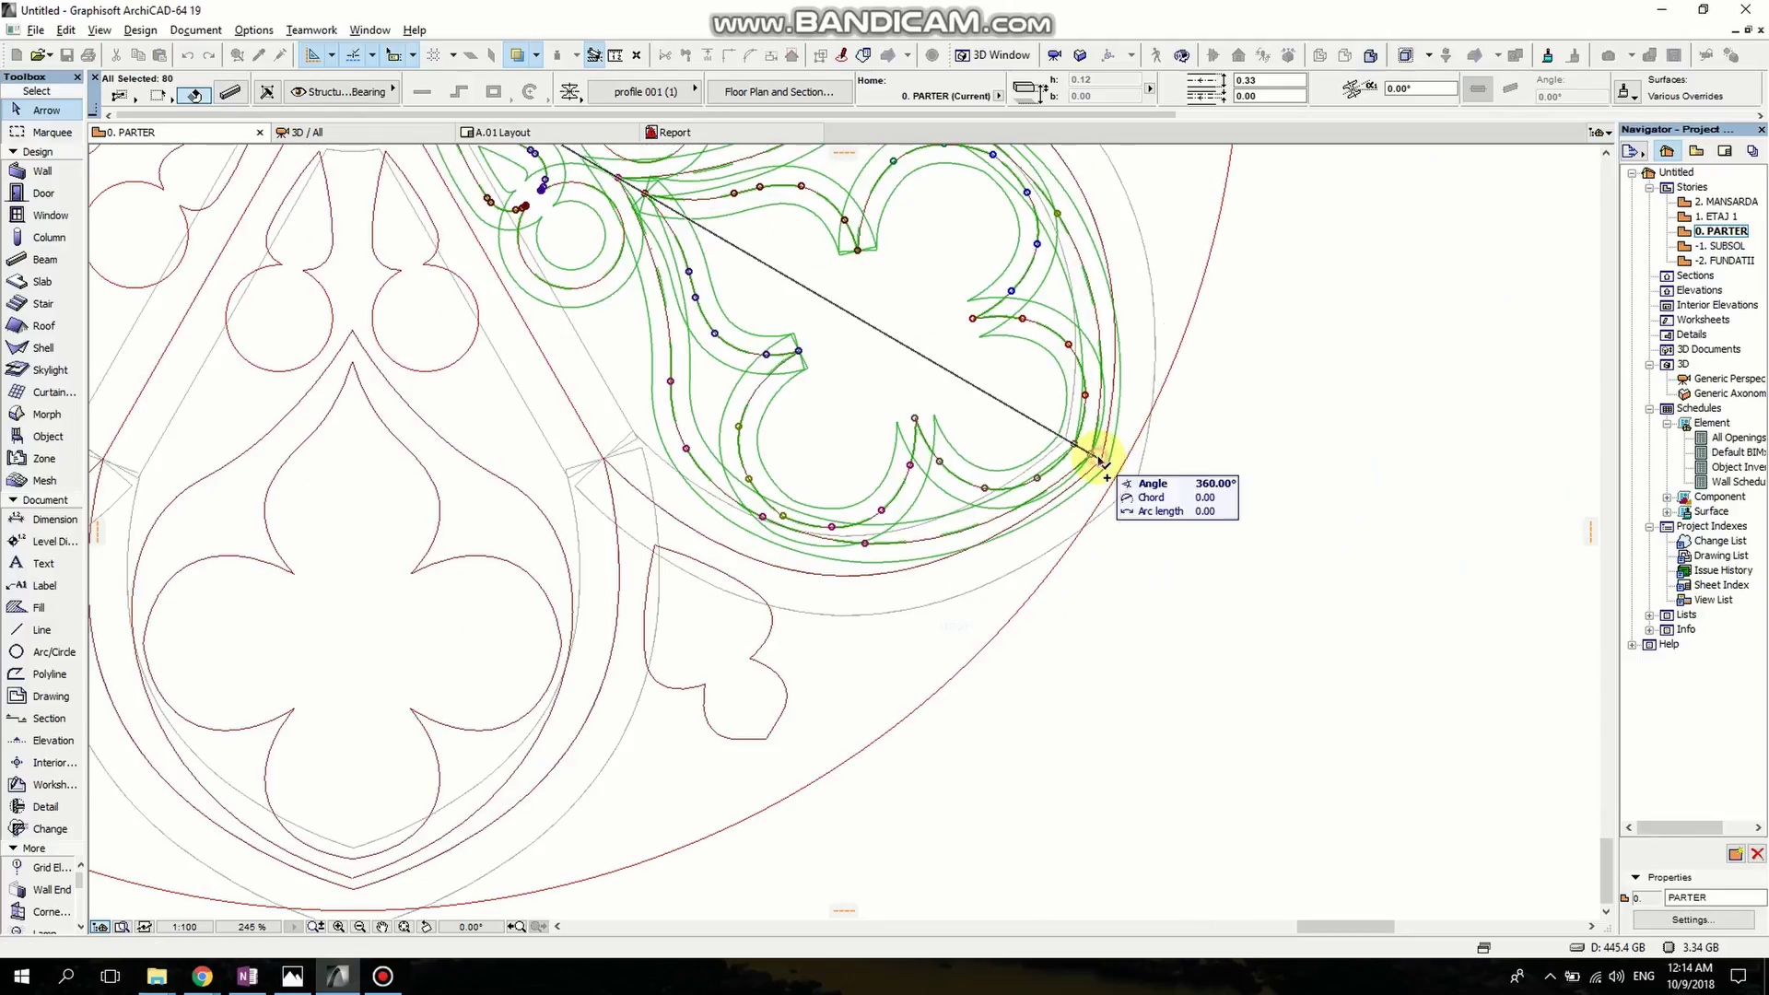
pyautogui.scroll(2, 834, 645)
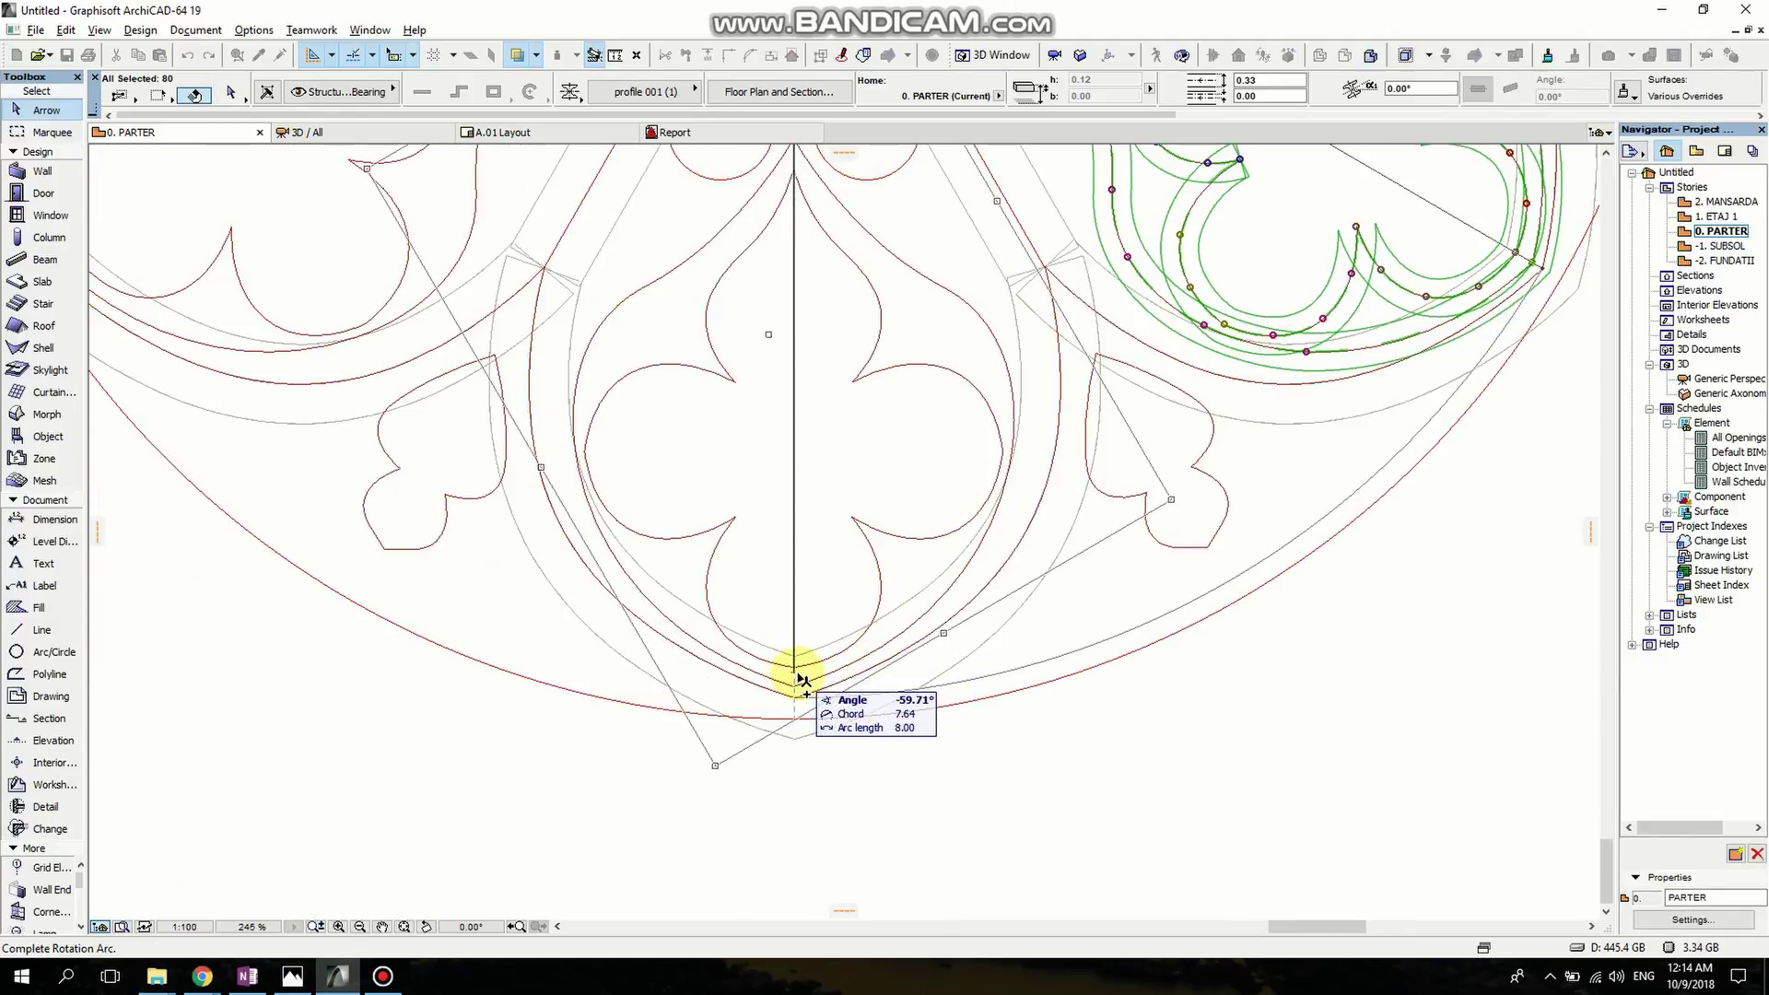
pyautogui.click(795, 656)
pyautogui.scroll(-2, 814, 582)
pyautogui.moveTo(814, 583); pyautogui.dragTo(870, 714, button='middle')
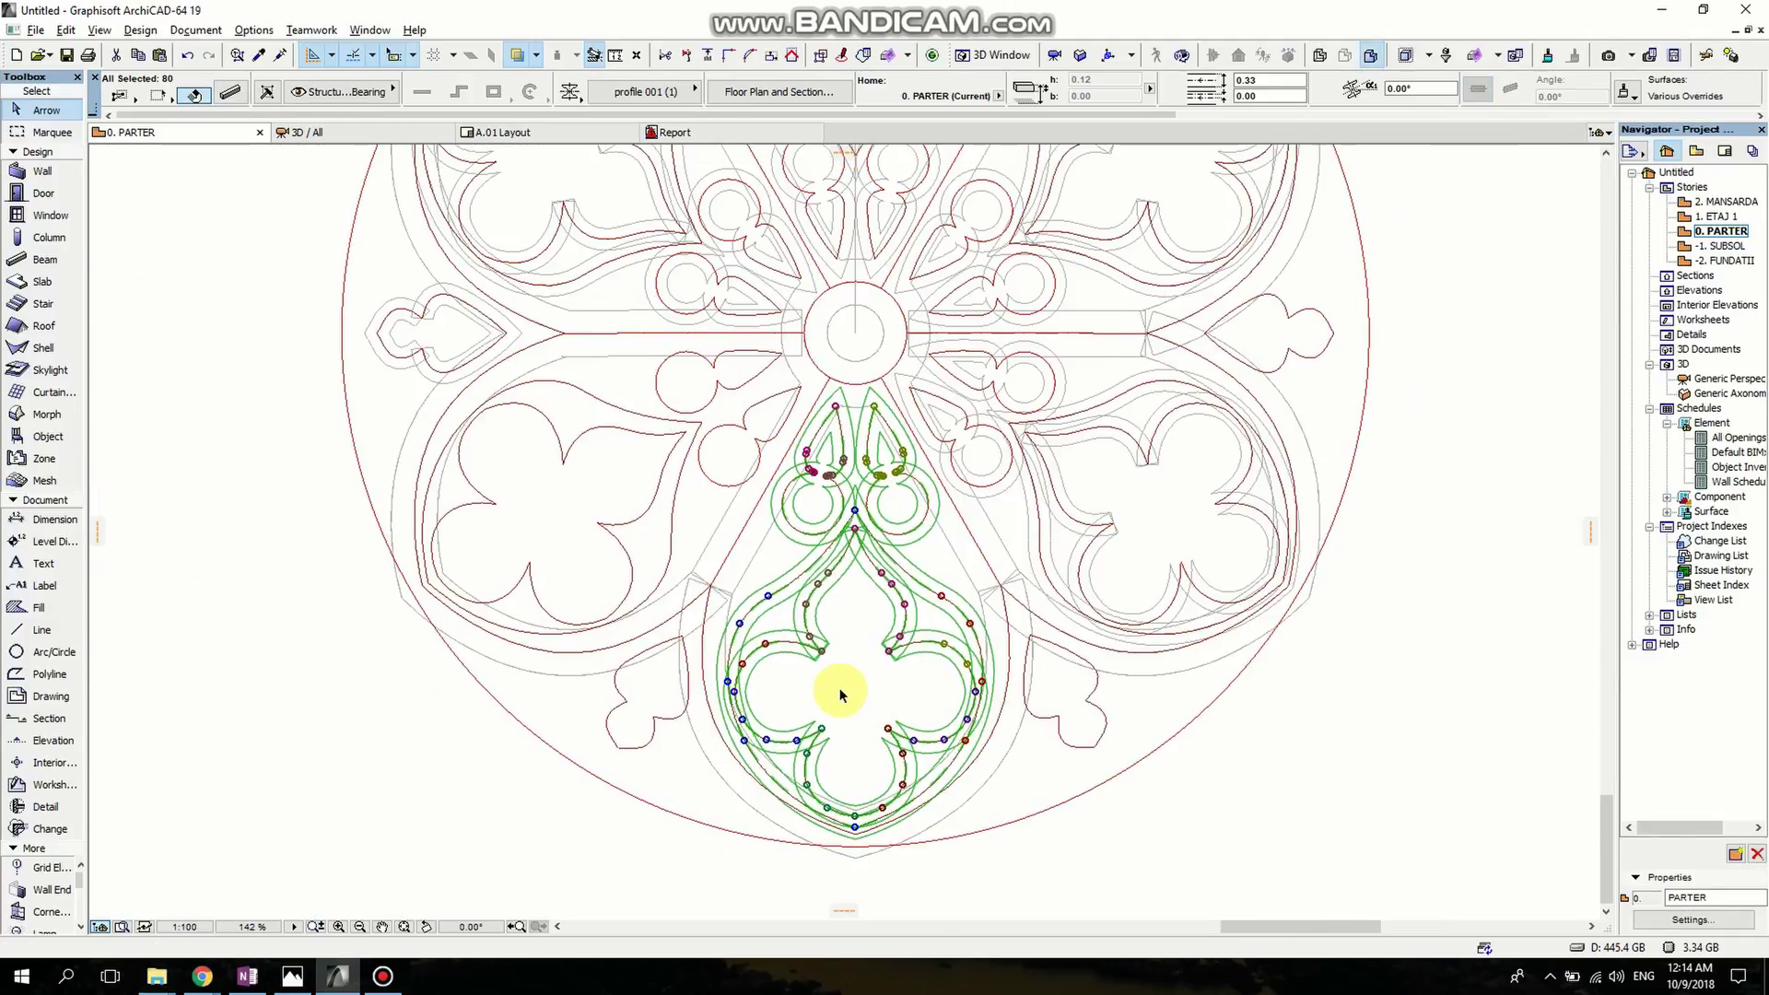
# Rotate a copy of the bottom petal's beams about the rose's centre, from that petal's tip to the lower-left petal's tip.
pyautogui.hotkey('ctrl', 'shift', 'e')
pyautogui.scroll(2, 852, 369)
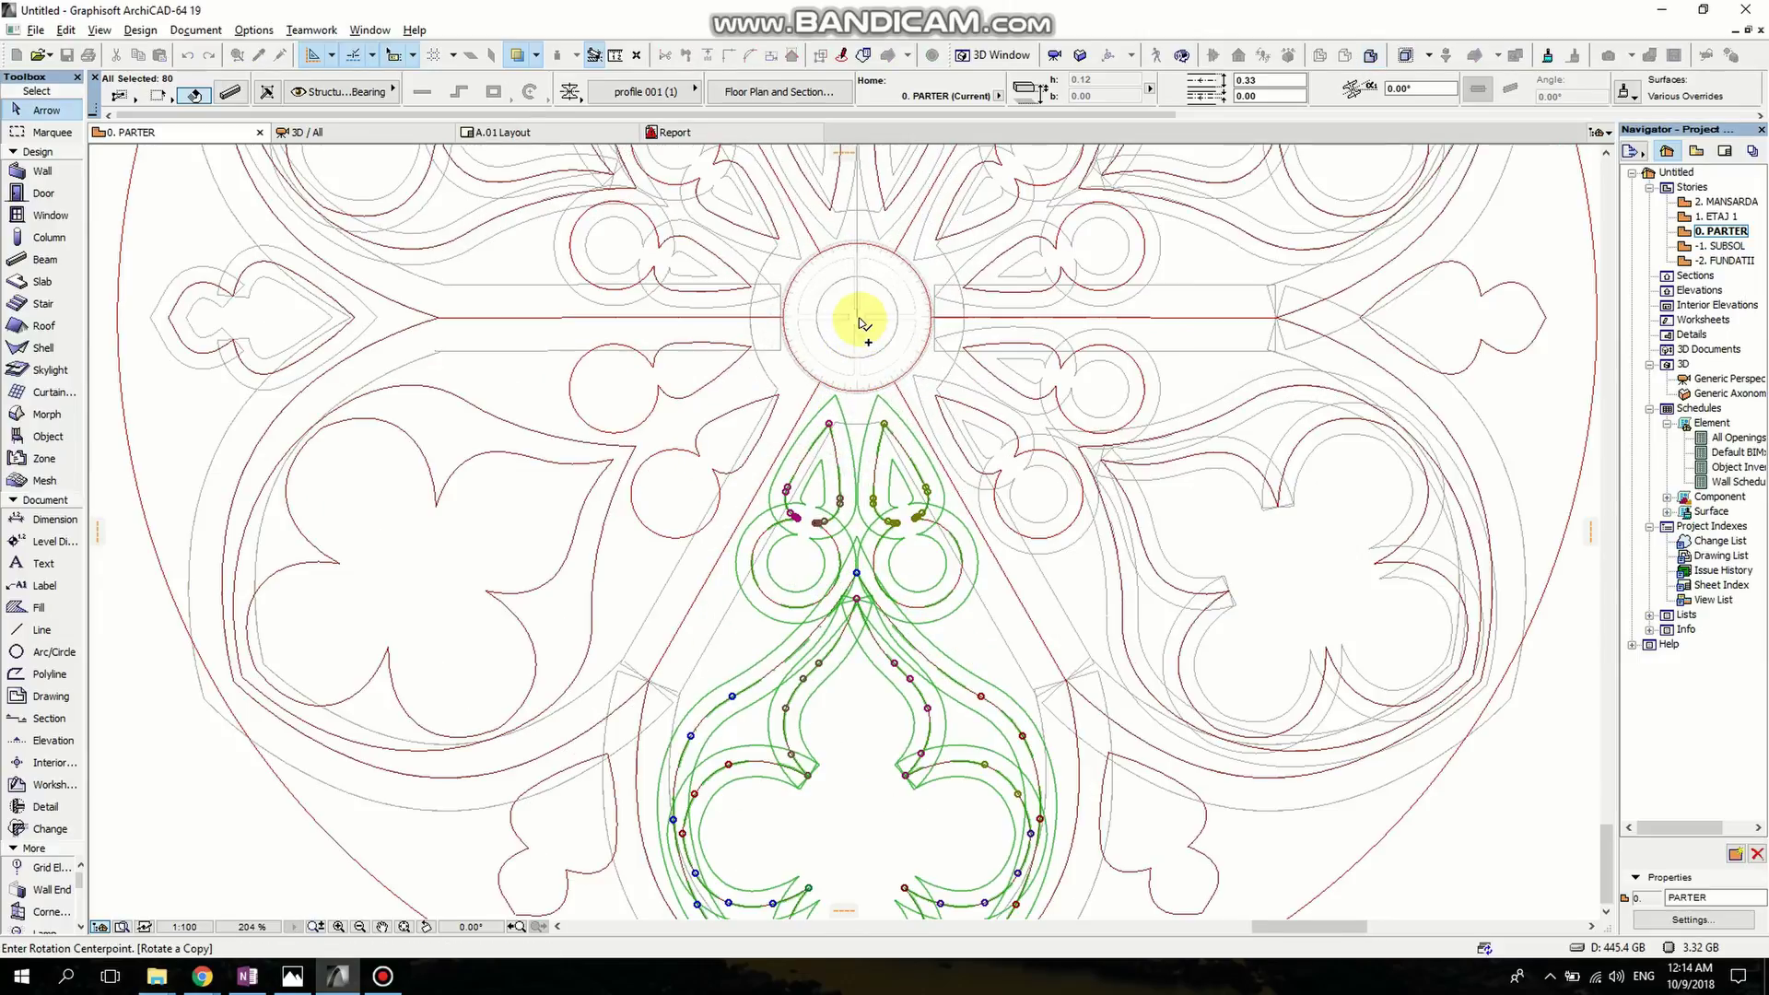
pyautogui.click(859, 320)
pyautogui.moveTo(967, 722); pyautogui.dragTo(955, 447, button='middle')
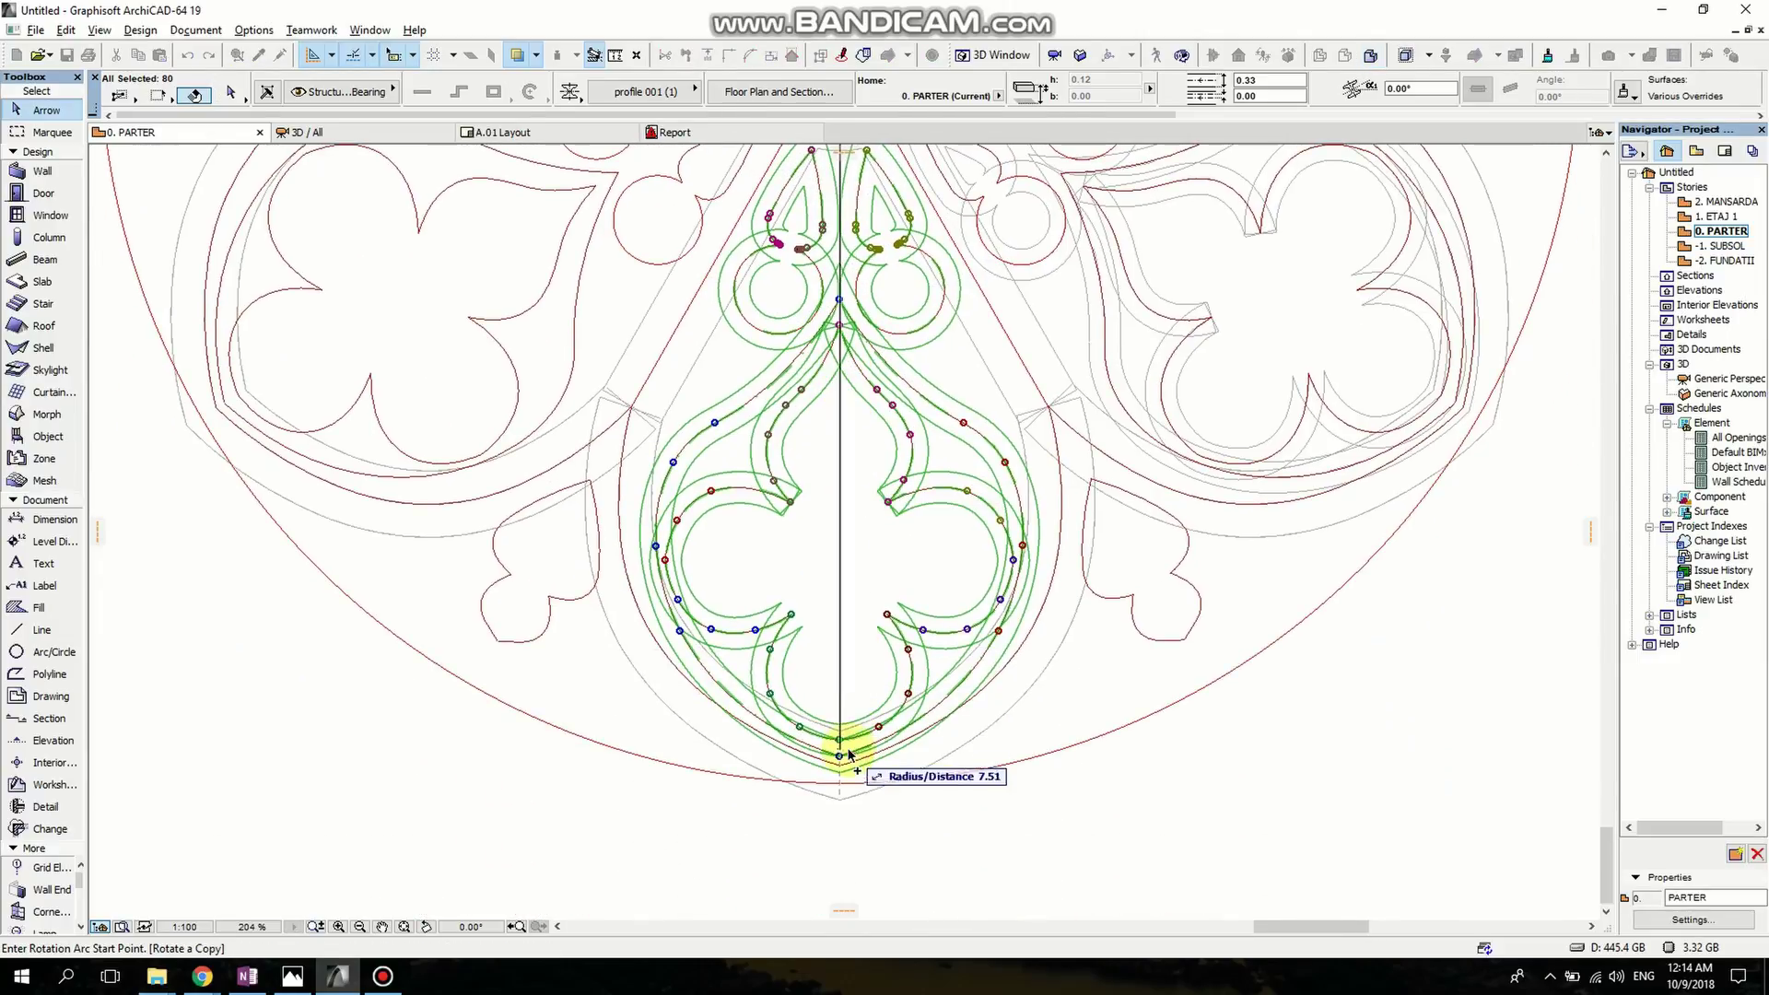
pyautogui.click(840, 761)
pyautogui.moveTo(363, 442); pyautogui.dragTo(467, 525, button='middle')
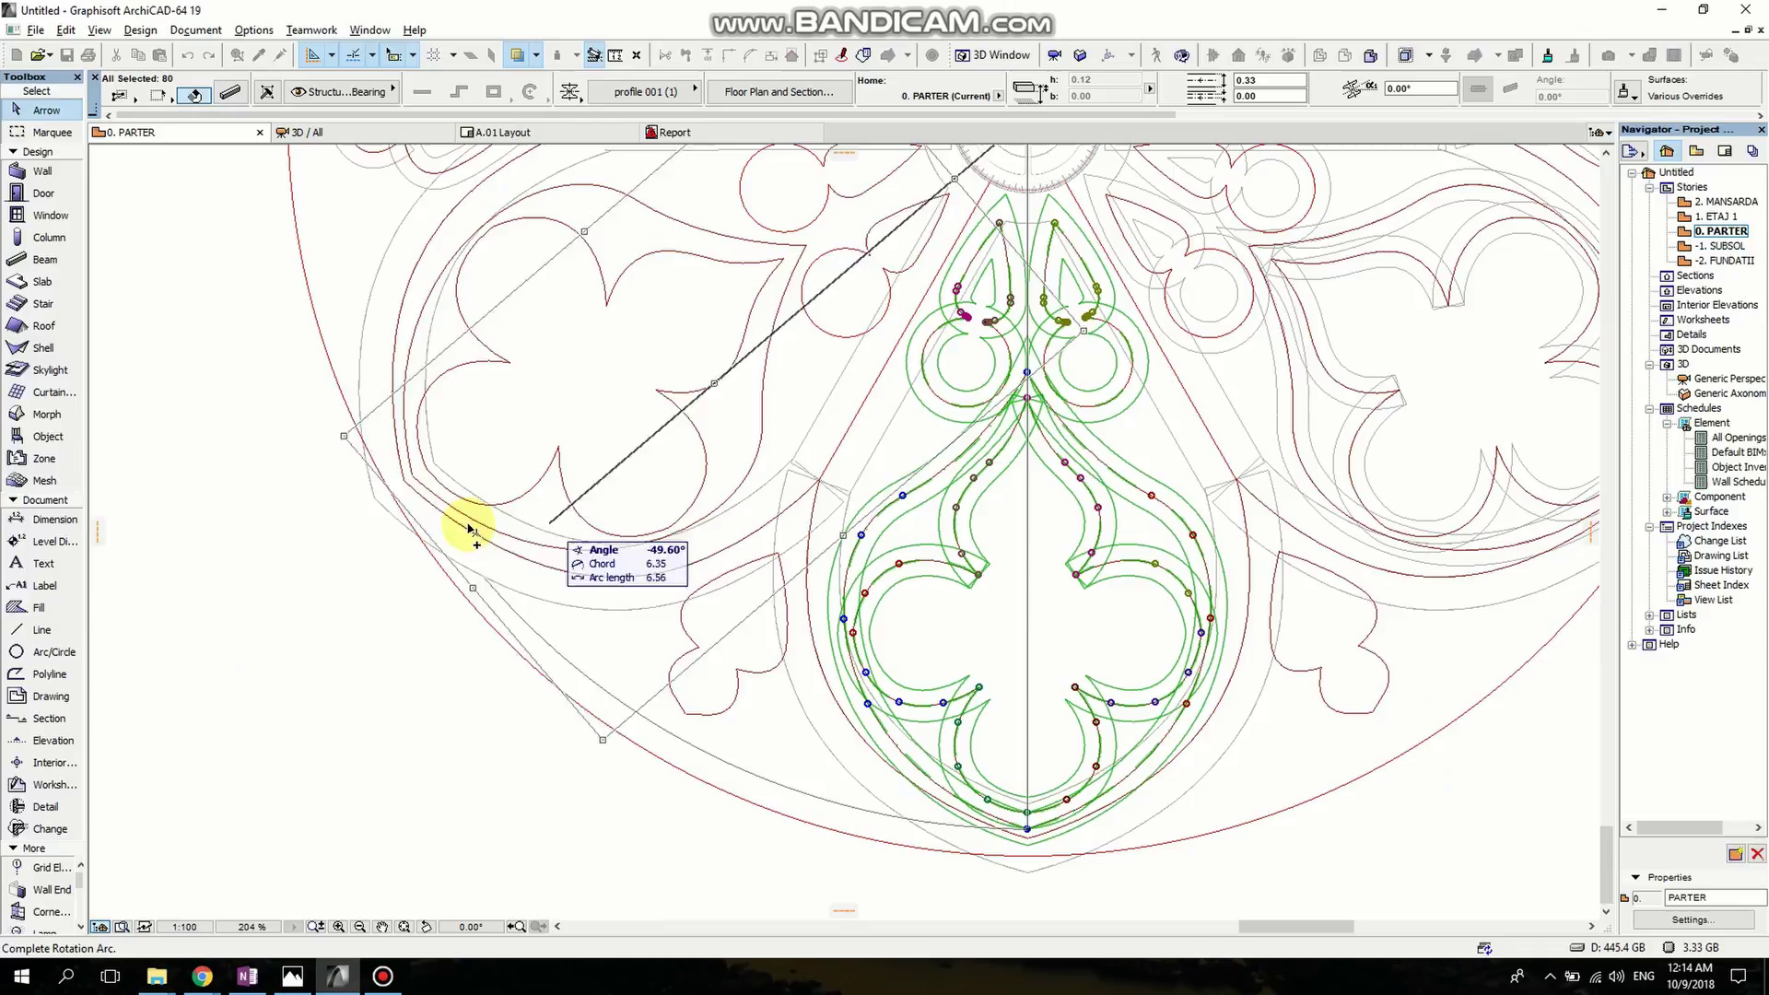
pyautogui.click(410, 481)
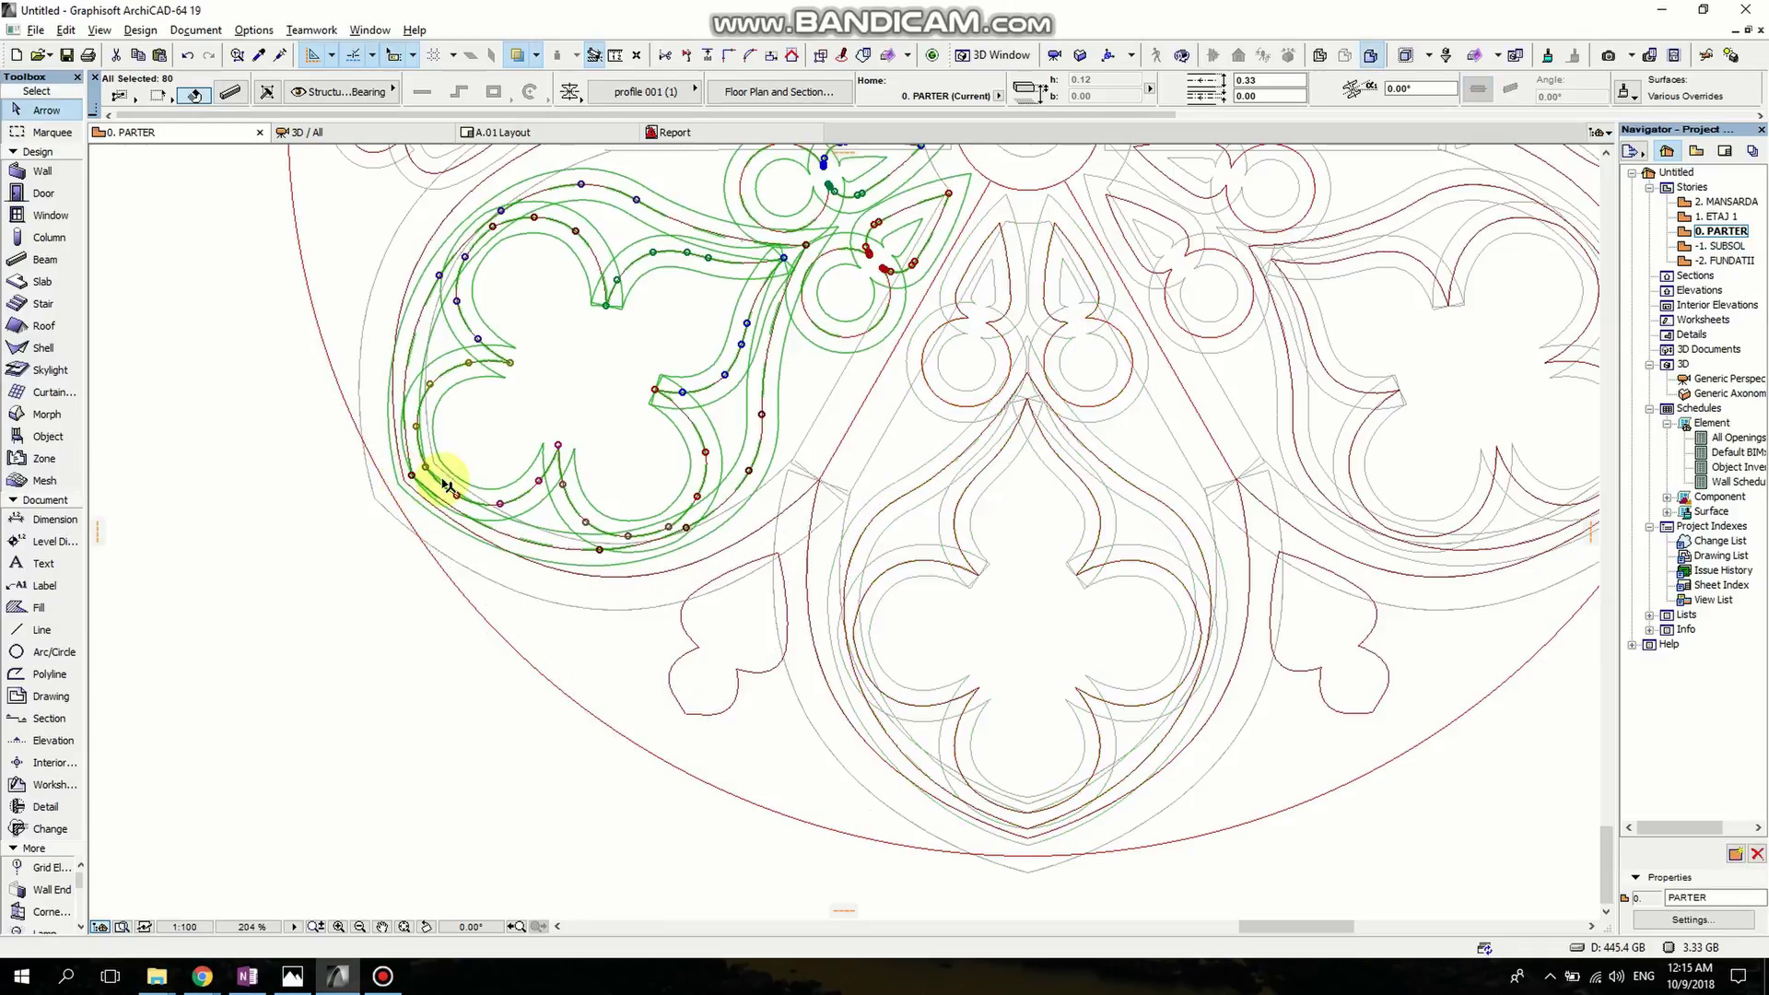
pyautogui.scroll(-2, 632, 513)
pyautogui.moveTo(605, 664); pyautogui.dragTo(602, 675, button='middle')
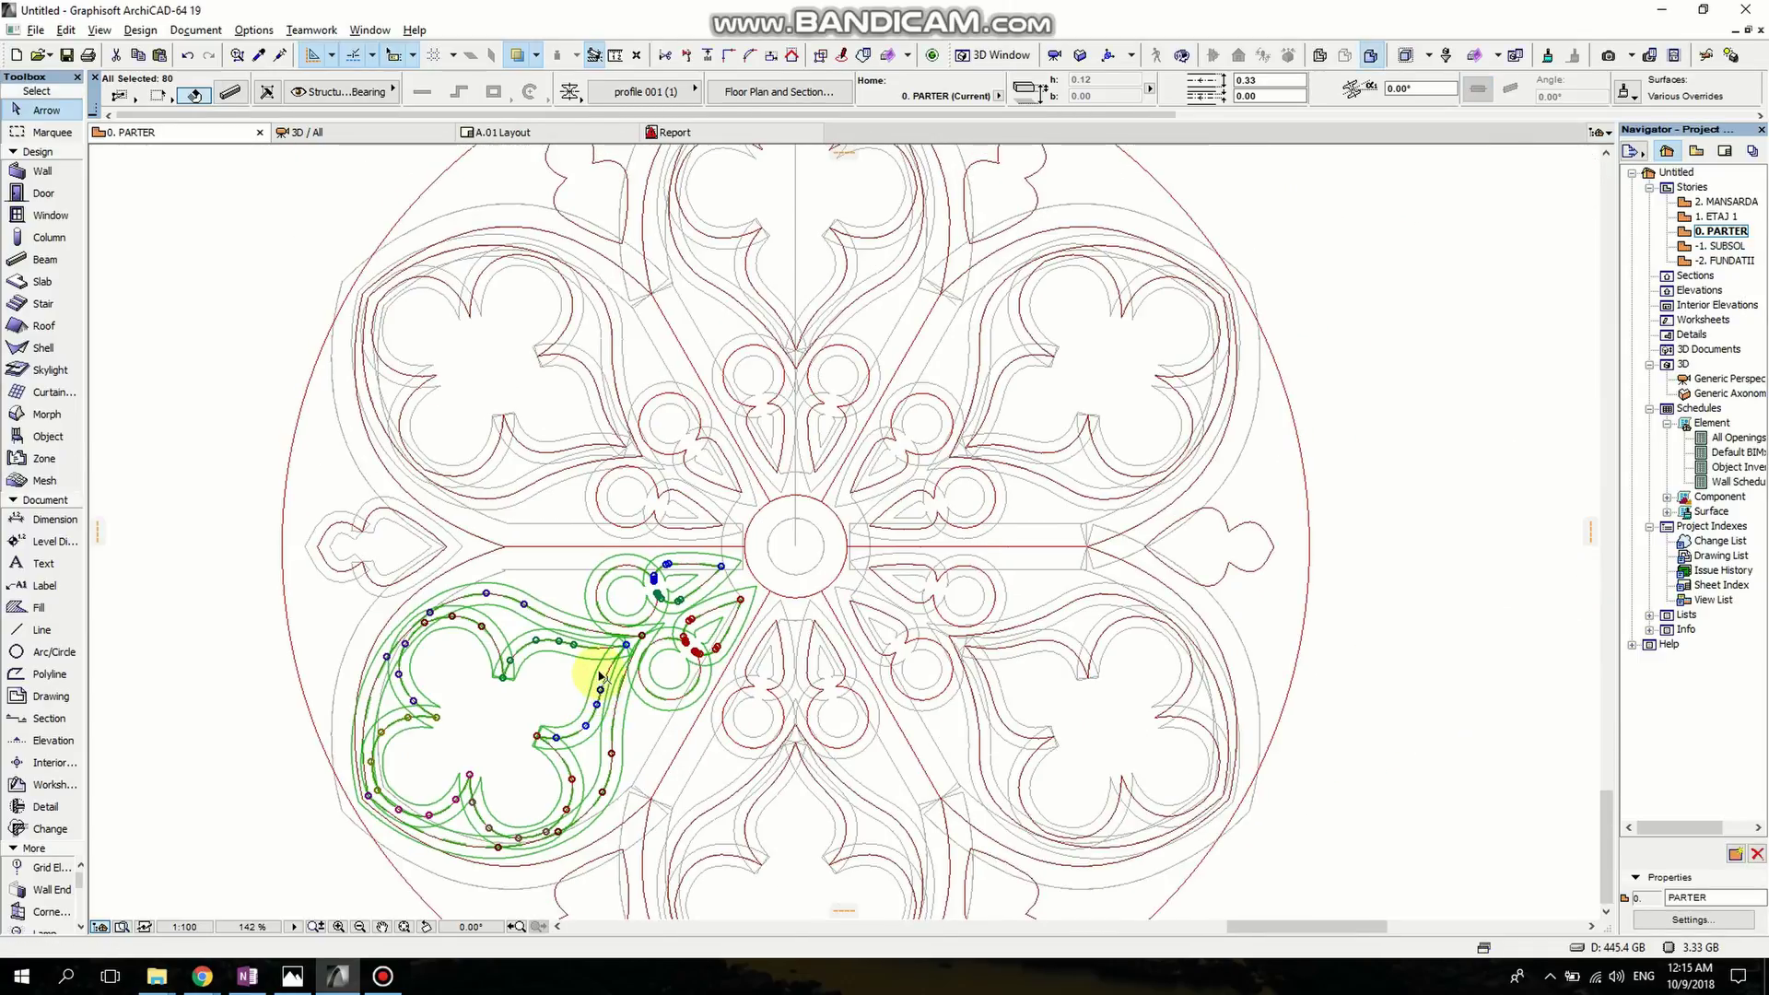
# Select only the left teardrop ornament's beams and rotate a copy about the rose's centre onto the upper-left ornament's inner tip.
pyautogui.click(580, 664)
pyautogui.click(351, 544)
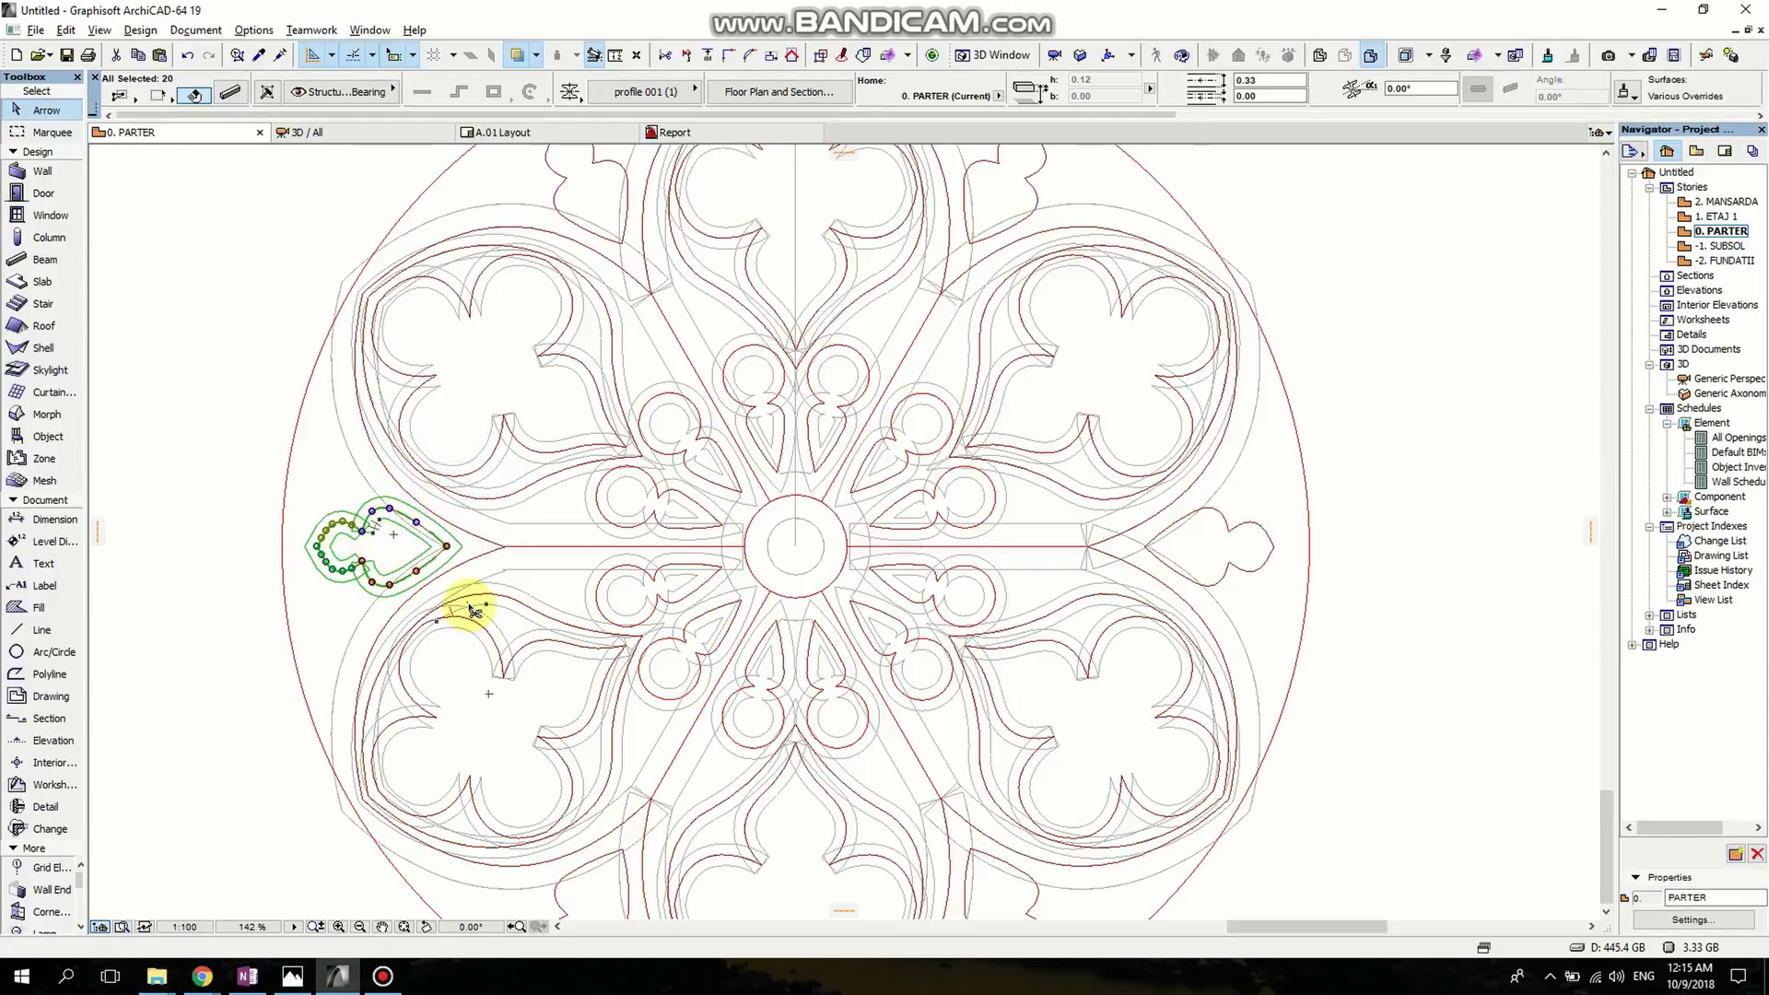
pyautogui.hotkey('ctrl', 'alt', 'e')
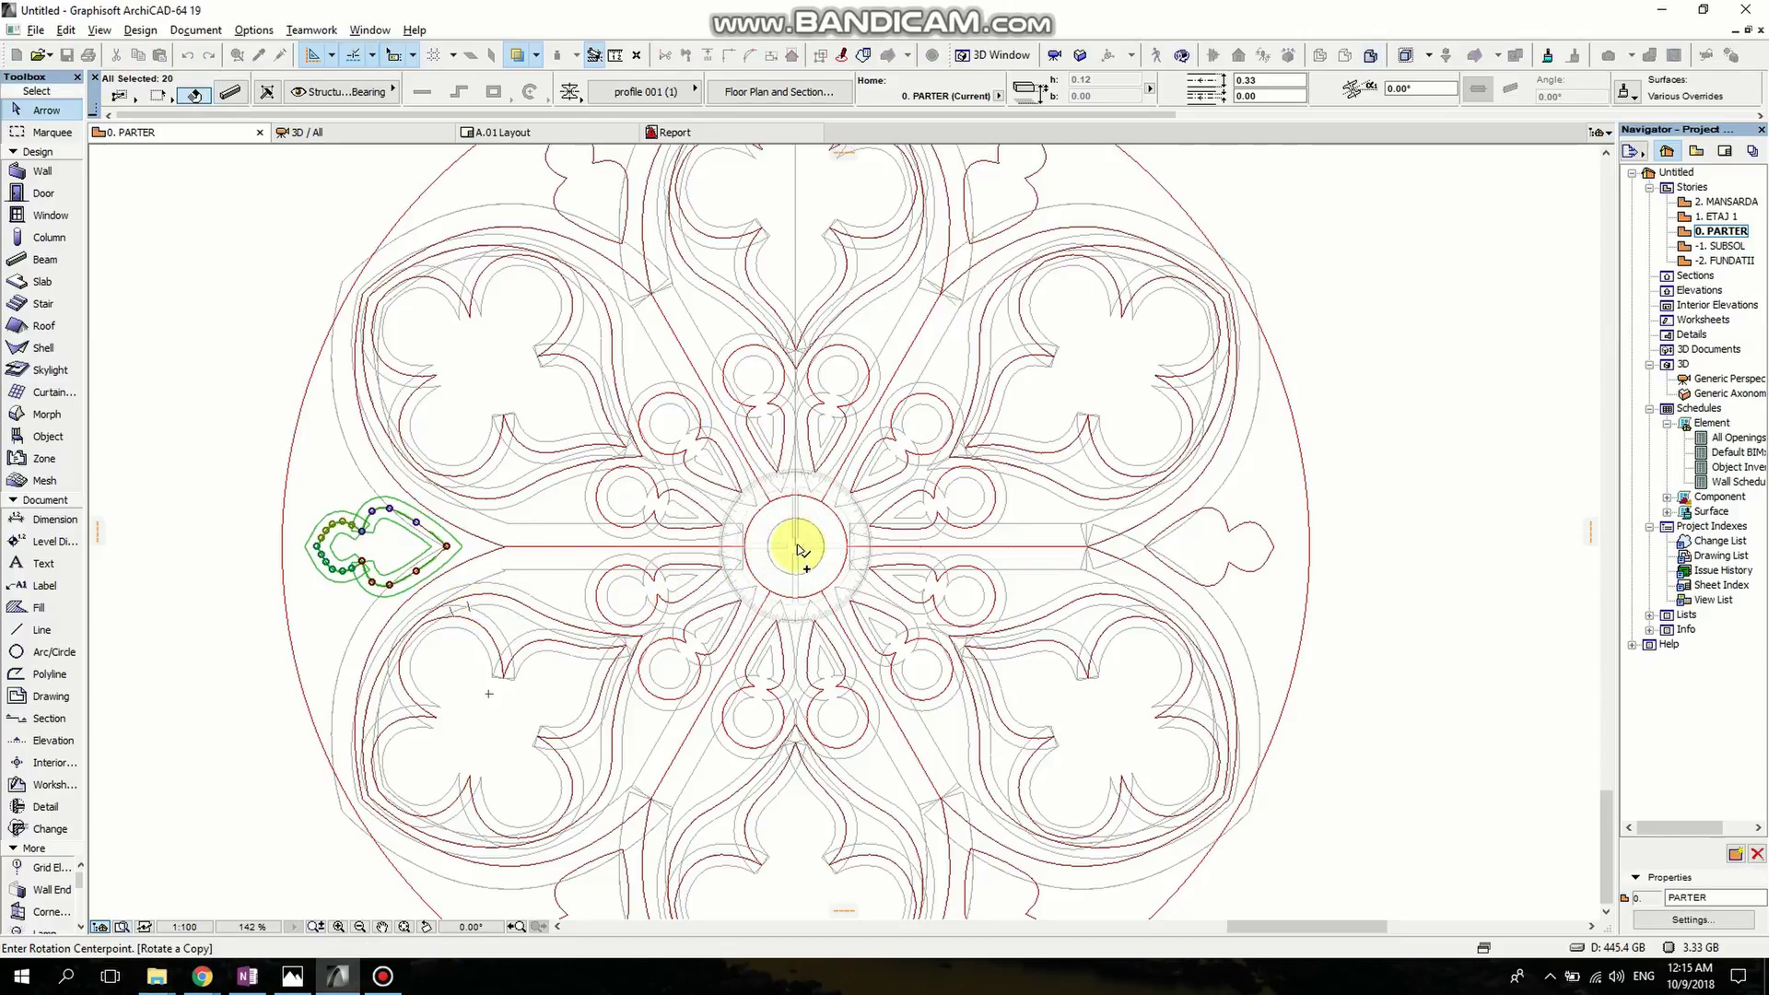
pyautogui.click(796, 547)
pyautogui.click(446, 545)
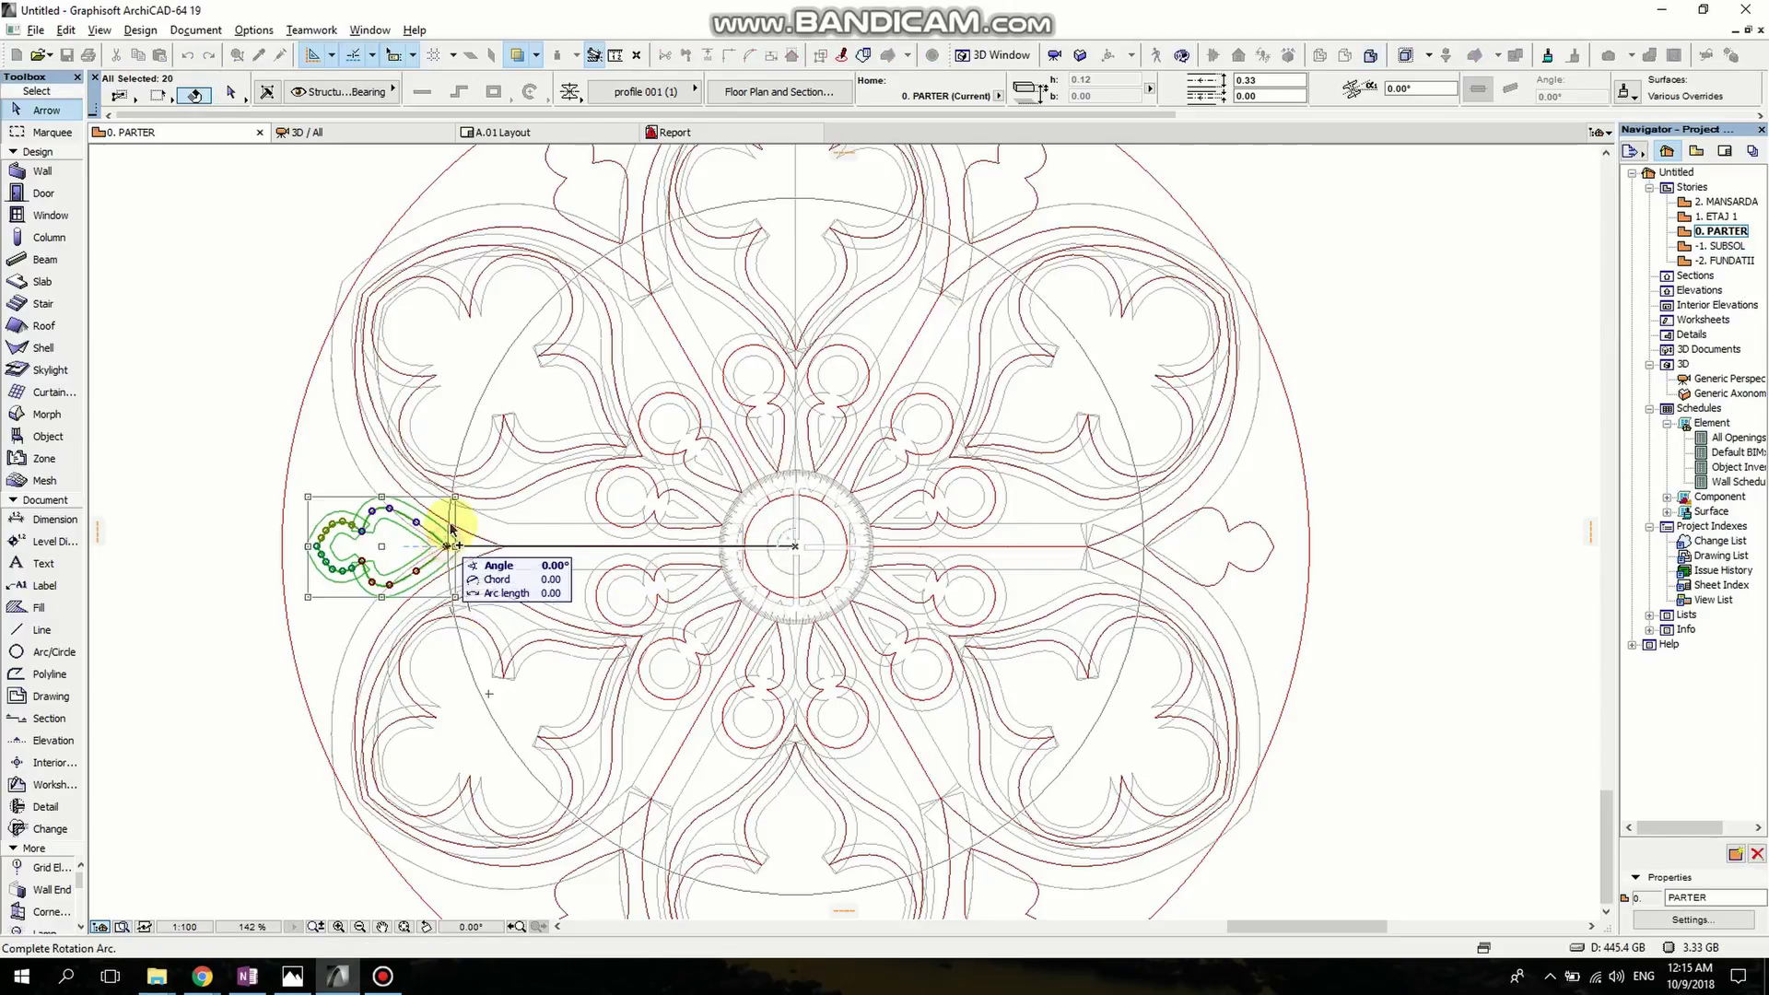
pyautogui.click(623, 245)
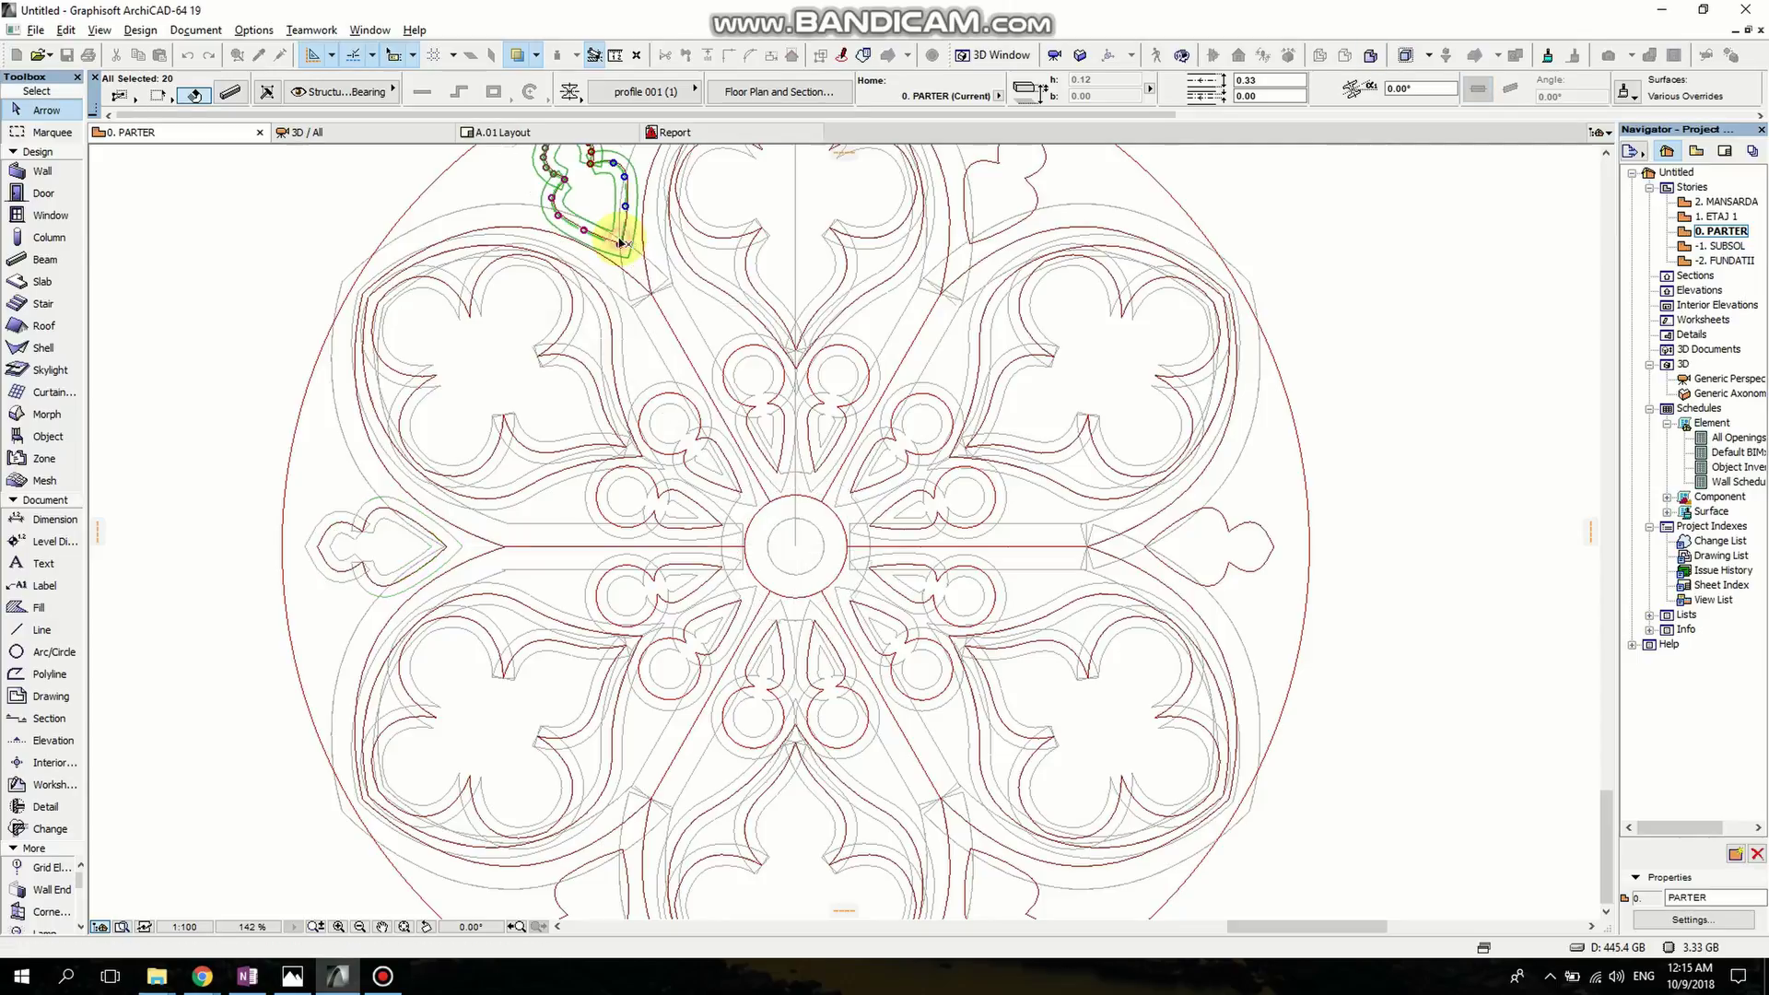
# Rotate a copy of the upper-left teardrop ornament's beams about the rose's centre onto the upper-right ornament's outline.
pyautogui.moveTo(623, 245); pyautogui.dragTo(573, 410, button='middle')
pyautogui.hotkey('ctrl', 'alt', 'e')
pyautogui.moveTo(728, 610); pyautogui.dragTo(680, 449, button='middle')
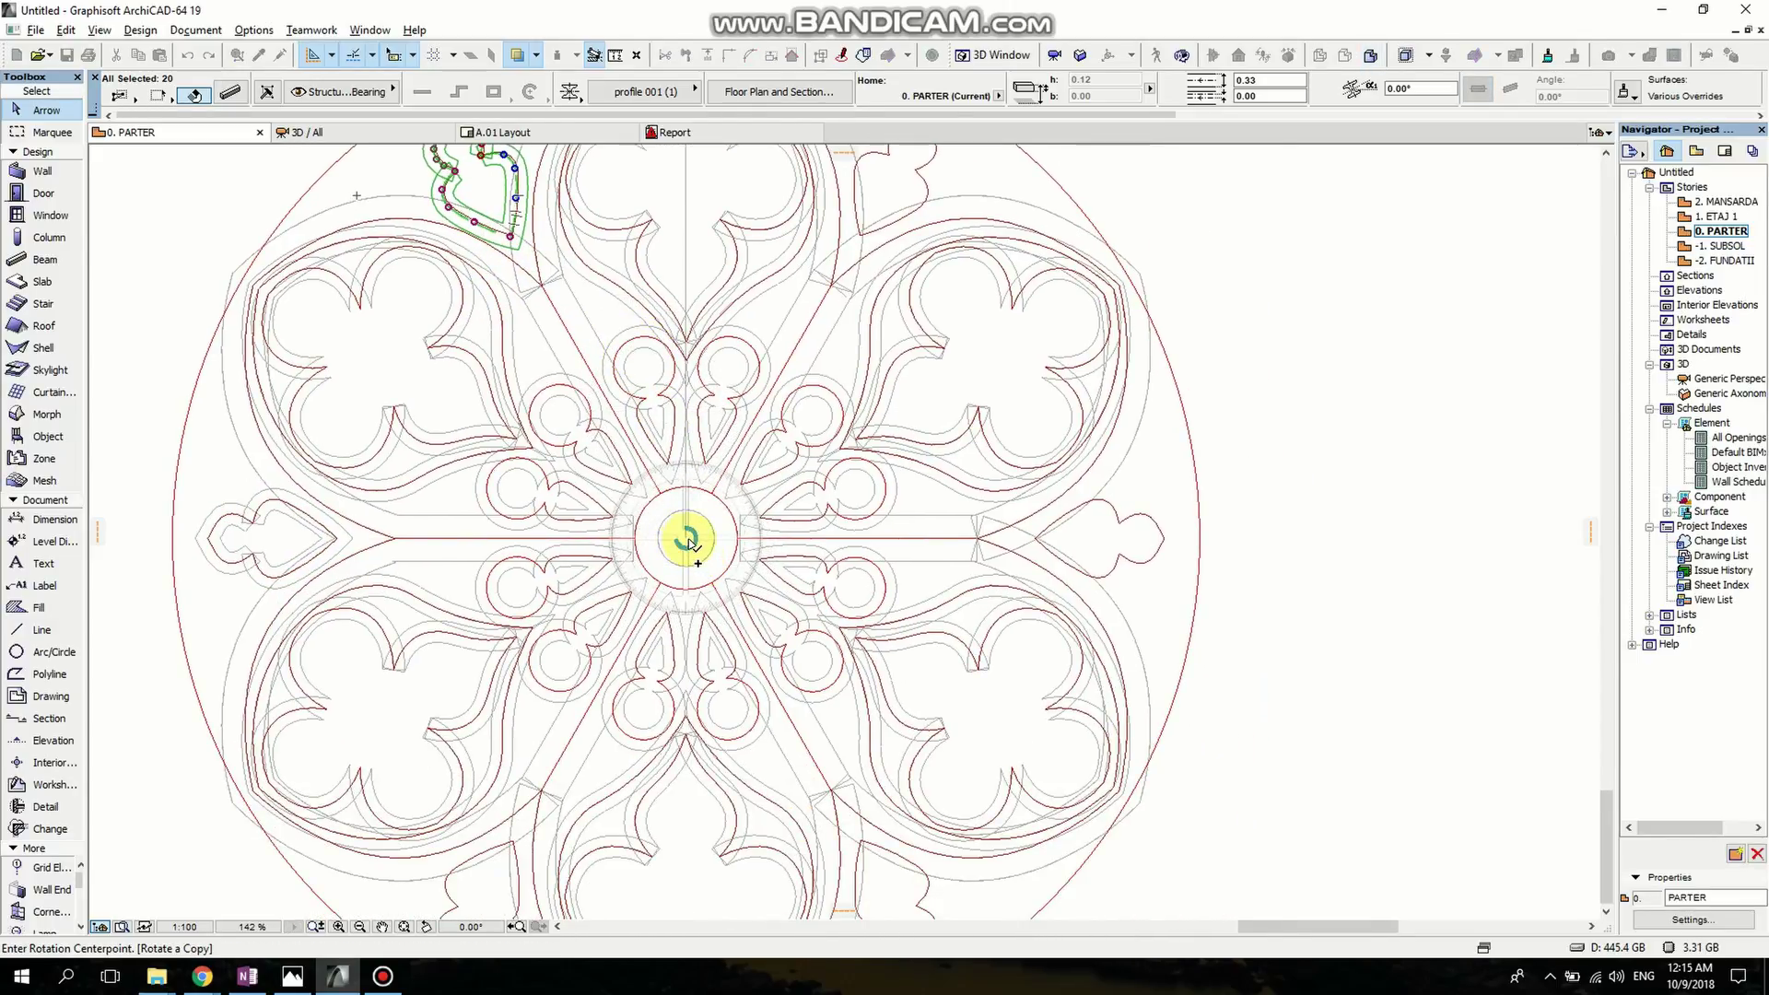
pyautogui.scroll(5, 693, 545)
pyautogui.click(680, 532)
pyautogui.scroll(-3, 612, 434)
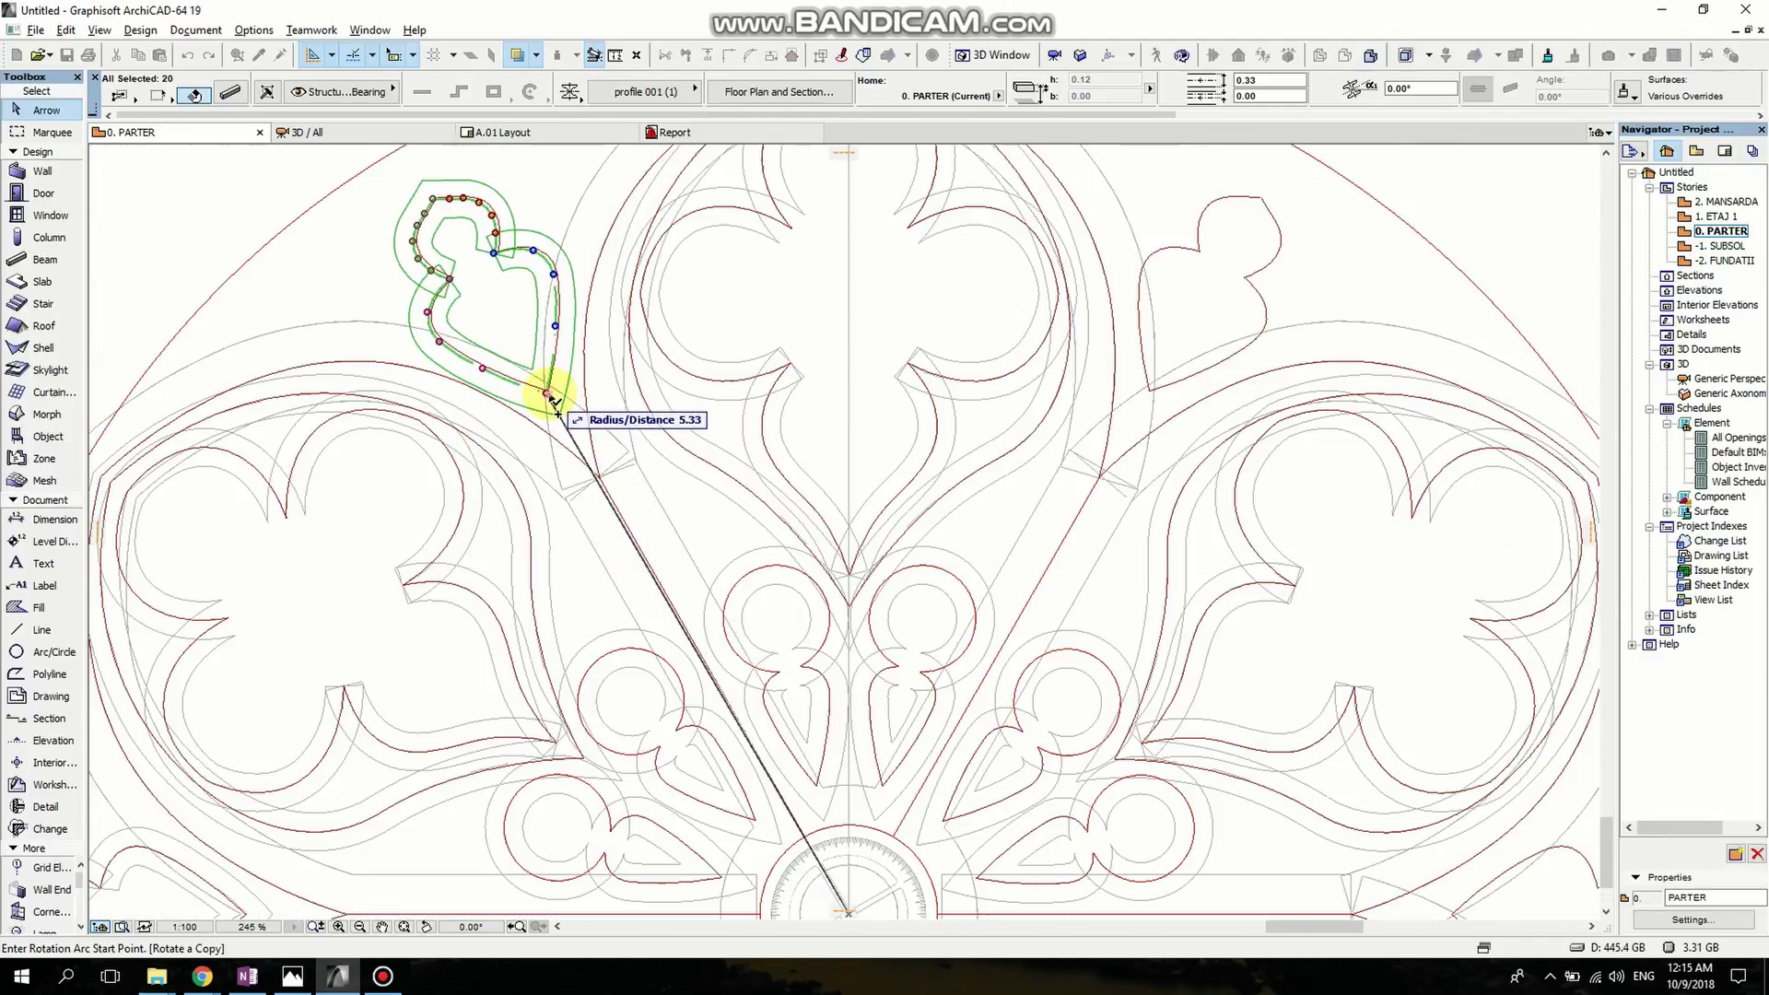
pyautogui.click(546, 393)
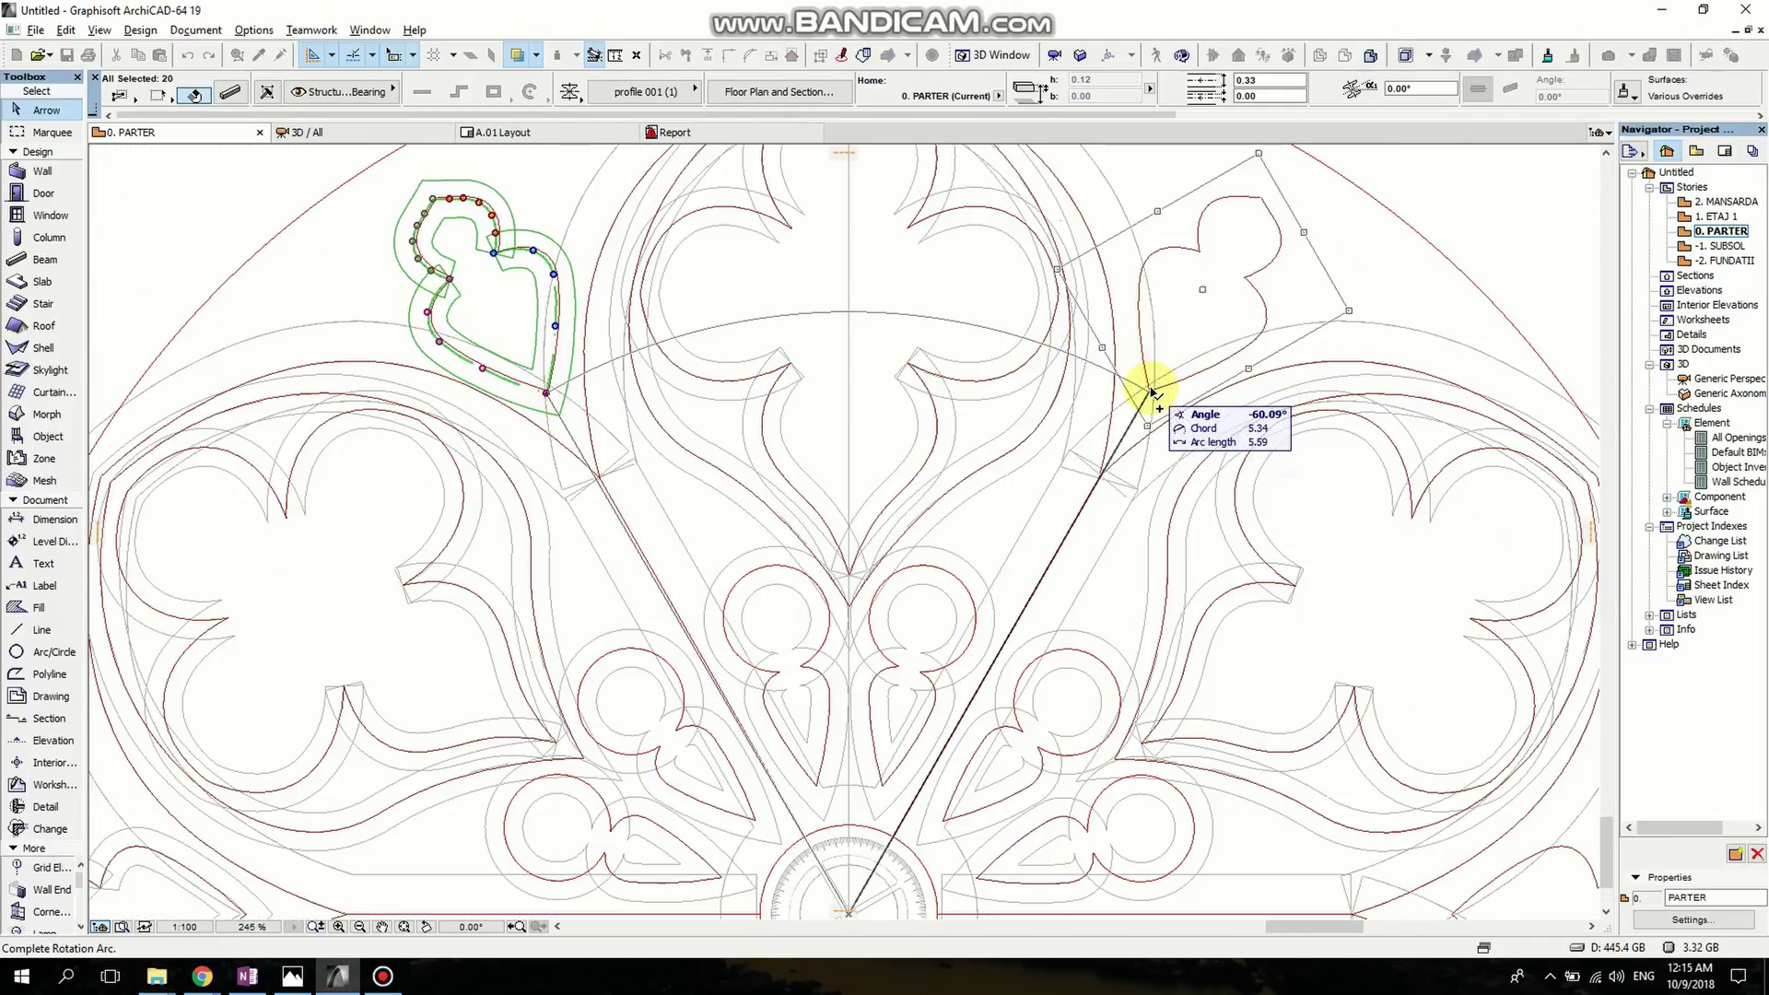
pyautogui.click(1152, 392)
# Rotate a copy of the upper-right teardrop ornament's beams about the rose's centre onto the right ornament's inner tip.
pyautogui.moveTo(1106, 544); pyautogui.dragTo(1014, 422, button='middle')
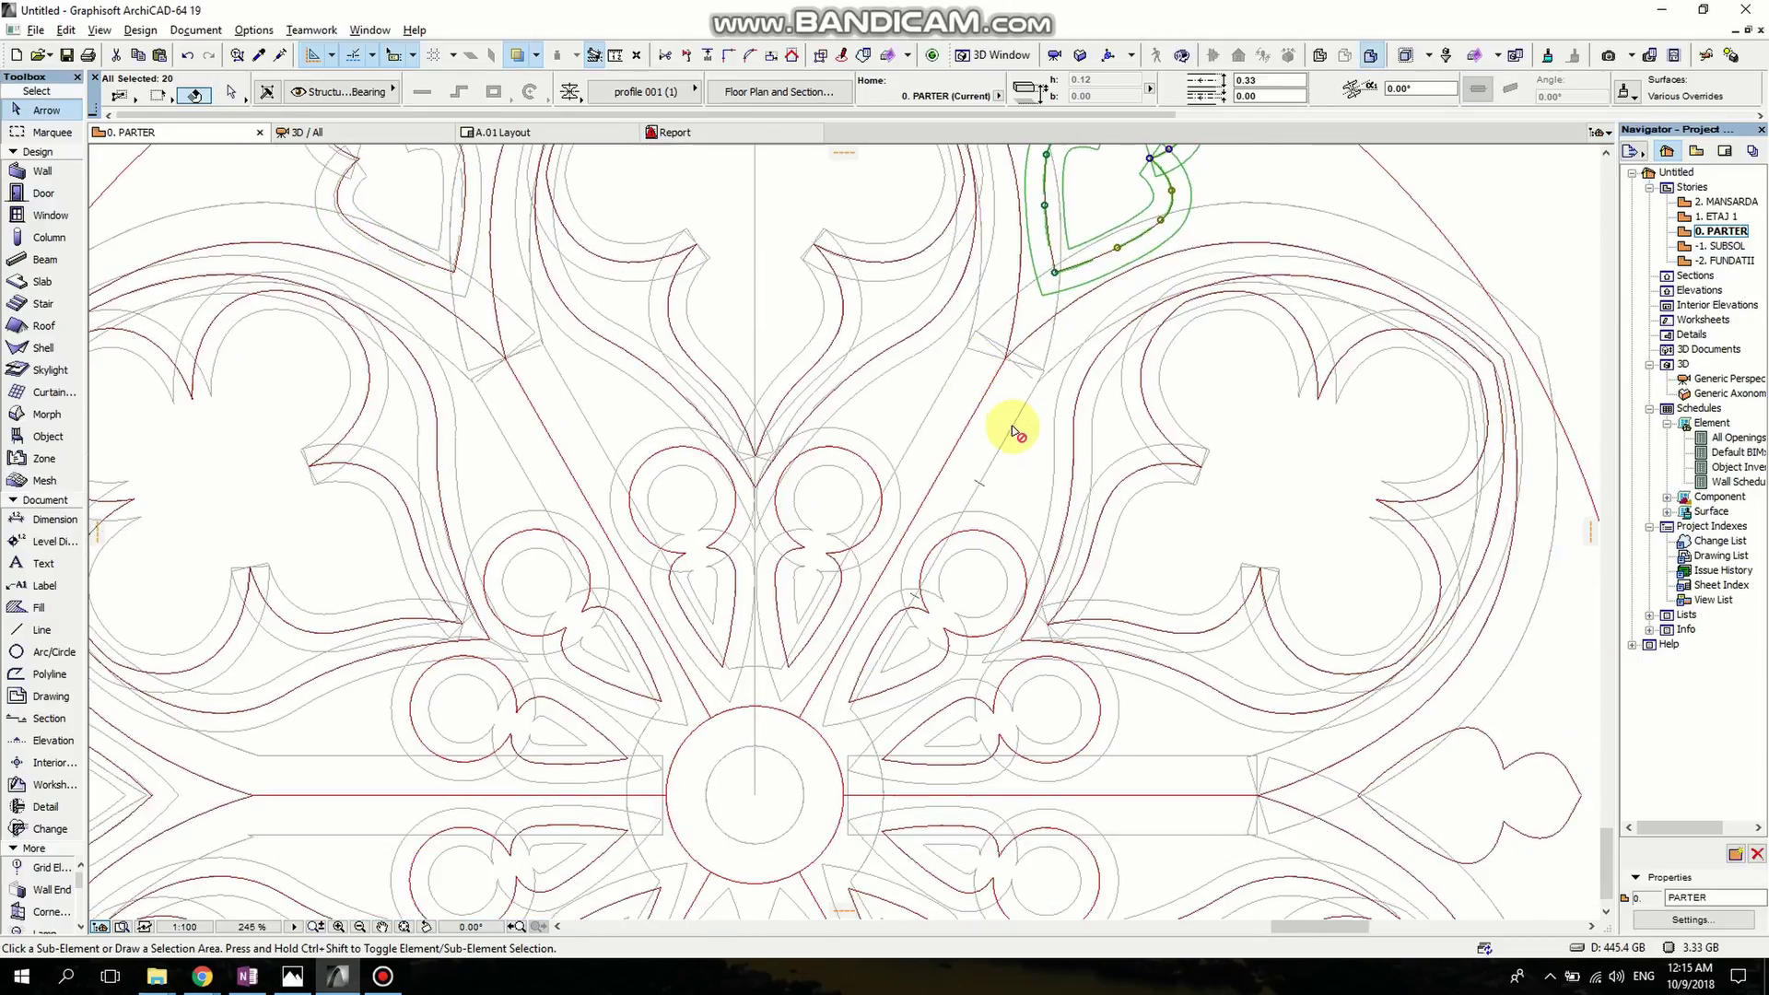
pyautogui.moveTo(874, 736); pyautogui.dragTo(842, 575, button='middle')
pyautogui.click(725, 633)
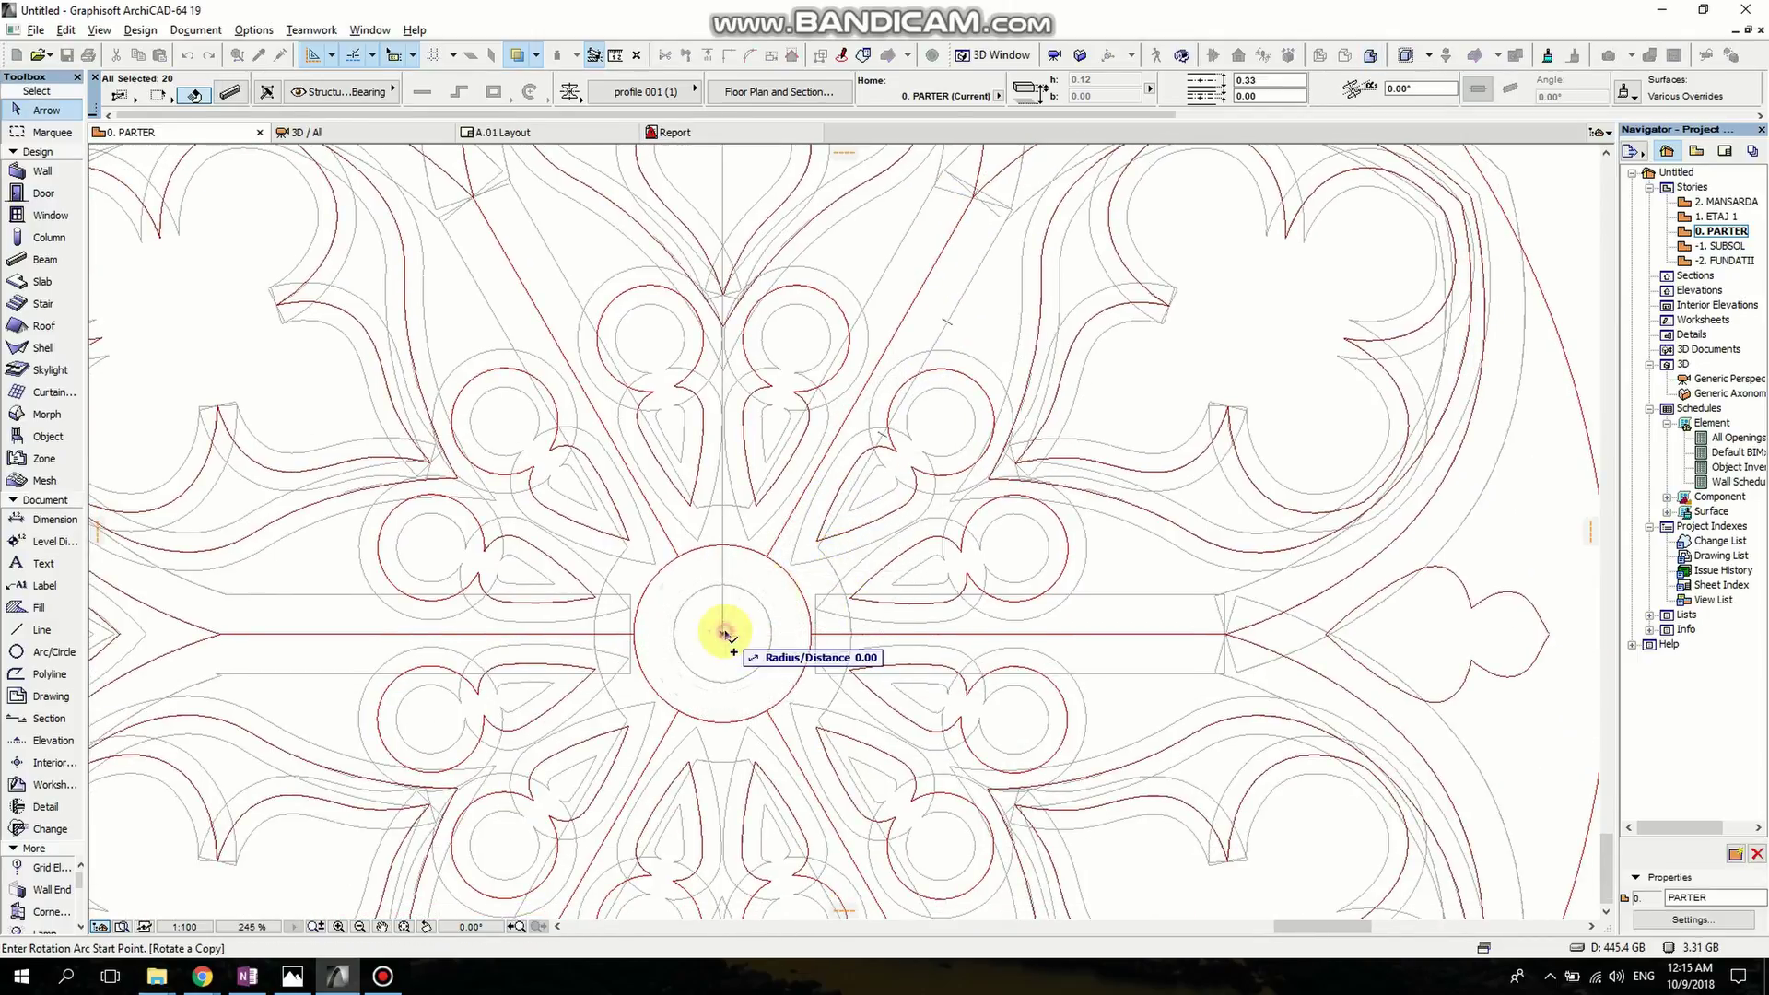
pyautogui.moveTo(924, 405); pyautogui.dragTo(753, 699, button='middle')
pyautogui.click(858, 398)
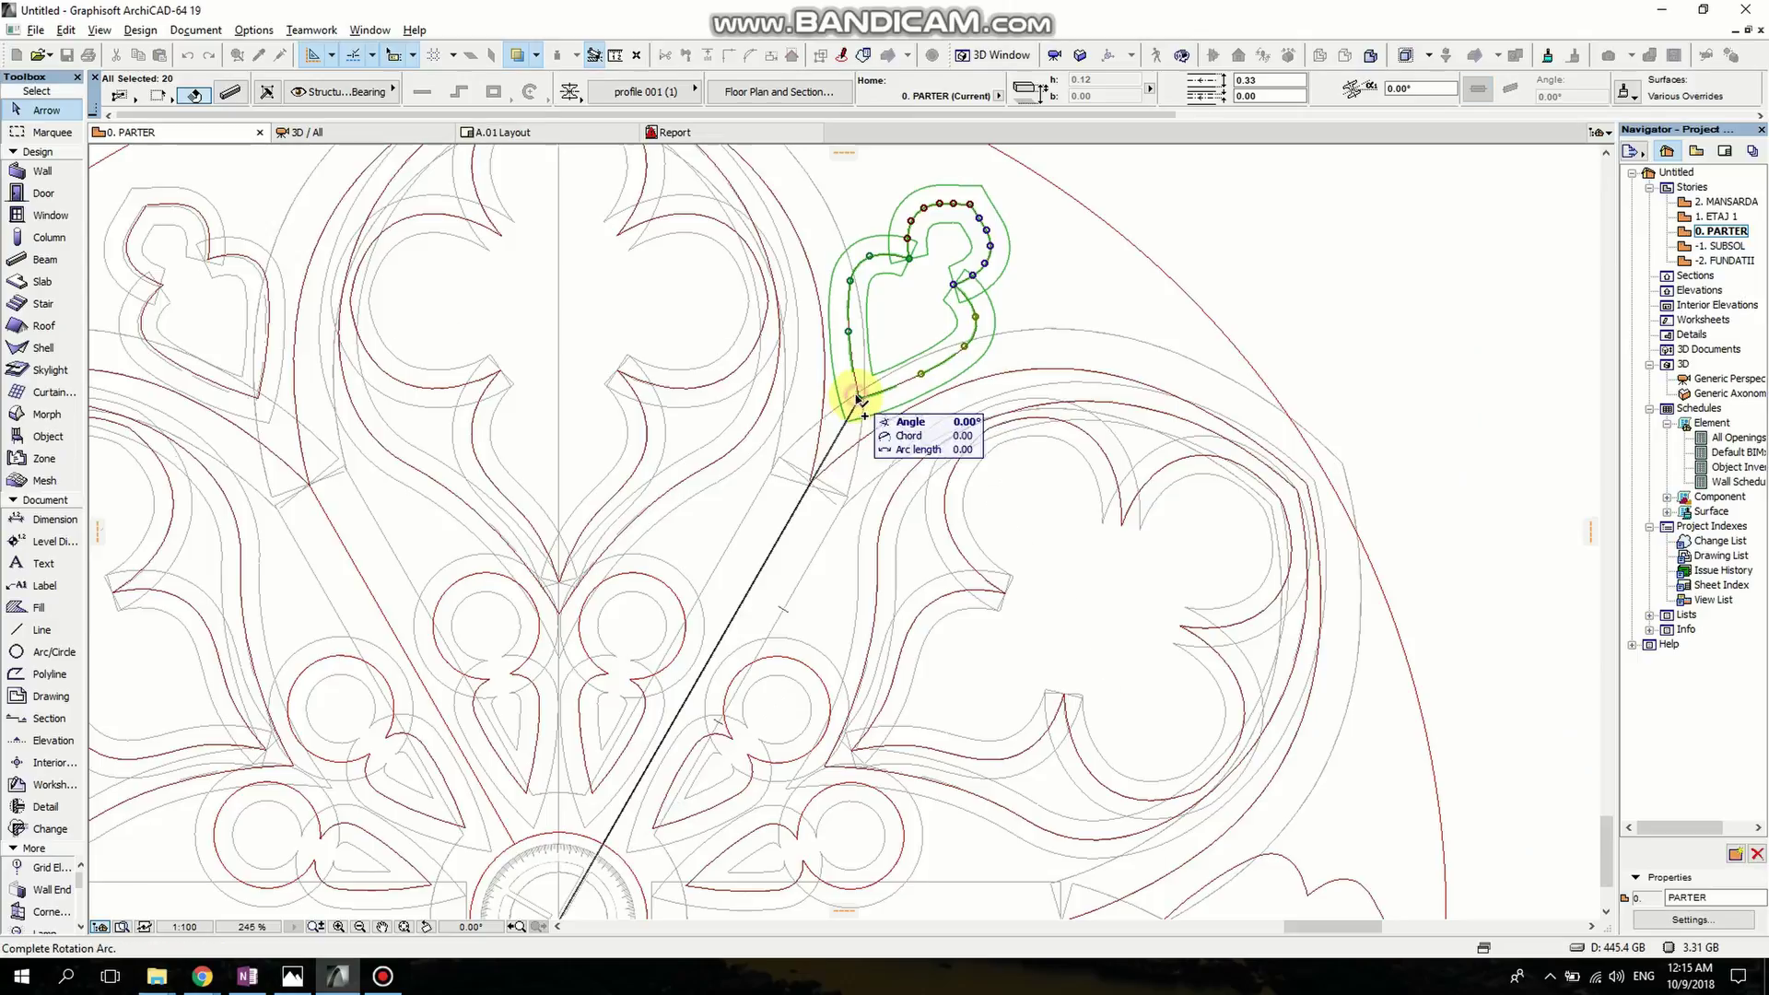
pyautogui.moveTo(993, 642); pyautogui.dragTo(815, 192, button='middle')
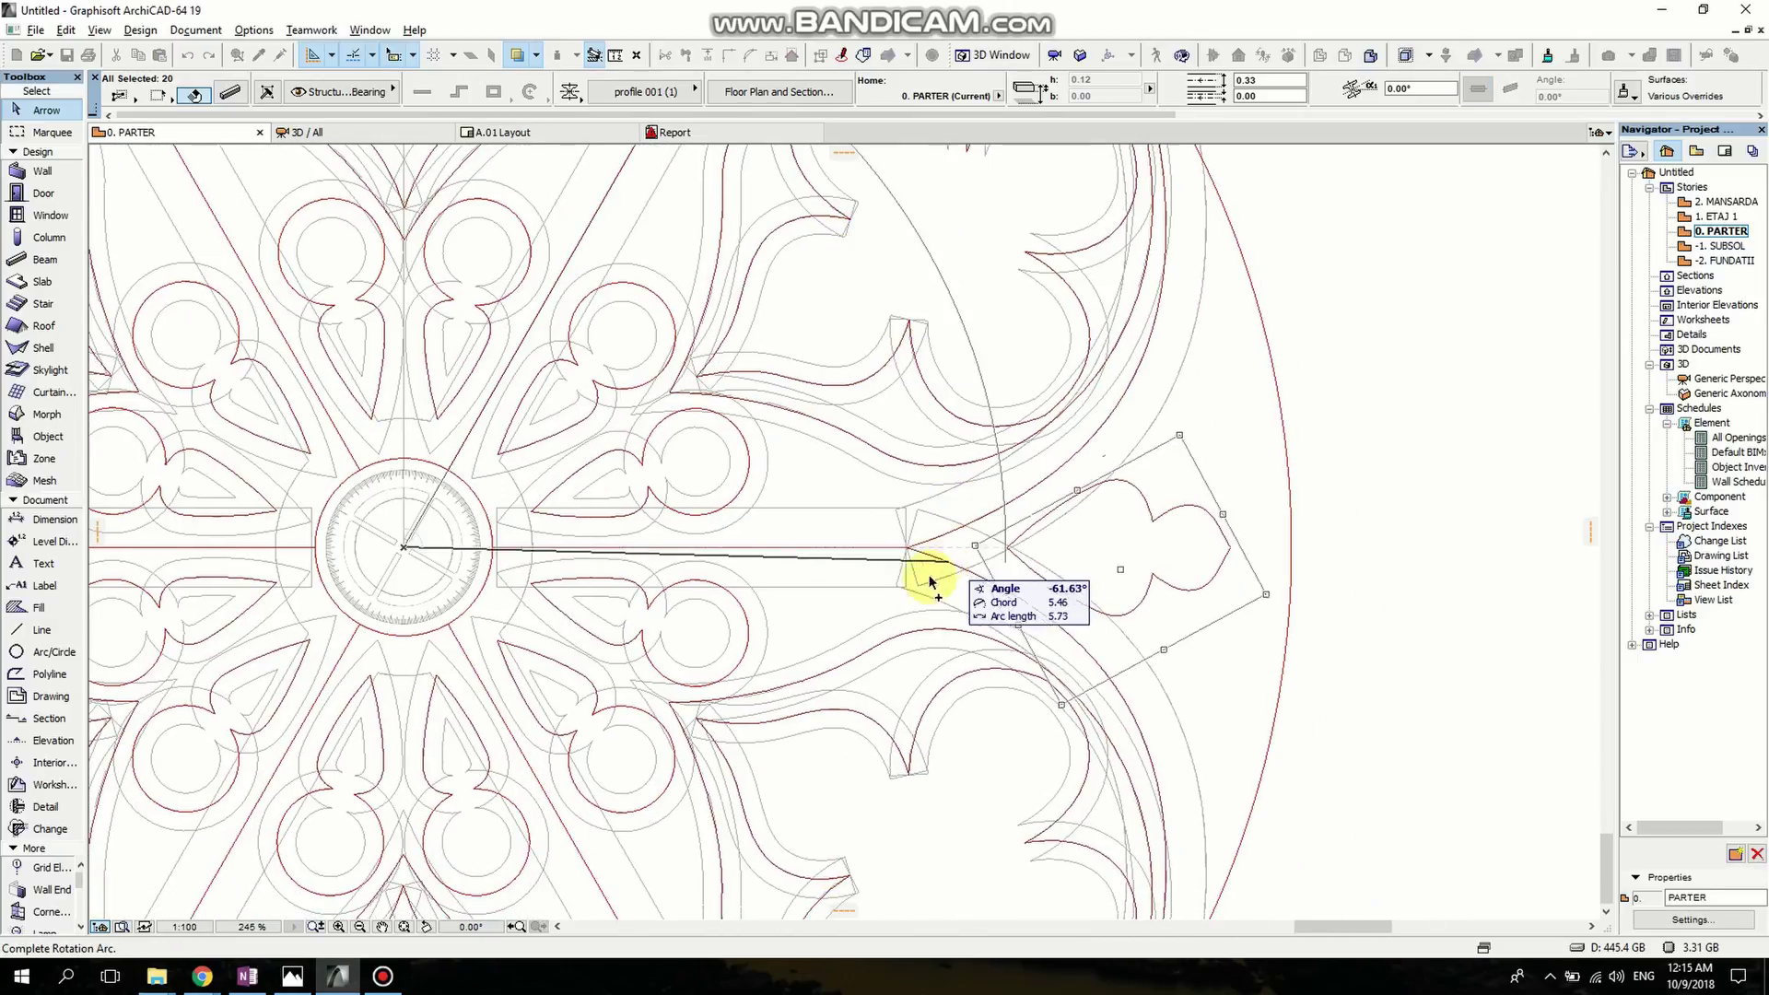
pyautogui.click(1007, 550)
pyautogui.scroll(-4, 1007, 550)
pyautogui.moveTo(968, 549); pyautogui.dragTo(1018, 498, button='middle')
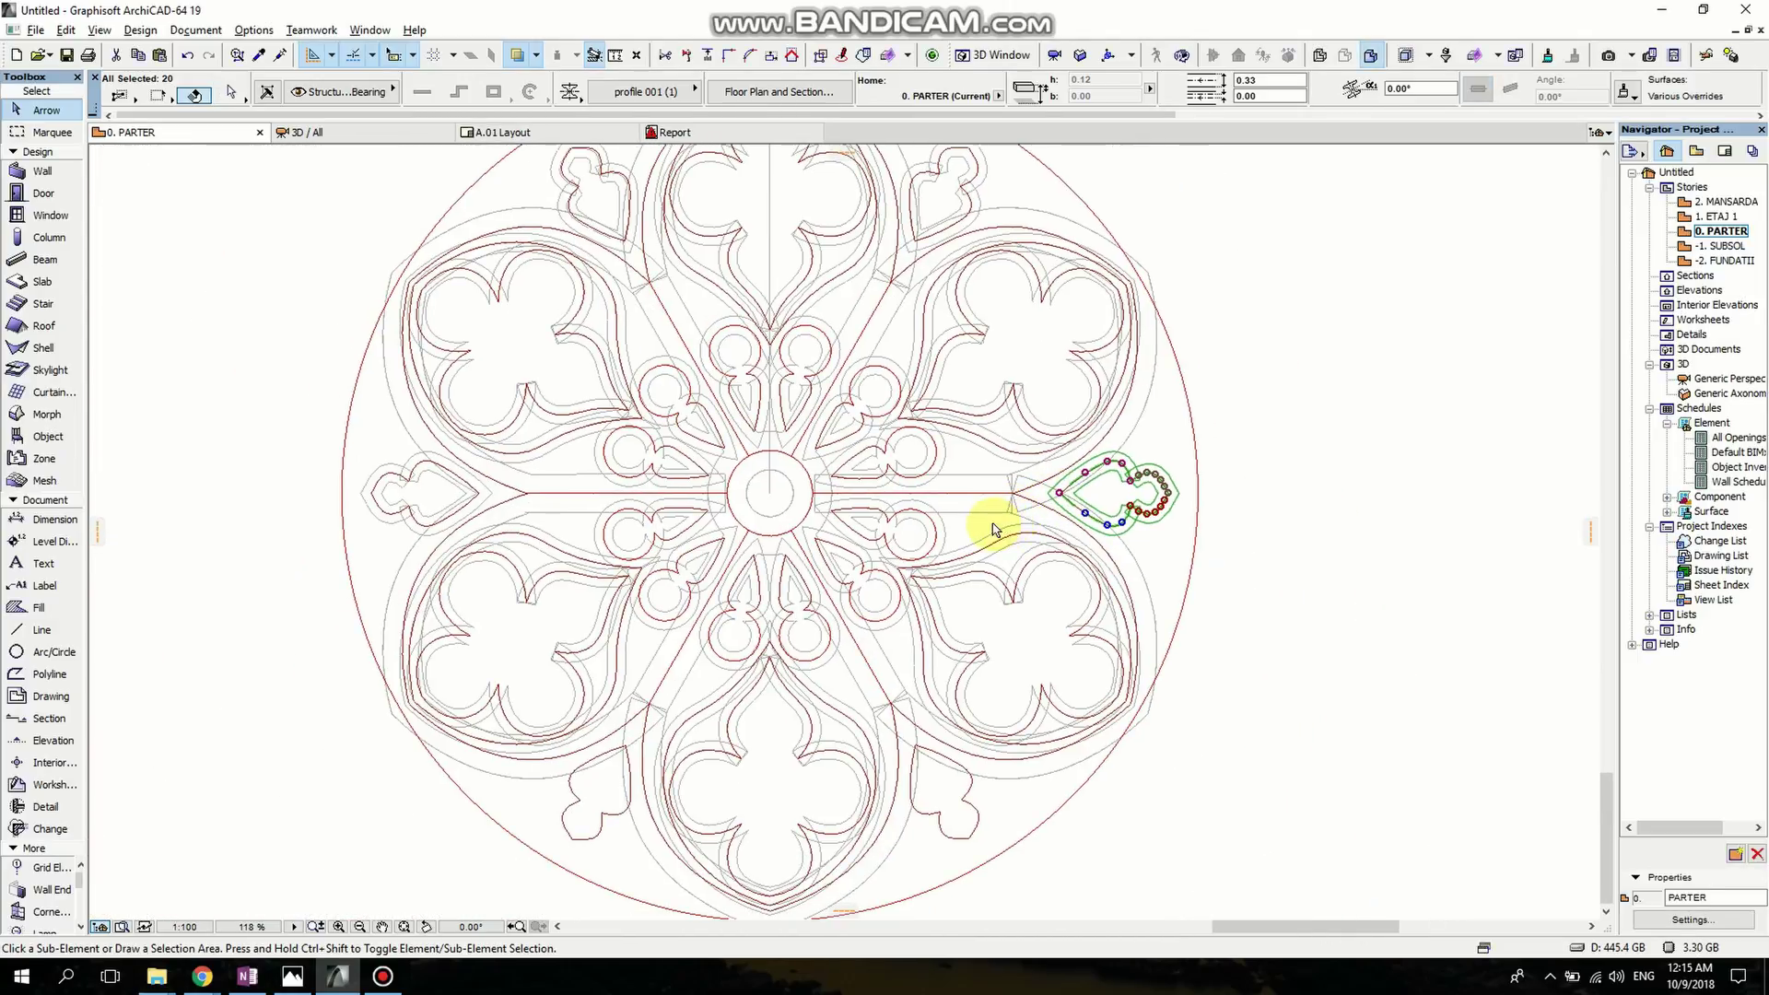
# Rotate a copy of the right teardrop ornament's beams about the rose's centre onto the lower-right ornament's inner tip.
pyautogui.hotkey('ctrl', 'shift', 'e')
pyautogui.scroll(3, 777, 530)
pyautogui.click(767, 486)
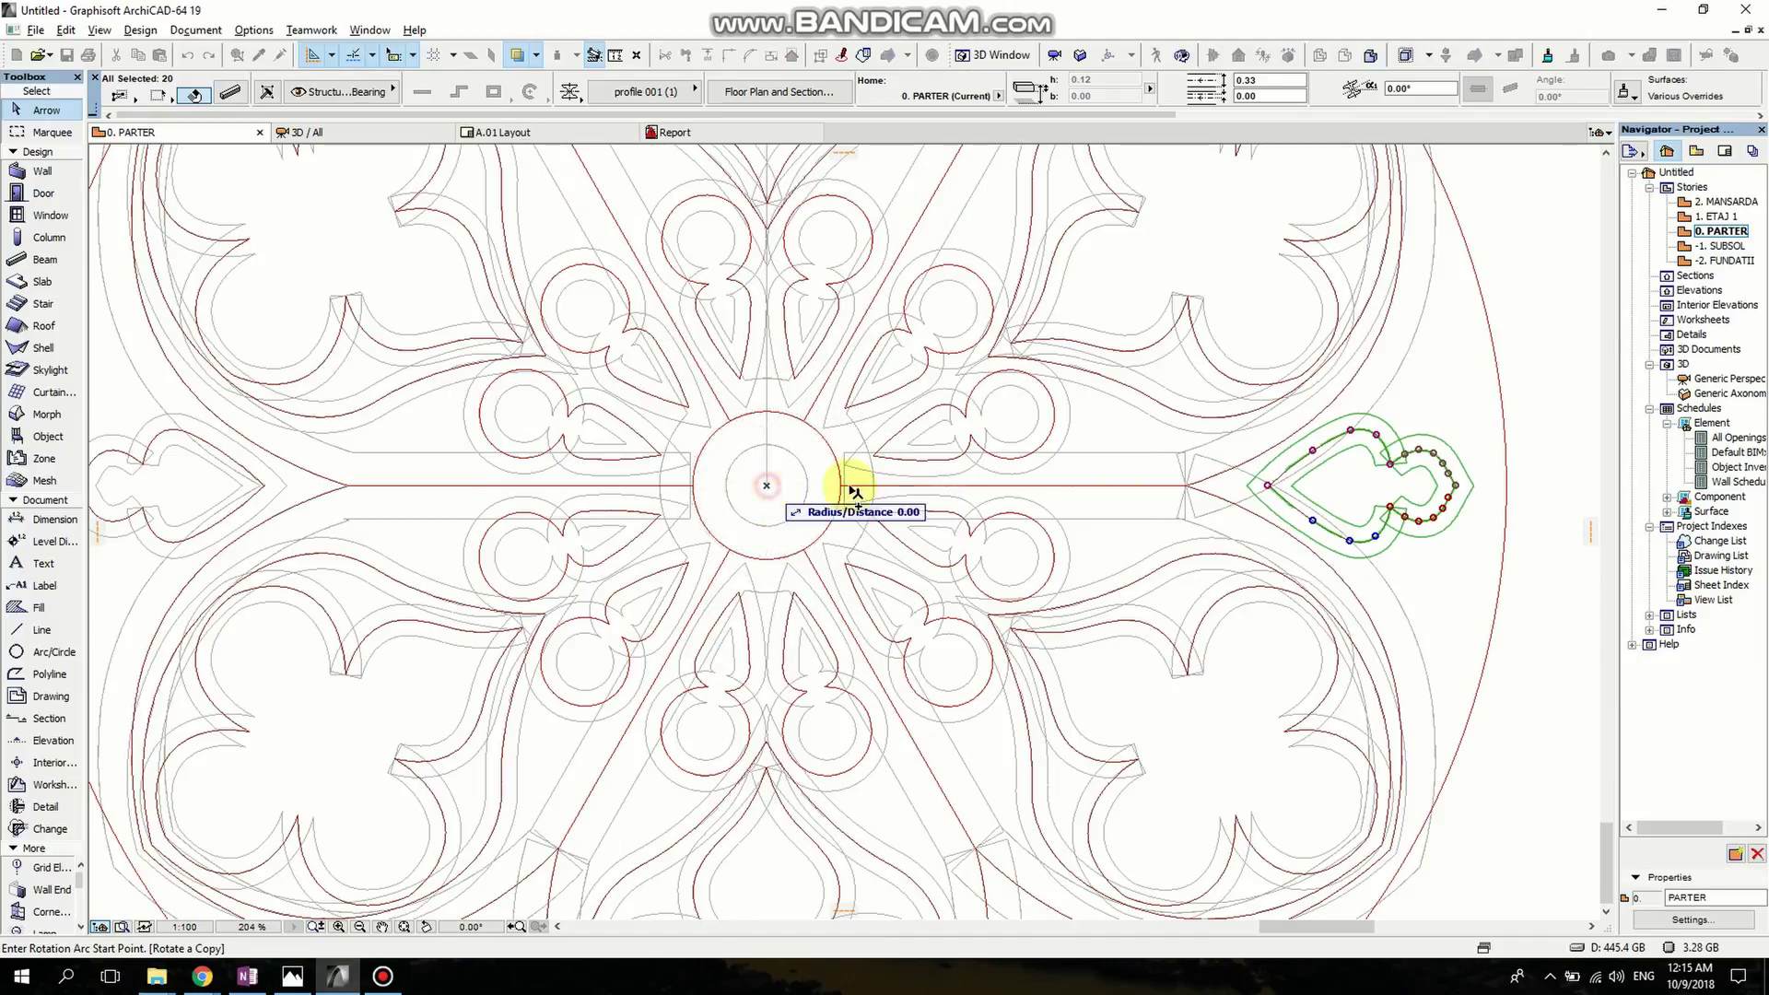
pyautogui.click(1268, 485)
pyautogui.scroll(-1, 1116, 649)
pyautogui.moveTo(1115, 641); pyautogui.dragTo(1072, 349, button='middle')
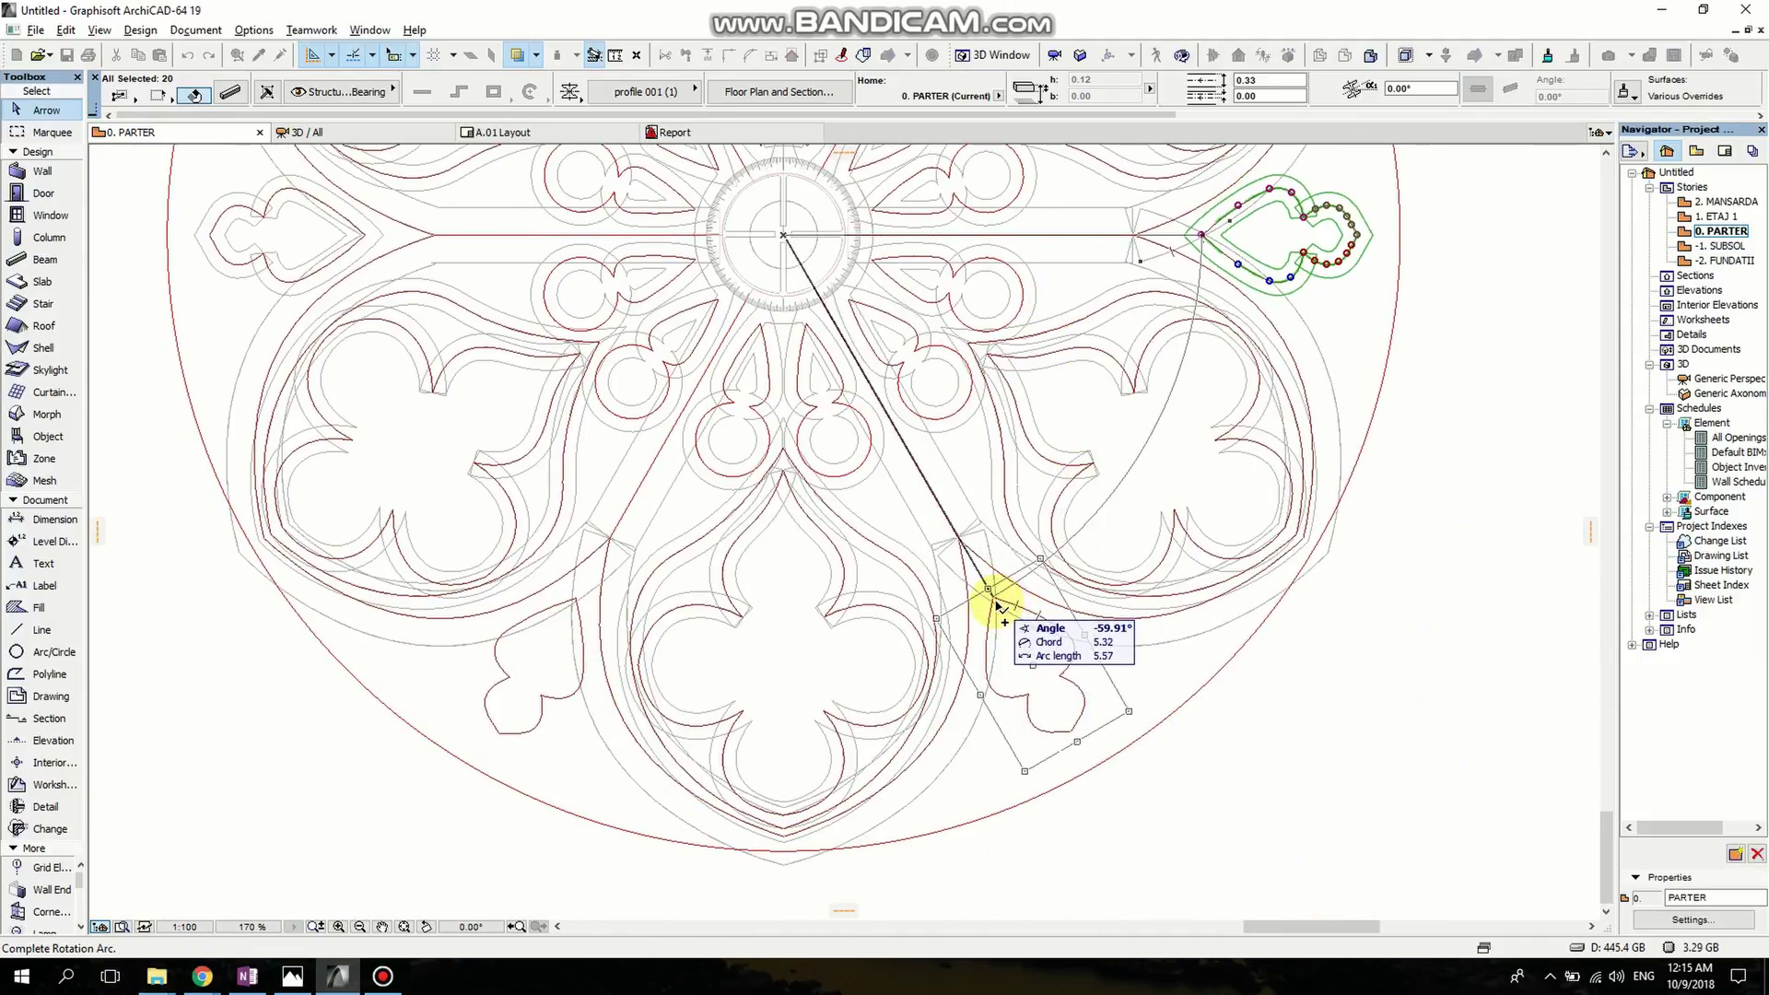
pyautogui.click(998, 603)
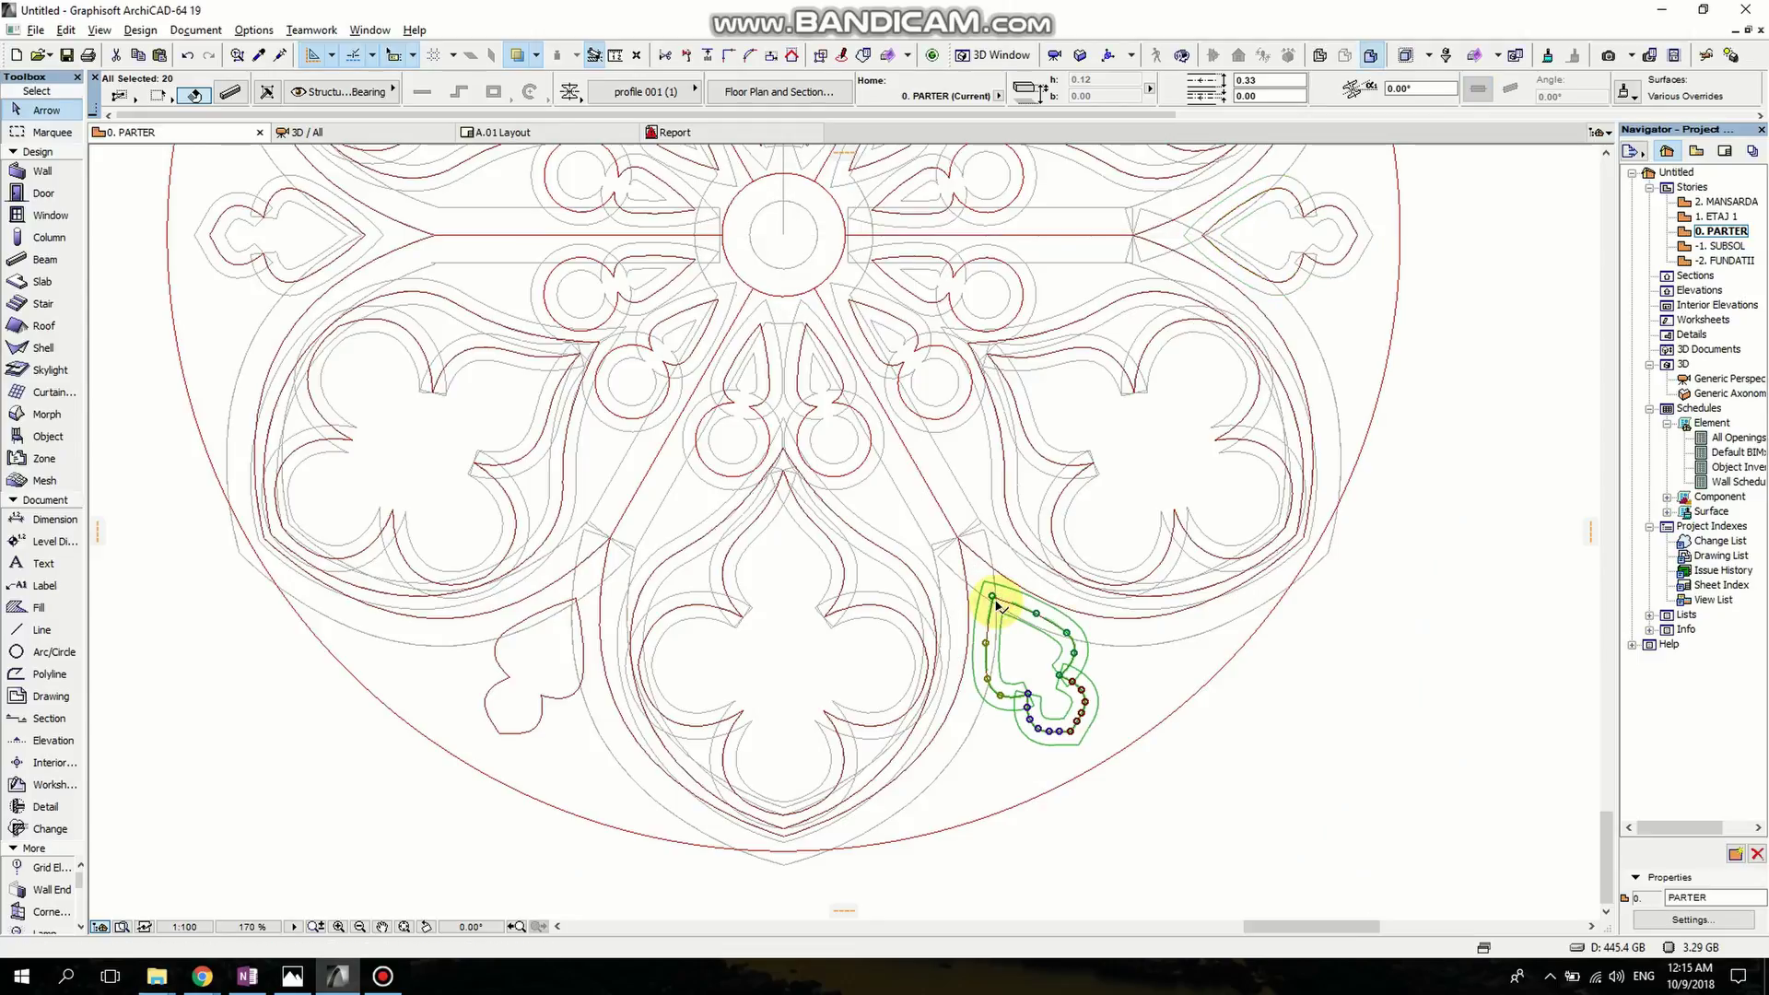
# Rotate a copy of the lower-right teardrop ornament's beams about the rose's centre onto the lower-left ornament's inner tip.
pyautogui.click(784, 235)
pyautogui.click(995, 603)
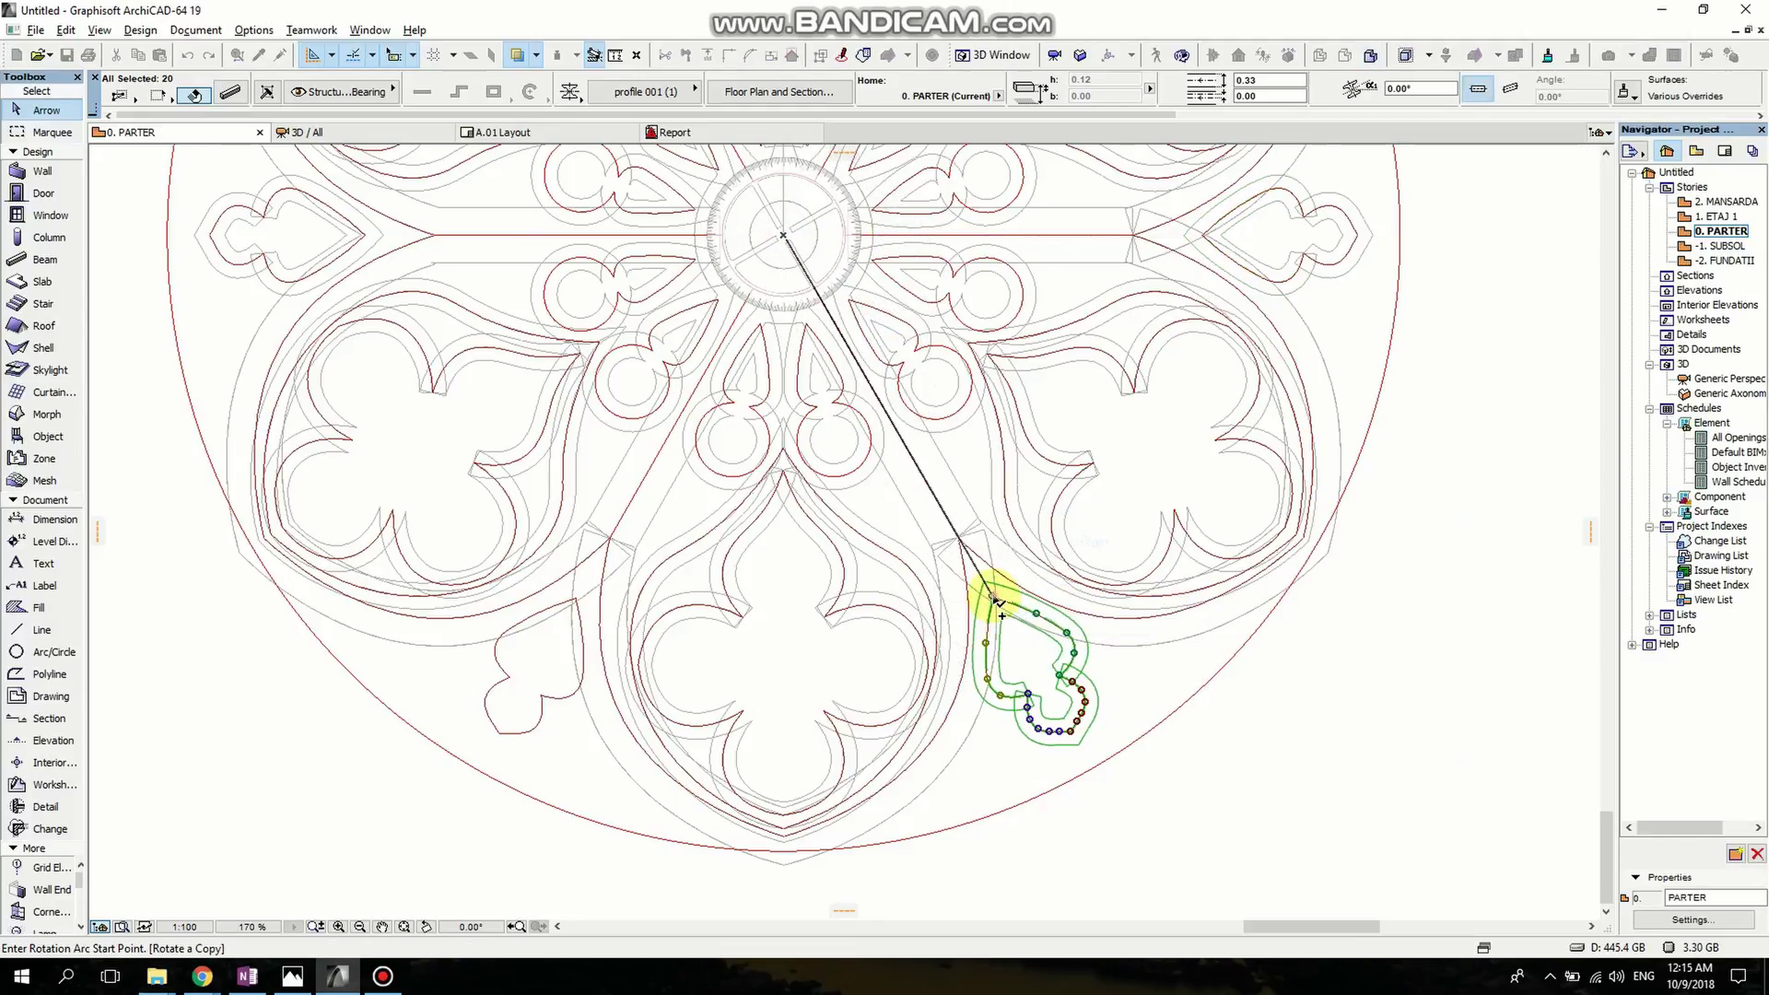
pyautogui.click(578, 603)
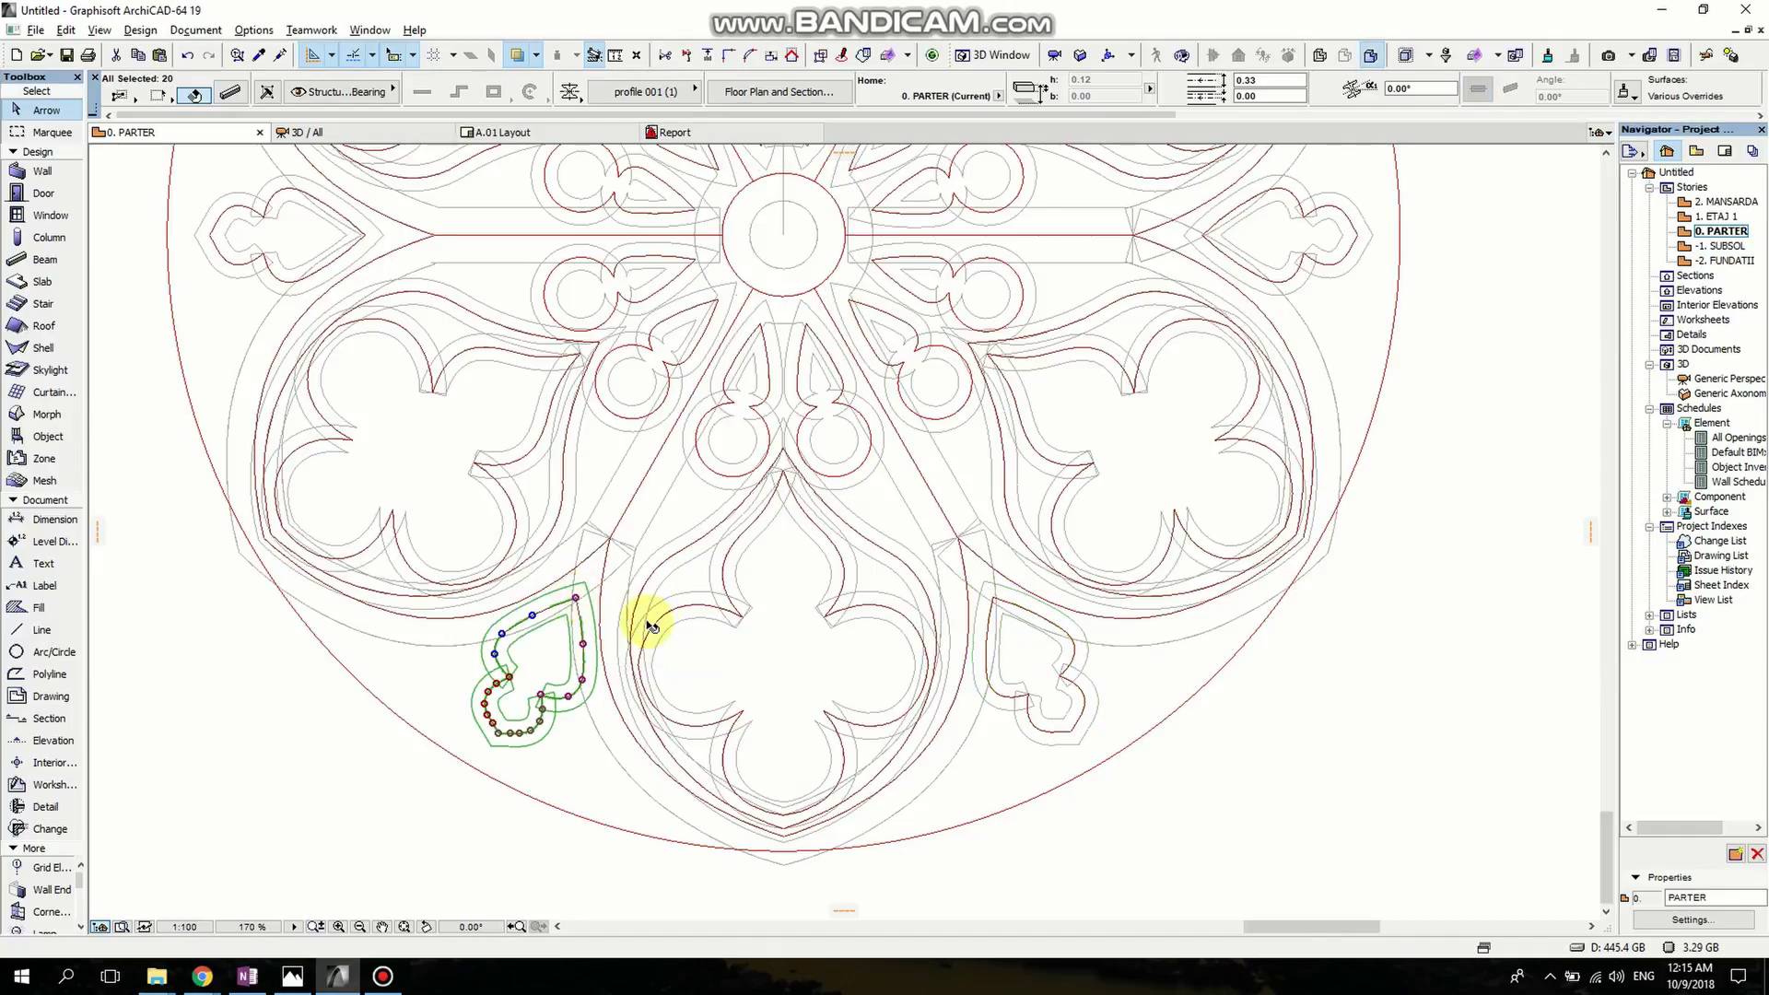
# Deselect the ornament and inspect the whole rose window's tracery in the generic 3D perspective.
pyautogui.scroll(-5, 967, 604)
pyautogui.press('Escape')
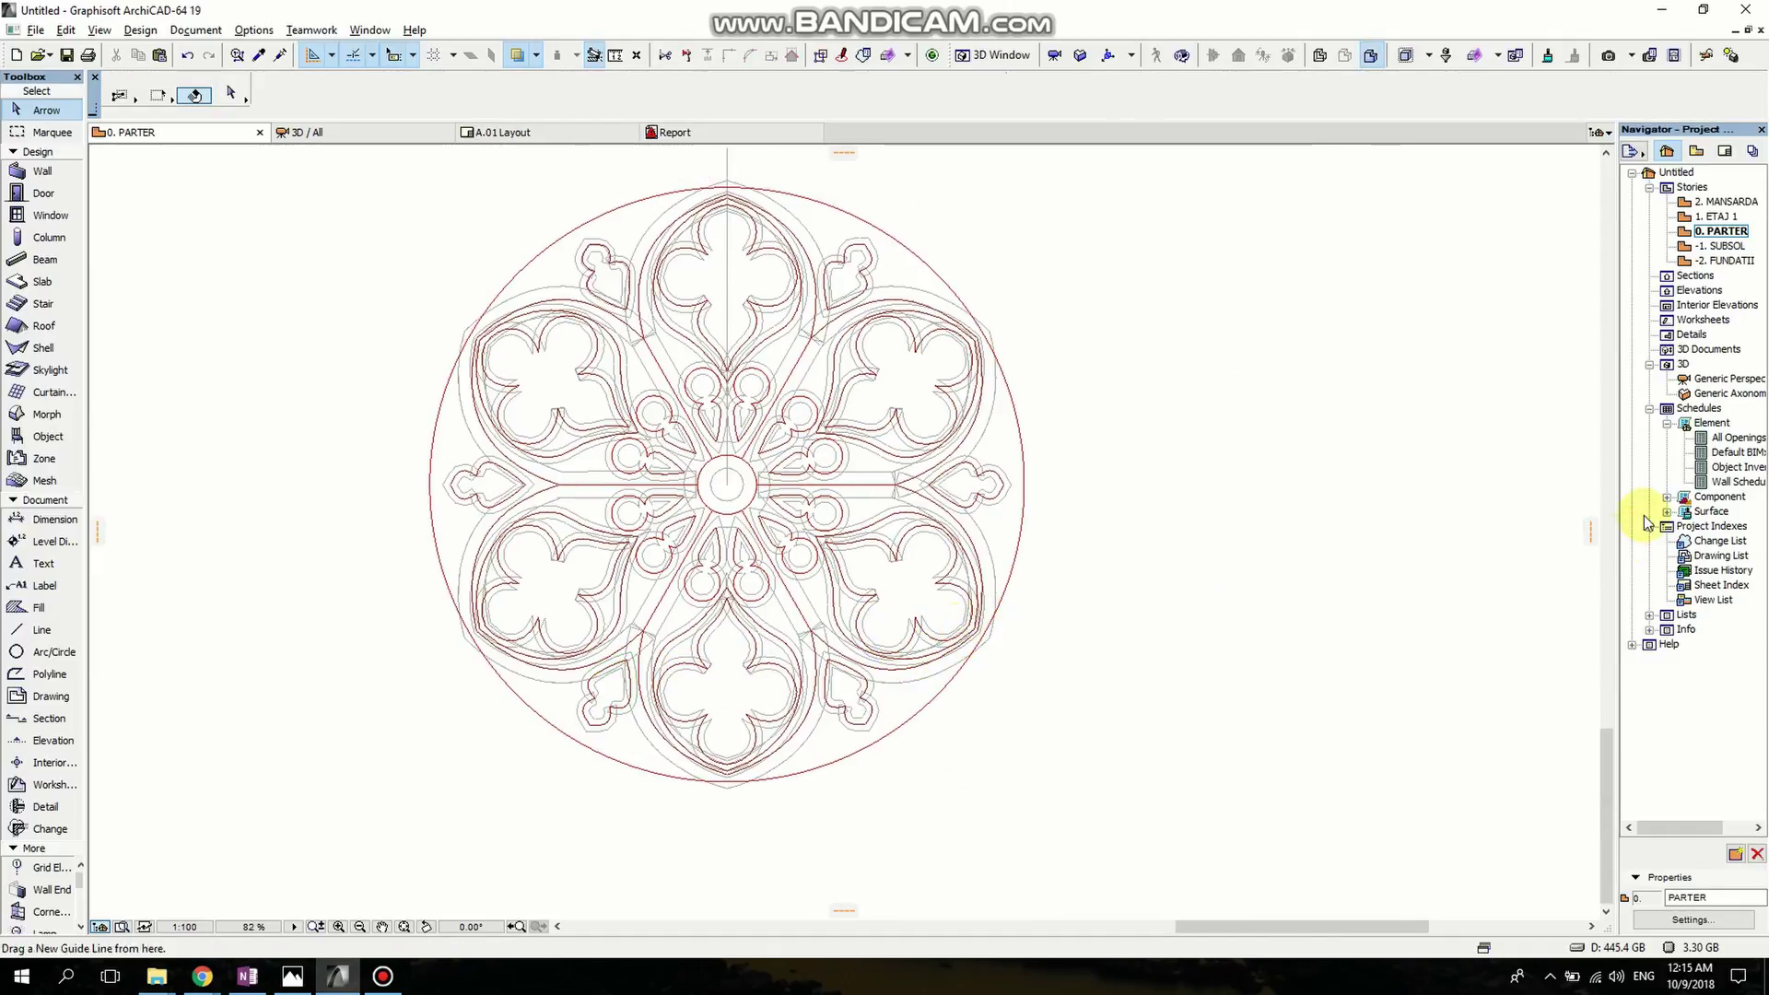
pyautogui.doubleClick(1729, 386)
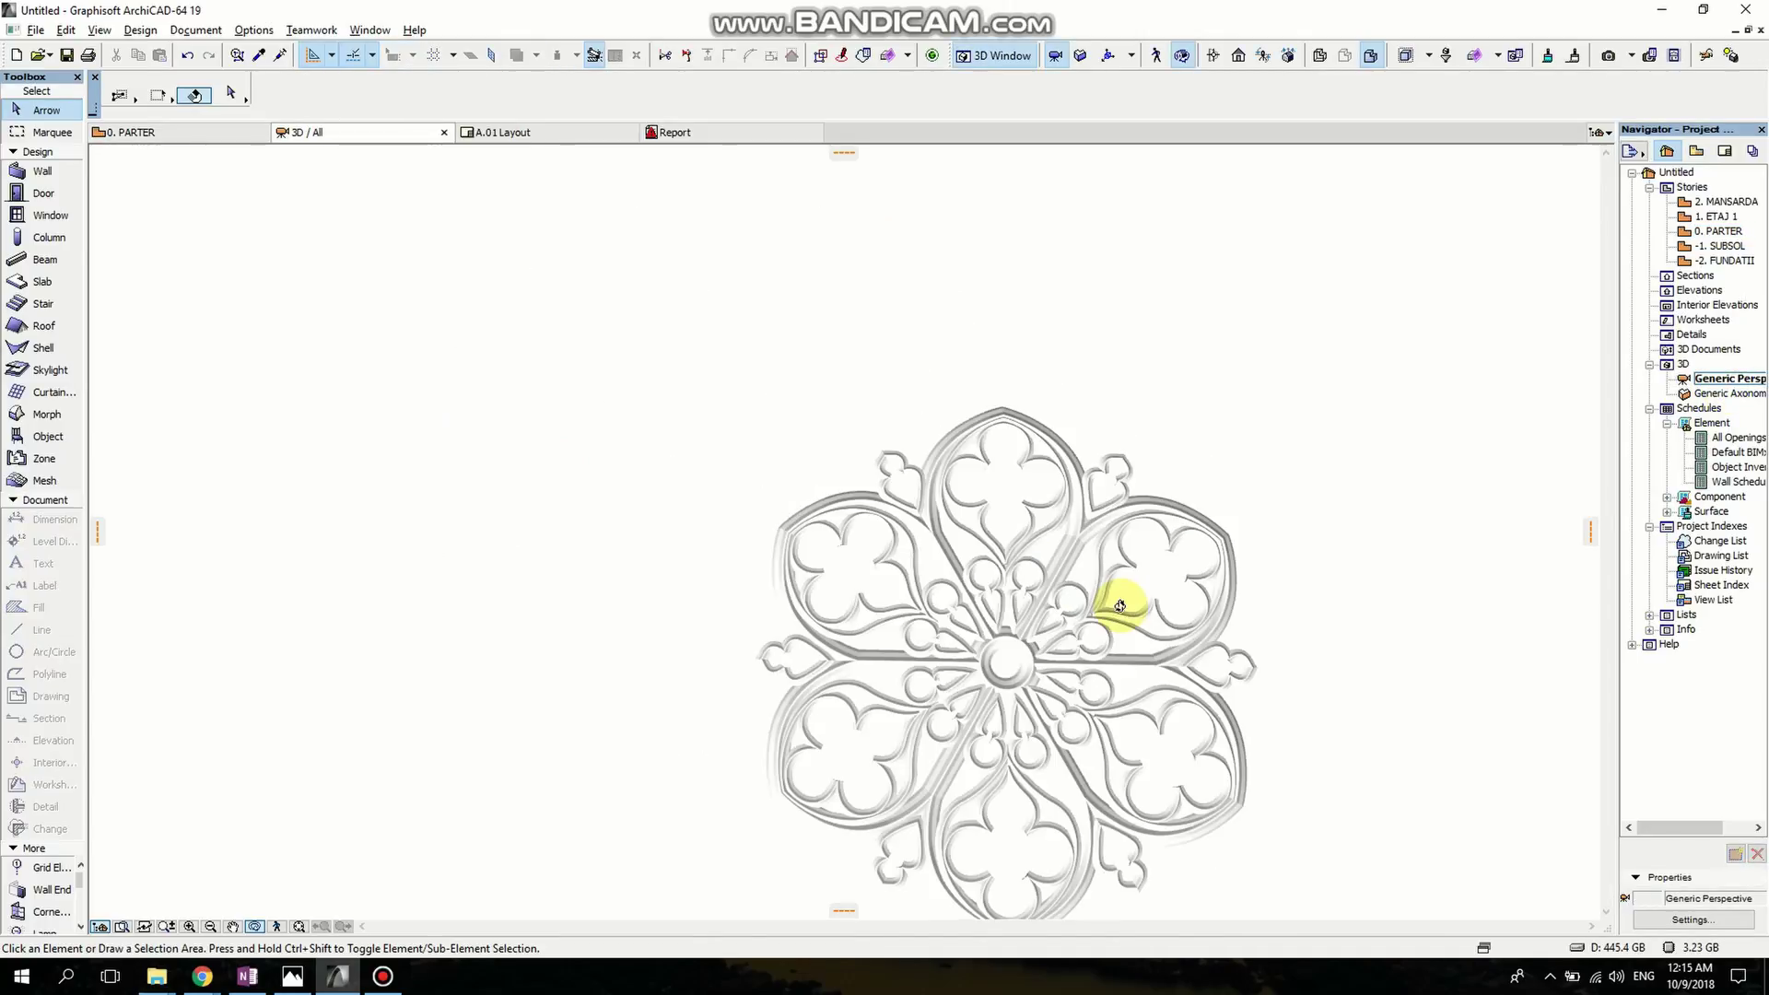
pyautogui.moveTo(977, 536); pyautogui.dragTo(956, 528, button='middle')
pyautogui.scroll(2, 865, 572)
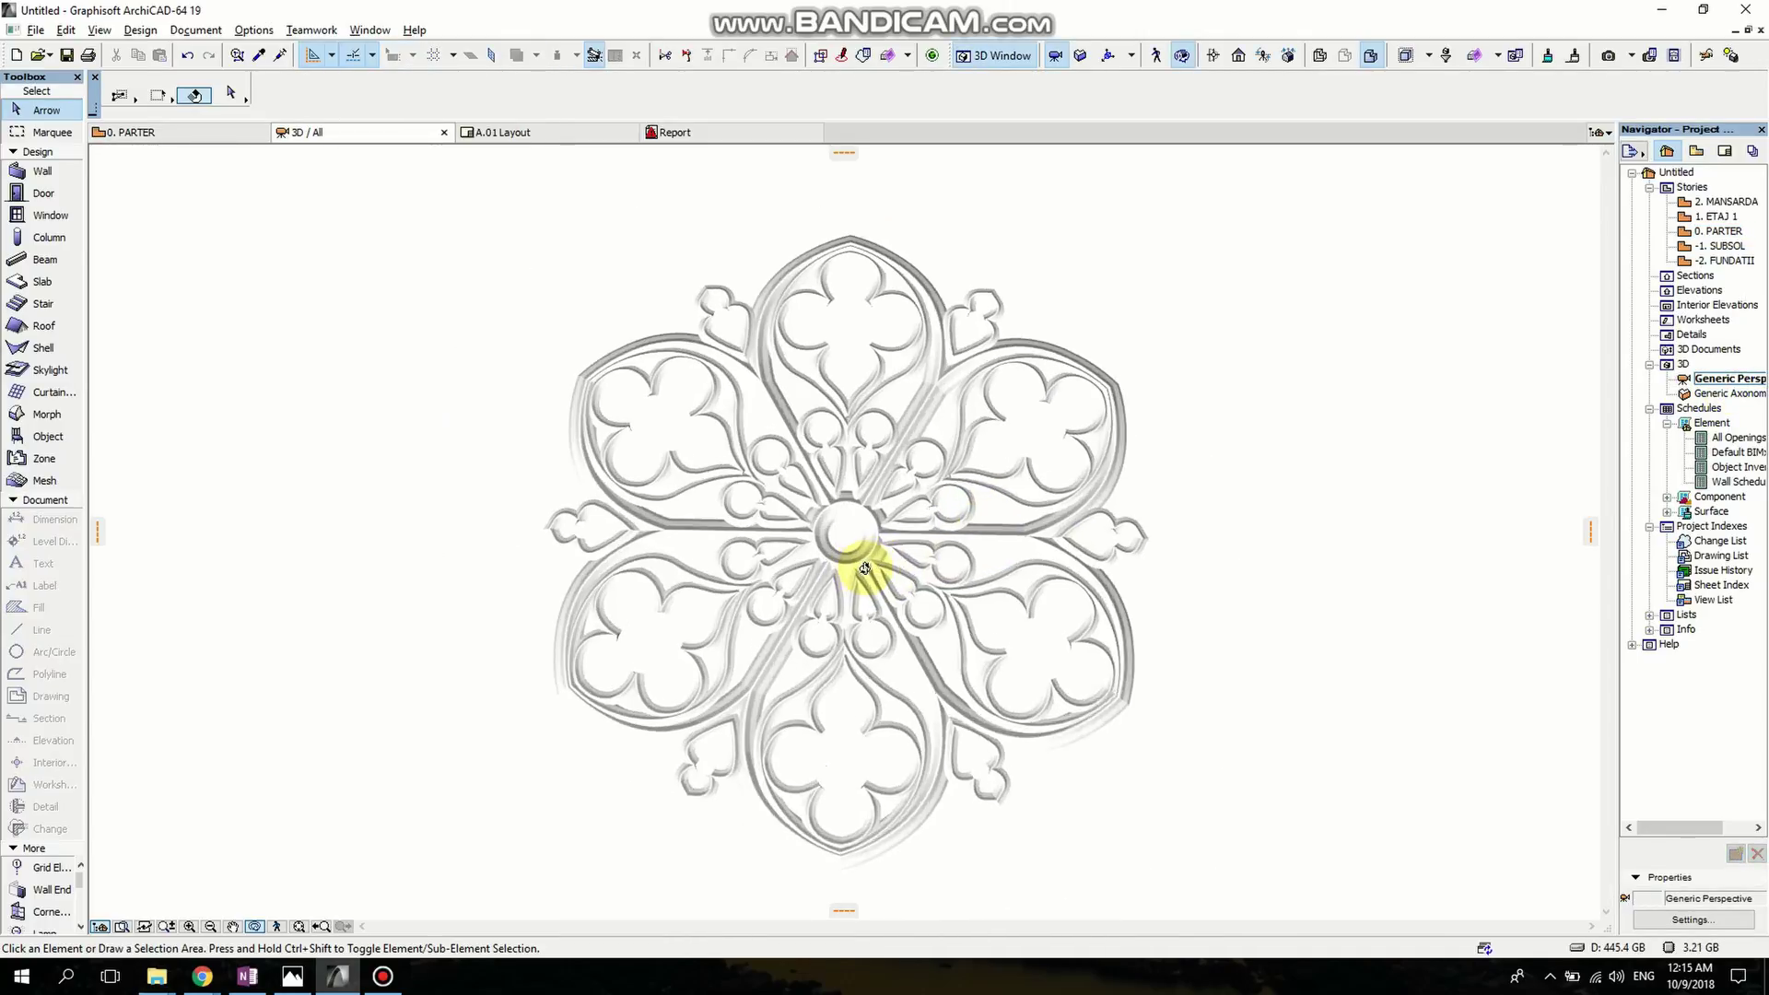
pyautogui.moveTo(1004, 702); pyautogui.dragTo(947, 636)
# Draw a rectangular slab enclosing the whole rose window on the 0. PARTER floor plan.
pyautogui.doubleClick(1715, 232)
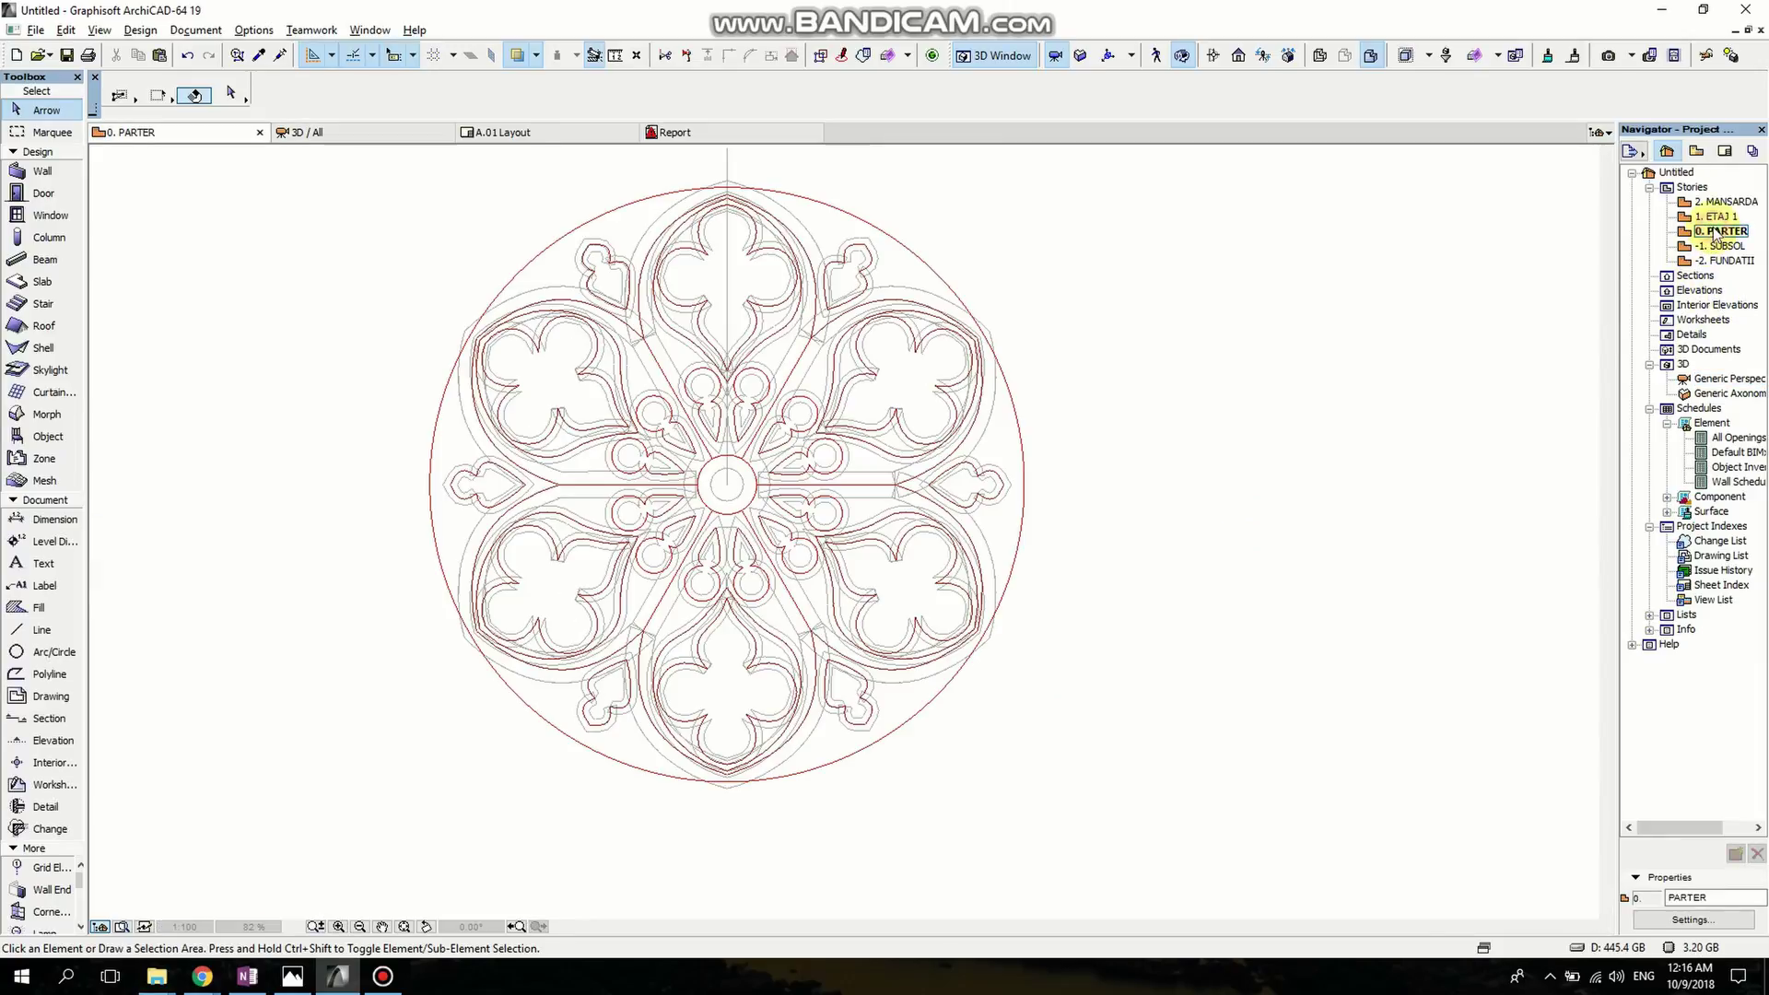
pyautogui.click(42, 281)
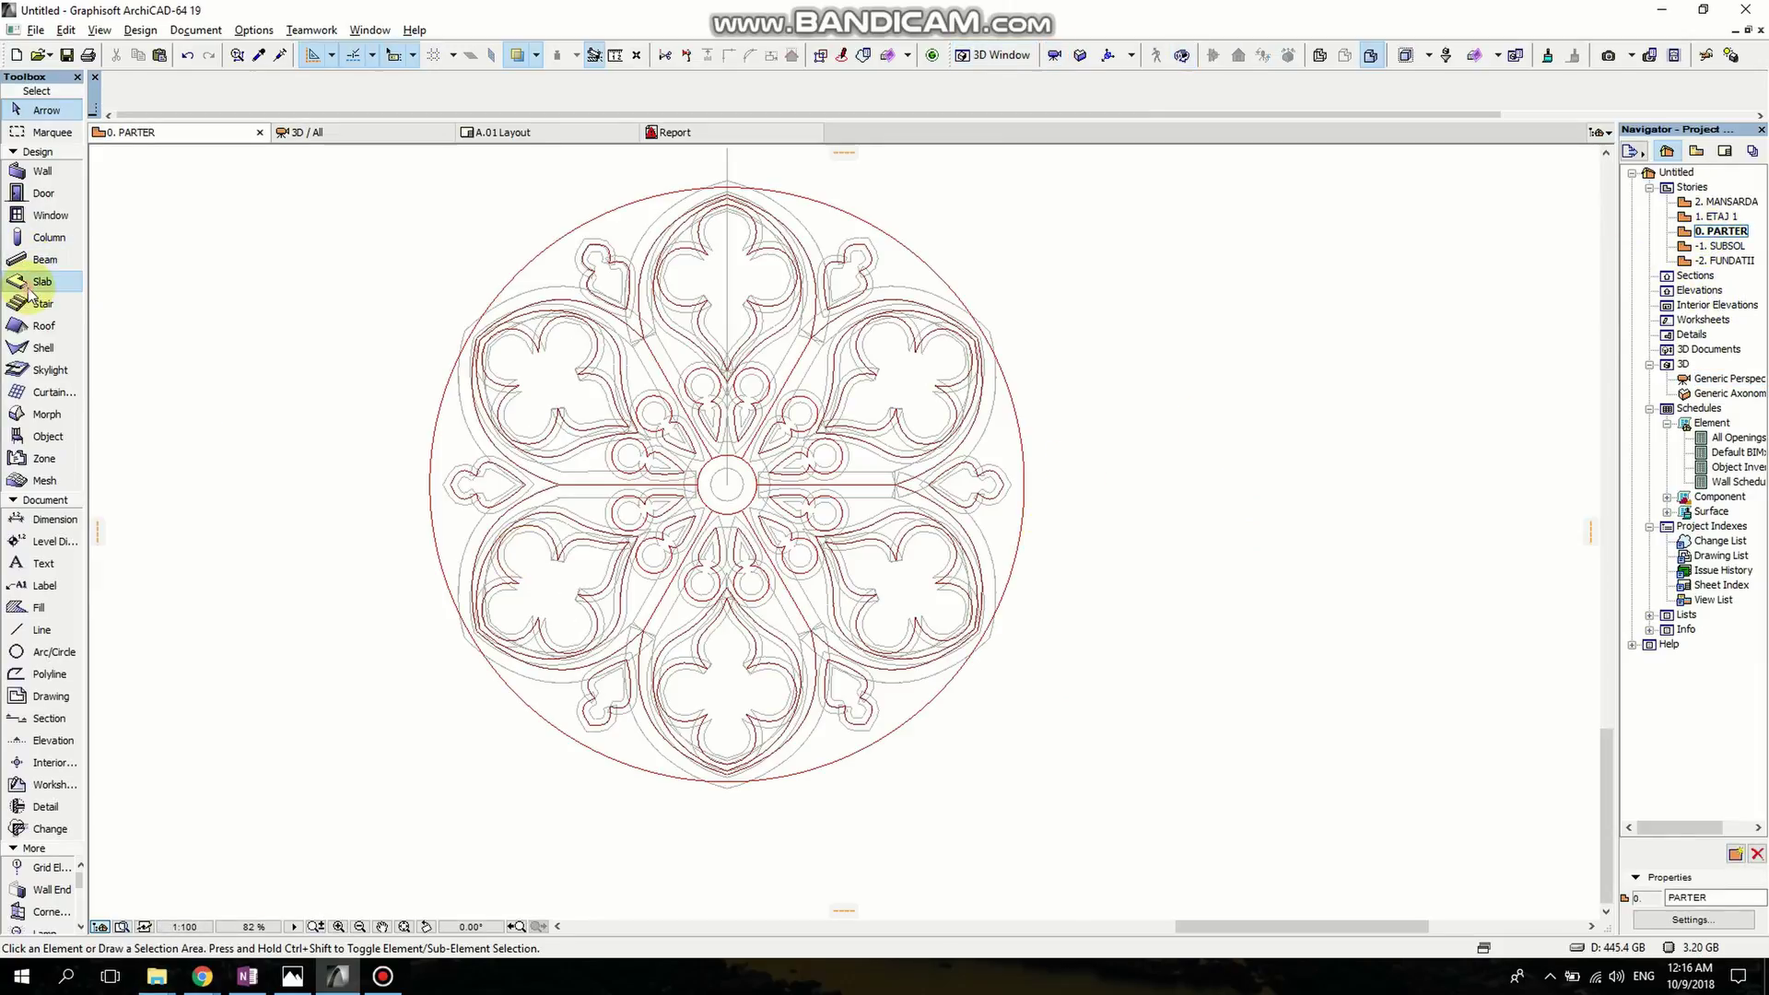
pyautogui.scroll(-3, 451, 396)
pyautogui.click(353, 236)
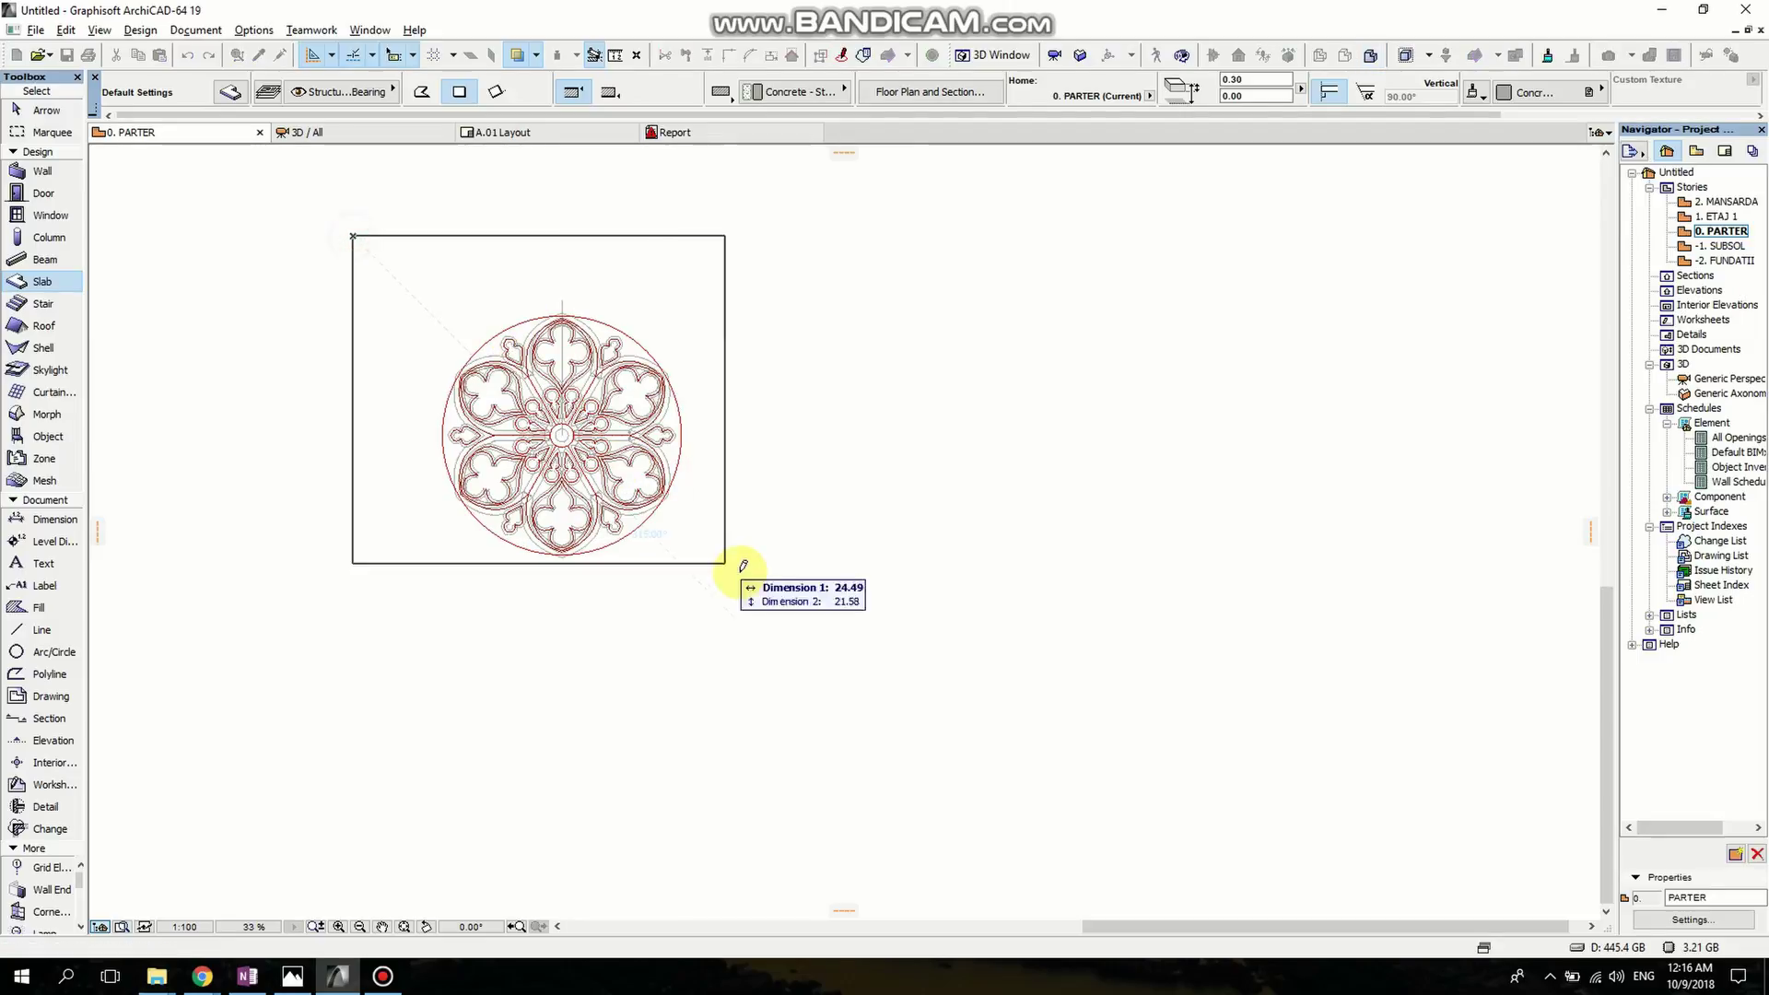
pyautogui.click(802, 623)
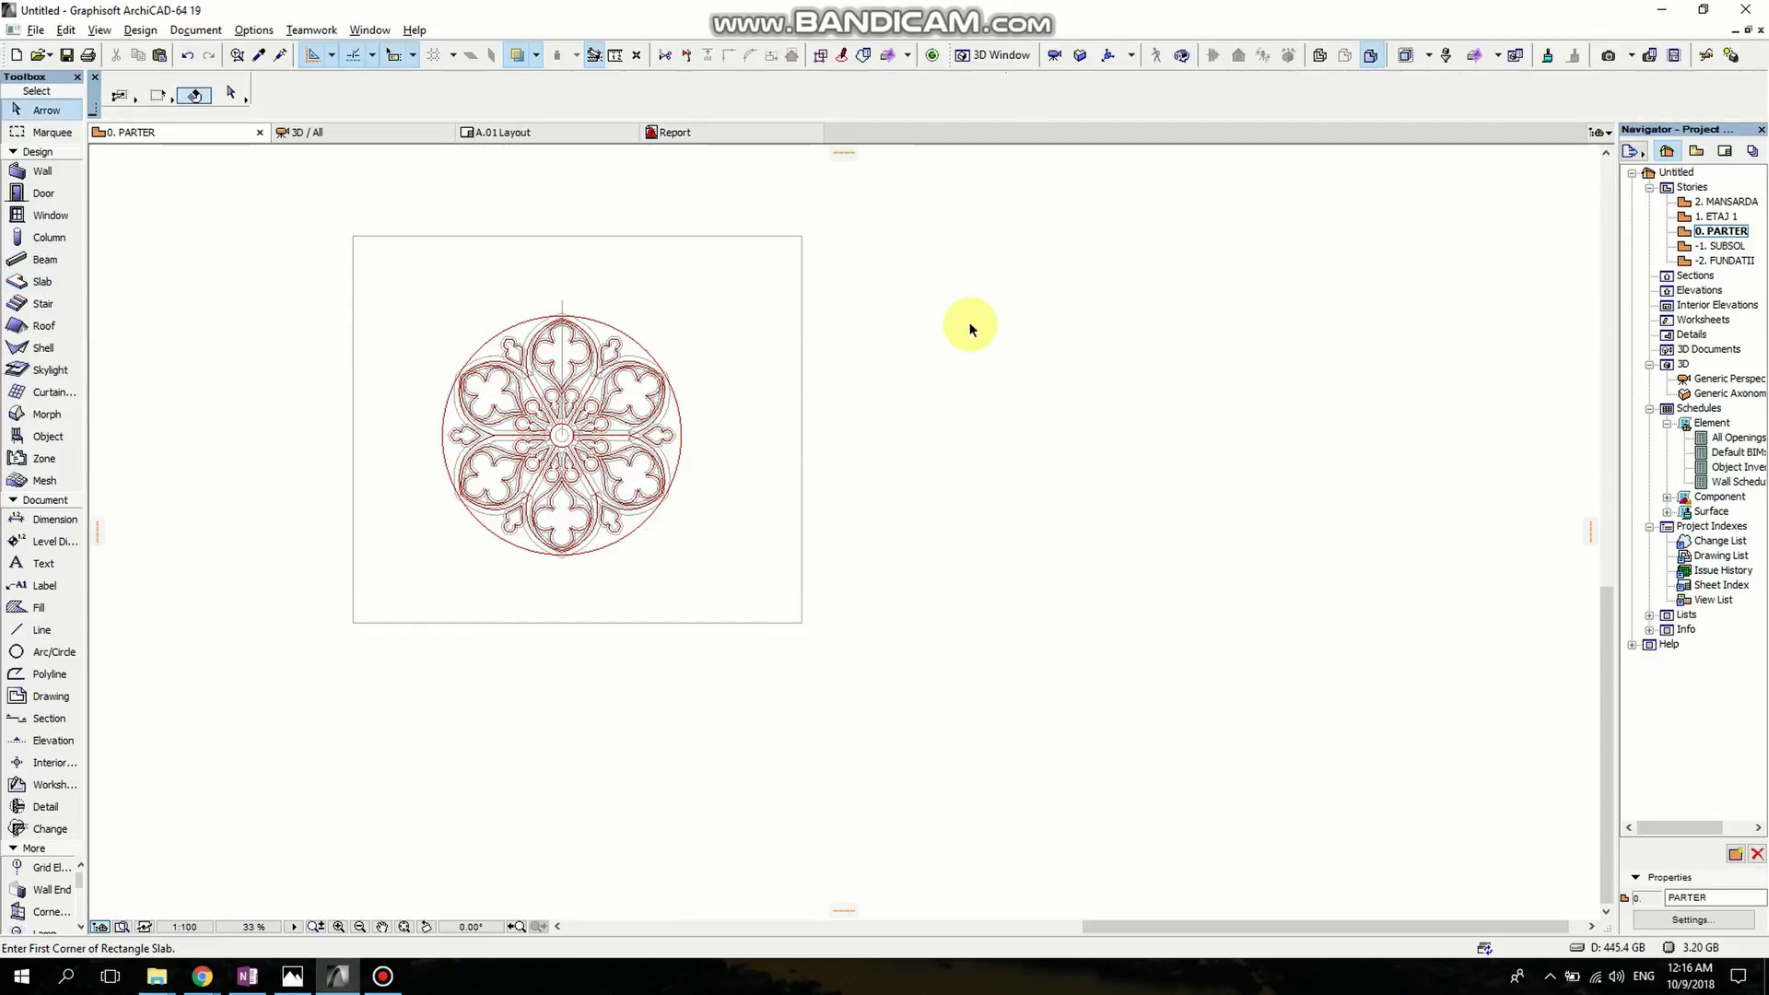
# Set the slab's surface to Stone - Marble Pink.
pyautogui.click(793, 280)
pyautogui.click(1530, 93)
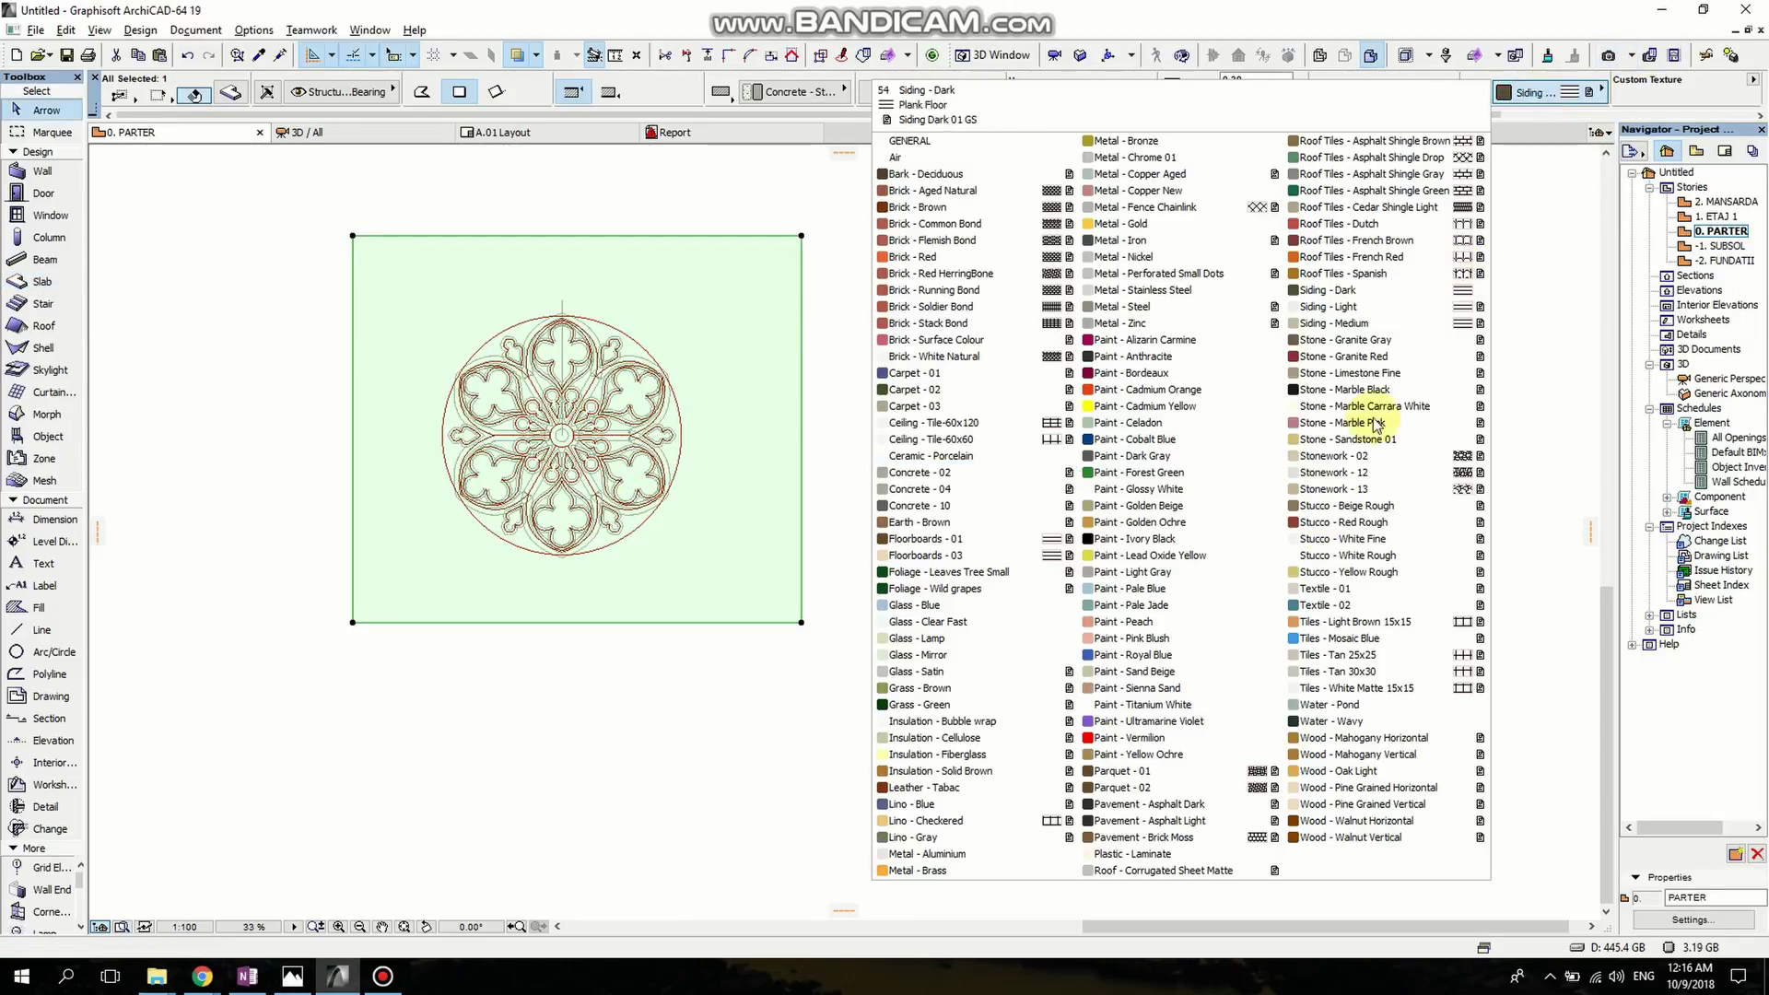
pyautogui.click(1305, 423)
pyautogui.click(1424, 459)
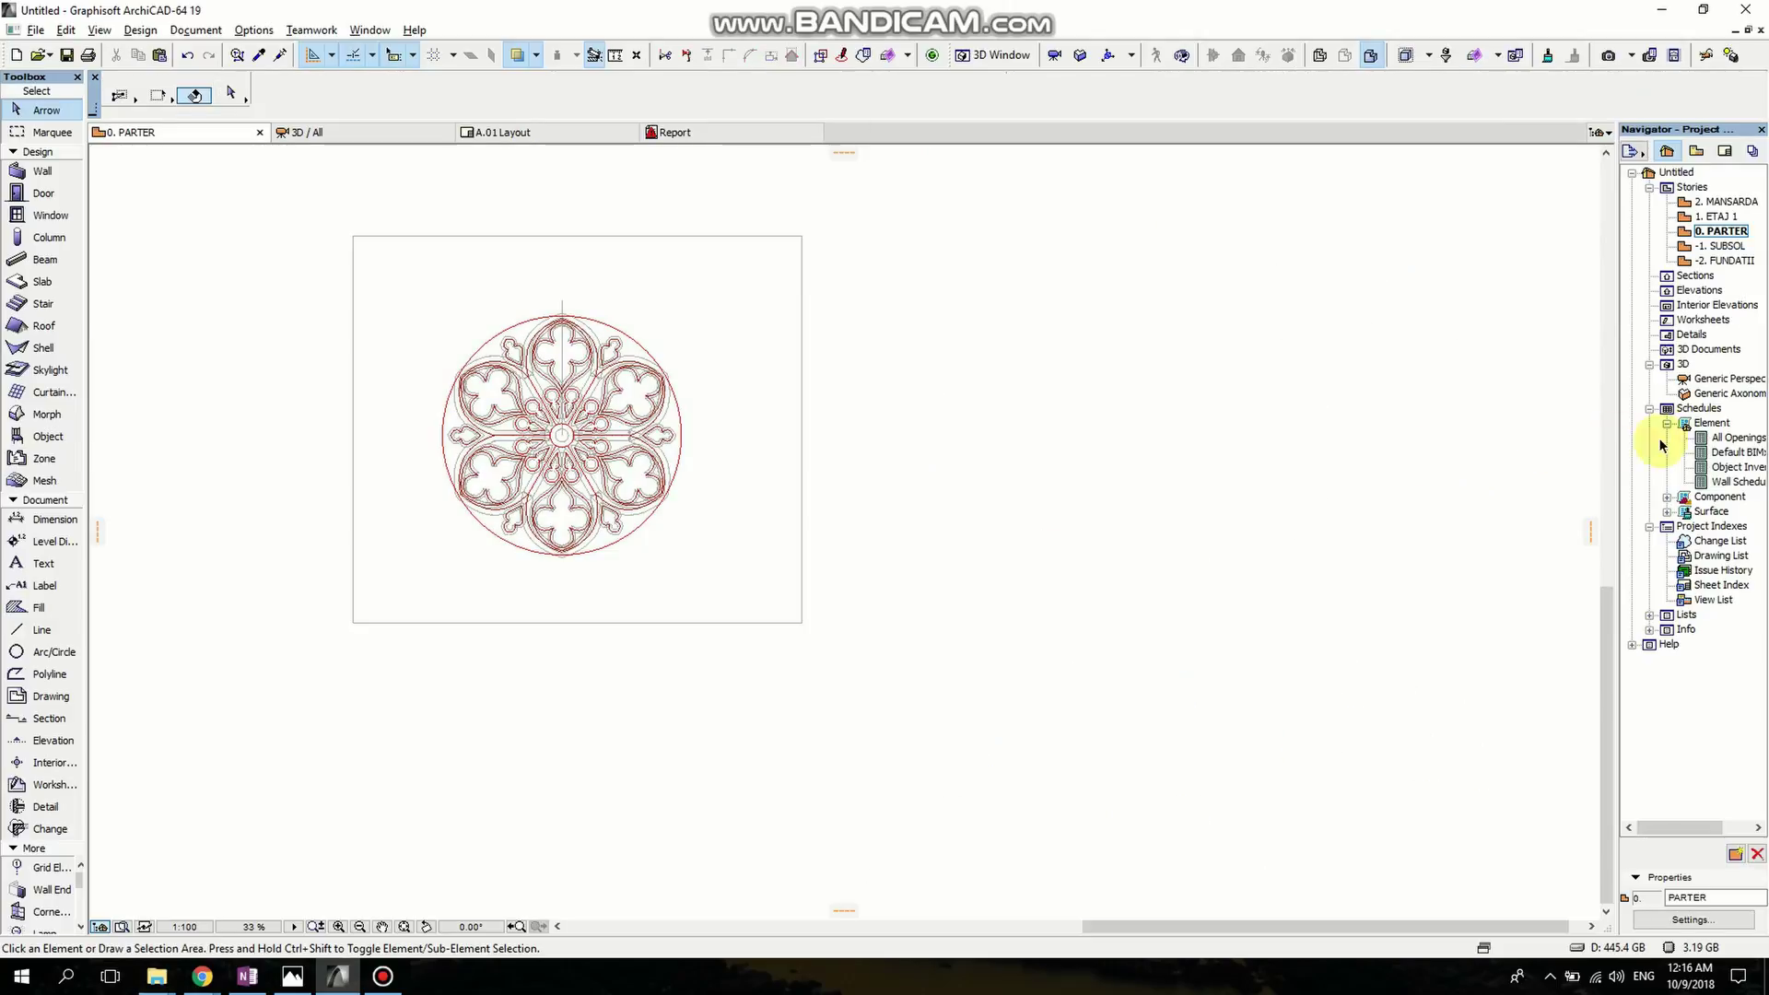
# Set the backing slab's surface to Paint - Golden Ochre in the generic 3D perspective and deselect it.
pyautogui.doubleClick(1719, 380)
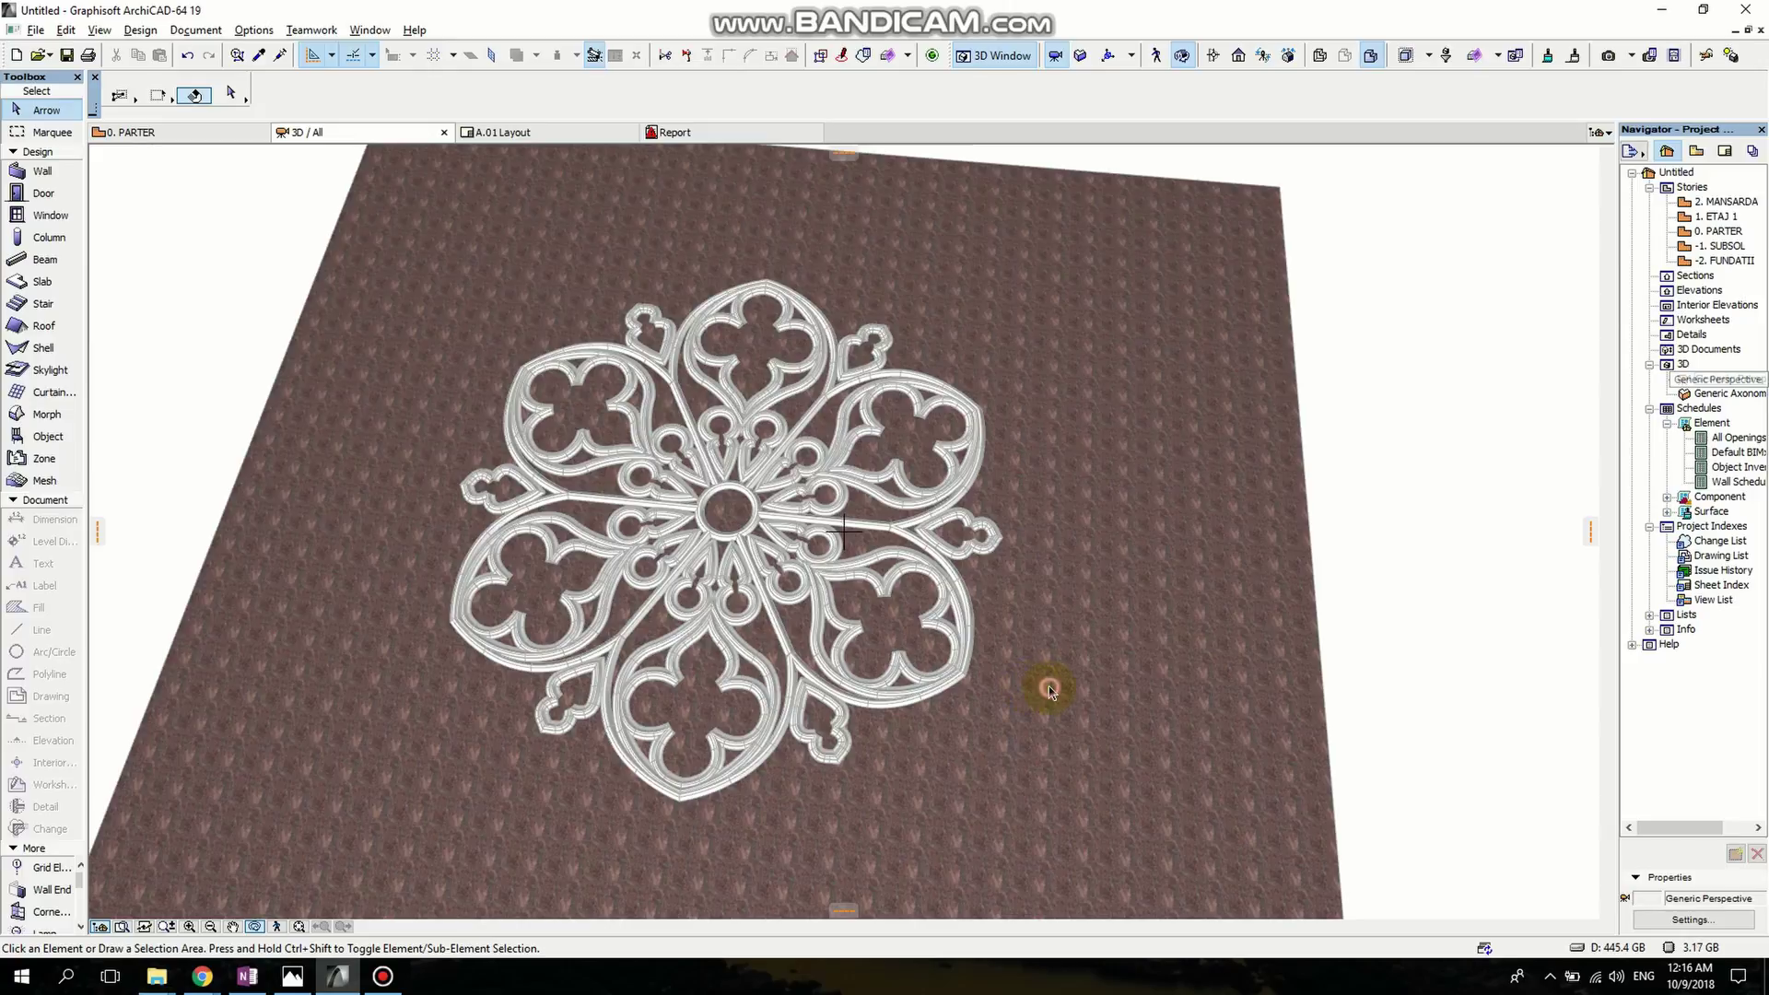
pyautogui.click(1244, 394)
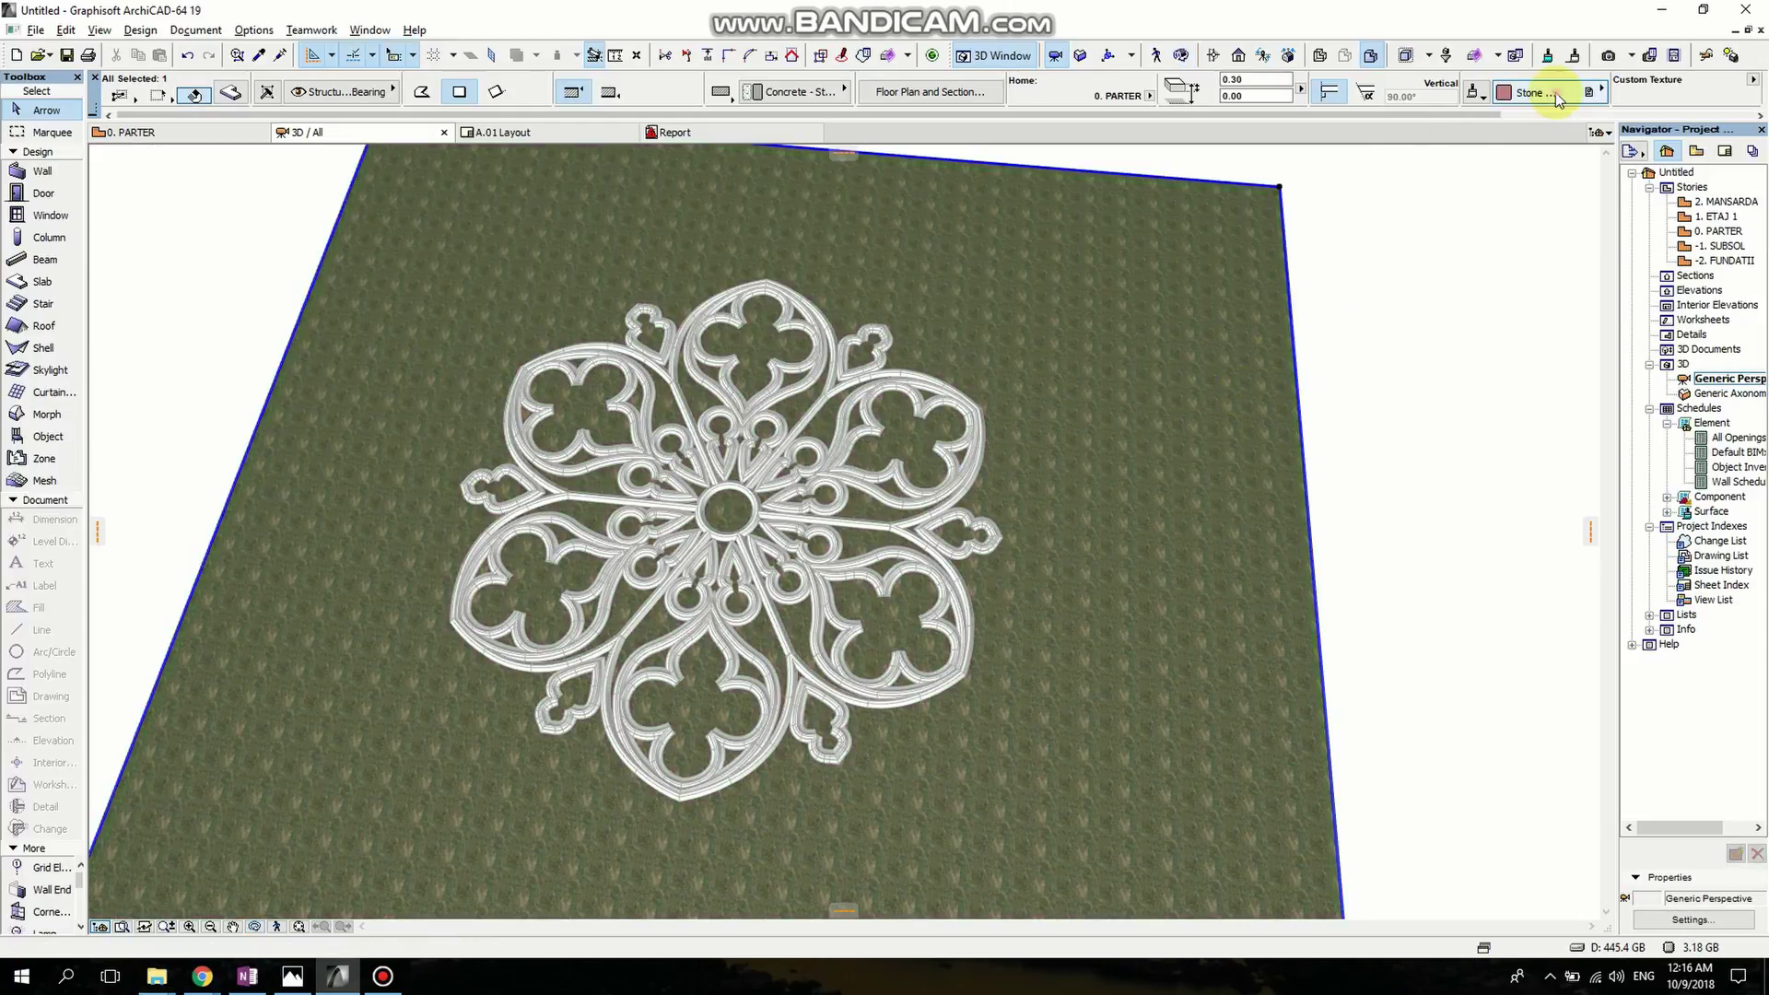
pyautogui.click(1555, 92)
pyautogui.click(1126, 523)
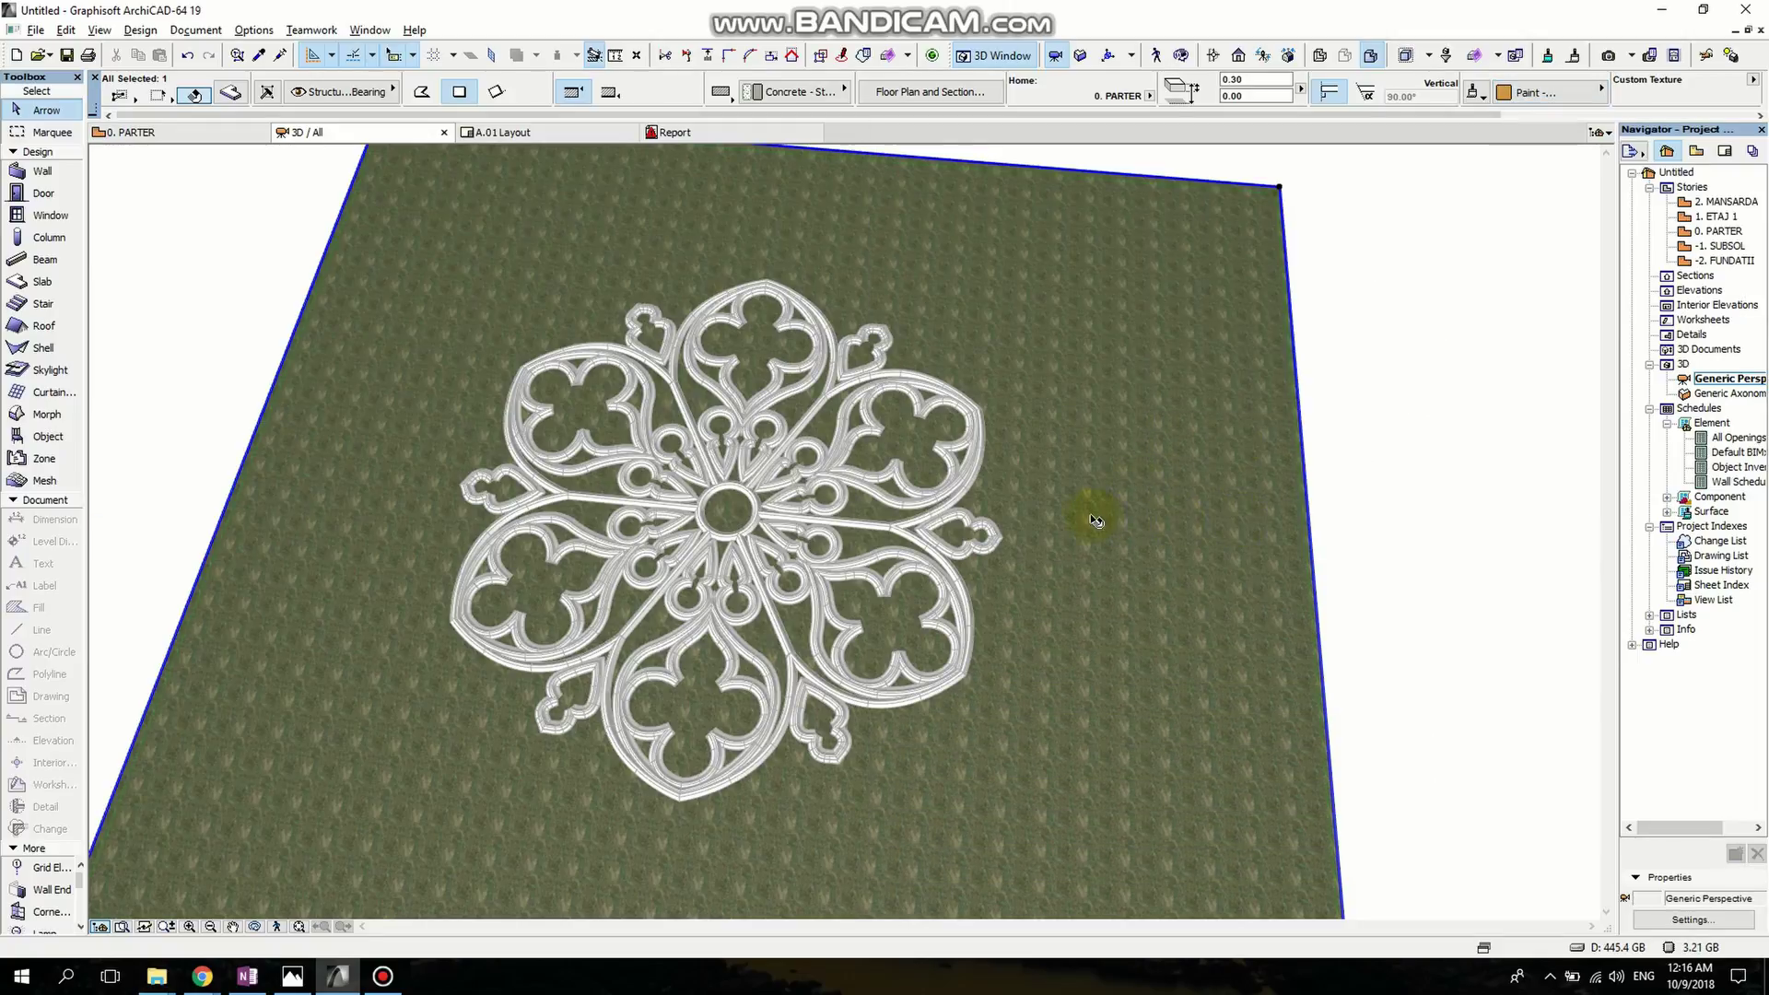
pyautogui.click(1476, 97)
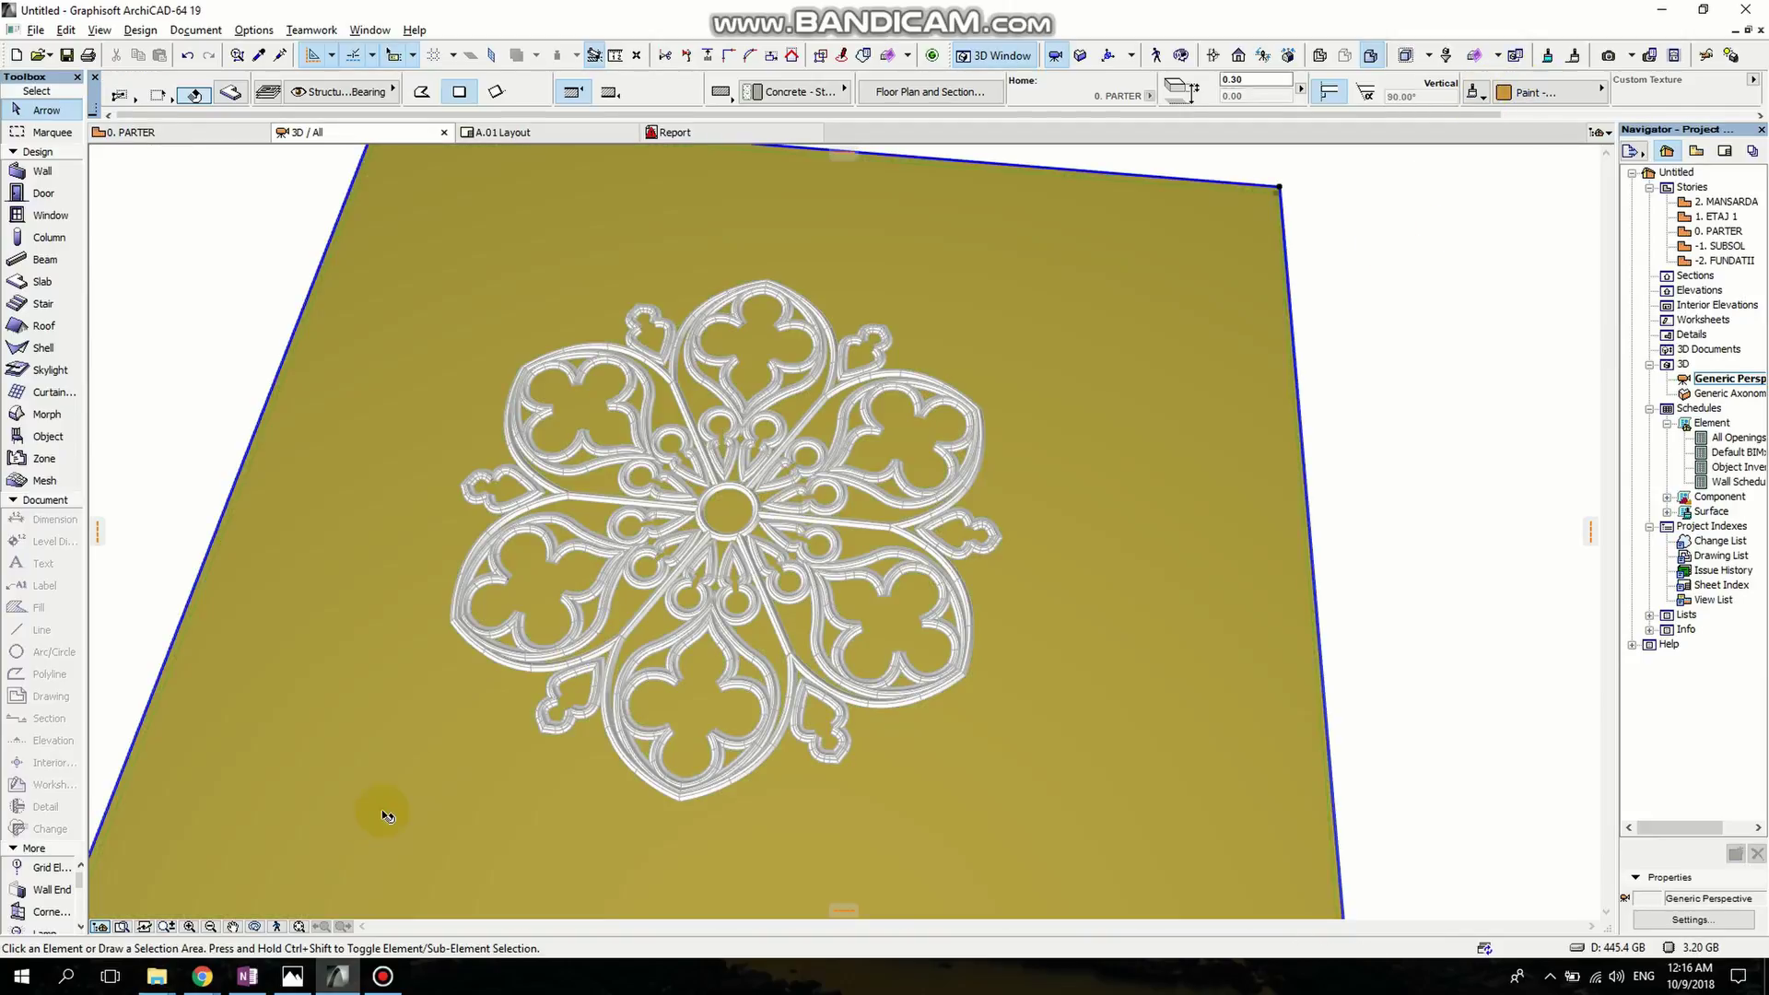
pyautogui.press('Escape')
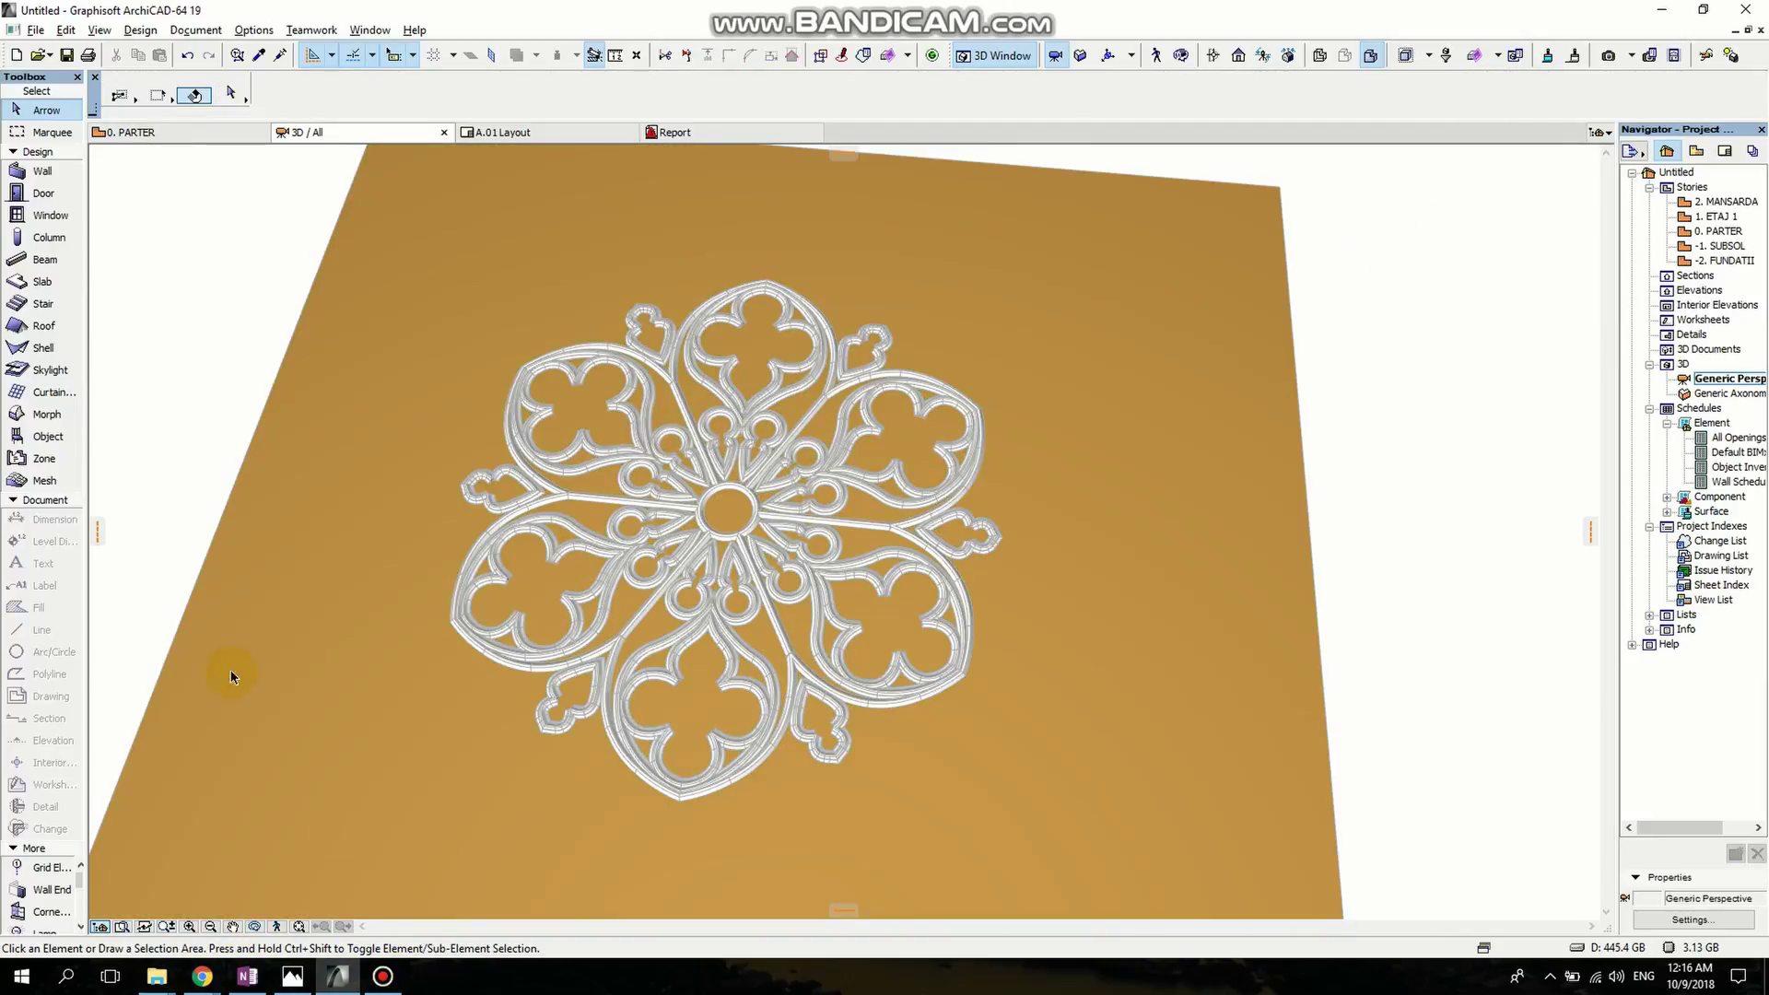
# Examine the finished rose window's tracery against the backing slab in 3D, from several angles and close up.
pyautogui.click(255, 927)
pyautogui.moveTo(323, 793); pyautogui.dragTo(697, 721)
pyautogui.scroll(6, 697, 721)
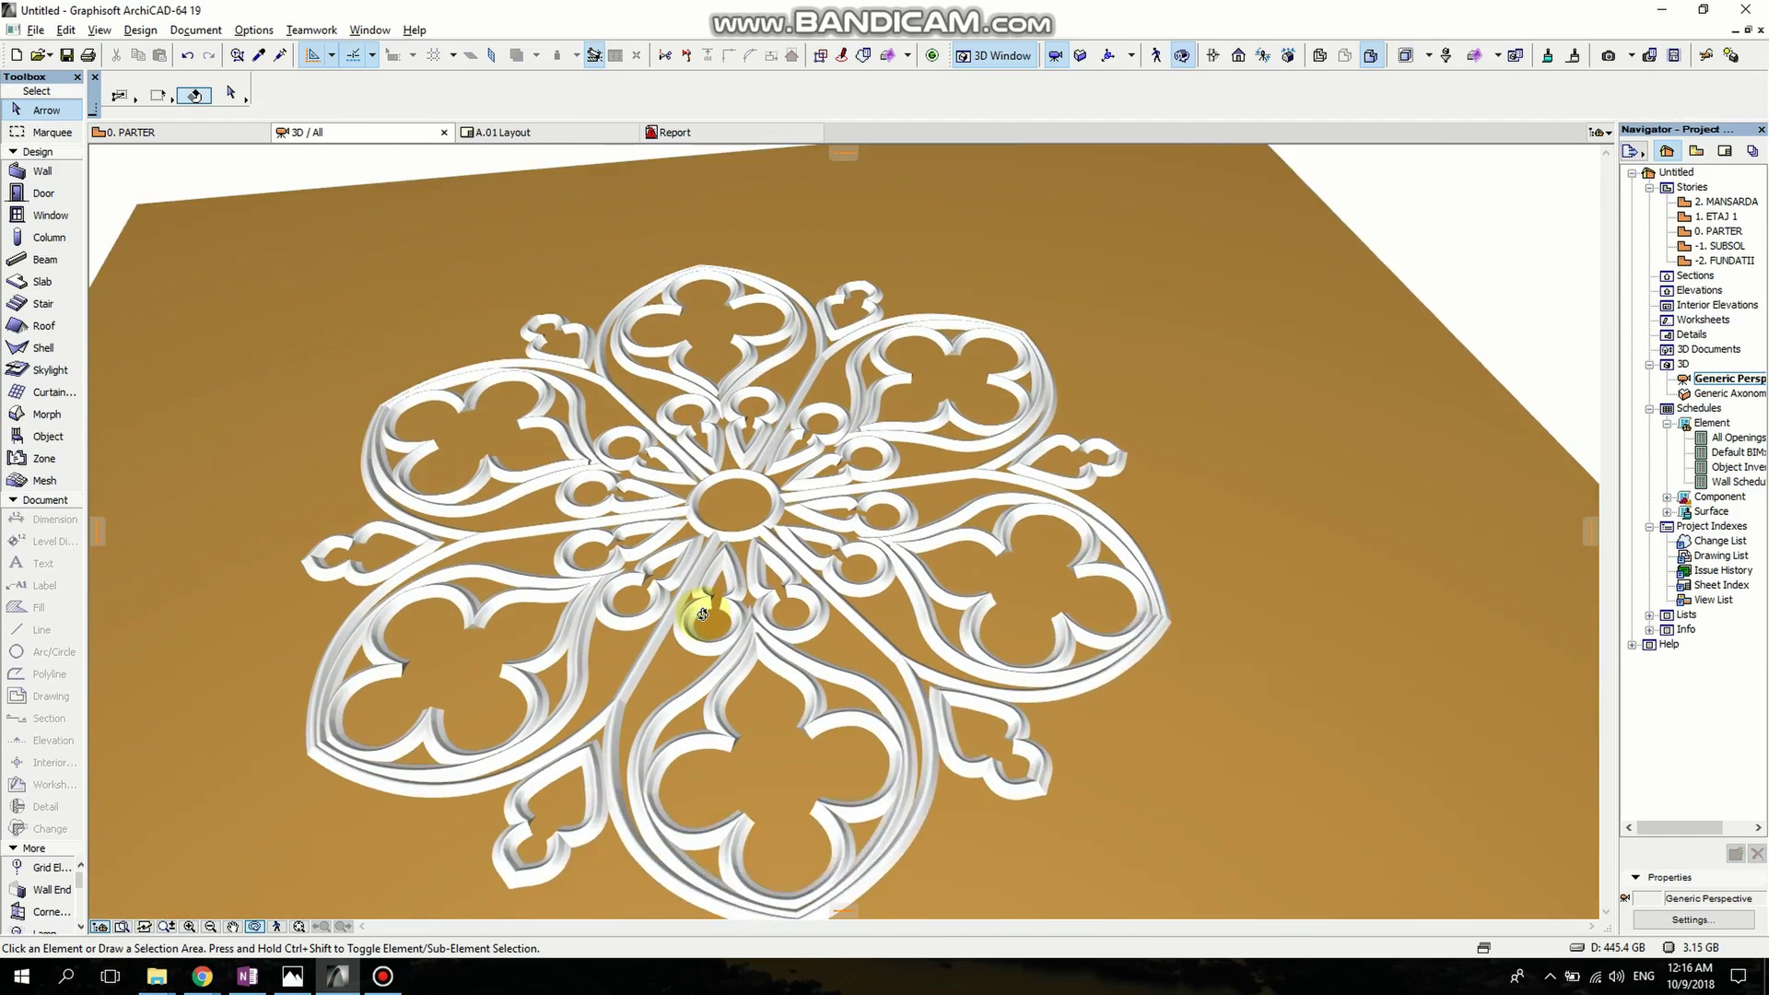
pyautogui.moveTo(794, 531); pyautogui.dragTo(679, 652)
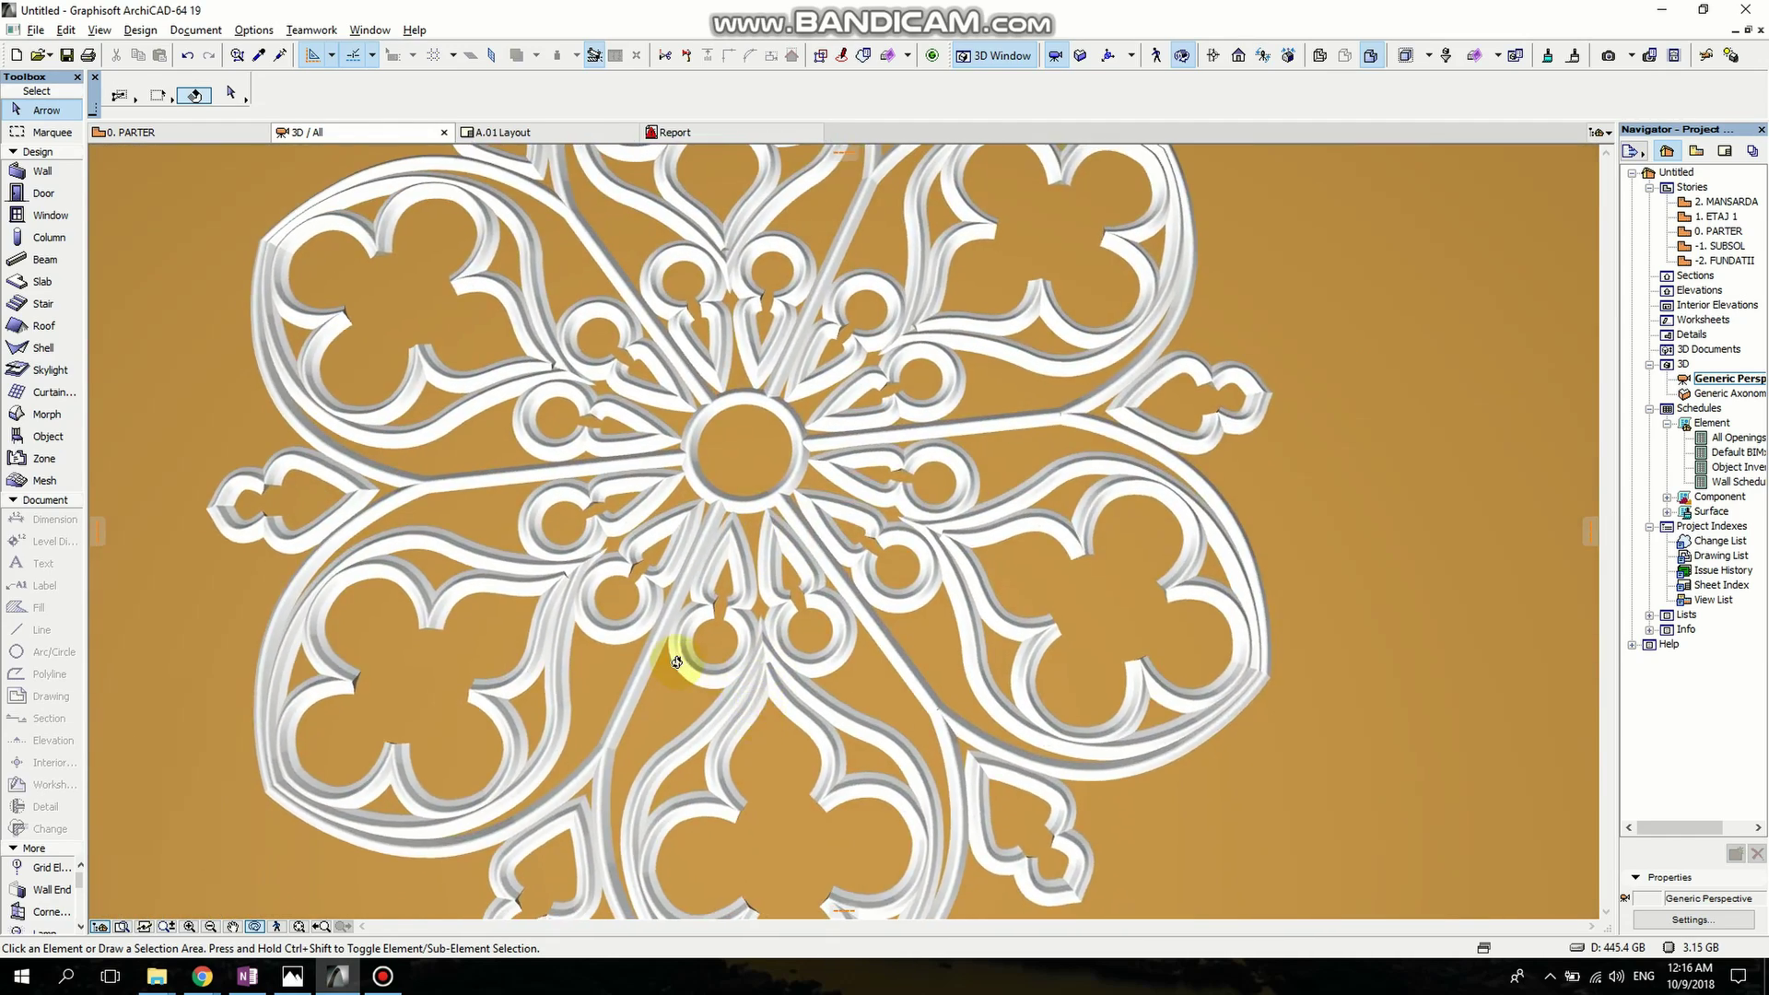
pyautogui.scroll(-6, 666, 648)
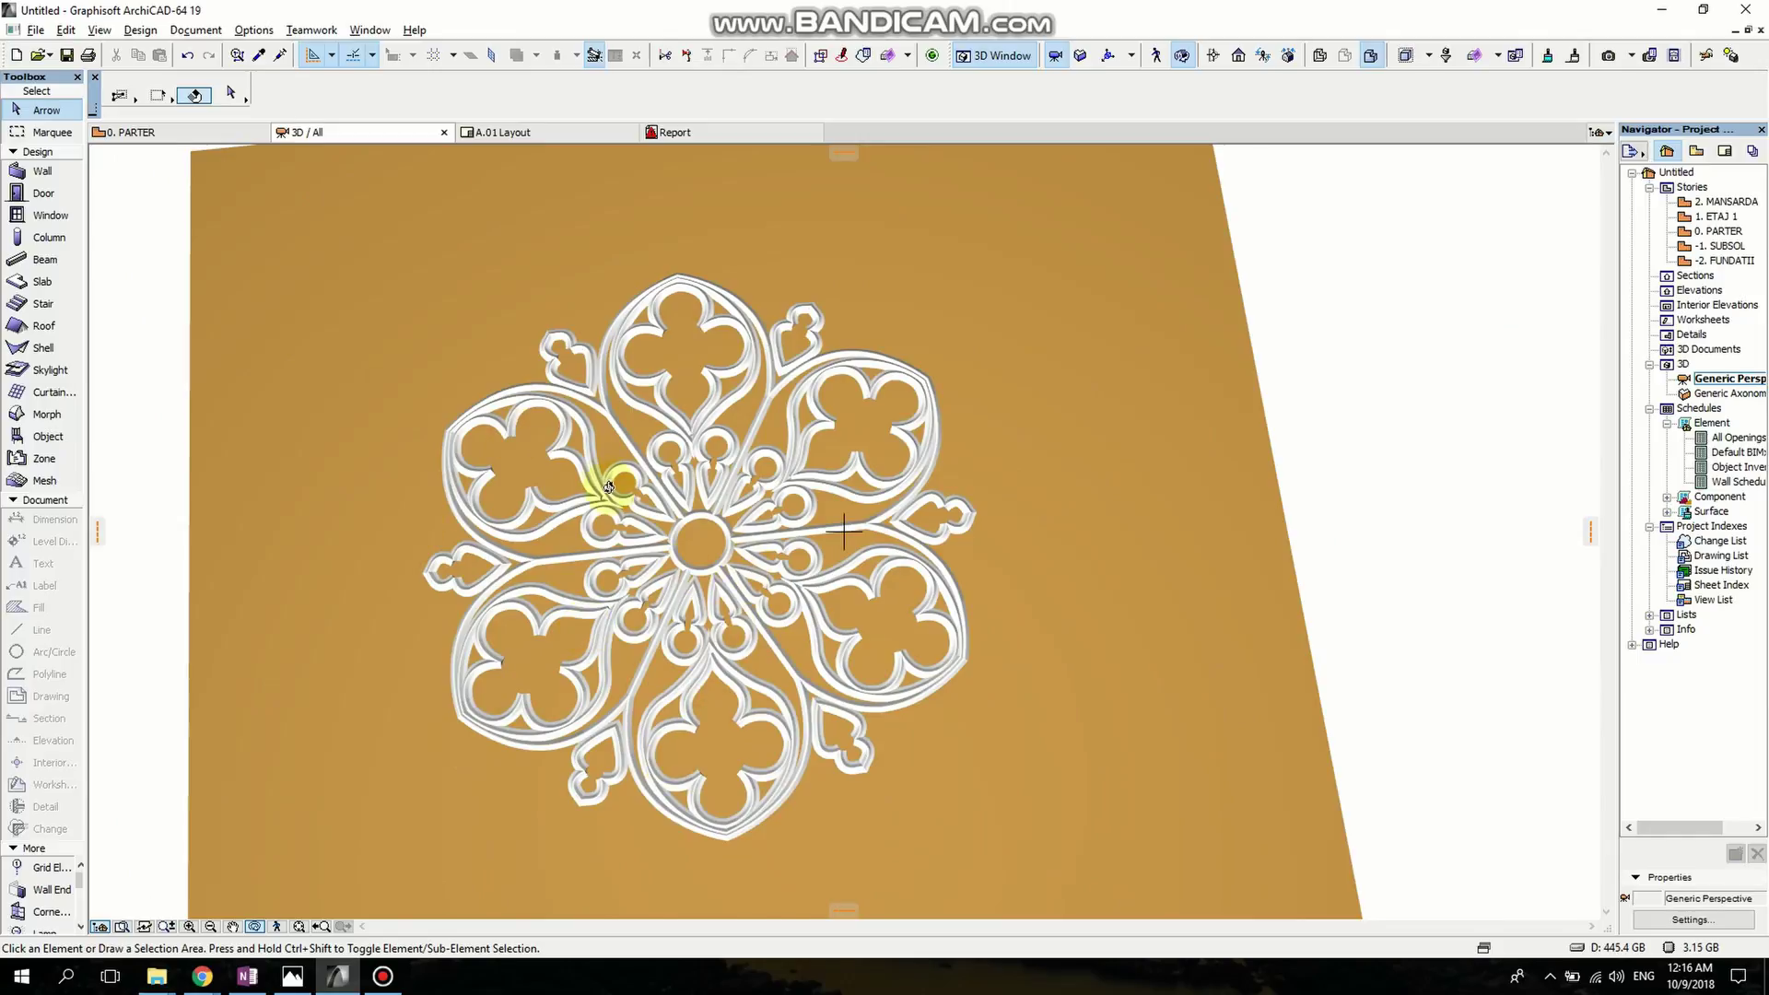
pyautogui.scroll(3, 608, 486)
pyautogui.scroll(2, 590, 466)
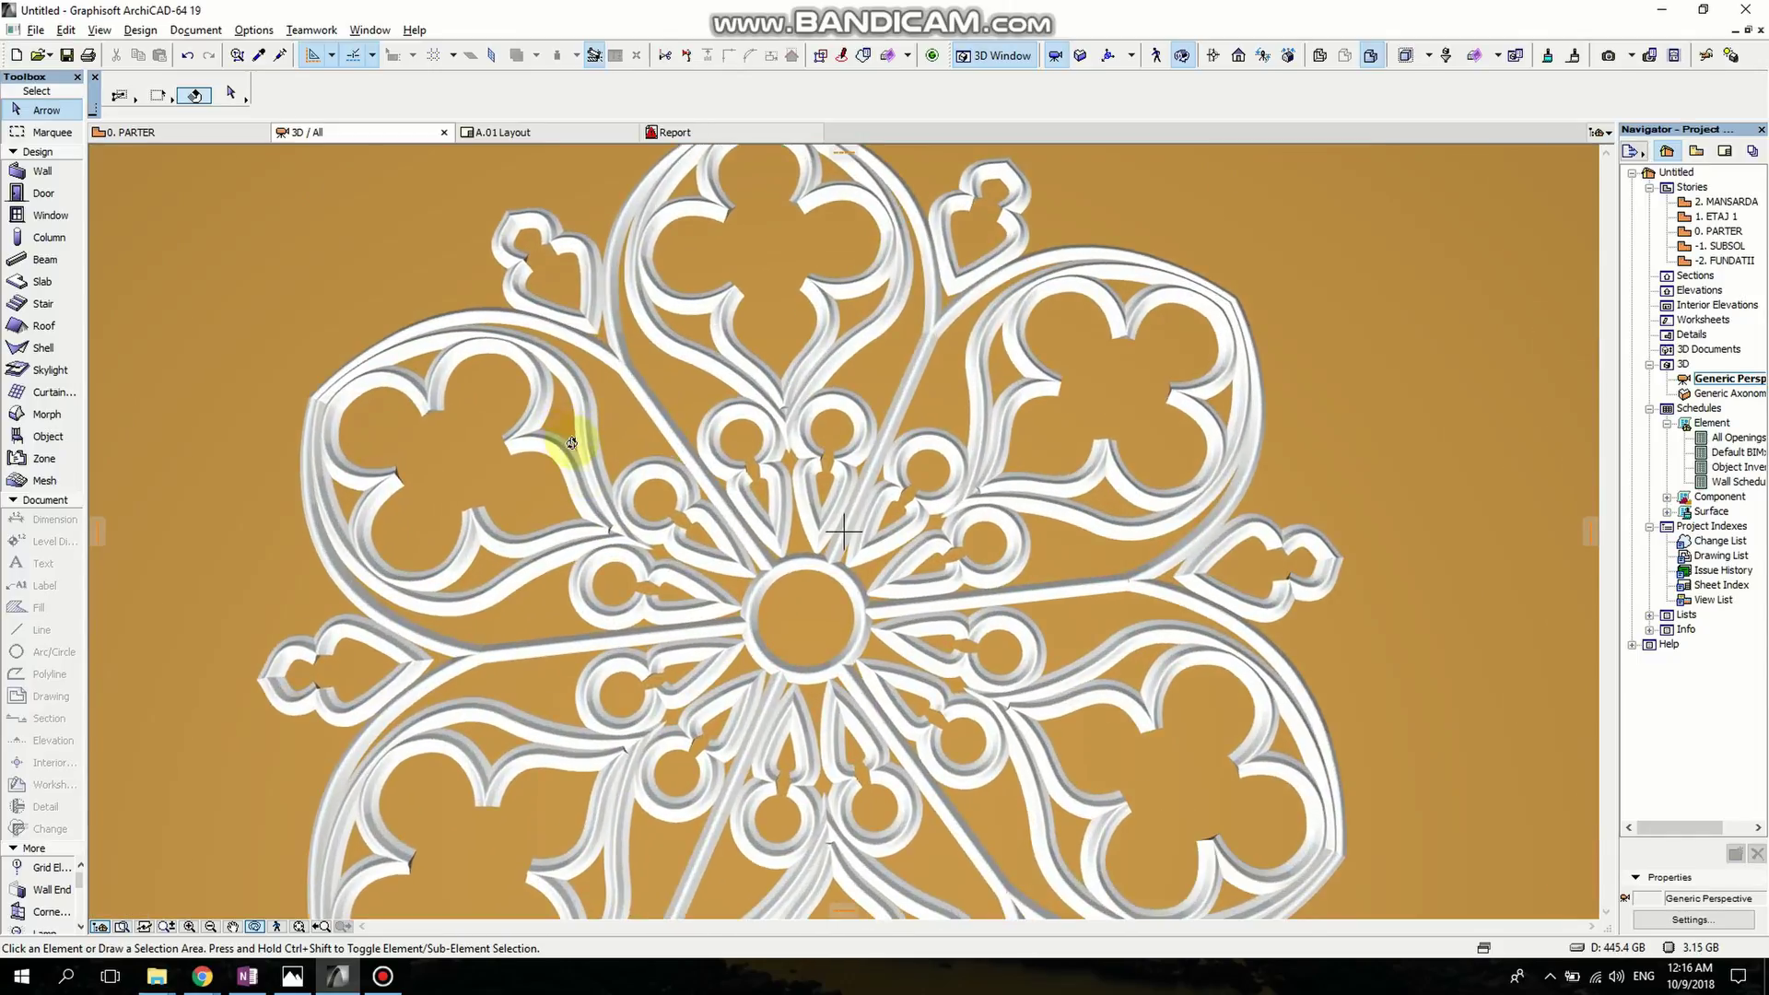
pyautogui.scroll(-4, 588, 512)
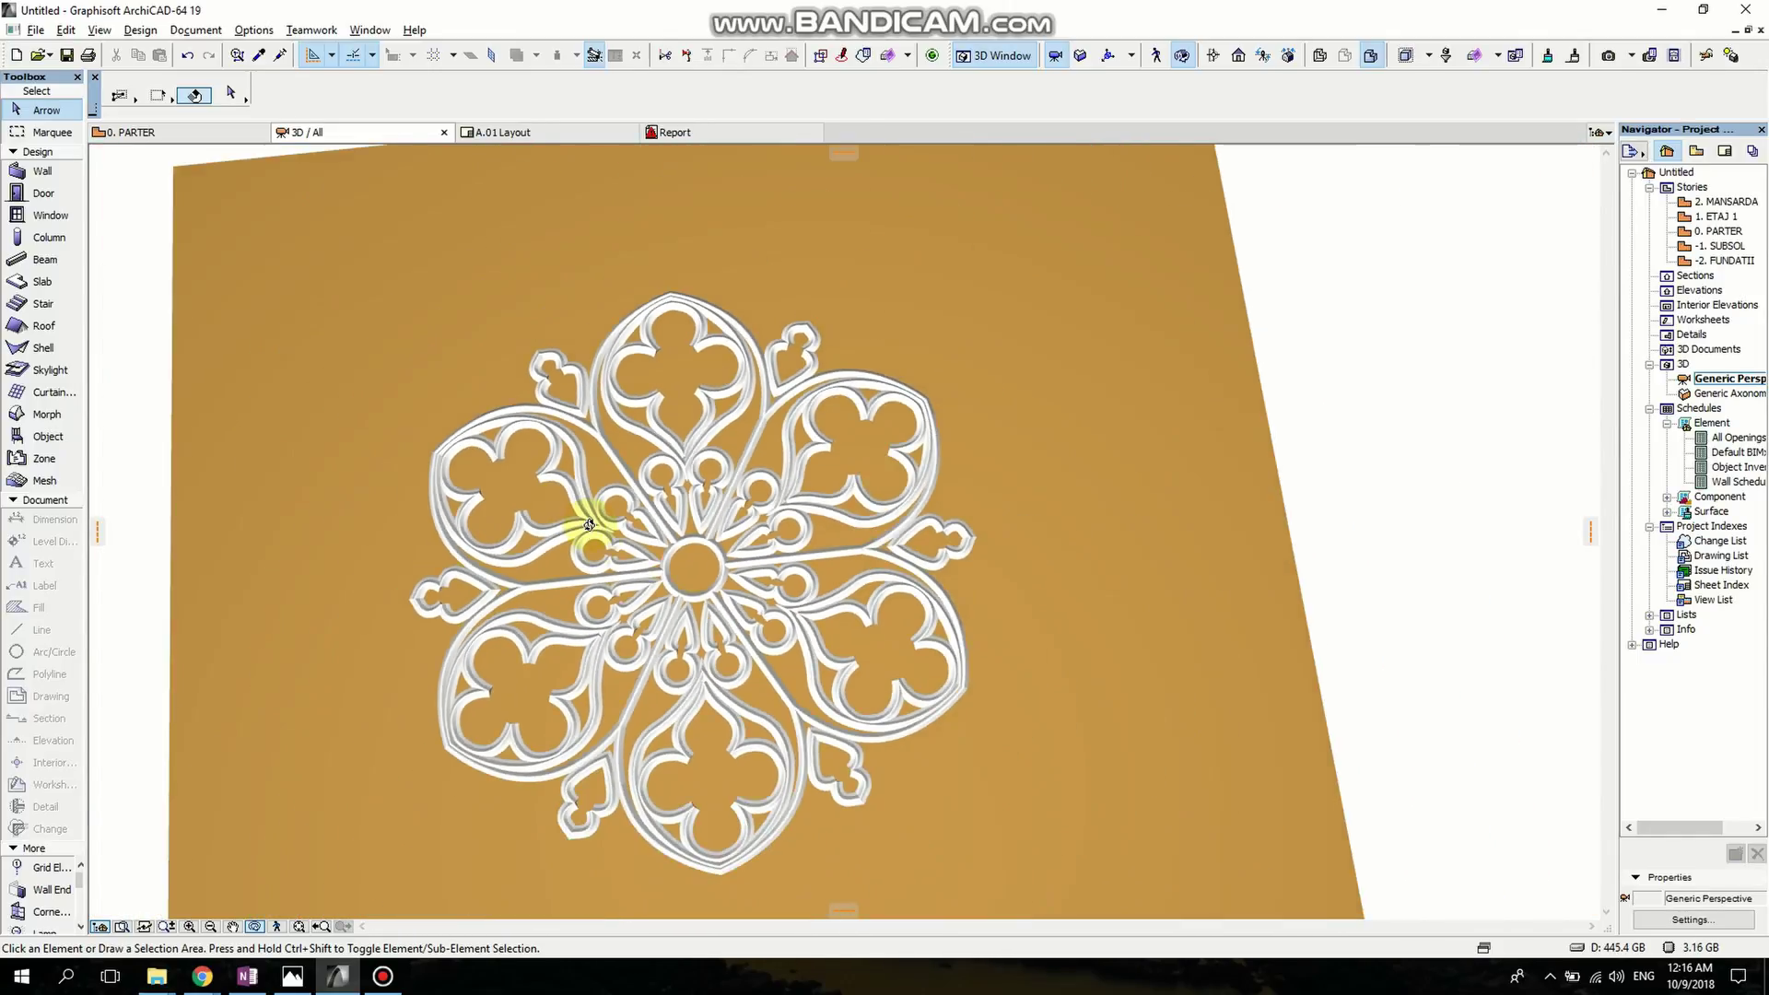
pyautogui.scroll(-3, 590, 525)
pyautogui.scroll(6, 590, 553)
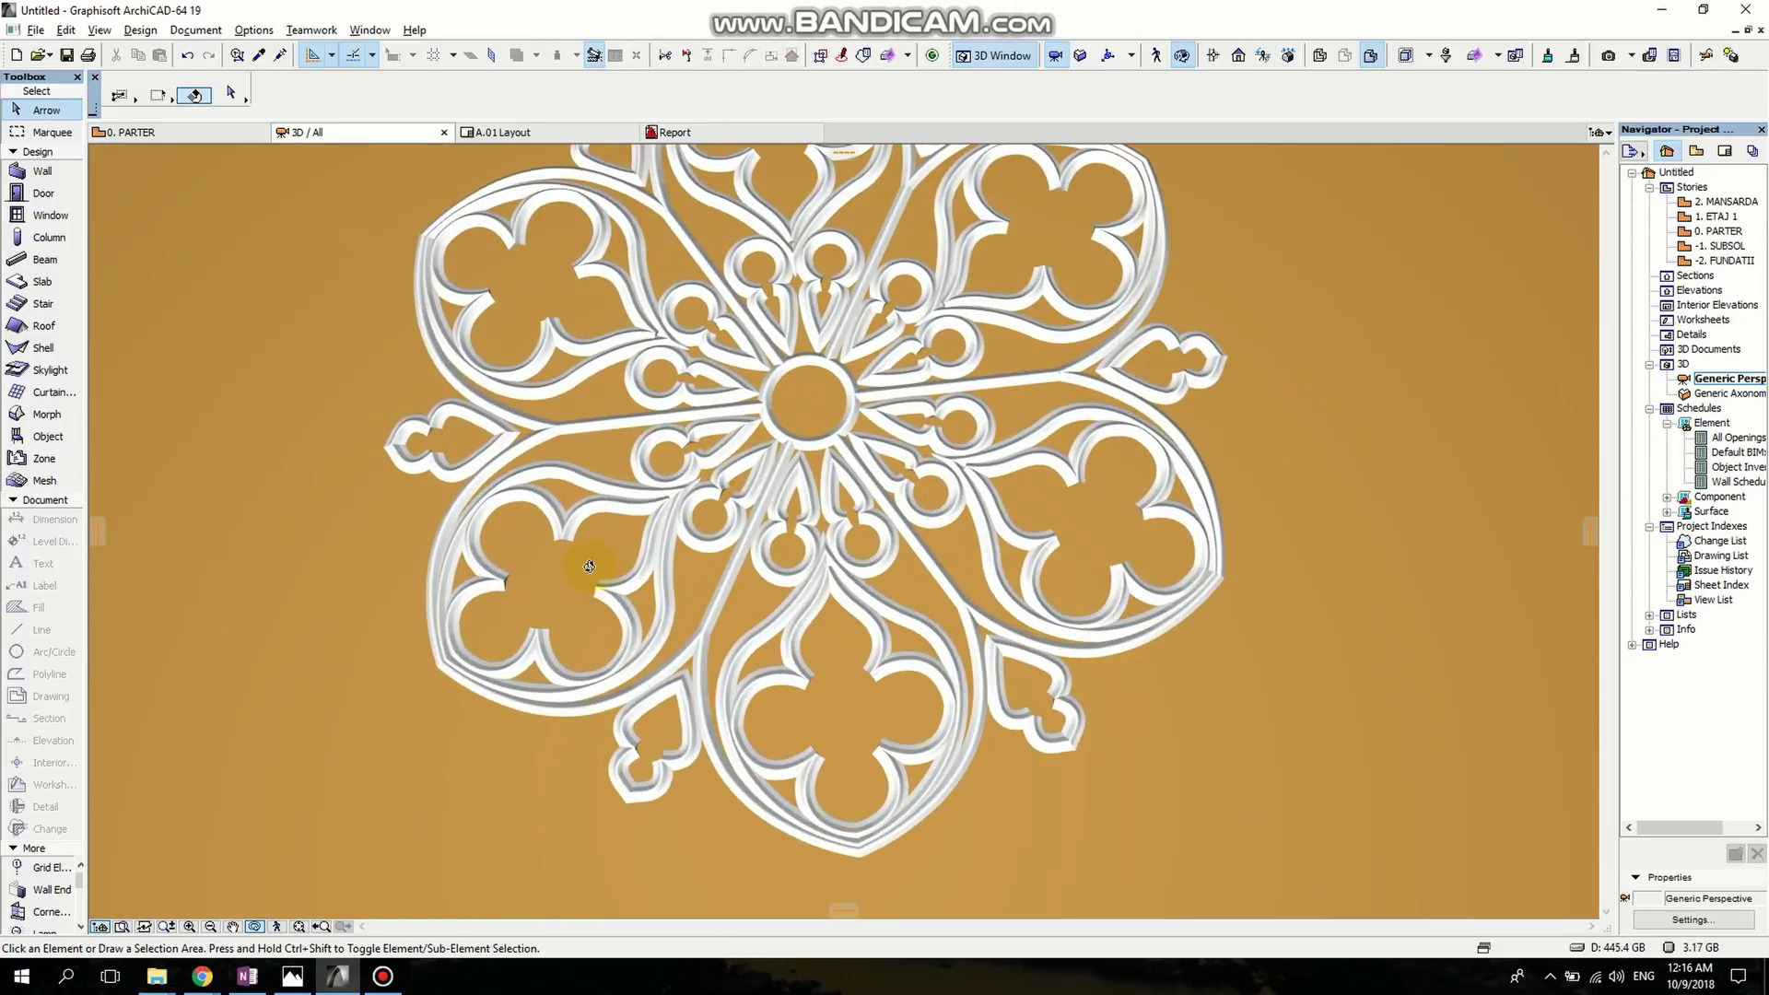
pyautogui.scroll(-2, 590, 566)
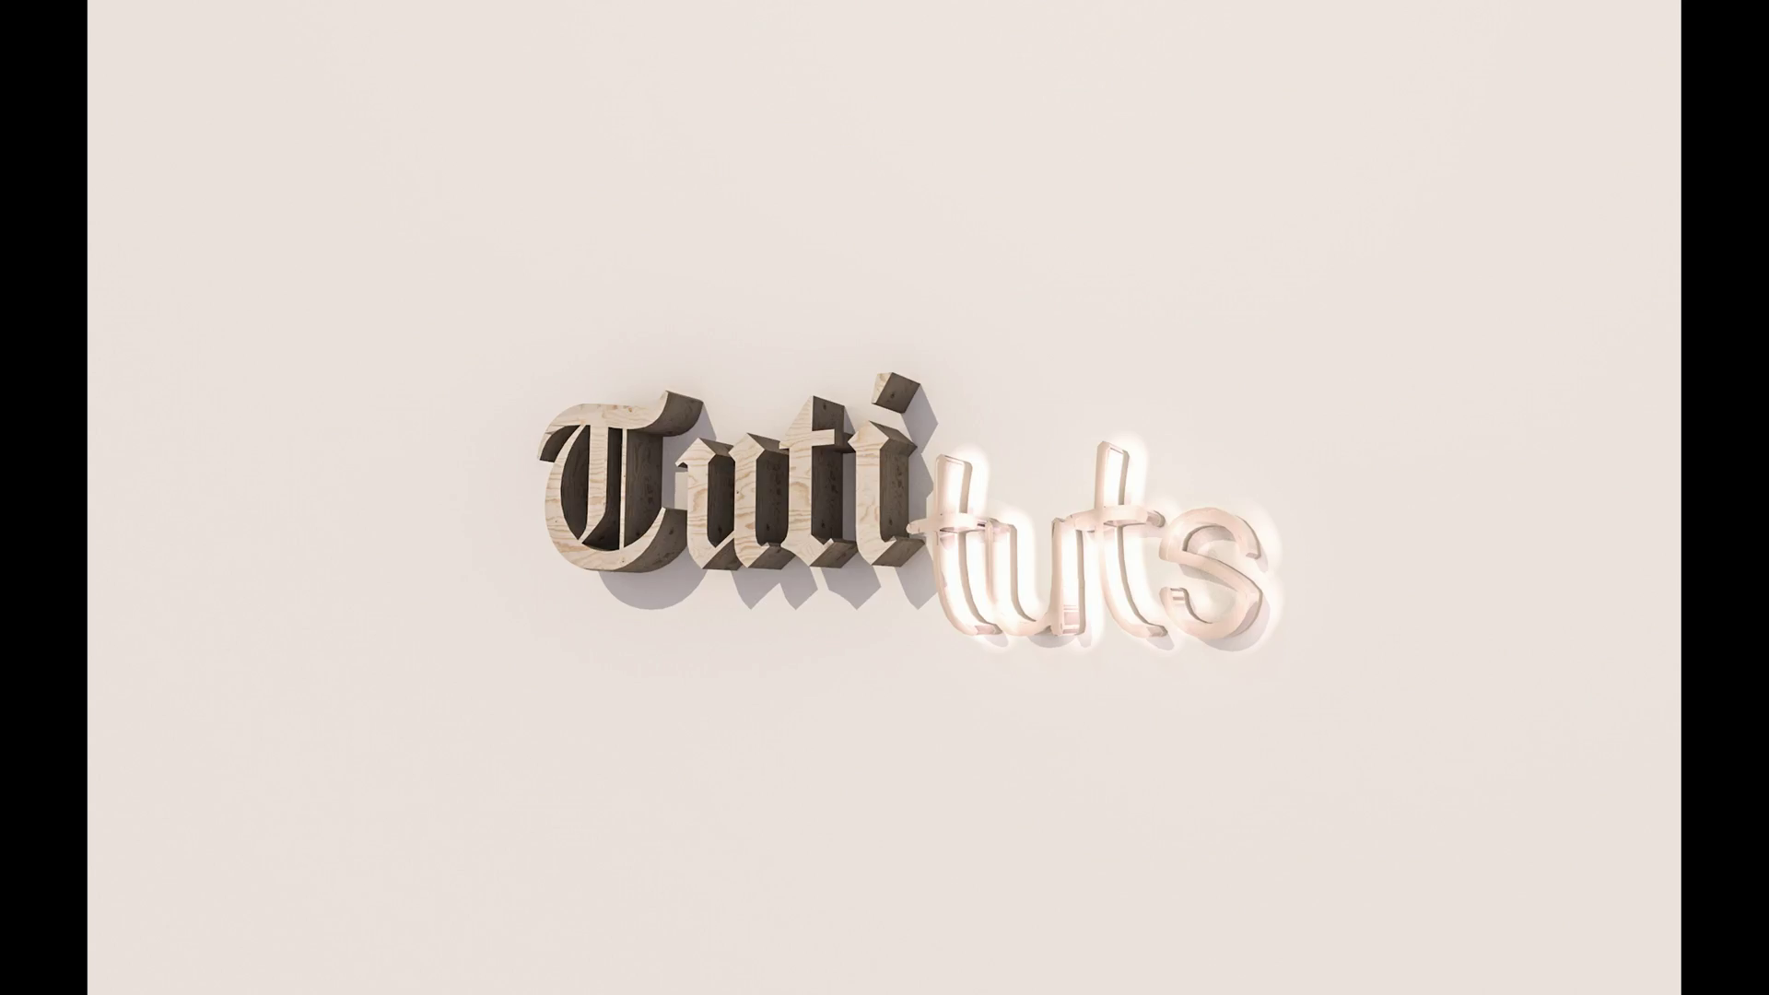